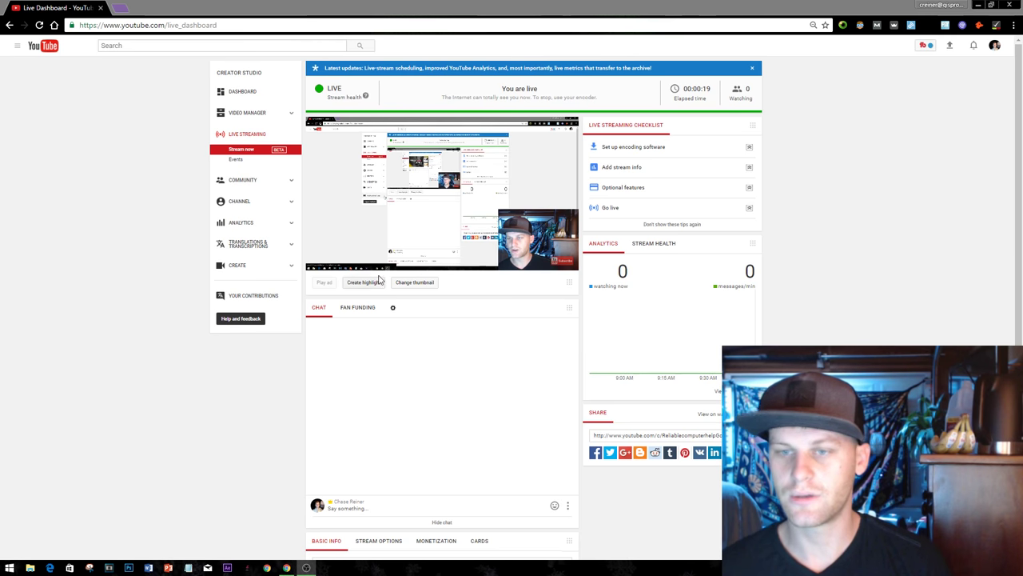
# Open a new browser tab and pull the Live Dashboard out into its own window
pyautogui.rightClick(345, 173)
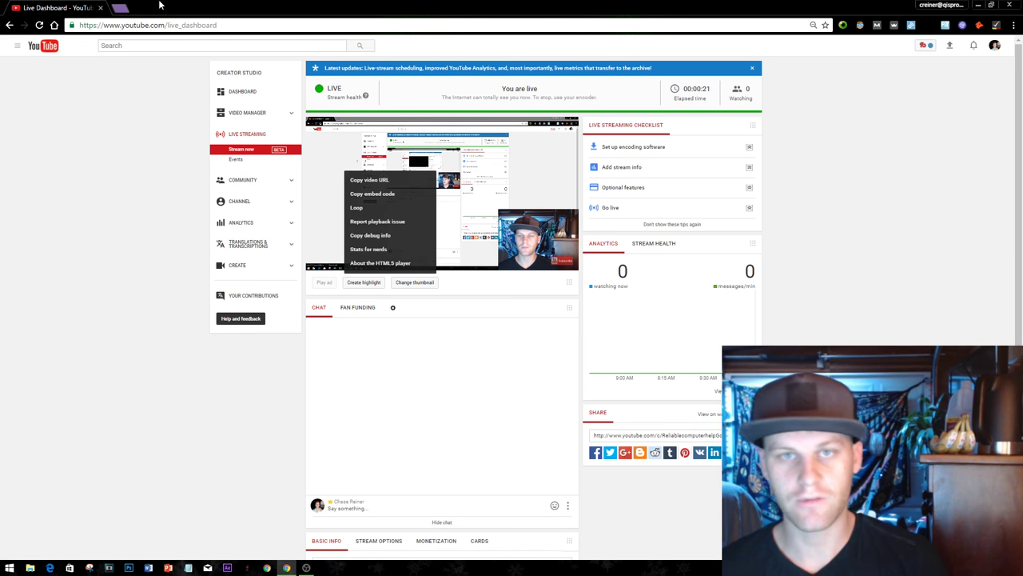
pyautogui.click(122, 8)
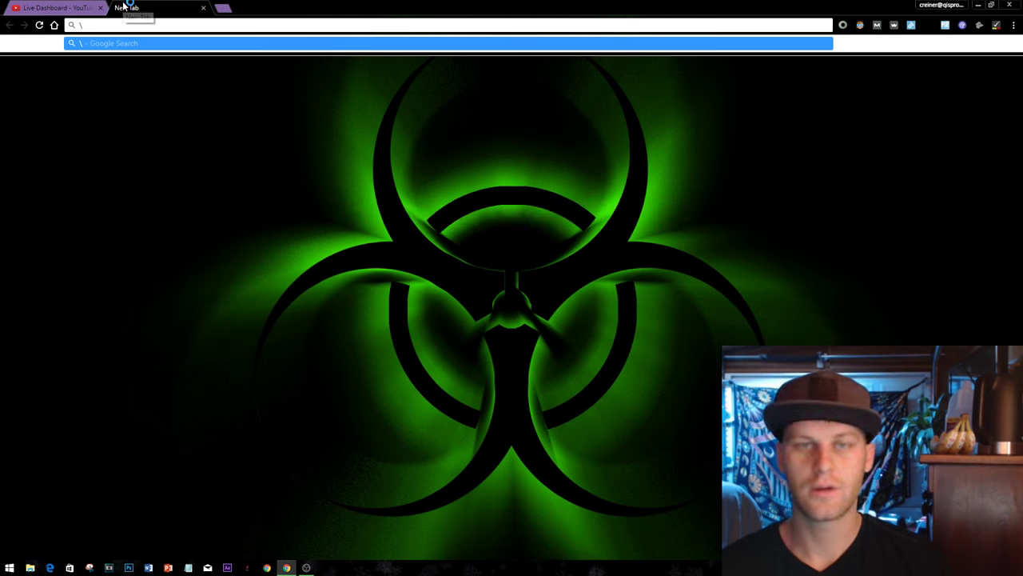
pyautogui.click(56, 7)
pyautogui.rightClick(488, 172)
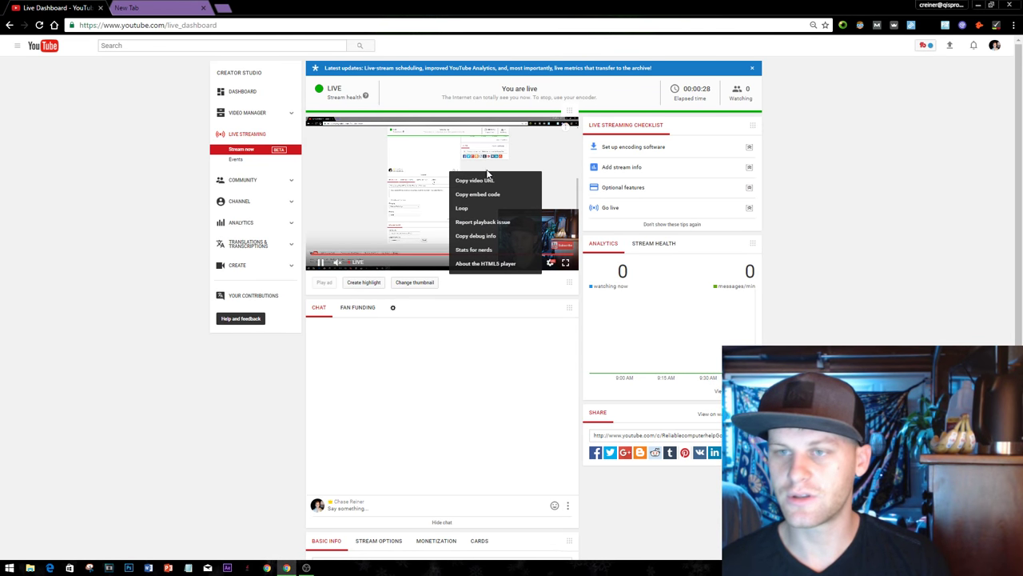
pyautogui.click(429, 241)
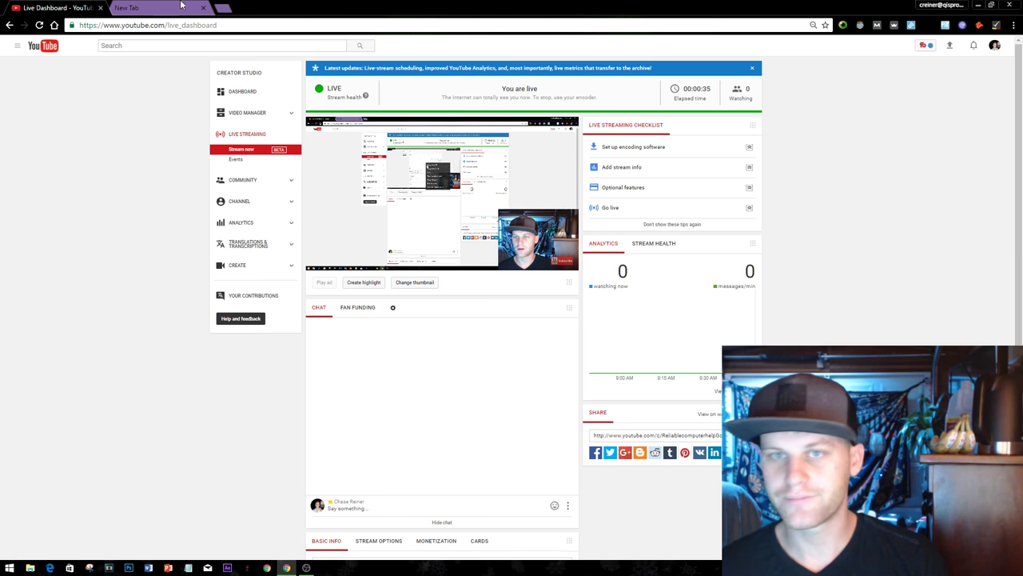
pyautogui.moveTo(68, 6); pyautogui.dragTo(0, 8)
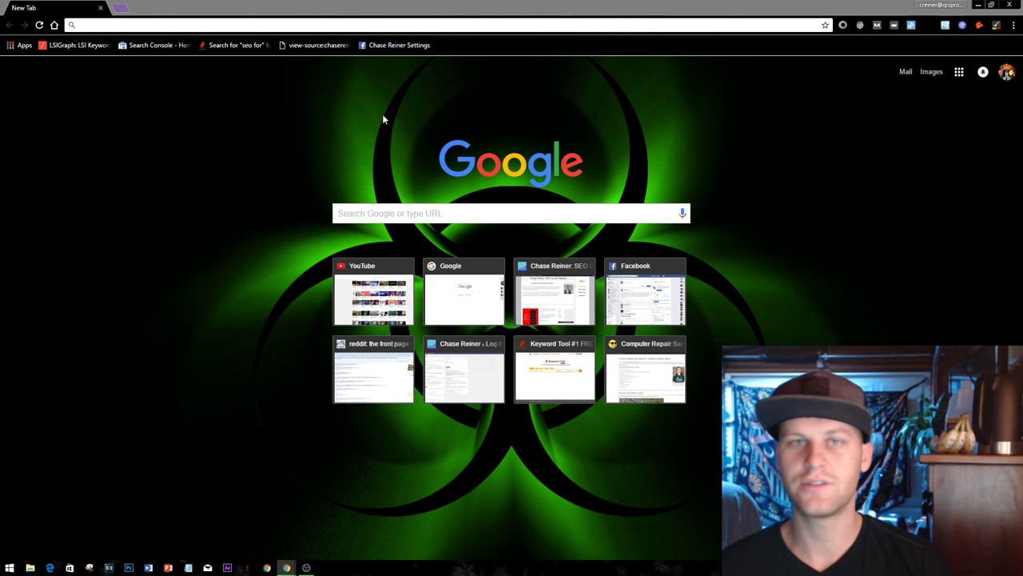
# Load the stream's pasted youtu.be short link in the browser
pyautogui.click(207, 24)
pyautogui.write('https://youtu.be/vVPN4PNjLrk')
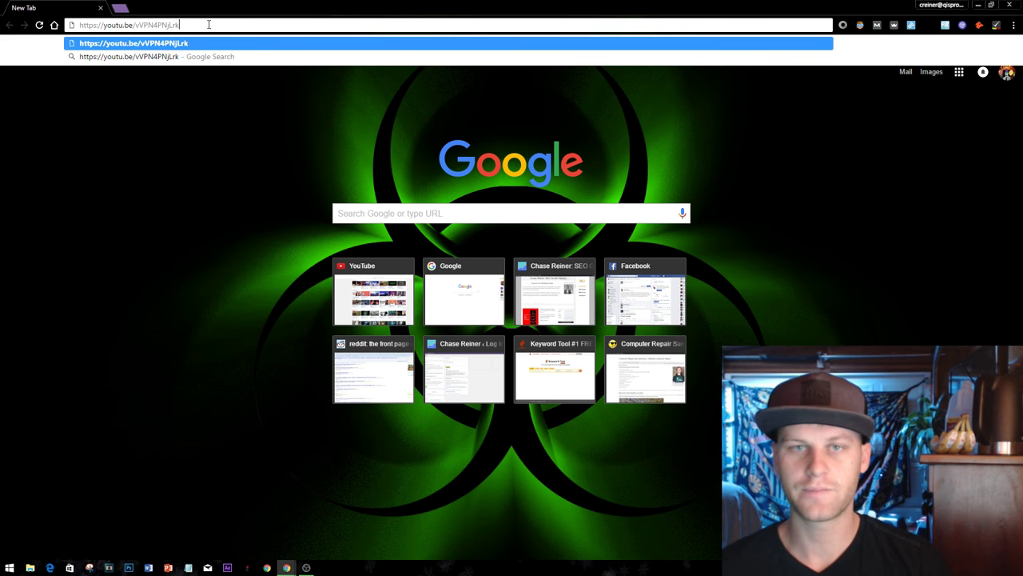
pyautogui.press('Return')
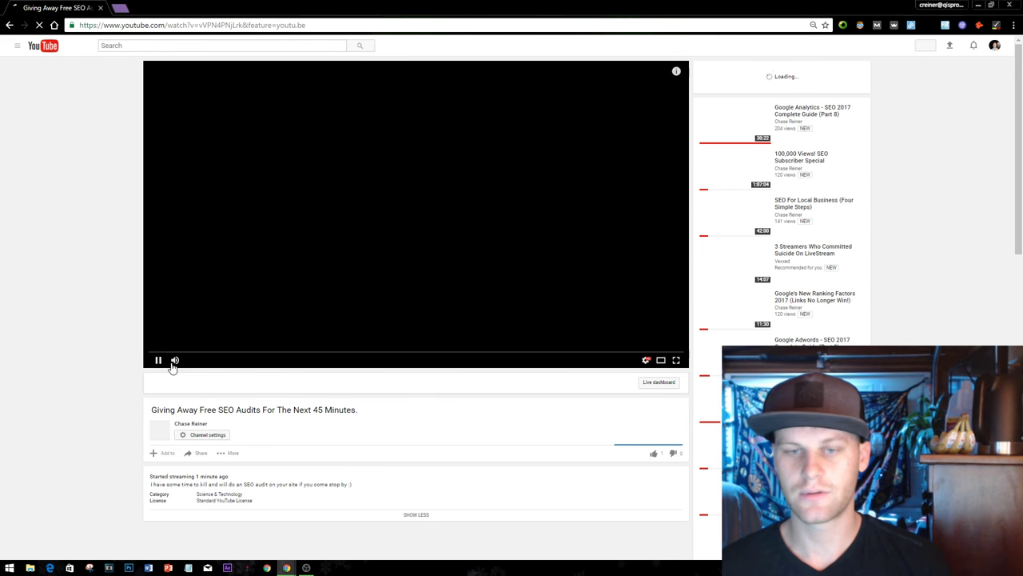
# Mute the stream, like the video, and share it to Twitter
pyautogui.click(174, 360)
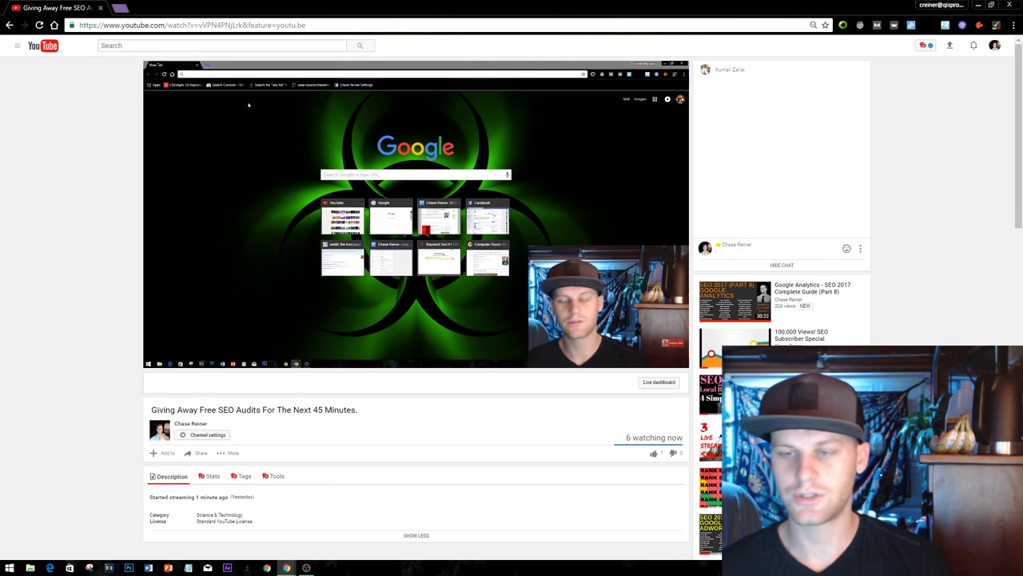
pyautogui.scroll(-2, 635, 312)
pyautogui.click(652, 347)
pyautogui.click(196, 346)
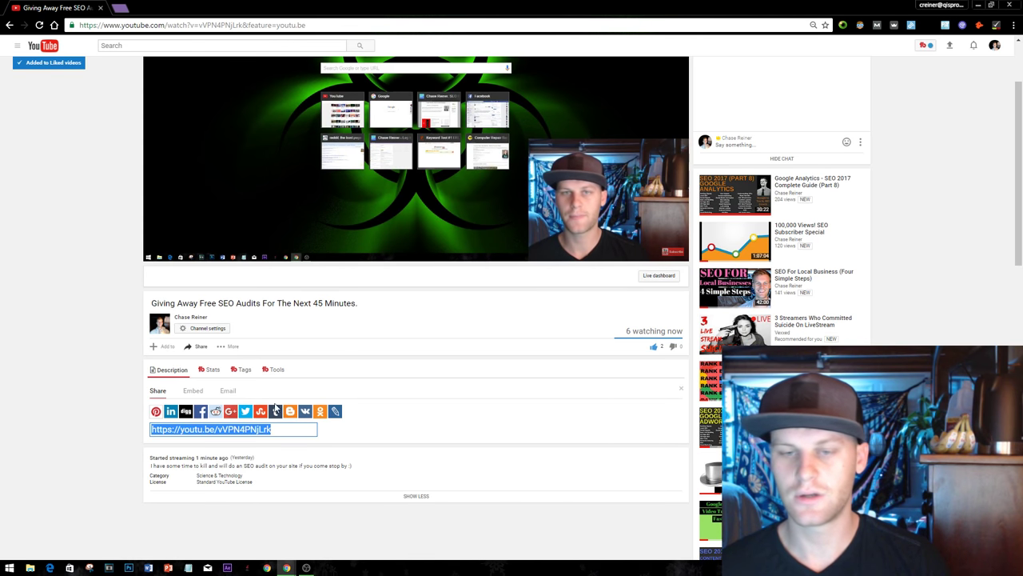
pyautogui.click(245, 411)
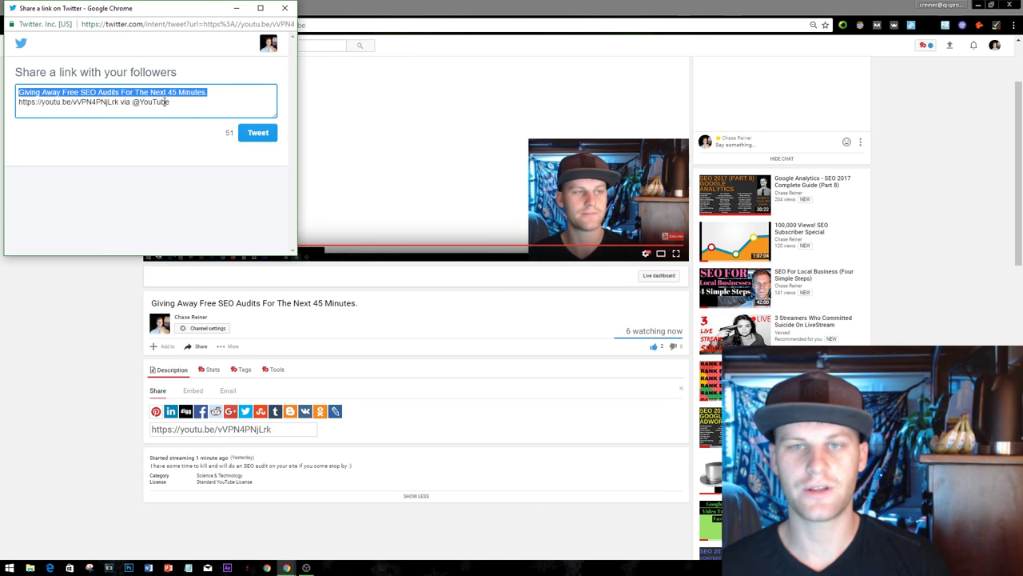
# Tweet the stream link tagged #SEO #Marketing and close the tweet window
pyautogui.write('#SEO ')
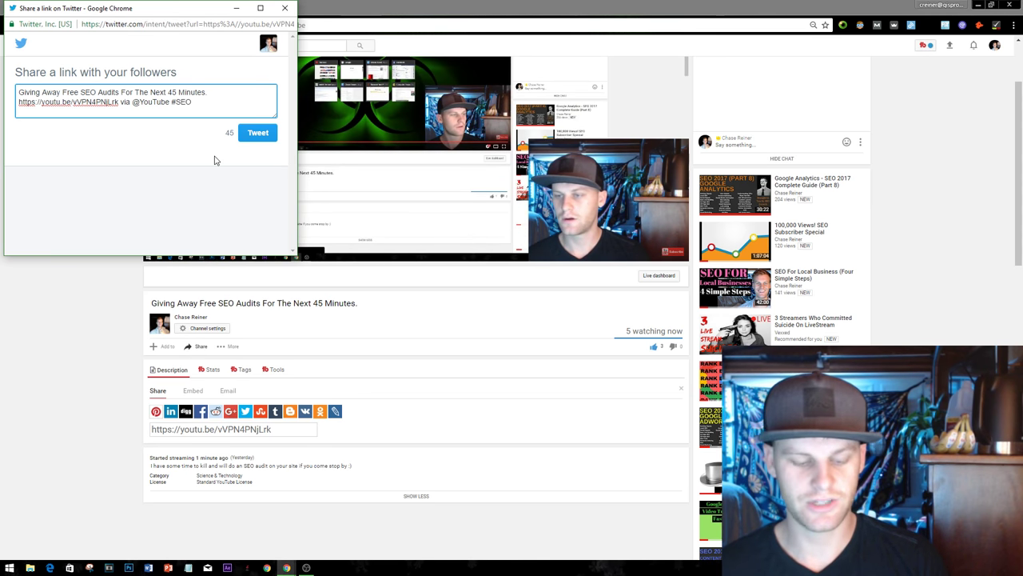
pyautogui.write('#Marketing')
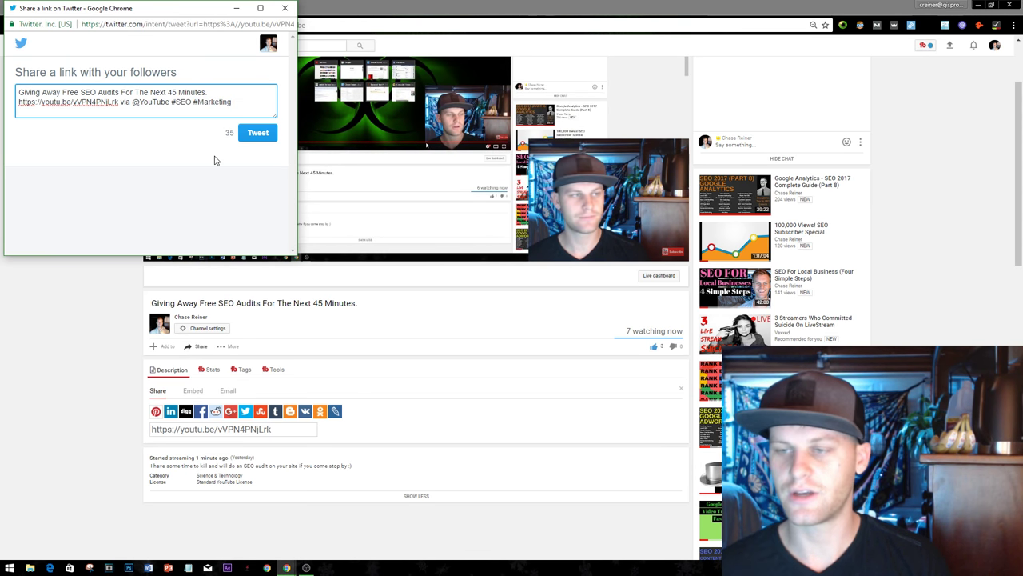
pyautogui.click(258, 132)
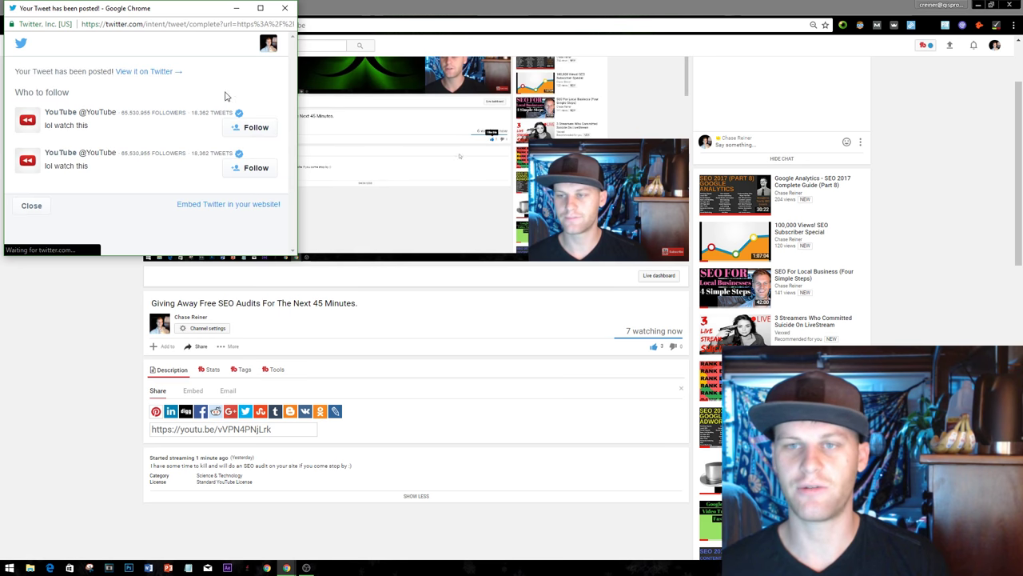
pyautogui.click(284, 8)
pyautogui.scroll(1, 637, 357)
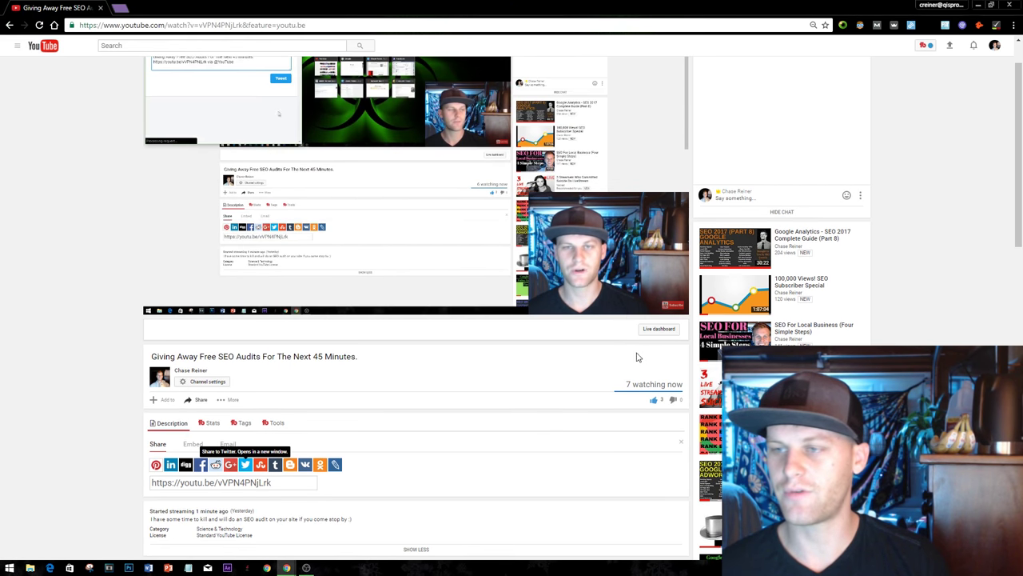
pyautogui.scroll(-1, 637, 357)
# Post the stream video publicly on Google+ from an enlarged share window
pyautogui.click(230, 411)
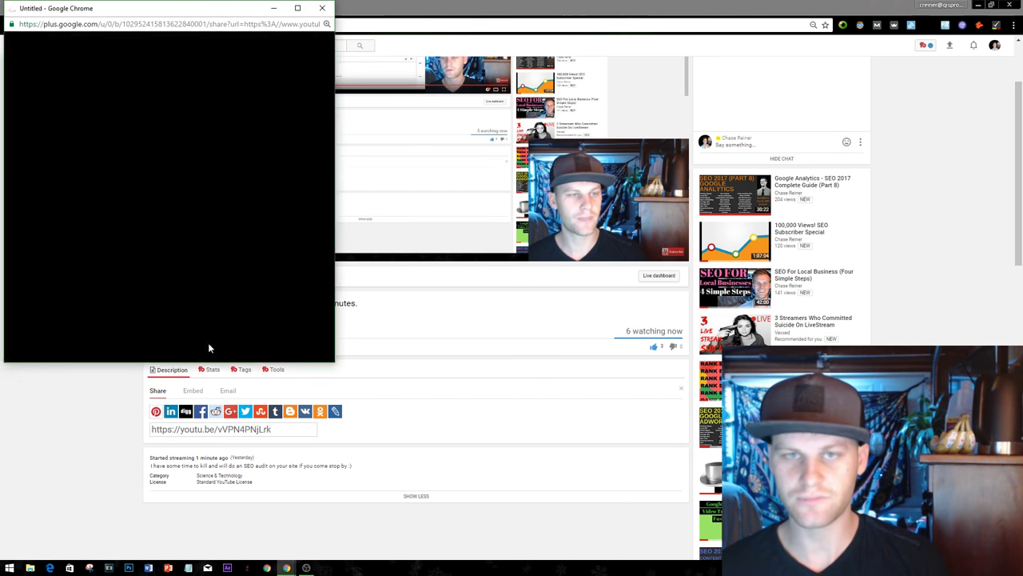
pyautogui.moveTo(334, 361); pyautogui.dragTo(706, 485)
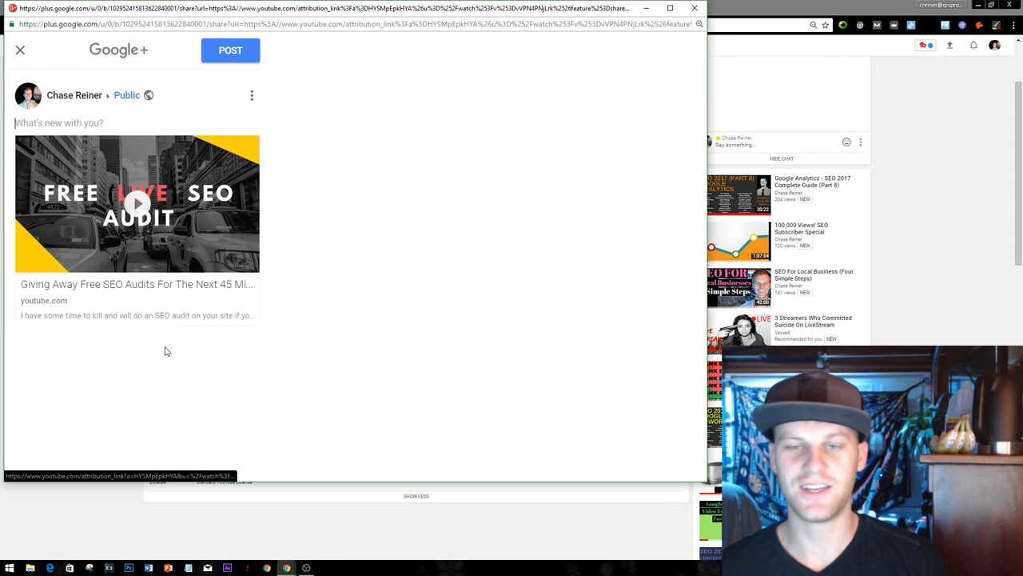
pyautogui.click(146, 121)
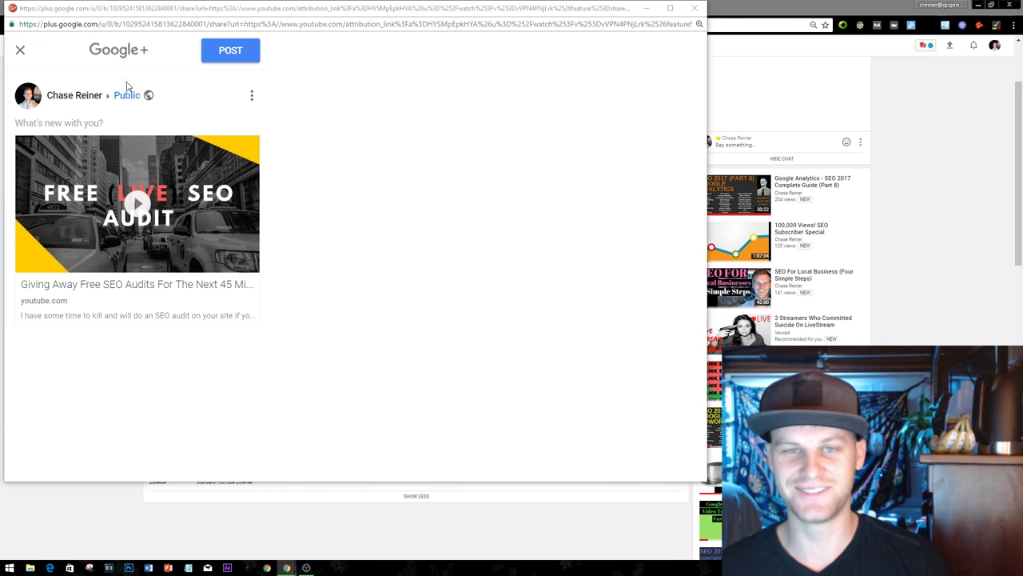
pyautogui.click(228, 52)
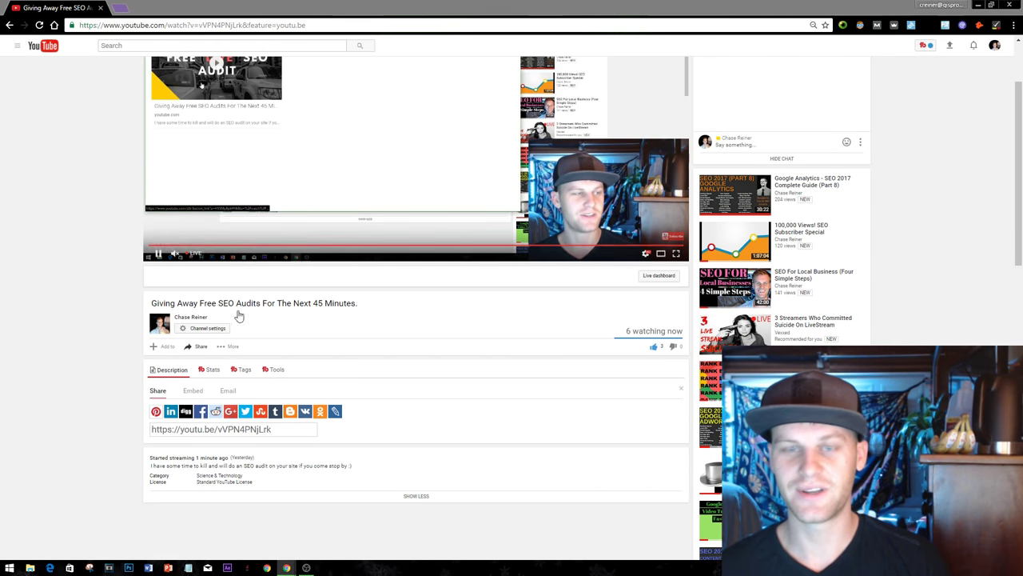
pyautogui.click(215, 411)
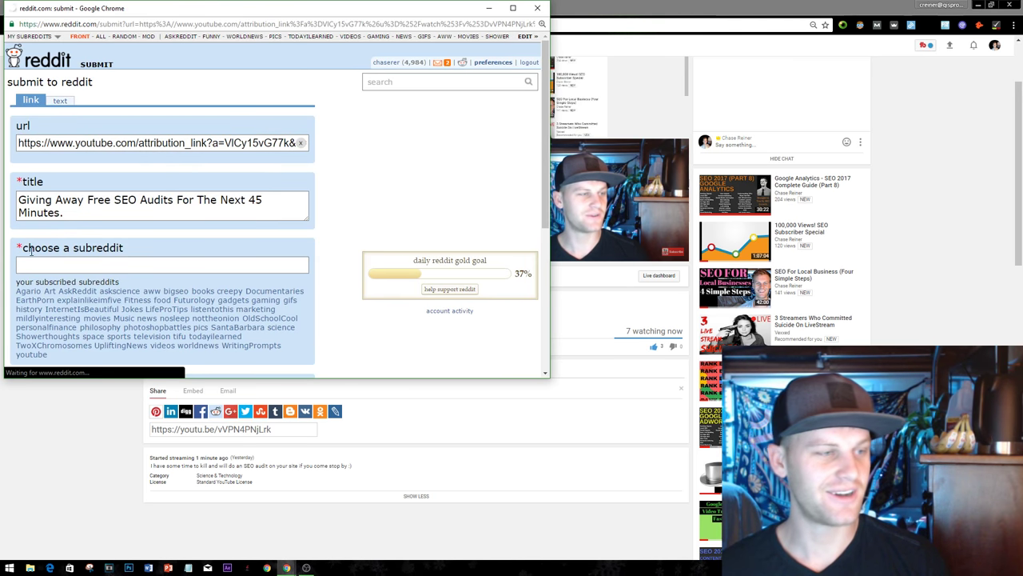
# Submit the stream link to the SEO subreddit and close the Reddit window
pyautogui.click(156, 314)
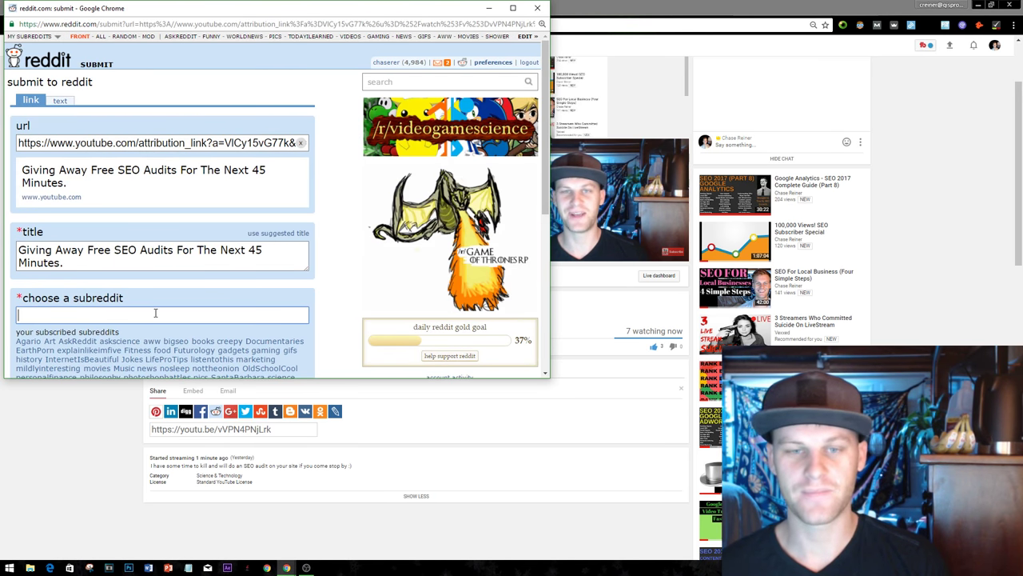
pyautogui.scroll(-2, 156, 313)
pyautogui.scroll(1, 190, 184)
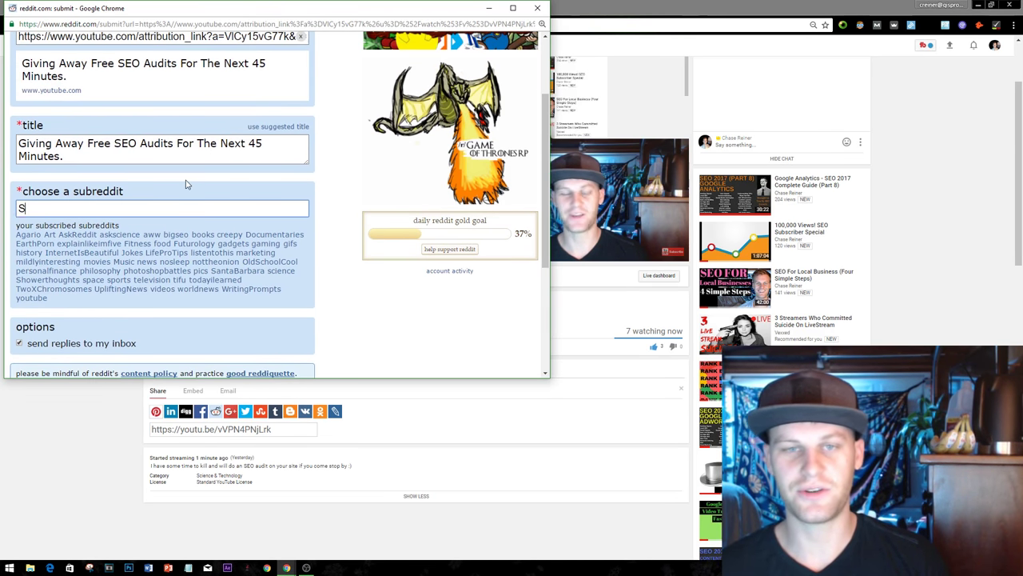
pyautogui.write('SEO')
pyautogui.click(364, 308)
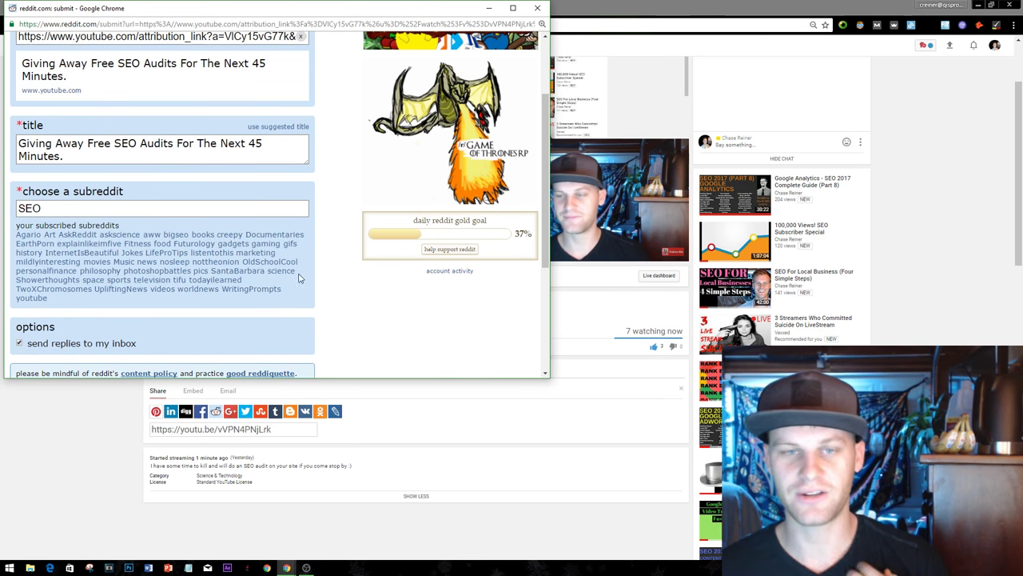
pyautogui.scroll(-2, 266, 272)
pyautogui.scroll(3, 111, 193)
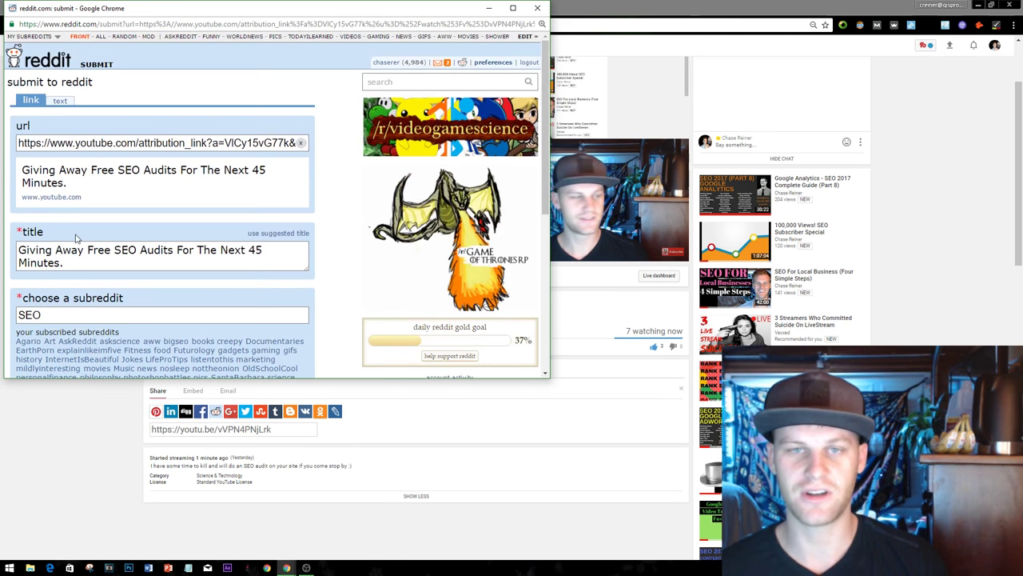
pyautogui.scroll(-4, 112, 193)
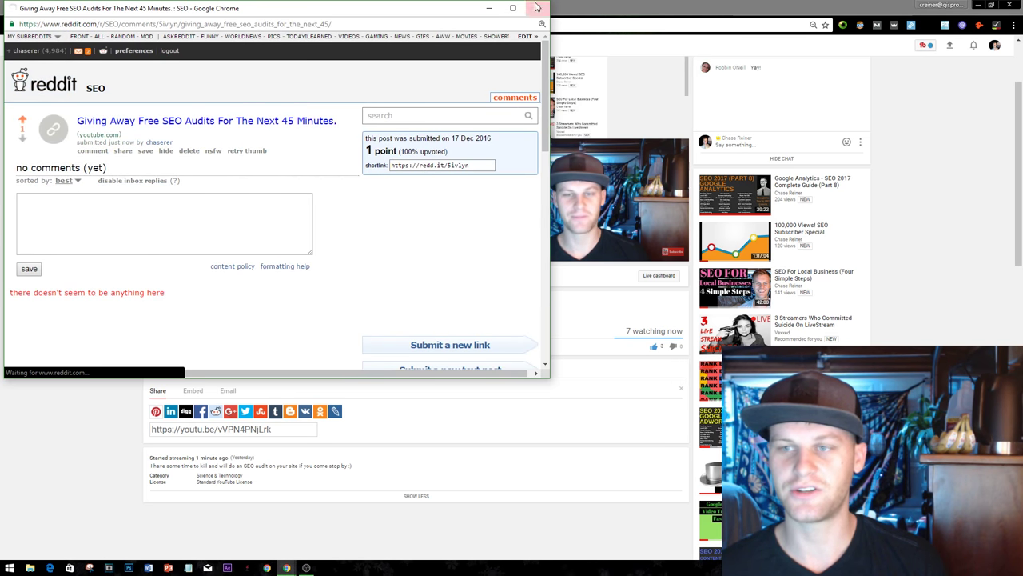
pyautogui.click(538, 8)
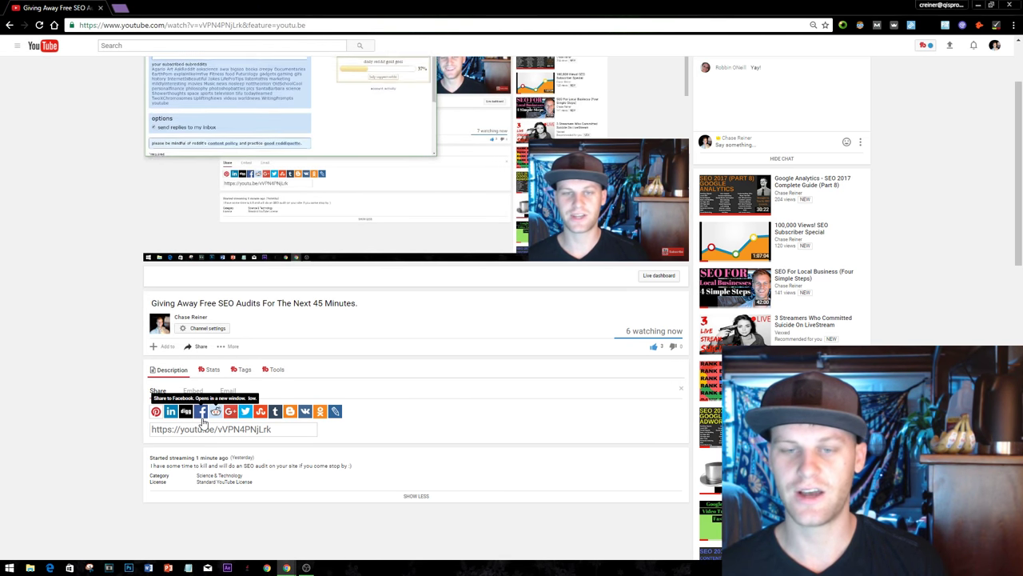
# Post the stream link to the Epic Arrow SEO Mastermind Facebook group
pyautogui.click(201, 411)
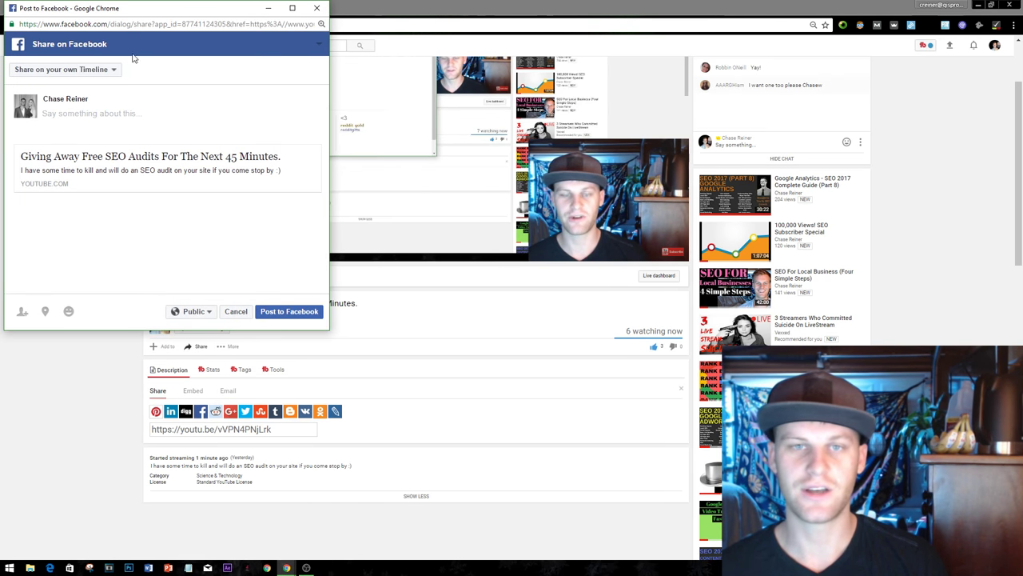
pyautogui.click(64, 69)
pyautogui.click(102, 108)
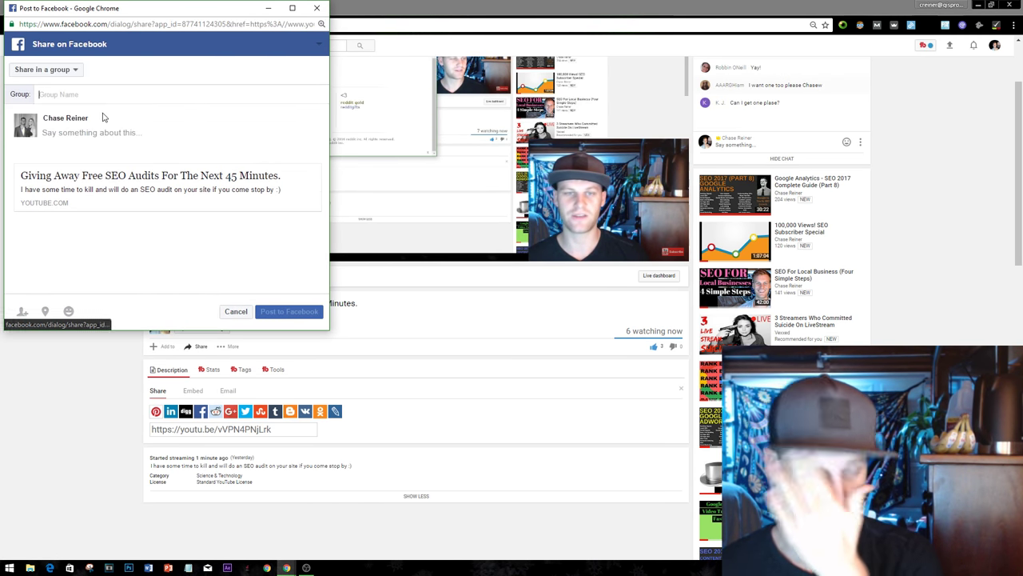
pyautogui.write('seo')
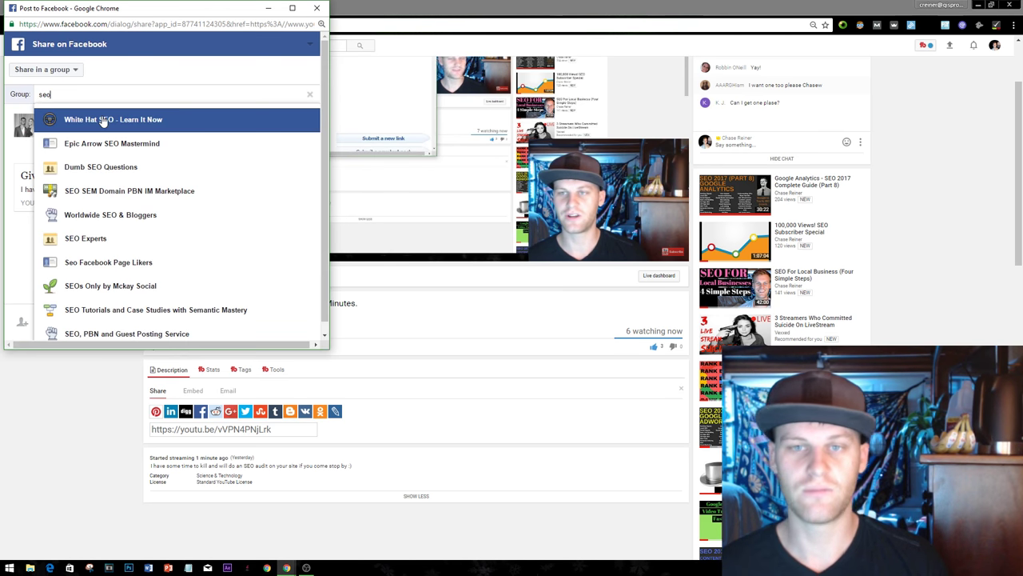
pyautogui.press('BackSpace')
pyautogui.press('BackSpace')
pyautogui.press('BackSpace')
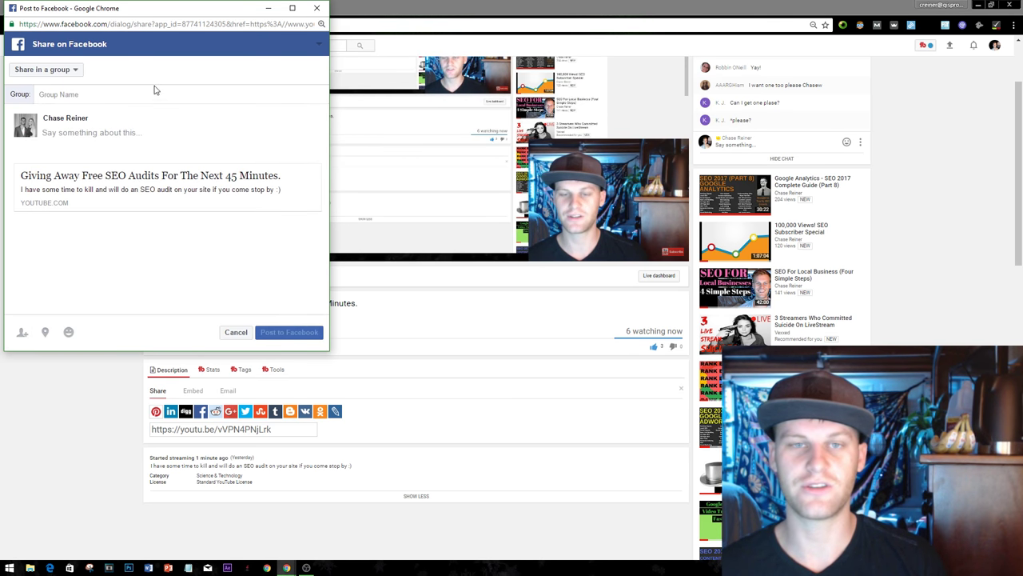
pyautogui.write('seo')
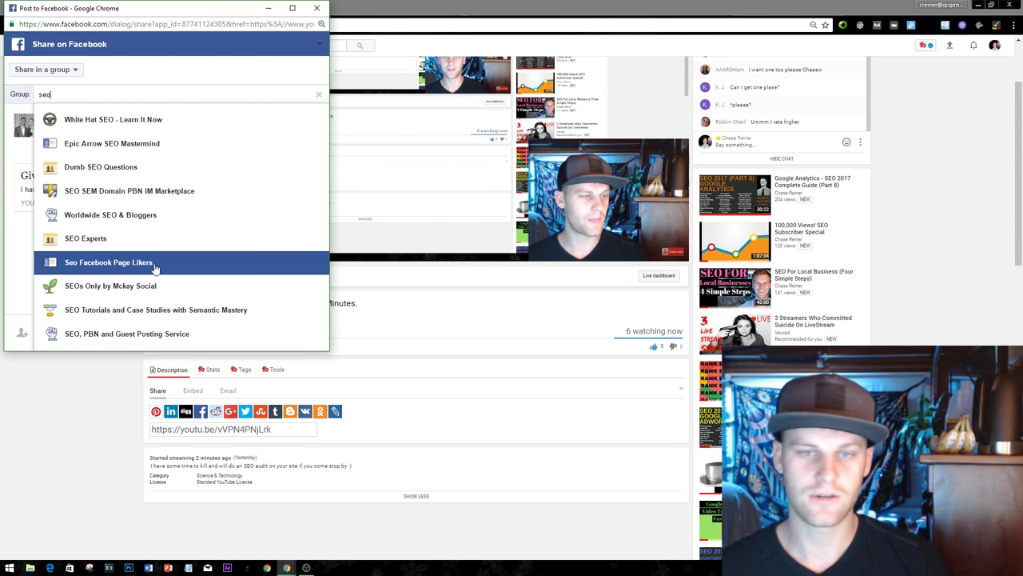
pyautogui.click(128, 143)
pyautogui.click(288, 331)
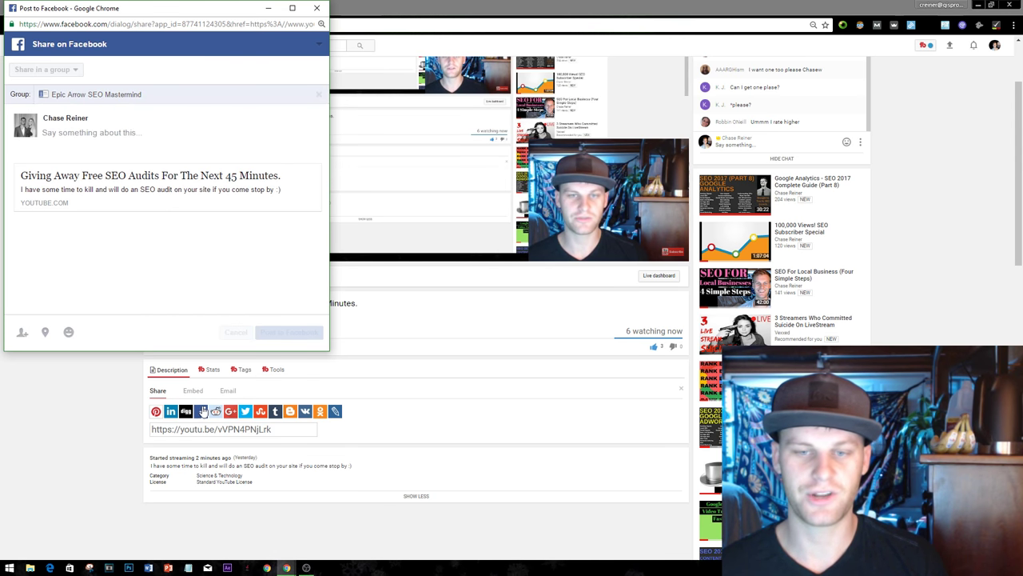
# Share the stream link again on your own Facebook timeline
pyautogui.click(202, 411)
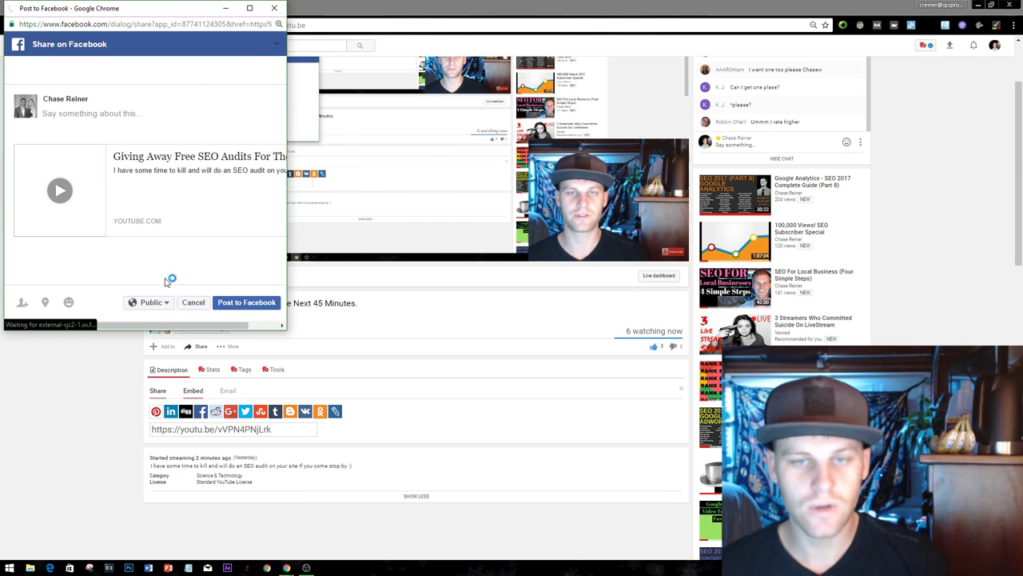
pyautogui.click(113, 70)
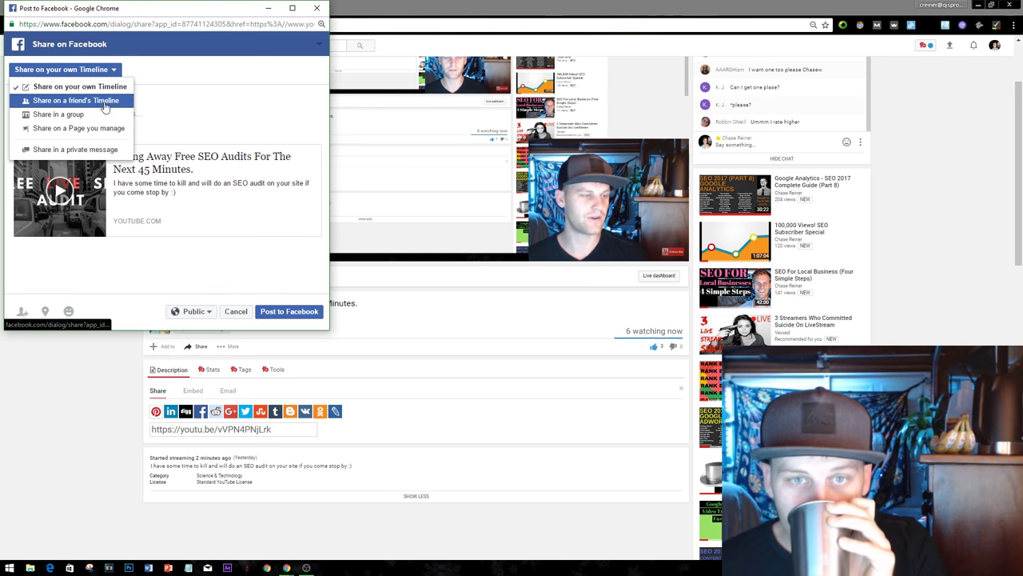
pyautogui.click(286, 103)
pyautogui.click(308, 315)
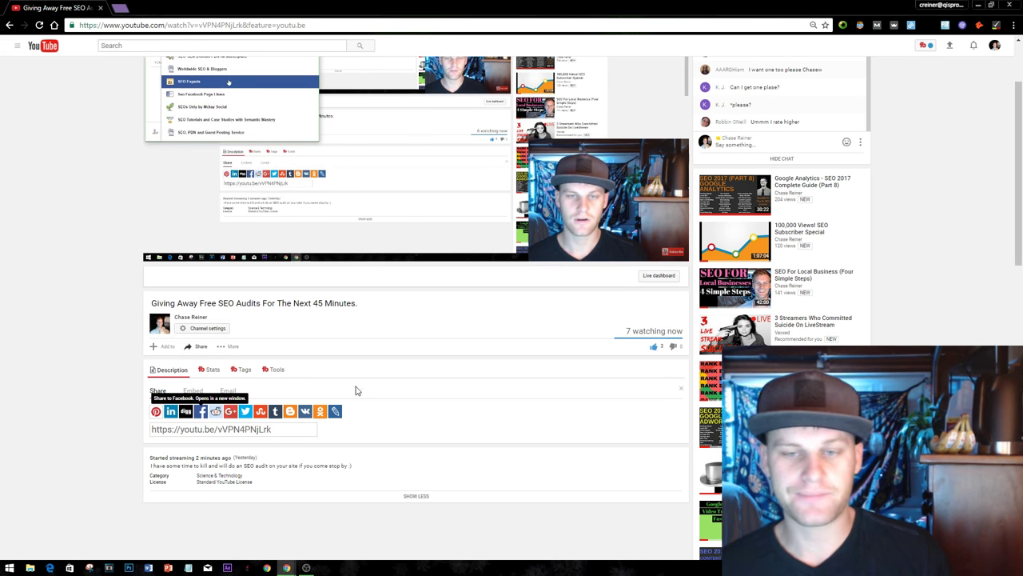
# Submit the stream link to Digg
pyautogui.click(185, 411)
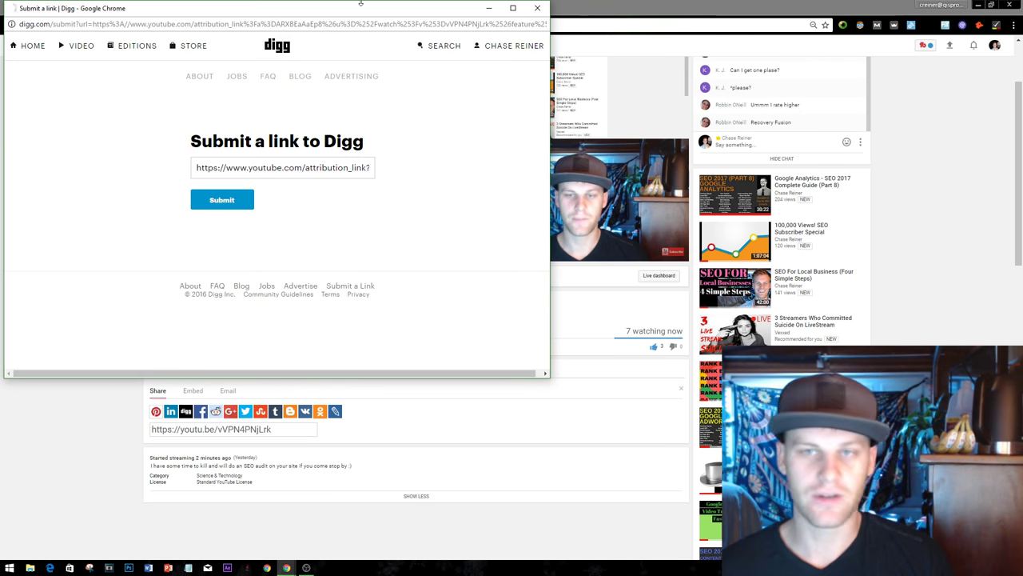
pyautogui.click(226, 200)
pyautogui.click(537, 8)
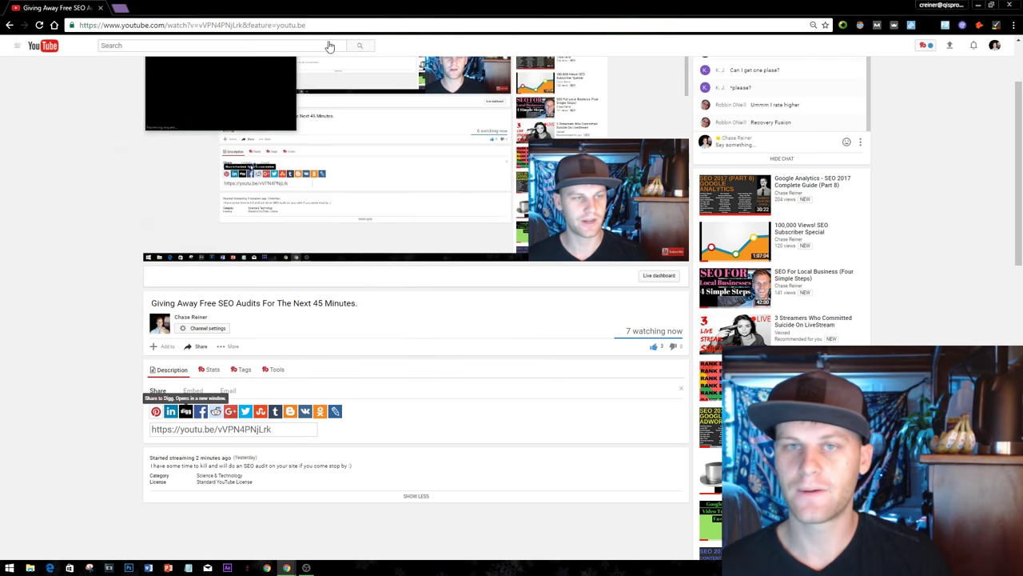
# Search Google in a new tab for 'reocveyr fusion' and scan the results
pyautogui.click(122, 8)
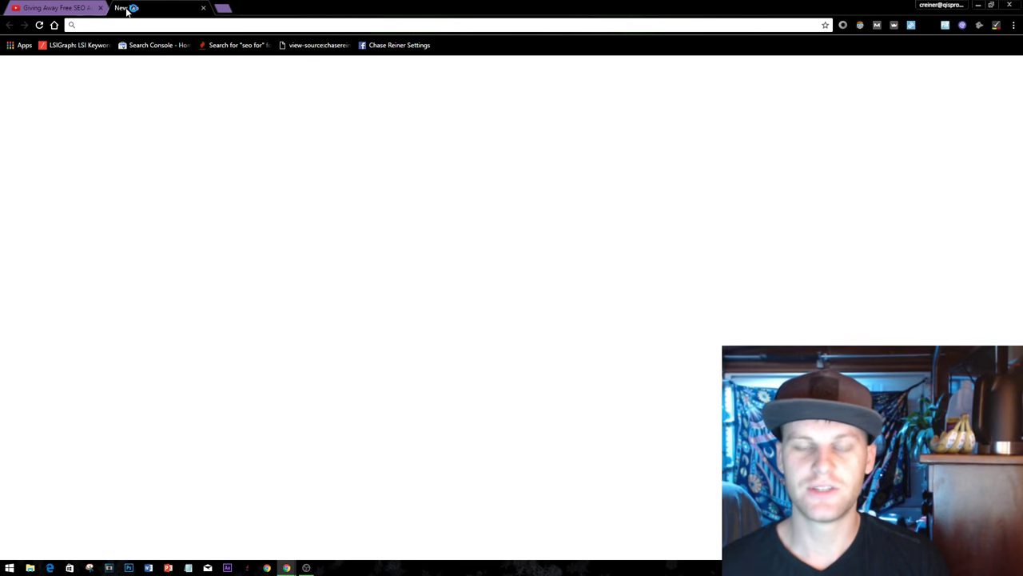
pyautogui.write('reocv')
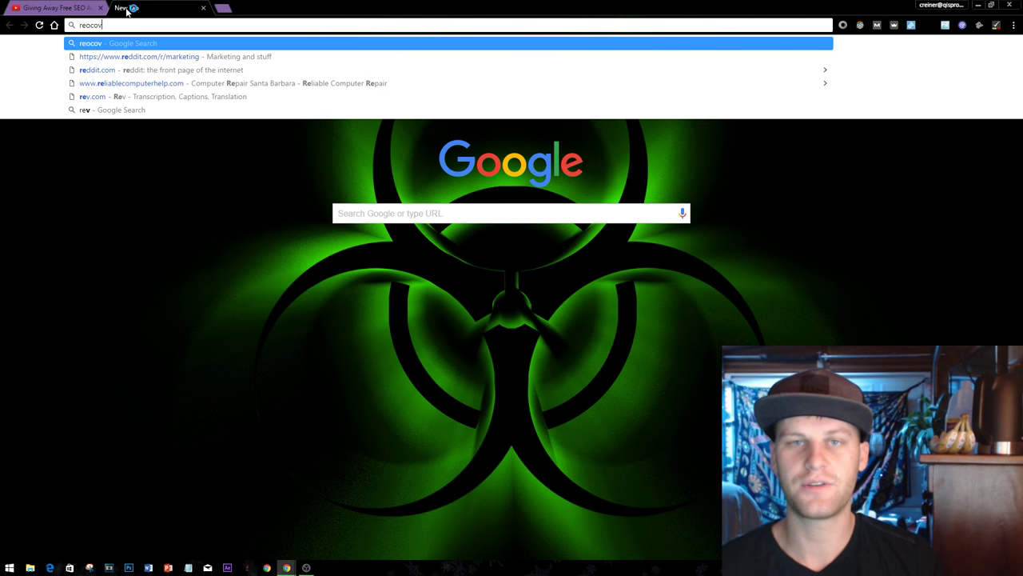
pyautogui.write('eyr ')
pyautogui.write('fu')
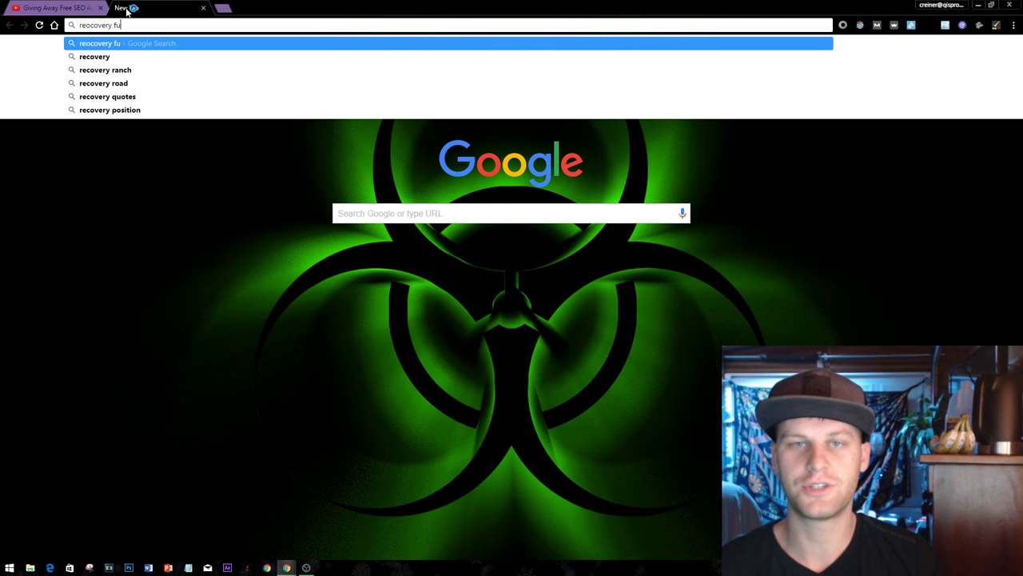
pyautogui.write('sion')
pyautogui.press('Return')
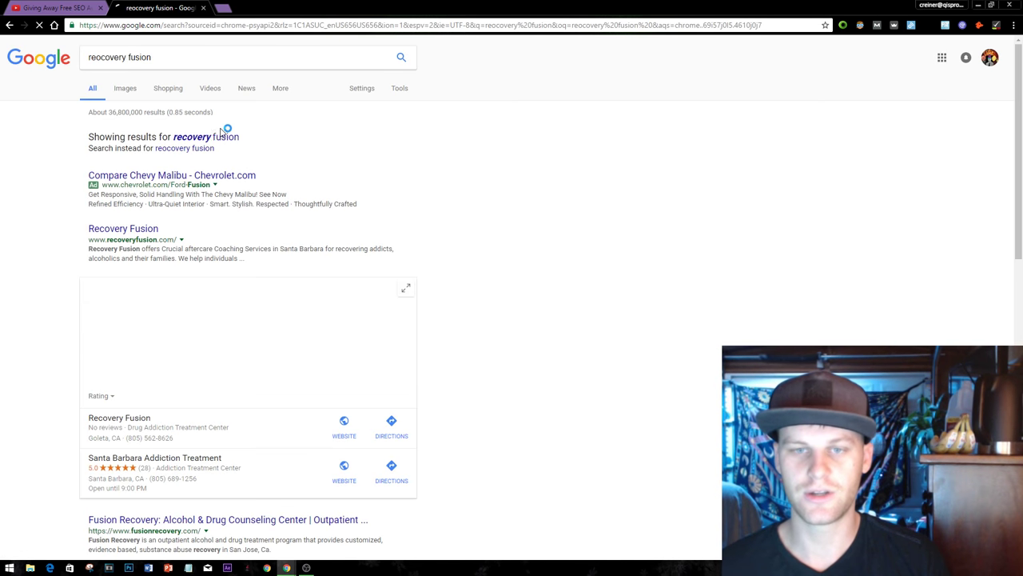
pyautogui.scroll(-3, 176, 255)
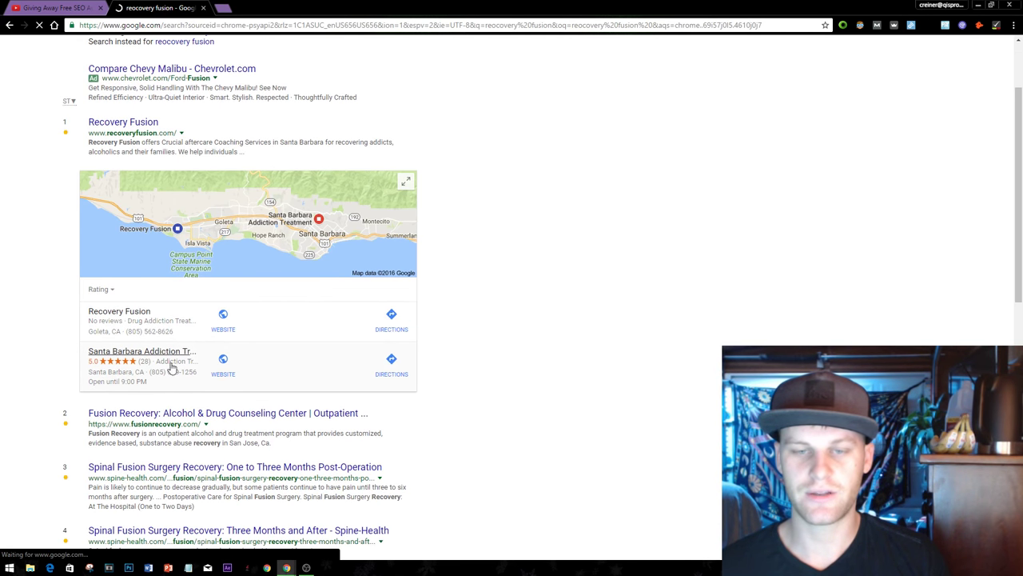
pyautogui.scroll(3, 184, 300)
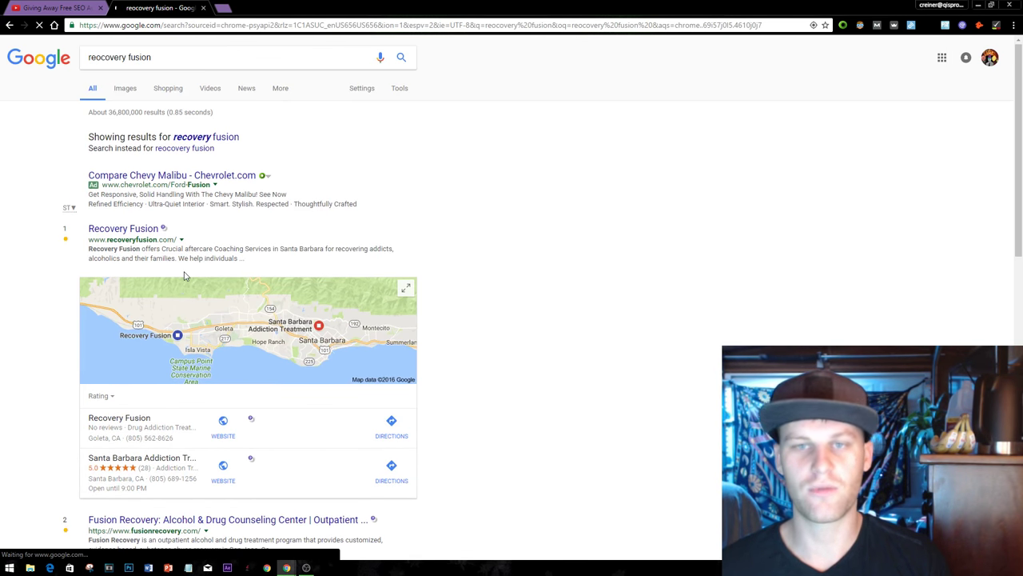
pyautogui.scroll(-3, 192, 263)
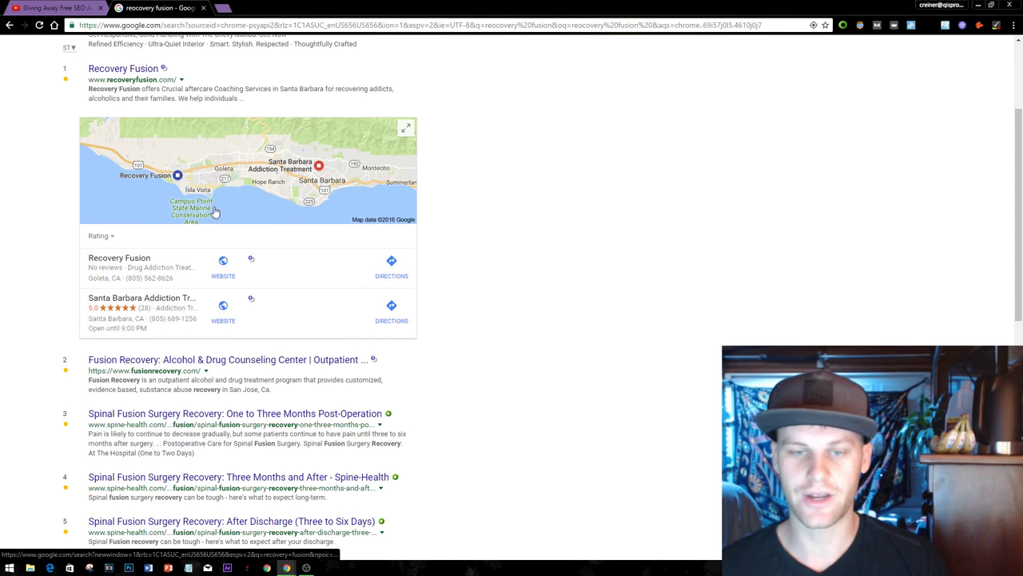
pyautogui.scroll(3, 215, 212)
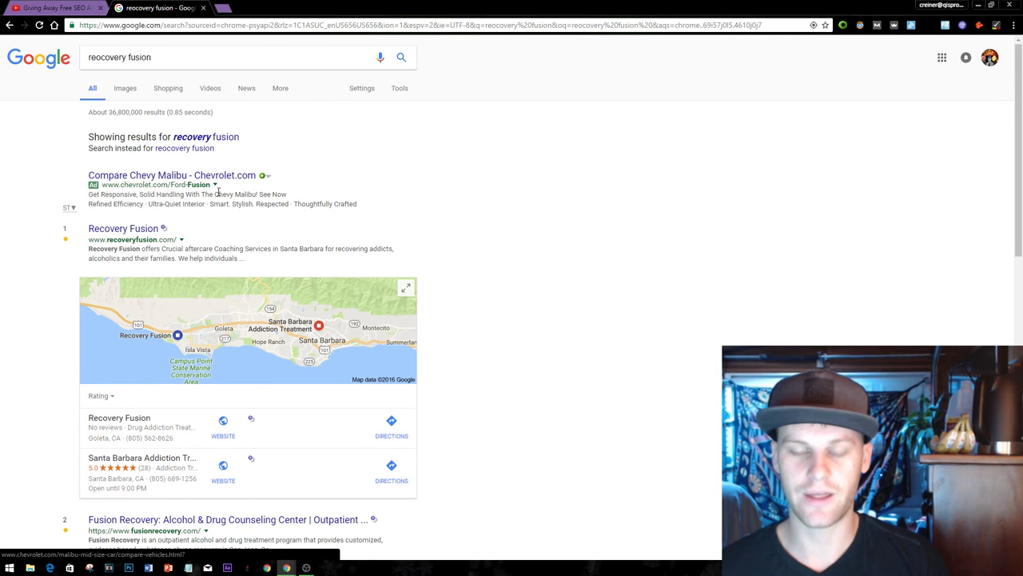
# Switch to the corrected 'recovery fusion' results and open the Recovery Fusion site in a new tab
pyautogui.click(192, 138)
pyautogui.click(211, 63)
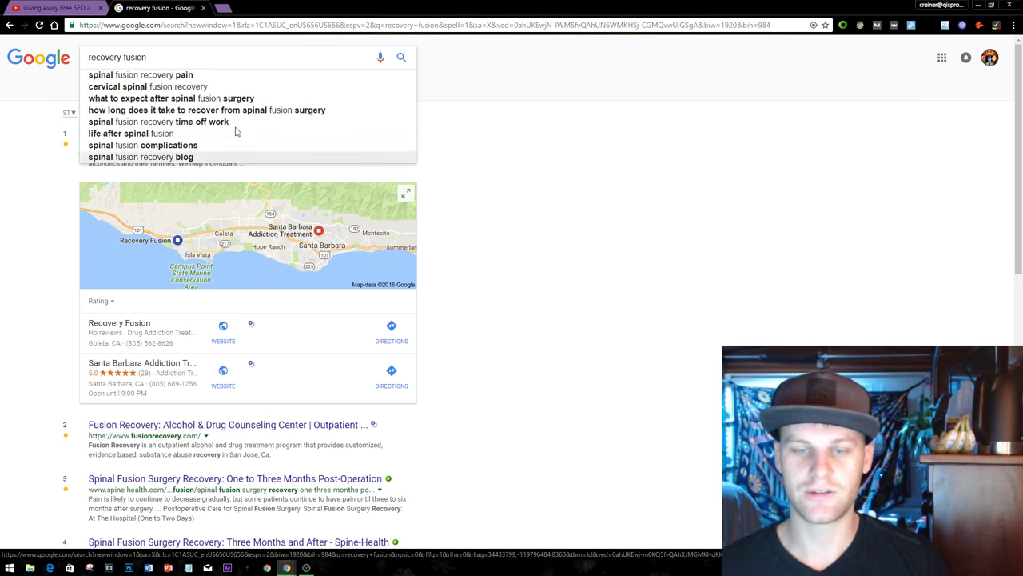
pyautogui.press('BackSpace')
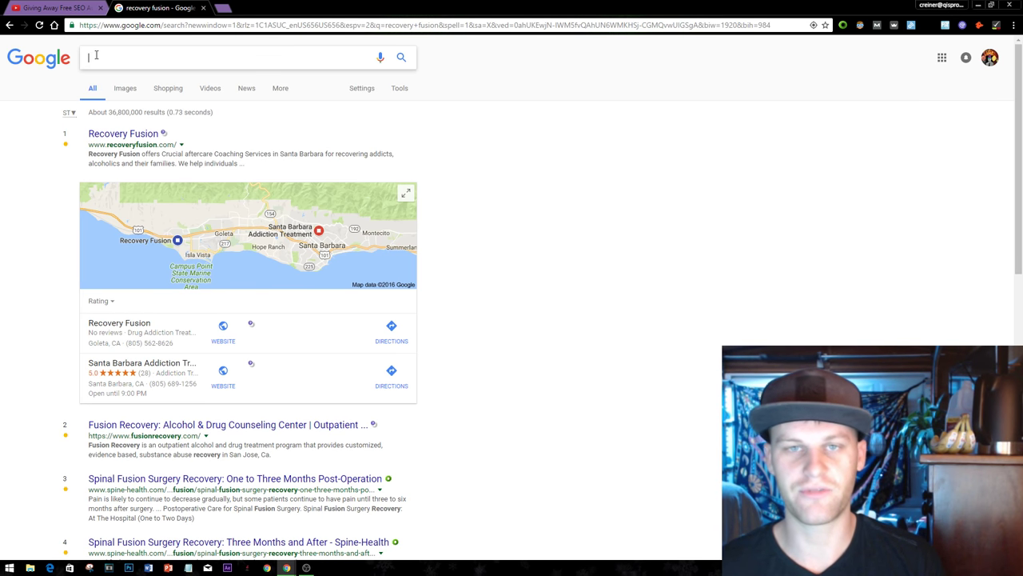
pyautogui.click(121, 134)
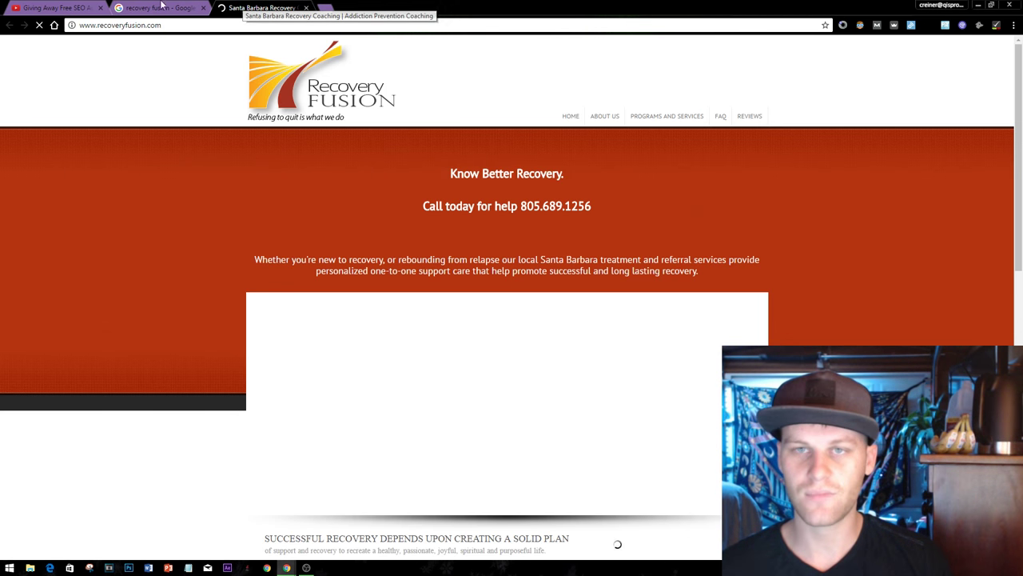
pyautogui.click(156, 7)
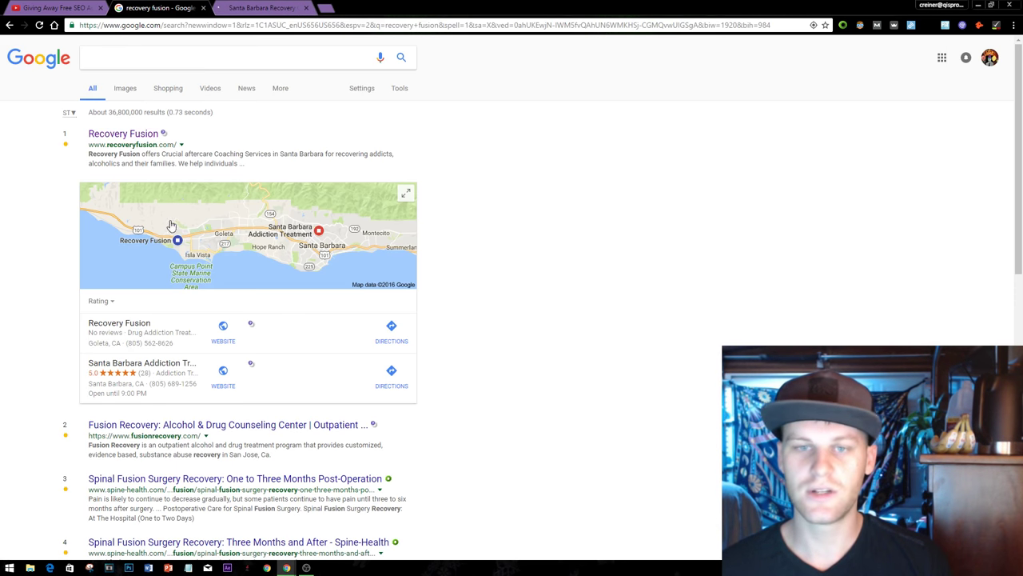
# Search Google for 'santa barbara addiction treatment'
pyautogui.write('santa barbara t')
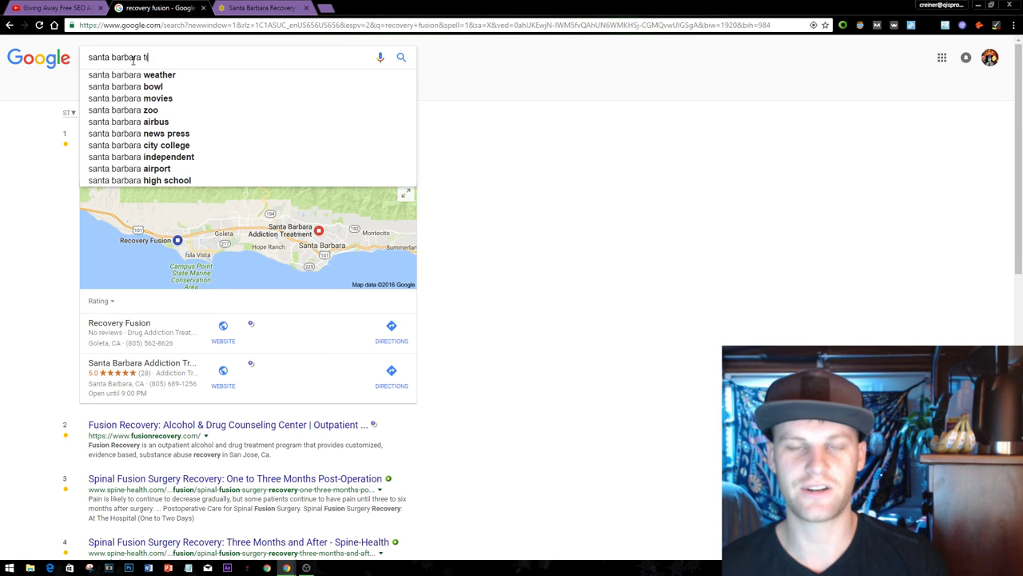
pyautogui.press('BackSpace')
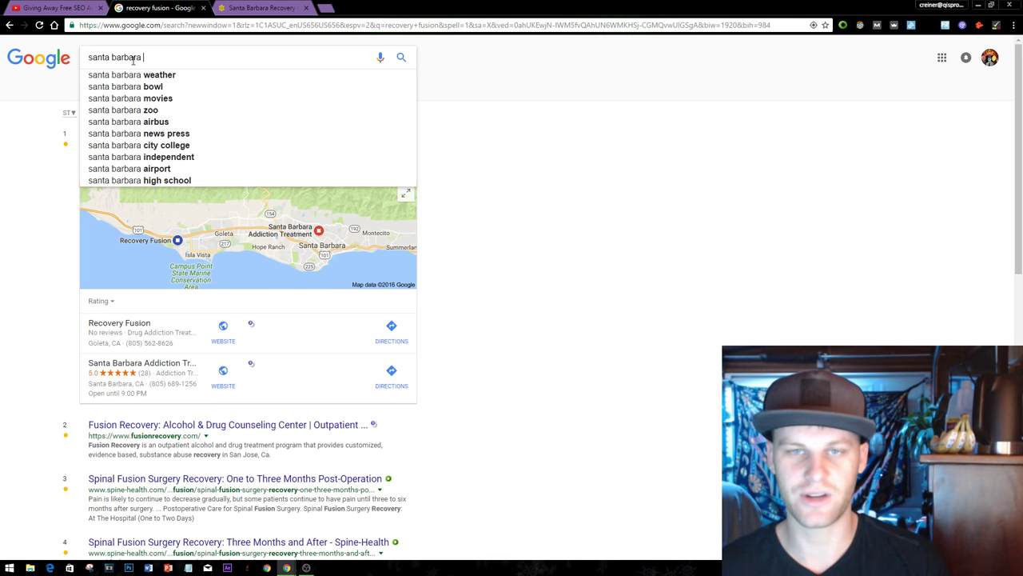
pyautogui.press('Escape')
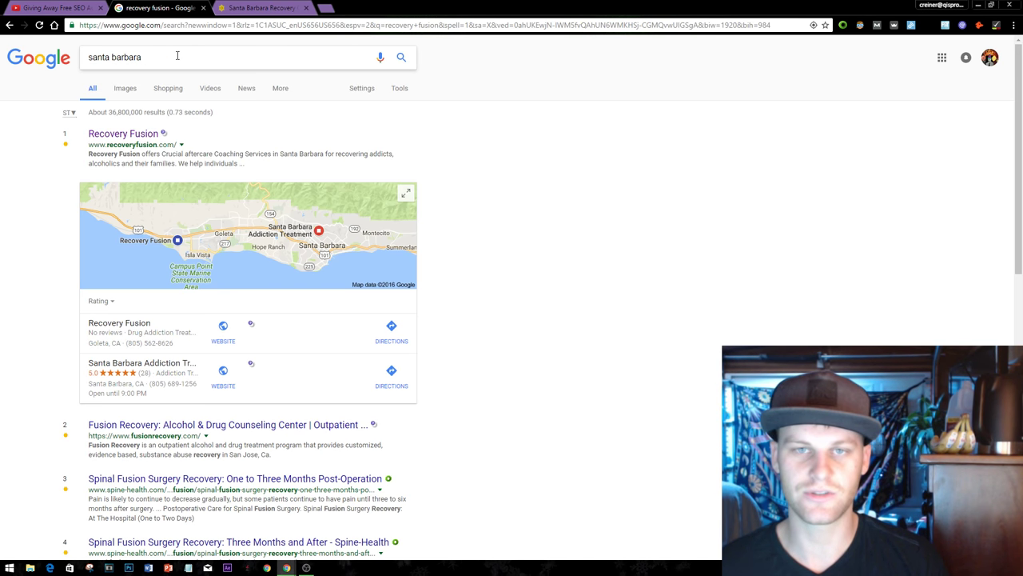
pyautogui.write('addiction trre')
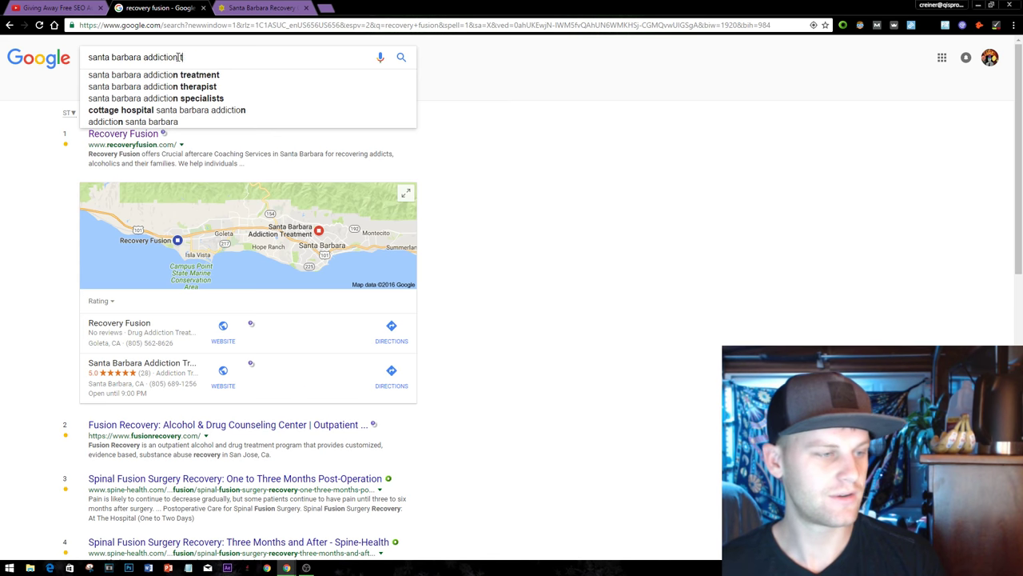
pyautogui.press('BackSpace')
pyautogui.press('BackSpace')
pyautogui.press('BackSpace')
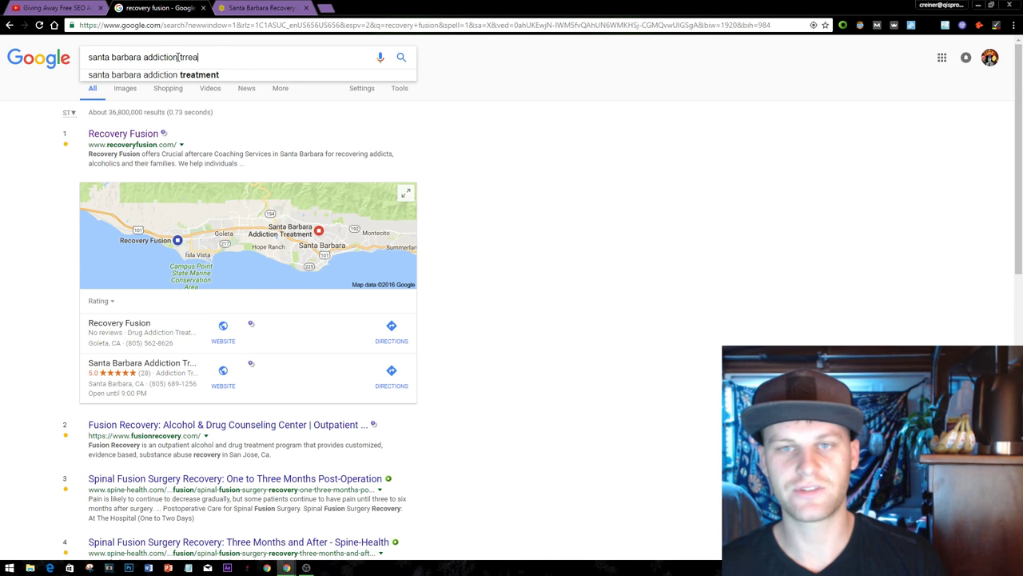
pyautogui.write('eatment')
pyautogui.press('Return')
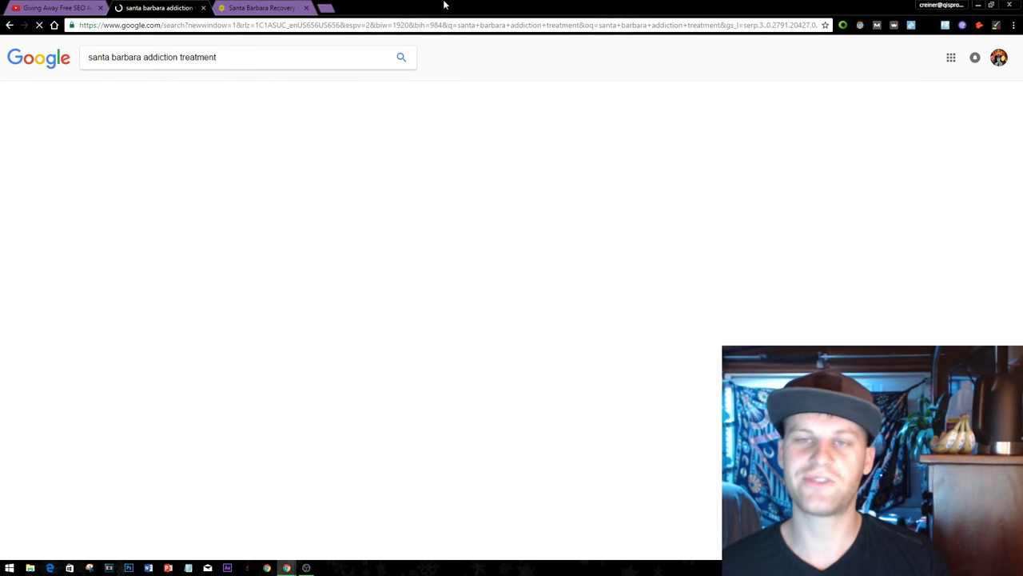
pyautogui.hotkey('ctrl', 'Tab')
# View the Recovery Fusion page source, then close it
pyautogui.rightClick(215, 284)
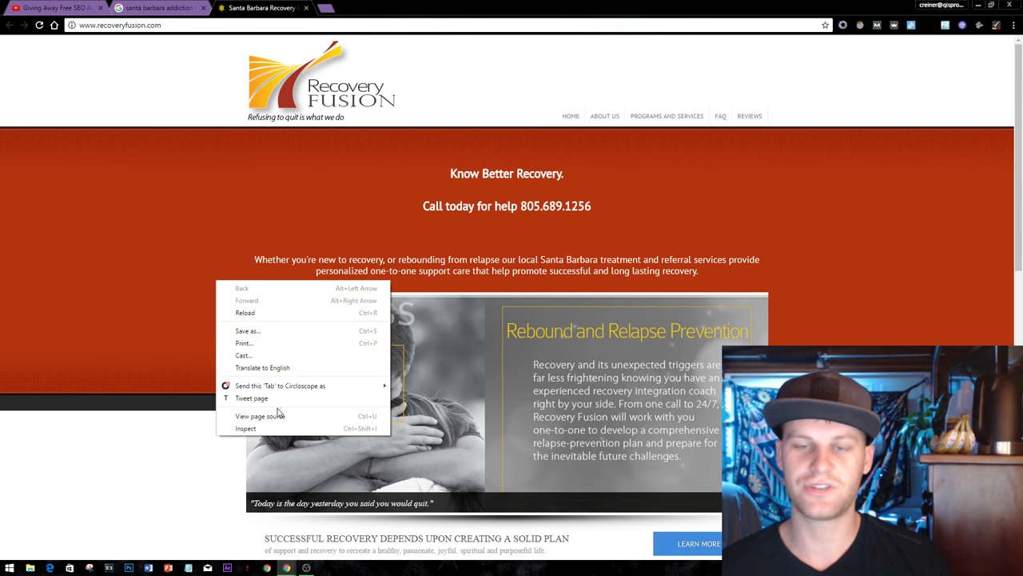
pyautogui.click(279, 414)
pyautogui.scroll(-6, 319, 233)
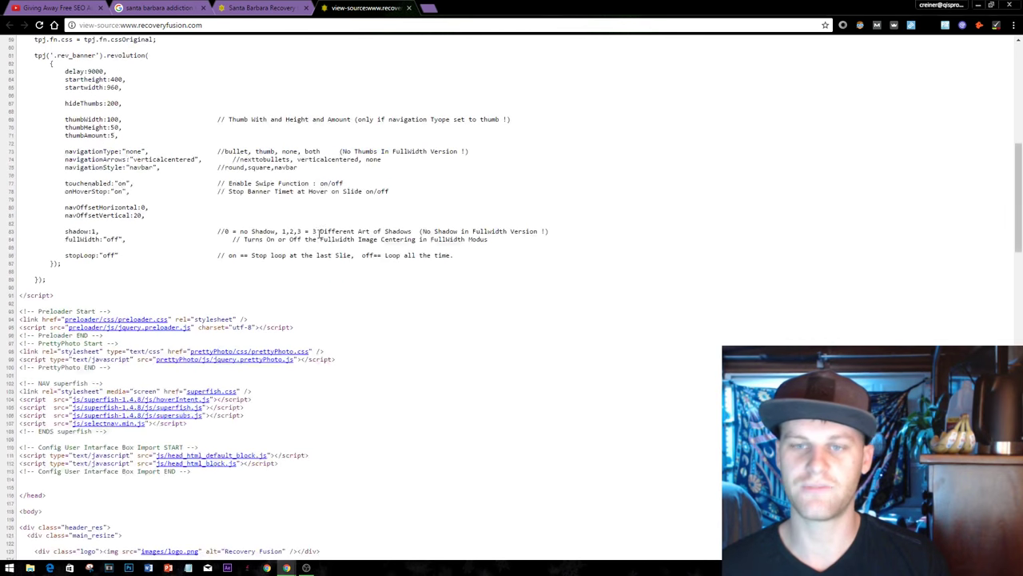
pyautogui.scroll(6, 320, 228)
pyautogui.click(408, 8)
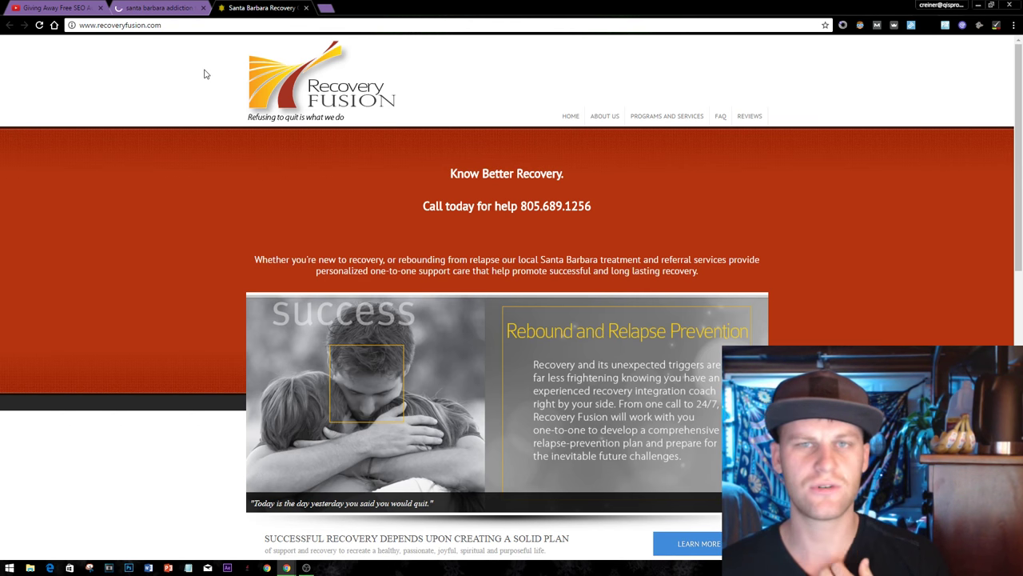
# Select the recoveryfusion.com address and open a spare new tab beside the site
pyautogui.click(254, 27)
pyautogui.click(270, 38)
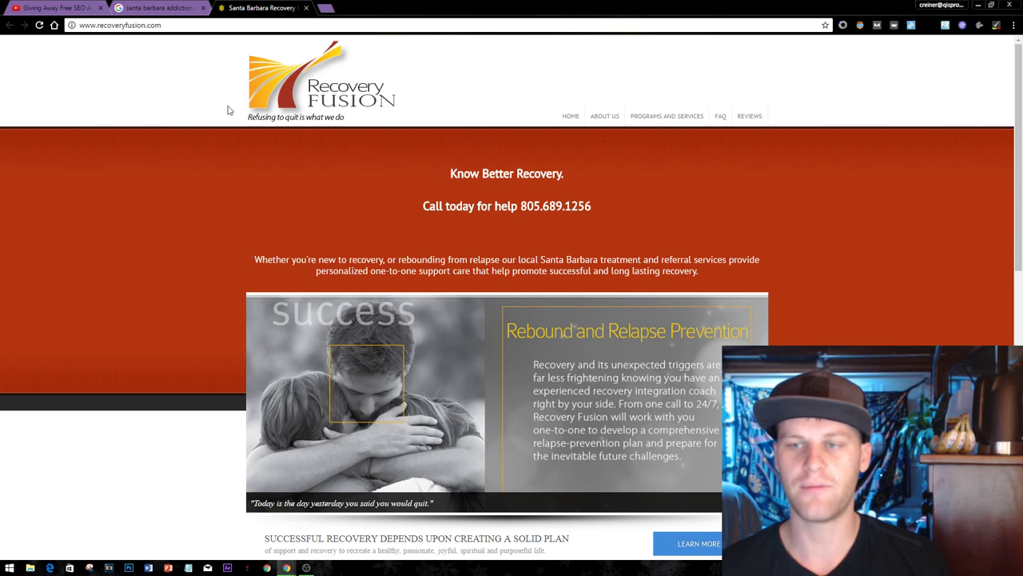
pyautogui.scroll(-10, 152, 232)
pyautogui.scroll(10, 174, 283)
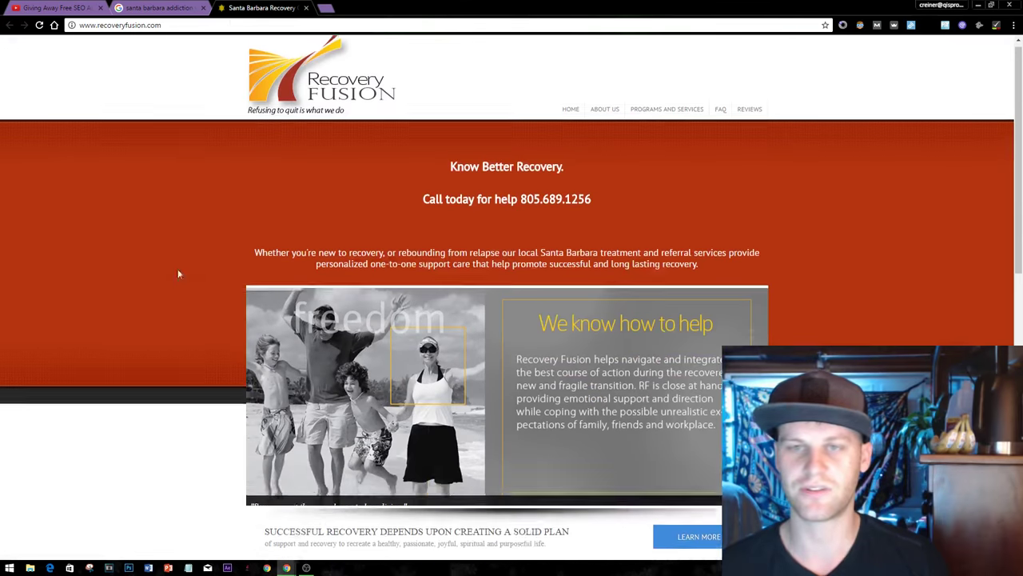
pyautogui.click(160, 8)
pyautogui.click(262, 8)
pyautogui.click(326, 7)
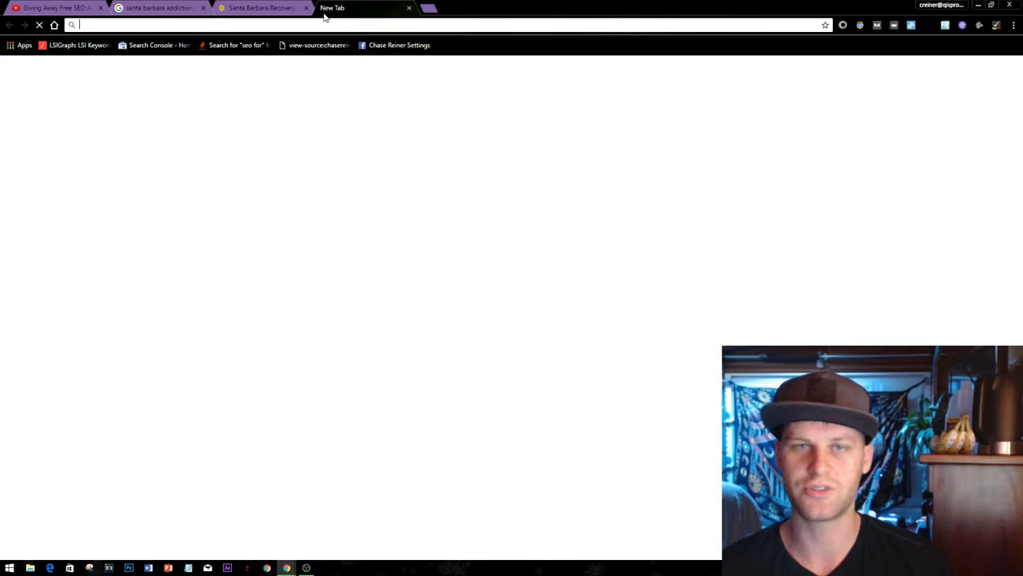
pyautogui.write('k')
pyautogui.press('BackSpace')
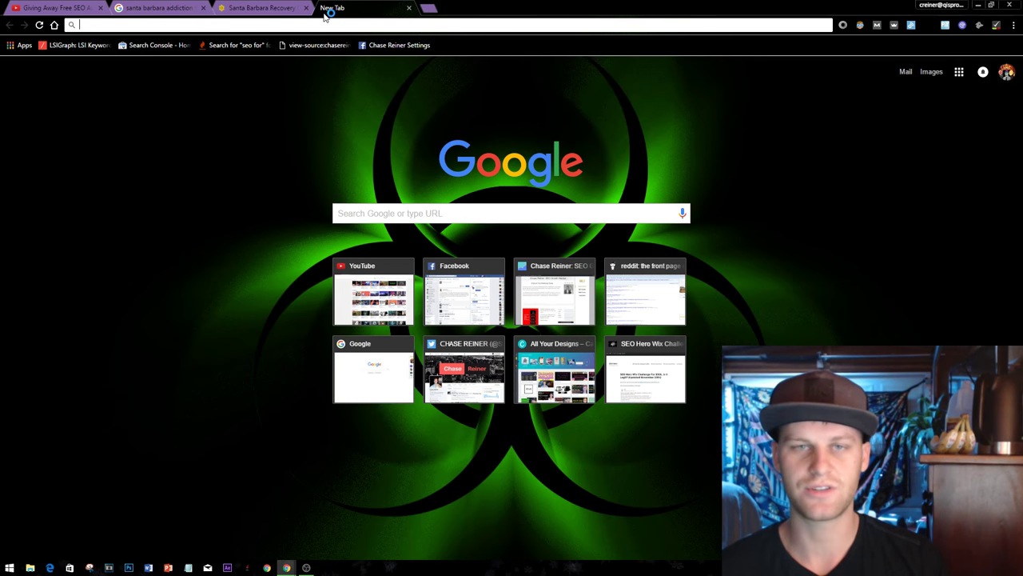
pyautogui.write('a')
pyautogui.click(272, 8)
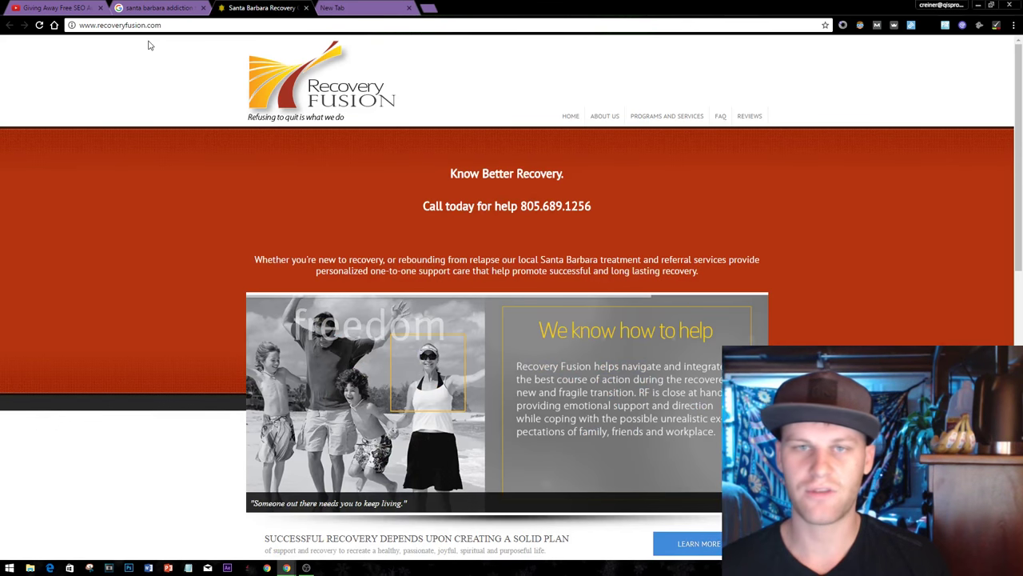
pyautogui.press('Home')
pyautogui.write('site:')
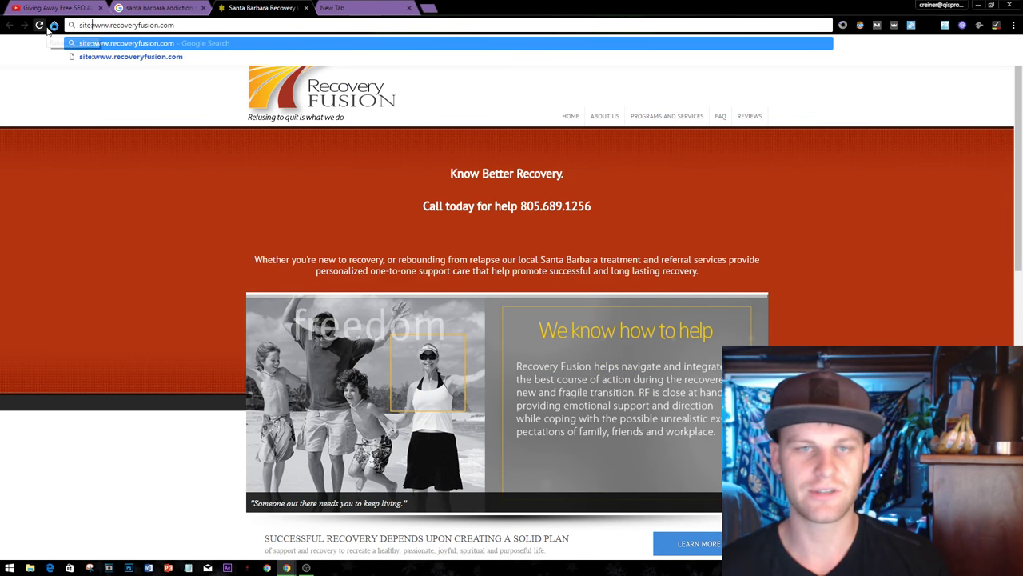
pyautogui.press('Return')
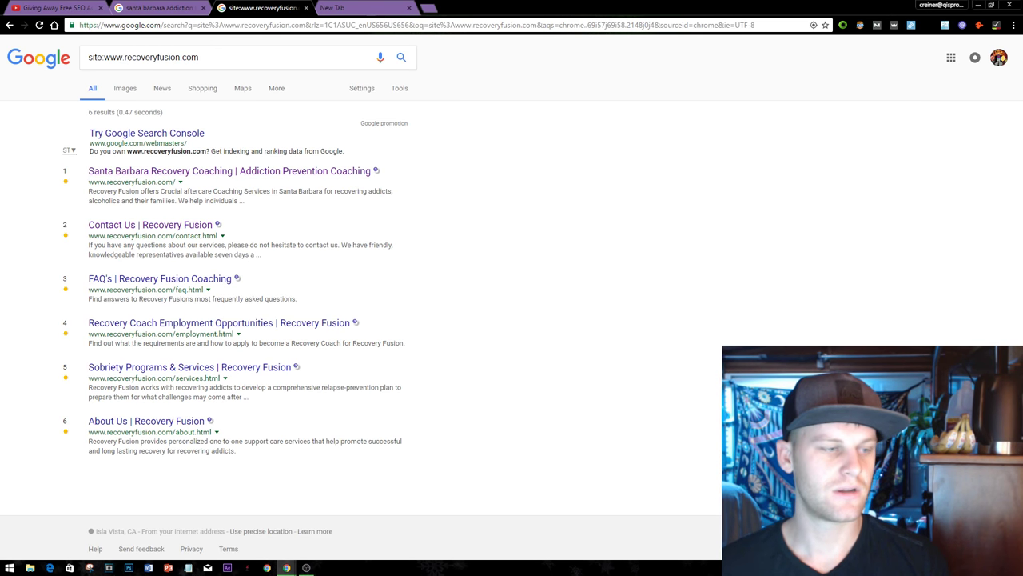
# Compare it with the addiction treatment results, then close the site search and blank tabs
pyautogui.click(172, 8)
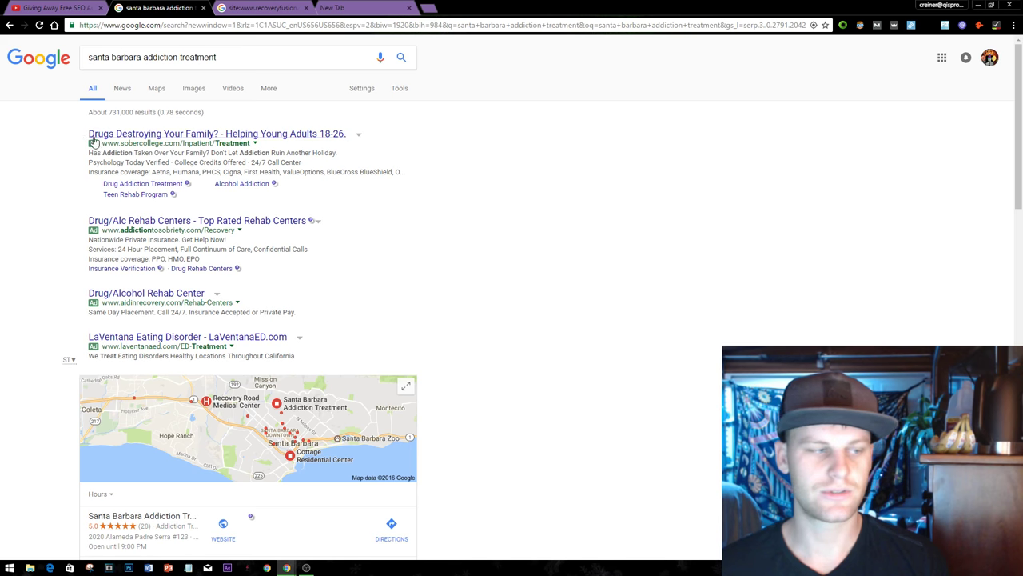
pyautogui.click(301, 7)
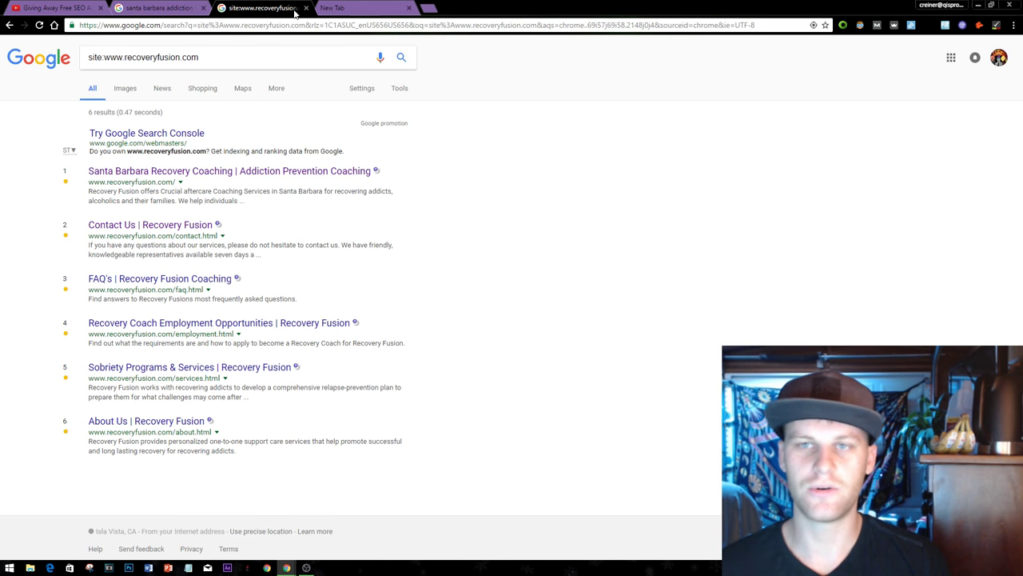
pyautogui.click(305, 8)
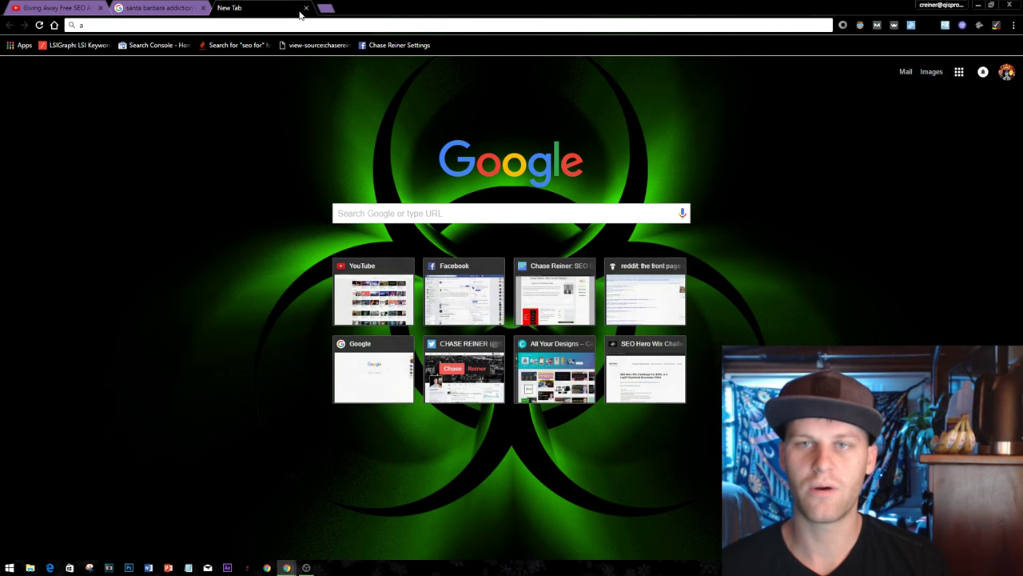
pyautogui.click(305, 8)
# Open recoveryfusion.com from the first map listing and close the Santa Barbara addiction results tab
pyautogui.scroll(-4, 134, 306)
pyautogui.scroll(4, 168, 36)
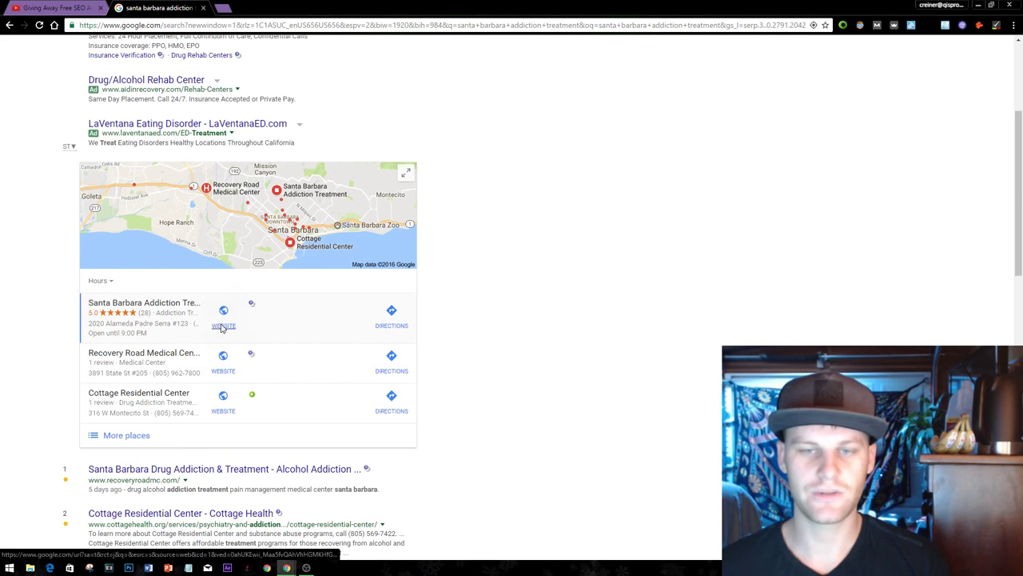
pyautogui.click(223, 318)
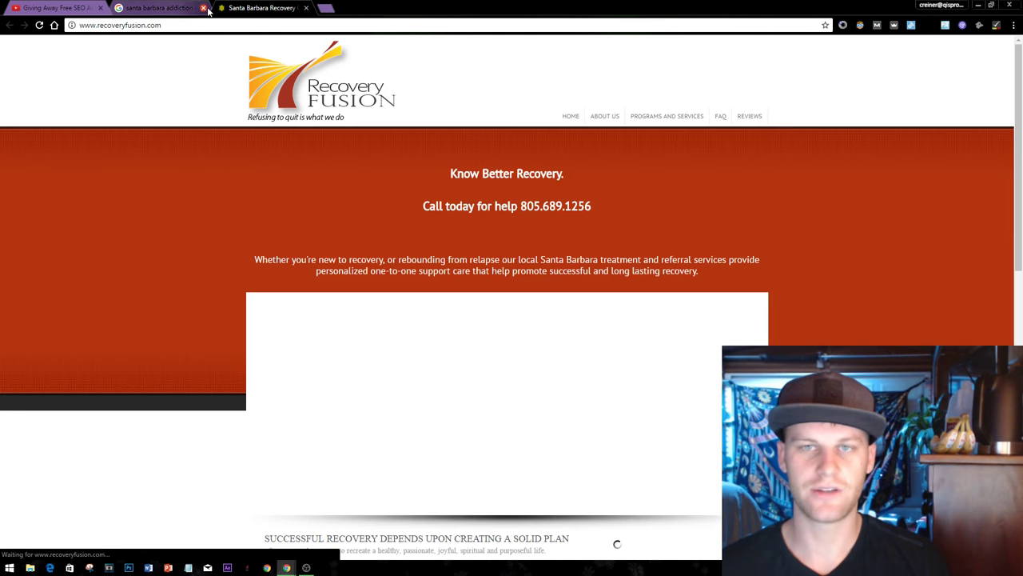
pyautogui.click(203, 8)
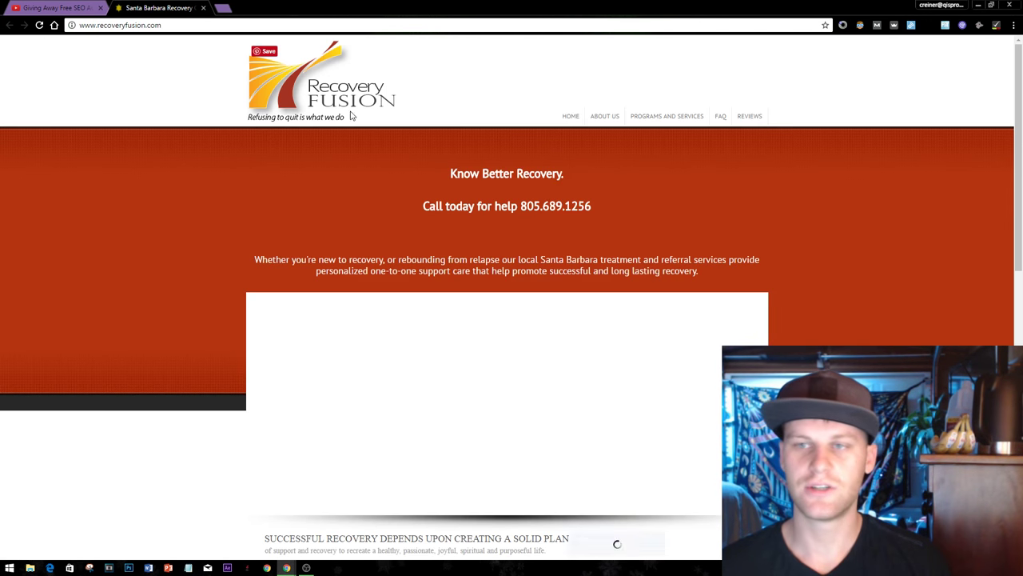
# Browse the Recovery Fusion homepage and open a blank new tab beside it
pyautogui.scroll(-10, 405, 259)
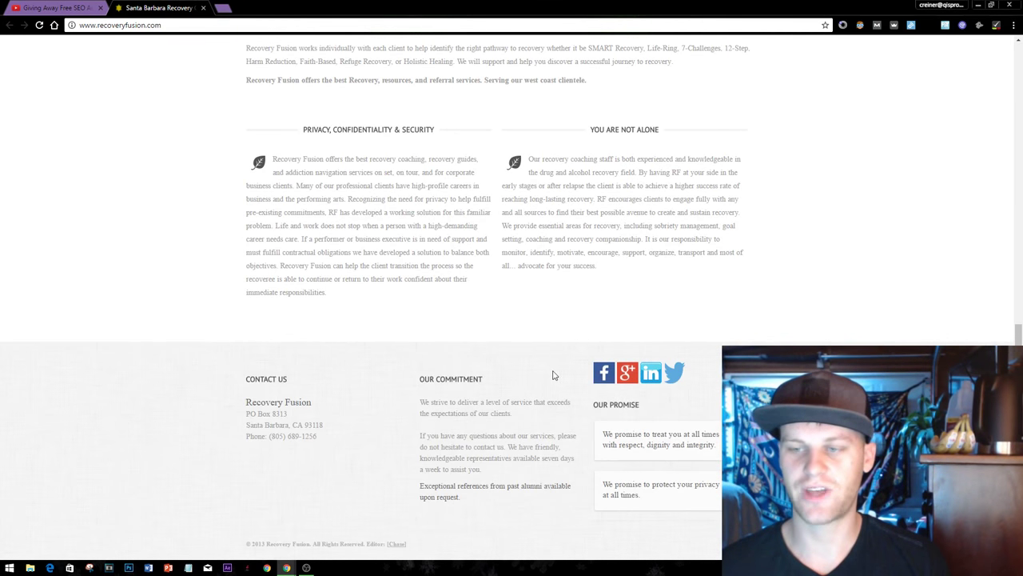
pyautogui.scroll(15, 553, 375)
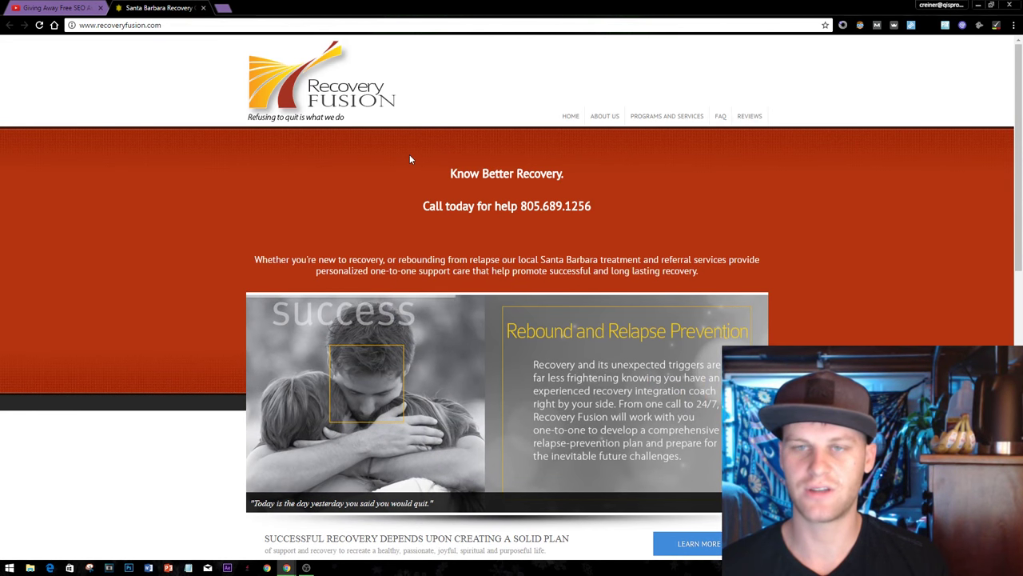
pyautogui.rightClick(288, 139)
pyautogui.click(249, 245)
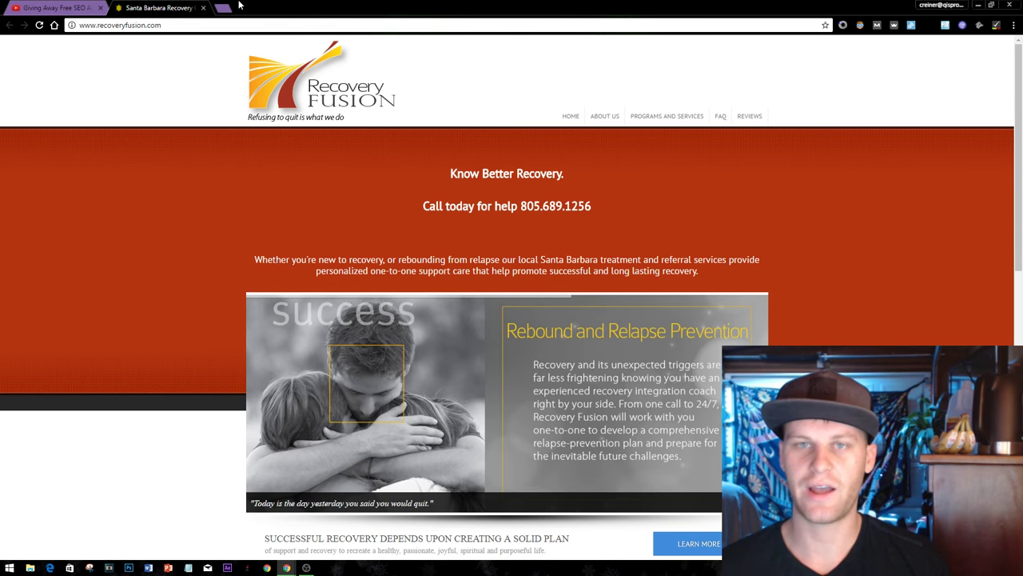
pyautogui.hotkey('ctrl', 't')
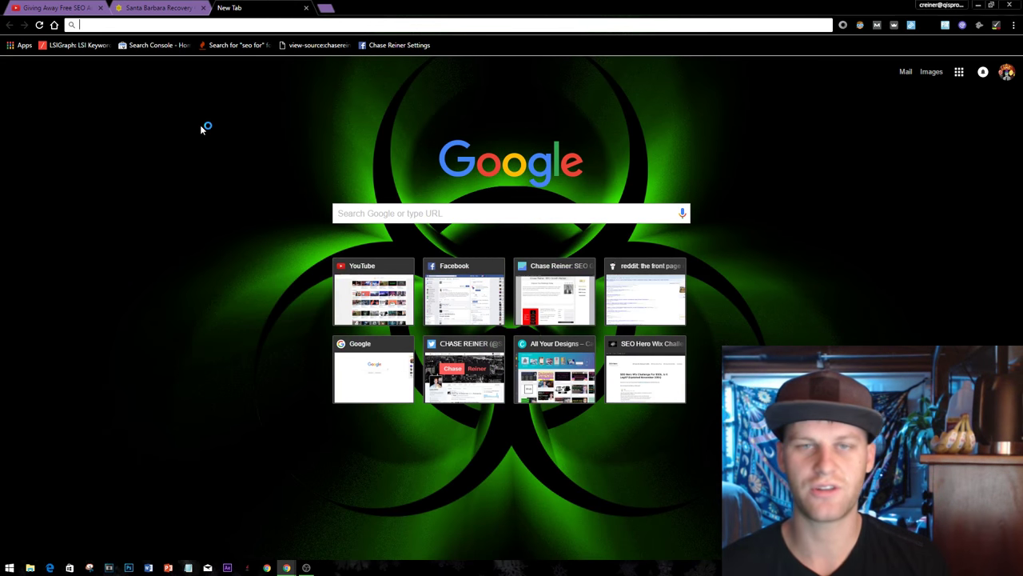
pyautogui.click(159, 7)
# Search the recoveryfusion.com page source for 'analy', finding no analytics code
pyautogui.rightClick(186, 290)
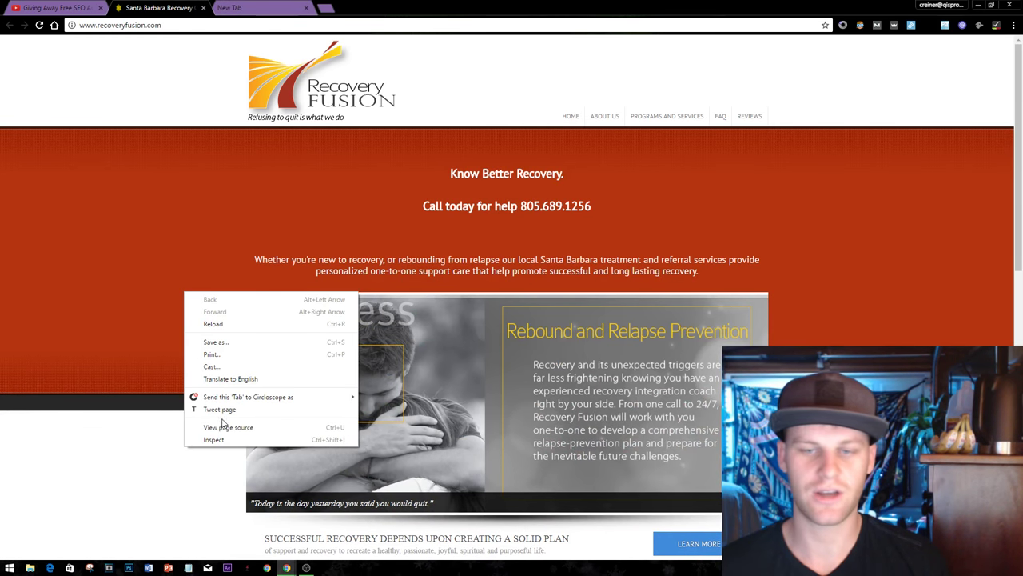
pyautogui.click(224, 425)
pyautogui.hotkey('ctrl', 'f')
pyautogui.write('analyti')
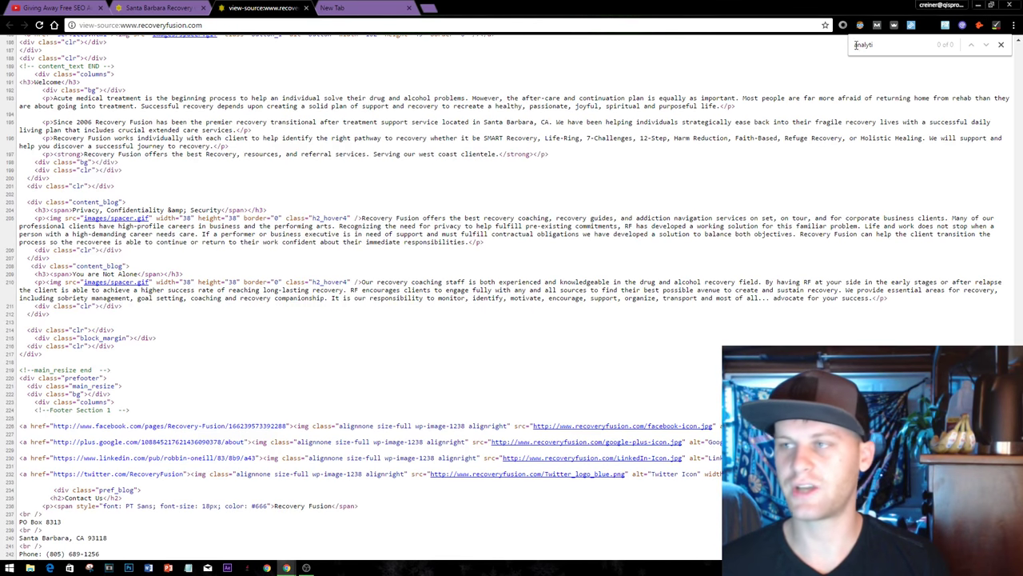
pyautogui.click(1001, 44)
# Close the blank new tab and return to the page source tab
pyautogui.click(160, 7)
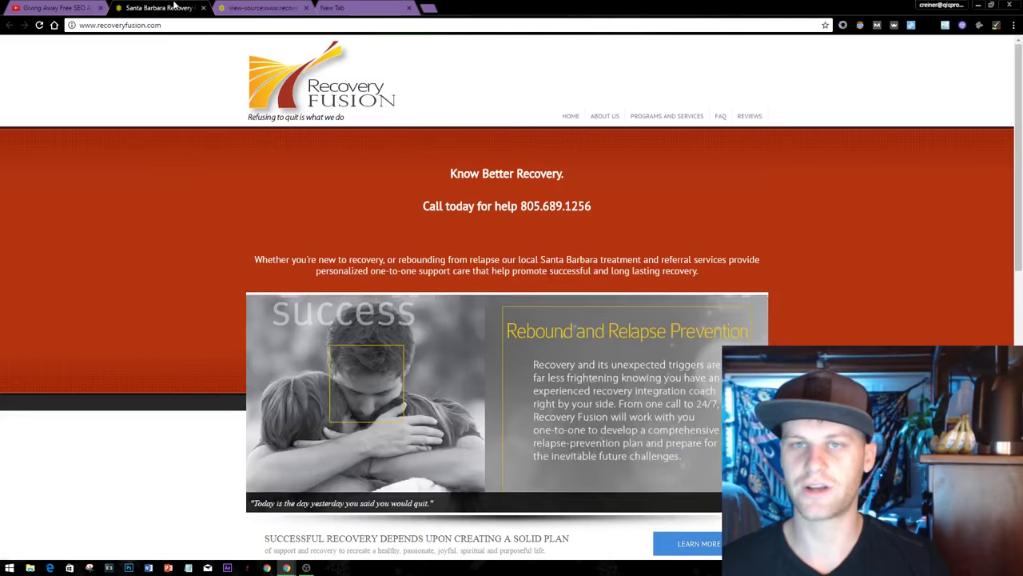
pyautogui.click(344, 7)
pyautogui.click(408, 7)
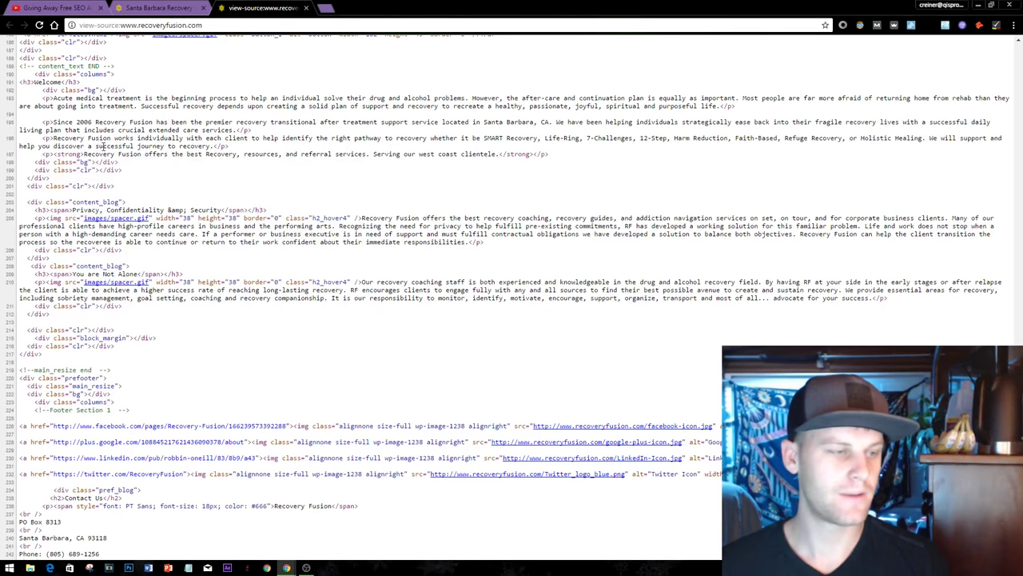
pyautogui.click(160, 7)
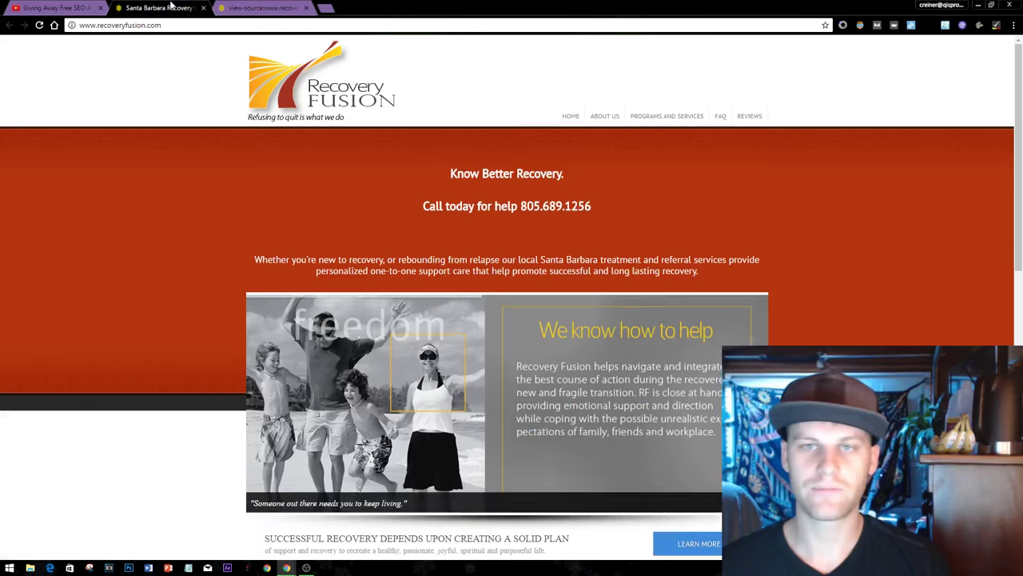
pyautogui.click(264, 8)
# Close the page source and browse the Recovery Fusion About Us page
pyautogui.click(306, 7)
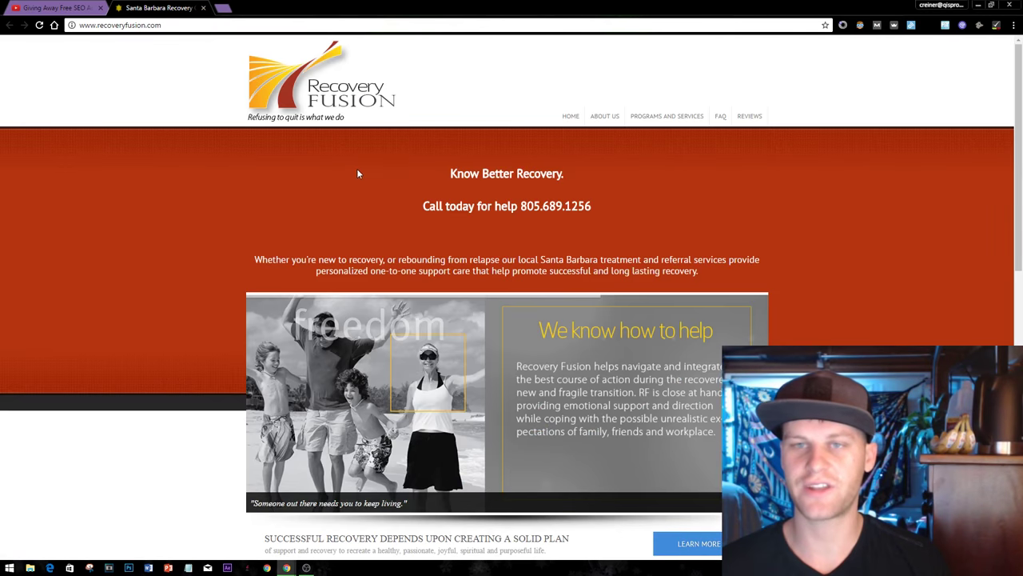
pyautogui.scroll(-7, 357, 168)
pyautogui.scroll(10, 671, 376)
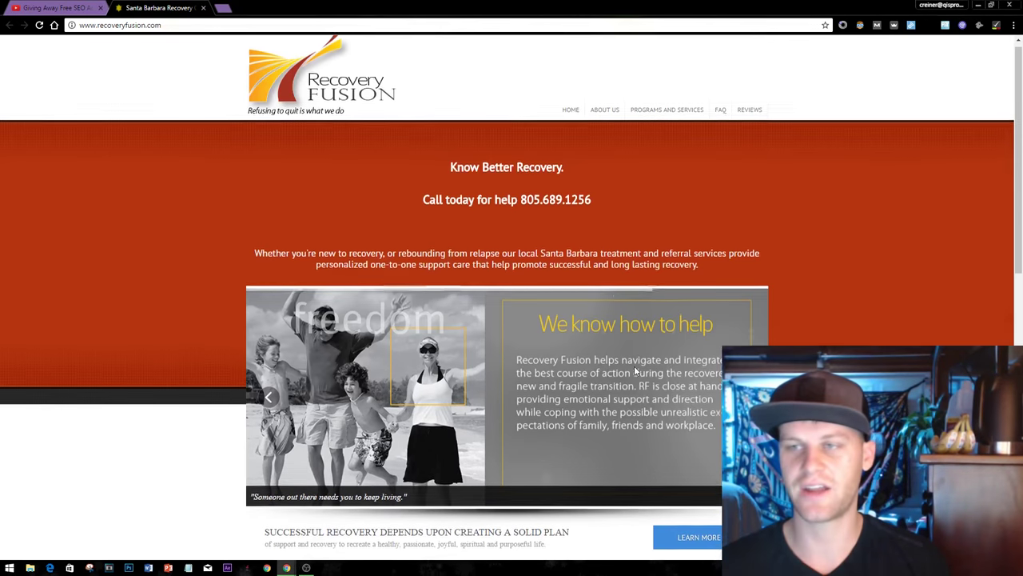
pyautogui.click(604, 116)
pyautogui.scroll(-6, 448, 176)
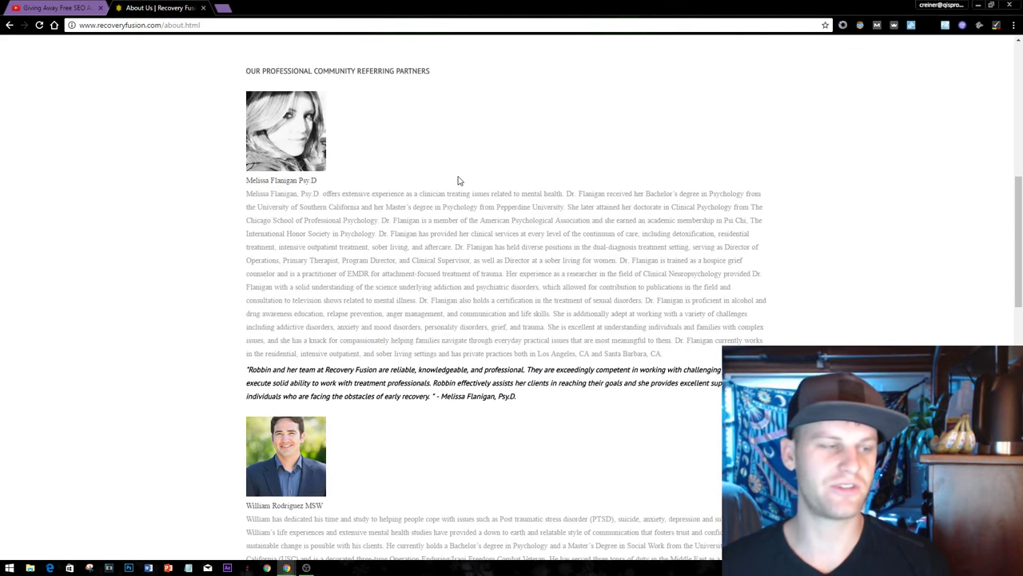
pyautogui.scroll(7, 447, 168)
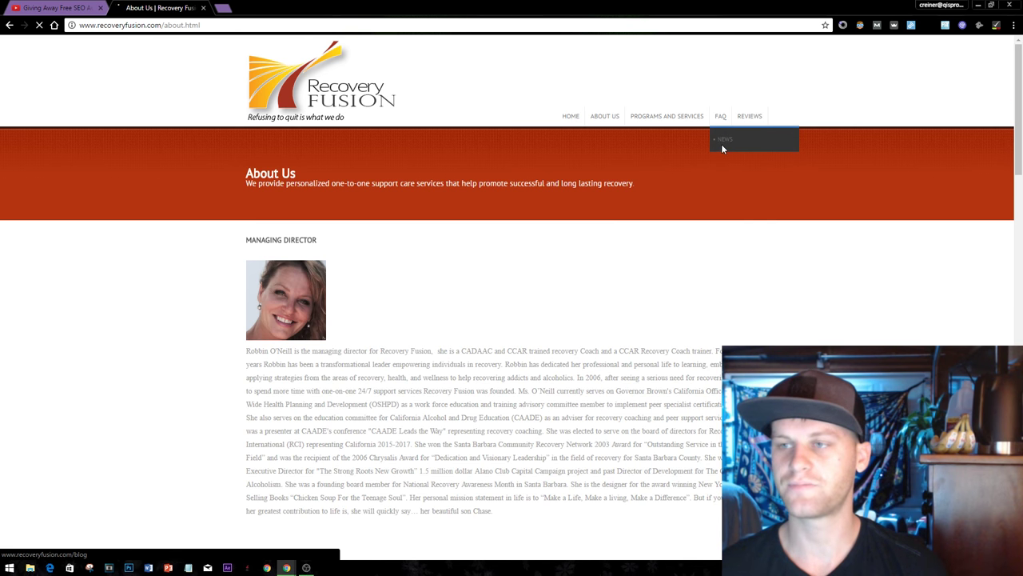
# Look through the News blog, go back to About Us, and open a blank tab
pyautogui.press('F5')
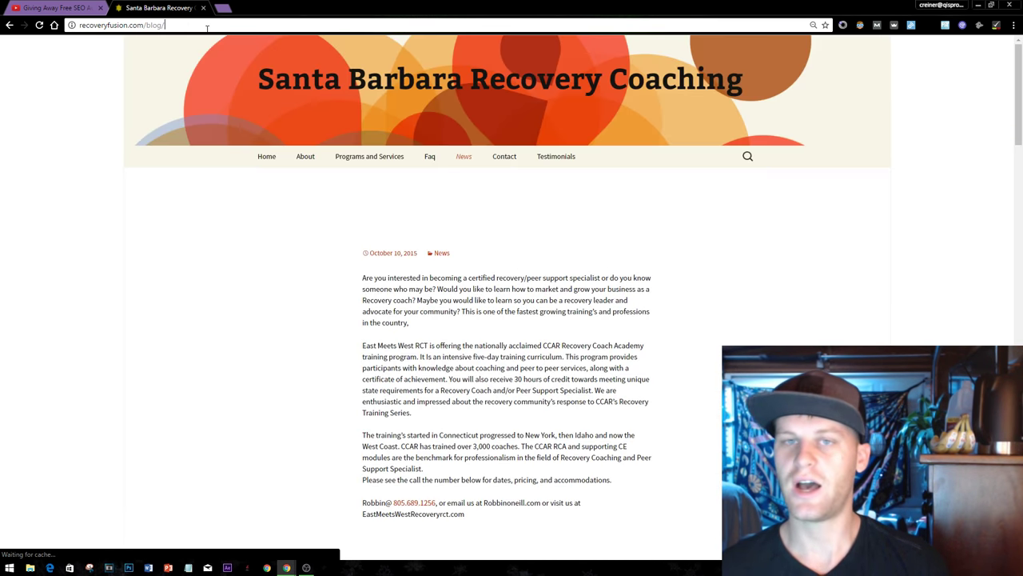
pyautogui.scroll(-13, 309, 219)
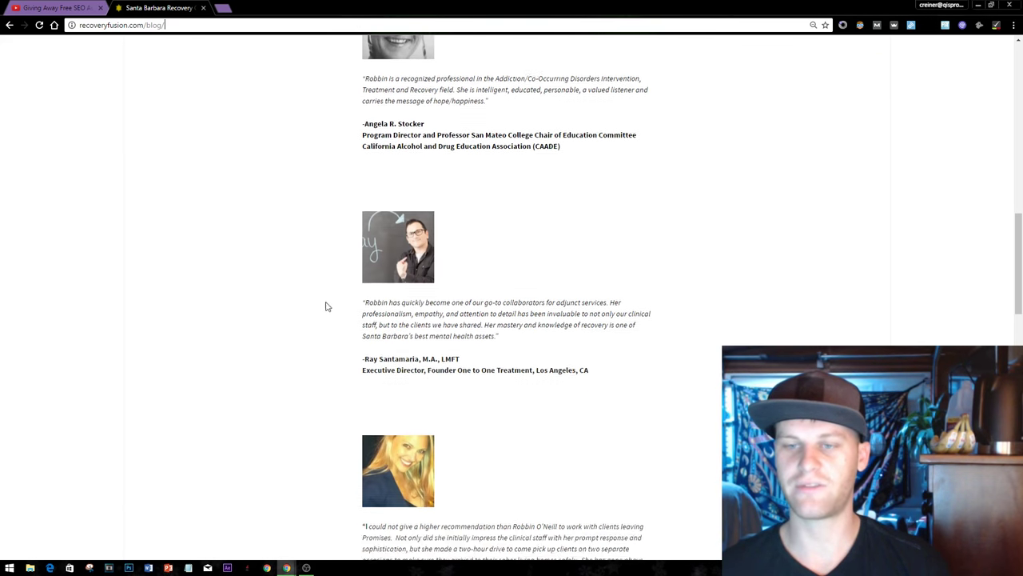
pyautogui.scroll(8, 292, 263)
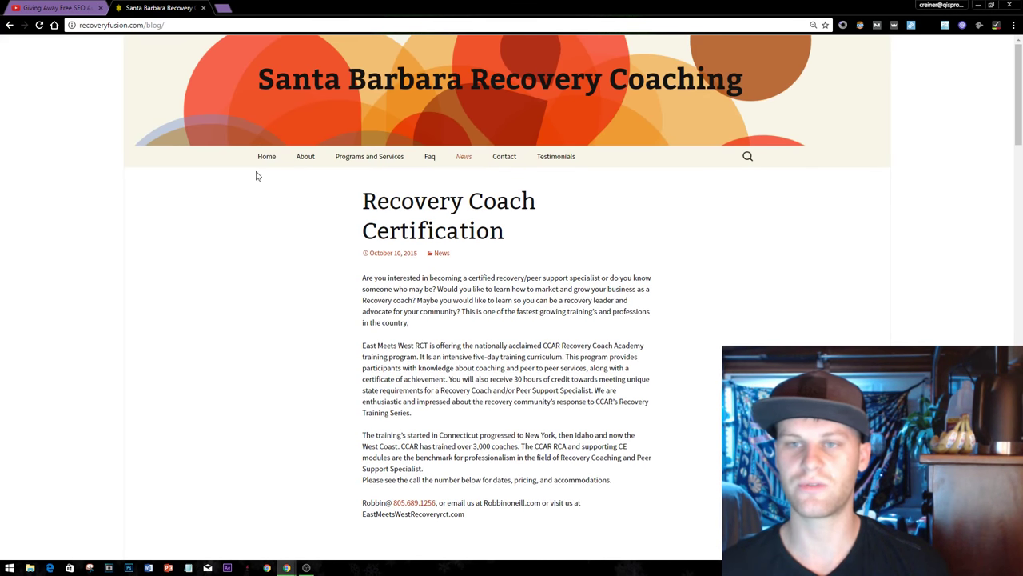
pyautogui.click(10, 25)
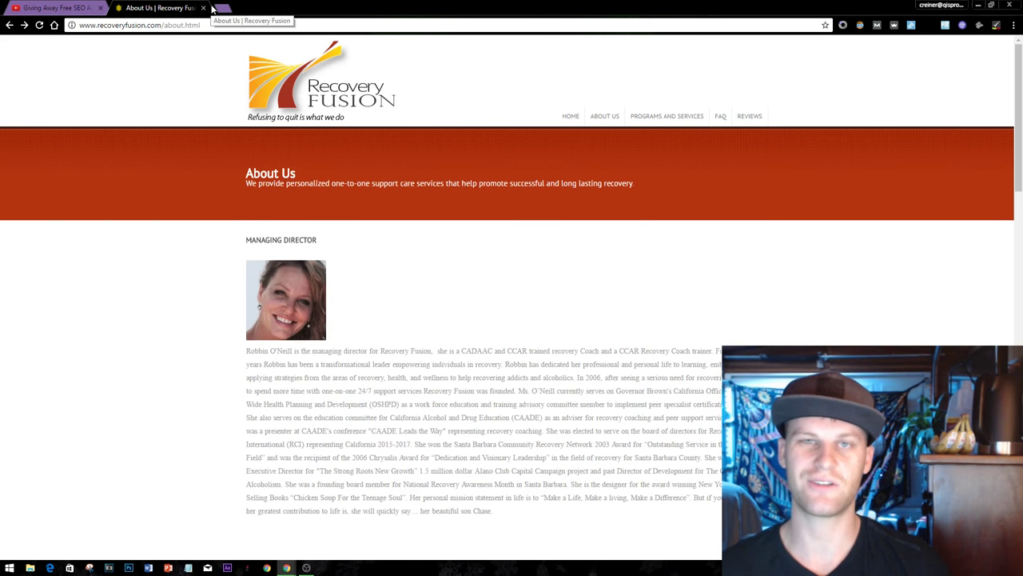
pyautogui.click(223, 7)
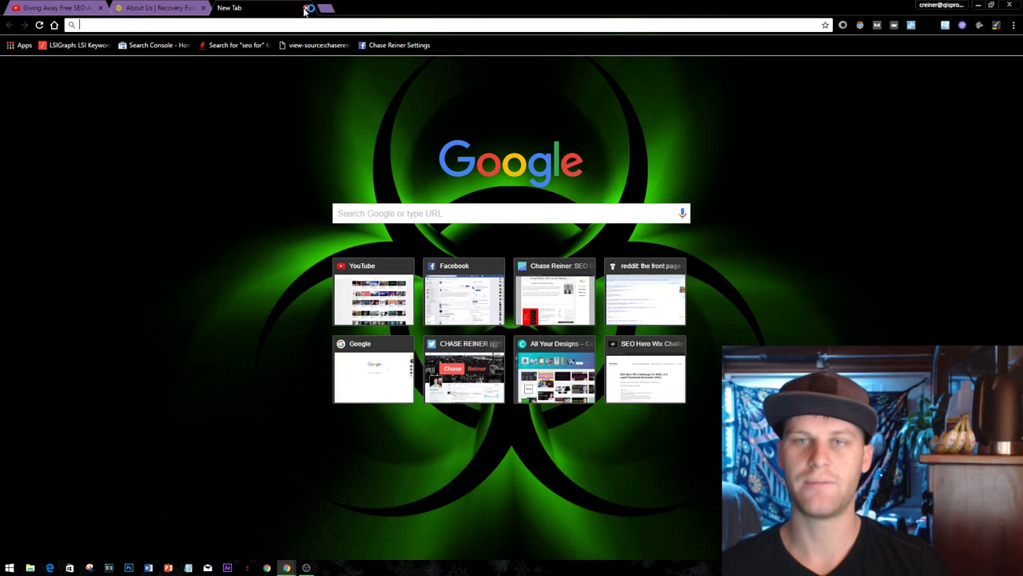
# Search keywordtool.io for 'recovery coaching', yielding 248 keywords led by 1,300 monthly searches
pyautogui.click(314, 8)
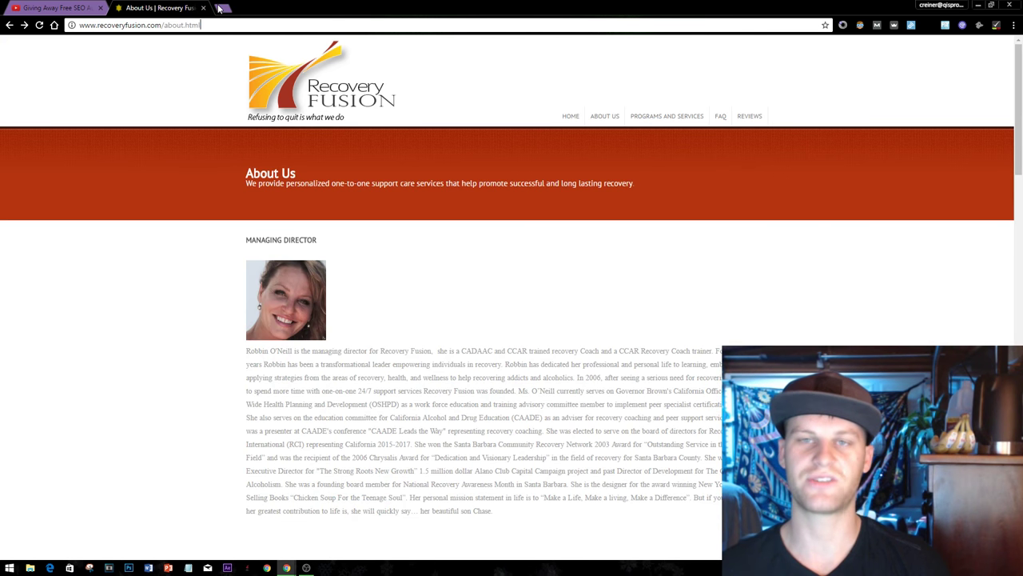
pyautogui.click(220, 7)
pyautogui.write('keywordtool.io')
pyautogui.press('Return')
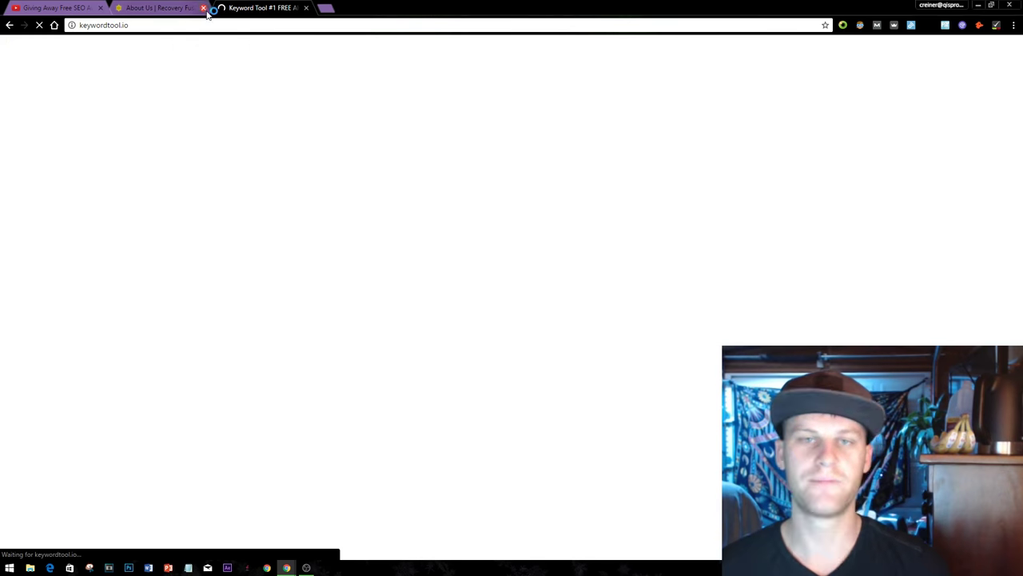
pyautogui.write('recov')
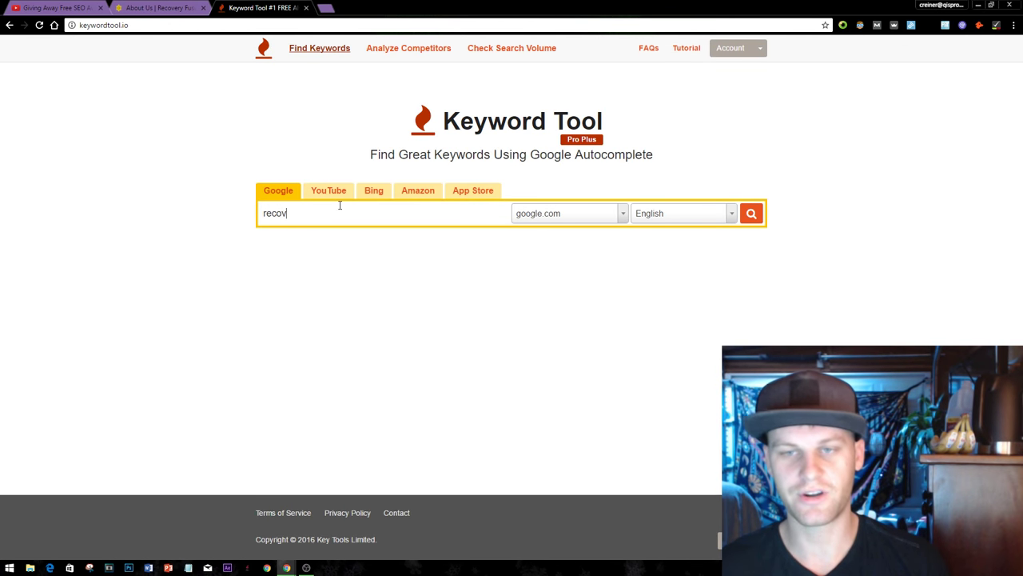
pyautogui.write('ery coaching')
pyautogui.press('Return')
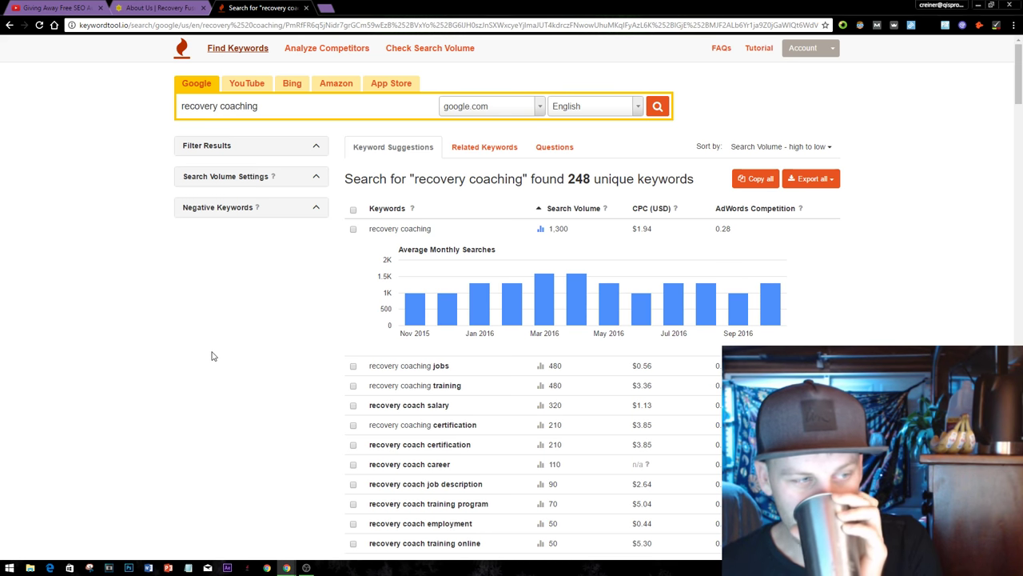
# Tick 'recovery coaching' and 'recovery coaching jobs' in the keyword list for export
pyautogui.scroll(-2, 377, 429)
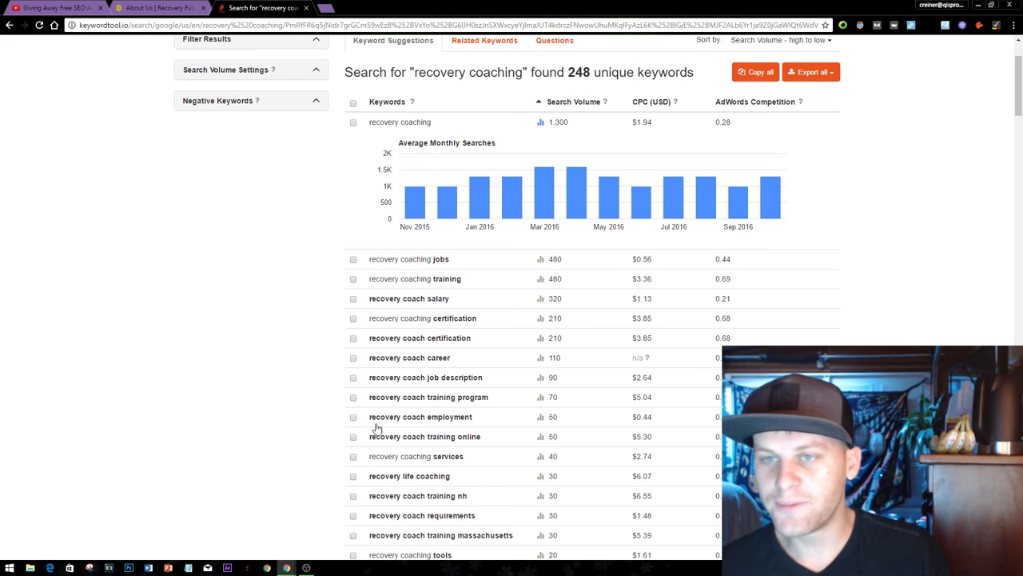
pyautogui.click(438, 124)
pyautogui.scroll(2, 575, 199)
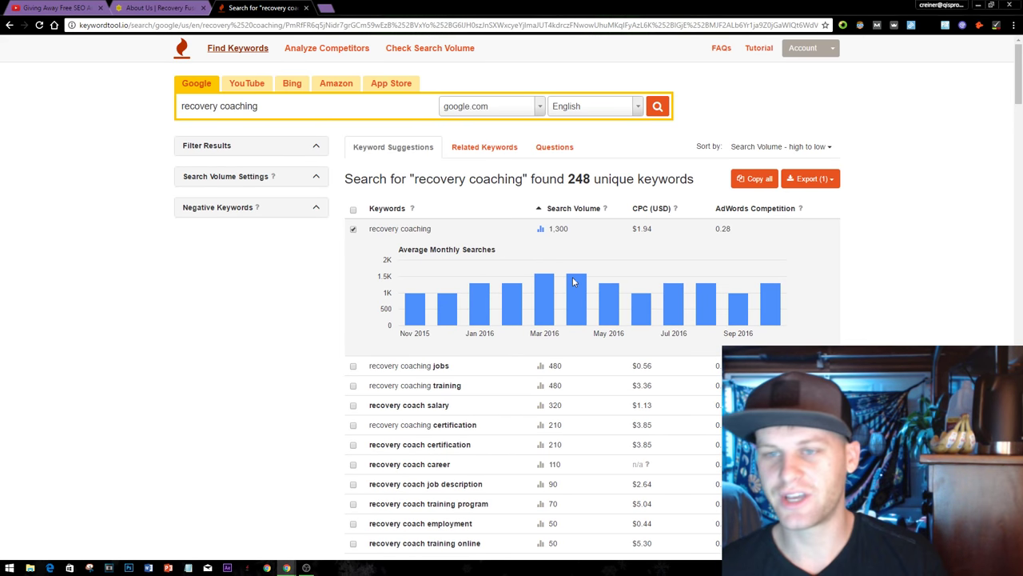
pyautogui.scroll(-2, 523, 232)
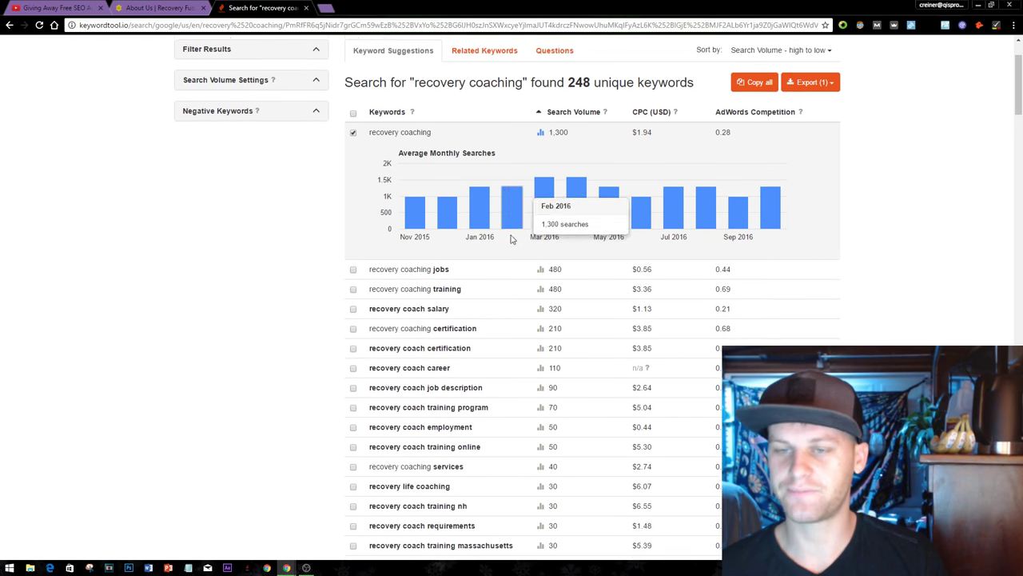
pyautogui.click(478, 259)
# Select the 'recovery coaching training' keyword text in the list
pyautogui.moveTo(582, 272); pyautogui.dragTo(516, 263)
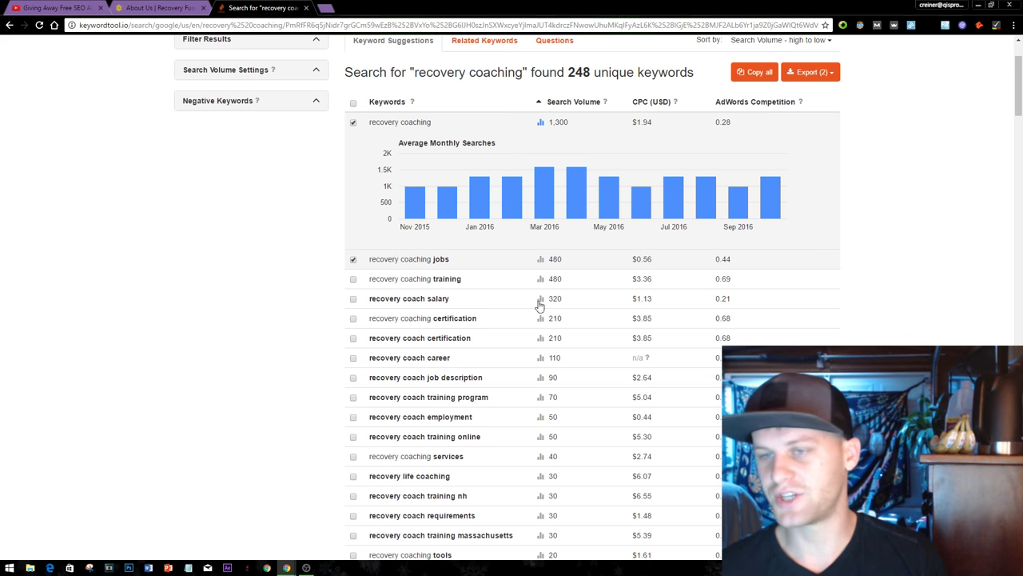
pyautogui.scroll(-3, 556, 278)
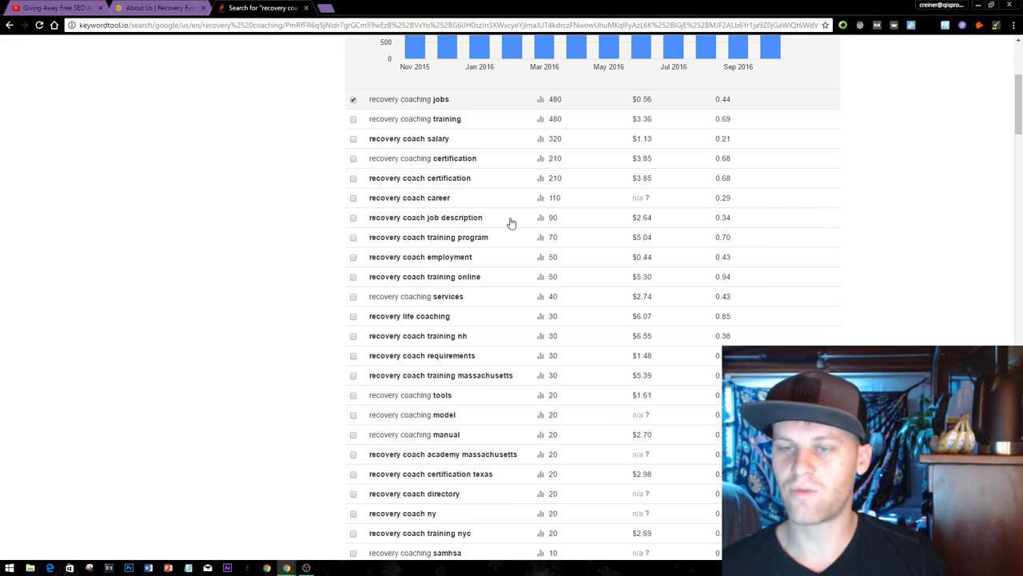
pyautogui.scroll(2, 511, 221)
pyautogui.moveTo(486, 225); pyautogui.dragTo(368, 233)
pyautogui.hotkey('ctrl', 'c')
# Search Google for 'recovery coaching training' in a new tab
pyautogui.click(325, 8)
pyautogui.hotkey('ctrl', 'v')
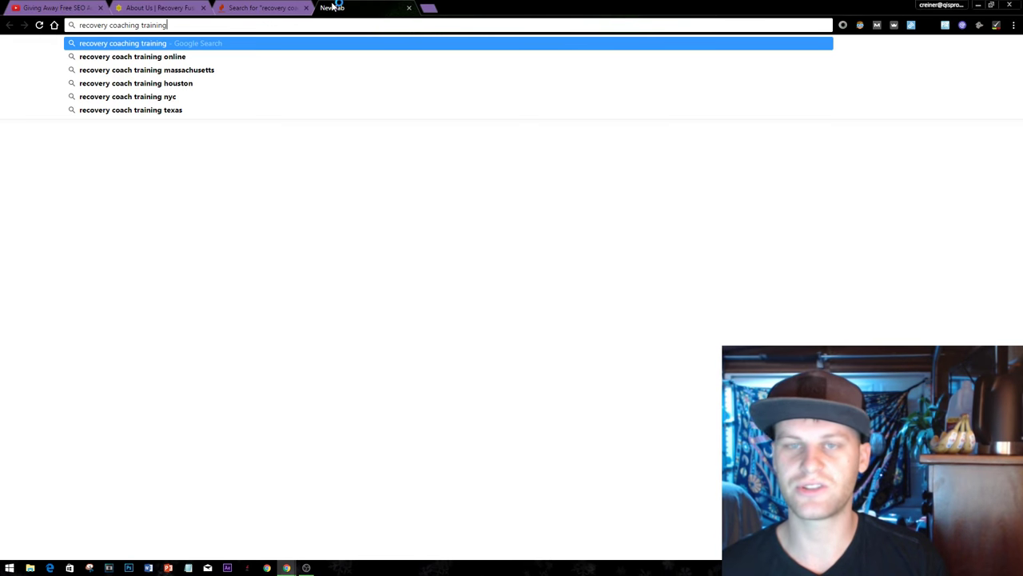
pyautogui.press('Return')
pyautogui.click(284, 7)
pyautogui.click(351, 7)
pyautogui.click(284, 8)
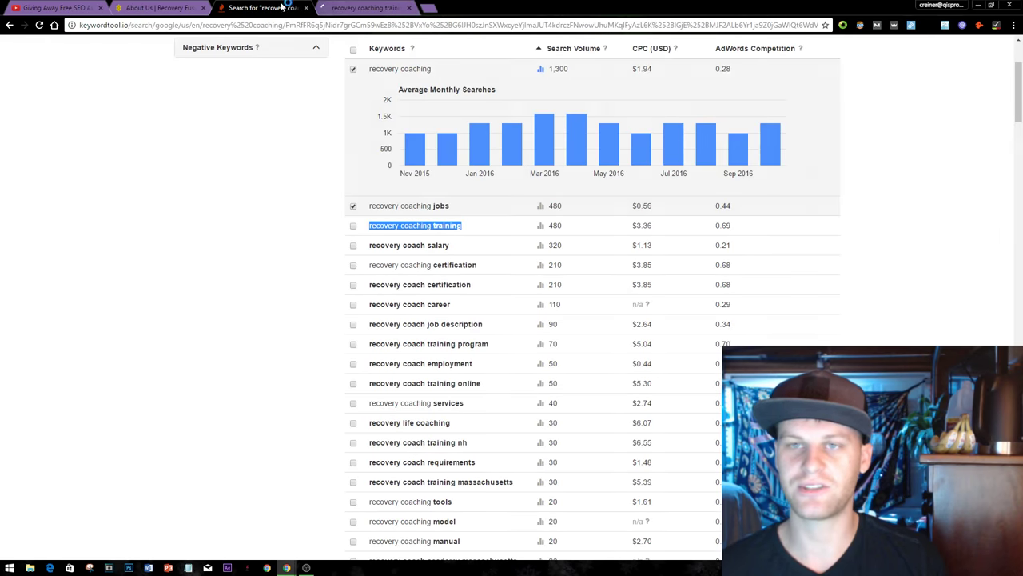
pyautogui.click(344, 7)
# Scroll through the roughly 19,300,000 results, then return to the Keyword Tool list
pyautogui.scroll(-3, 264, 240)
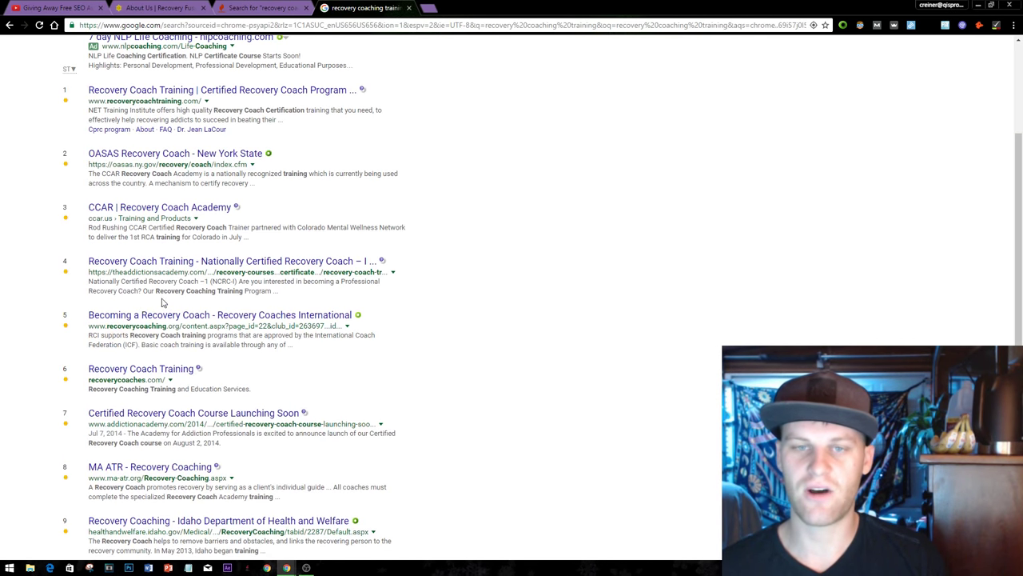
pyautogui.scroll(3, 225, 279)
pyautogui.scroll(-3, 344, 144)
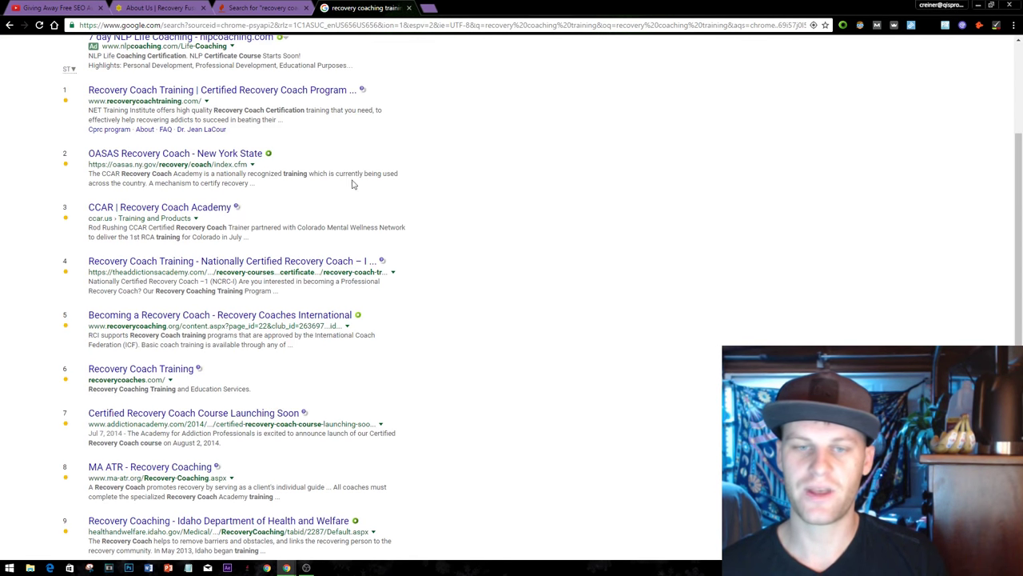
pyautogui.scroll(3, 234, 208)
pyautogui.scroll(-3, 228, 232)
pyautogui.scroll(-4, 181, 106)
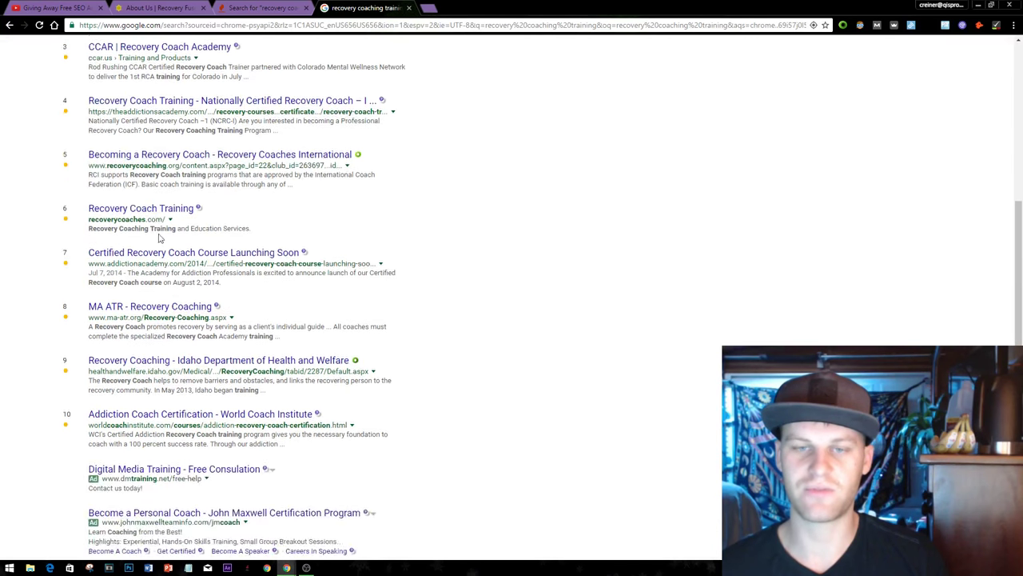
pyautogui.scroll(2, 267, 295)
pyautogui.scroll(5, 266, 296)
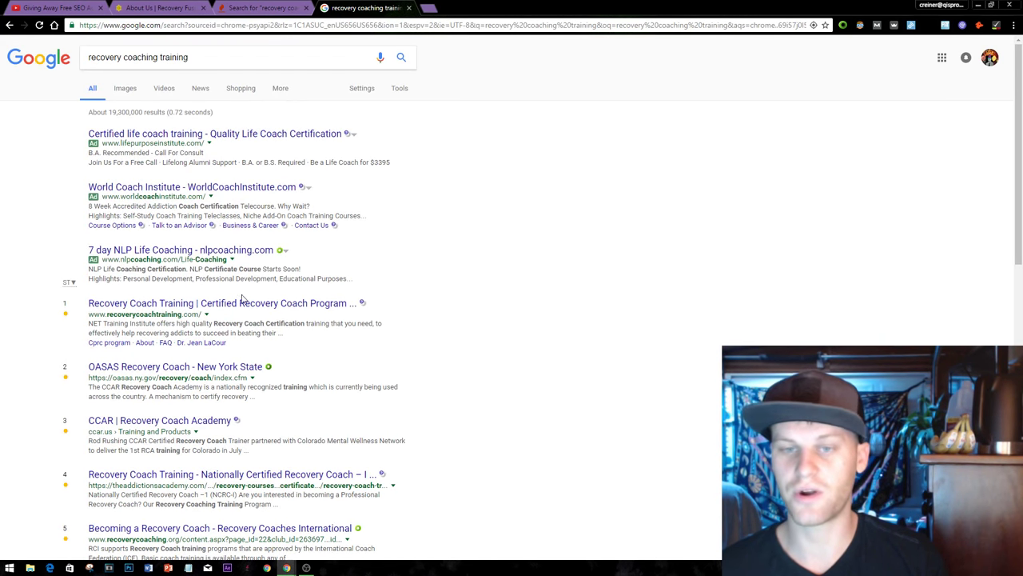
pyautogui.click(284, 7)
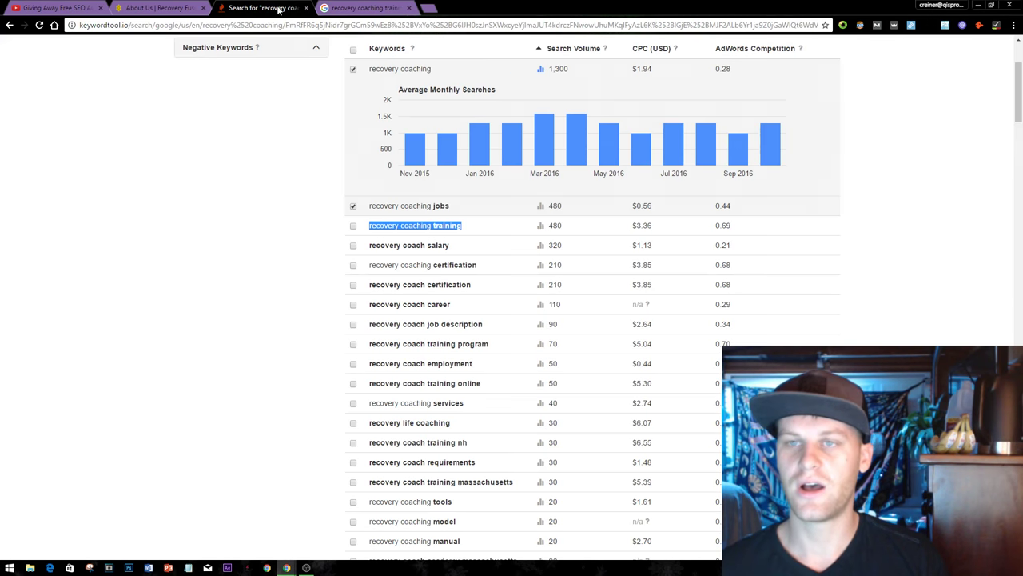
# Enable MozBar, open the Moz login page, and submit the account email
pyautogui.click(879, 26)
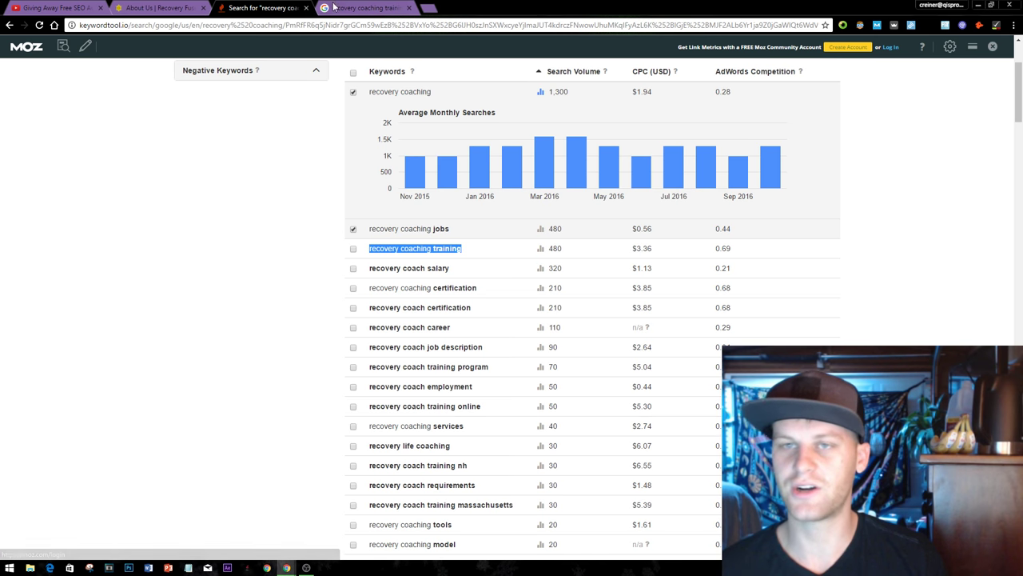
pyautogui.click(887, 56)
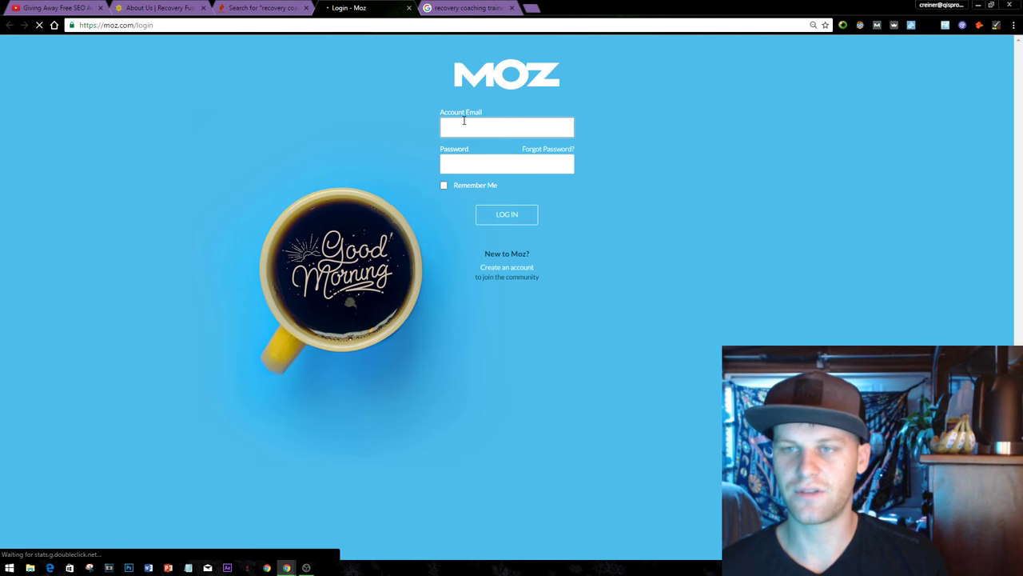
pyautogui.click(464, 120)
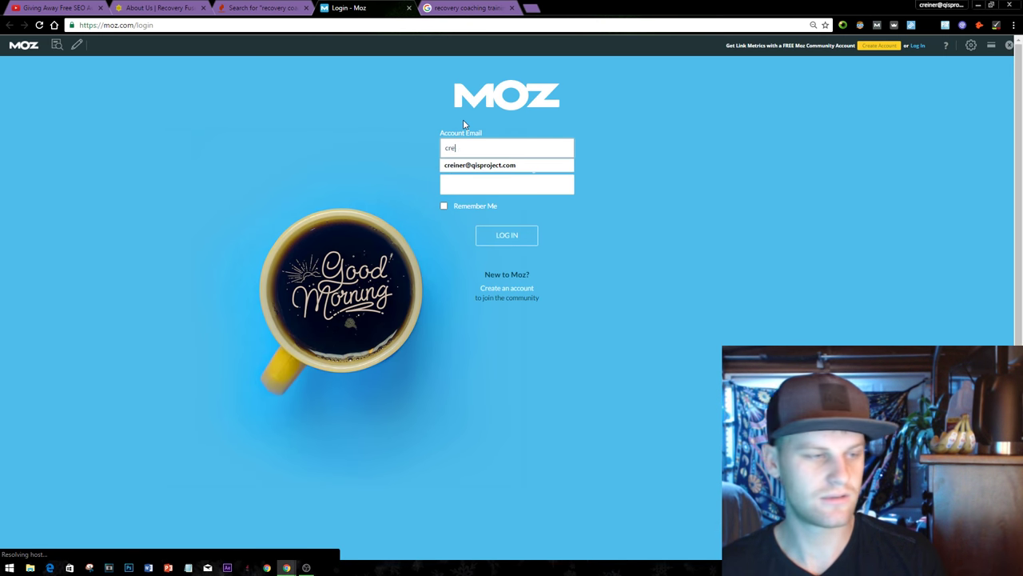
pyautogui.press('Down')
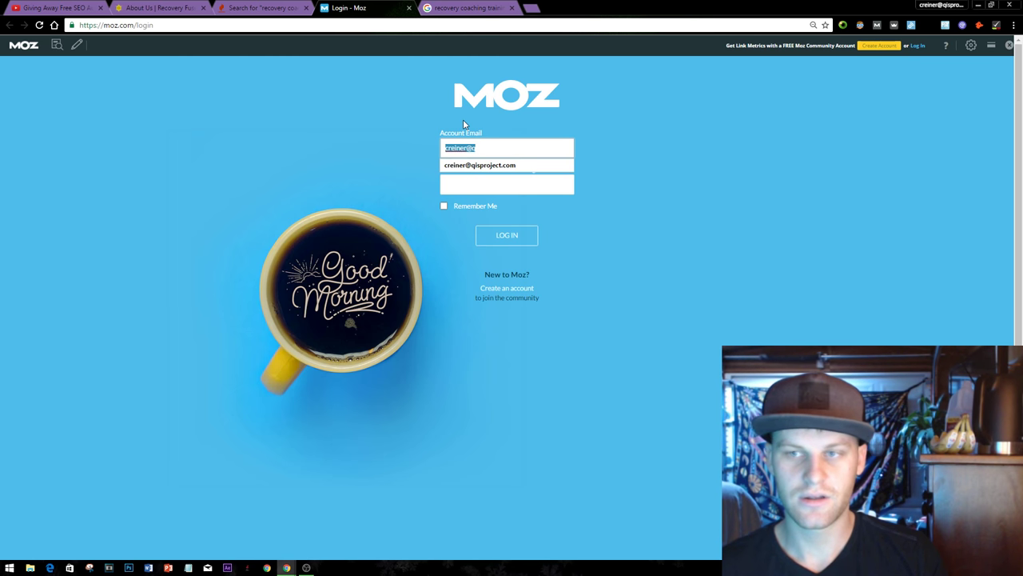
pyautogui.press('Tab')
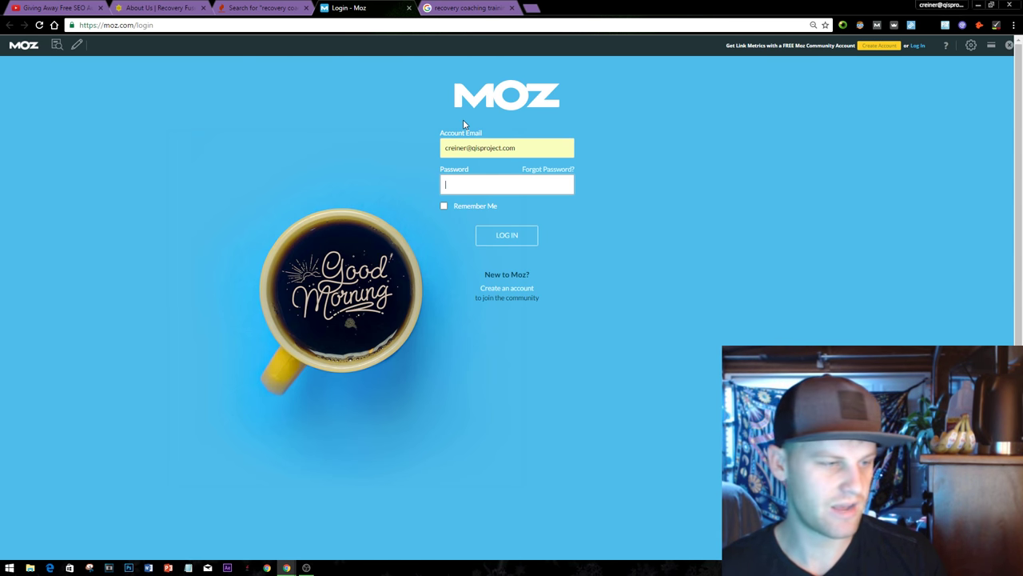
pyautogui.press('Return')
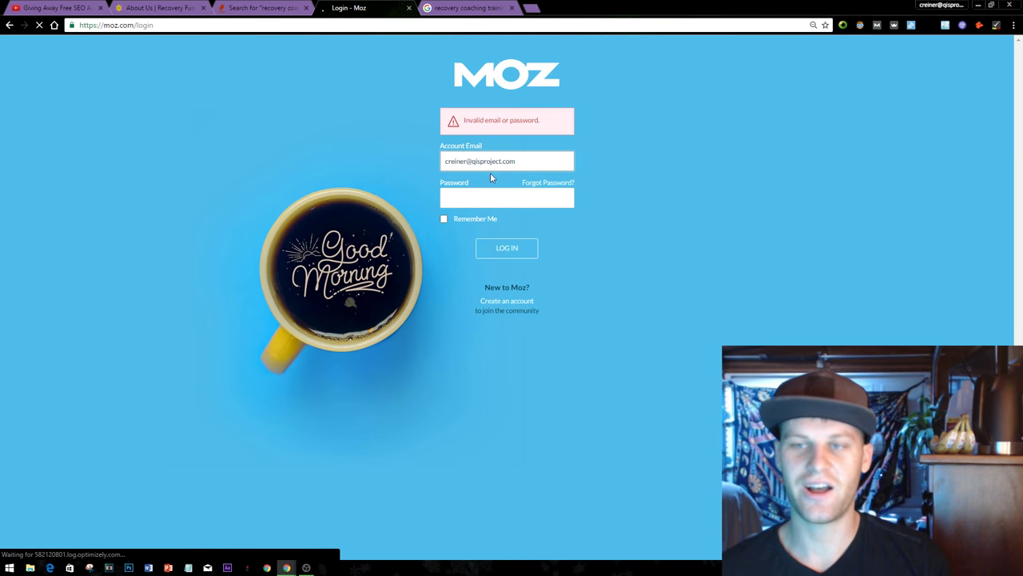
# Enter the account password and resubmit, getting 'Invalid email or password.'
pyautogui.click(506, 226)
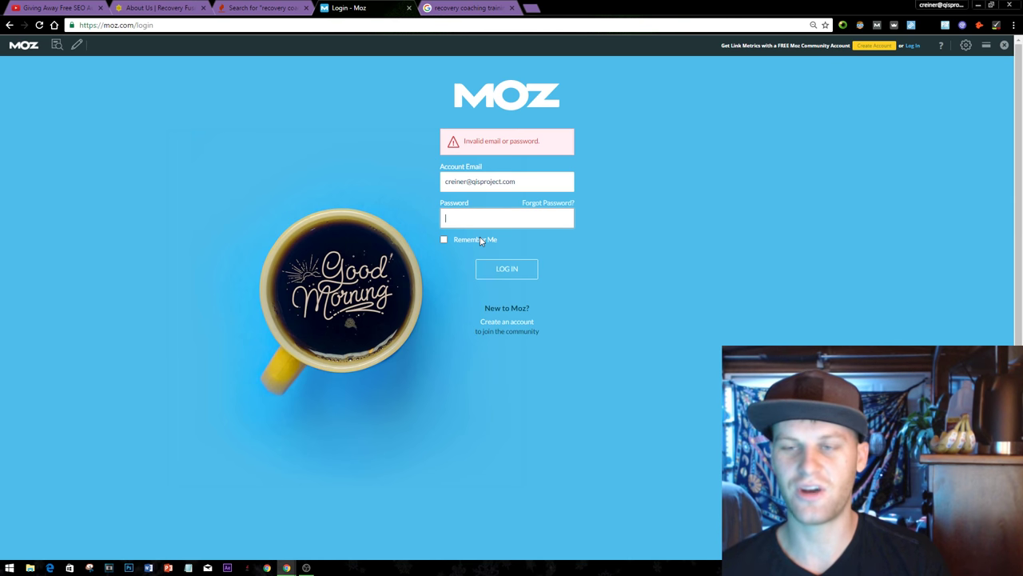
pyautogui.write('•')
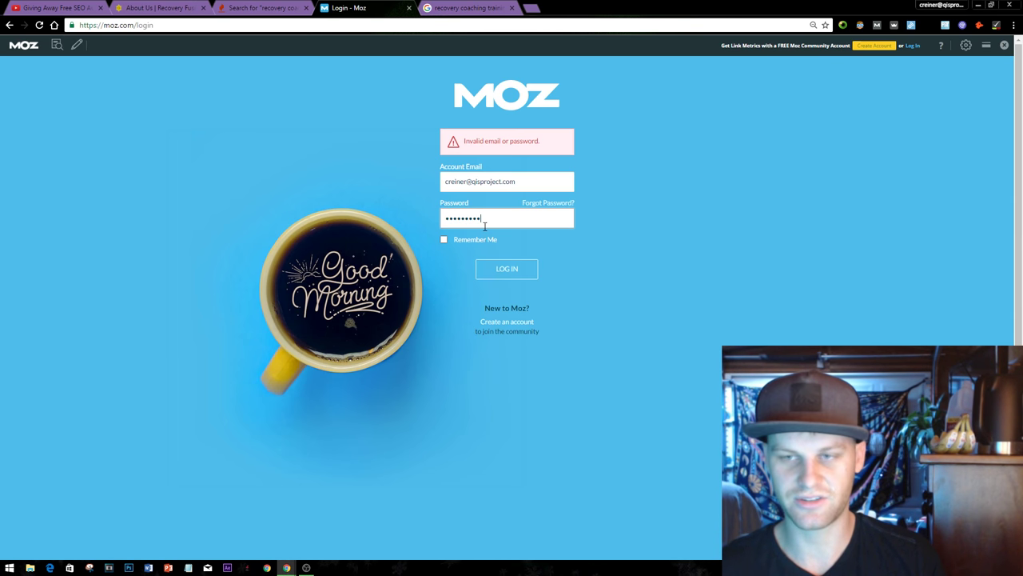
pyautogui.write('•••••••••')
pyautogui.press('Return')
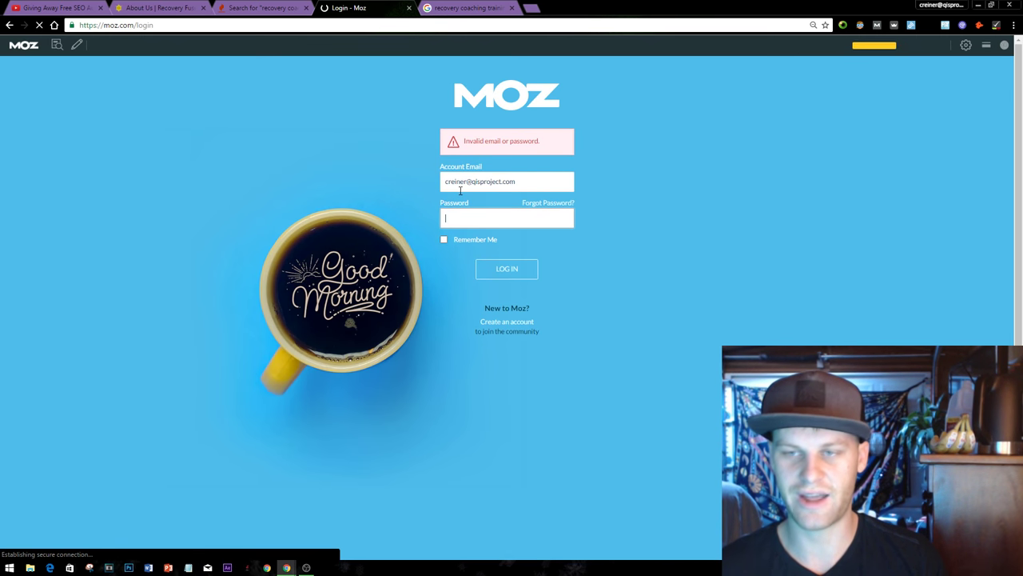
pyautogui.write('••••••••••')
pyautogui.press('Return')
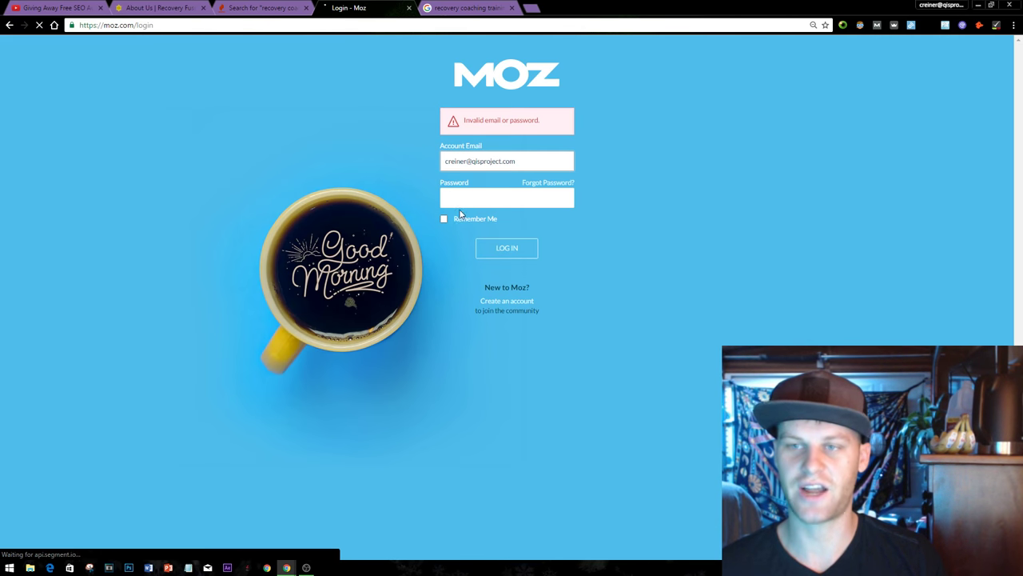
# Retype the password, submit once more, then close the Moz login tab
pyautogui.hotkey('ctrl', 'Tab')
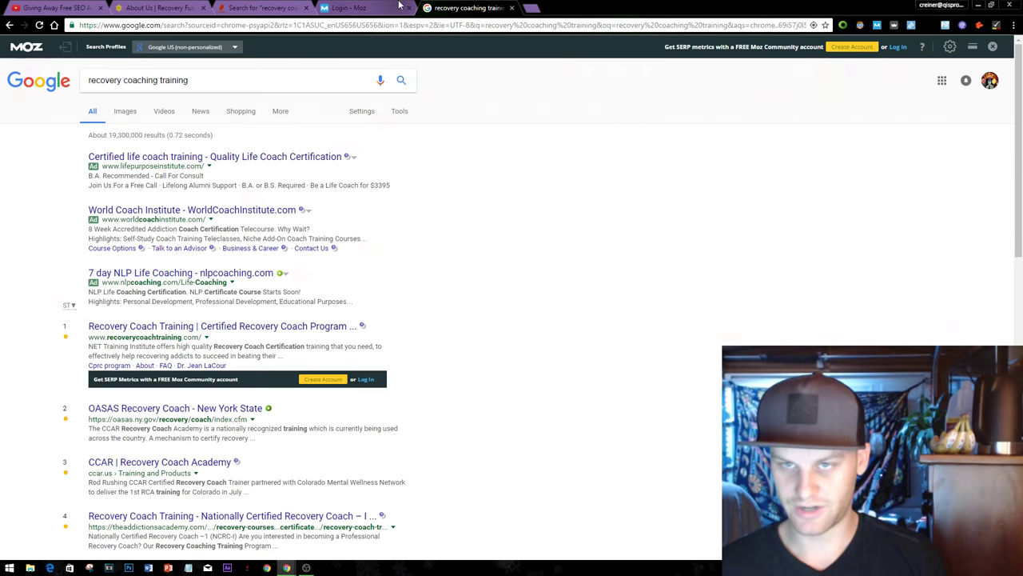
pyautogui.hotkey('ctrl', 'shift', 'Tab')
pyautogui.write('••••••••••')
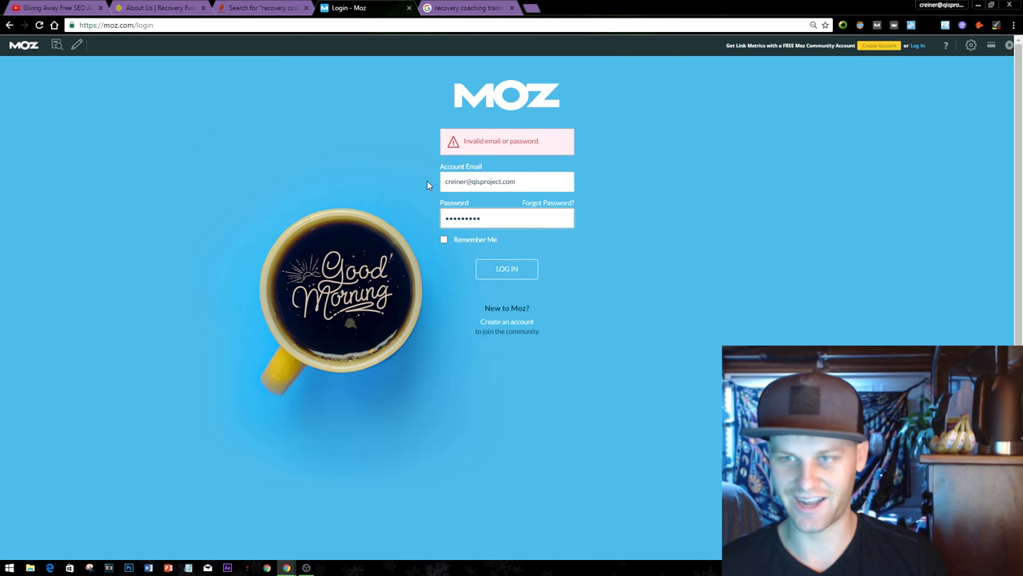
pyautogui.write('••')
pyautogui.hotkey('ctrl', 'a')
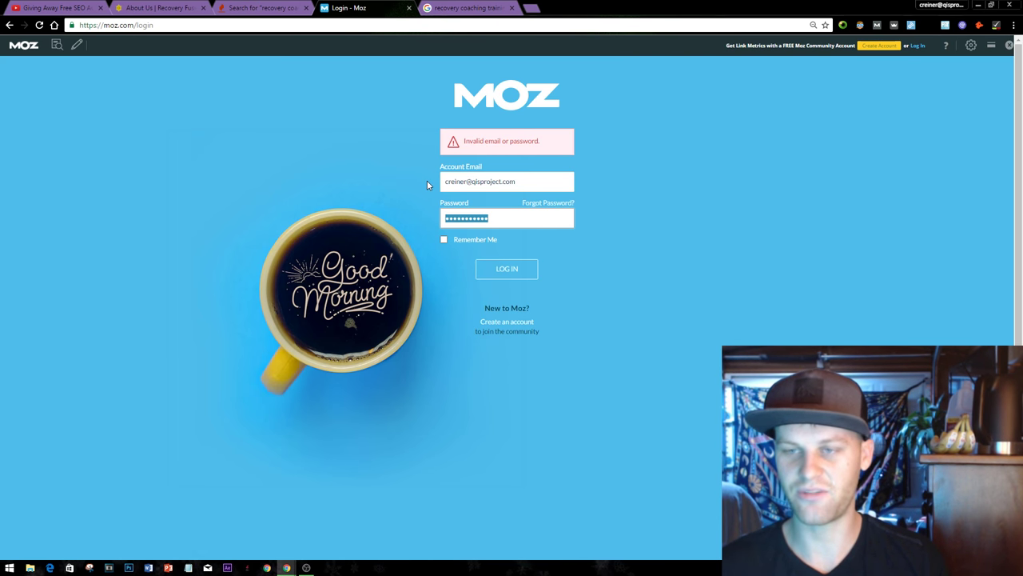
pyautogui.write('••••••••')
pyautogui.press('Return')
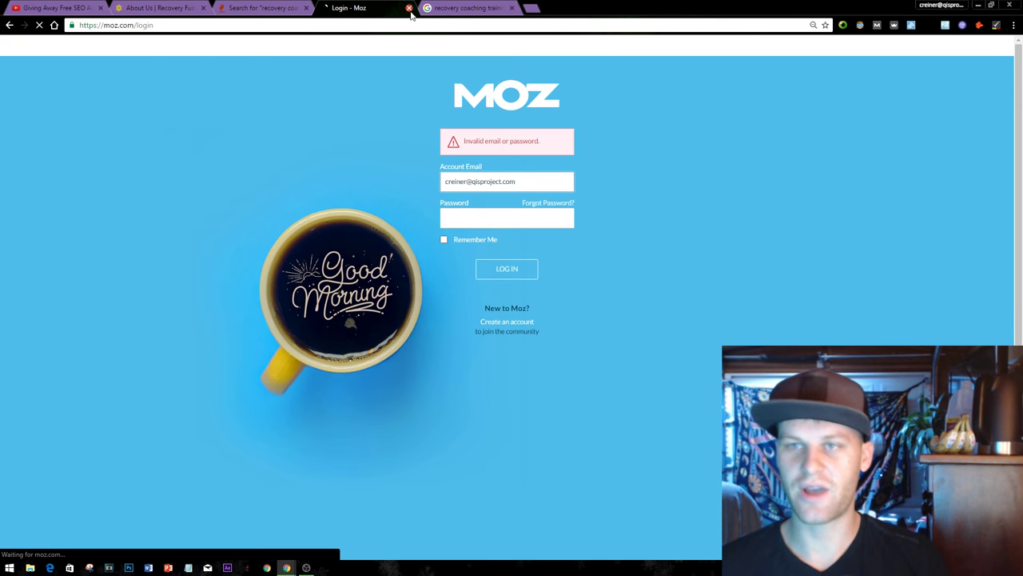
pyautogui.click(408, 8)
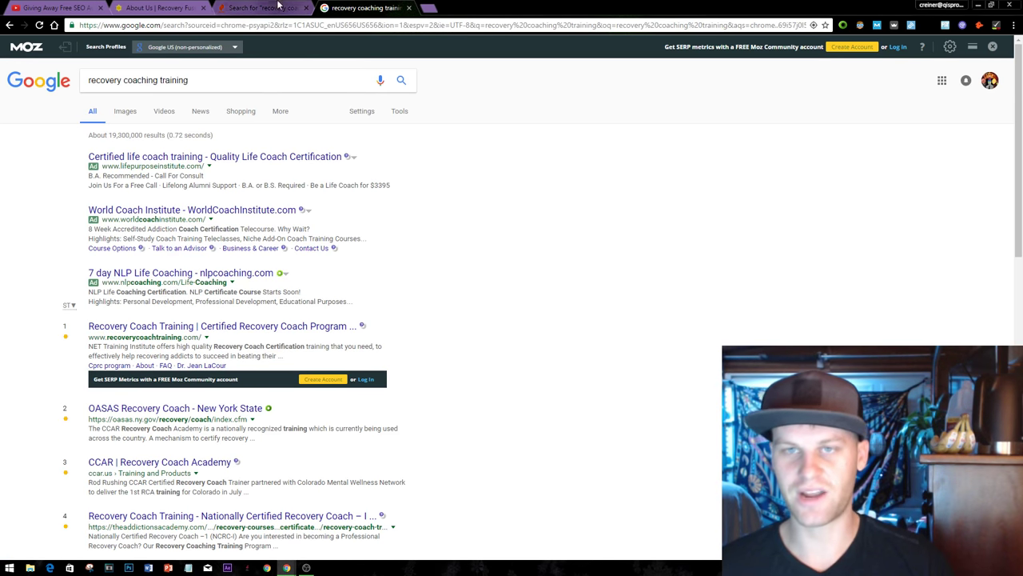
# Close the Google results tab, review the recovery coaching keyword list, and open a new tab
pyautogui.click(408, 9)
pyautogui.scroll(-10, 471, 231)
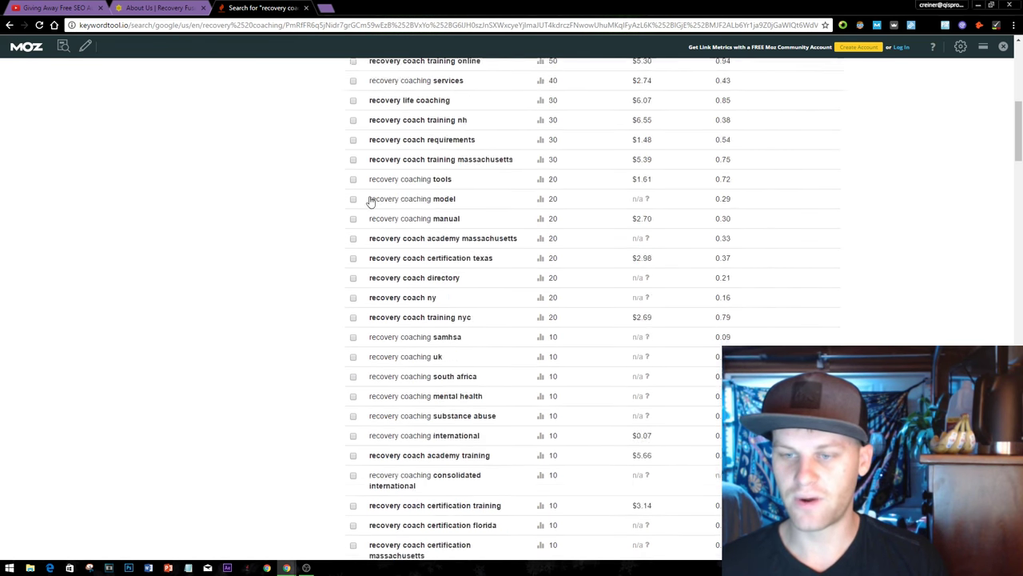
pyautogui.scroll(15, 457, 275)
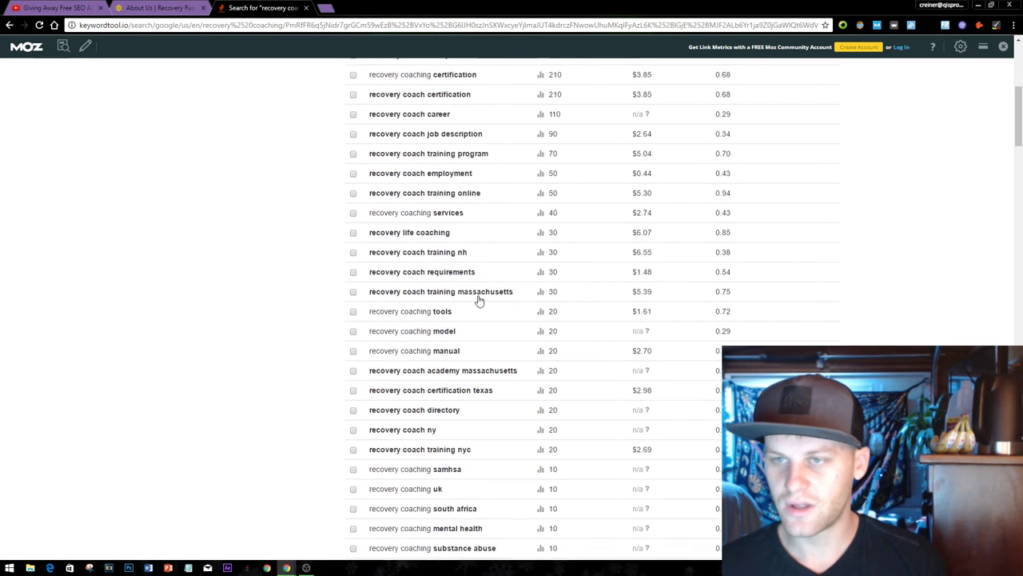
pyautogui.scroll(-2, 458, 283)
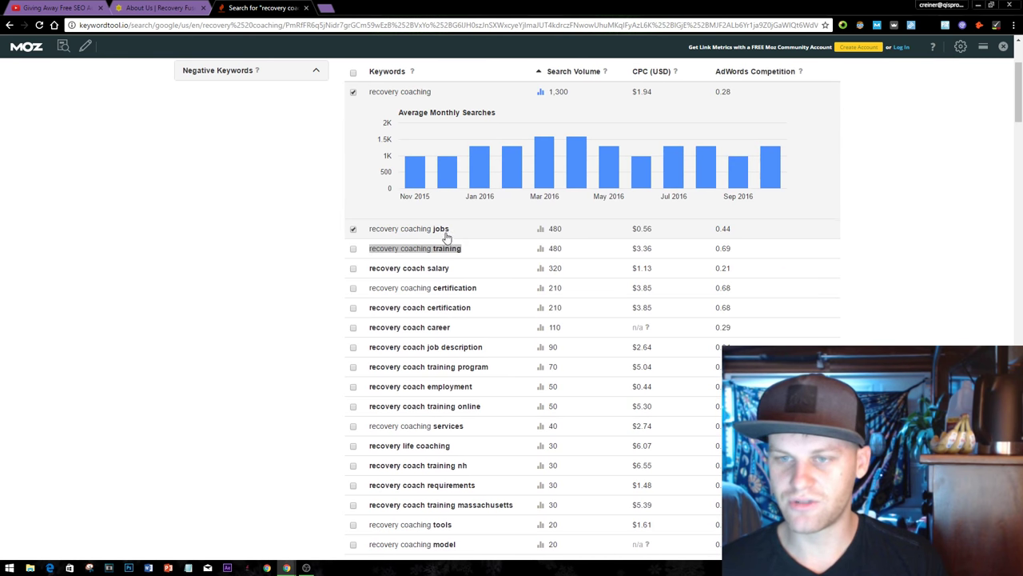
pyautogui.click(336, 7)
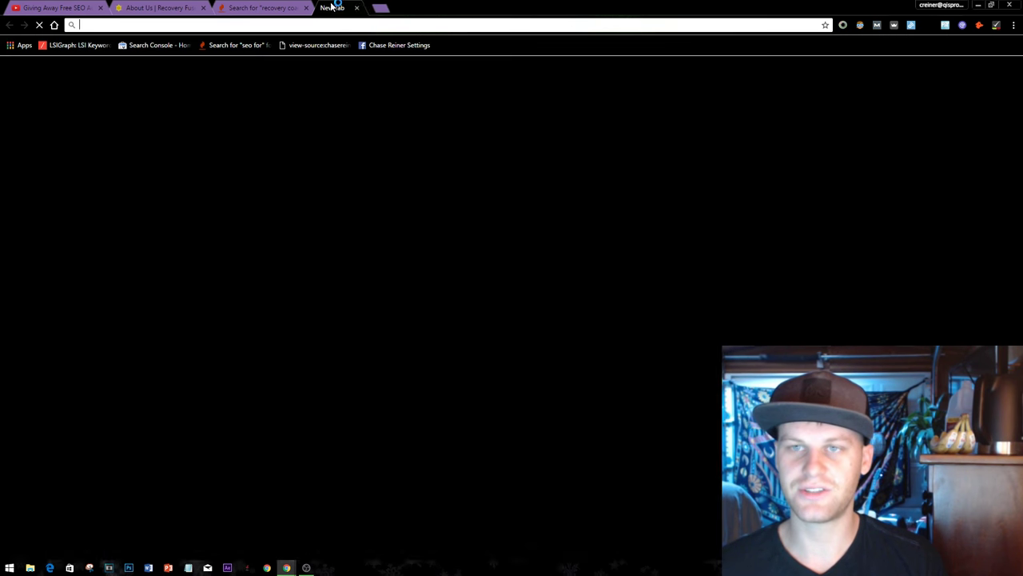
# Generate LSIGraph keywords for the pasted phrase 'recovery coaching training'
pyautogui.write('lsigraph.com')
pyautogui.press('Return')
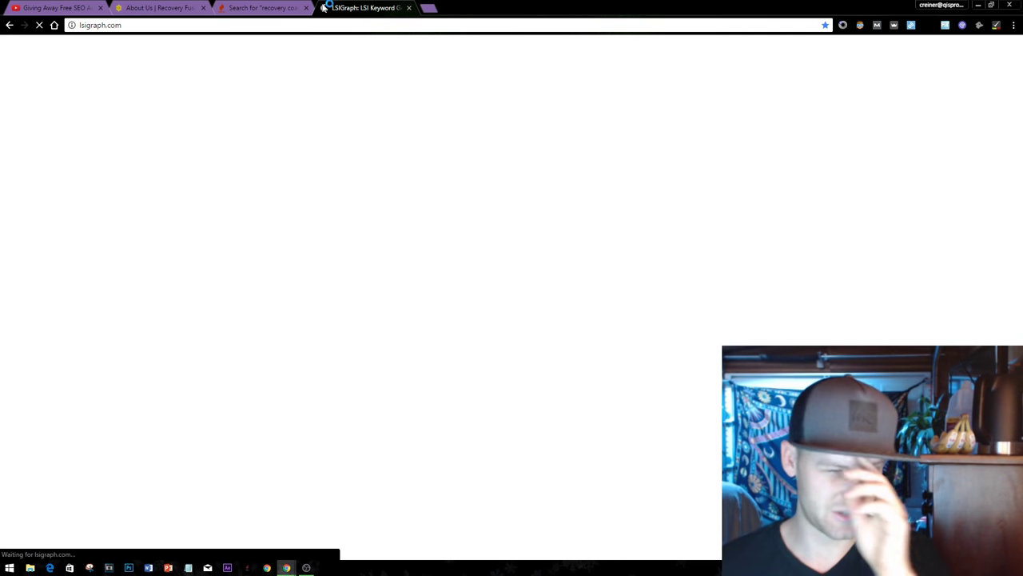
pyautogui.click(272, 7)
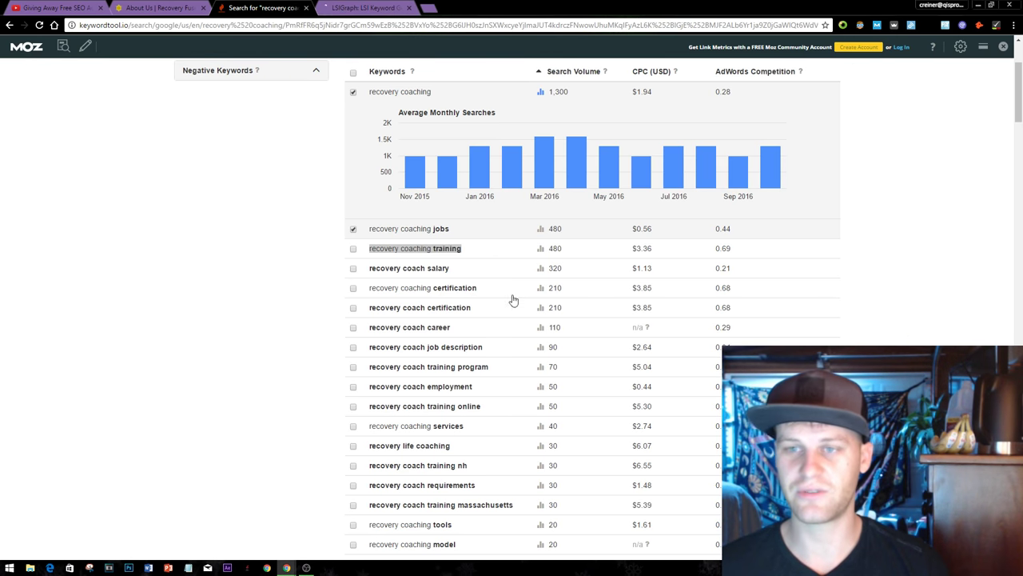
pyautogui.click(364, 7)
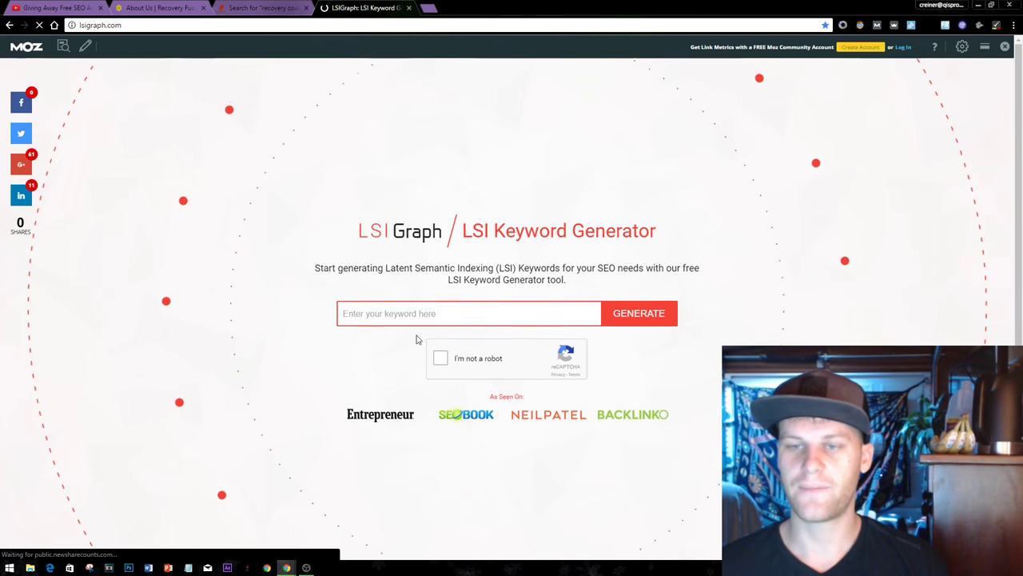
pyautogui.write('recovery coaching training')
pyautogui.click(441, 370)
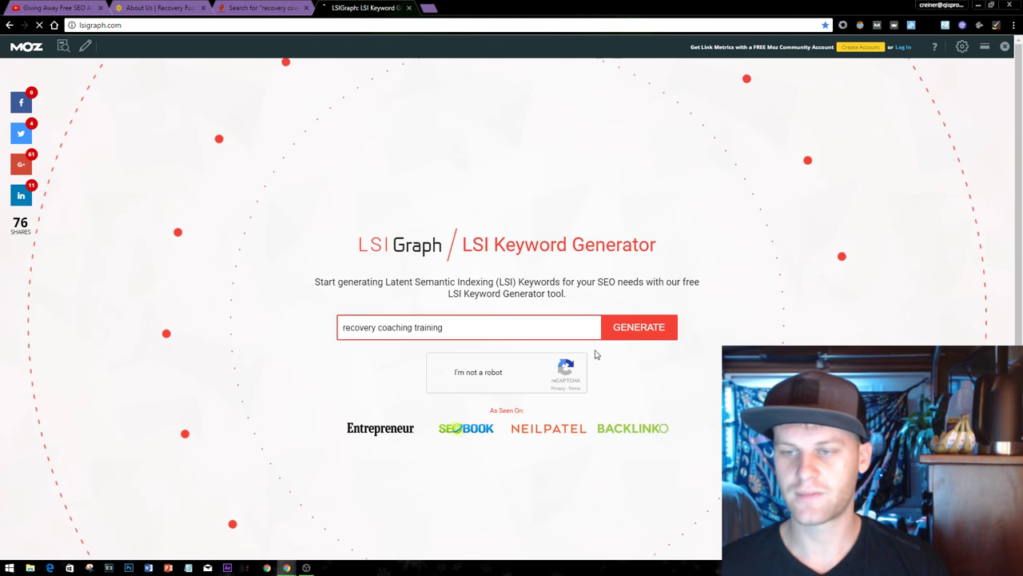
pyautogui.click(643, 326)
# Open pitchbox.com in another new tab
pyautogui.click(264, 7)
pyautogui.click(363, 7)
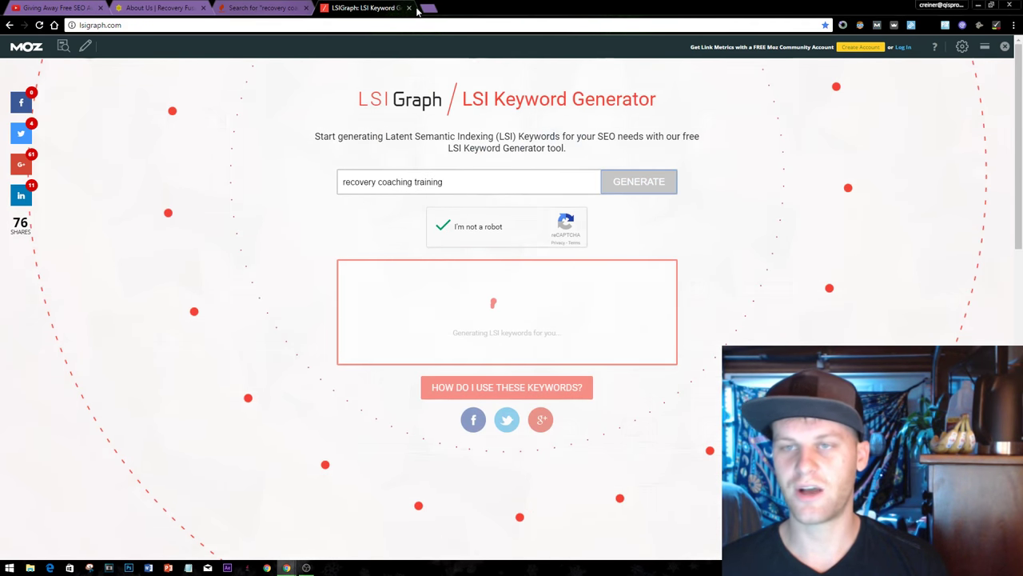
pyautogui.click(428, 8)
pyautogui.write('pitchbox.com')
pyautogui.press('Return')
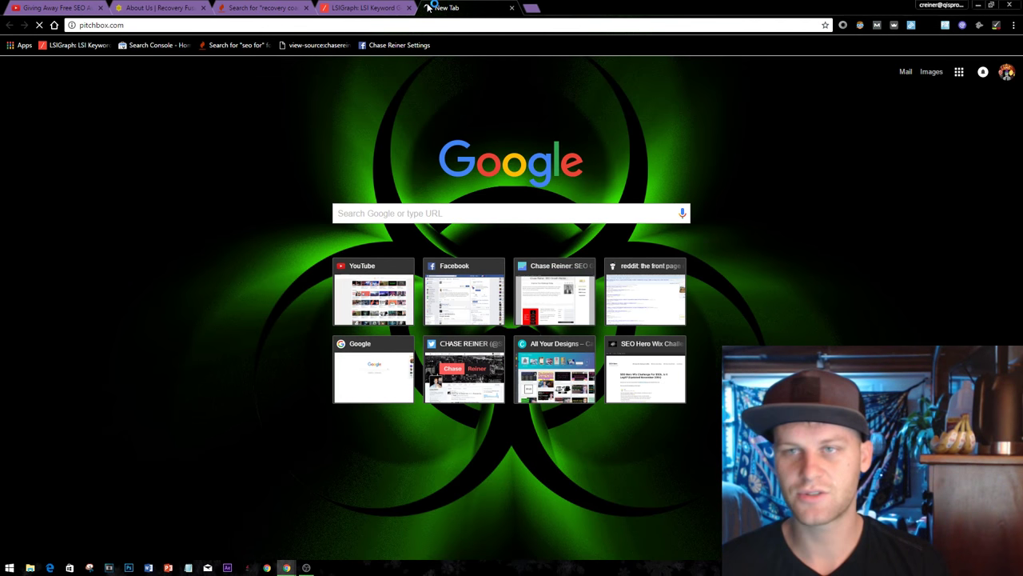
# Load the Pitchbox sign-in page on the account's own subdomain
pyautogui.hotkey('ctrl', 'l')
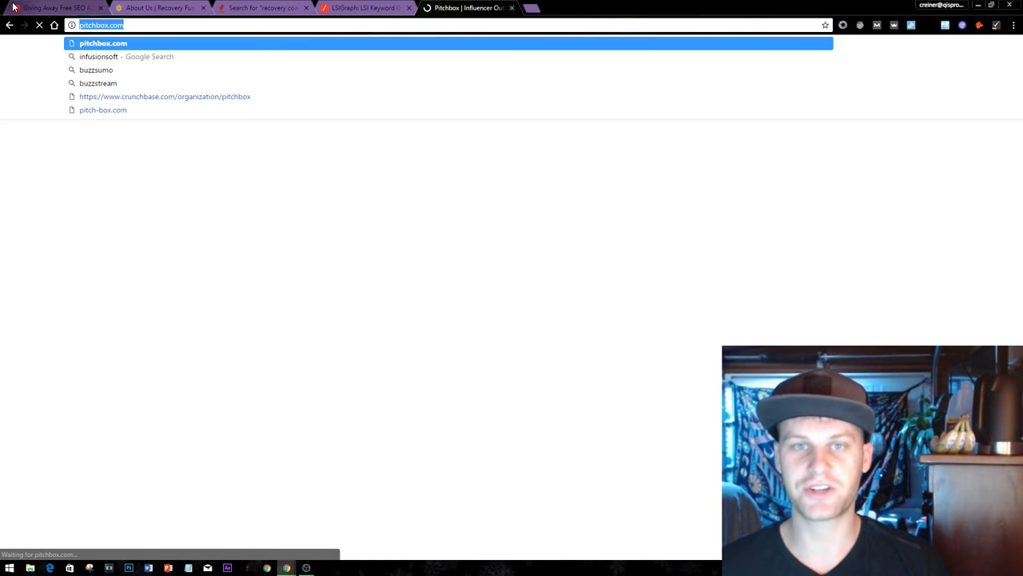
pyautogui.press('Home')
pyautogui.write('chasereiner.c')
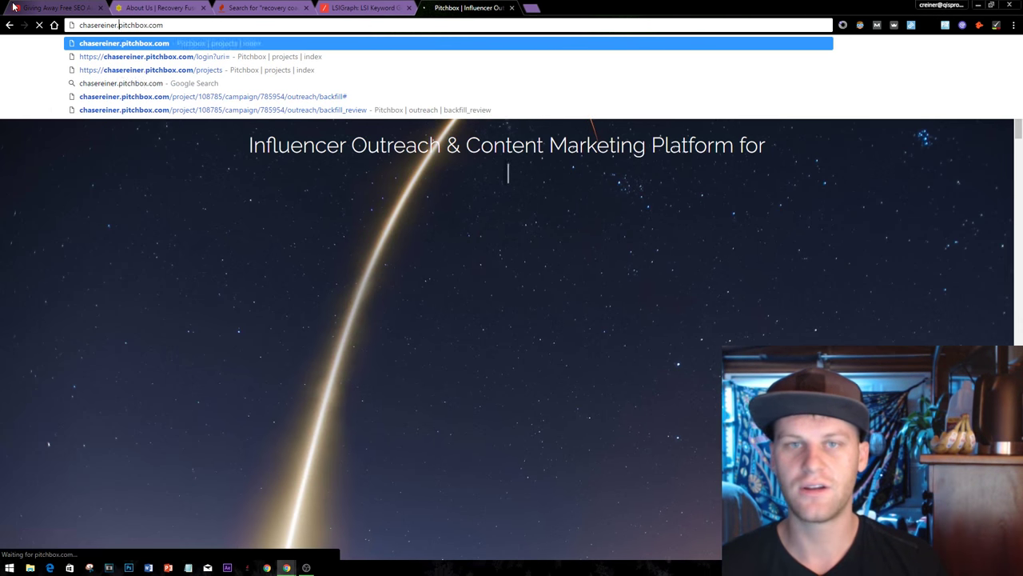
pyautogui.press('BackSpace')
pyautogui.press('Return')
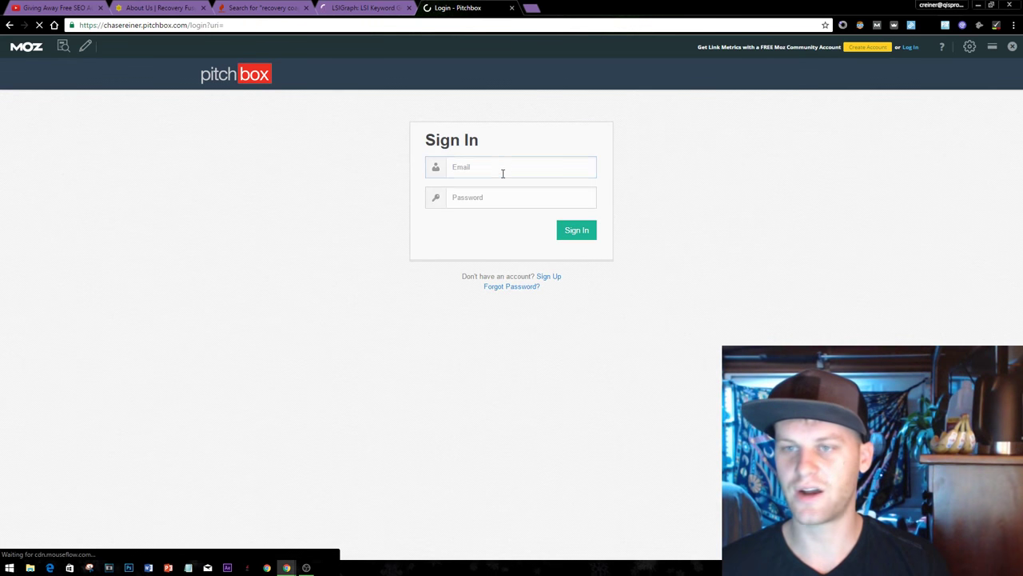
# Sign in with the saved username and password, receiving 'Login invalid.'
pyautogui.click(502, 173)
pyautogui.write('c')
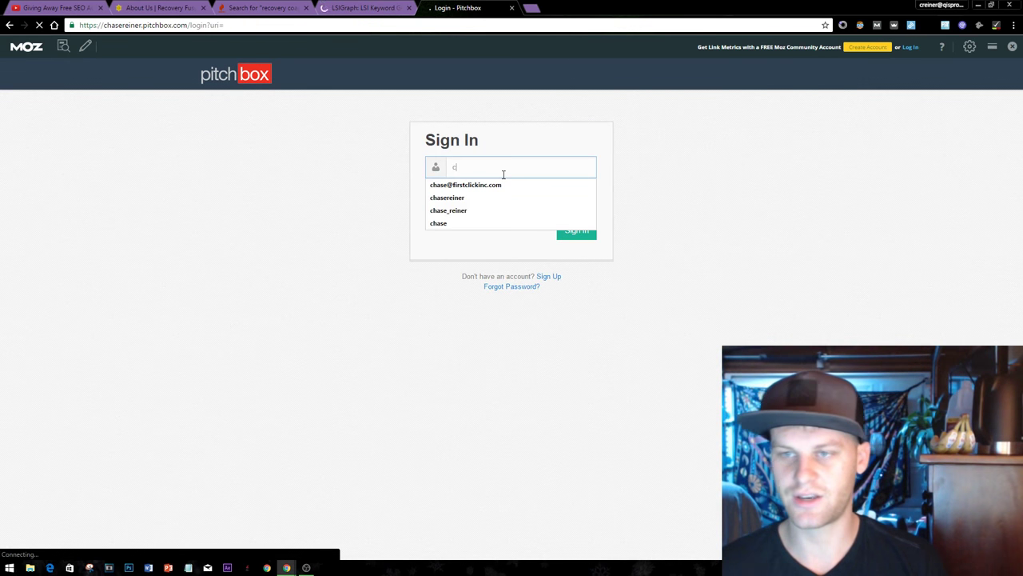
pyautogui.write('ha')
pyautogui.press('Down')
pyautogui.press('Return')
pyautogui.press('Tab')
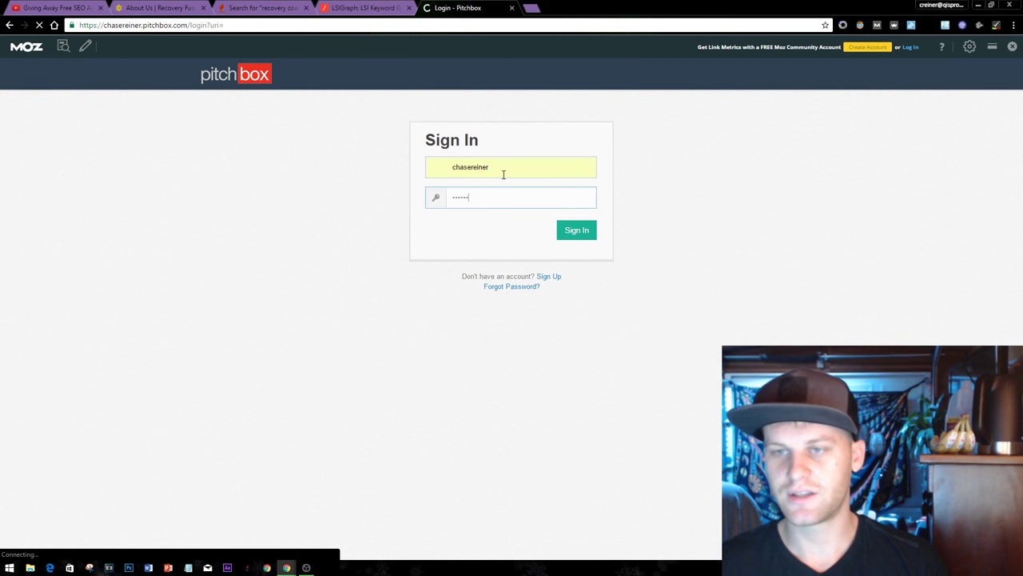
pyautogui.press('Return')
# Refill the saved username and password after the failed login
pyautogui.click(497, 197)
pyautogui.write('chas')
pyautogui.press('Down')
pyautogui.press('Return')
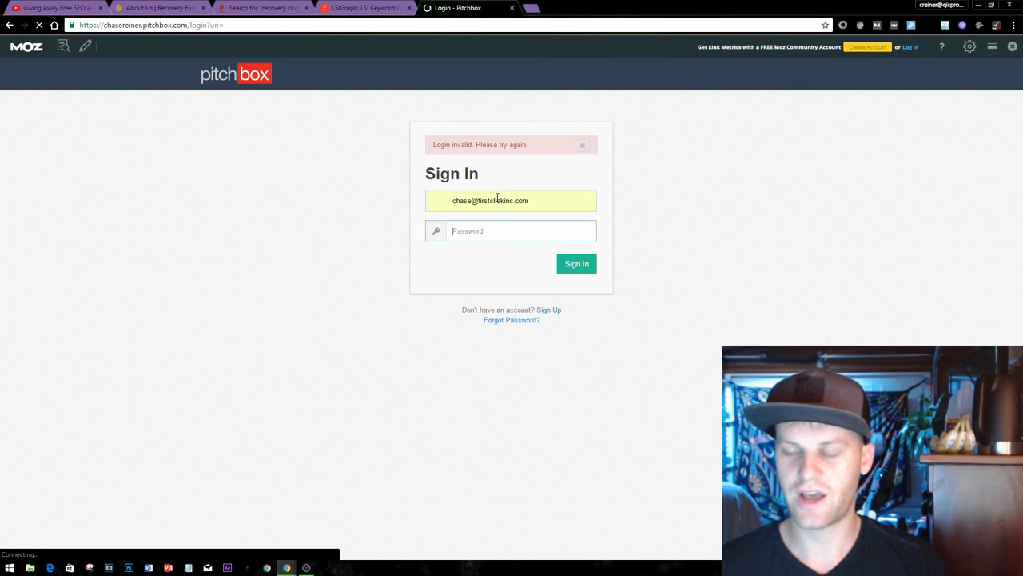
pyautogui.doubleClick(497, 198)
pyautogui.press('BackSpace')
pyautogui.press('Down')
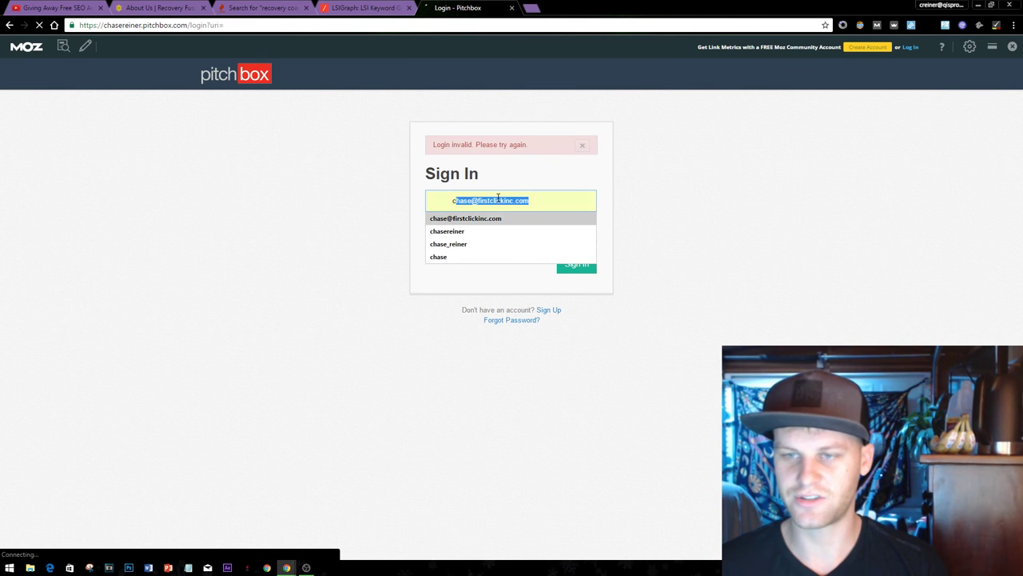
pyautogui.press('Down')
pyautogui.press('Return')
pyautogui.press('Tab')
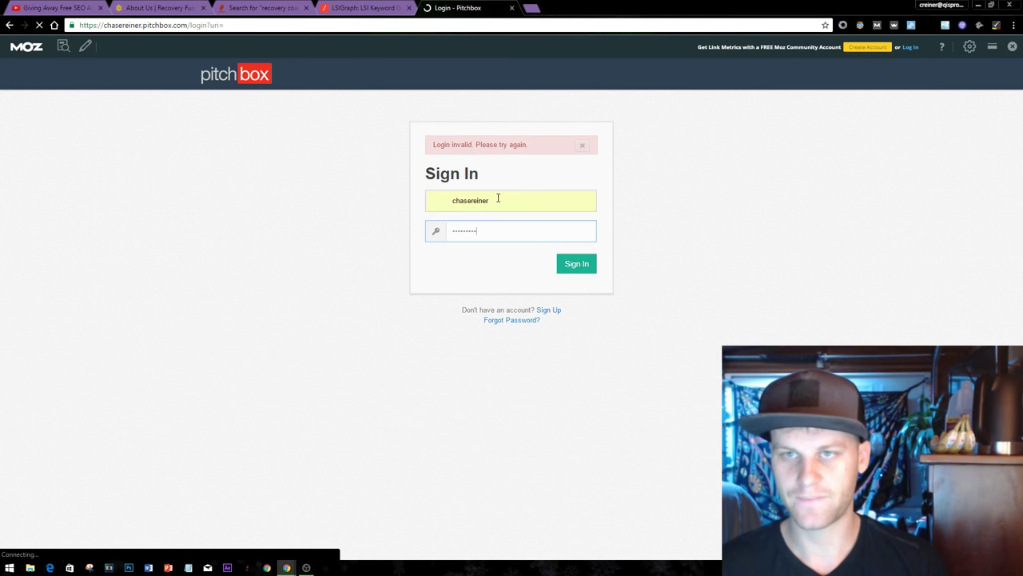
pyautogui.click(371, 9)
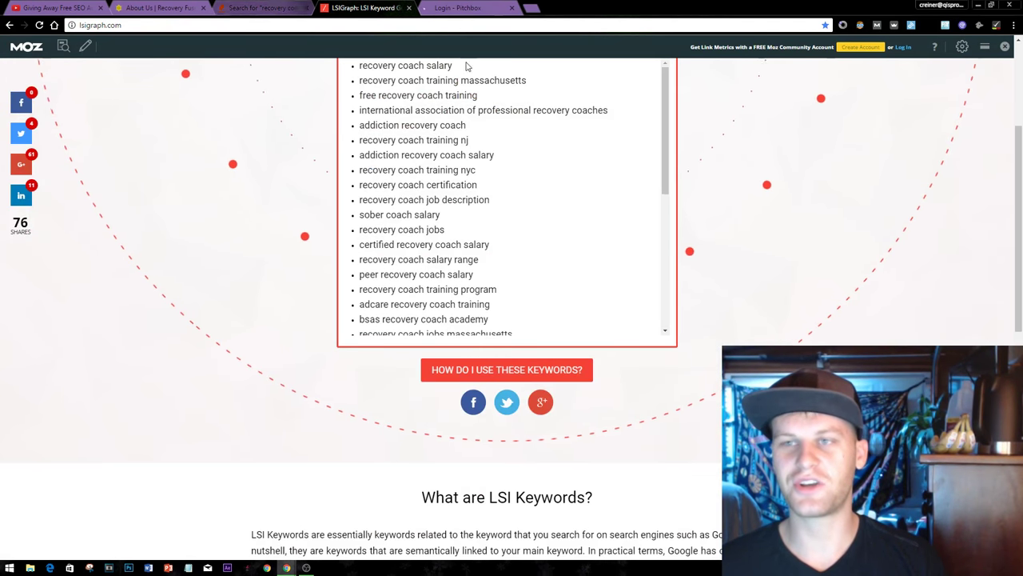
# Compare the LSIGraph and Keyword Tool results for recovery coaching training
pyautogui.click(457, 8)
pyautogui.click(364, 8)
pyautogui.scroll(2, 373, 141)
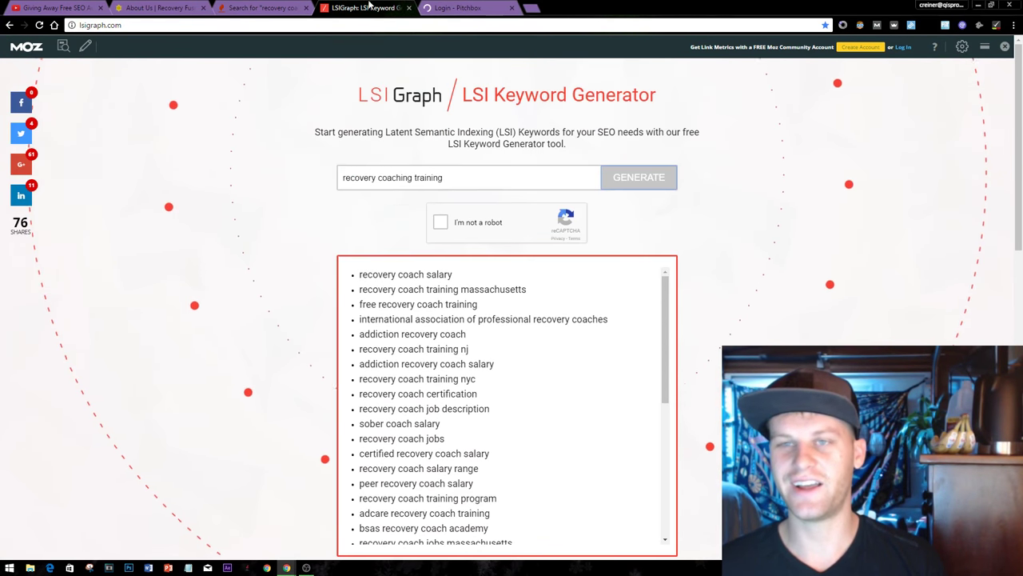
pyautogui.click(280, 8)
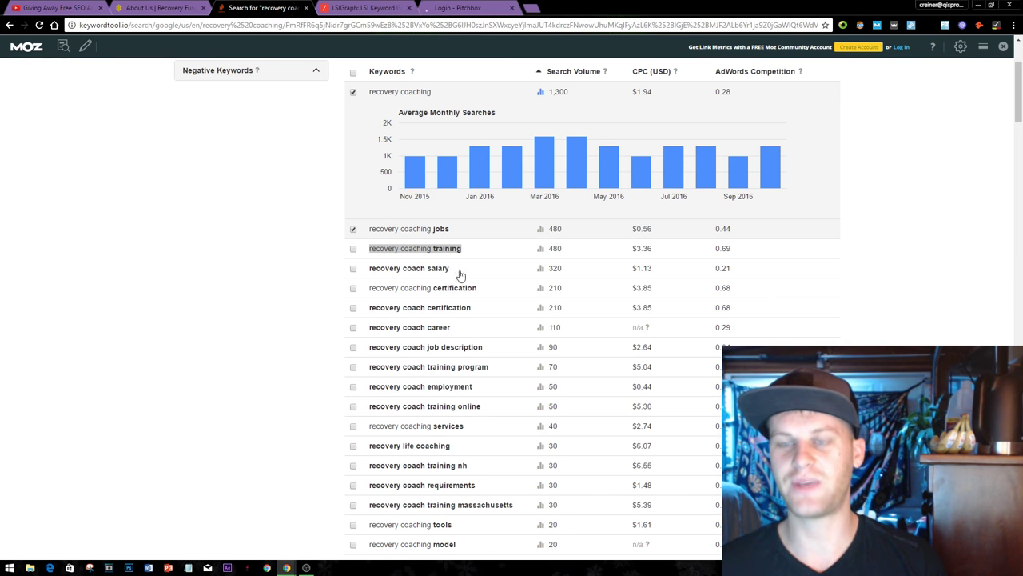
pyautogui.scroll(2, 410, 461)
pyautogui.scroll(-4, 385, 253)
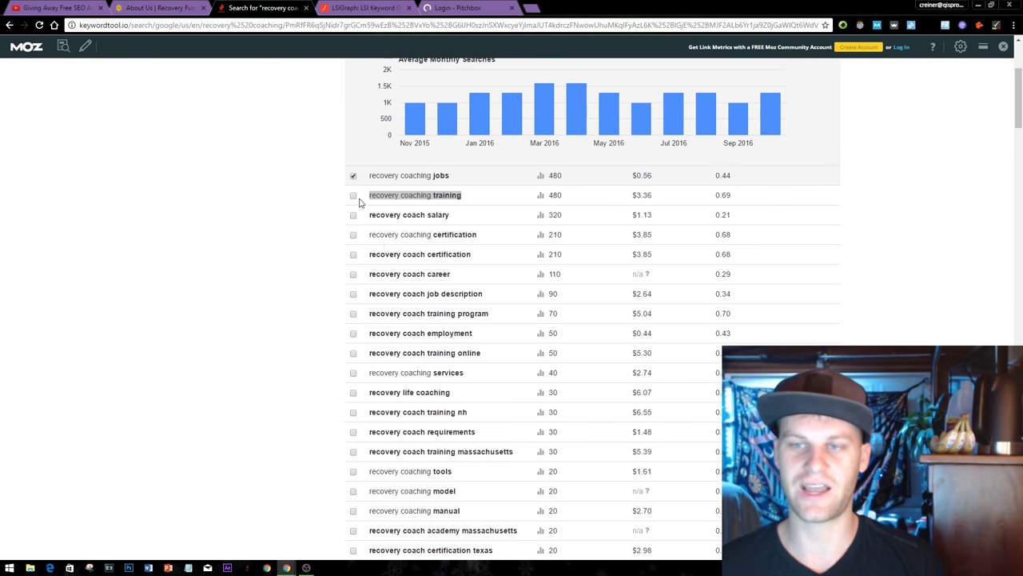
pyautogui.click(364, 8)
# Dismiss LSIGraph's WordPress plugin popup, recheck Keyword Tool, and open a new tab
pyautogui.click(698, 153)
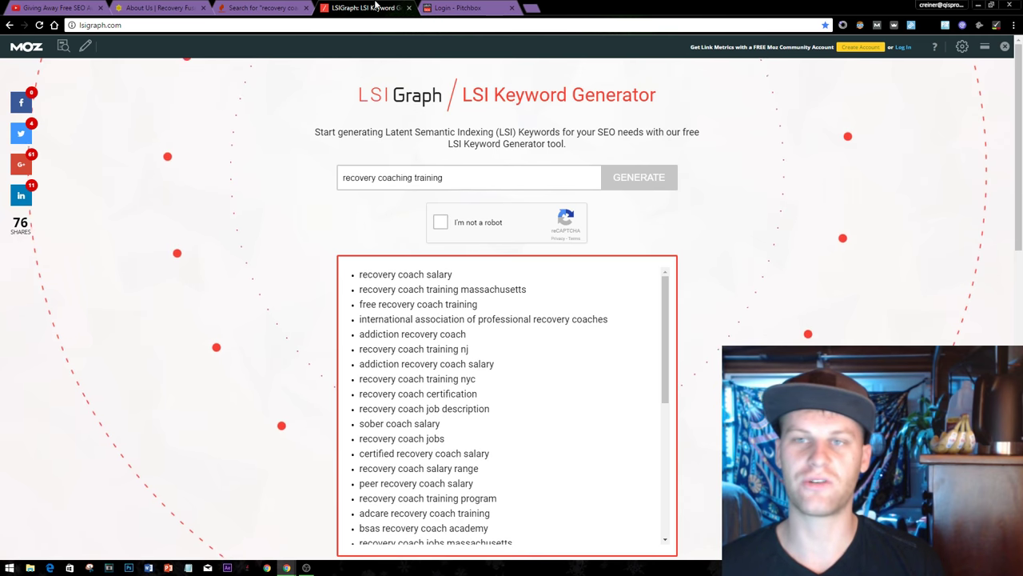
pyautogui.click(264, 8)
pyautogui.click(325, 8)
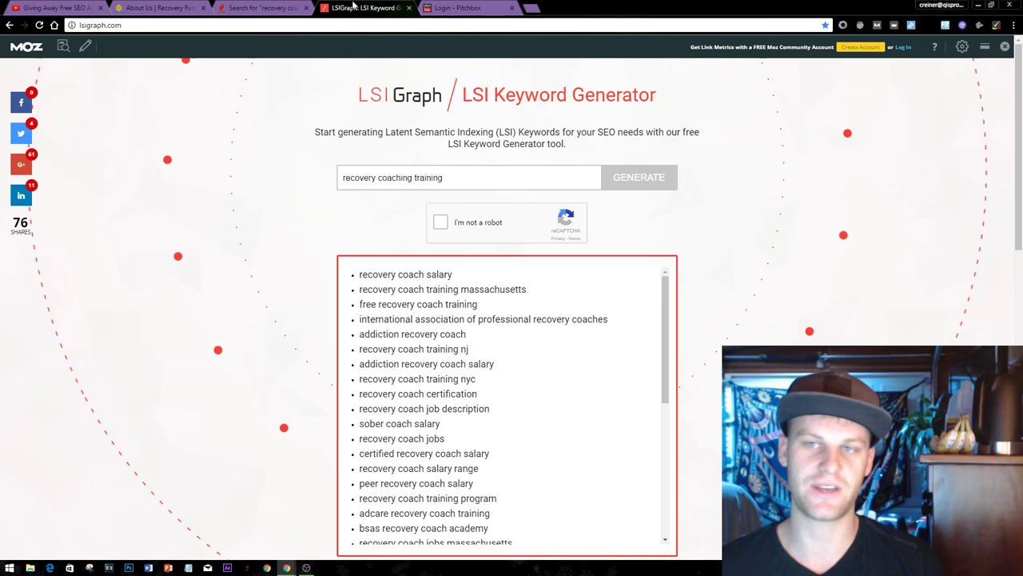
pyautogui.click(529, 8)
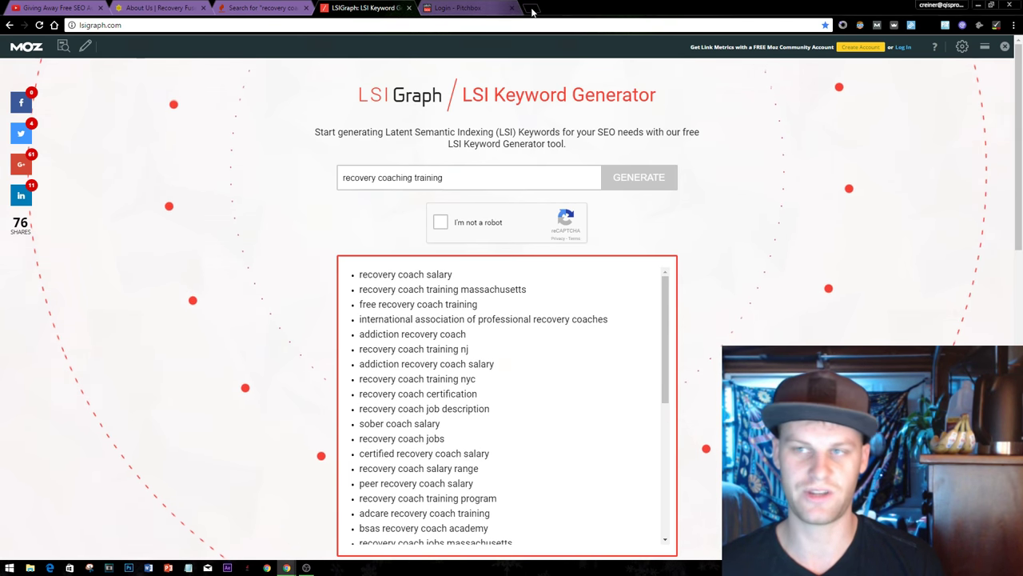
# Load the SEO 2017 complete guide post from chasereiner.com in the new tab
pyautogui.write('c')
pyautogui.press('BackSpace')
pyautogui.press('BackSpace')
pyautogui.write('chasereiner.com/s')
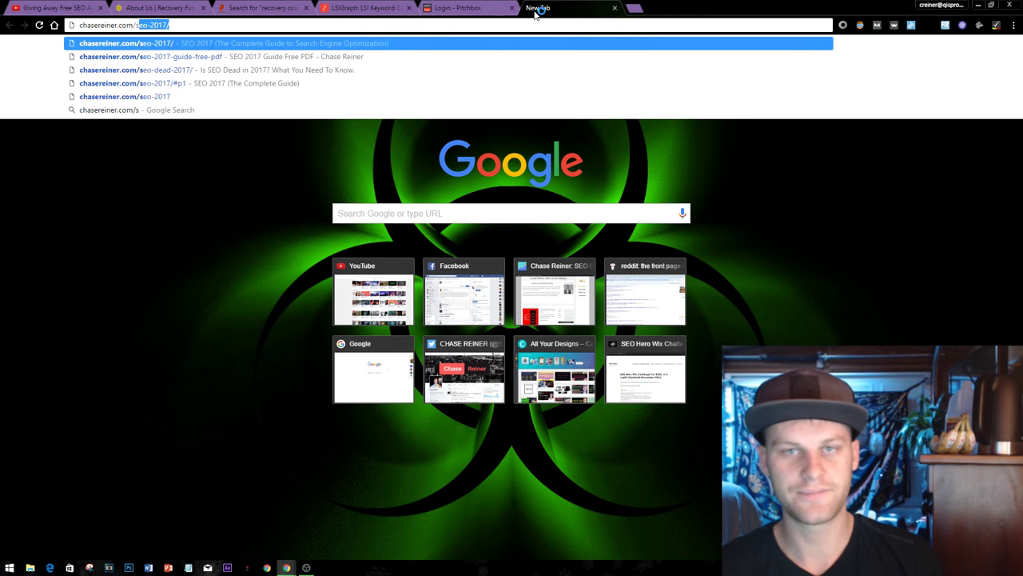
pyautogui.press('Return')
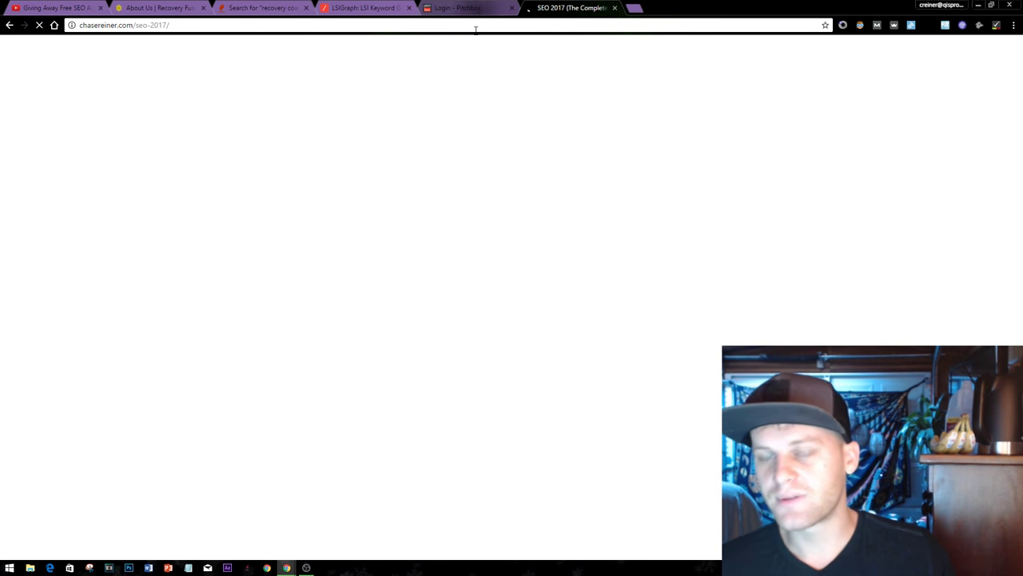
pyautogui.click(467, 8)
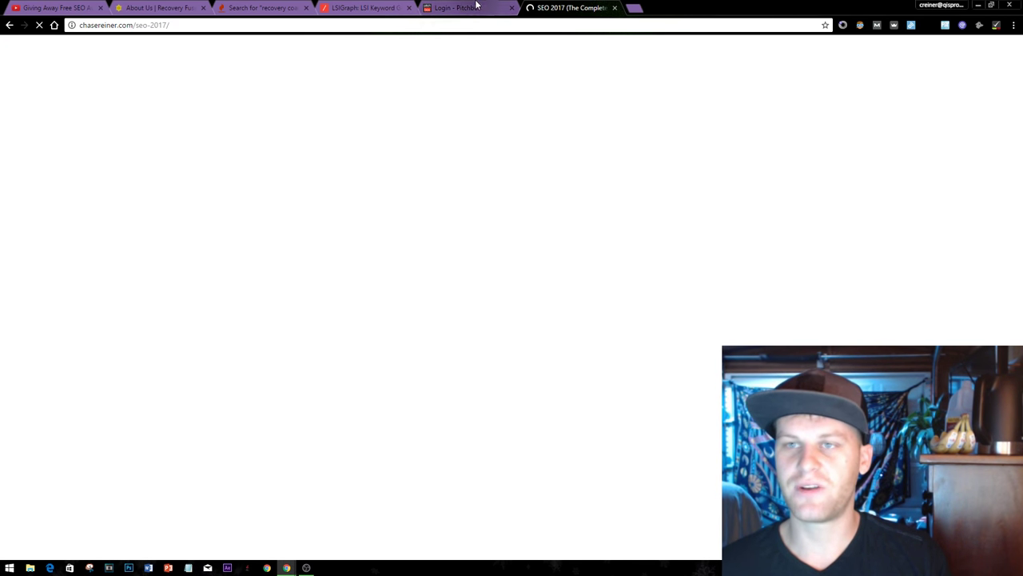
pyautogui.click(569, 8)
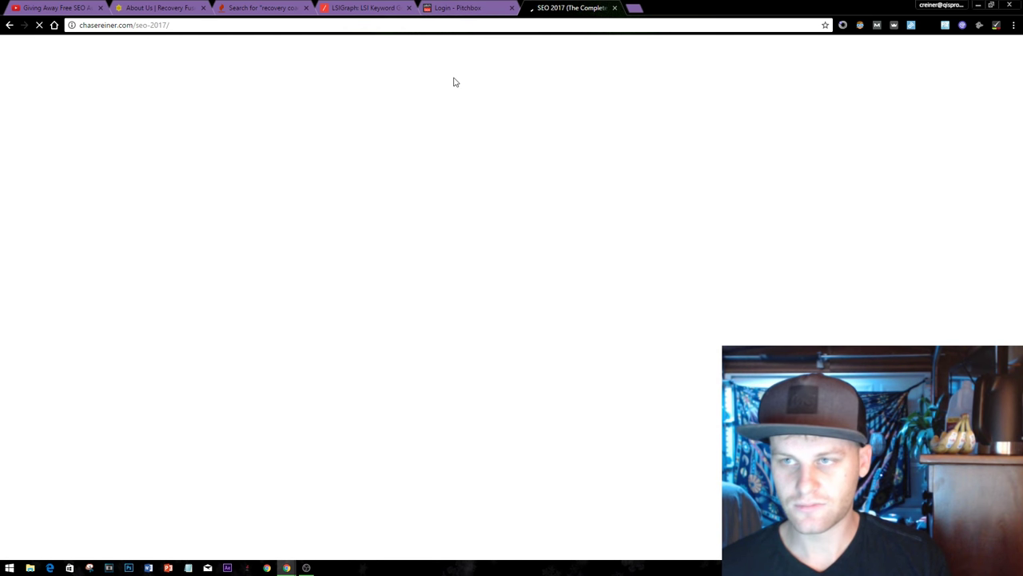
pyautogui.click(473, 26)
pyautogui.click(464, 8)
pyautogui.click(589, 7)
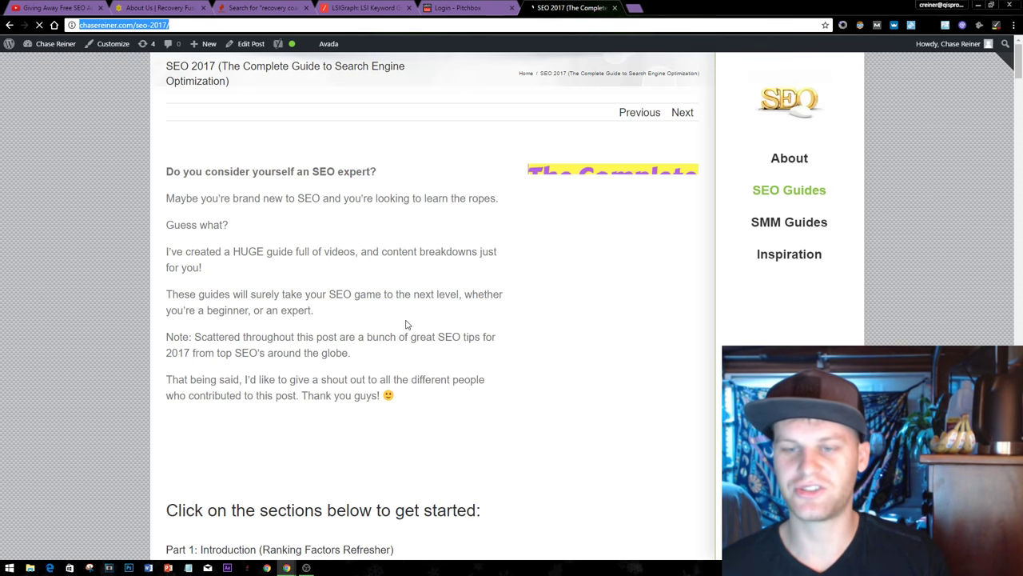
# Review the guide's sections, return to its title, and copy the post's URL
pyautogui.scroll(-5, 408, 304)
pyautogui.scroll(-13, 408, 302)
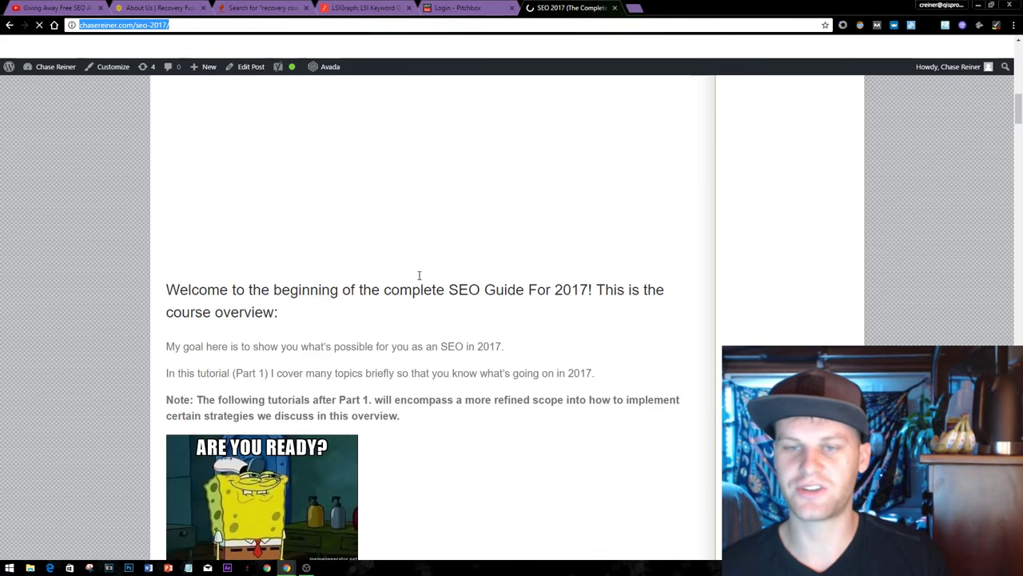
pyautogui.scroll(-20, 417, 279)
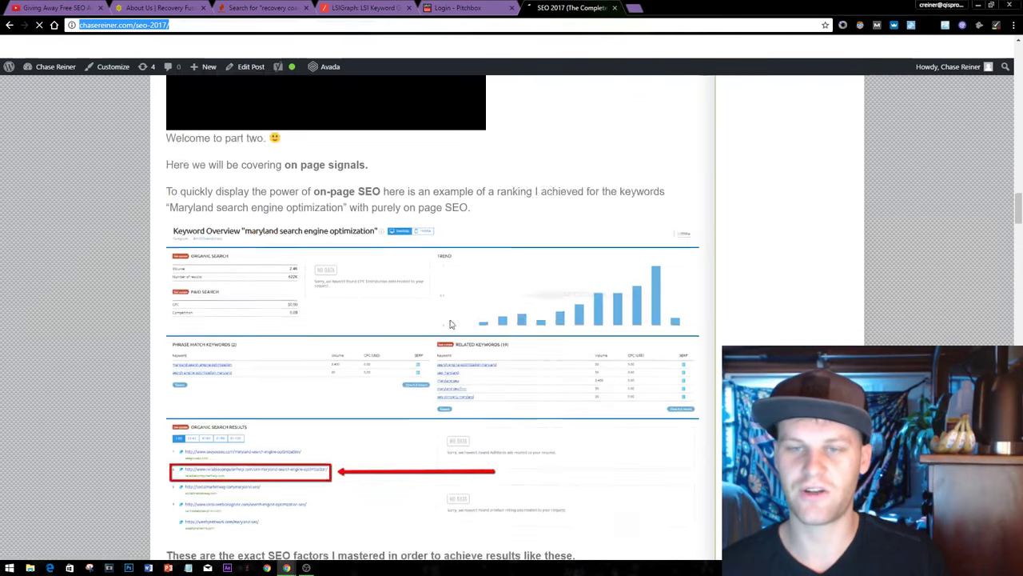
pyautogui.scroll(-20, 461, 318)
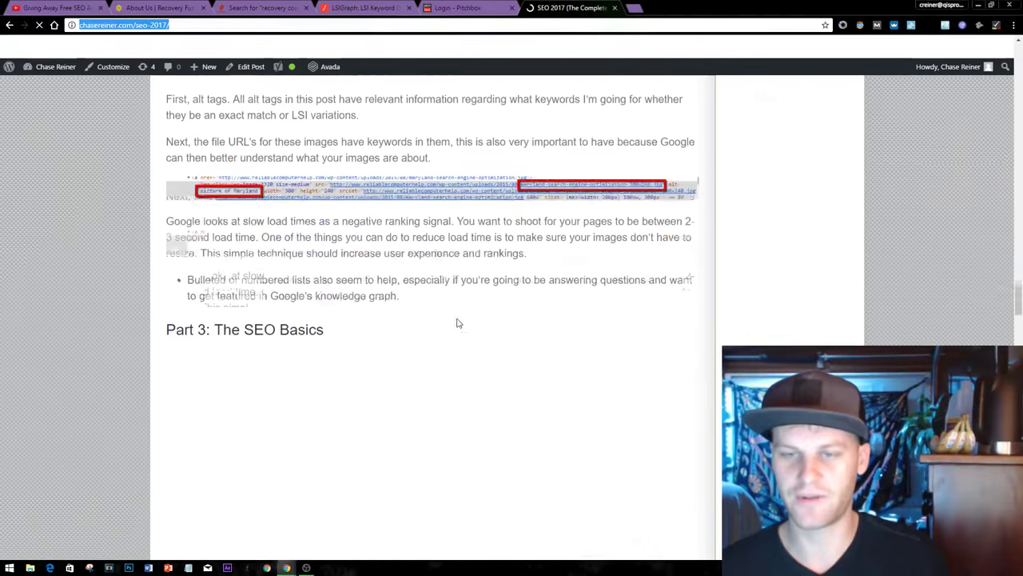
pyautogui.scroll(12, 462, 318)
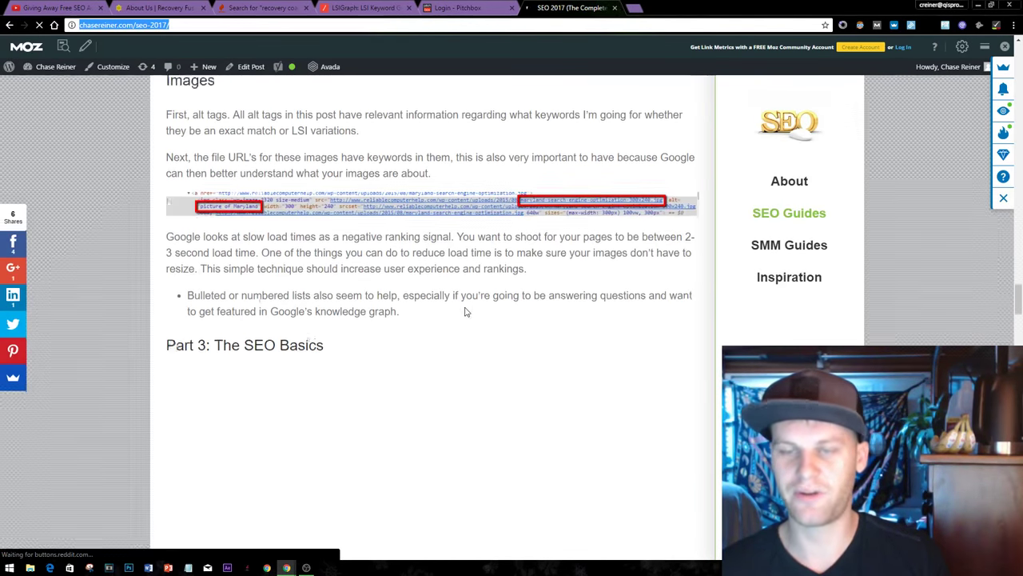
pyautogui.scroll(10, 481, 319)
pyautogui.scroll(-15, 489, 315)
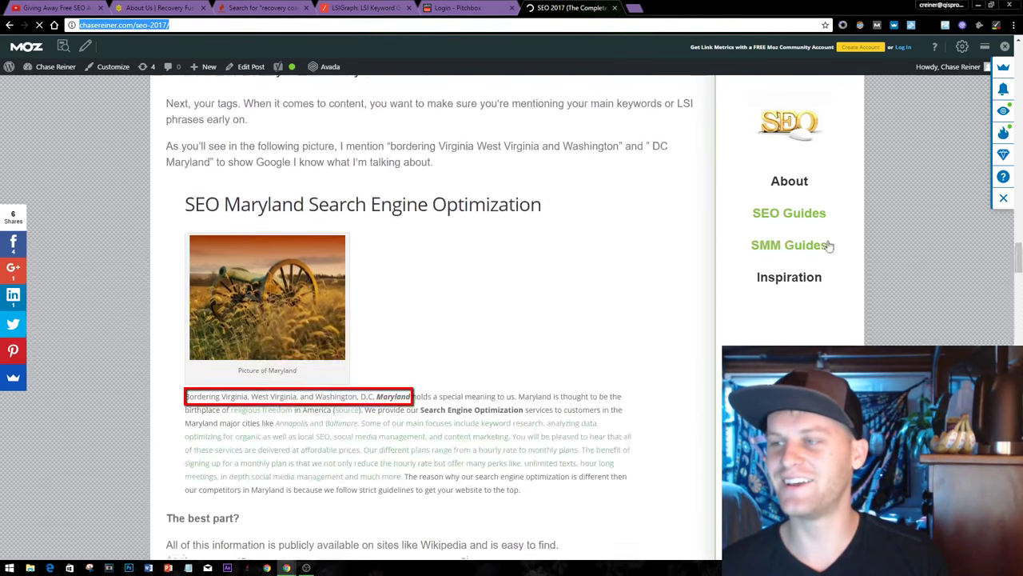
pyautogui.scroll(-20, 552, 286)
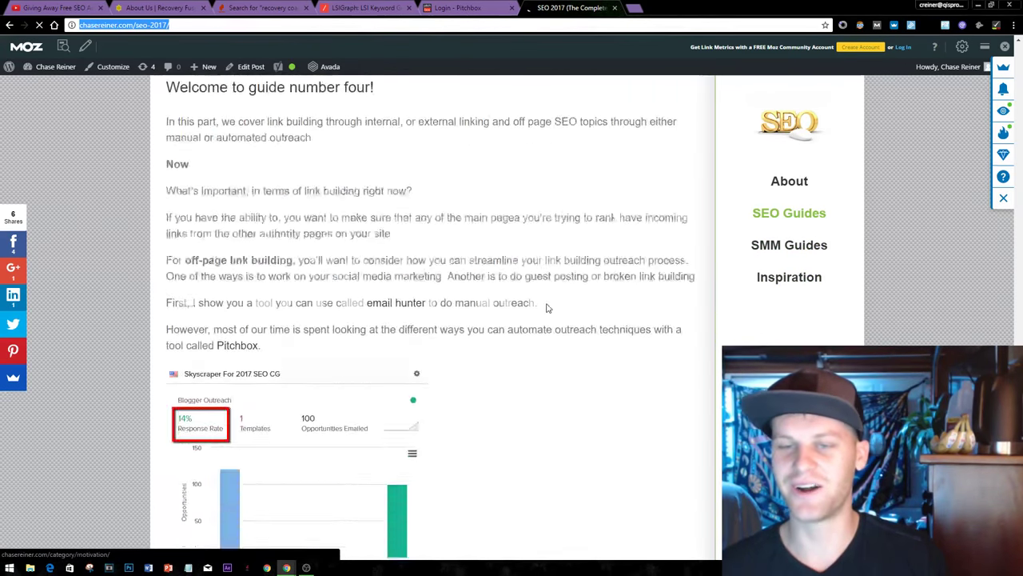
pyautogui.scroll(-20, 432, 320)
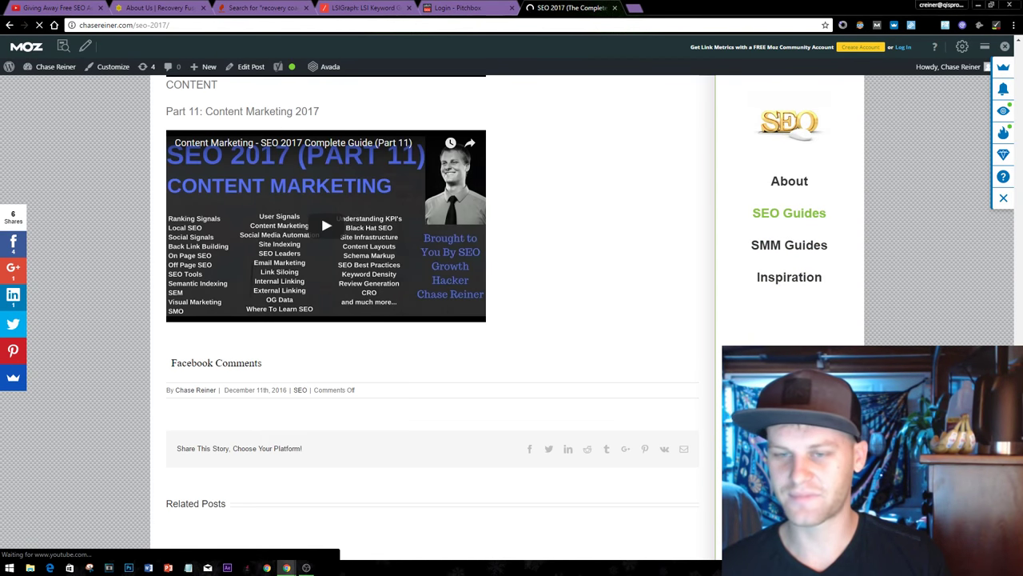
pyautogui.scroll(15, 431, 320)
pyautogui.scroll(3, 321, 398)
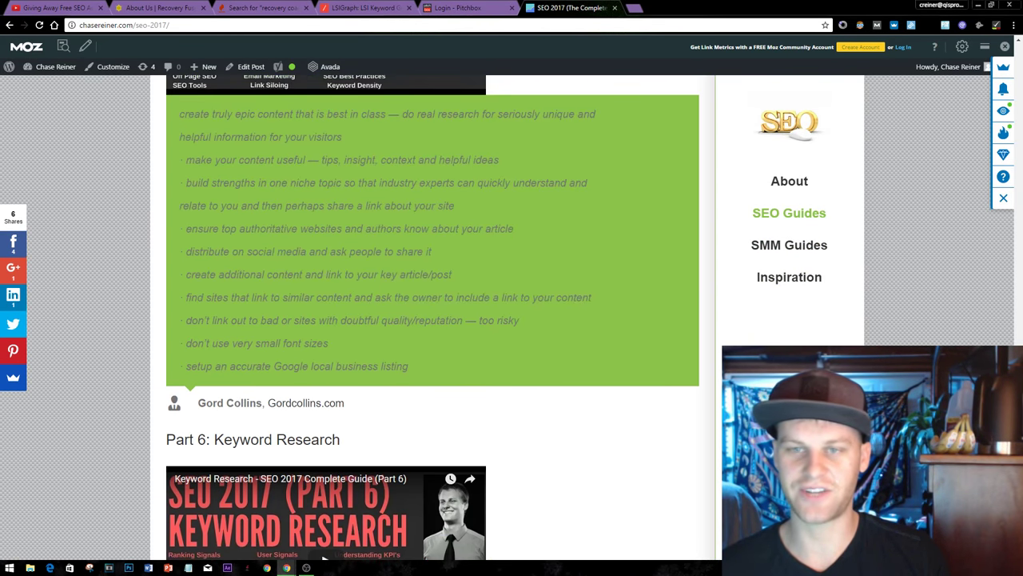
pyautogui.scroll(-1, 431, 320)
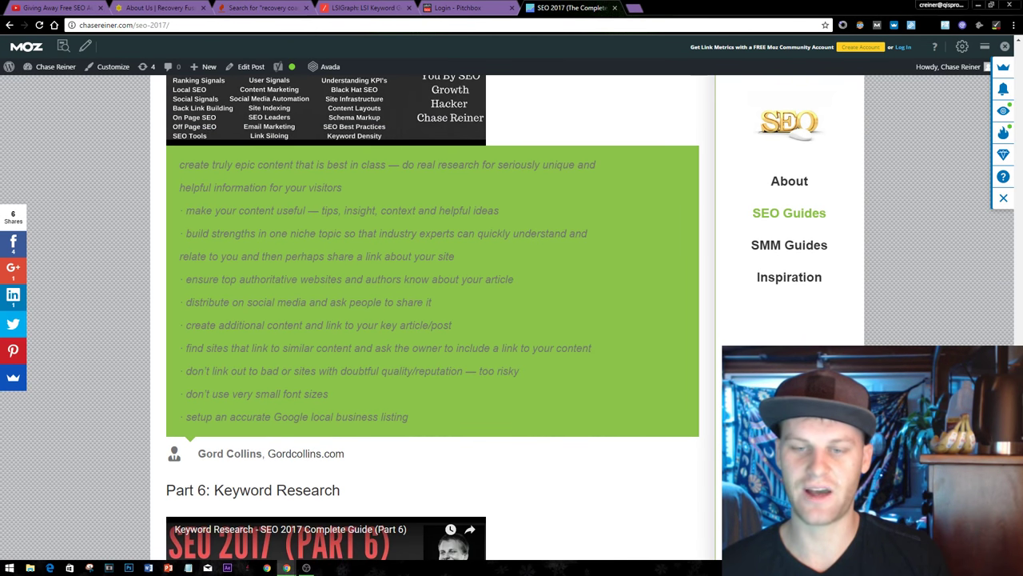
pyautogui.scroll(1, 694, 499)
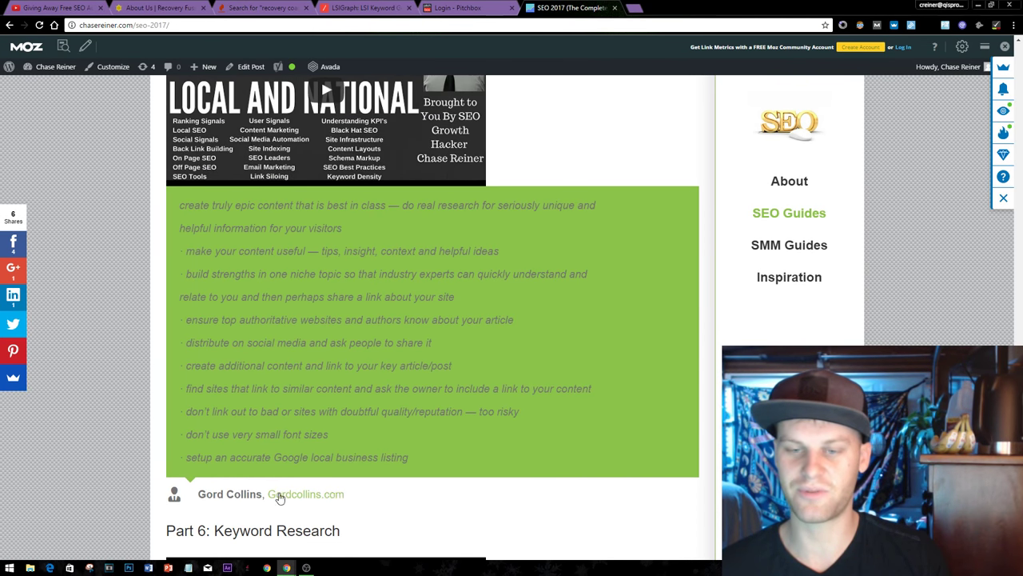
pyautogui.scroll(20, 1017, 264)
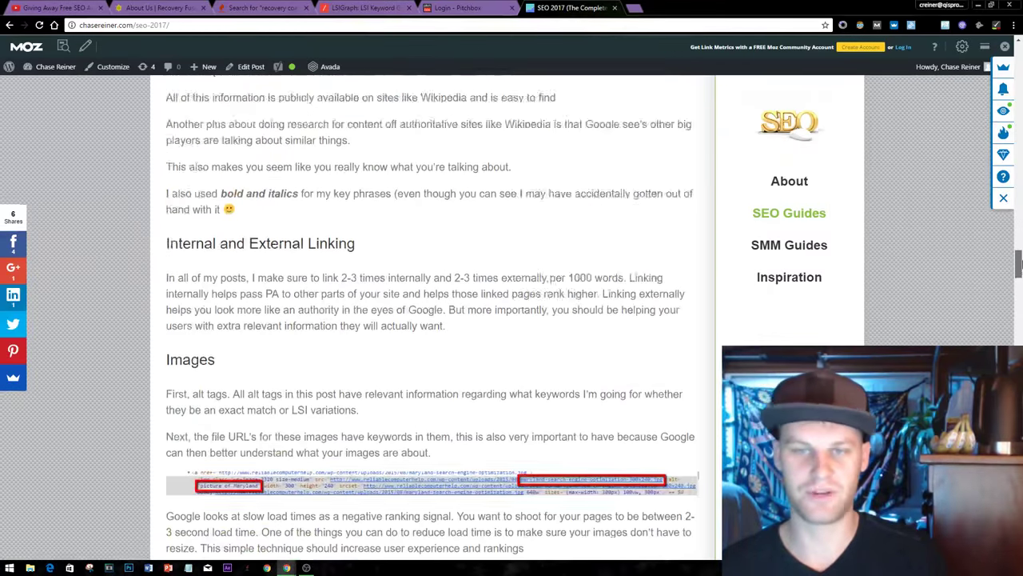
pyautogui.moveTo(1018, 264); pyautogui.dragTo(1019, 140)
pyautogui.scroll(12, 303, 240)
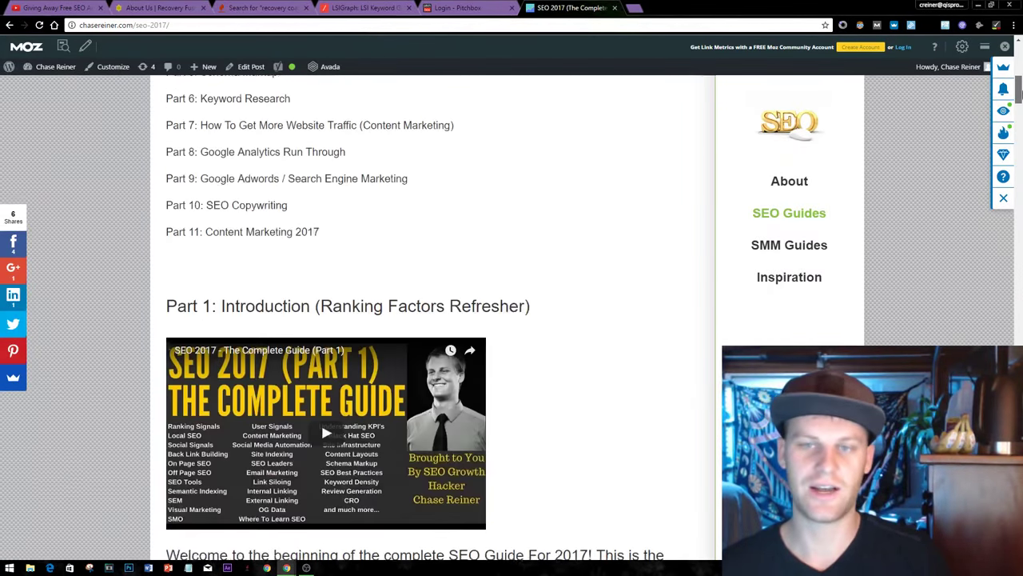
pyautogui.scroll(3, 378, 350)
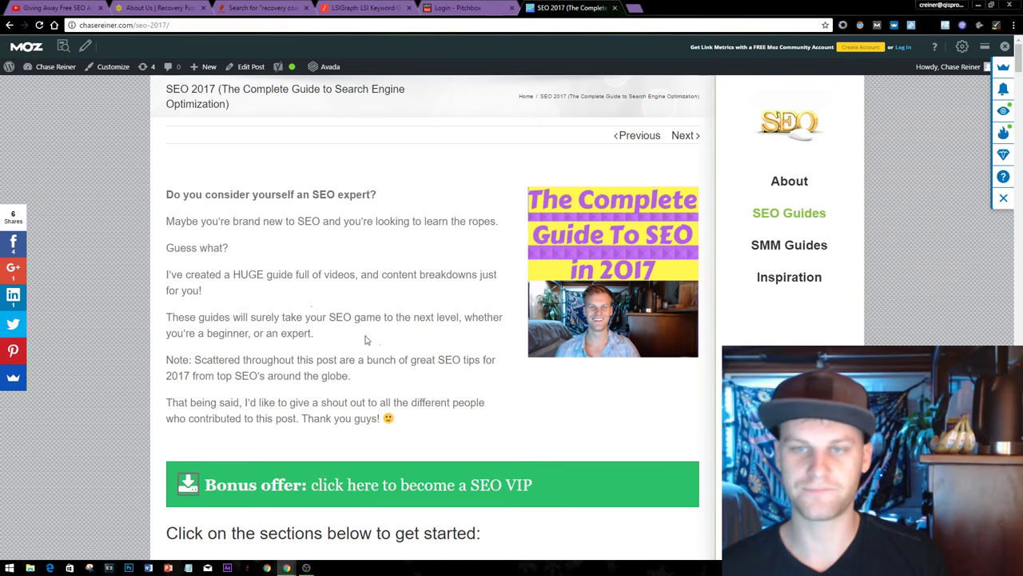
pyautogui.click(107, 24)
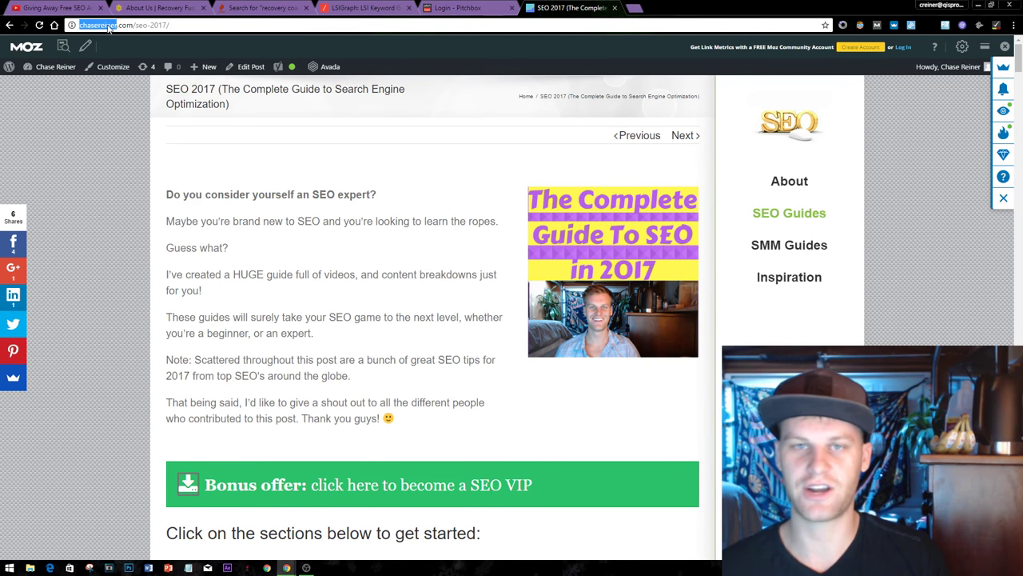
pyautogui.hotkey('alt', 'Tab')
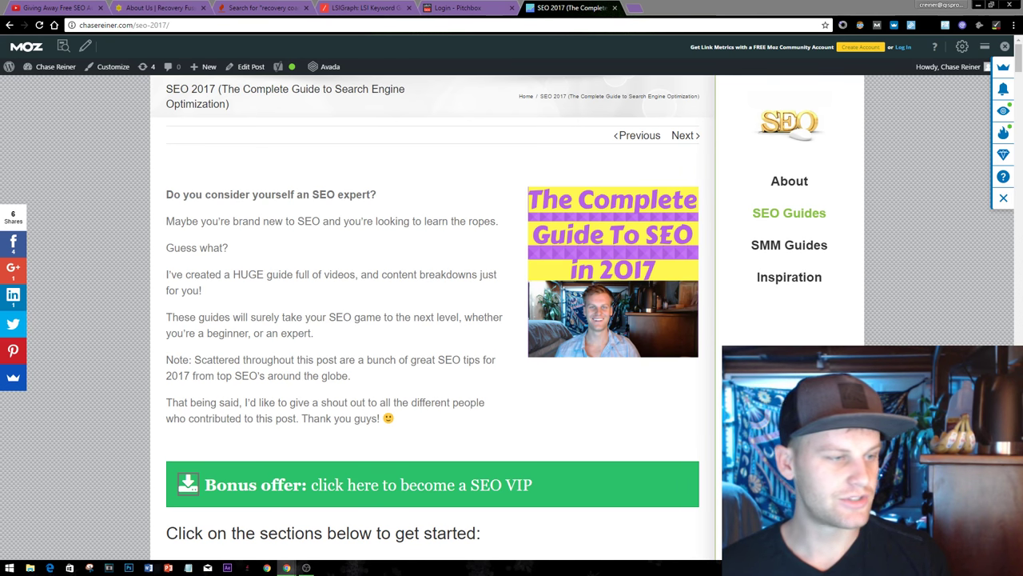
# Highlight LSIGraph suggestions such as addiction recovery coach and training nj
pyautogui.click(364, 8)
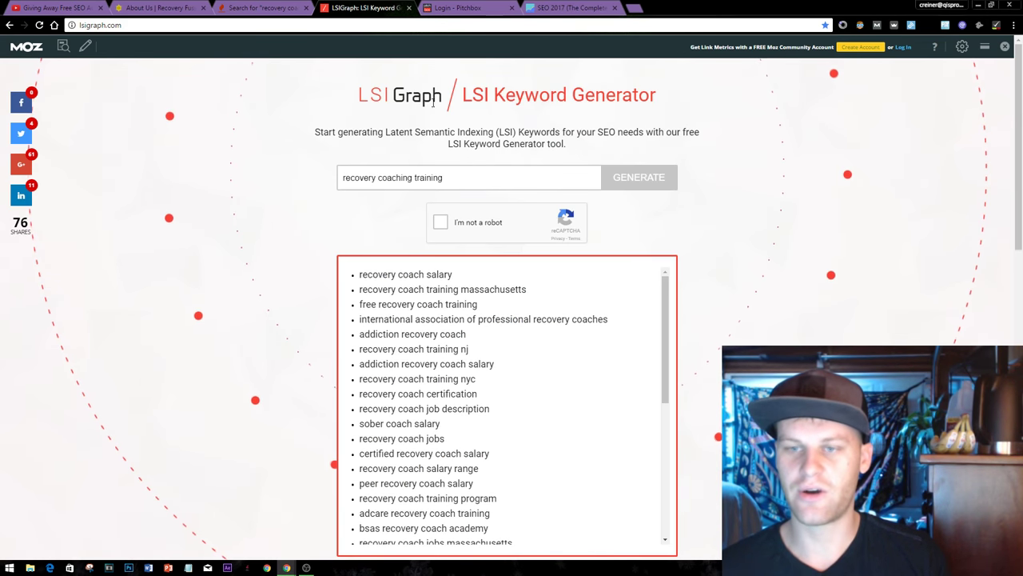
pyautogui.scroll(-2, 427, 232)
pyautogui.scroll(2, 432, 240)
pyautogui.scroll(-1, 436, 247)
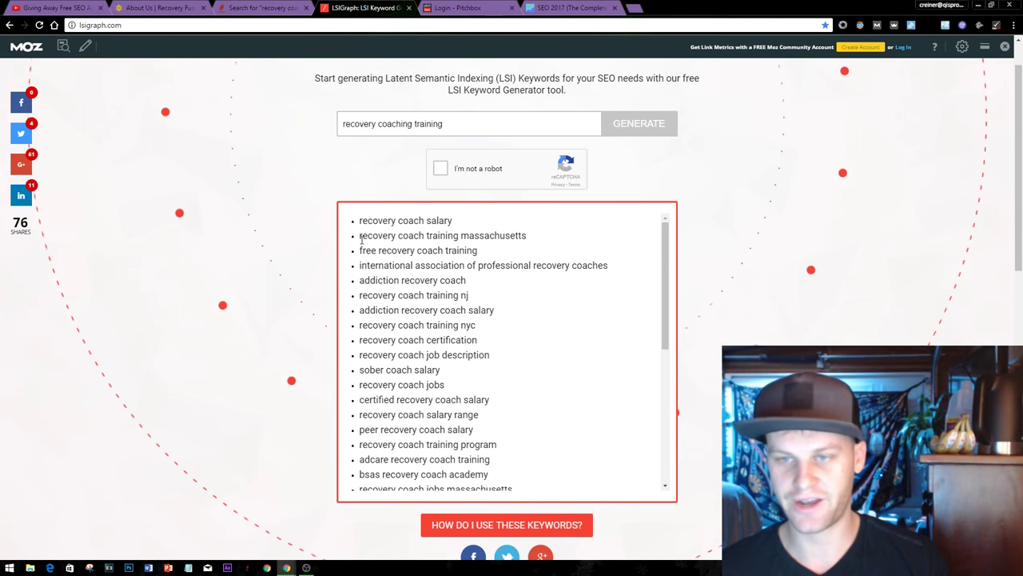
pyautogui.moveTo(365, 250); pyautogui.dragTo(479, 254)
pyautogui.click(429, 292)
pyautogui.moveTo(420, 280); pyautogui.dragTo(481, 297)
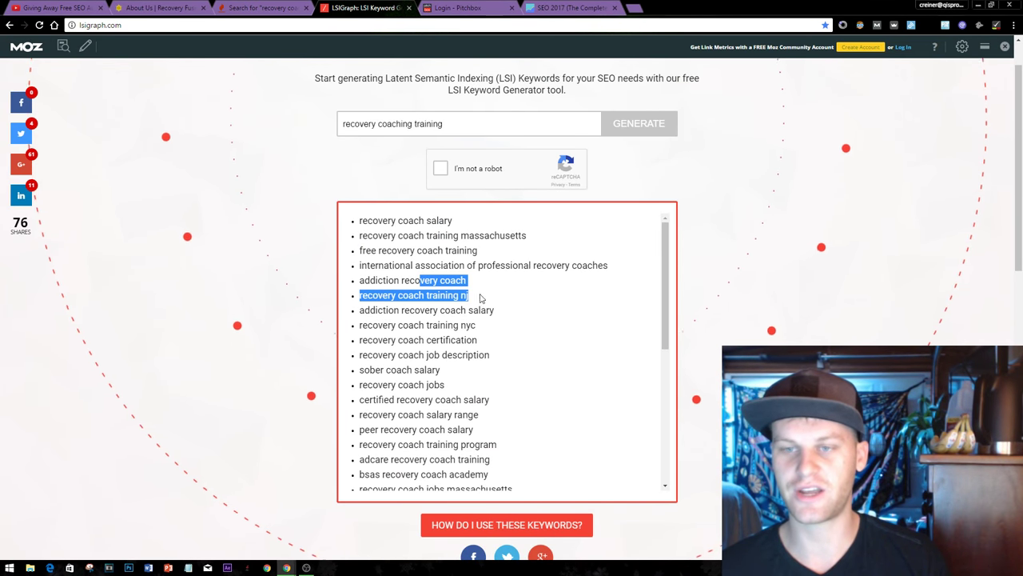
pyautogui.click(480, 298)
# Switch Keyword Tool's recovery coaching search to YouTube data, showing one keyword at 1,300
pyautogui.click(264, 7)
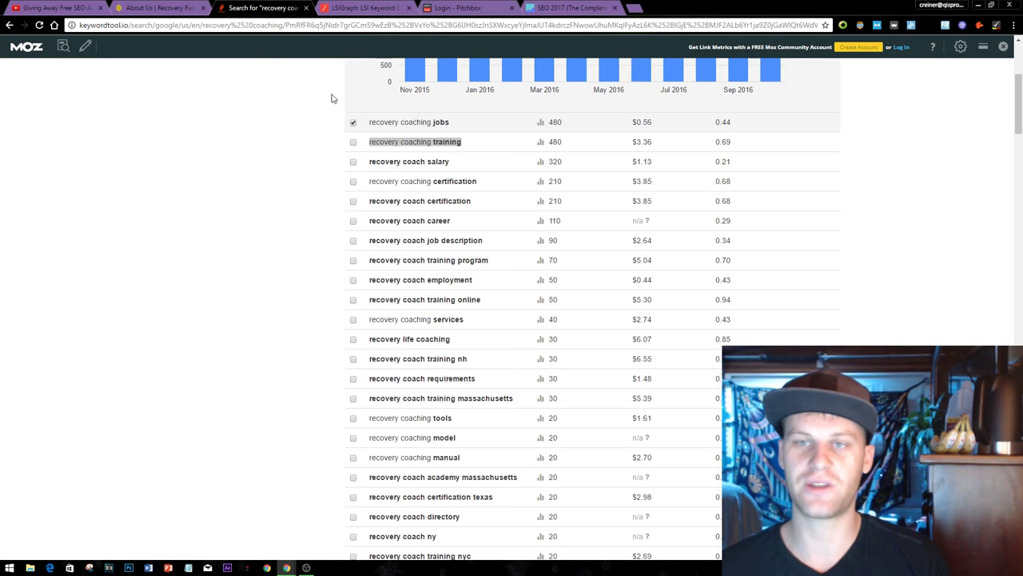
pyautogui.scroll(3, 482, 259)
pyautogui.tripleClick(293, 129)
pyautogui.hotkey('ctrl', 'c')
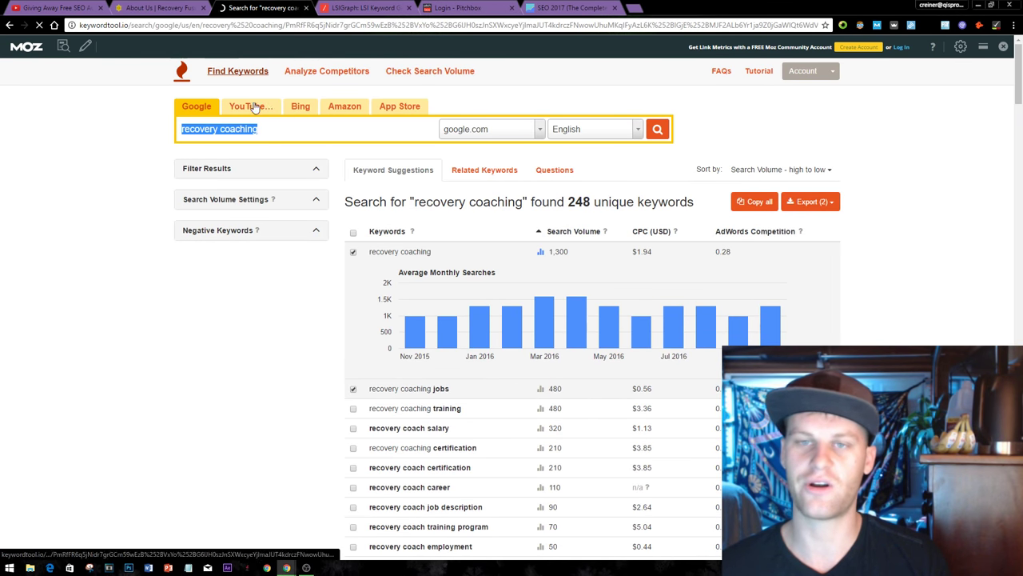
pyautogui.click(254, 105)
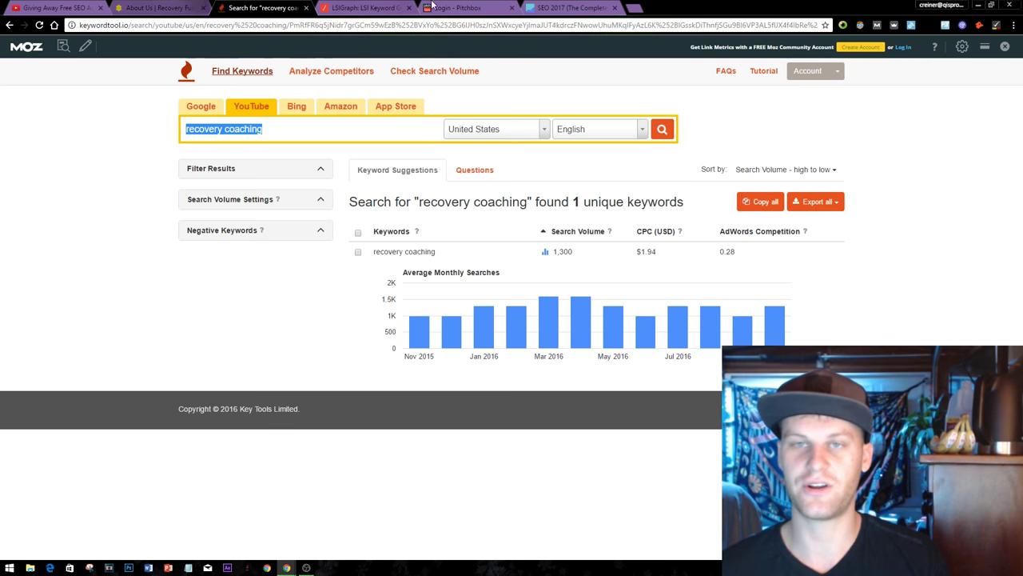
pyautogui.click(56, 8)
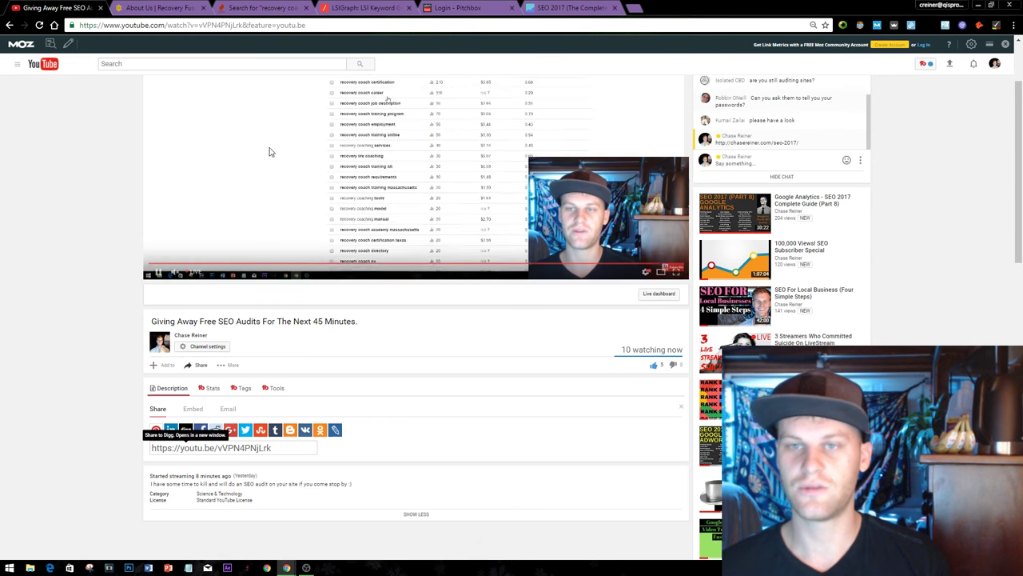
# Paste 'recovery coaching' into YouTube's search box
pyautogui.click(222, 63)
pyautogui.hotkey('ctrl', 'v')
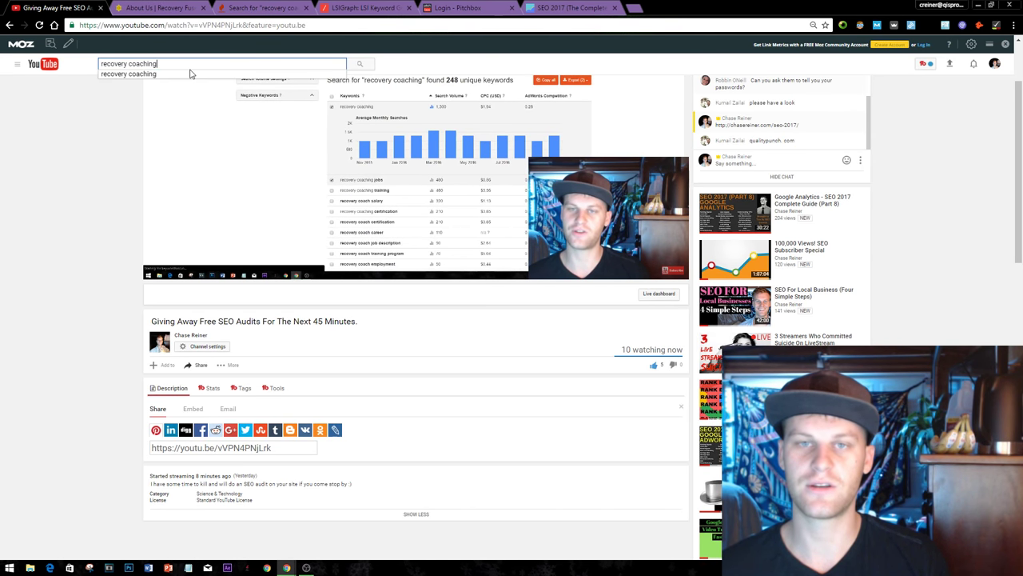
pyautogui.click(180, 63)
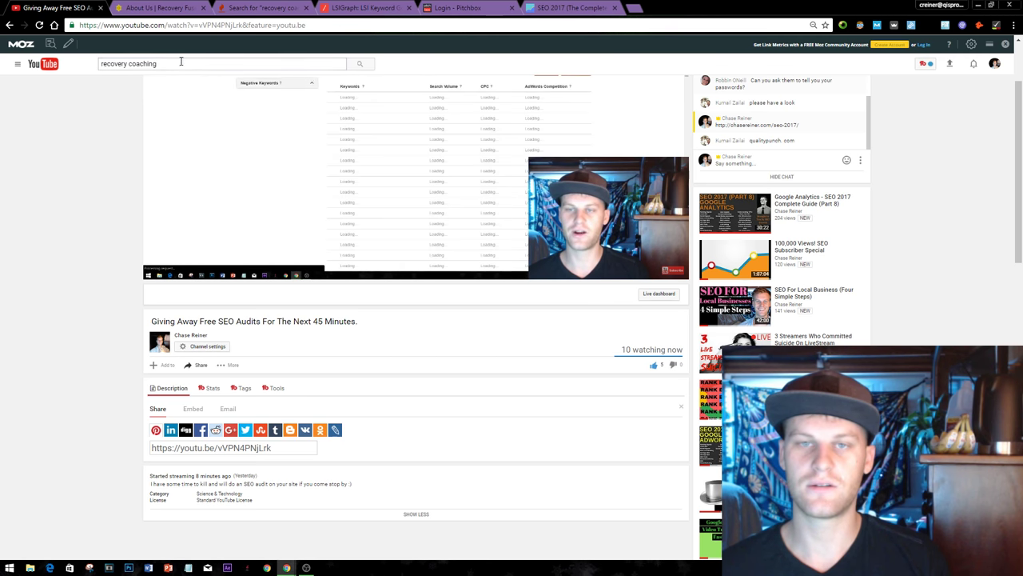
pyautogui.click(272, 64)
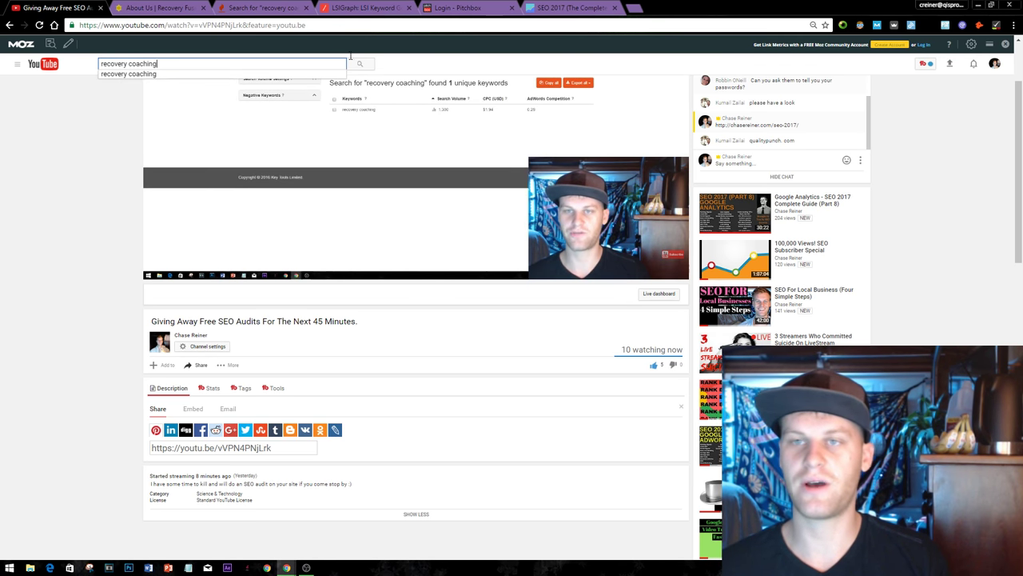
# Try 'recovery coach training nyc' from LSIGraph in Keyword Tool, undo it, then reach Recovery Fusion
pyautogui.click(363, 8)
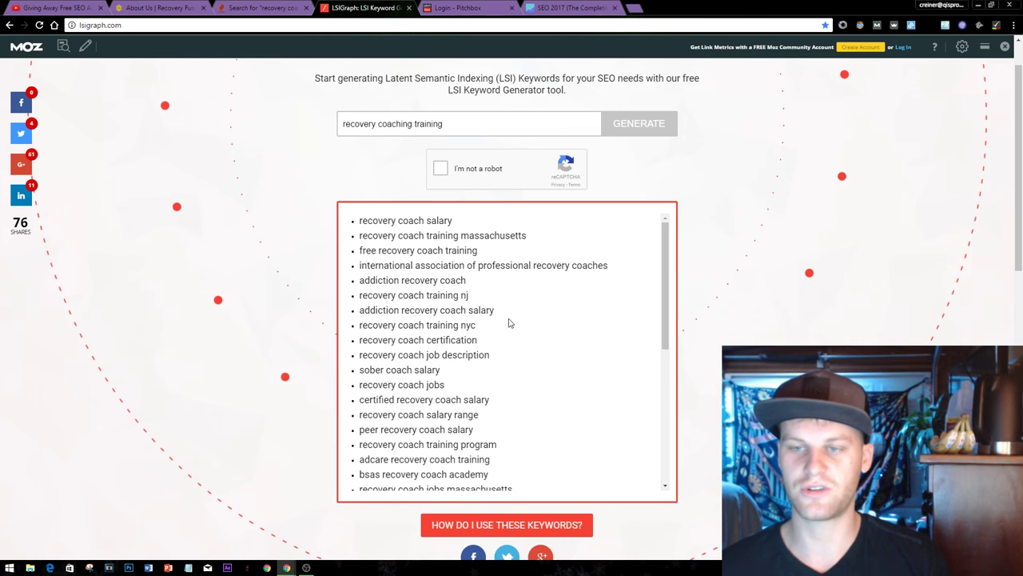
pyautogui.moveTo(510, 322); pyautogui.dragTo(367, 325)
pyautogui.click(195, 192)
pyautogui.hotkey('ctrl', 'shift', 'Tab')
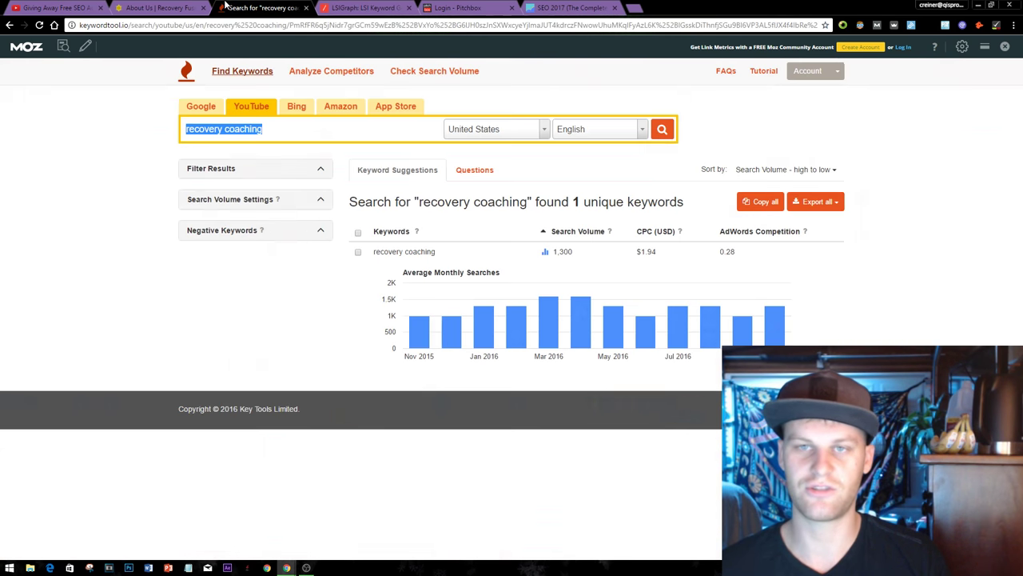
pyautogui.hotkey('ctrl', 'shift', 'Tab')
pyautogui.hotkey('ctrl', 'Tab')
pyautogui.write('recovery coach training nyc')
pyautogui.hotkey('ctrl', 'z')
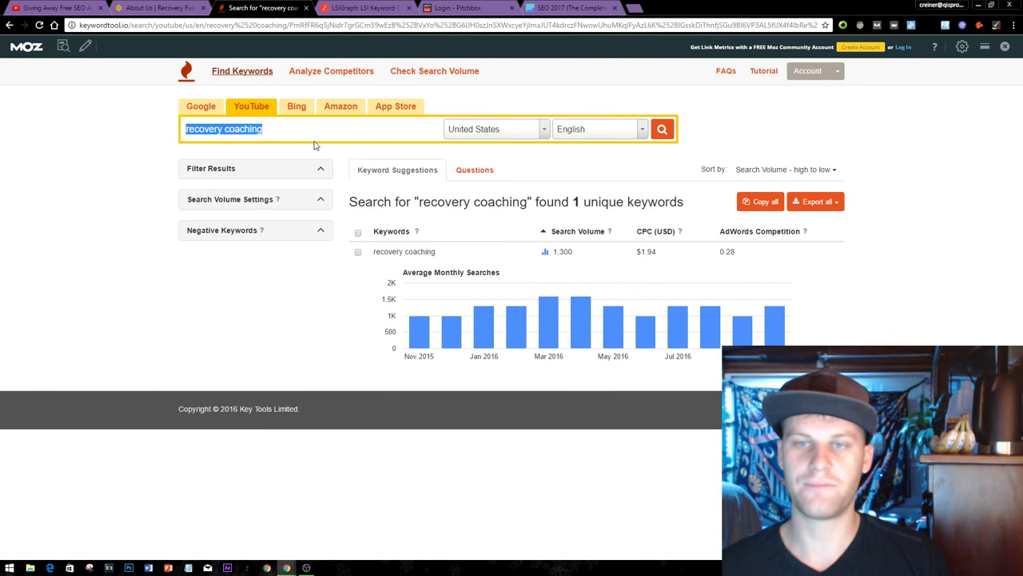
pyautogui.hotkey('ctrl', 'Tab')
pyautogui.hotkey('ctrl', 'Tab')
pyautogui.hotkey('ctrl', 'shift', 'Tab')
pyautogui.hotkey('ctrl', 'shift', 'Tab')
pyautogui.hotkey('ctrl', 'shift', 'Tab')
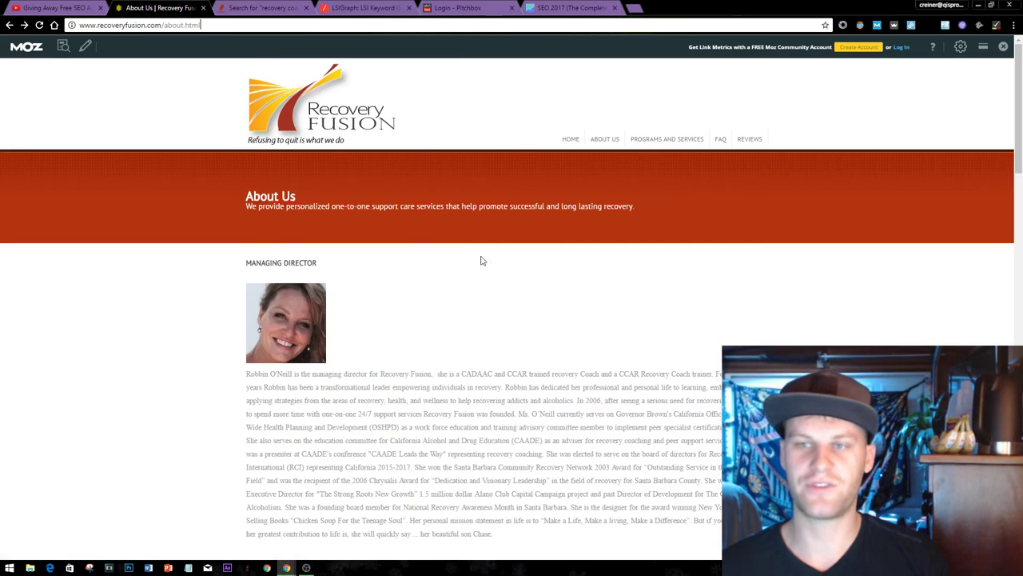
# Browse Recovery Fusion's About Us and home pages, then return to Keyword Tool's YouTube results
pyautogui.scroll(-10, 541, 313)
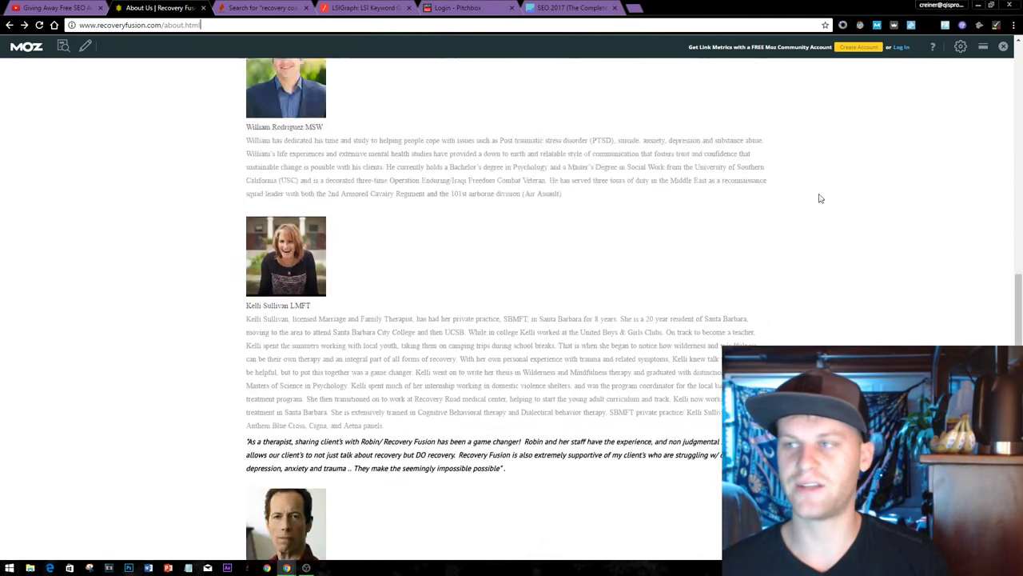
pyautogui.scroll(7, 879, 184)
pyautogui.scroll(4, 920, 165)
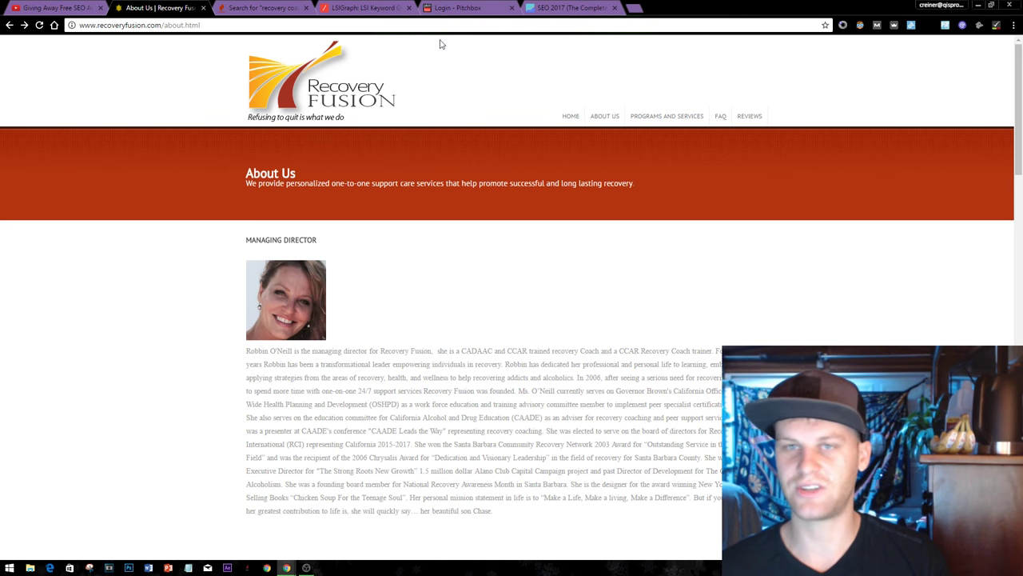
pyautogui.click(572, 113)
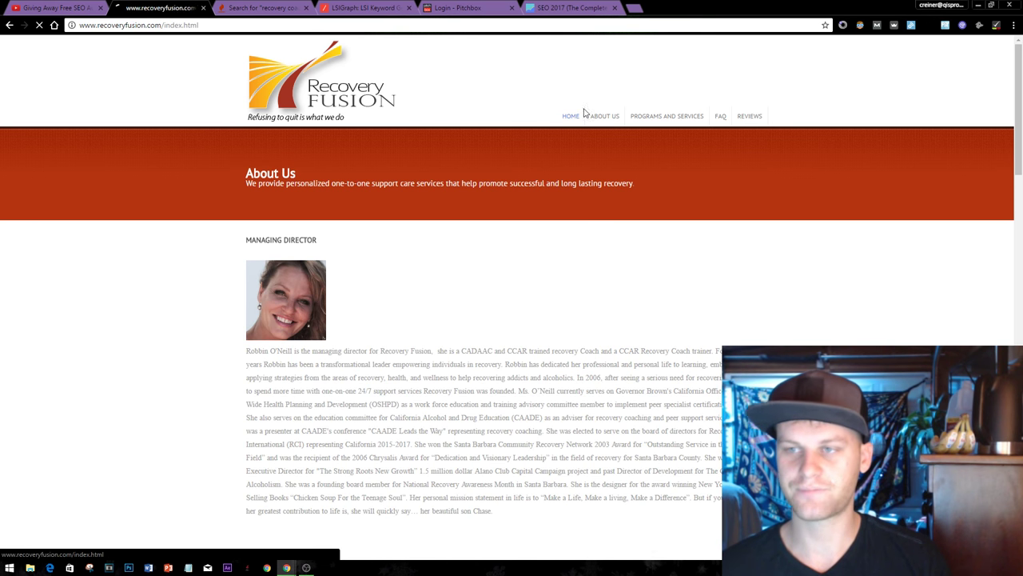
pyautogui.scroll(-15, 1015, 159)
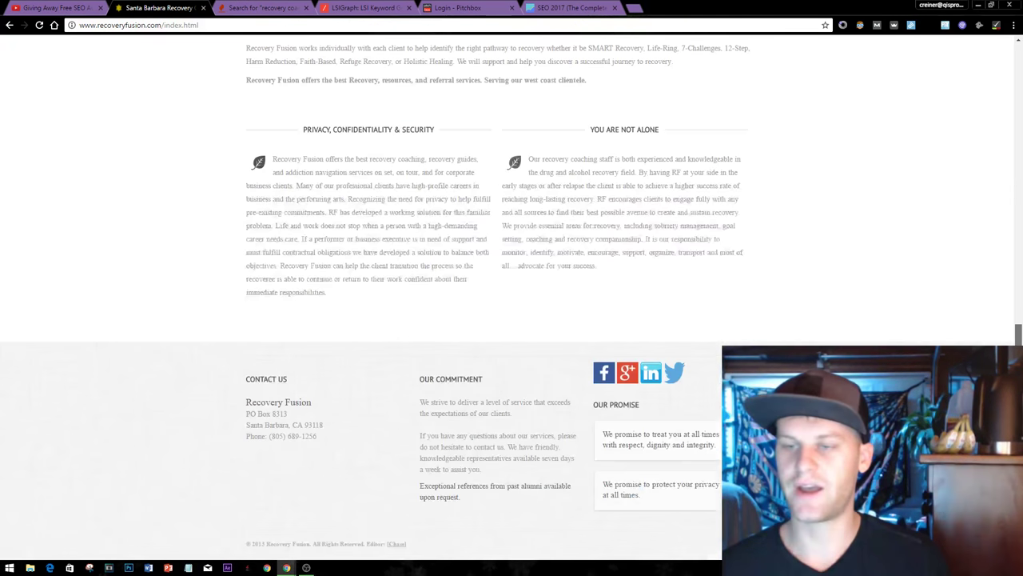
pyautogui.scroll(15, 376, 120)
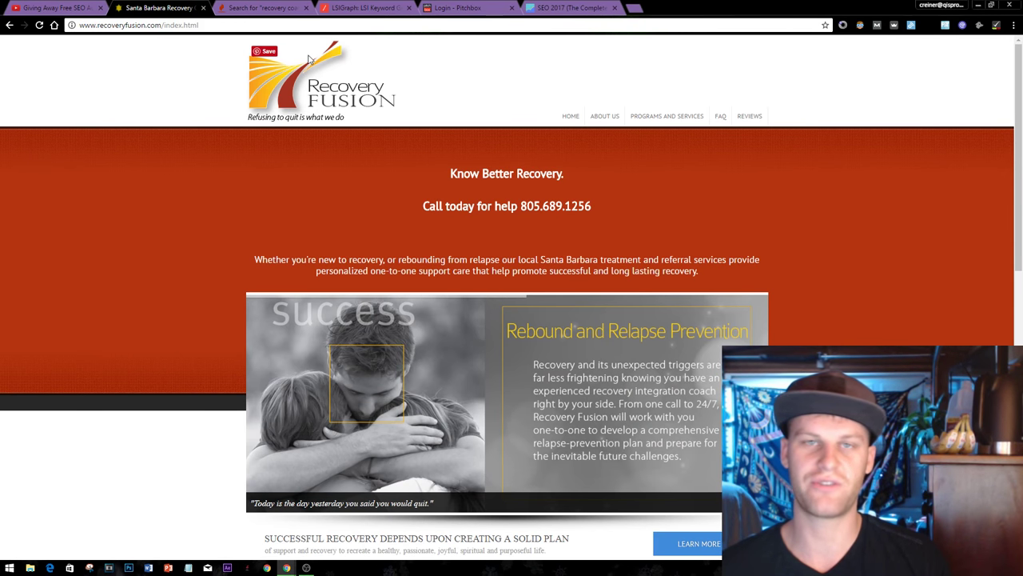
pyautogui.click(457, 8)
pyautogui.click(260, 8)
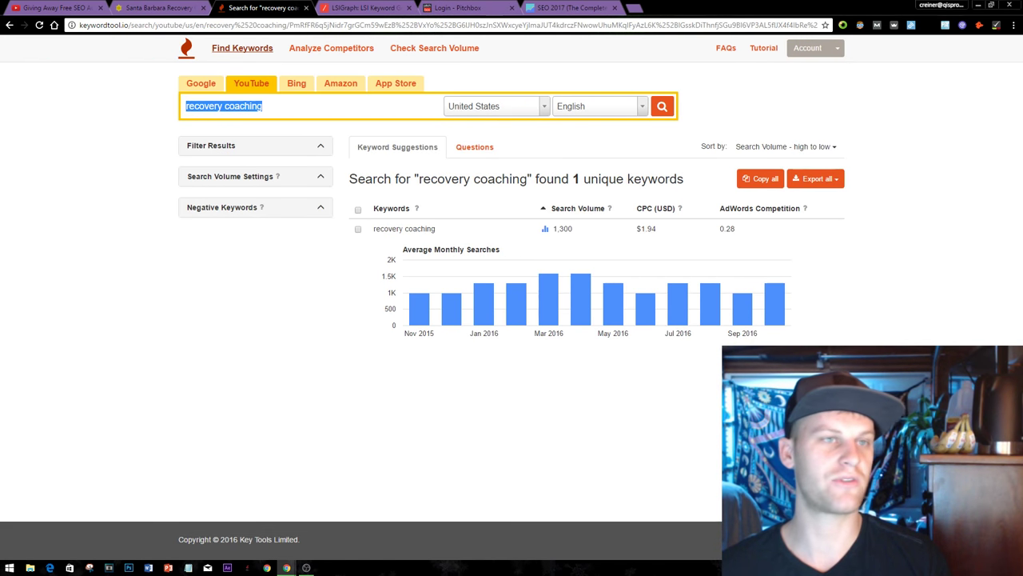
# Launch Wirecast from the Windows app list
pyautogui.click(364, 8)
pyautogui.click(259, 8)
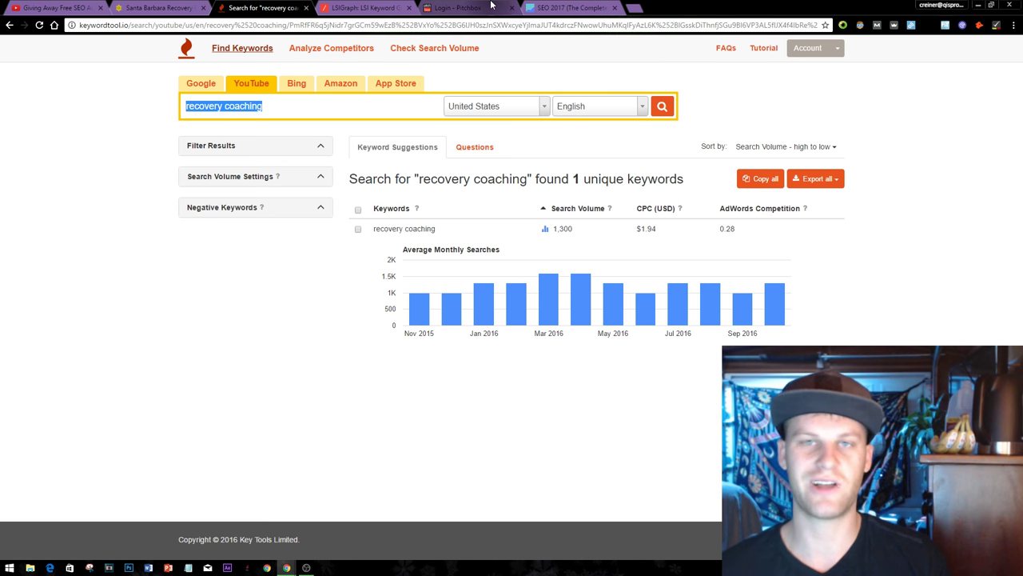
pyautogui.click(9, 567)
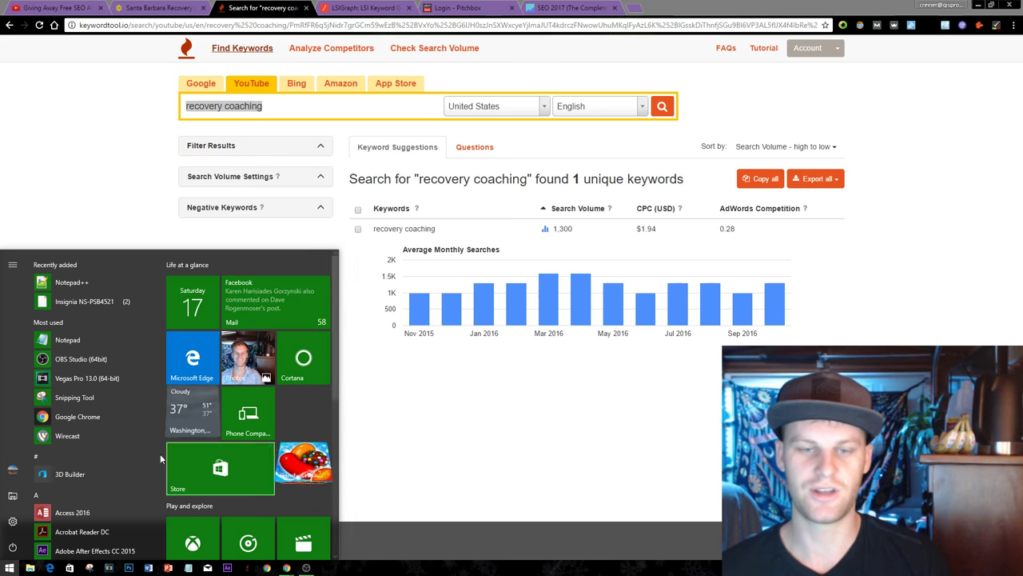
pyautogui.click(59, 436)
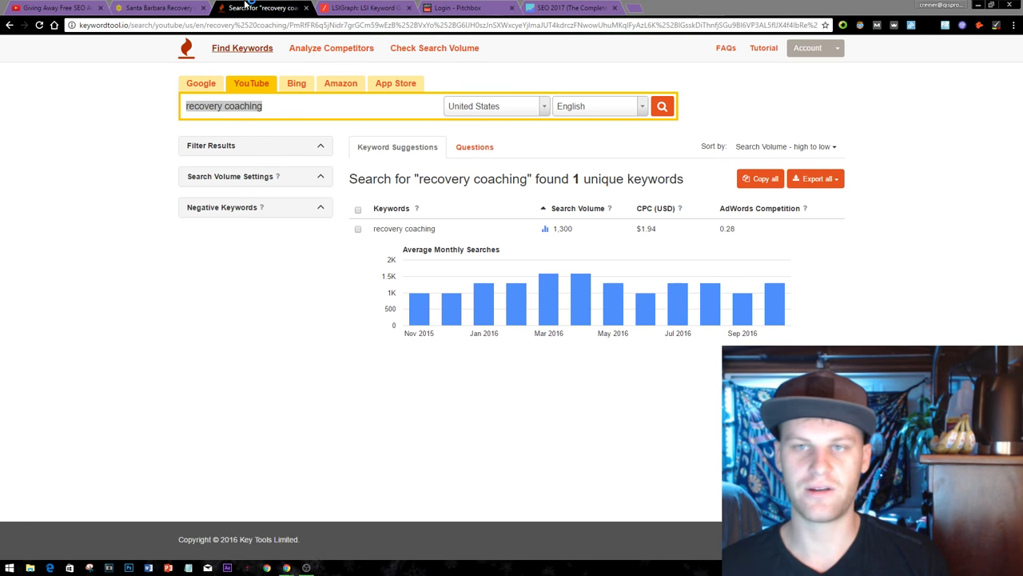
# Close the Keyword Tool, LSIGraph, SEO 2017 and Pitchbox tabs
pyautogui.click(305, 8)
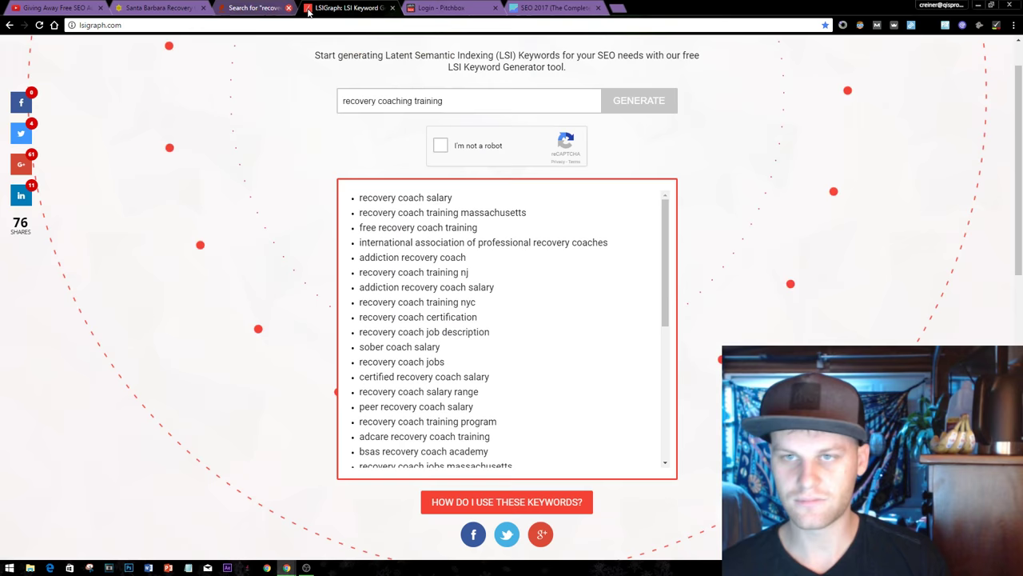
pyautogui.click(306, 8)
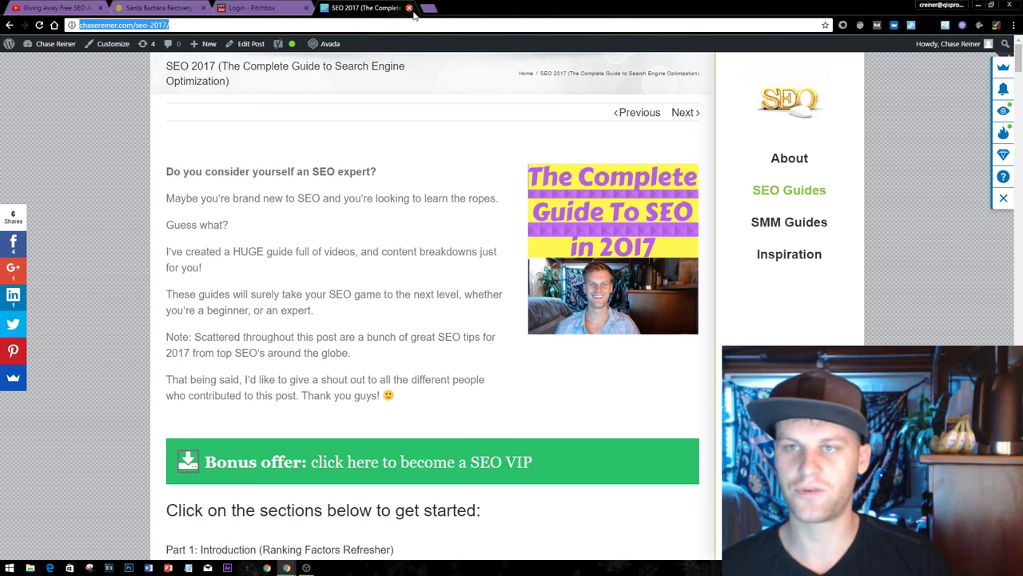
pyautogui.click(408, 8)
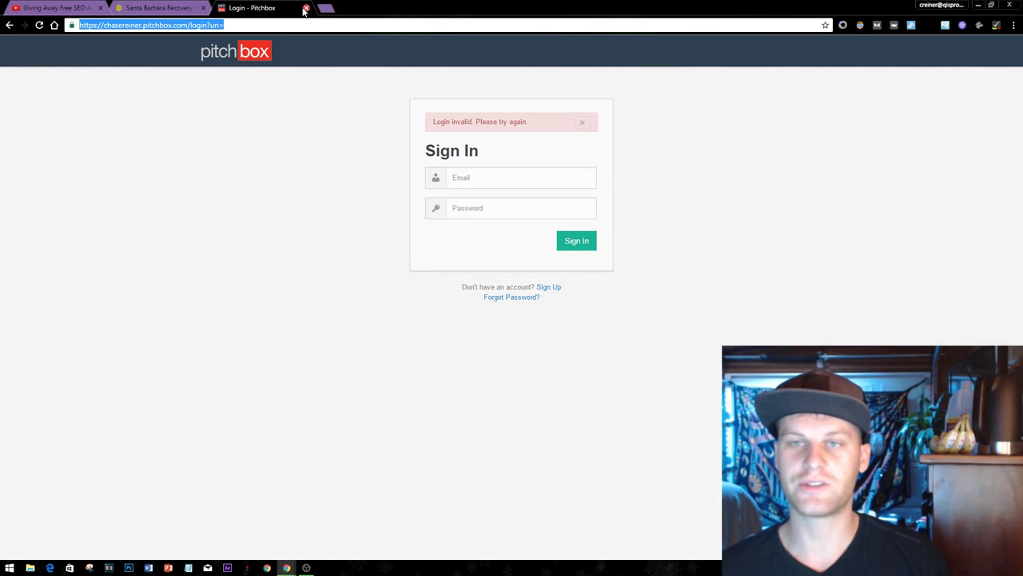
pyautogui.click(305, 8)
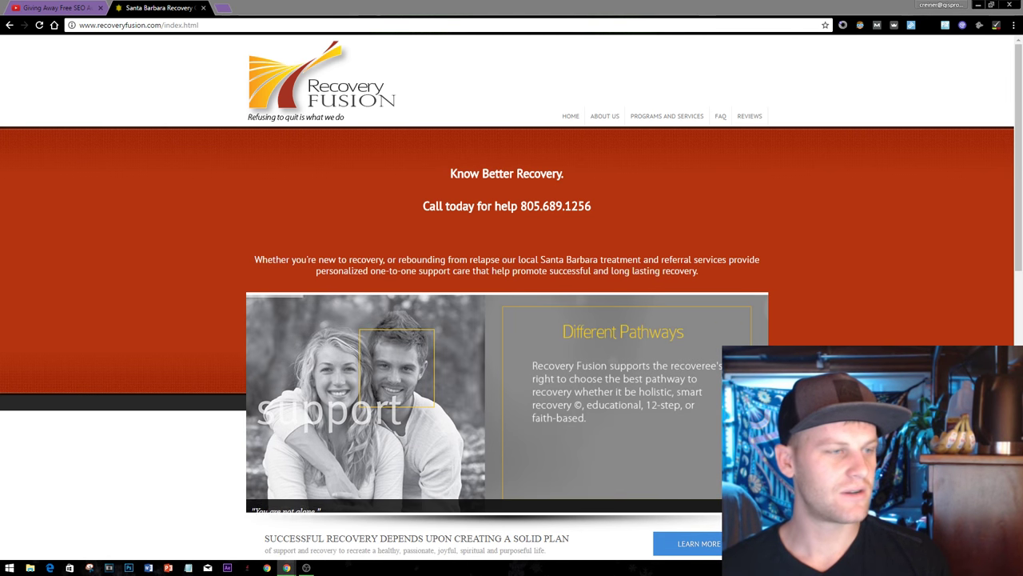
# Load earthswhey.com in the Santa Barbara Recovery tab
pyautogui.click(56, 7)
pyautogui.click(180, 7)
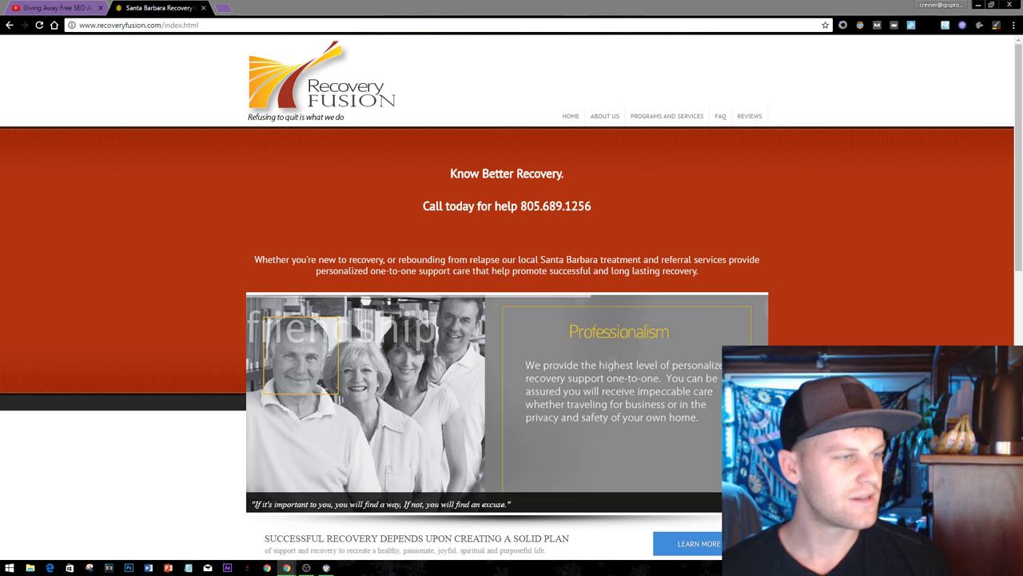
pyautogui.click(205, 25)
pyautogui.write('earthswhey.c')
pyautogui.press('Return')
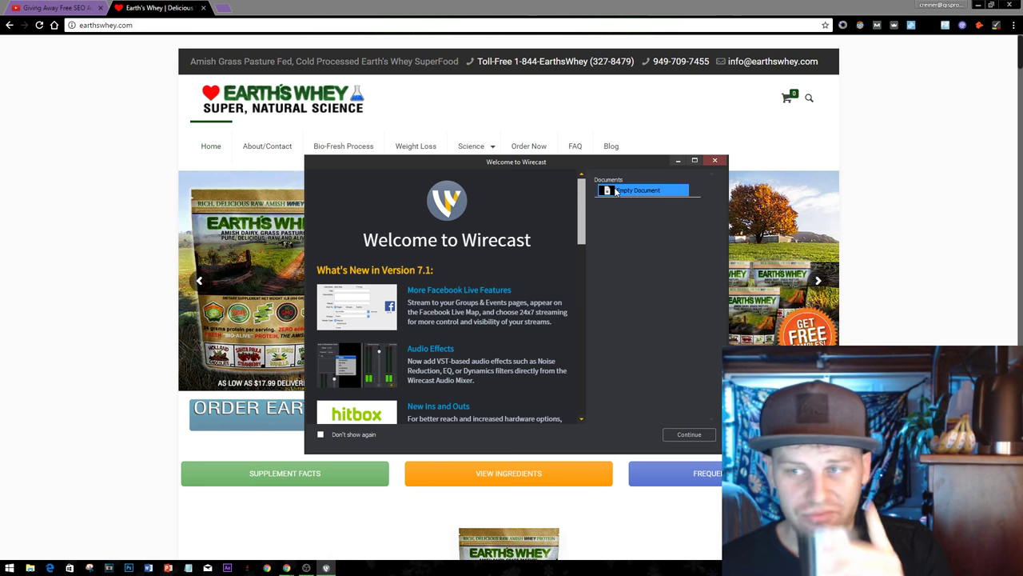
# Create an empty Wirecast document, decline the update, and close it without saving
pyautogui.doubleClick(619, 192)
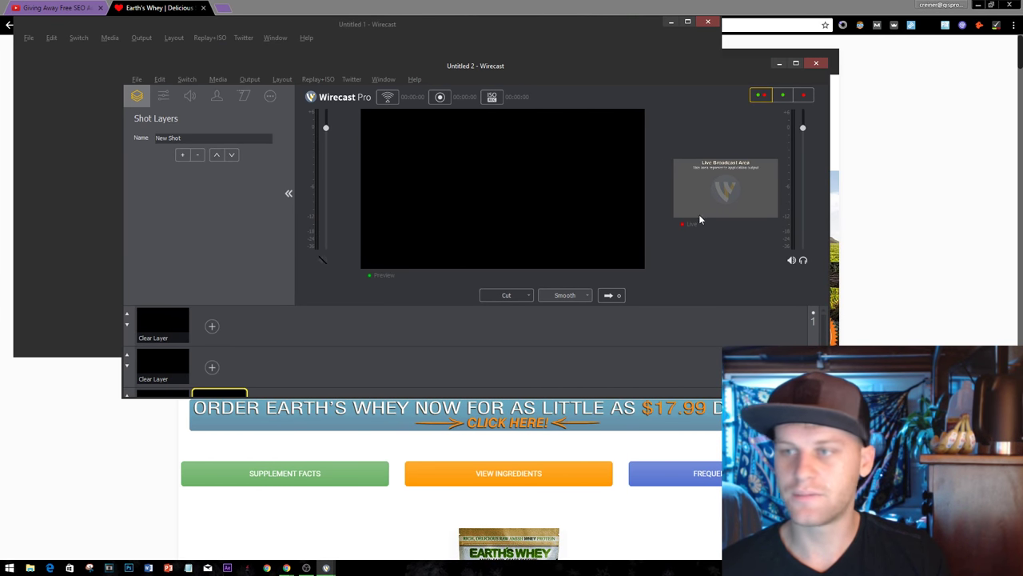
pyautogui.doubleClick(732, 72)
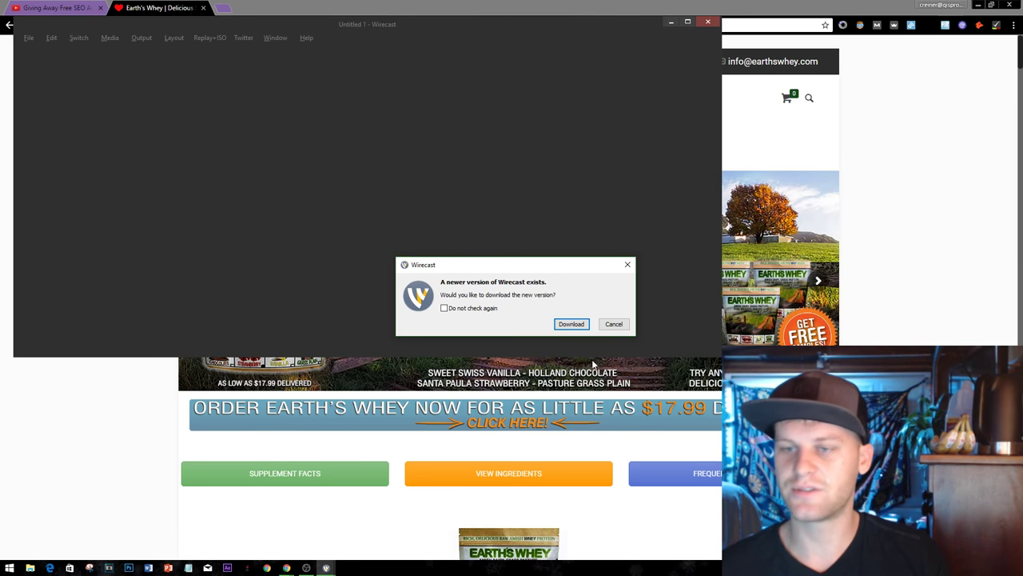
pyautogui.click(614, 323)
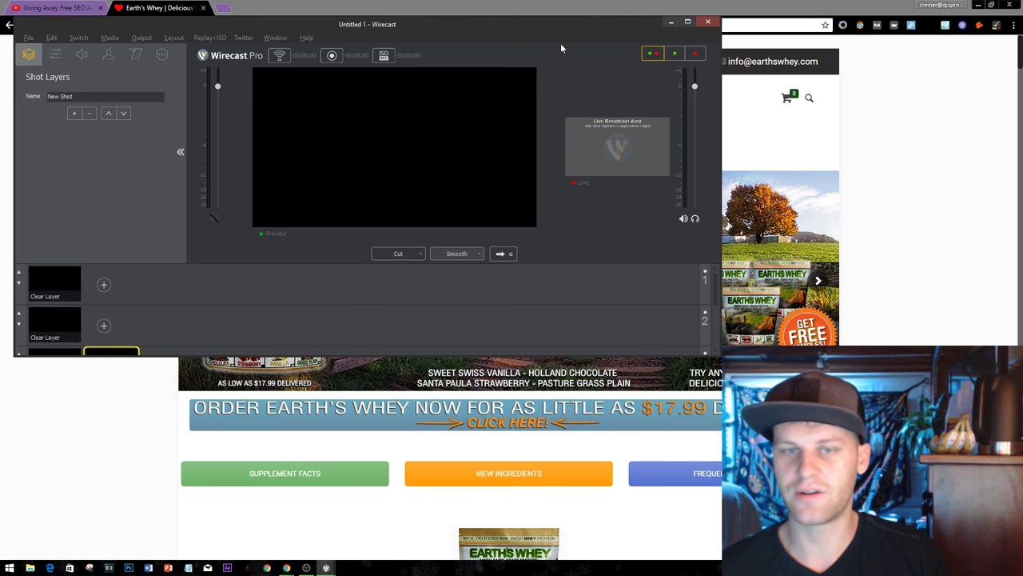
pyautogui.click(708, 22)
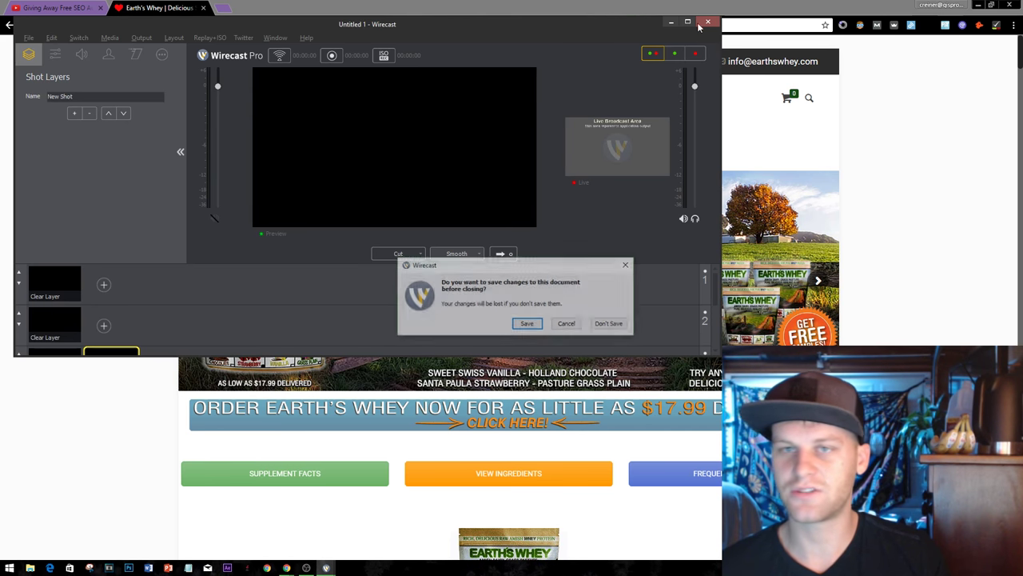
pyautogui.click(606, 326)
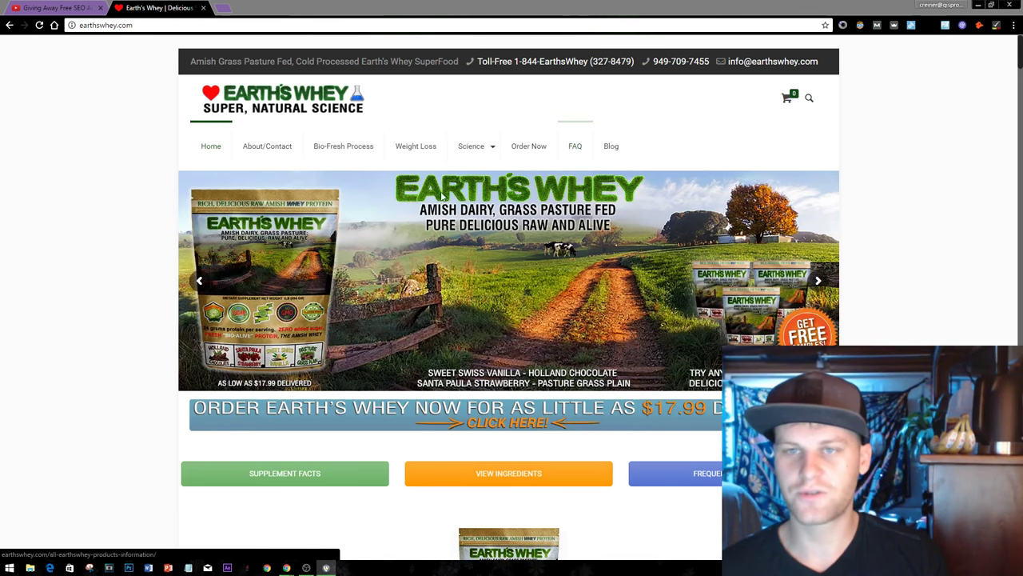
# Search the Earth's Whey homepage source code, then close the source tab
pyautogui.scroll(-8, 594, 311)
pyautogui.scroll(5, 141, 272)
pyautogui.rightClick(113, 257)
pyautogui.click(156, 391)
pyautogui.hotkey('ctrl', 'f')
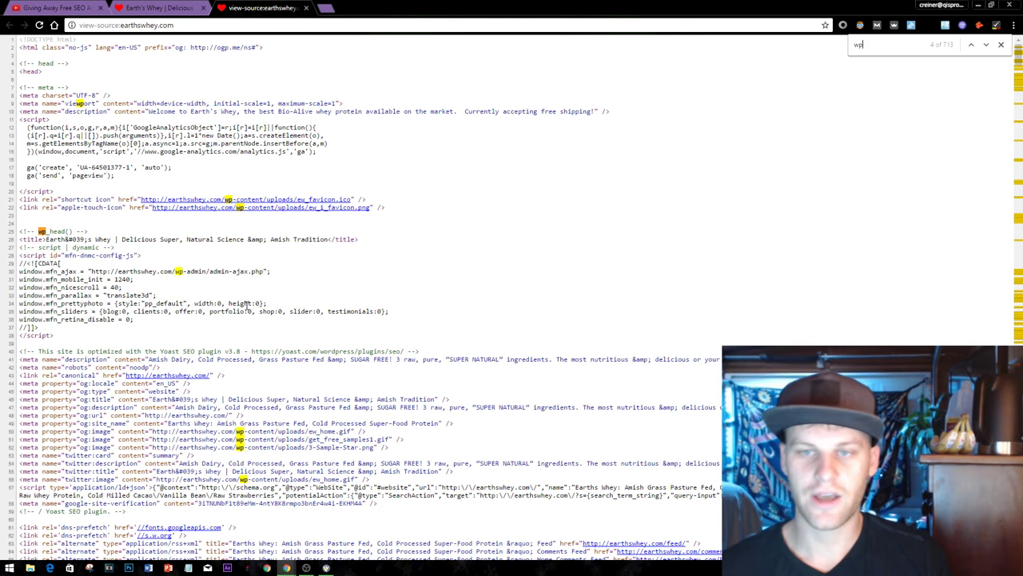
pyautogui.click(307, 8)
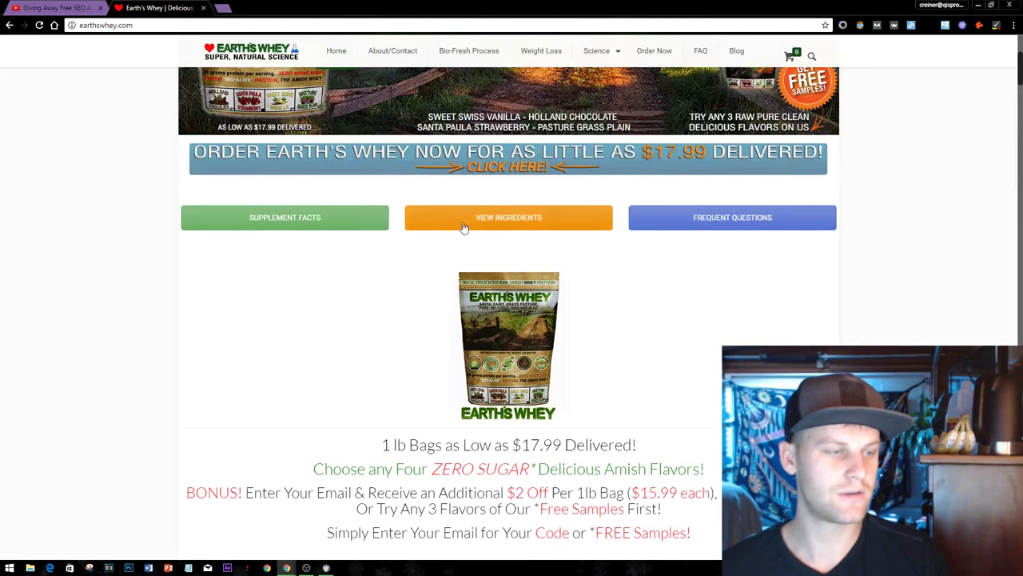
# Scroll the Earth's Whey homepage from banner to footer and open a blank tab
pyautogui.scroll(3, 464, 226)
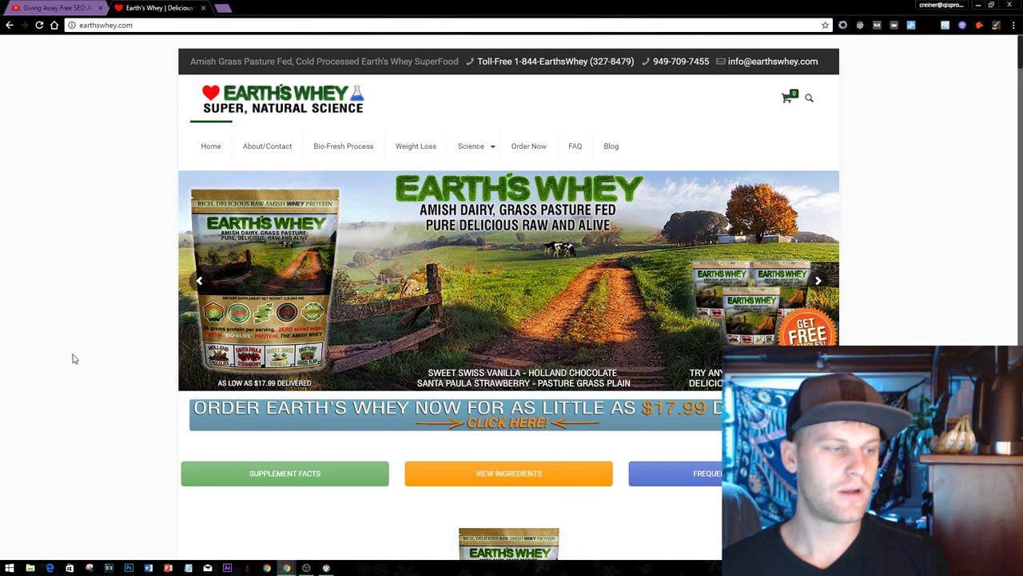
pyautogui.scroll(-1, 208, 306)
pyautogui.scroll(1, 240, 312)
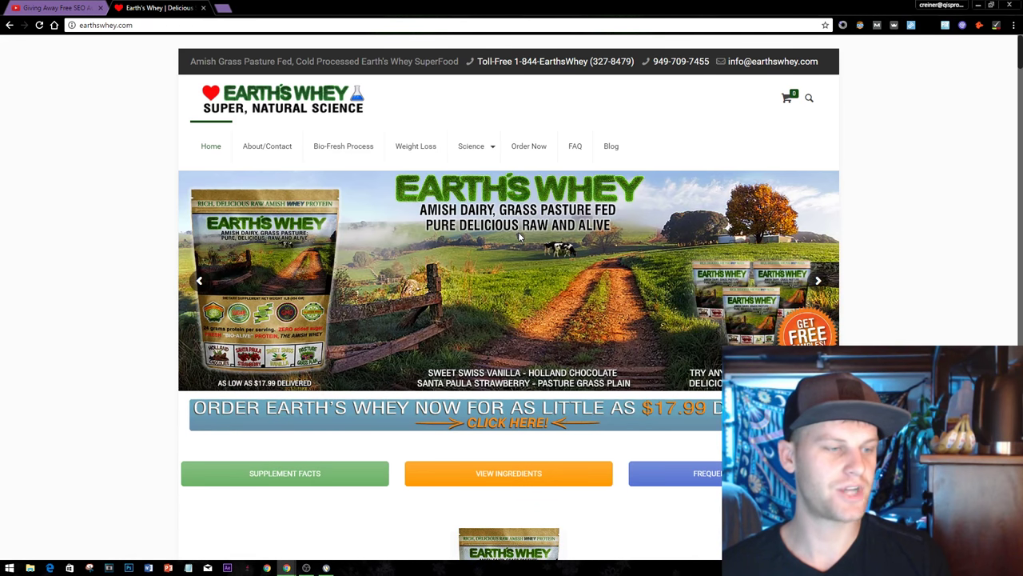
pyautogui.moveTo(501, 134)
pyautogui.scroll(-1, 502, 128)
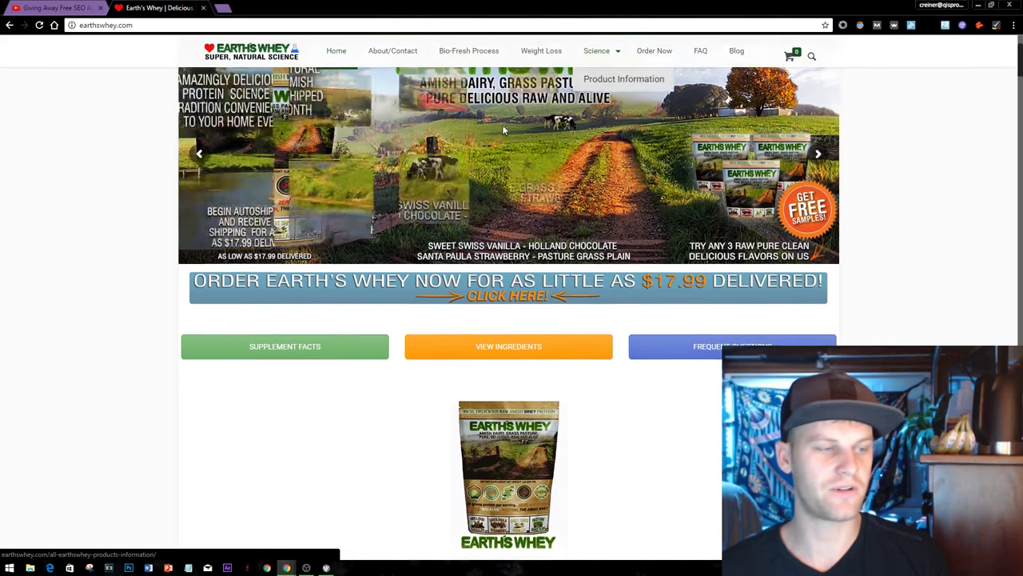
pyautogui.scroll(1, 502, 128)
pyautogui.scroll(-10, 1020, 48)
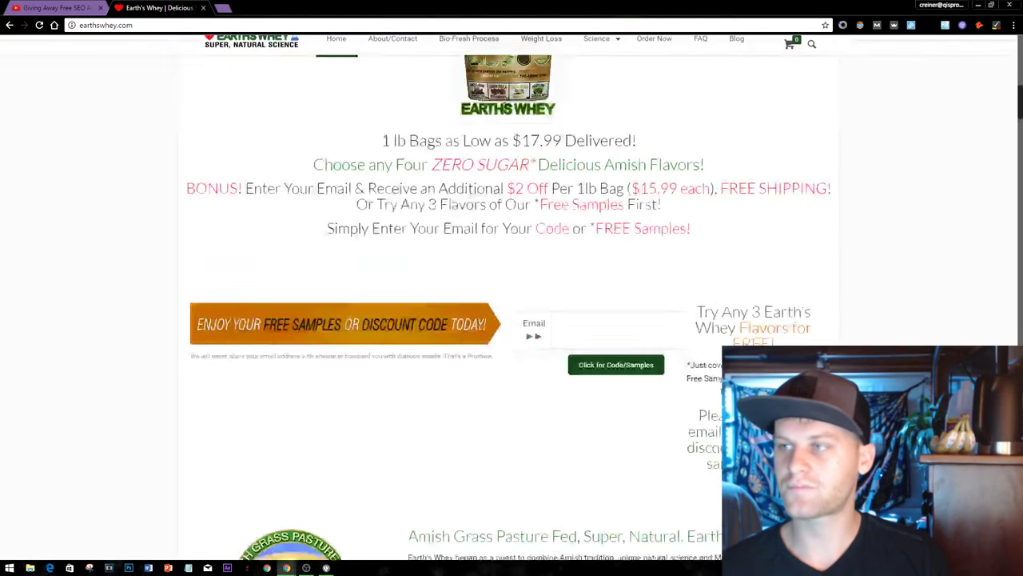
pyautogui.scroll(10, 947, 95)
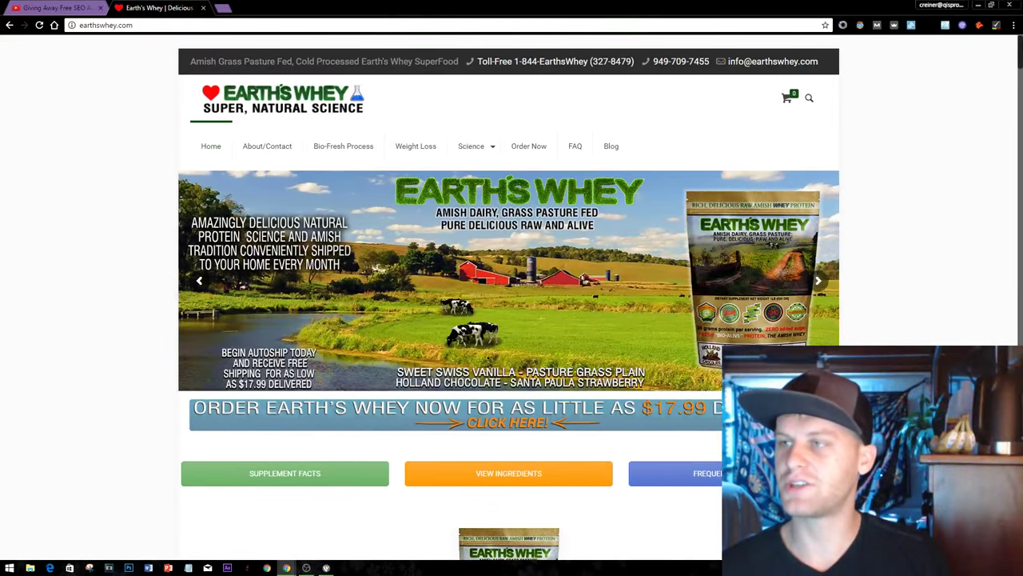
pyautogui.scroll(-5, 1017, 37)
pyautogui.scroll(5, 1017, 36)
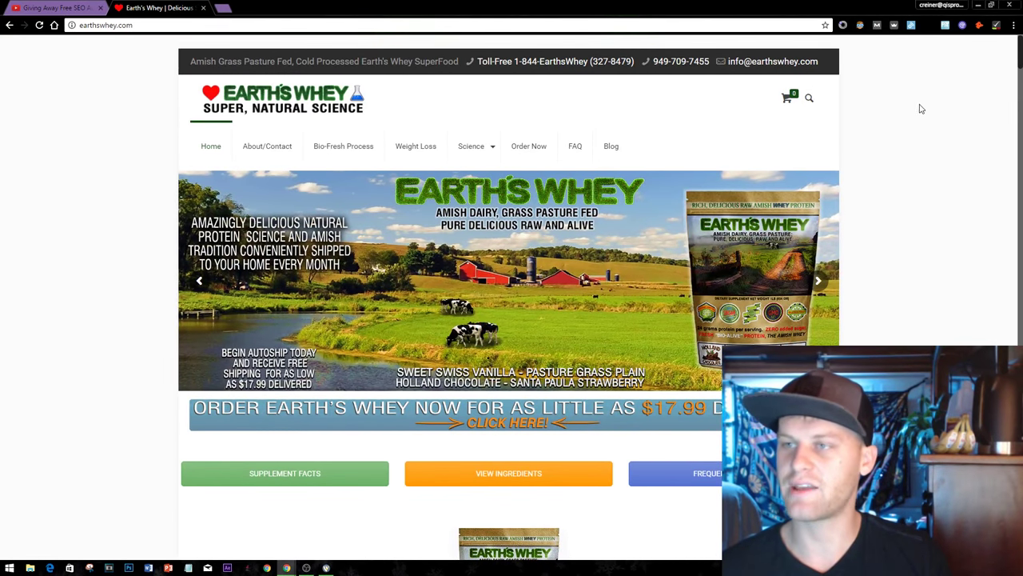
pyautogui.scroll(-5, 965, 120)
pyautogui.scroll(5, 965, 120)
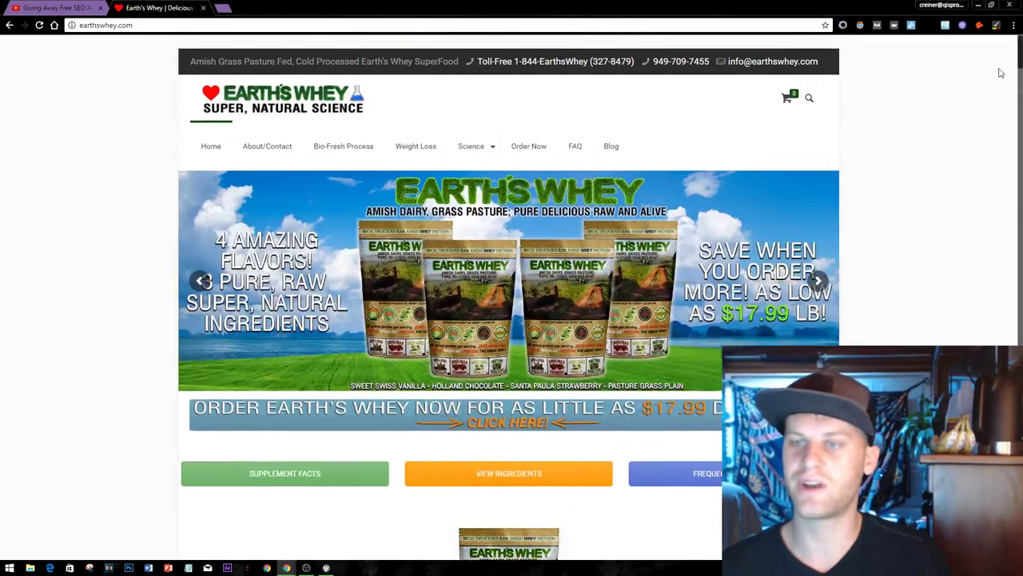
pyautogui.scroll(-4, 966, 120)
pyautogui.scroll(4, 991, 88)
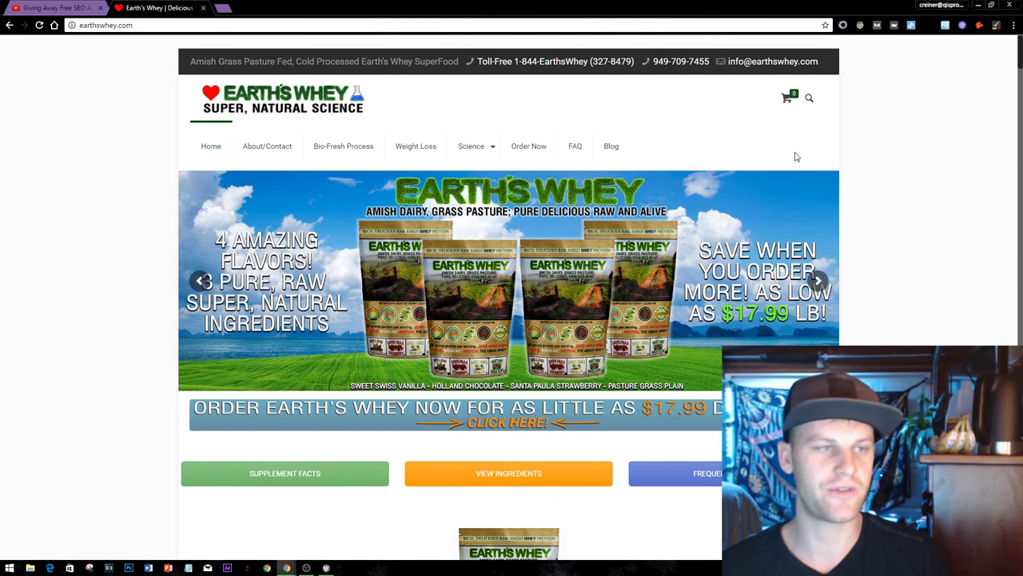
pyautogui.scroll(-4, 744, 141)
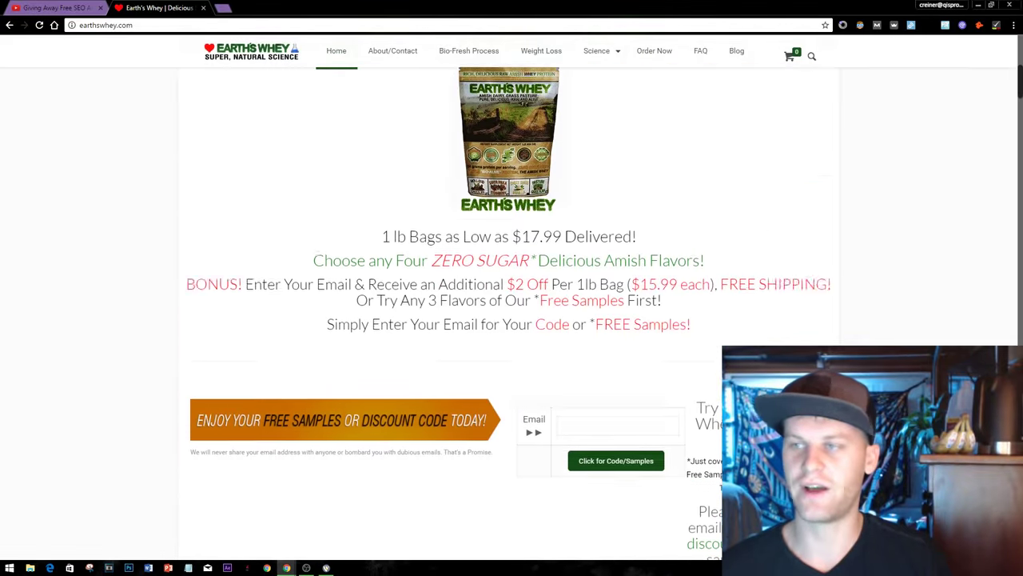
pyautogui.moveTo(1018, 99); pyautogui.dragTo(1015, 264)
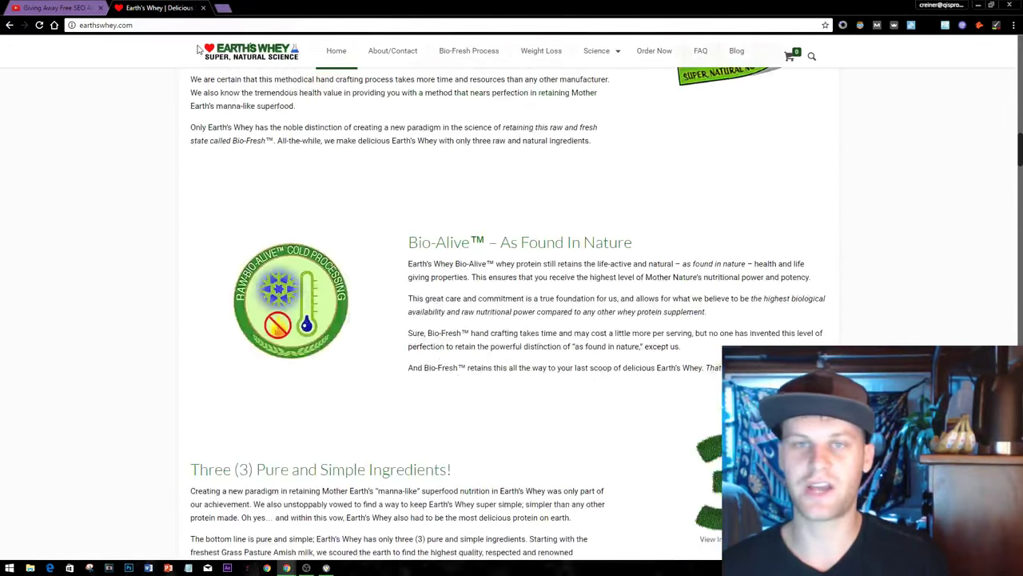
pyautogui.click(219, 7)
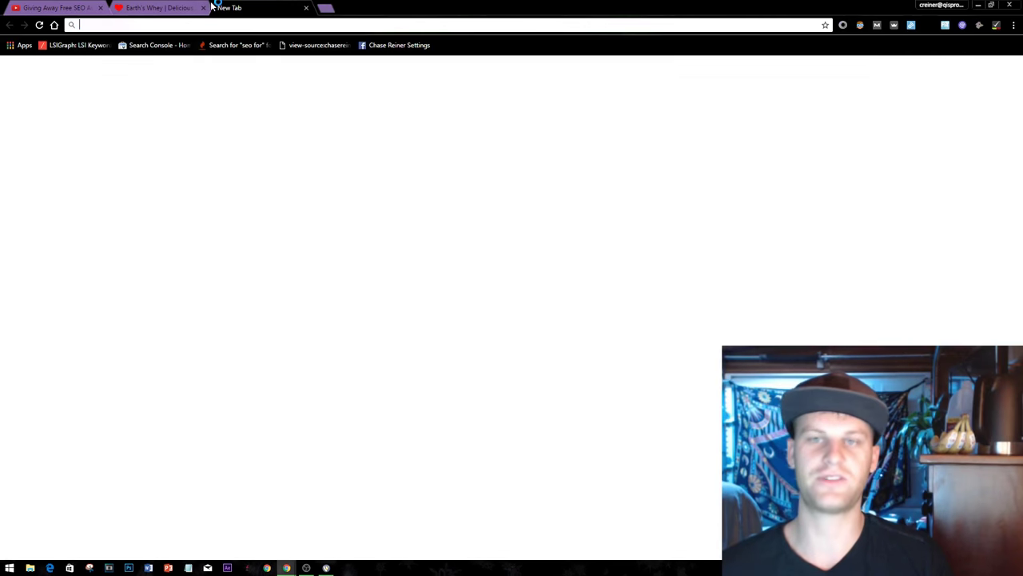
# Run a SEMrush domain overview for earthswhey.com and open its full organic keywords report
pyautogui.write('semrush.com')
pyautogui.press('Return')
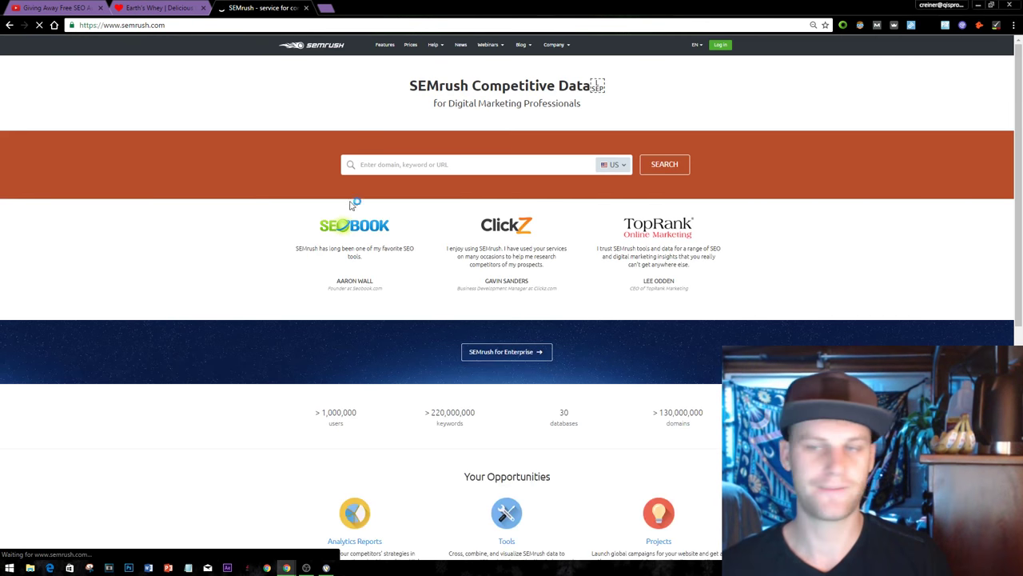
pyautogui.click(646, 165)
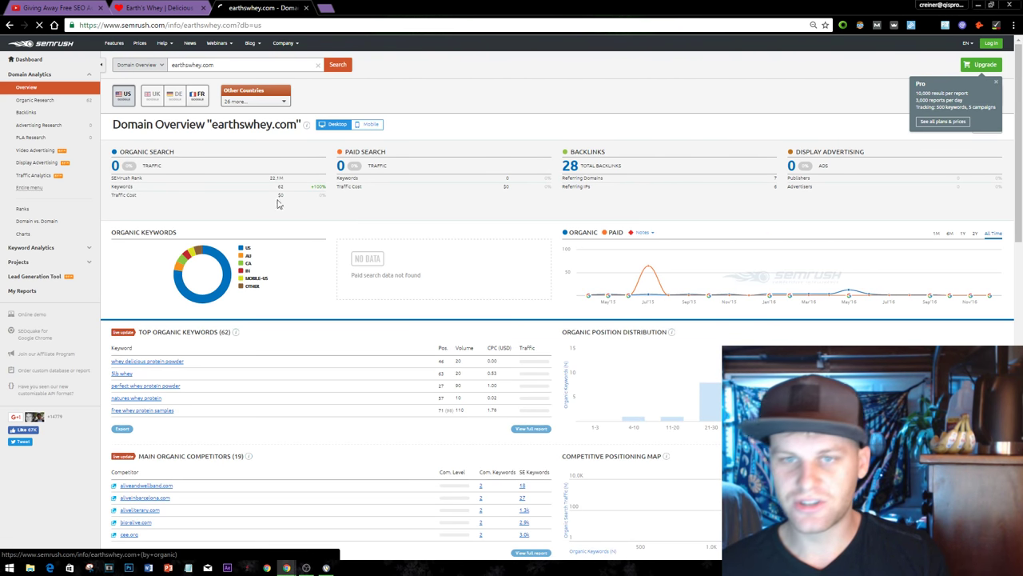
pyautogui.click(530, 429)
pyautogui.click(158, 7)
pyautogui.click(191, 24)
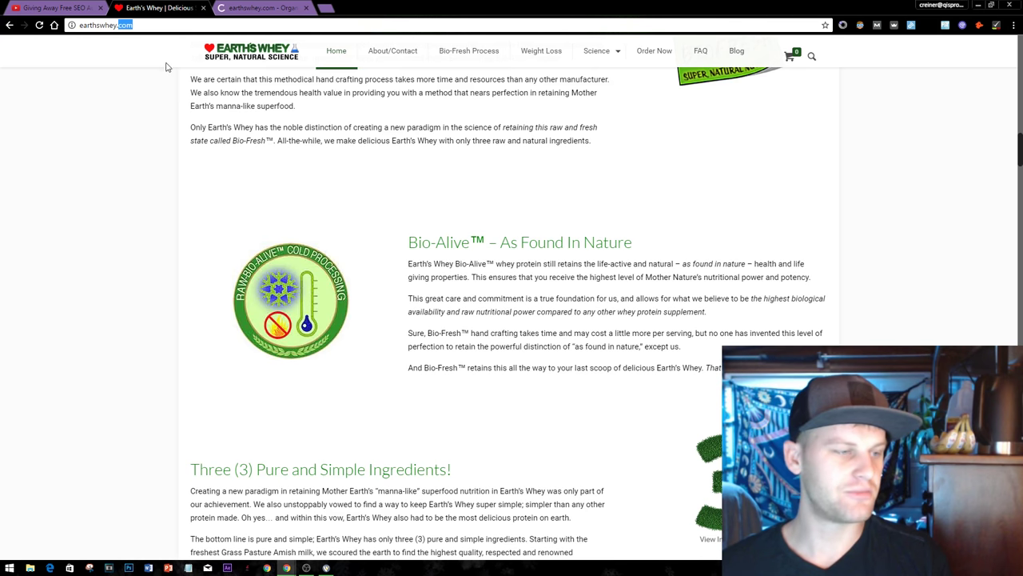
# Scroll up and down the Earth's Whey homepage, reviewing the $17.99 1 lb bag banner and free-samples email offer
pyautogui.scroll(15, 280, 218)
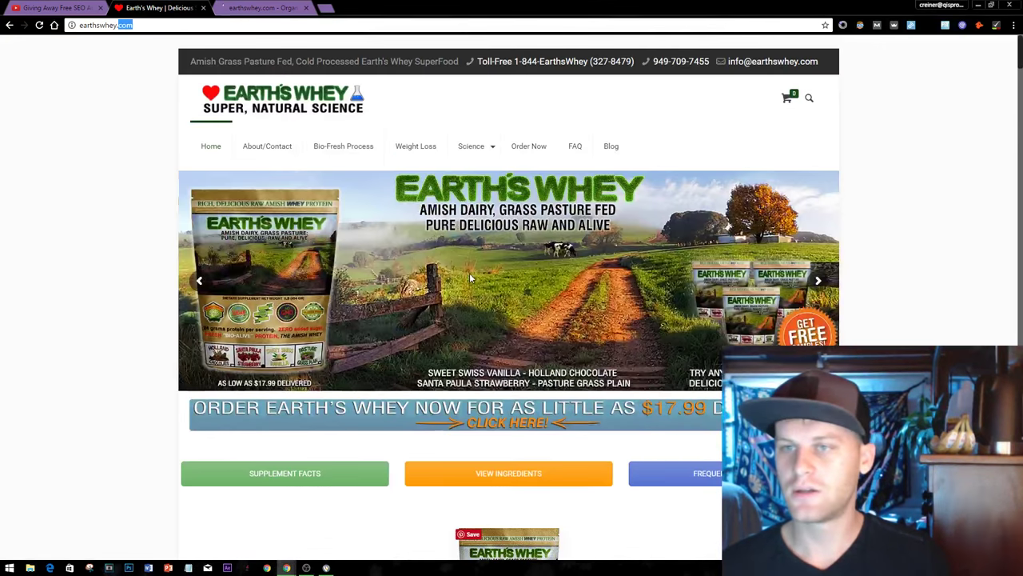
pyautogui.rightClick(133, 130)
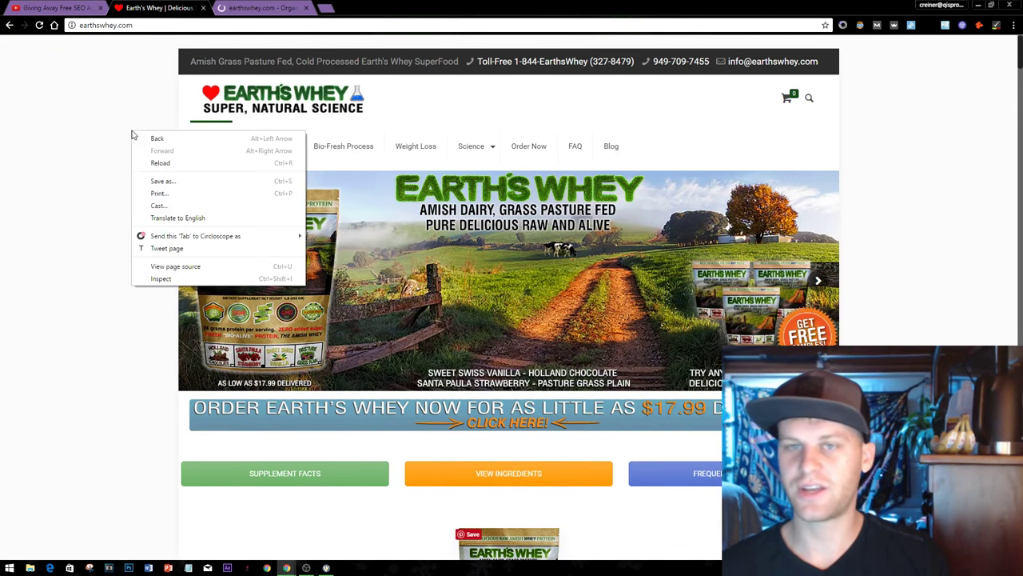
pyautogui.click(1011, 206)
pyautogui.scroll(-1, 925, 226)
pyautogui.scroll(1, 503, 274)
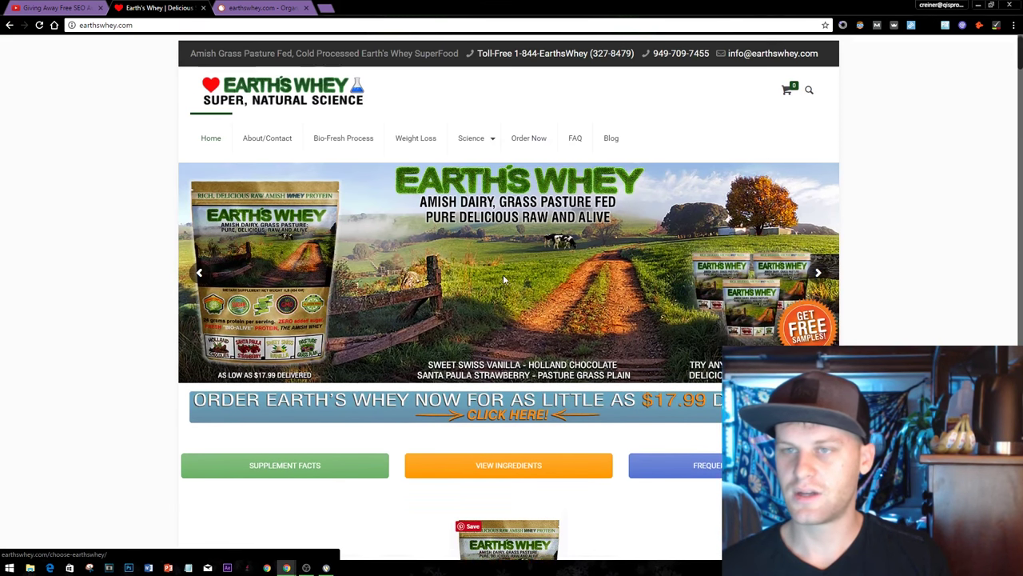
pyautogui.scroll(-2, 569, 204)
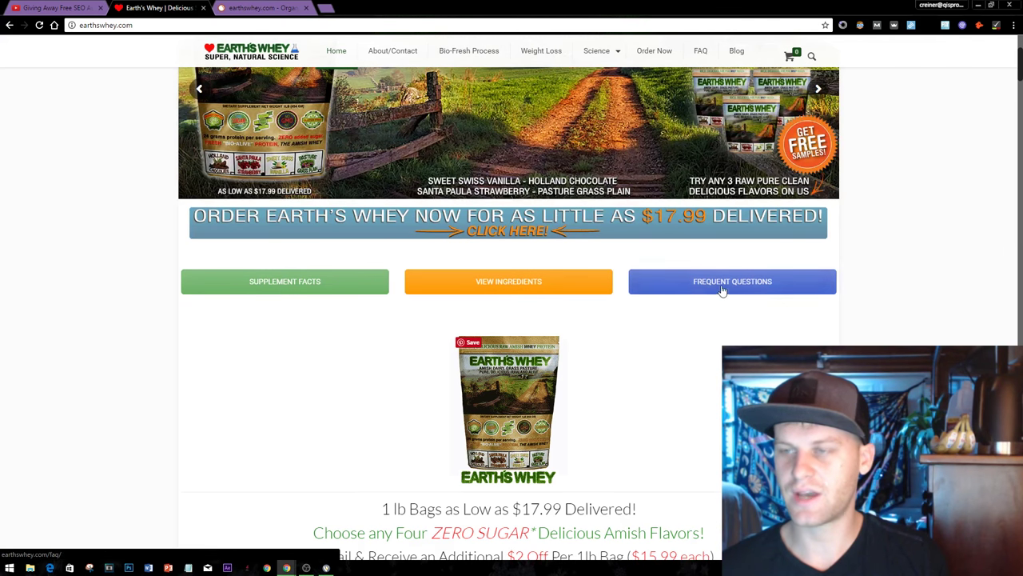
pyautogui.scroll(2, 719, 288)
pyautogui.scroll(-2, 560, 240)
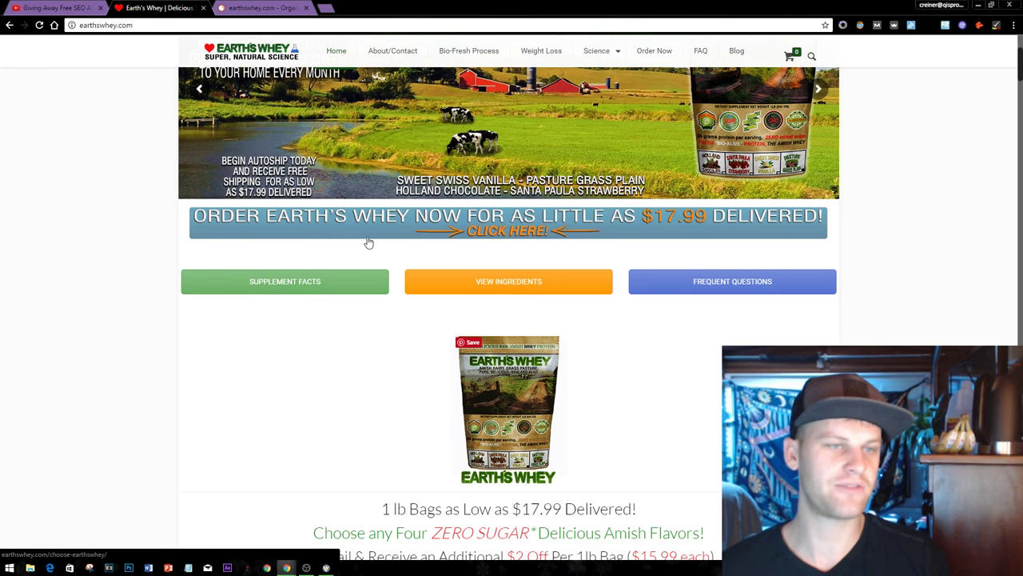
pyautogui.scroll(-7, 417, 255)
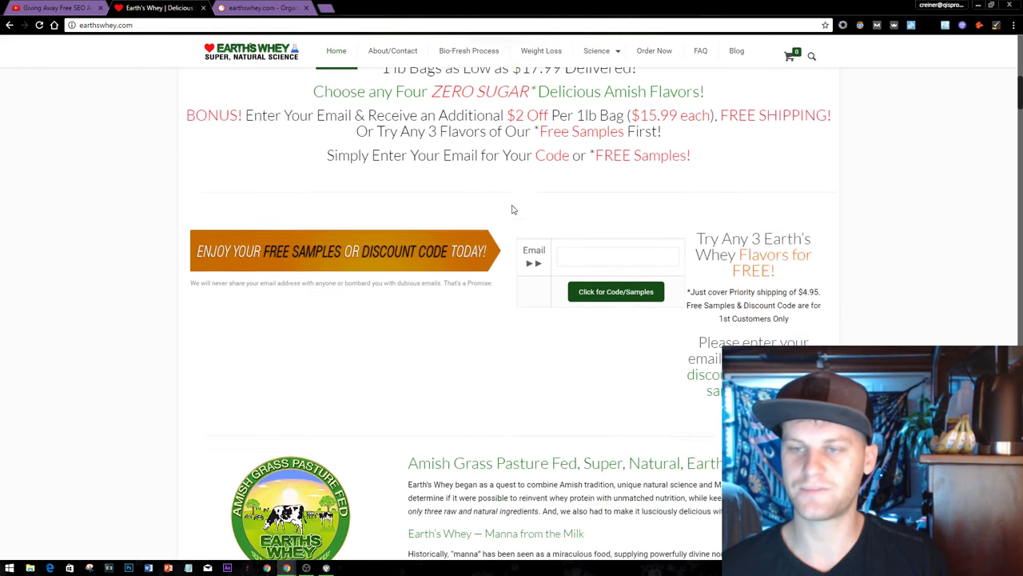
pyautogui.scroll(3, 396, 140)
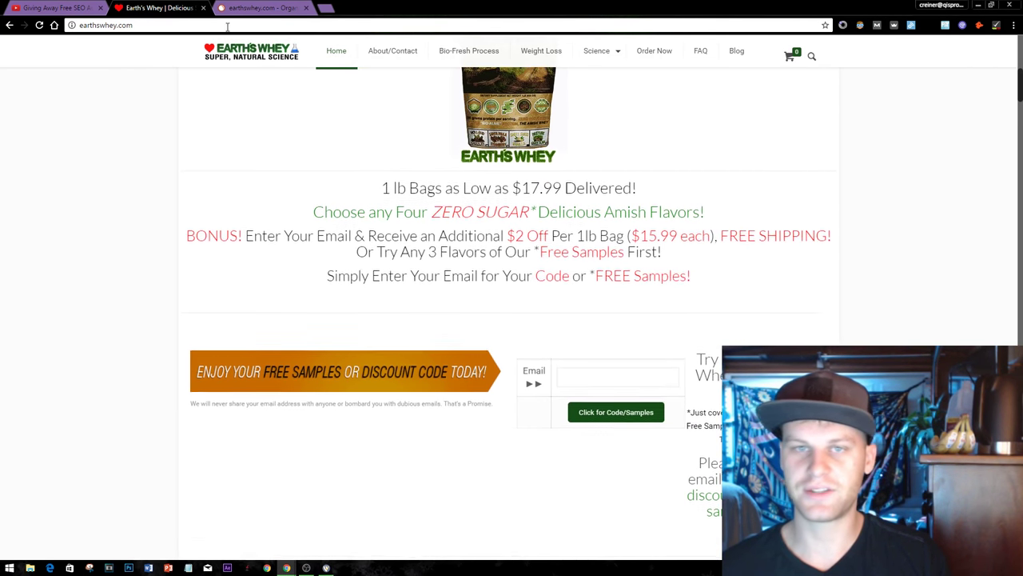
# Run a Google search for site:earthswhey.com from the address bar
pyautogui.click(83, 25)
pyautogui.hotkey('ctrl', 'c')
pyautogui.press('Home')
pyautogui.write('site:')
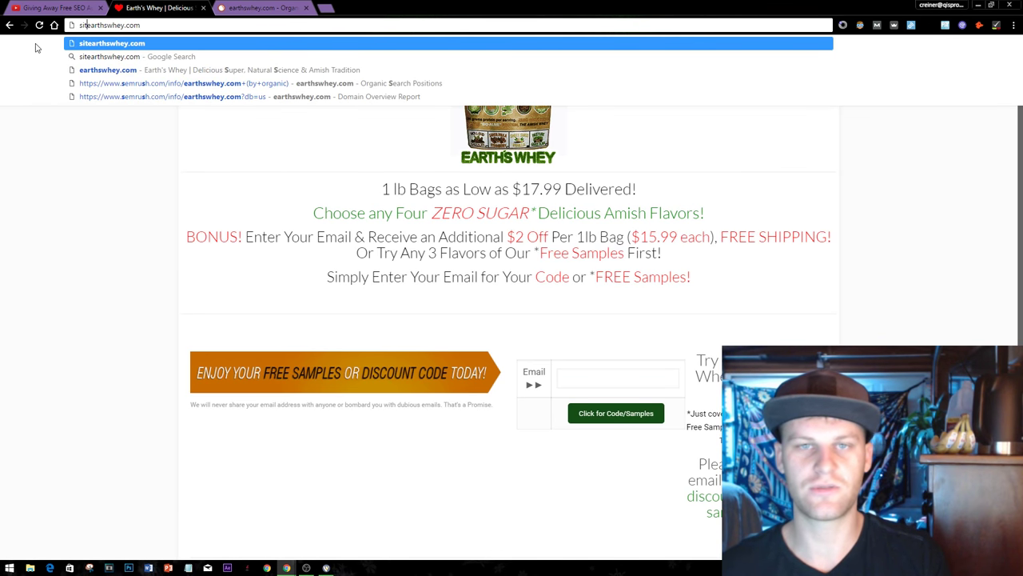
pyautogui.press('Return')
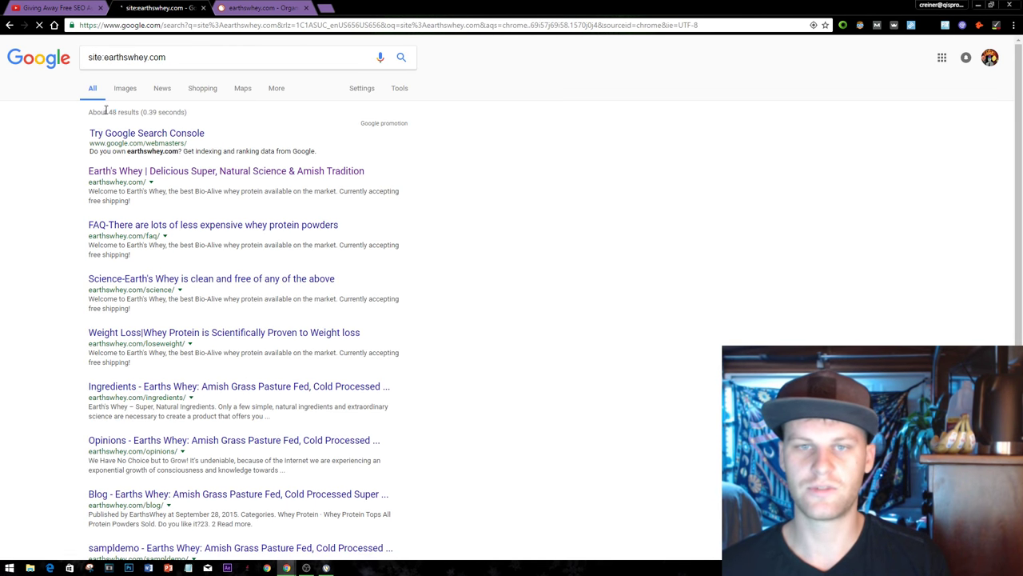
# Note the roughly 48 indexed pages, view results page 2, and start typing 'opens' in a new tab
pyautogui.moveTo(104, 112); pyautogui.dragTo(174, 113)
pyautogui.scroll(-3, 520, 183)
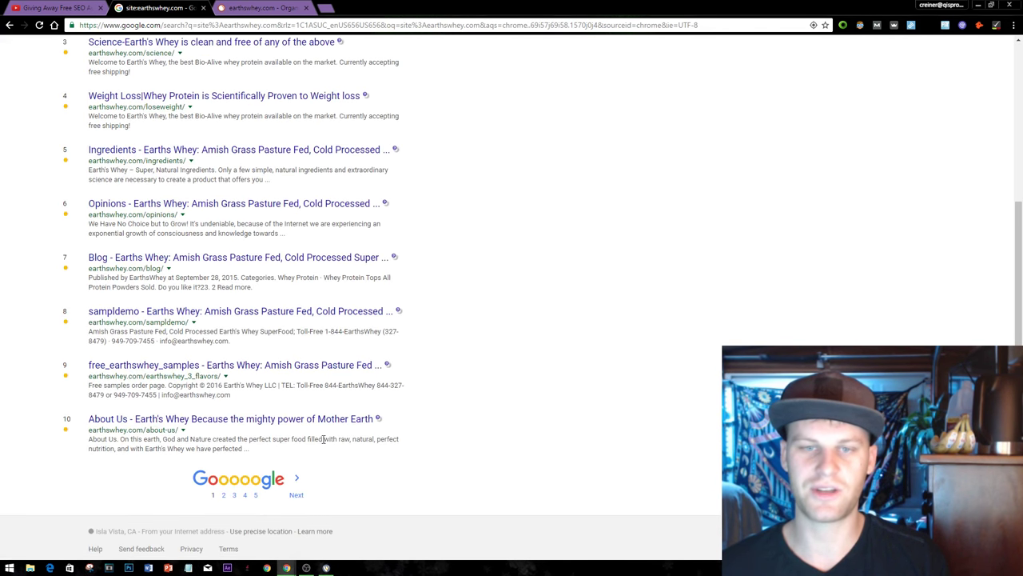
pyautogui.click(223, 494)
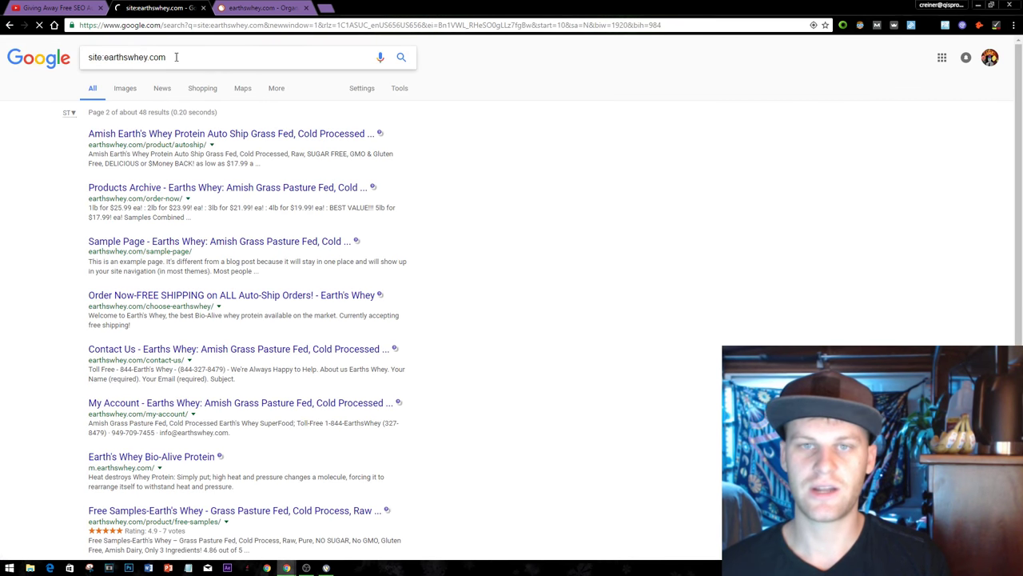
pyautogui.click(324, 8)
pyautogui.write('open')
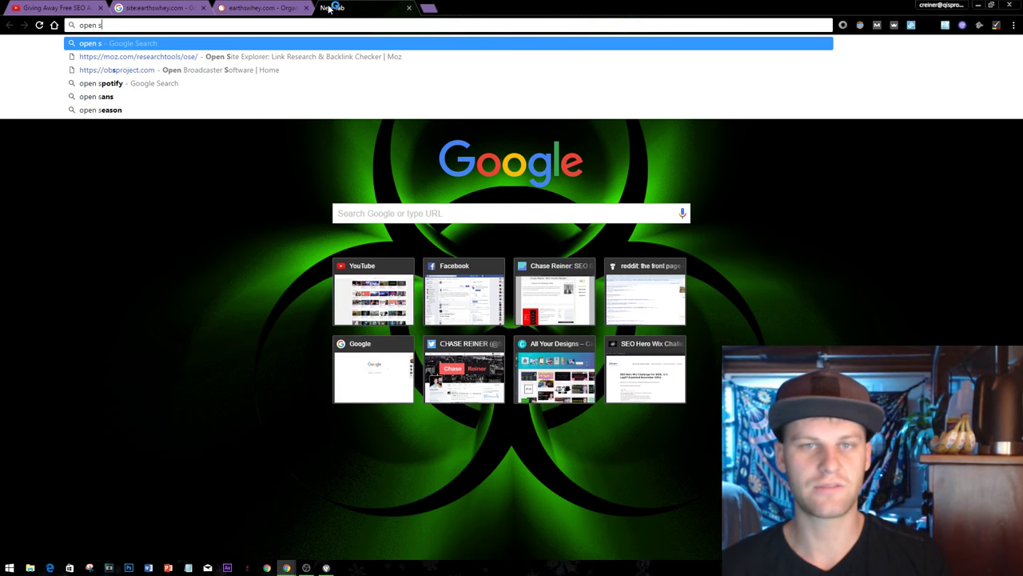
pyautogui.write('s')
# Search Google for Open Site Explorer and open the Moz result, glancing over the other tabs
pyautogui.press('Return')
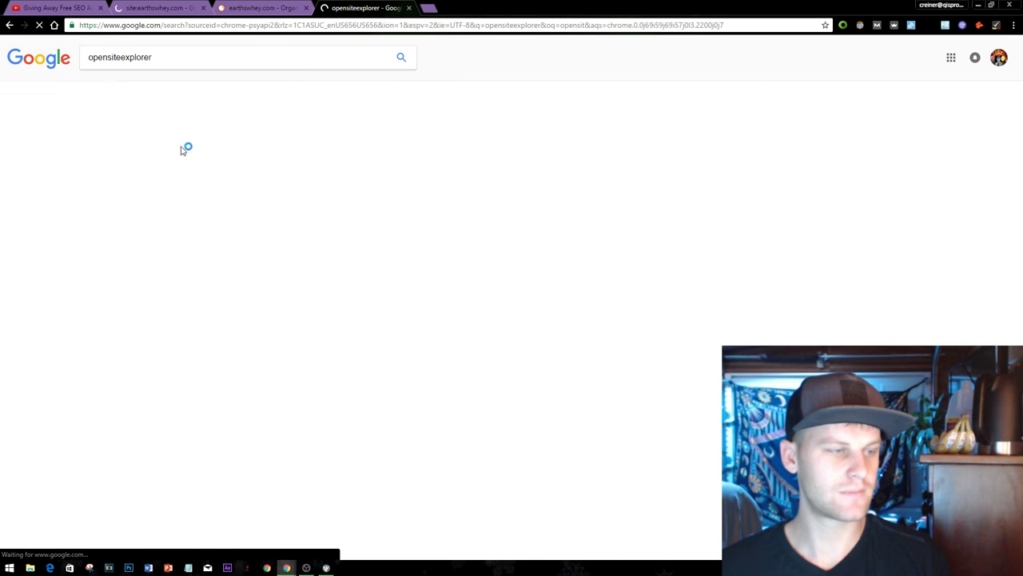
pyautogui.click(138, 262)
pyautogui.click(160, 8)
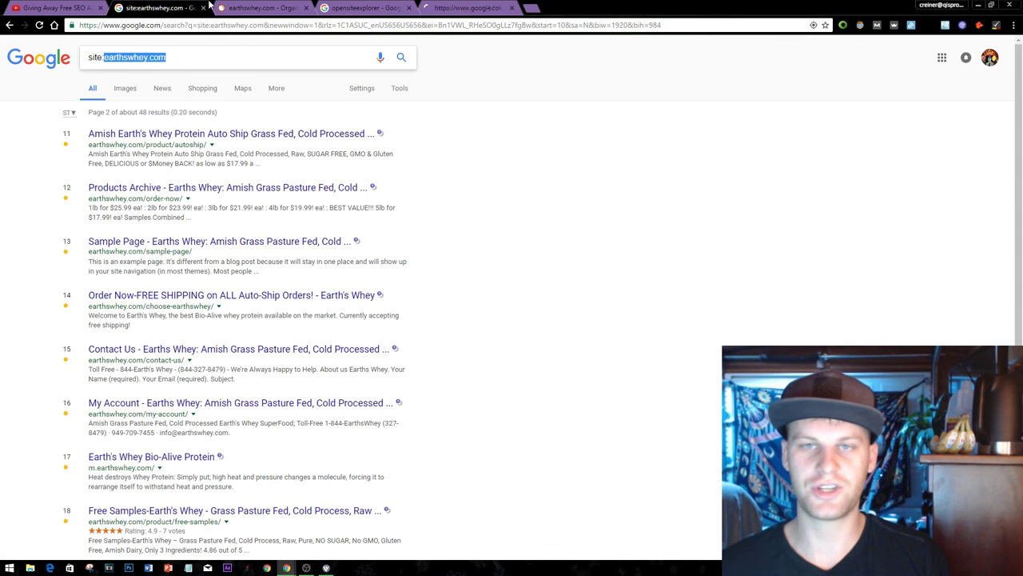
pyautogui.click(264, 8)
pyautogui.click(363, 8)
pyautogui.click(267, 6)
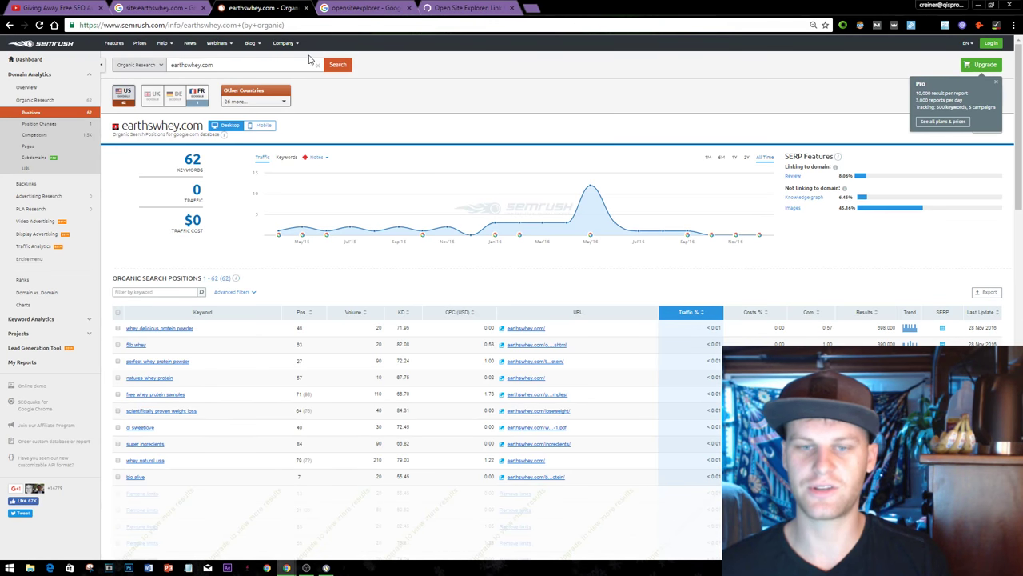
pyautogui.click(479, 8)
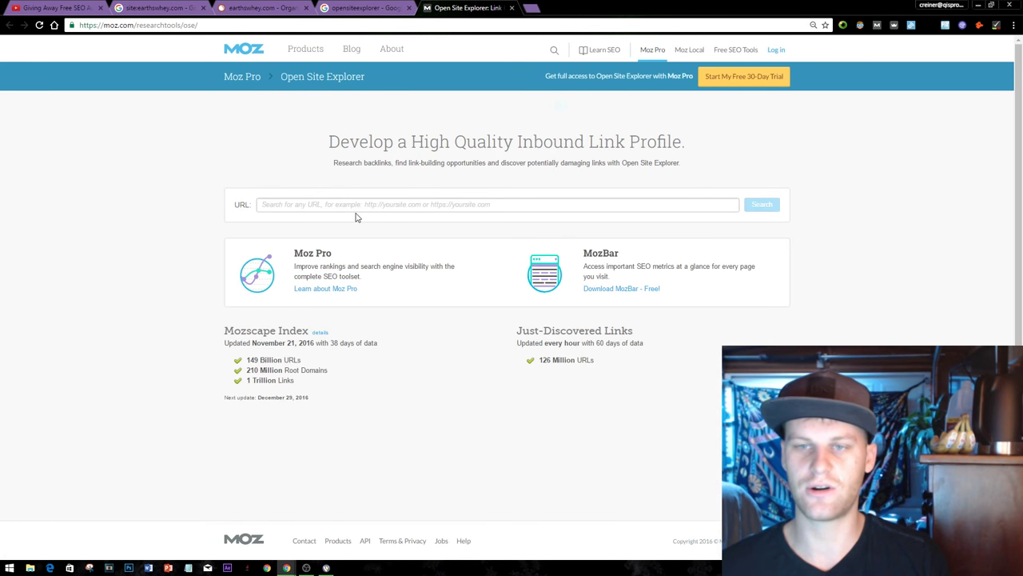
# Analyse earthswhey.com in Moz Open Site Explorer: Domain Authority 19, Page Authority 32
pyautogui.hotkey('ctrl', 'v')
pyautogui.click(762, 210)
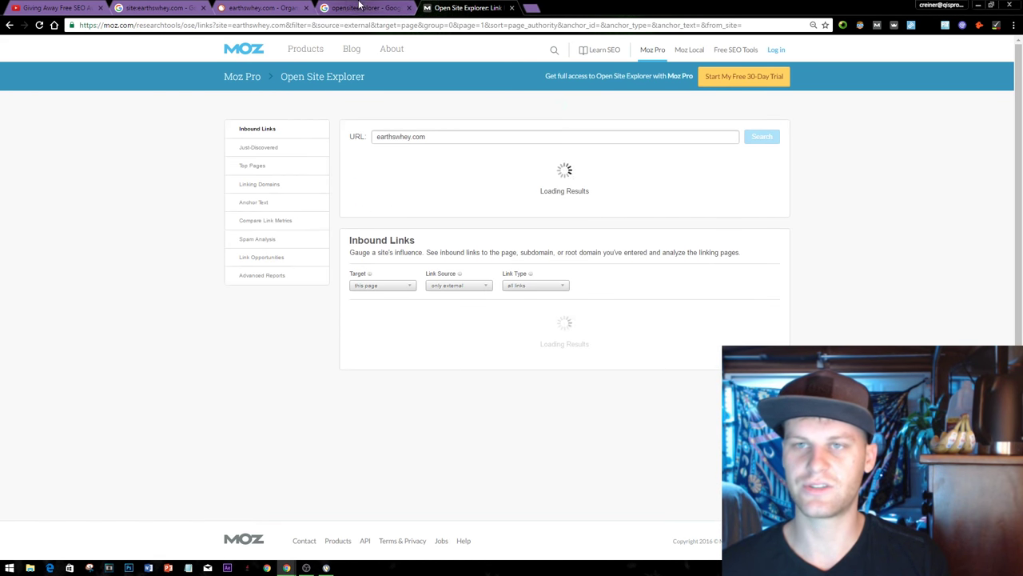
pyautogui.click(364, 8)
pyautogui.click(264, 8)
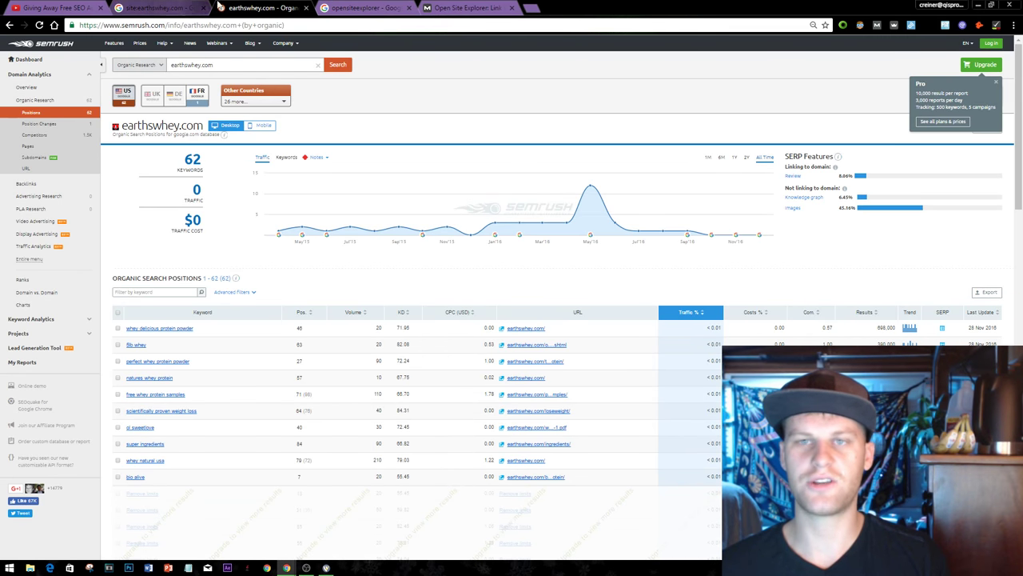
pyautogui.click(352, 8)
pyautogui.click(171, 8)
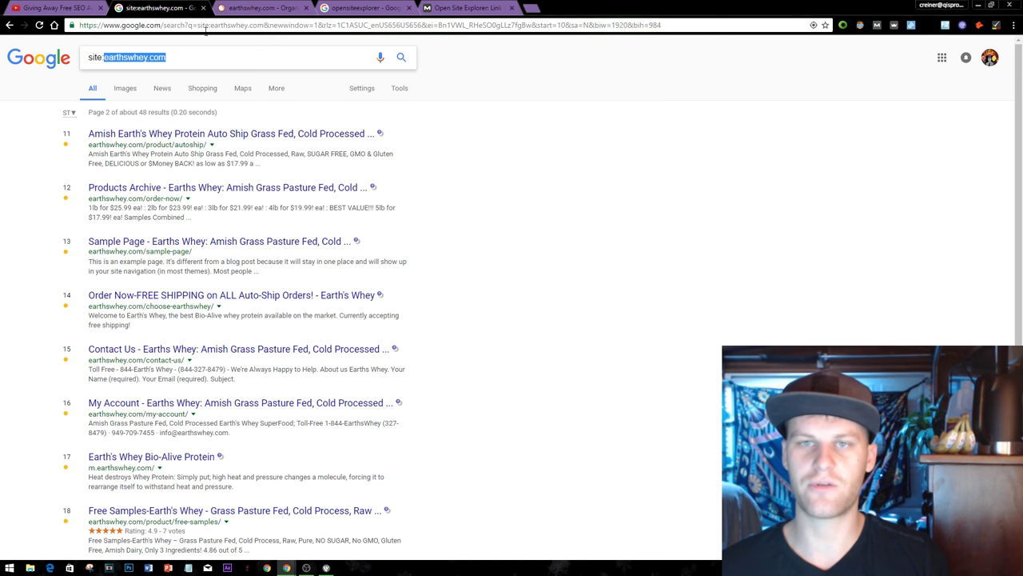
pyautogui.click(256, 9)
pyautogui.click(469, 8)
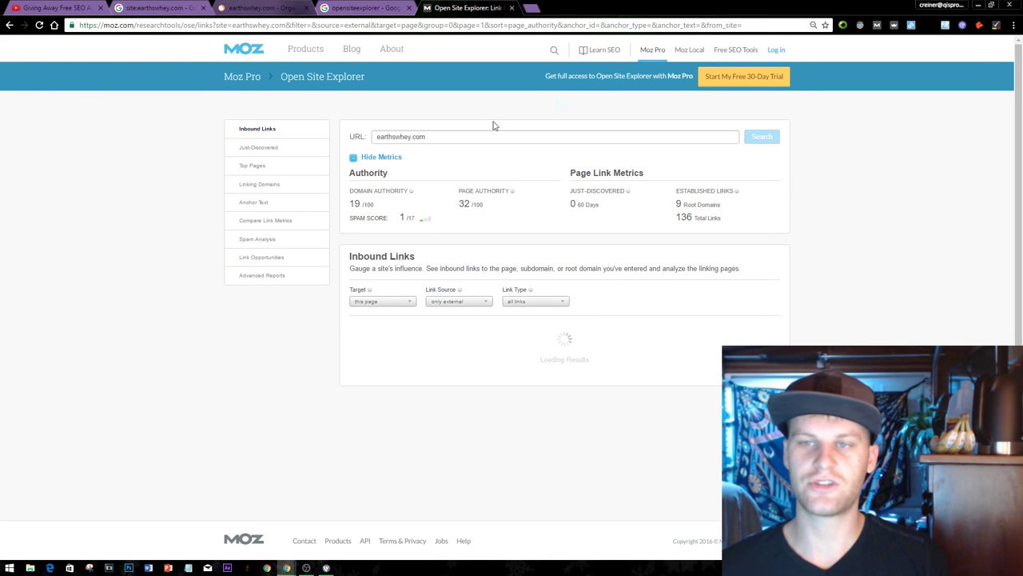
pyautogui.click(454, 132)
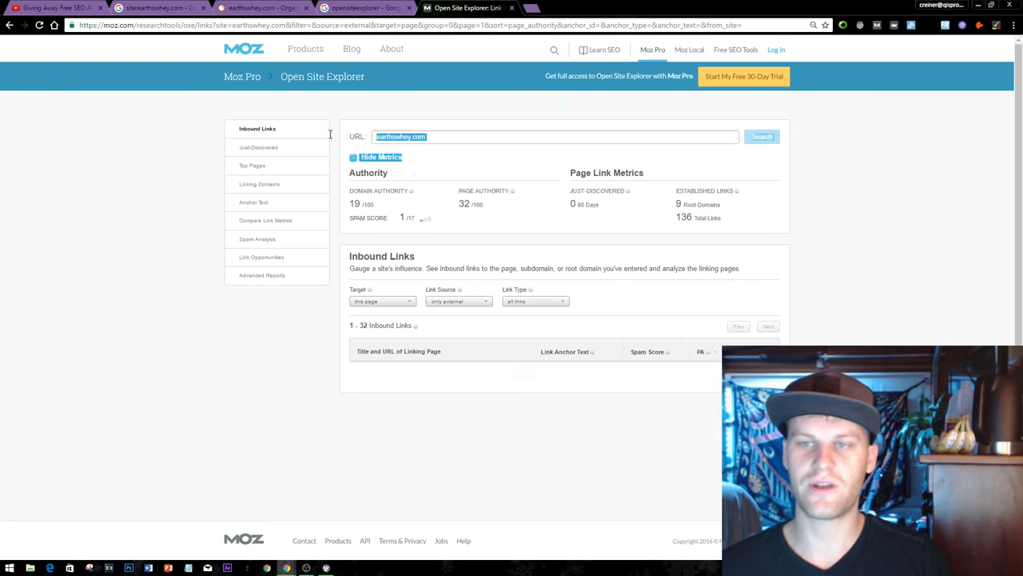
# Load the Copyscape site in a new tab
pyautogui.click(531, 8)
pyautogui.write('copy')
pyautogui.press('Return')
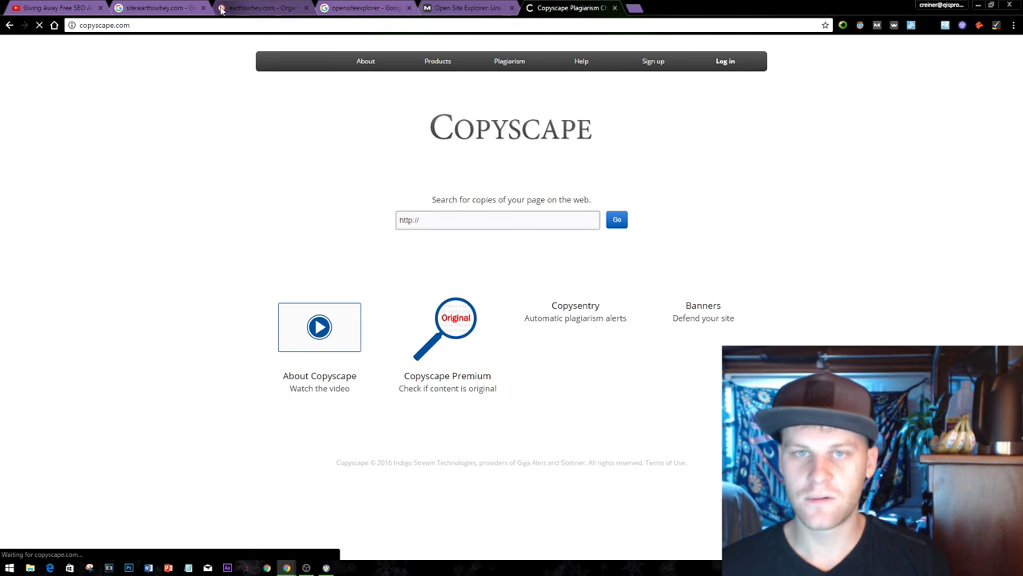
# Drop the site: operator to search plain earthswhey.com, about 345 results, and open the homepage result
pyautogui.click(180, 8)
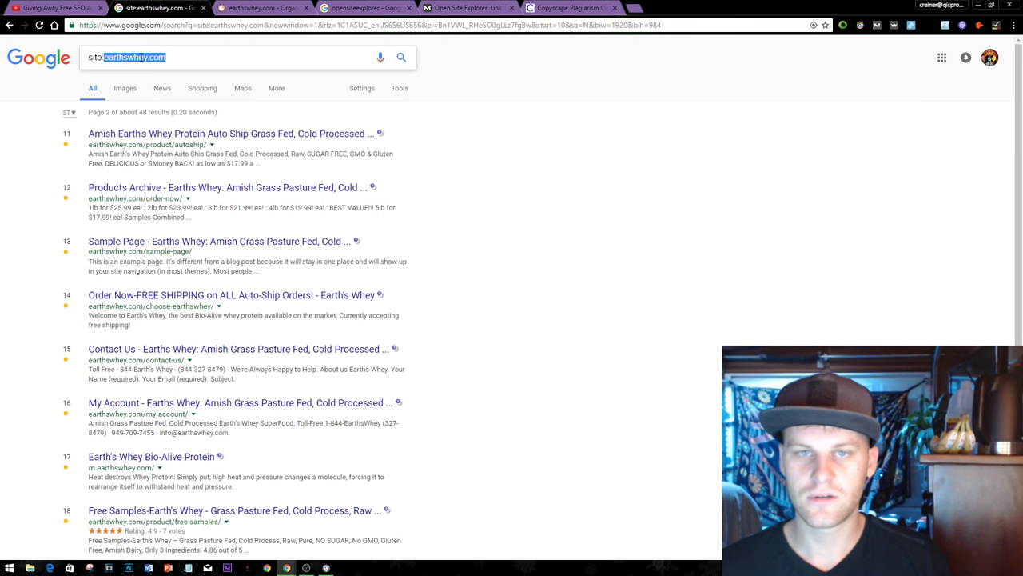
pyautogui.moveTo(103, 57); pyautogui.dragTo(86, 58)
pyautogui.press('BackSpace')
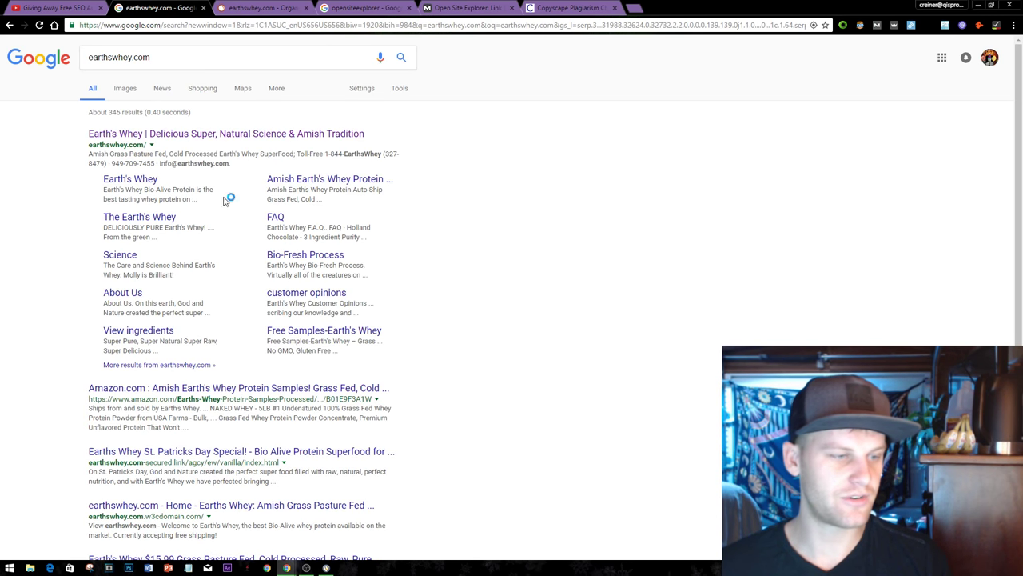
pyautogui.click(201, 137)
pyautogui.hotkey('ctrl', '9')
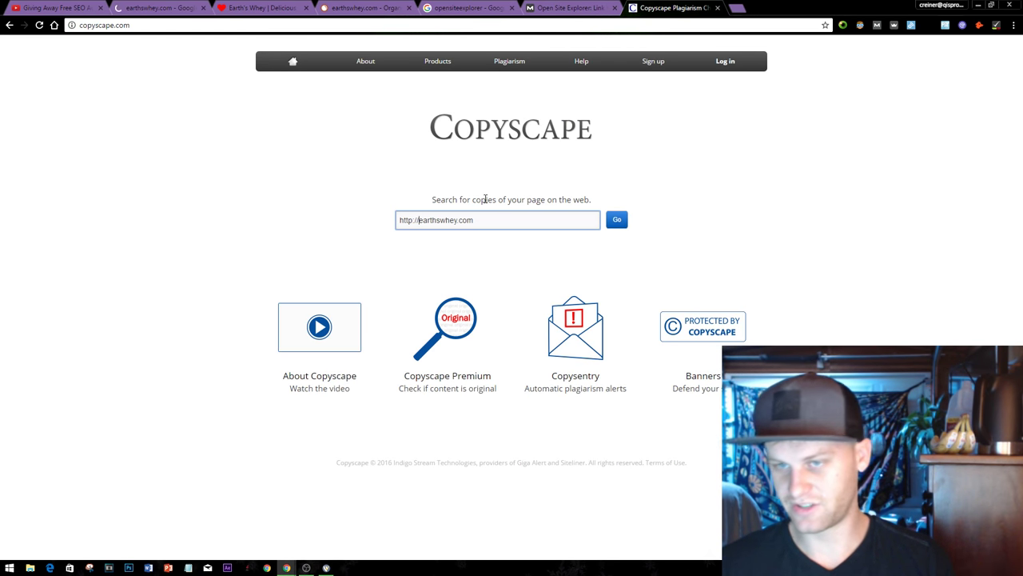
pyautogui.press('Return')
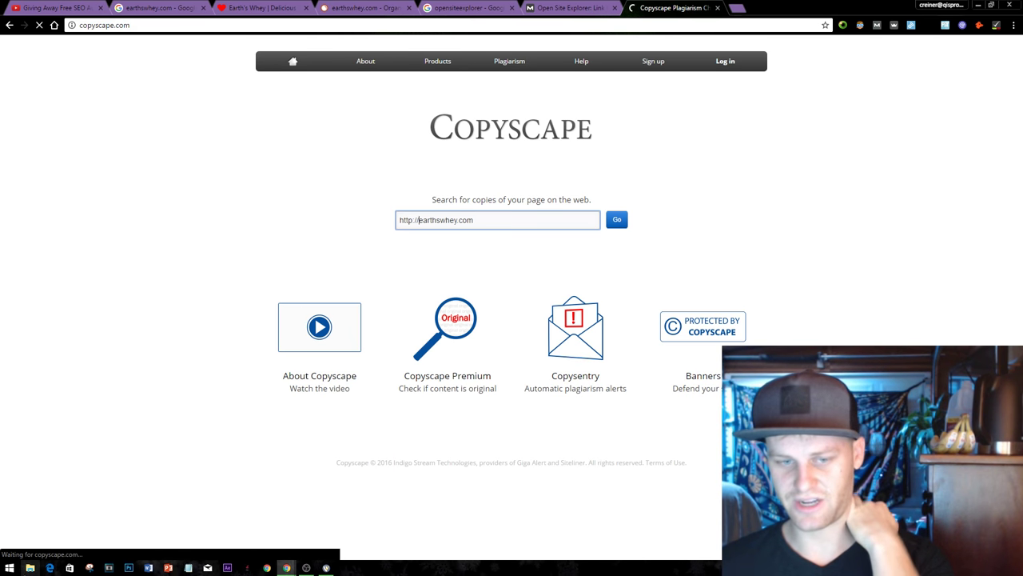
pyautogui.click(619, 226)
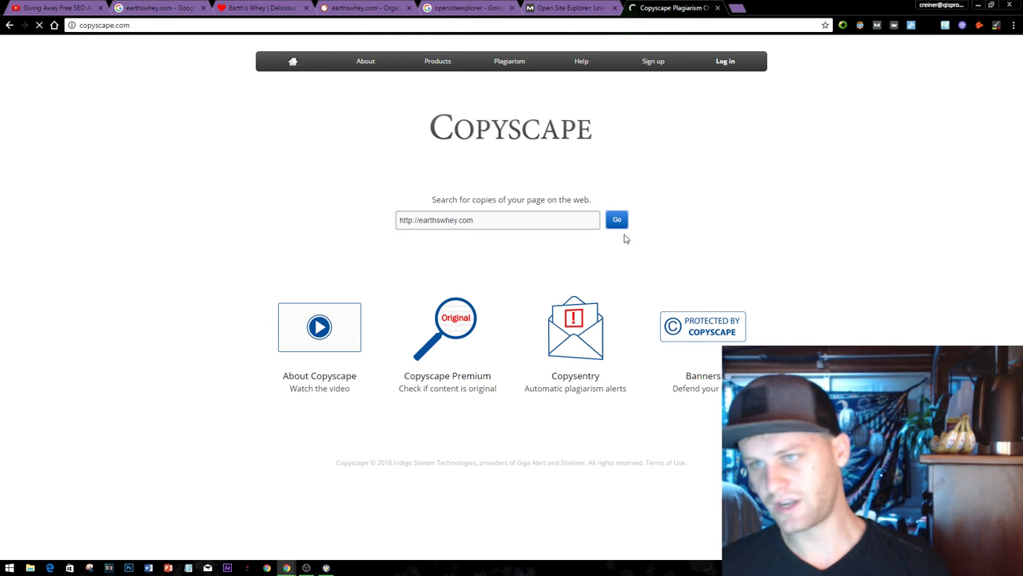
pyautogui.press('super')
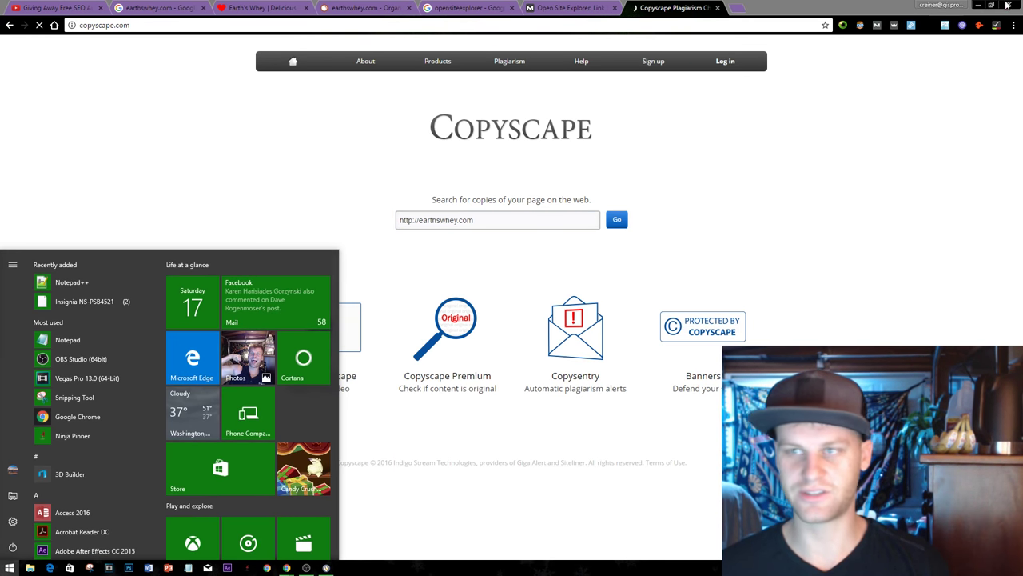
# Close the Start menu, restore the Chrome window and drag it down-right to expose the desktop
pyautogui.click(992, 5)
pyautogui.click(993, 5)
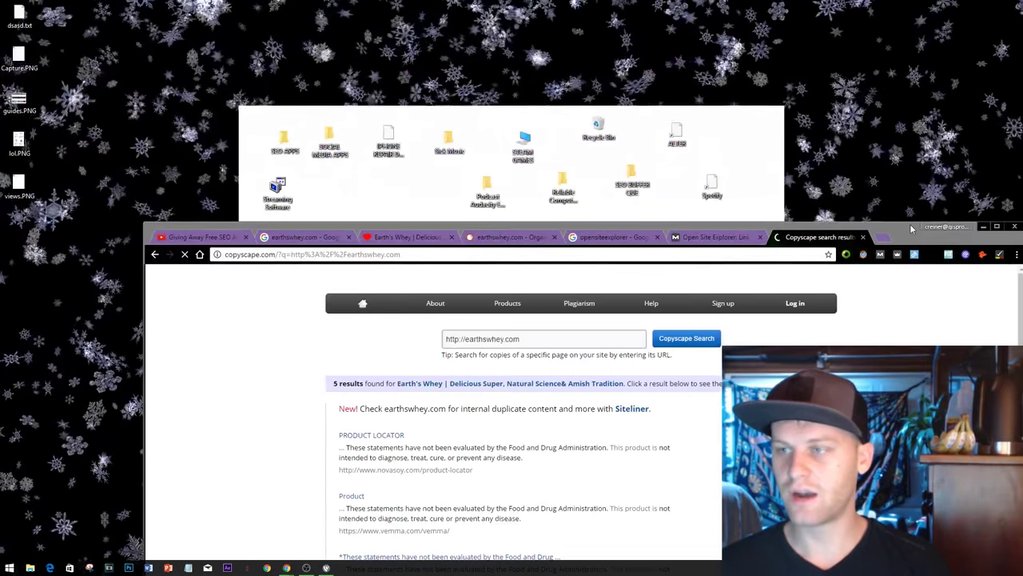
pyautogui.moveTo(912, 229); pyautogui.dragTo(926, 326)
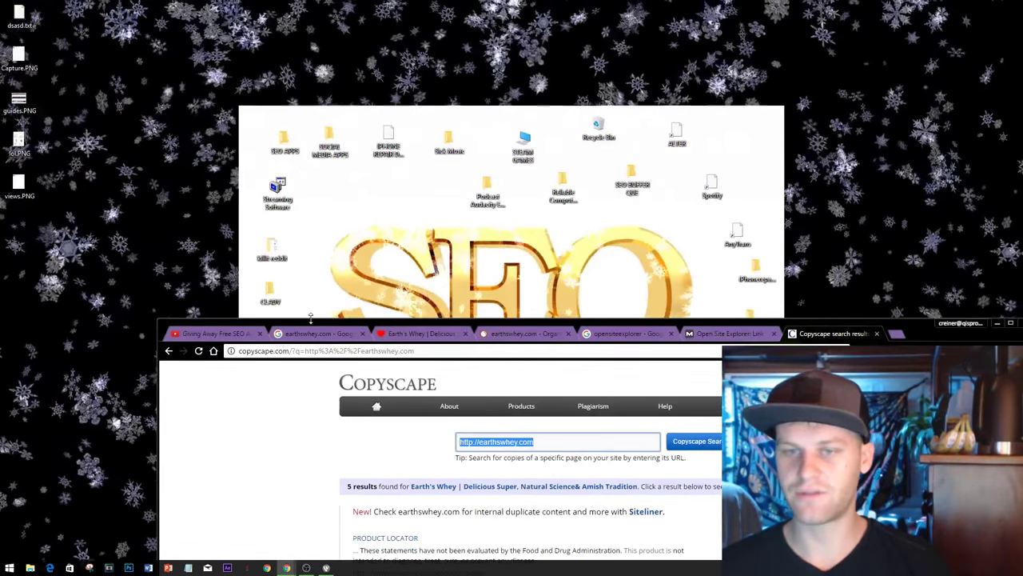
pyautogui.moveTo(311, 317); pyautogui.dragTo(371, 519)
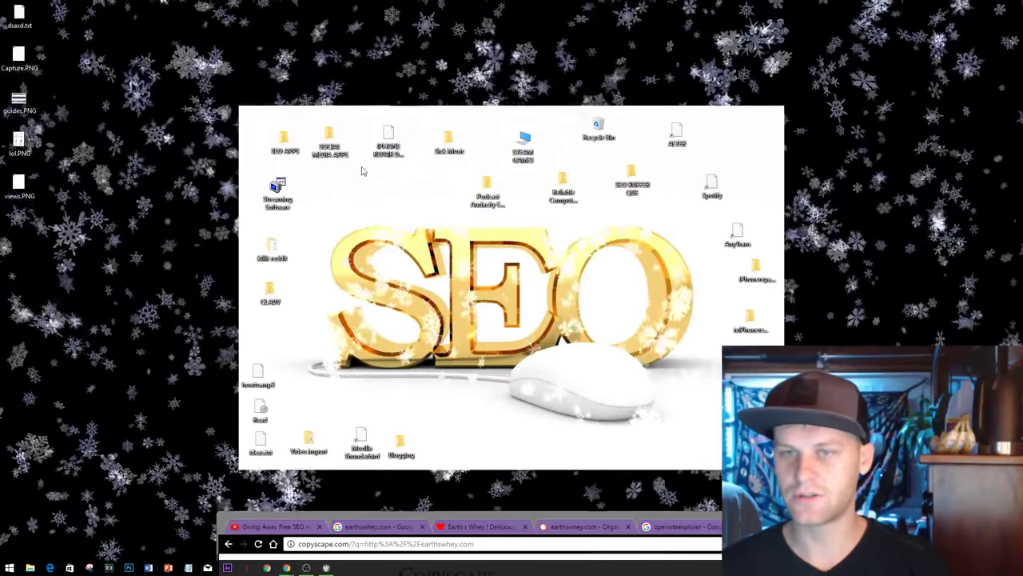
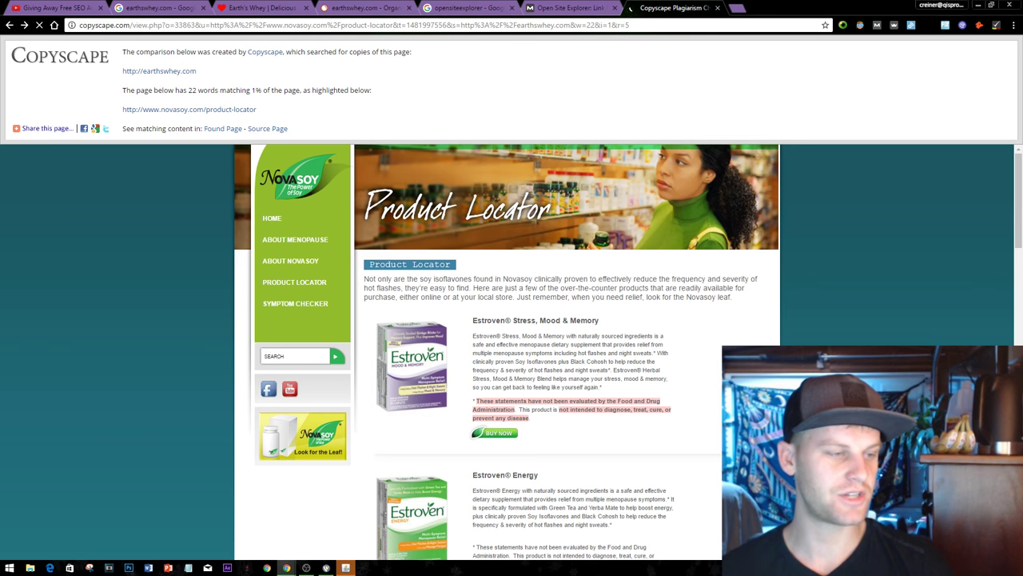
# Back in Copyscape results, open the antiagingresearch.com commitment page comparison showing 44 matching words
pyautogui.hotkey('alt', 'Left')
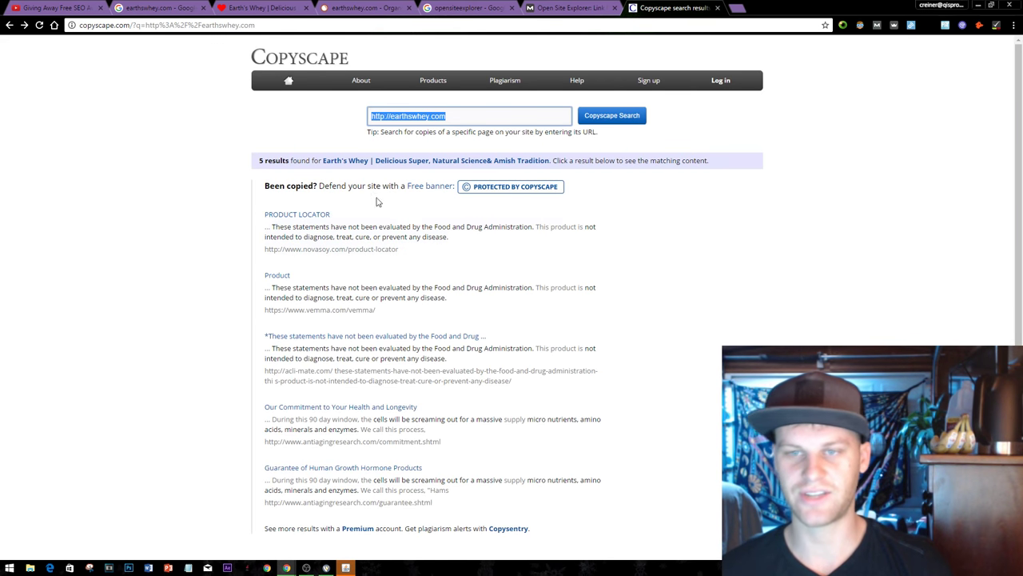
pyautogui.scroll(-1, 388, 176)
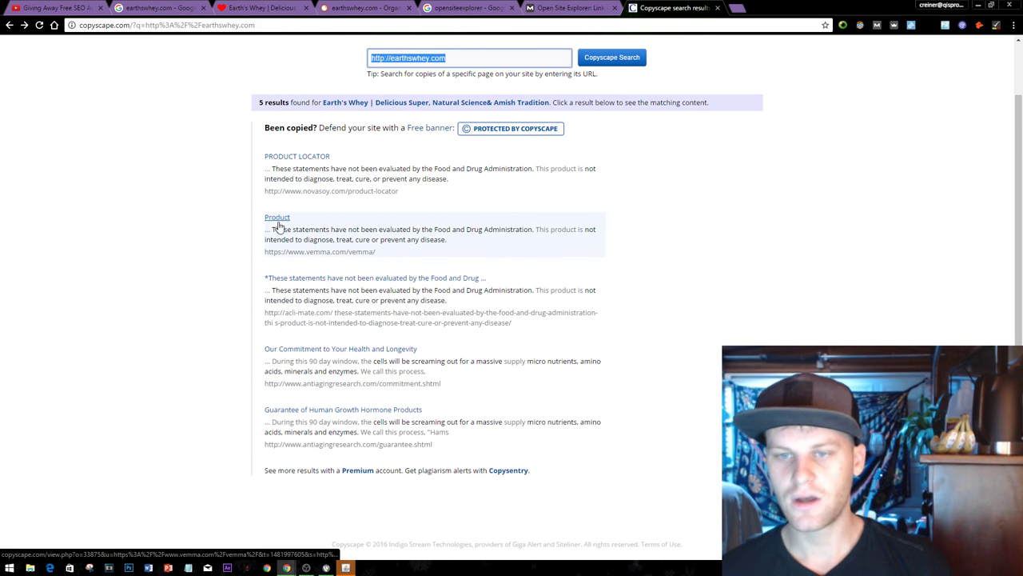
pyautogui.click(288, 348)
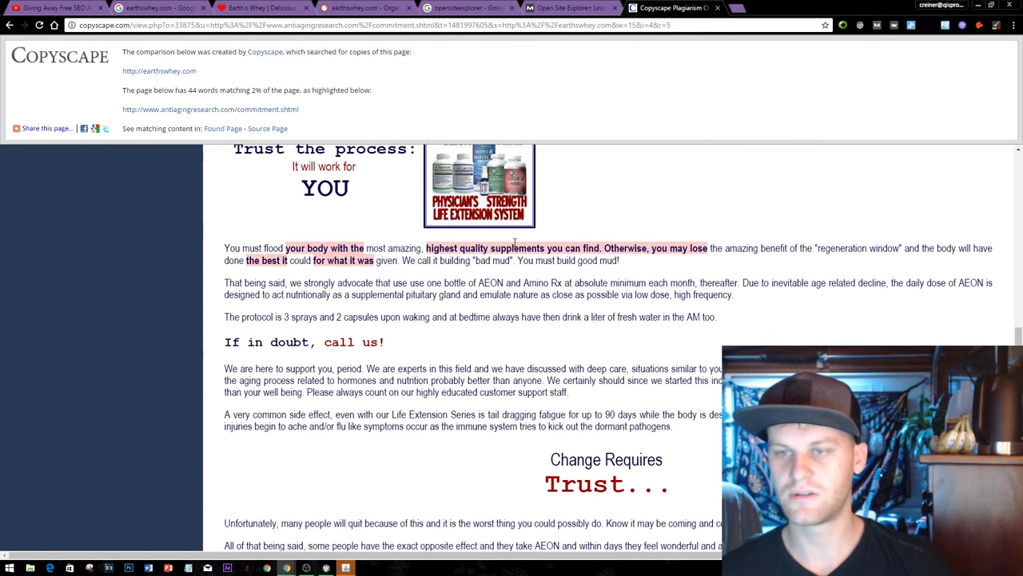
pyautogui.scroll(3, 462, 344)
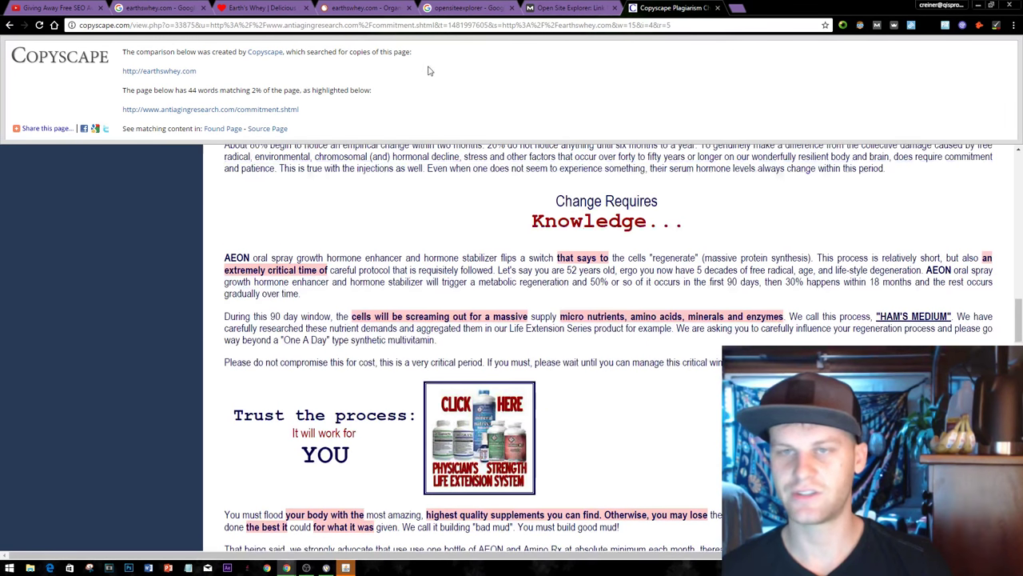
# Close Copyscape and return to the Moz earthswhey.com inbound links report
pyautogui.click(718, 8)
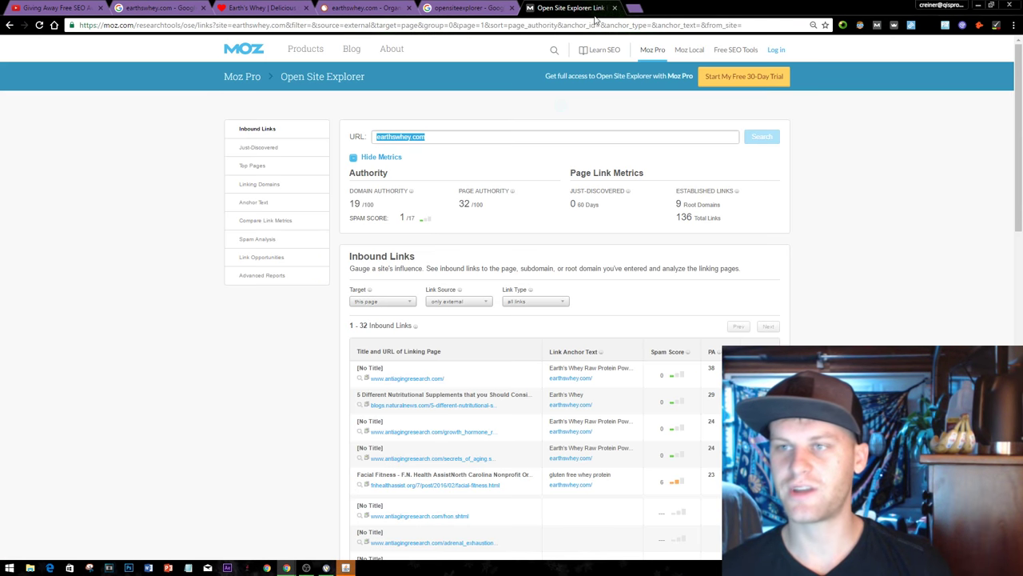
pyautogui.scroll(-2, 470, 223)
pyautogui.scroll(2, 460, 264)
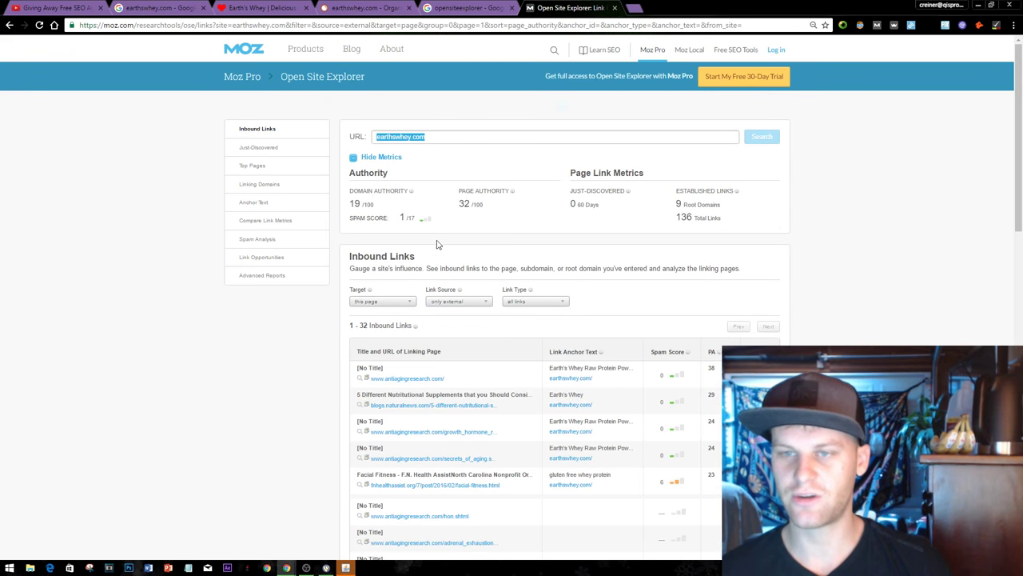
pyautogui.moveTo(426, 226)
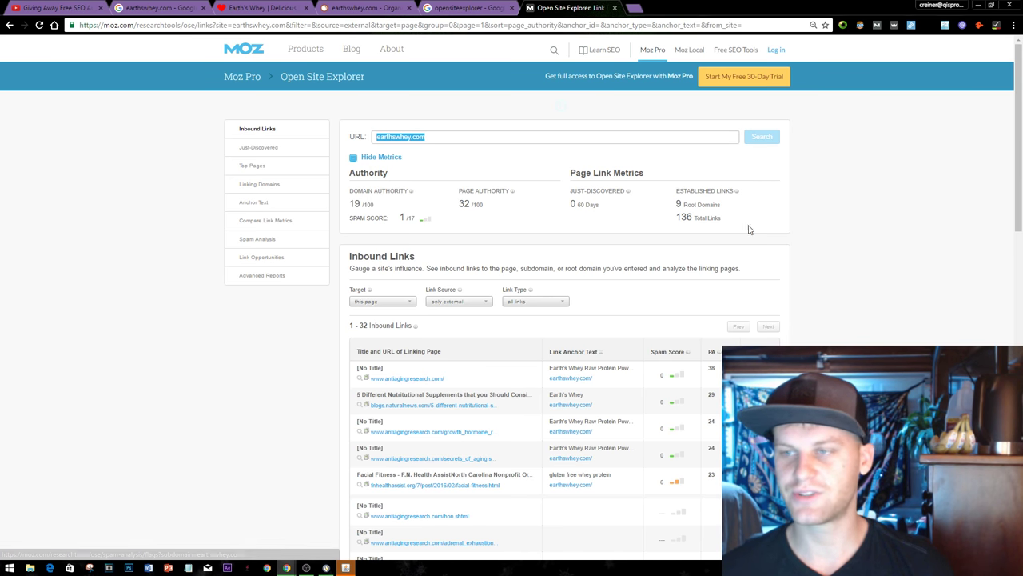
pyautogui.scroll(-2, 375, 205)
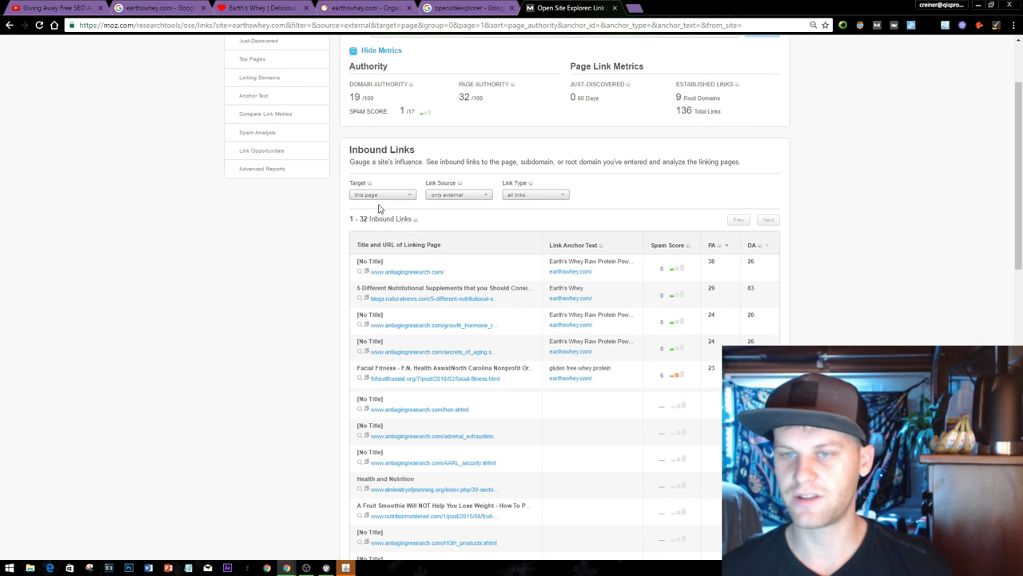
# Set the Link Source filter to 'all pages', expanding the list to 50 inbound links
pyautogui.click(382, 196)
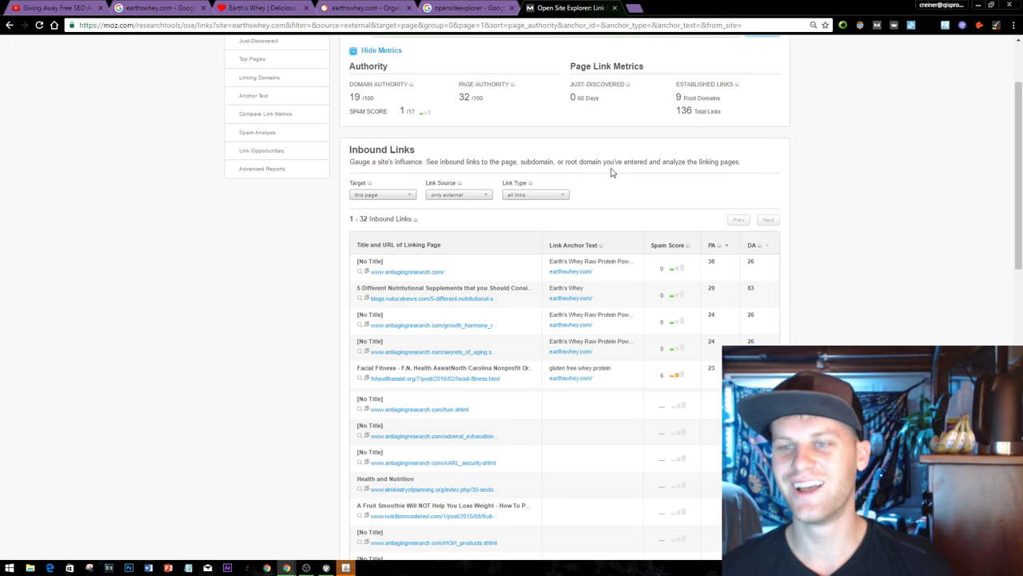
pyautogui.scroll(2, 611, 172)
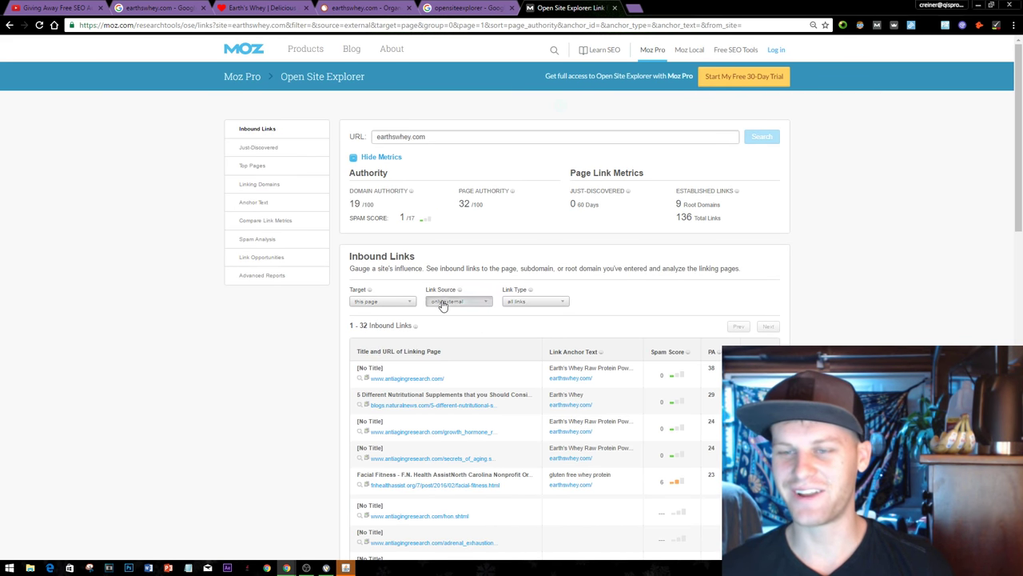
pyautogui.click(475, 302)
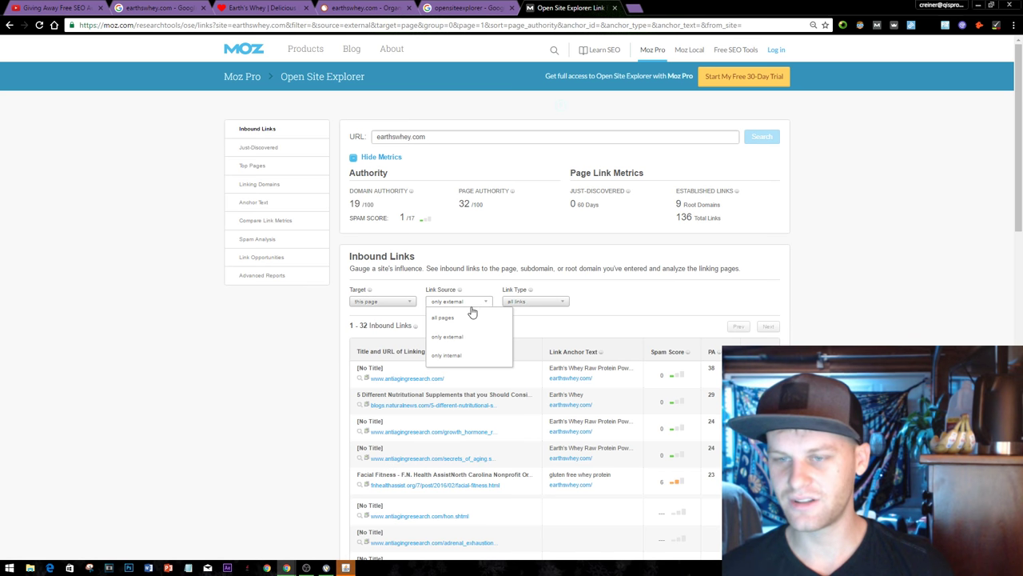
pyautogui.click(468, 320)
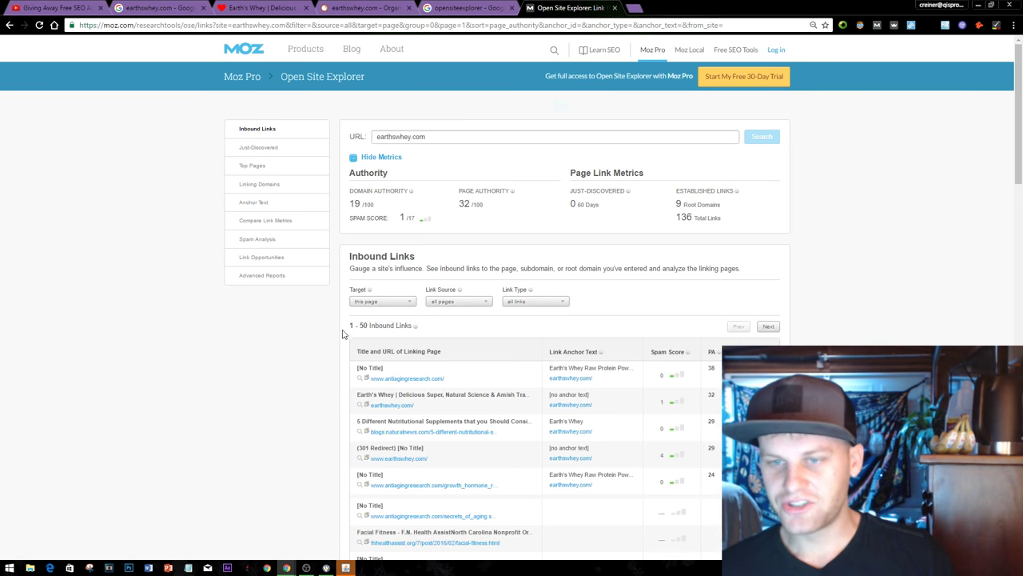
pyautogui.scroll(-3, 342, 334)
pyautogui.scroll(3, 327, 347)
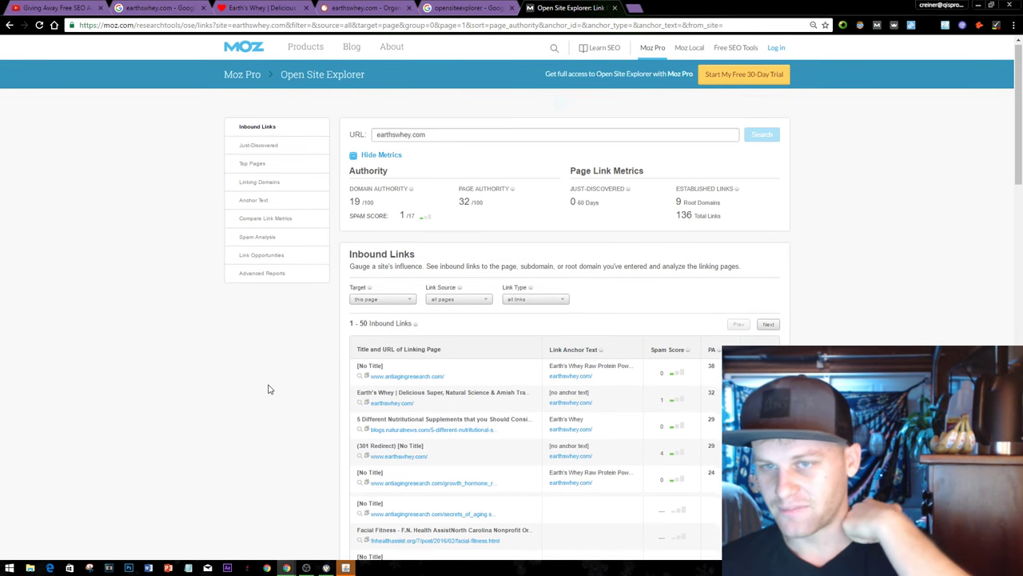
pyautogui.scroll(-2, 269, 390)
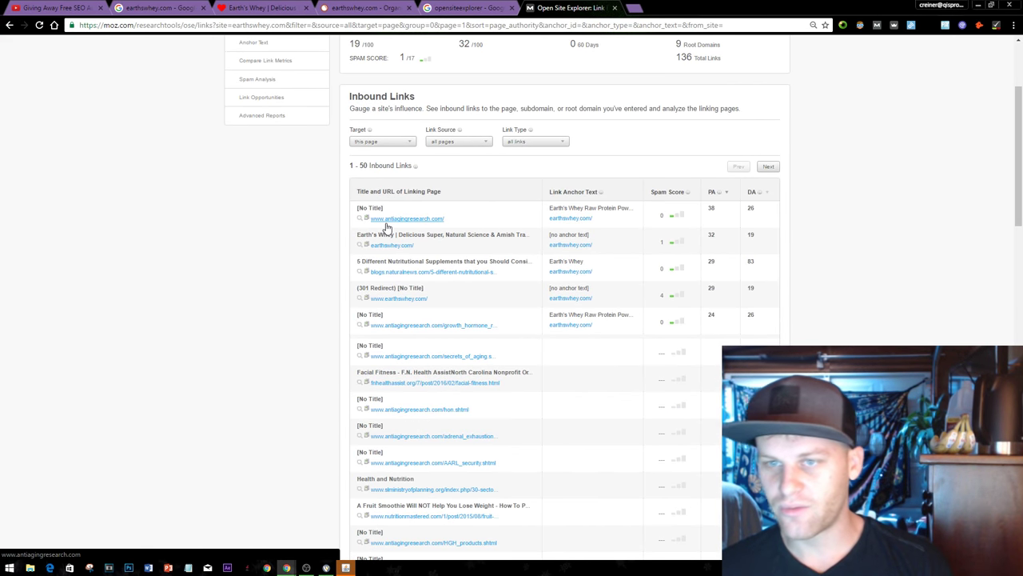
pyautogui.scroll(2, 384, 232)
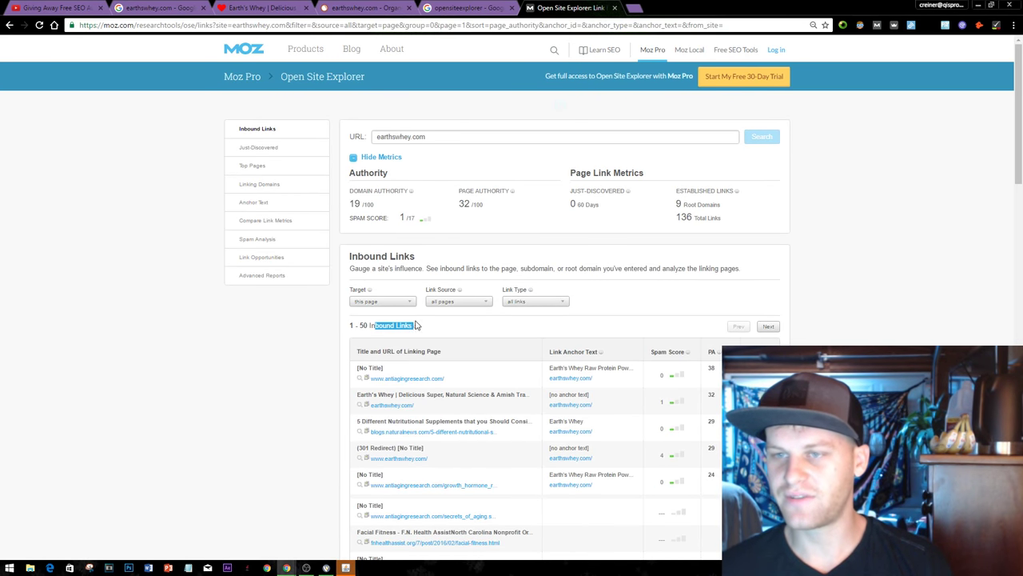
pyautogui.click(384, 302)
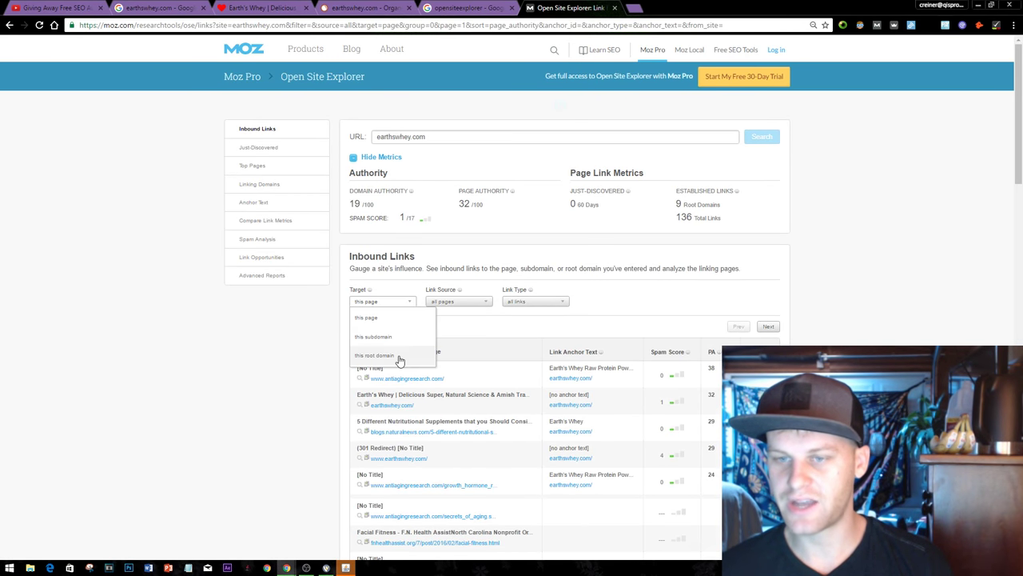
# Set the link Target to 'this root domain', noting the 136 total links figure
pyautogui.click(395, 358)
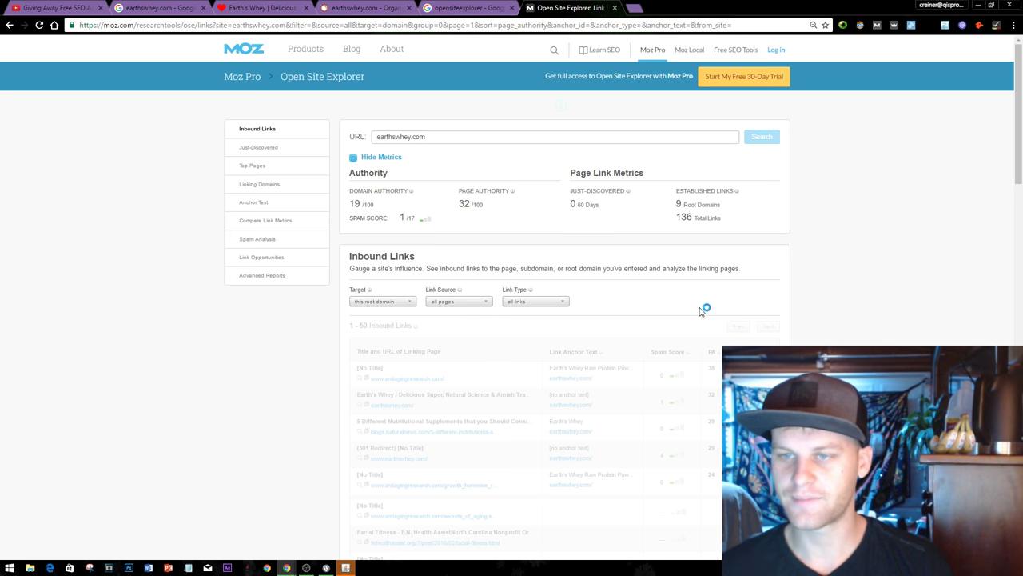
pyautogui.moveTo(676, 217); pyautogui.dragTo(716, 216)
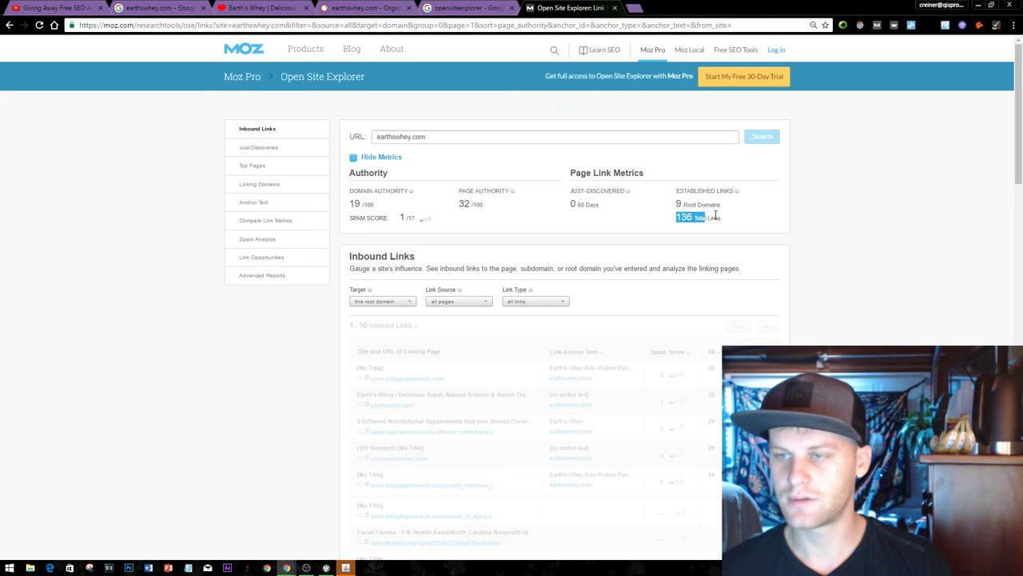
pyautogui.click(741, 230)
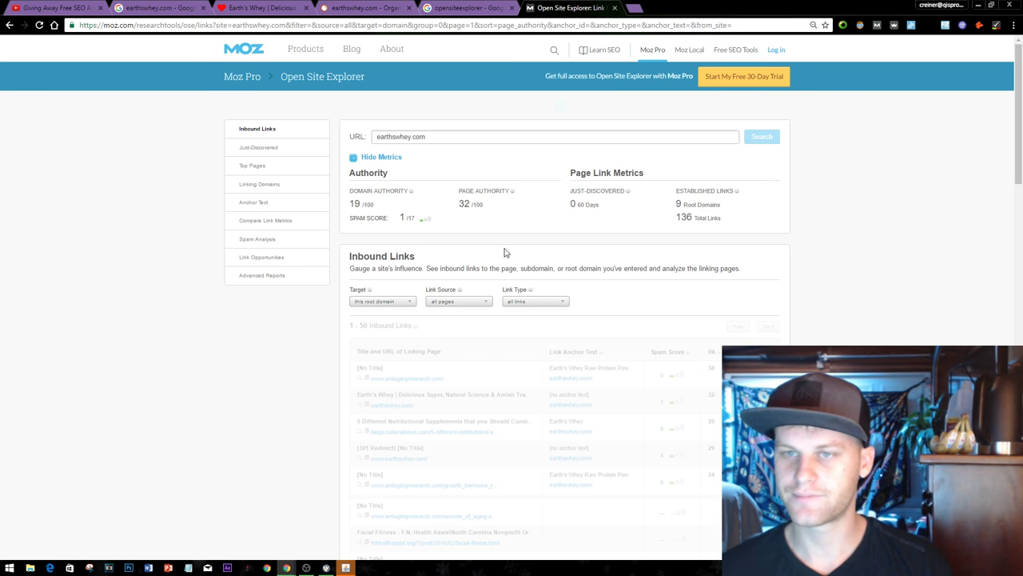
pyautogui.scroll(-2, 491, 259)
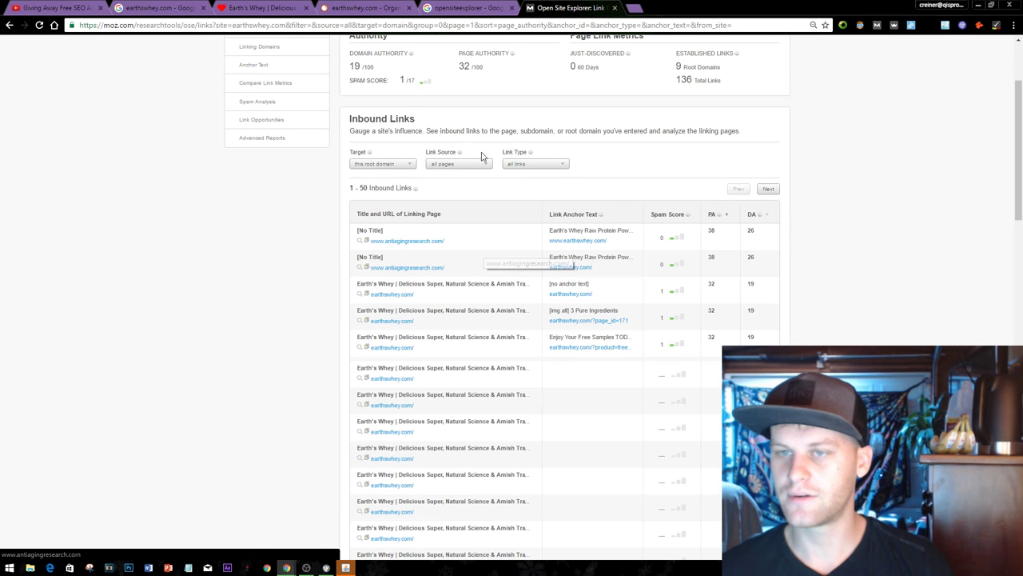
# Set Link Source to 'only external' and scroll through the 35 resulting links
pyautogui.click(508, 166)
pyautogui.click(462, 166)
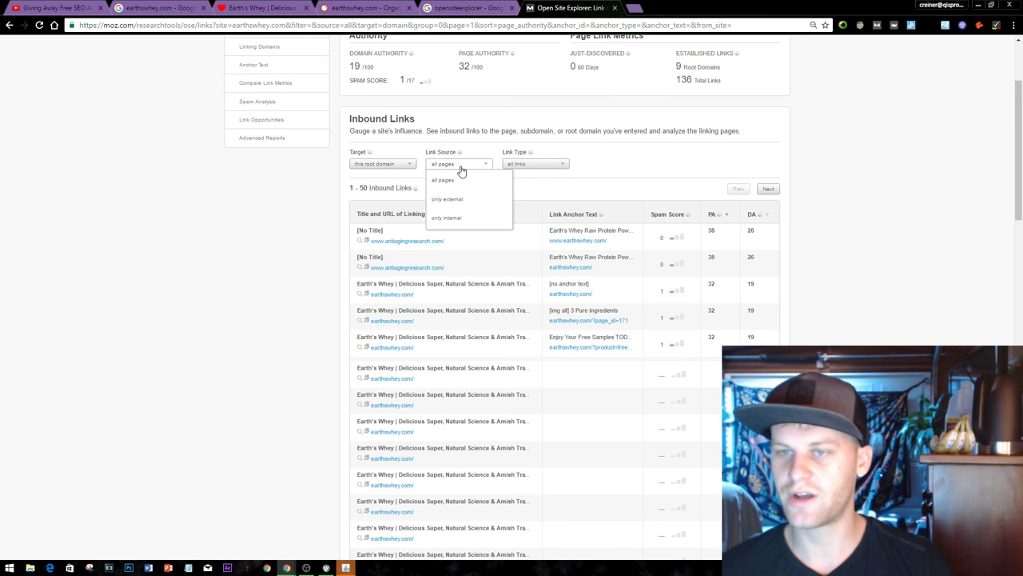
pyautogui.click(393, 176)
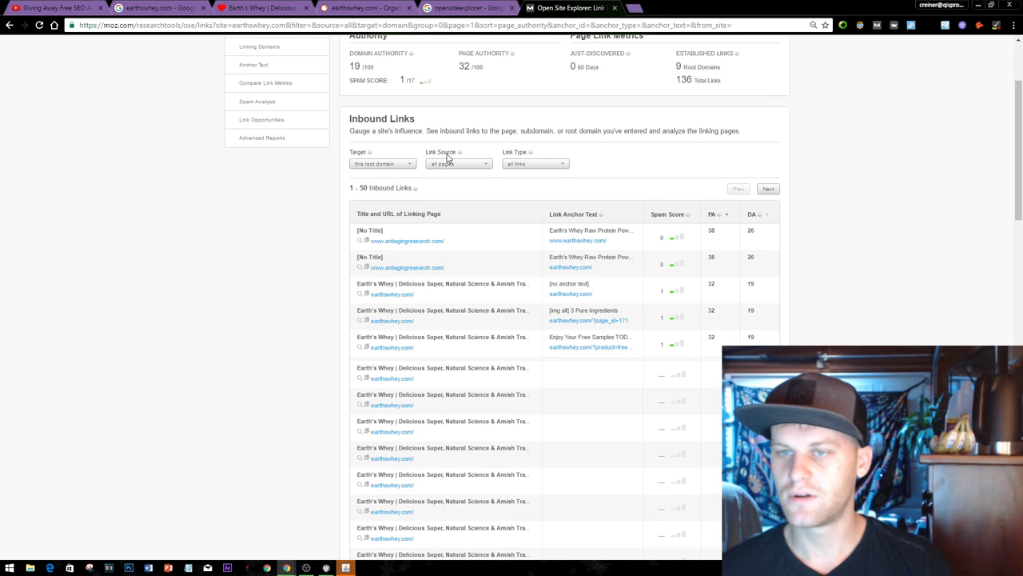
pyautogui.click(467, 166)
pyautogui.click(472, 200)
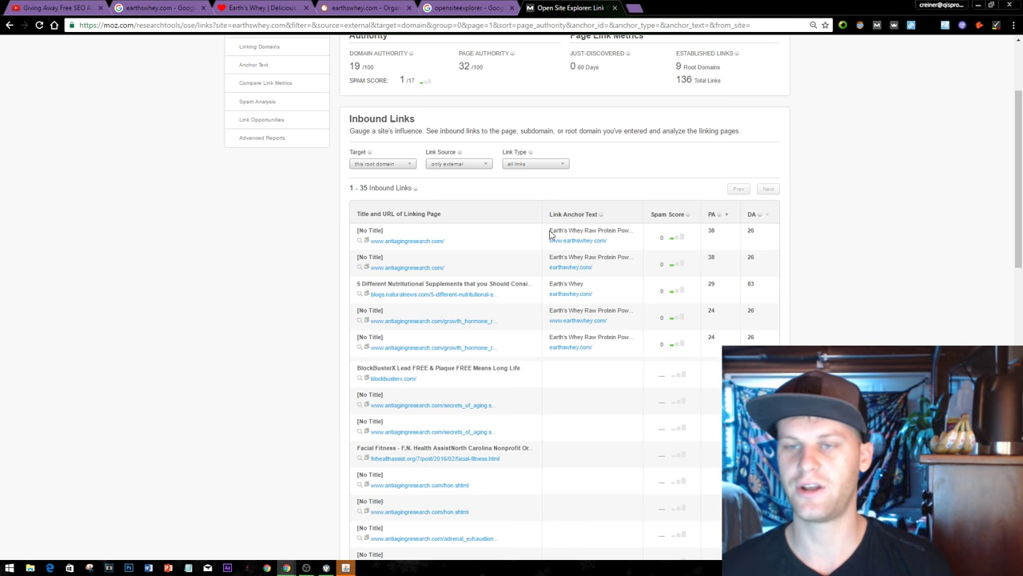
pyautogui.scroll(-3, 506, 206)
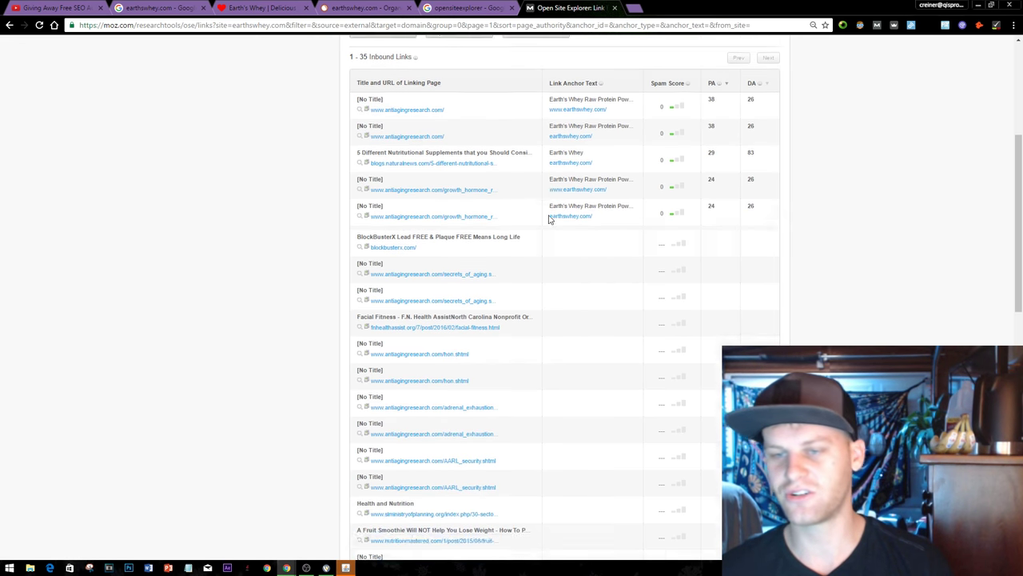
pyautogui.scroll(-10, 454, 293)
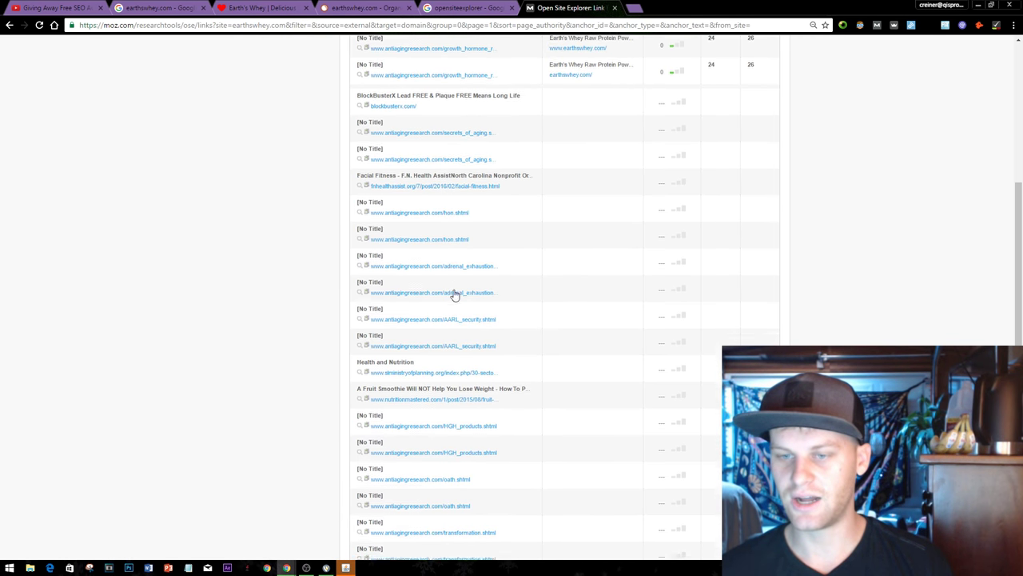
pyautogui.scroll(13, 467, 350)
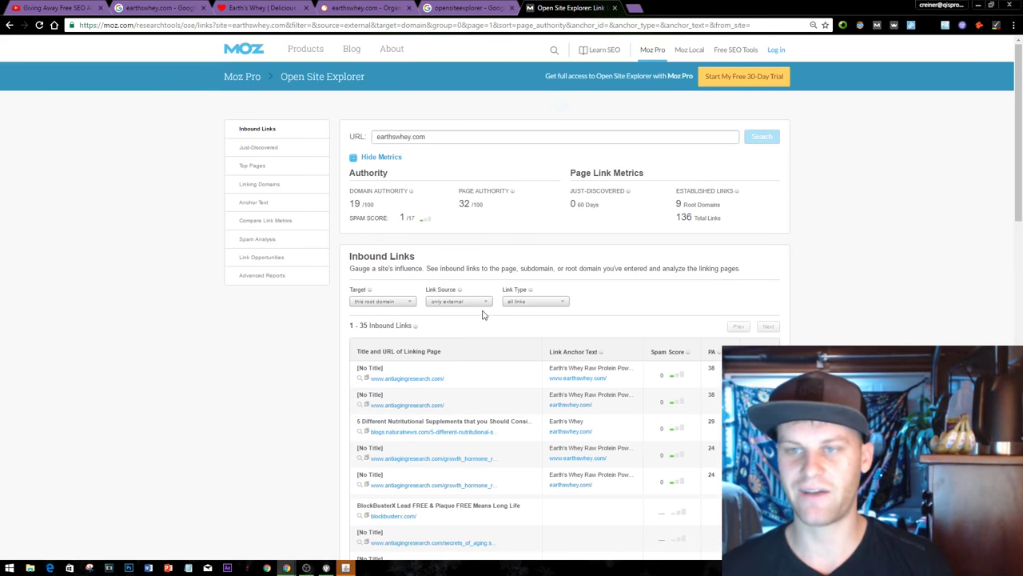
pyautogui.scroll(-1, 709, 340)
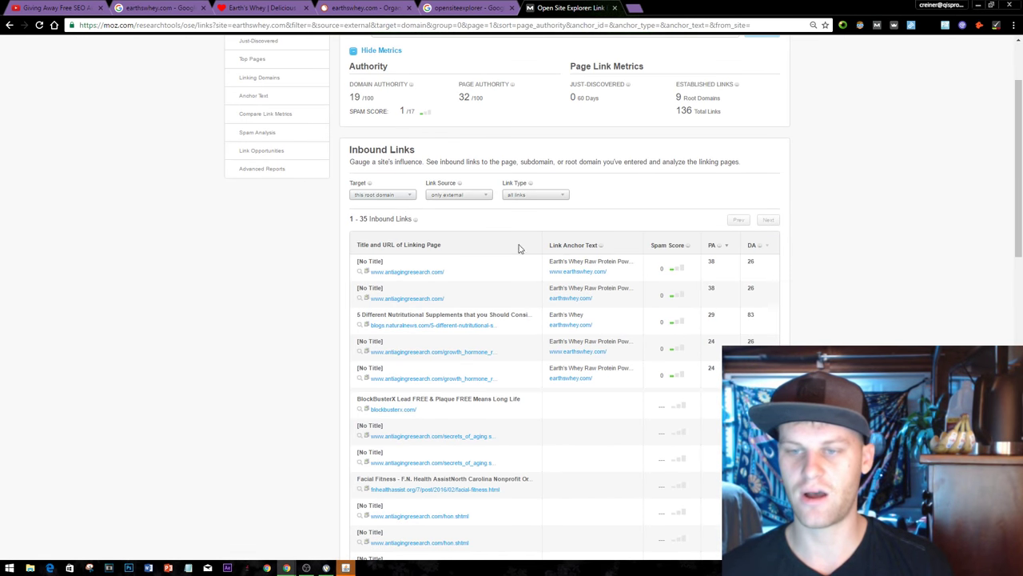
# Change Link Source to 'only internal', listing 1–50 internal inbound links
pyautogui.click(434, 196)
pyautogui.click(716, 177)
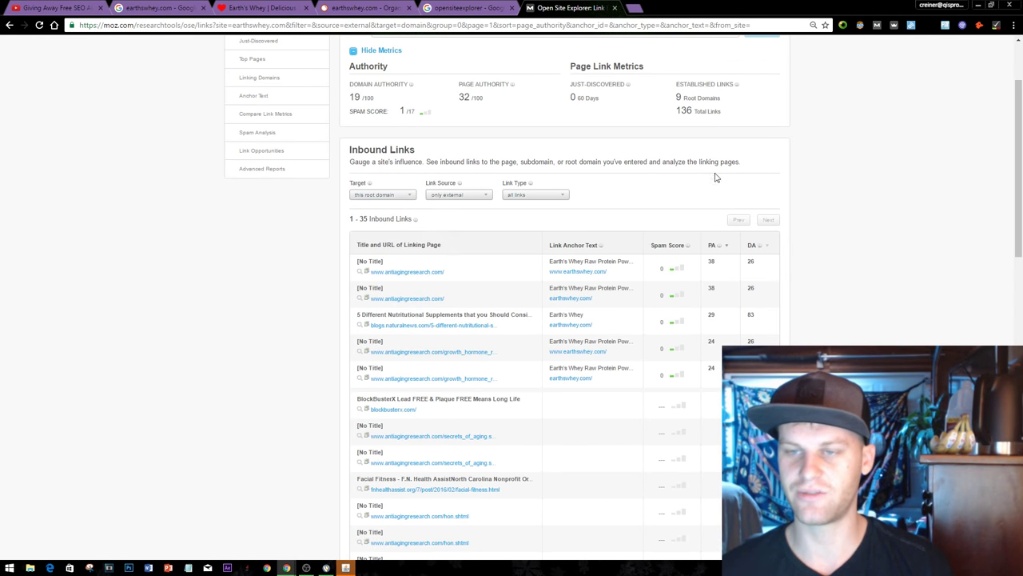
pyautogui.click(461, 195)
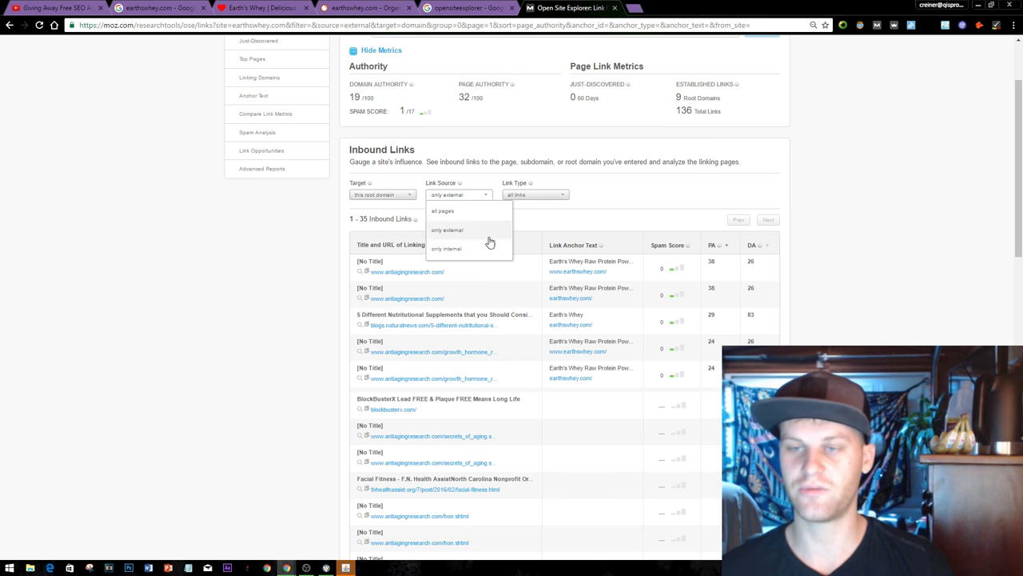
pyautogui.click(447, 249)
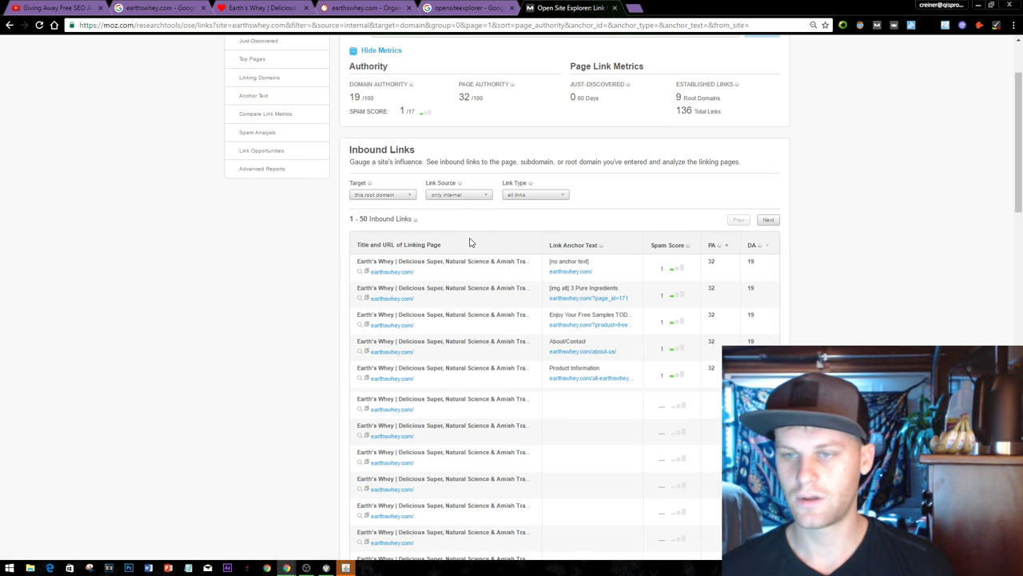
pyautogui.scroll(-1, 471, 242)
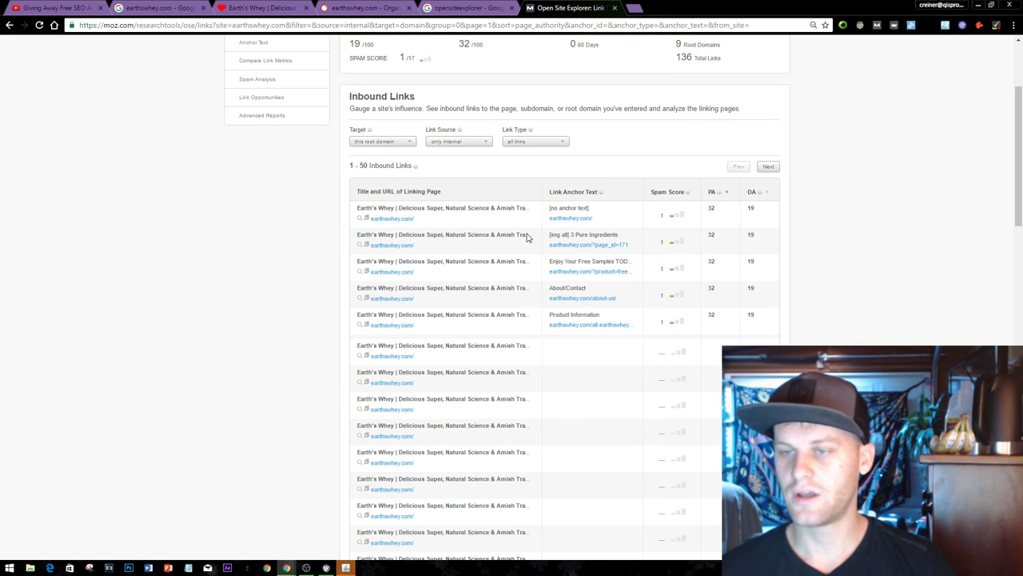
# Review the internal links table, highlighting anchor text such as '3 Pure Ingredients'
pyautogui.moveTo(548, 237); pyautogui.dragTo(608, 232)
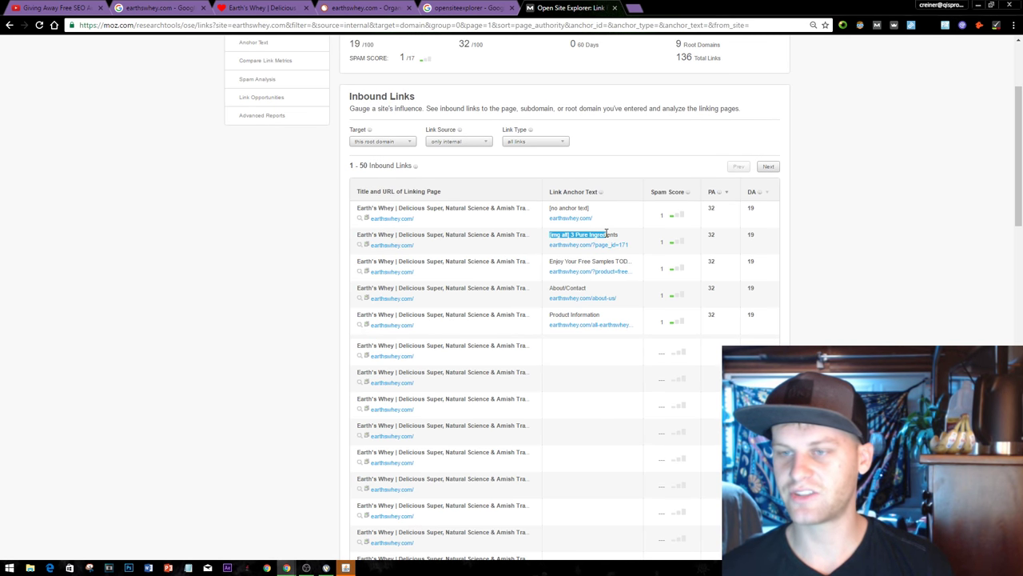
pyautogui.click(615, 234)
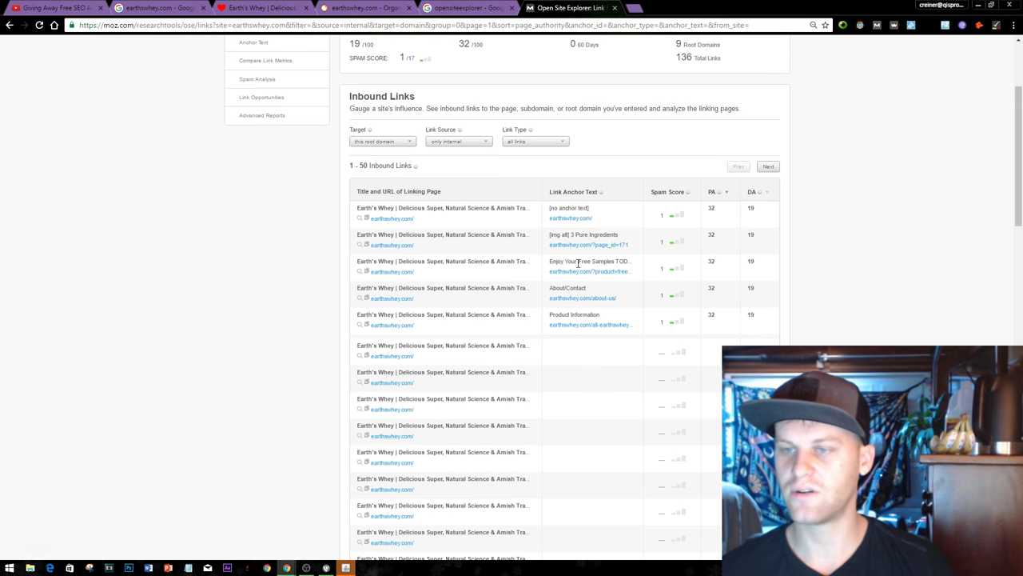
pyautogui.moveTo(585, 262); pyautogui.dragTo(791, 249)
pyautogui.click(688, 264)
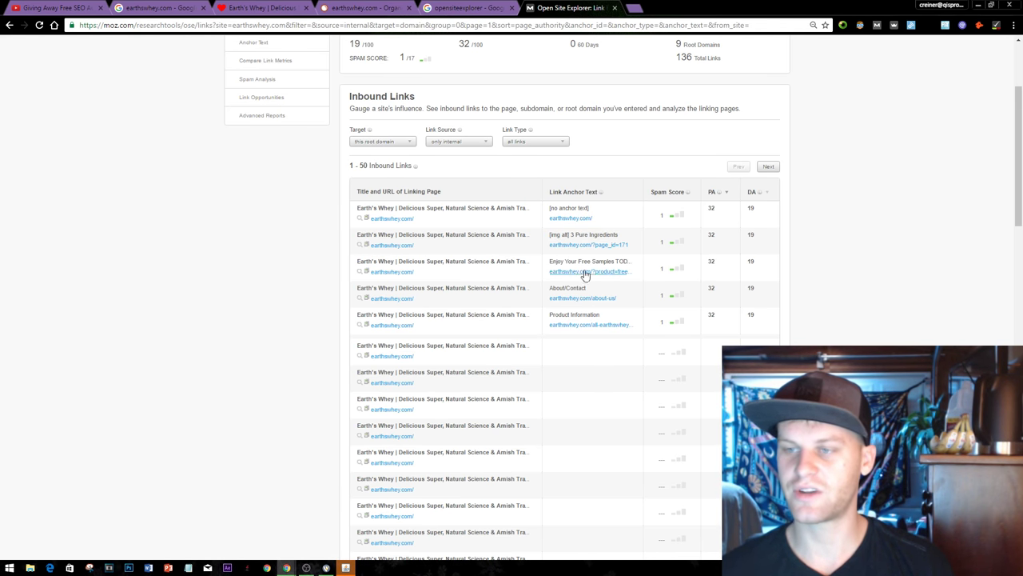
pyautogui.scroll(-15, 456, 264)
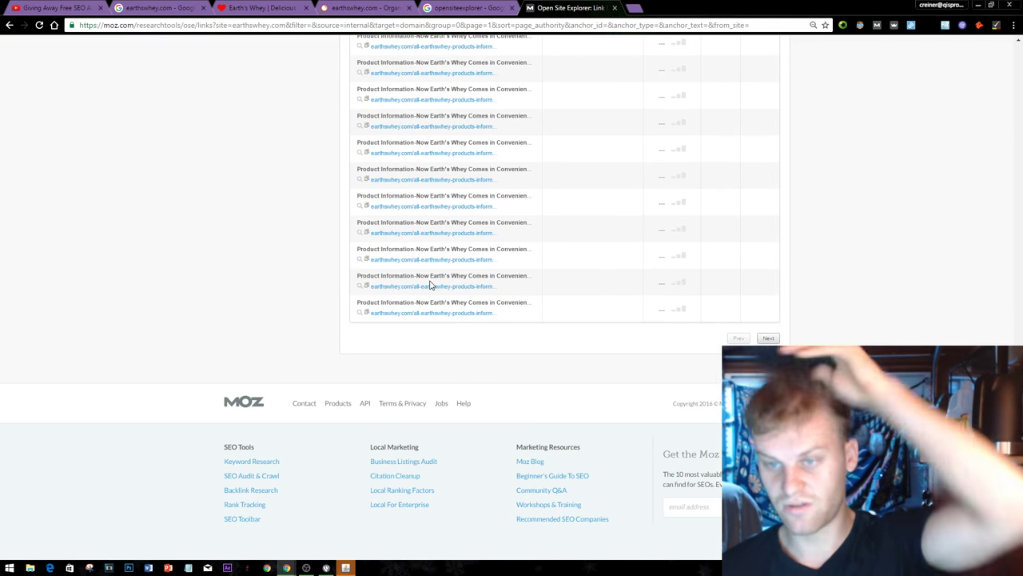
pyautogui.scroll(10, 448, 265)
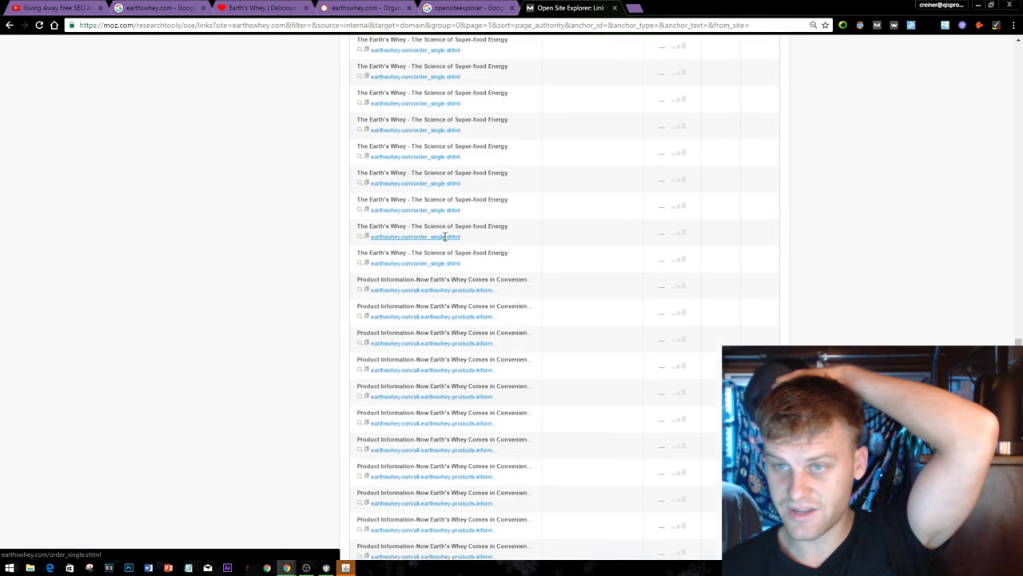
pyautogui.scroll(10, 455, 210)
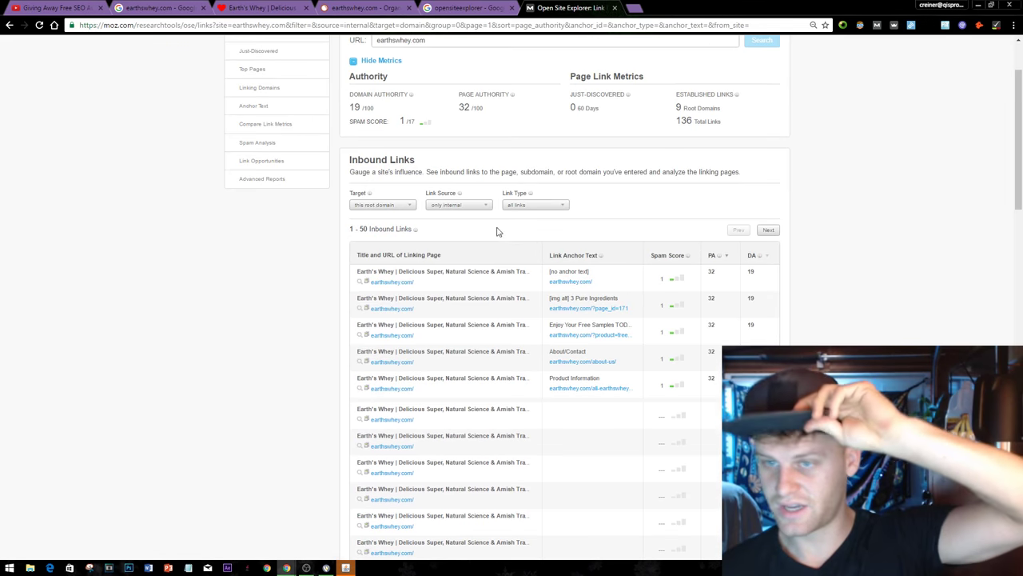
pyautogui.scroll(-2, 527, 291)
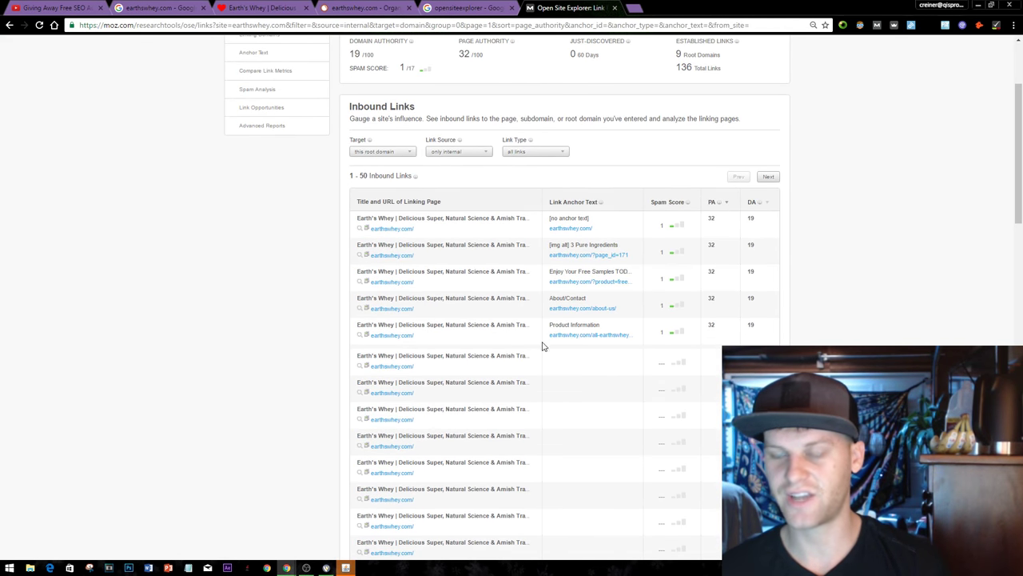
pyautogui.scroll(3, 542, 345)
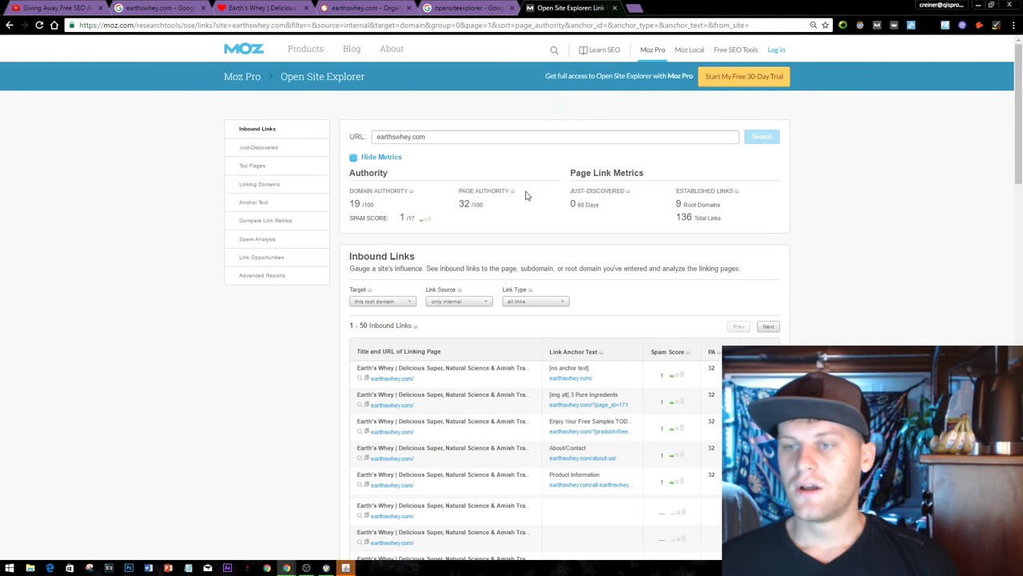
# Check the Link Type options, keep all links, and return to the Google results tab
pyautogui.click(539, 302)
pyautogui.click(276, 300)
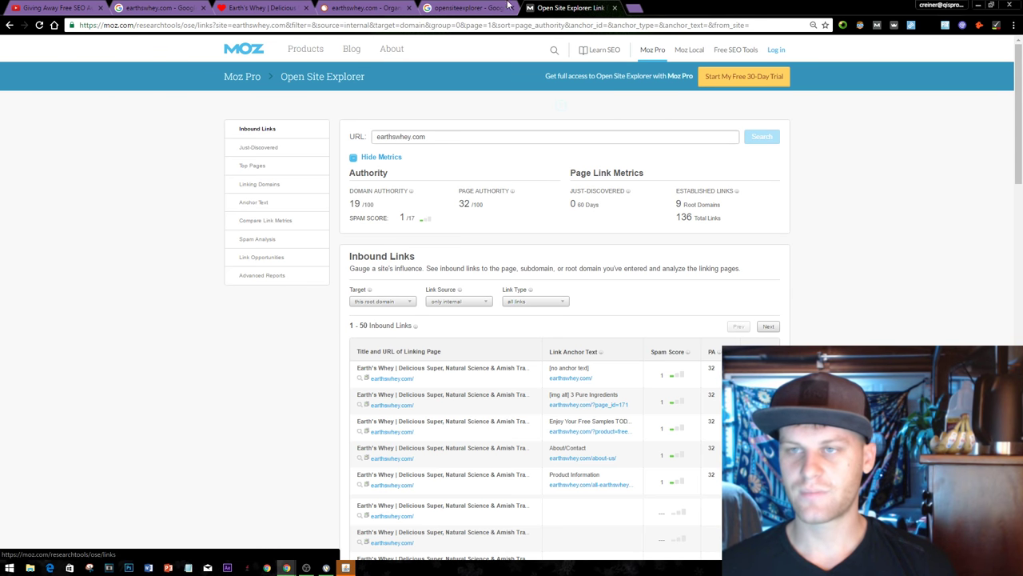
pyautogui.hotkey('ctrl', 'shift', 'Tab')
pyautogui.hotkey('ctrl', 'shift', 'Tab')
pyautogui.hotkey('ctrl', 'shift', 'Tab')
pyautogui.hotkey('ctrl', 'shift', 'Tab')
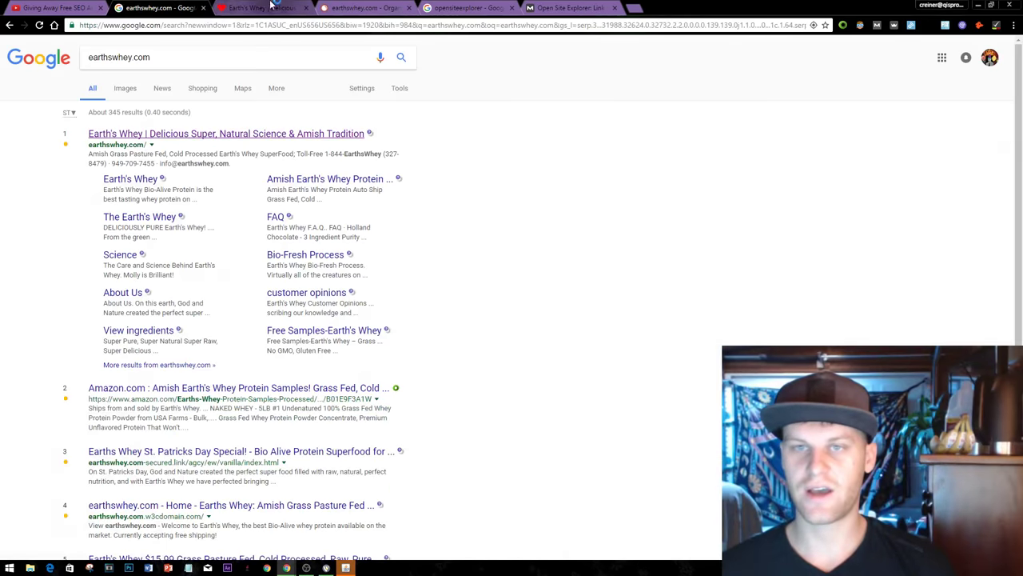
# Look over the Earth's Whey homepage
pyautogui.click(272, 6)
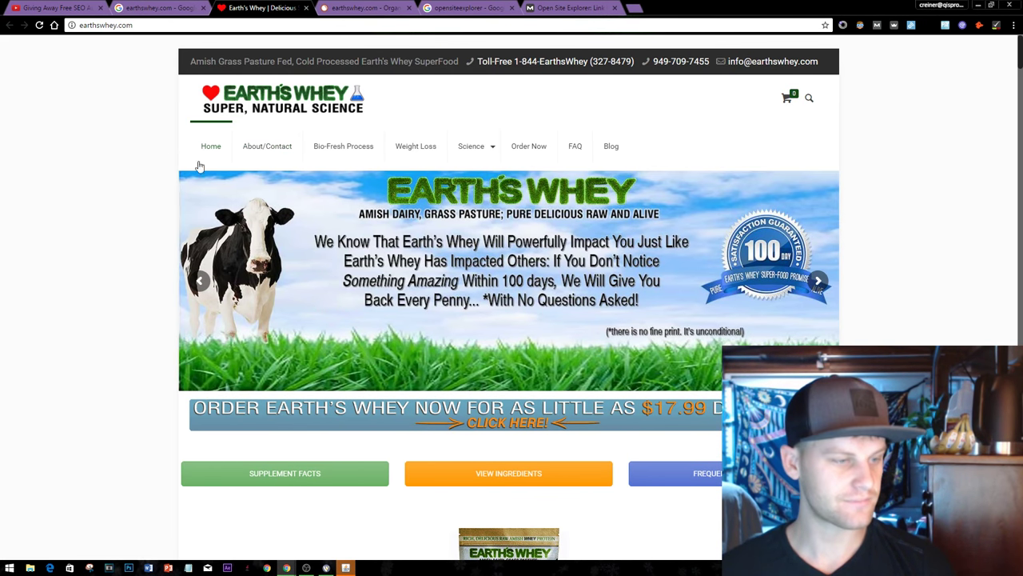
pyautogui.scroll(-1, 233, 179)
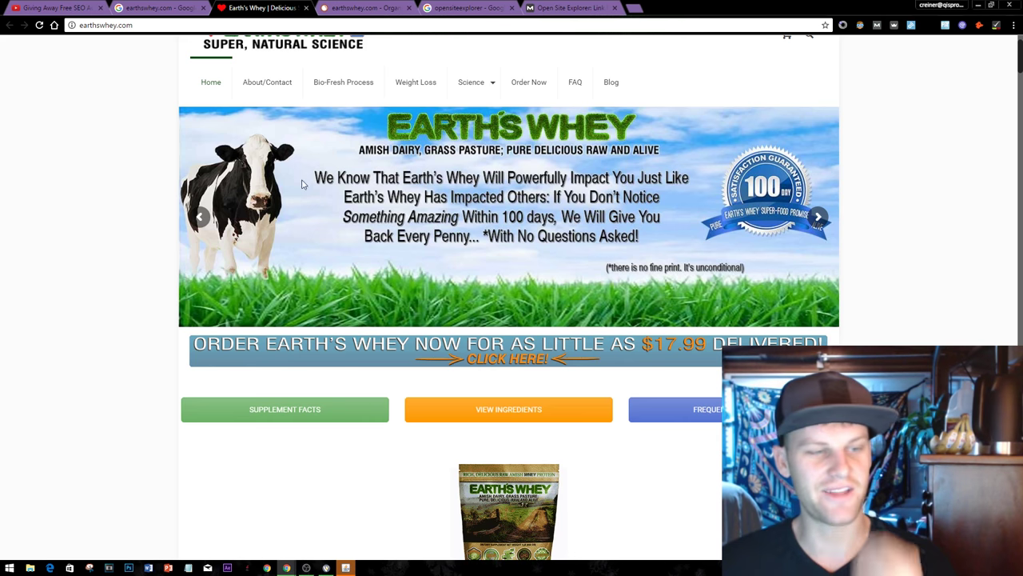
pyautogui.scroll(1, 136, 147)
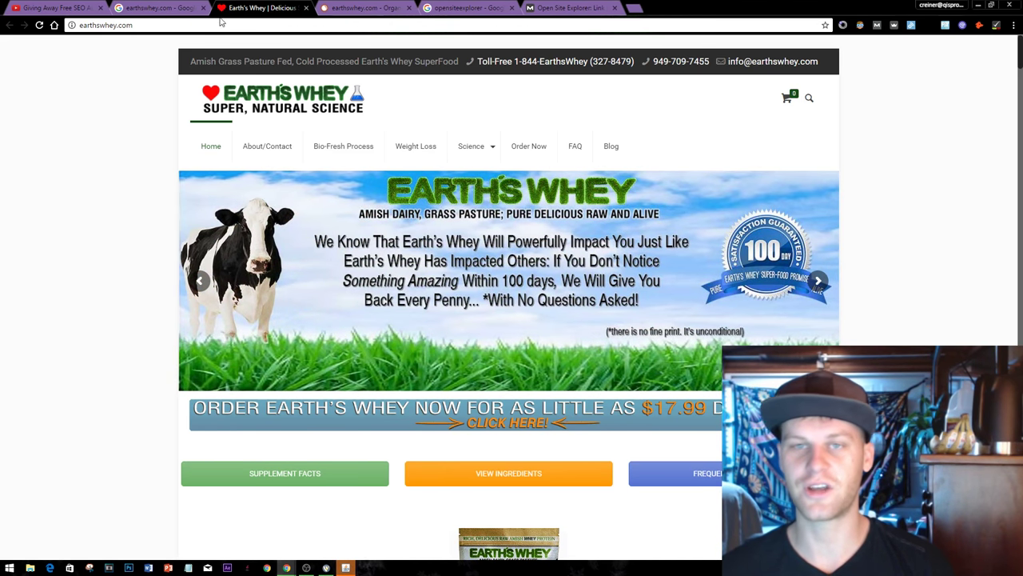
# Search the web for 'earths why' from the address bar
pyautogui.click(364, 7)
pyautogui.click(310, 25)
pyautogui.write('e')
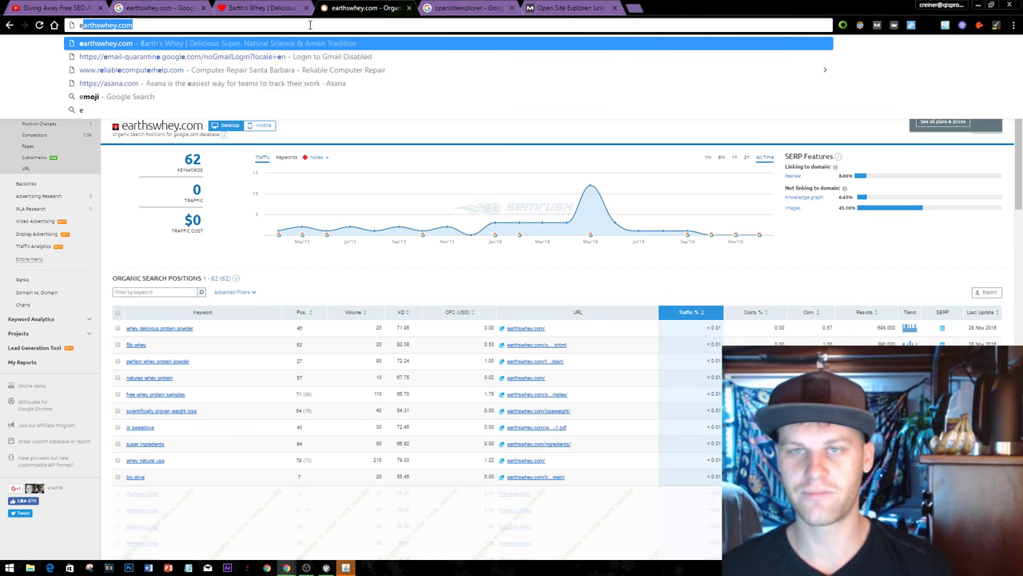
pyautogui.write('arths why')
pyautogui.press('Return')
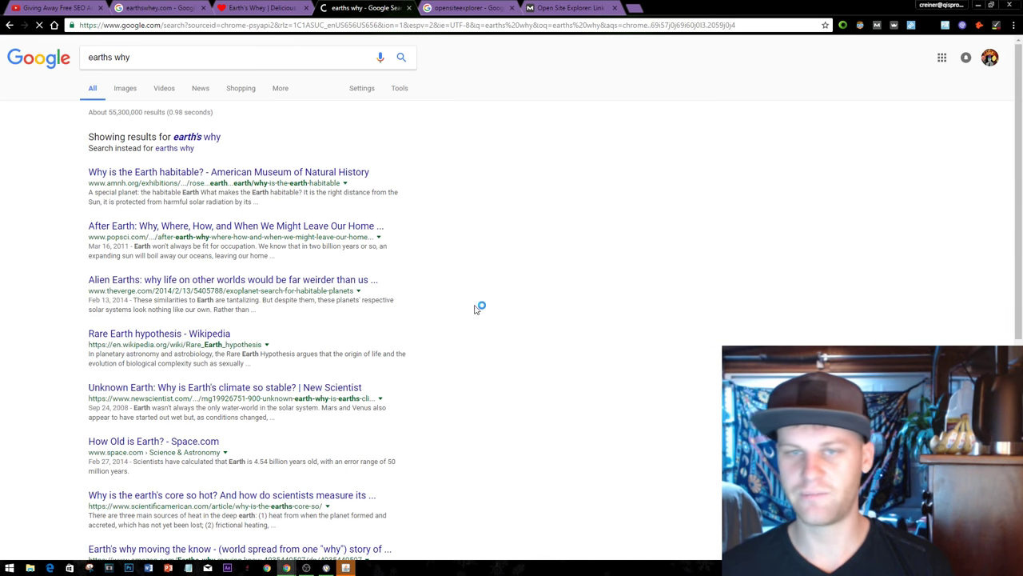
# Correct the search to 'earths whey', see earthswhey.com ranked first, then return to the Earth's Whey tab
pyautogui.click(202, 56)
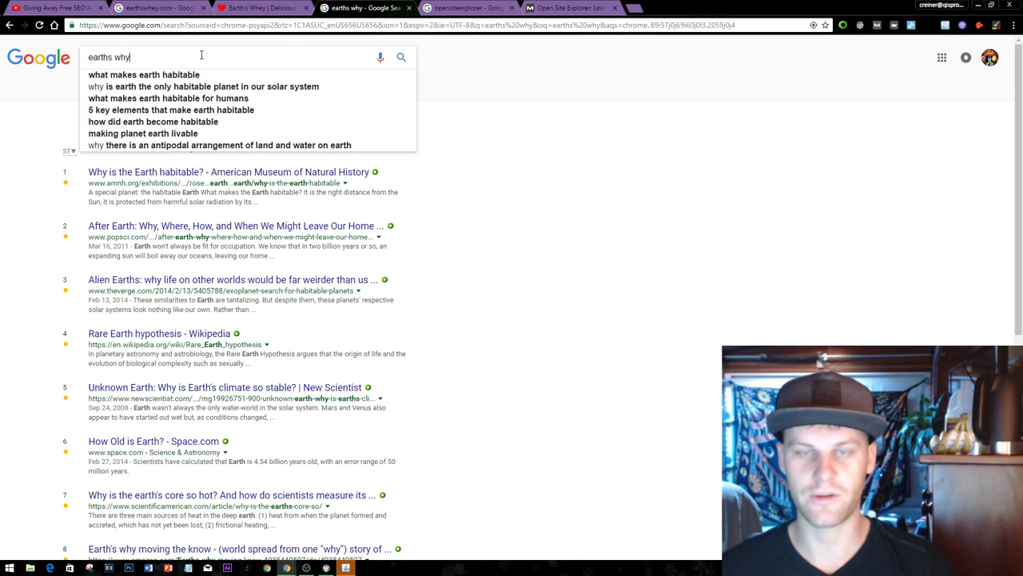
pyautogui.press('BackSpace')
pyautogui.write('ey')
pyautogui.press('Return')
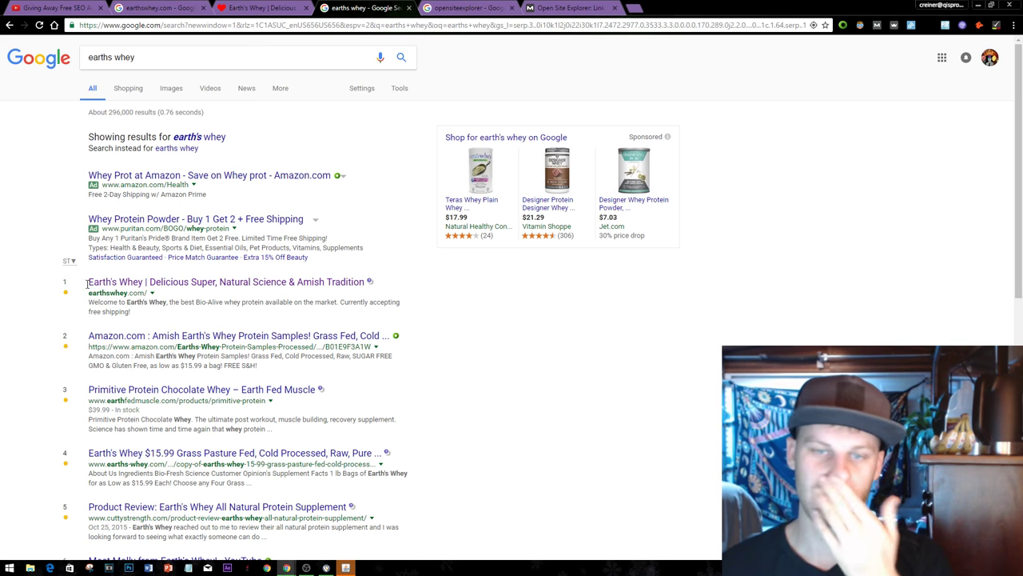
pyautogui.moveTo(88, 282); pyautogui.dragTo(142, 282)
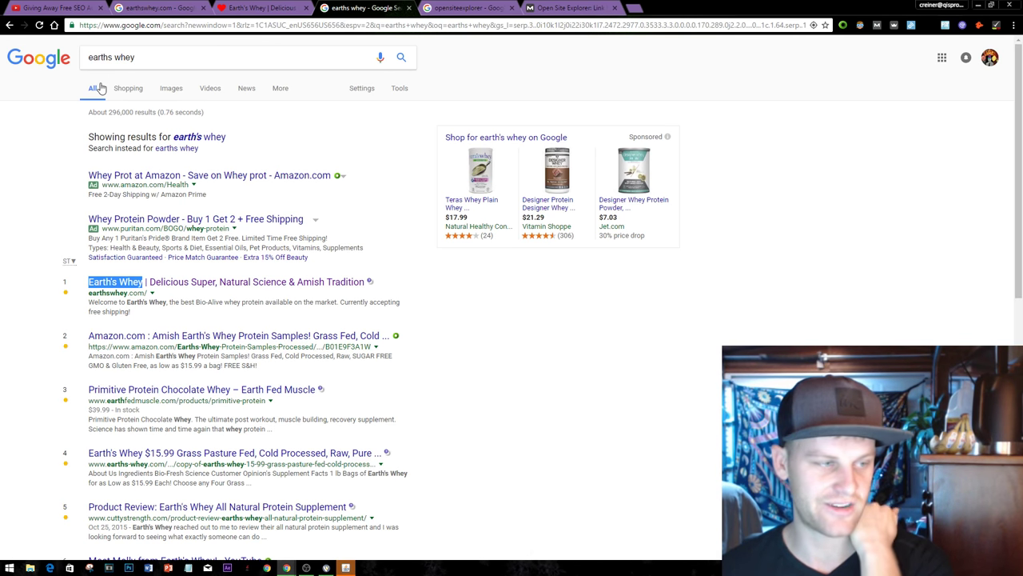
pyautogui.click(312, 7)
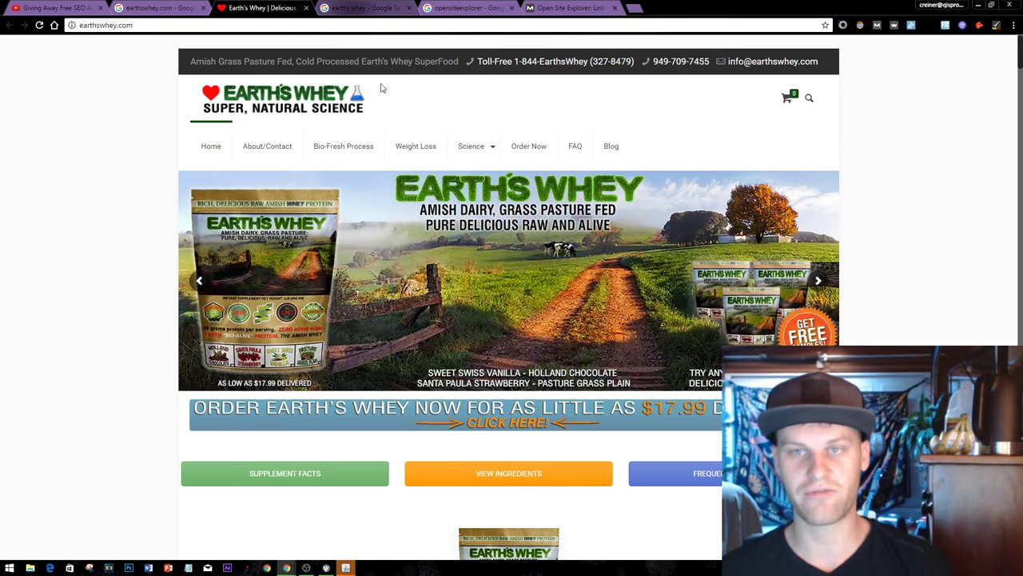
# Switch between the Earth's Whey and search results tabs, dismissing an accidental Save As dialog
pyautogui.scroll(-3, 445, 241)
pyautogui.scroll(-4, 445, 242)
pyautogui.scroll(7, 464, 358)
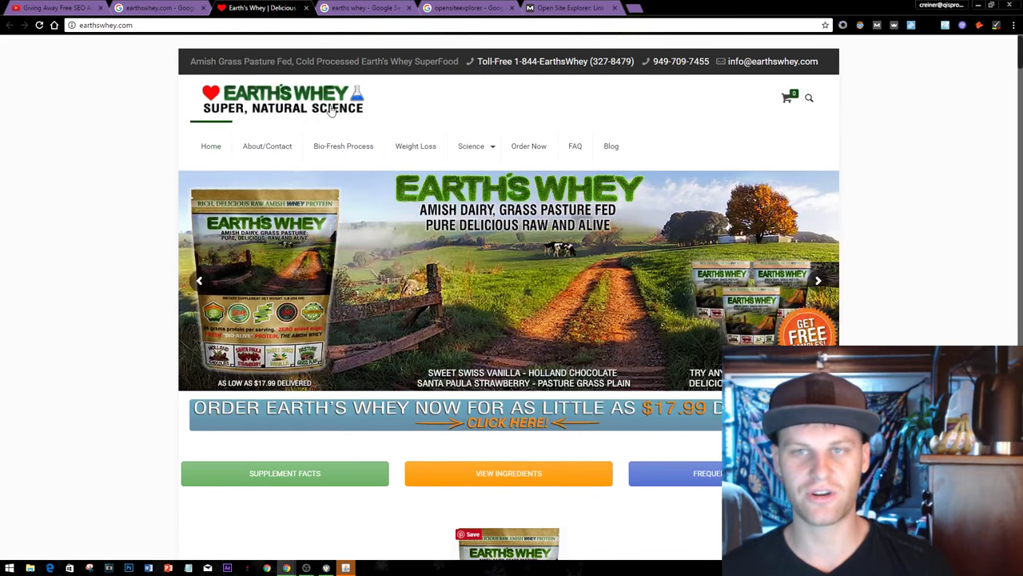
pyautogui.click(340, 9)
pyautogui.click(264, 8)
pyautogui.click(255, 26)
pyautogui.hotkey('ctrl', 'c')
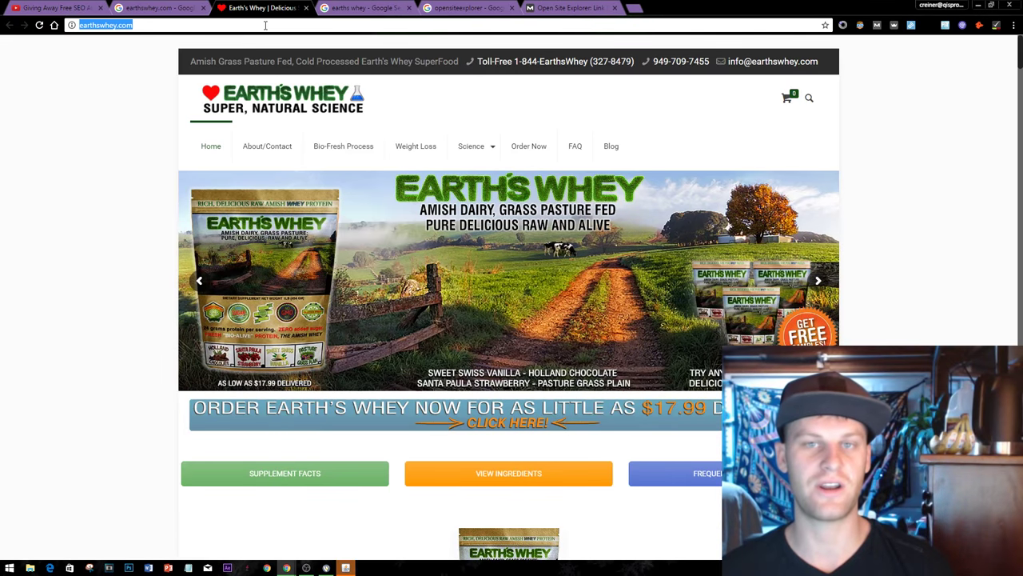
pyautogui.click(359, 8)
pyautogui.click(371, 31)
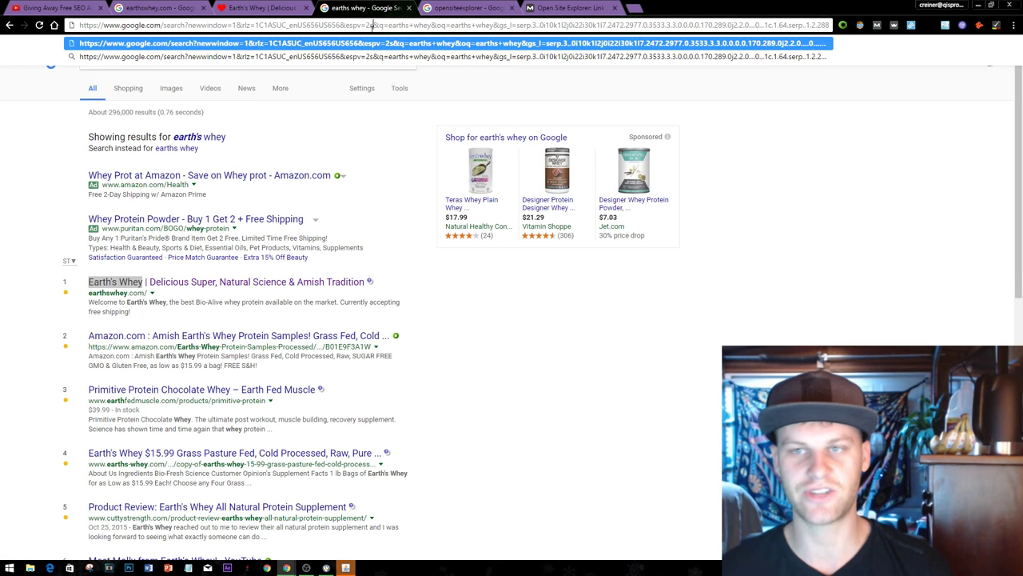
pyautogui.hotkey('ctrl', 's')
pyautogui.write('o')
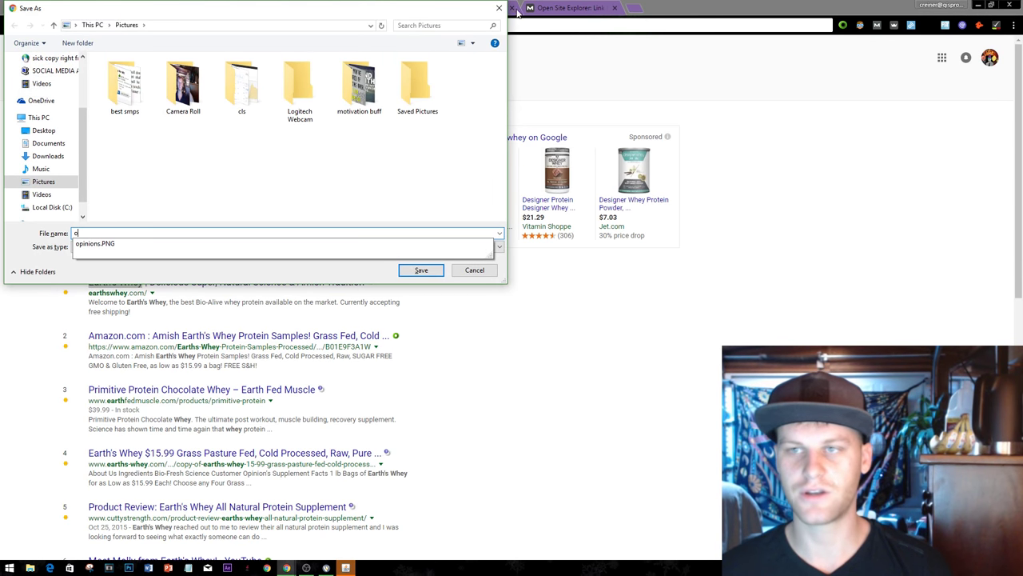
pyautogui.press('Escape')
pyautogui.press('Escape')
# Go to seocentro.com from the address bar
pyautogui.click(412, 27)
pyautogui.write('seocen')
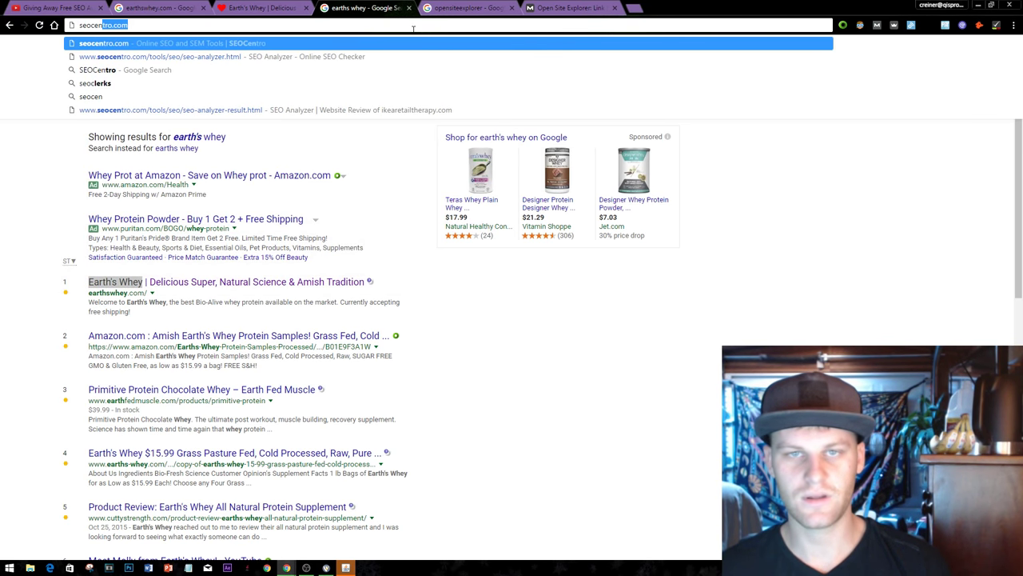
pyautogui.press('Return')
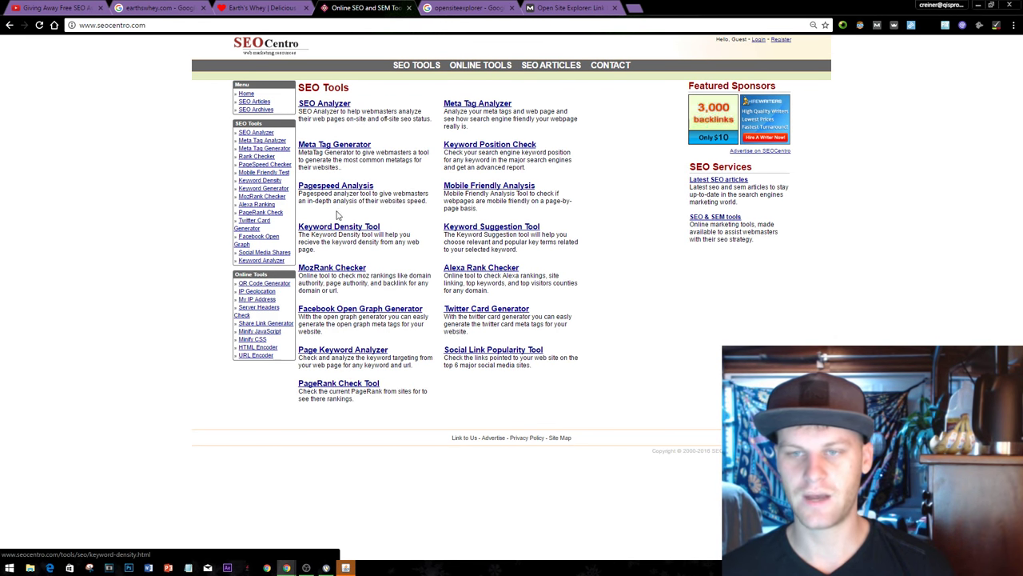
# Submit earthswhey.com to SEO Analyzer, re-entering the newly shown access code after the first is rejected
pyautogui.click(324, 103)
pyautogui.click(384, 203)
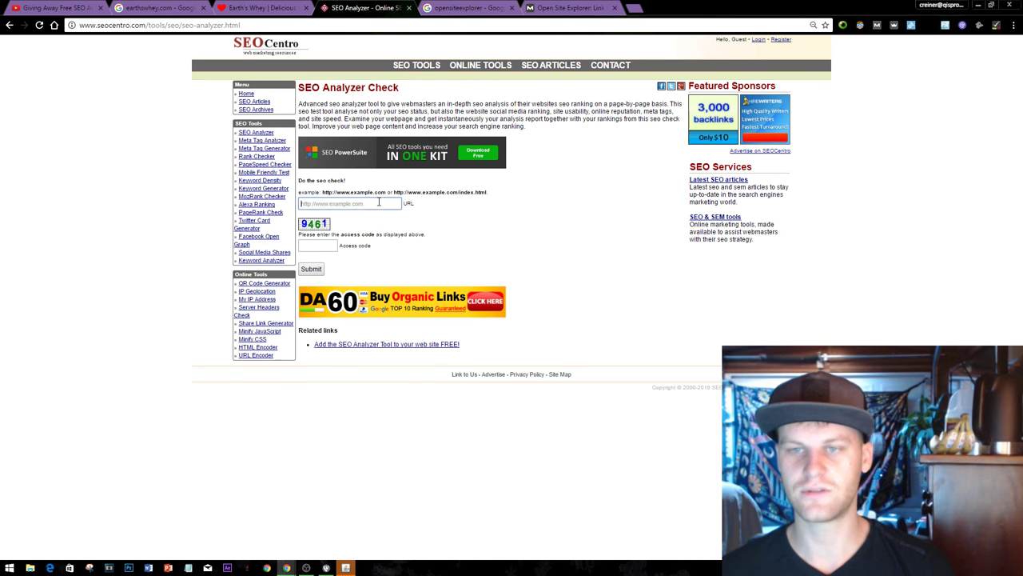
pyautogui.hotkey('ctrl', 'v')
pyautogui.click(334, 246)
pyautogui.write('0')
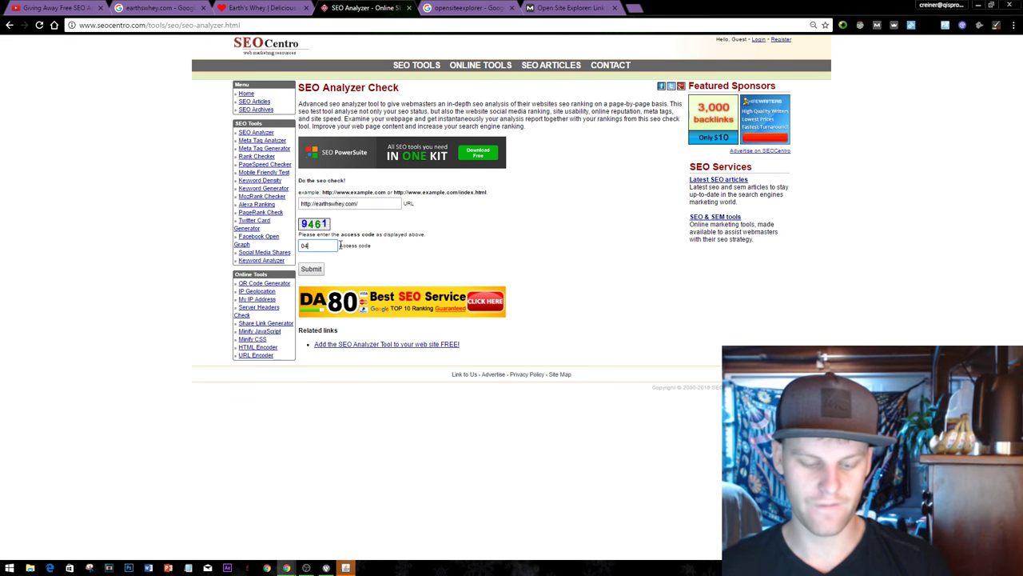
pyautogui.write('461')
pyautogui.press('Return')
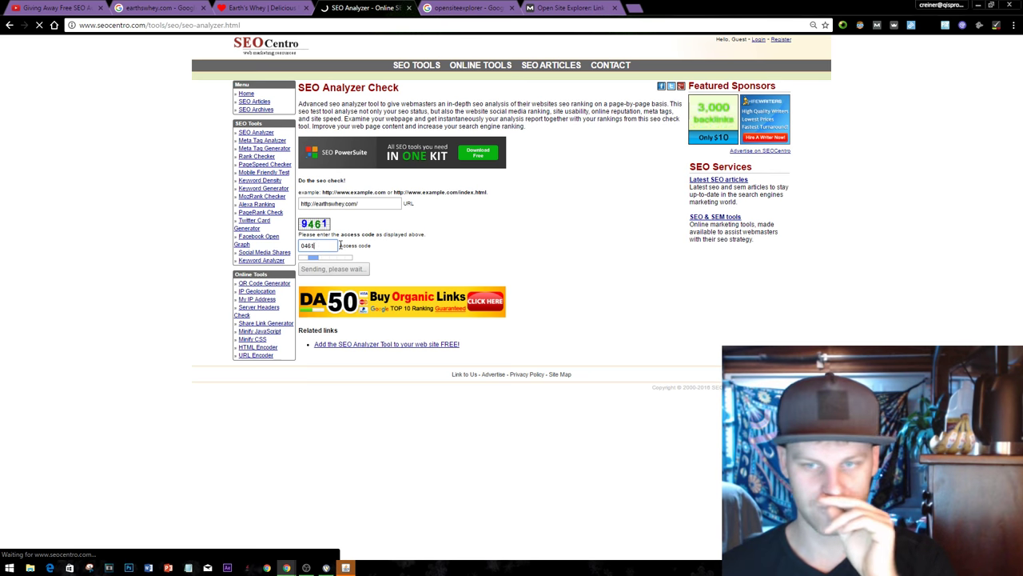
pyautogui.click(322, 184)
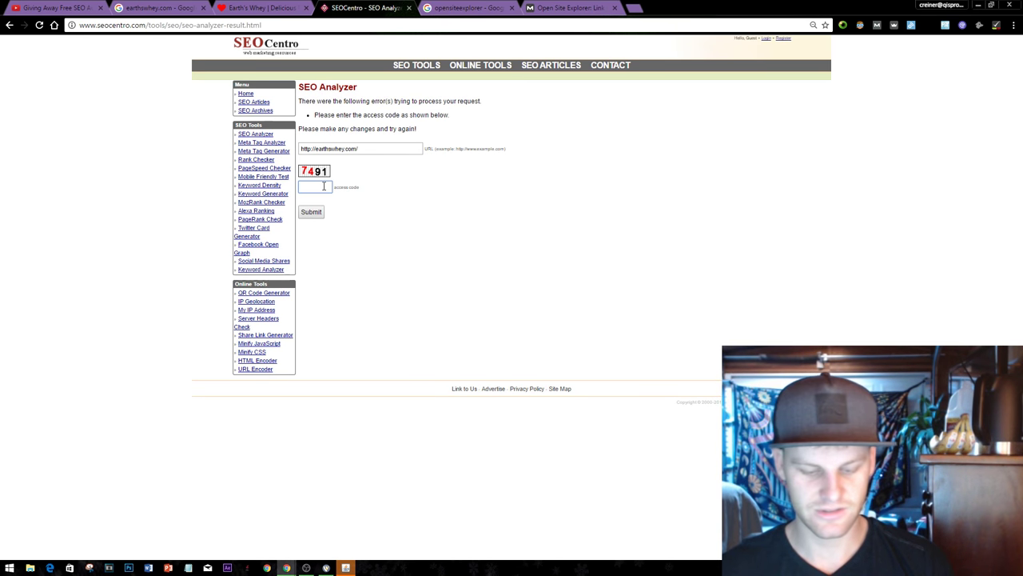
pyautogui.write('7491')
pyautogui.press('Return')
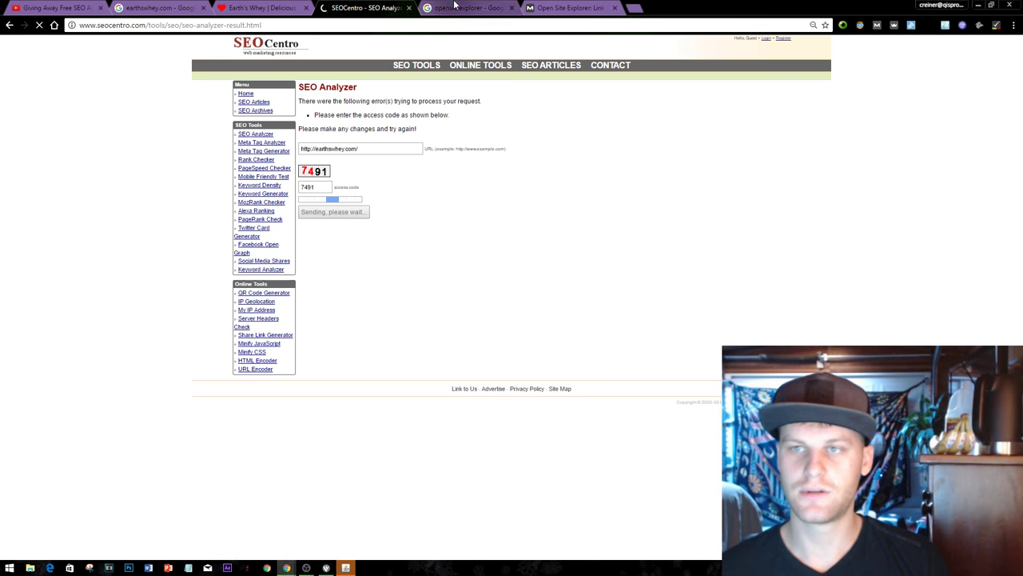
# Close the Open Site Explorer search results tab and return to the analyzer results
pyautogui.click(495, 8)
pyautogui.click(517, 8)
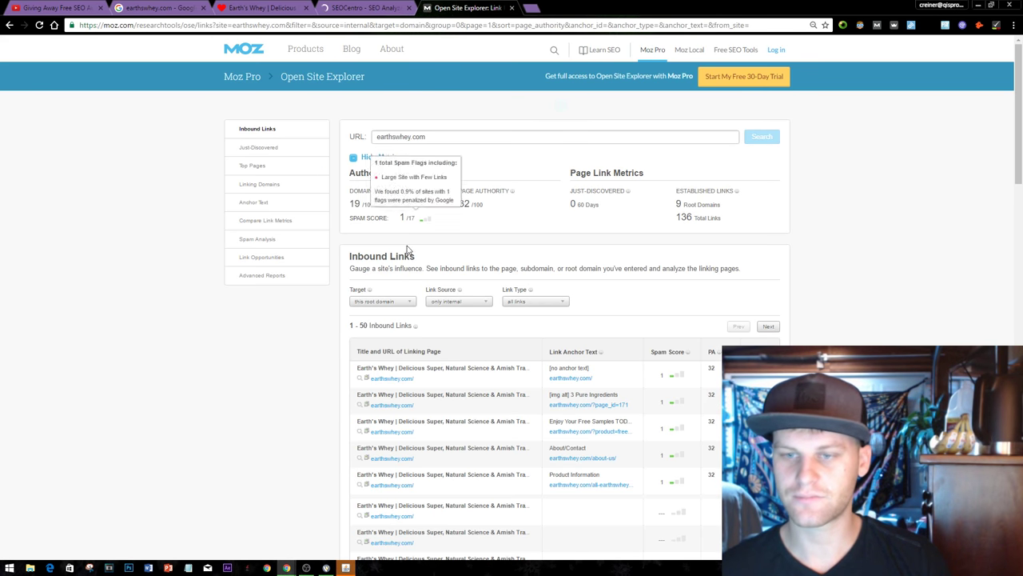
pyautogui.click(368, 7)
# Bring up the earthswhey.com report (SEO score 57) and examine the overlong Title Length warning
pyautogui.click(264, 7)
pyautogui.click(374, 7)
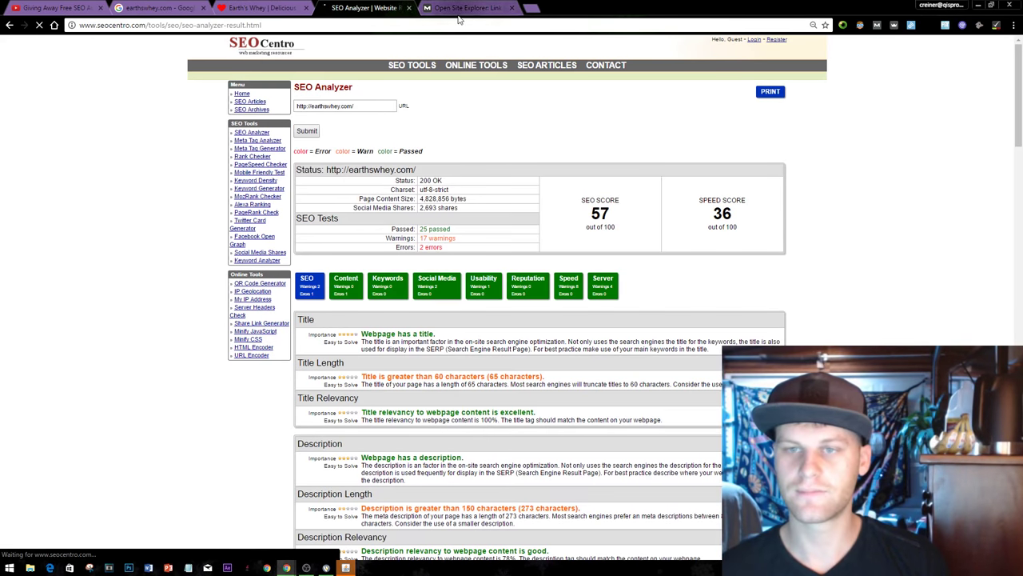
pyautogui.scroll(-2, 450, 197)
pyautogui.scroll(-1, 449, 197)
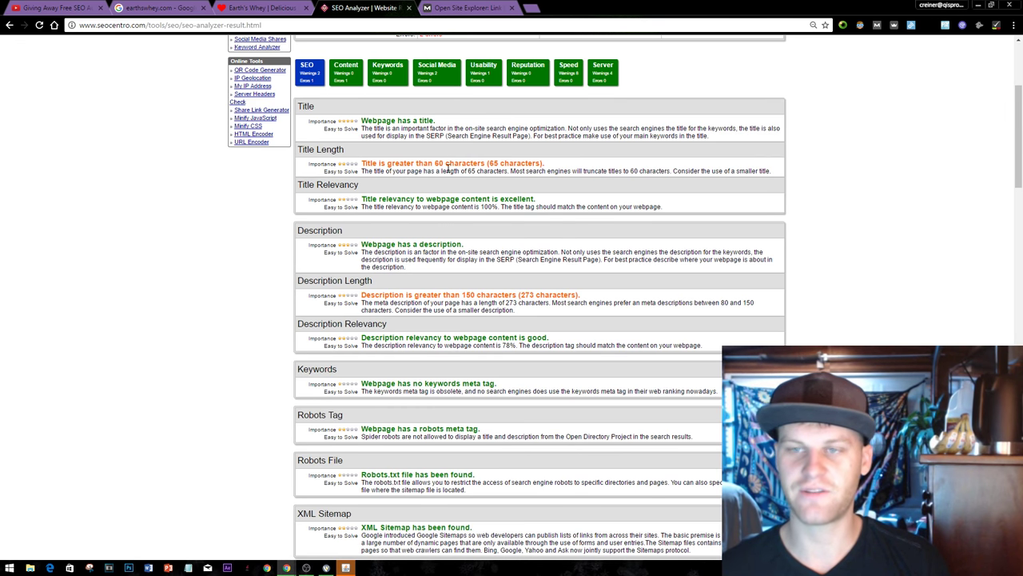
pyautogui.moveTo(448, 168); pyautogui.dragTo(565, 162)
pyautogui.tripleClick(563, 162)
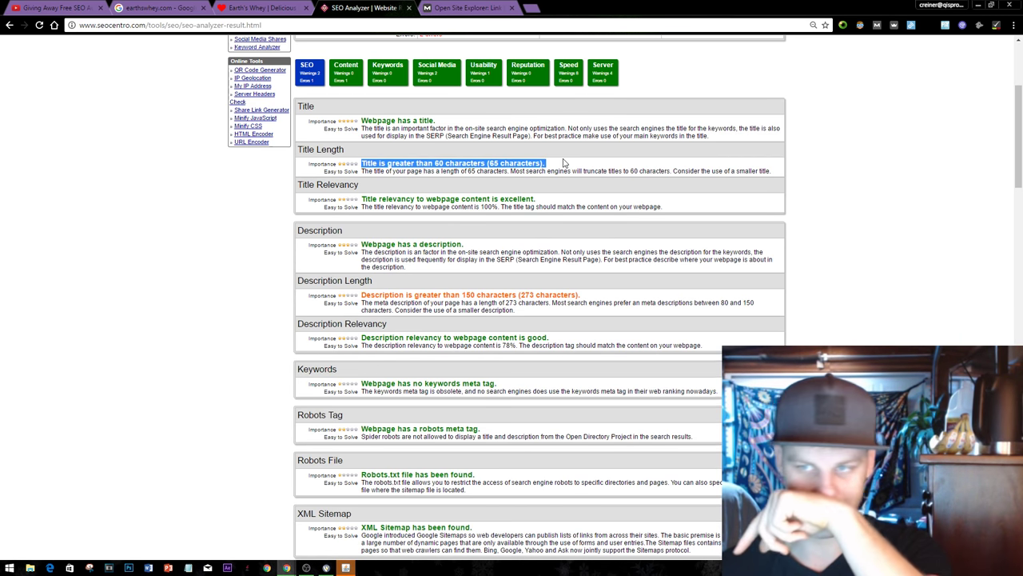
pyautogui.click(552, 194)
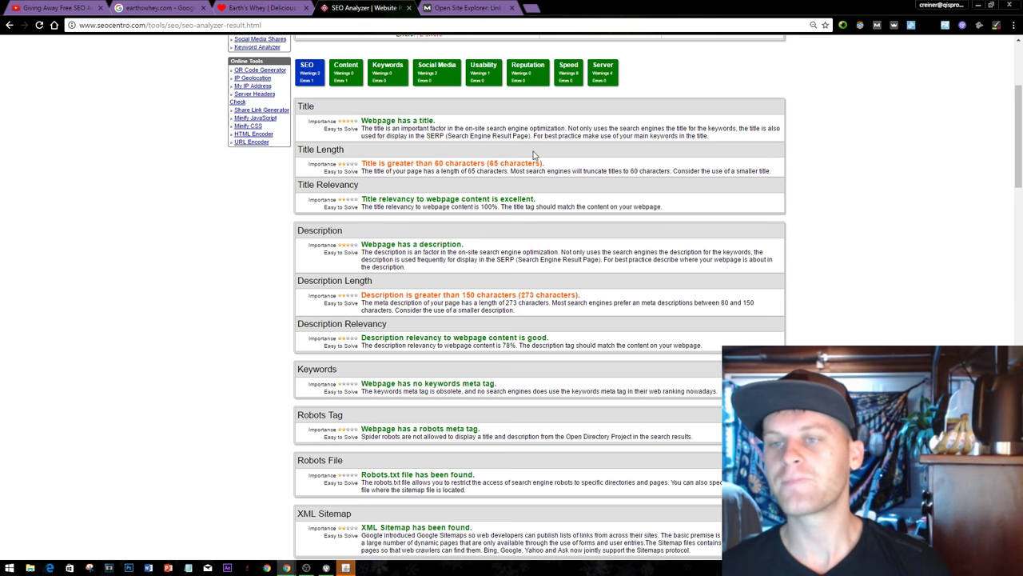
pyautogui.tripleClick(532, 162)
pyautogui.click(537, 163)
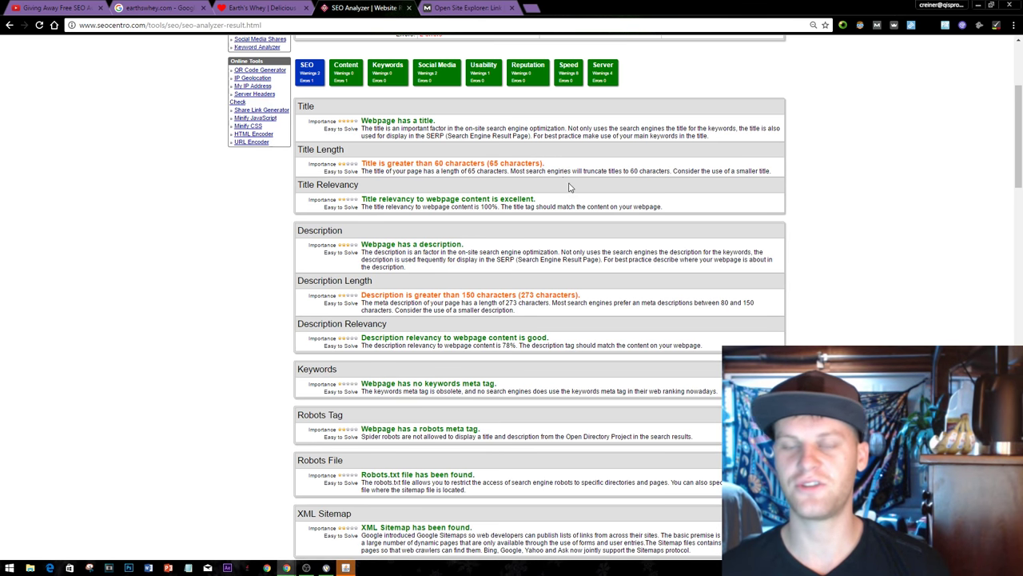
# Examine the Description Length warning and the heading-tag results further down
pyautogui.scroll(-1, 569, 187)
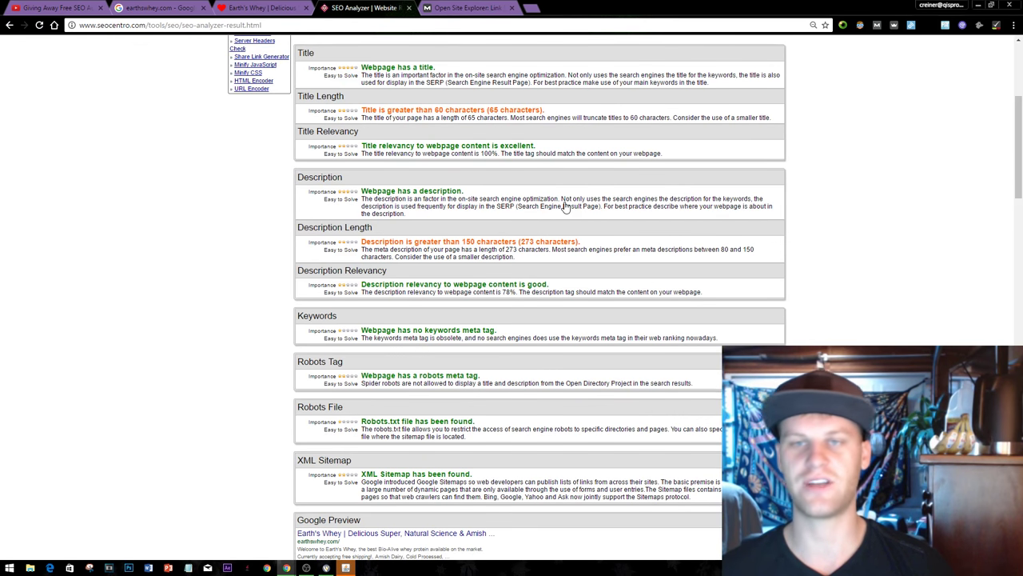
pyautogui.tripleClick(535, 242)
pyautogui.click(537, 267)
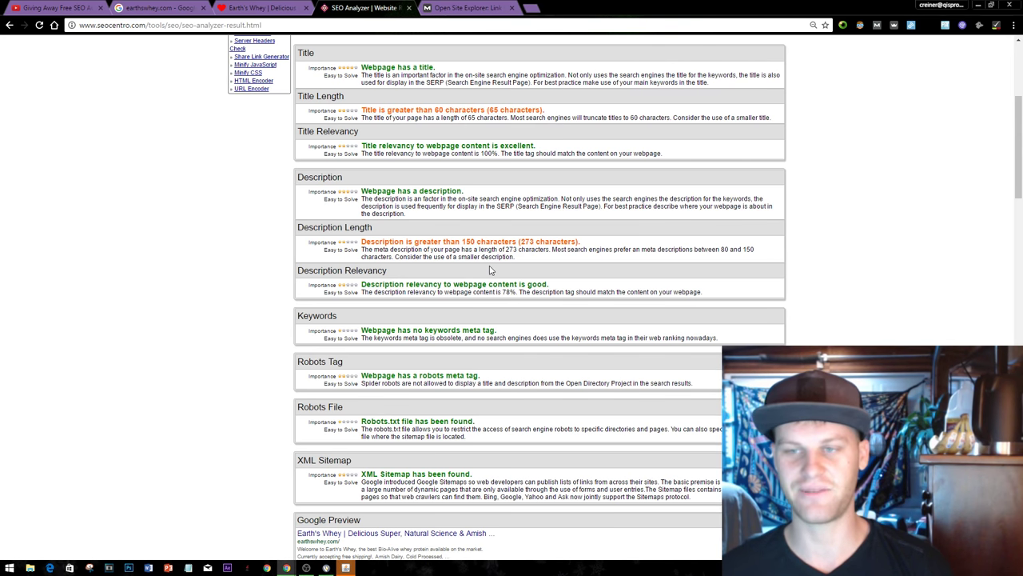
pyautogui.scroll(-4, 489, 256)
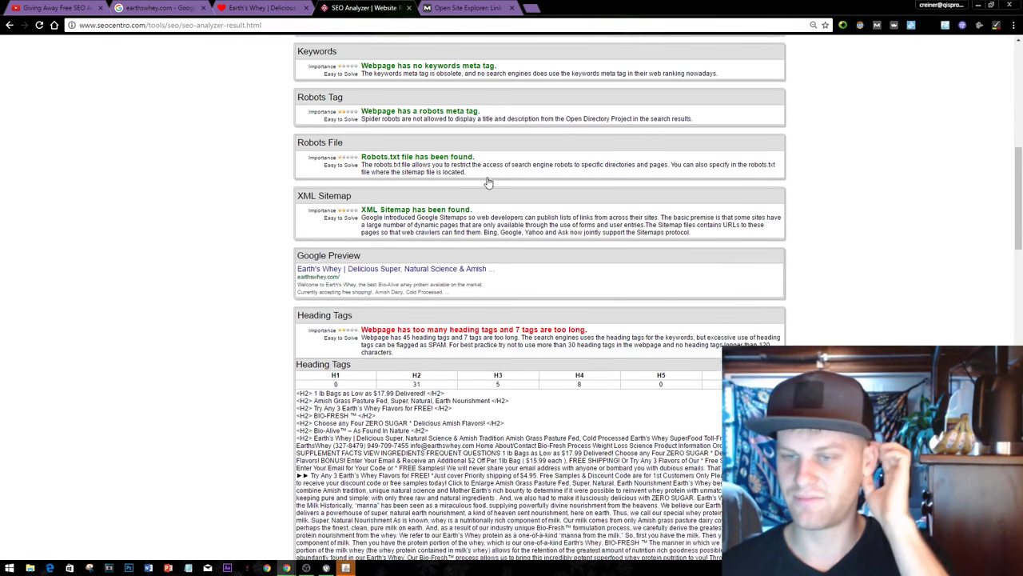
pyautogui.scroll(2, 422, 184)
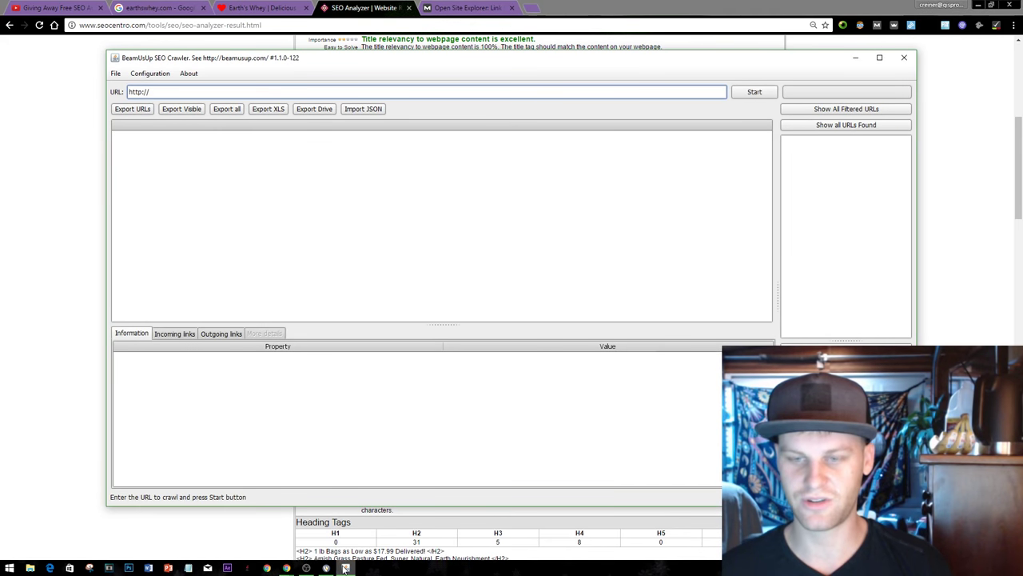
pyautogui.click(232, 47)
pyautogui.click(256, 8)
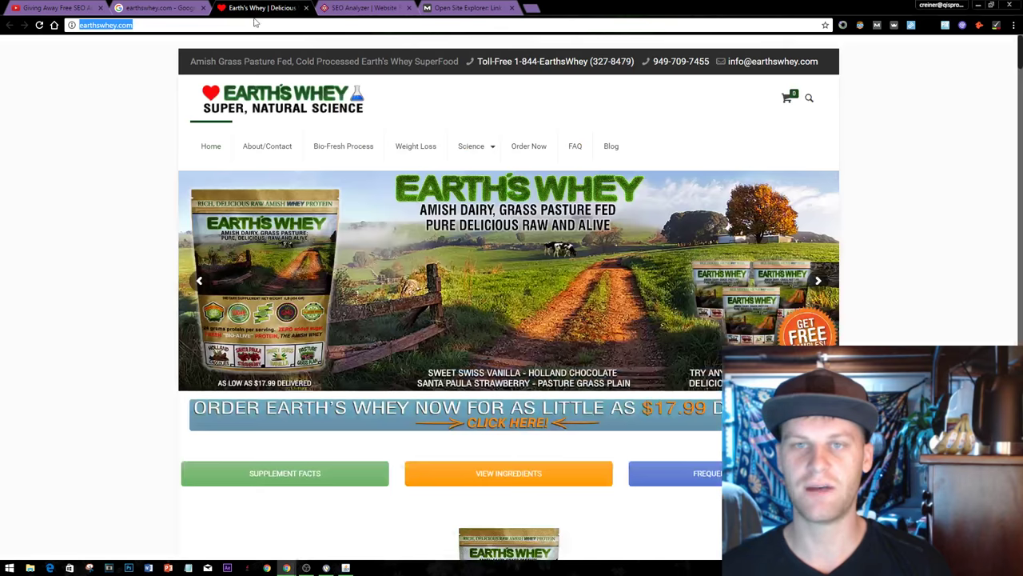
pyautogui.click(514, 6)
pyautogui.hotkey('alt', 'Tab')
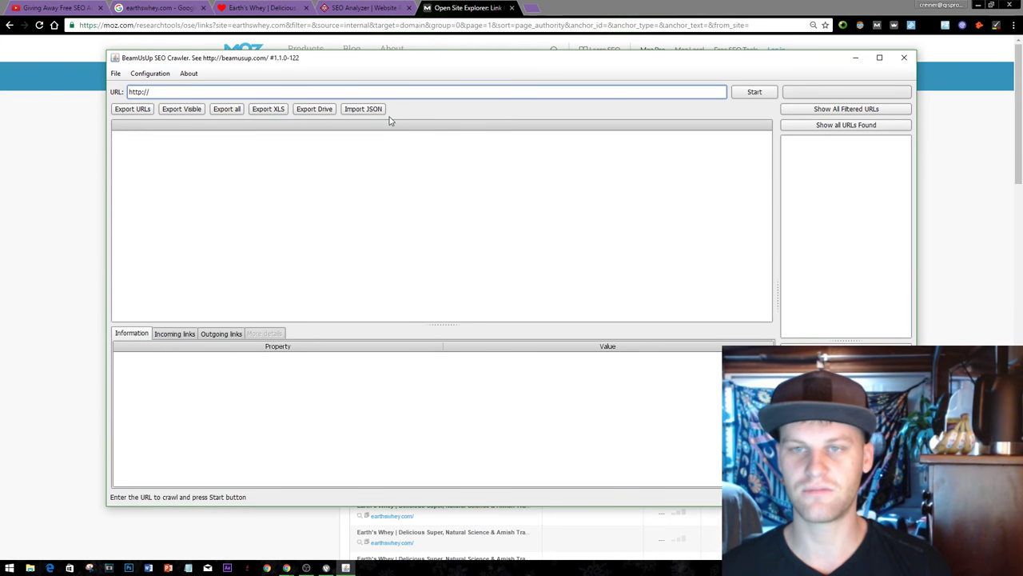
pyautogui.write('http://earthswhey.com/')
pyautogui.tripleClick(410, 92)
pyautogui.write('http://earthswhey.com/')
pyautogui.click(754, 92)
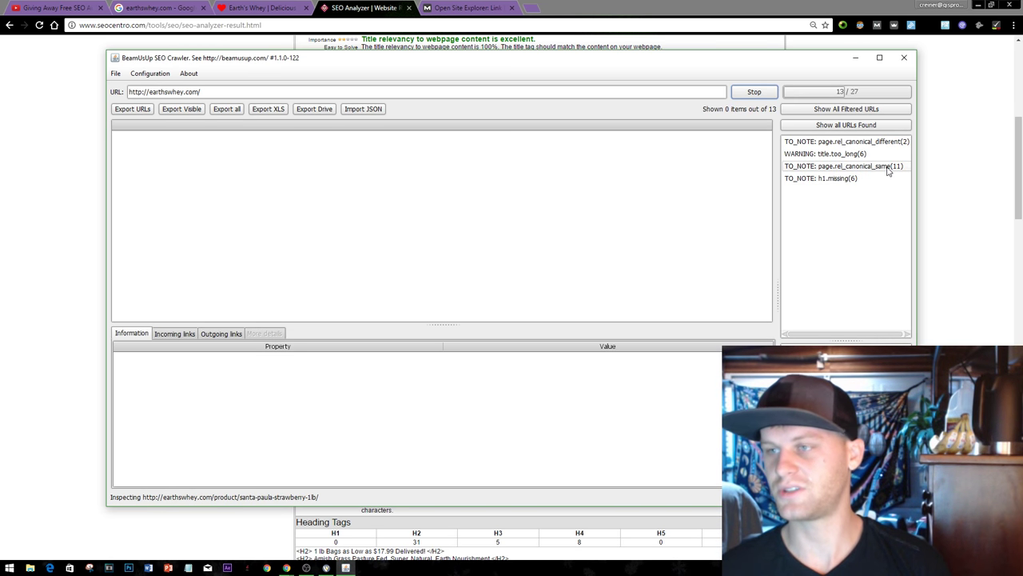
# Back in the SEO analyzer report, review the heading tags summary and first headings
pyautogui.click(935, 163)
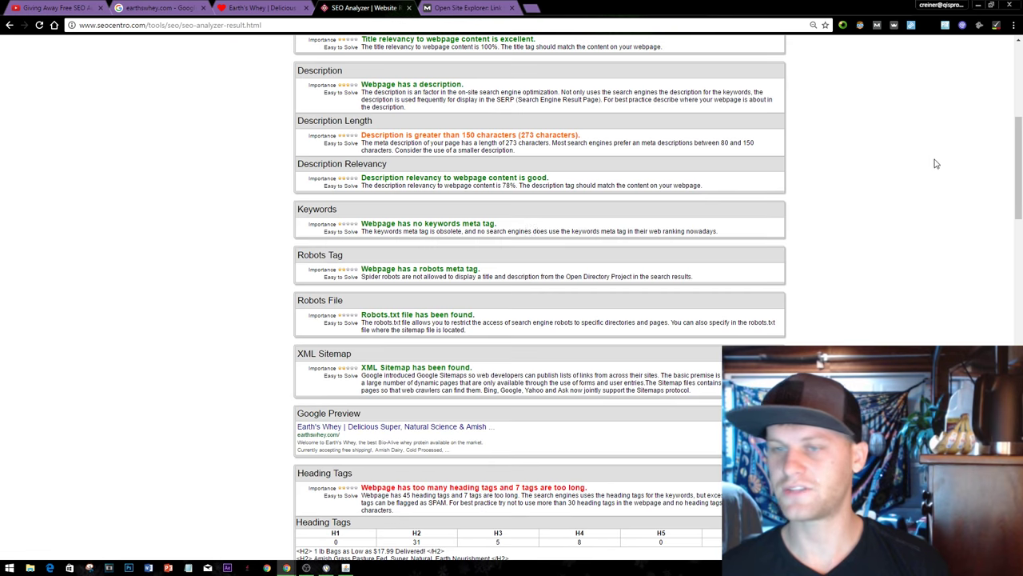
pyautogui.scroll(-3, 466, 140)
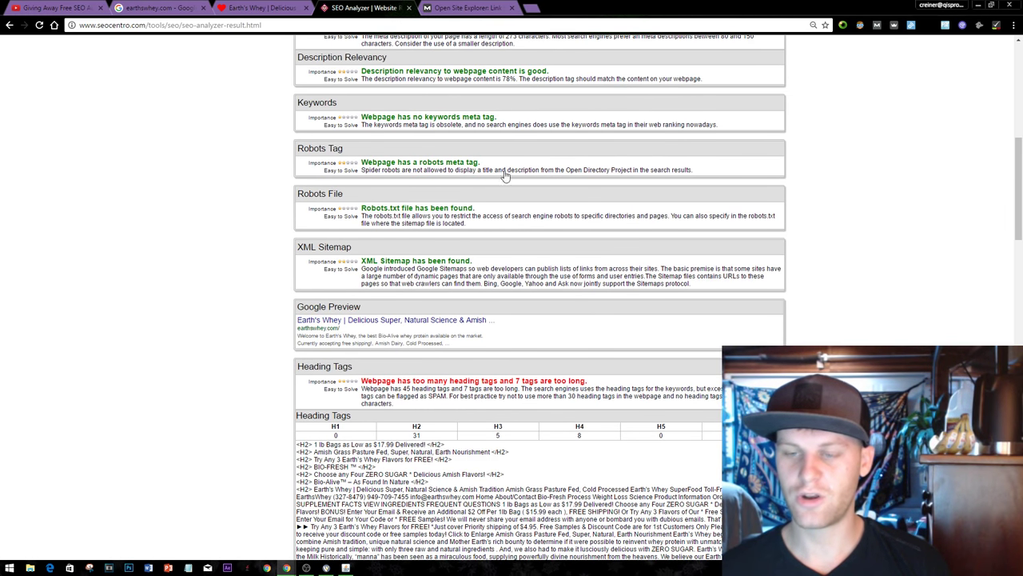
pyautogui.scroll(-4, 527, 278)
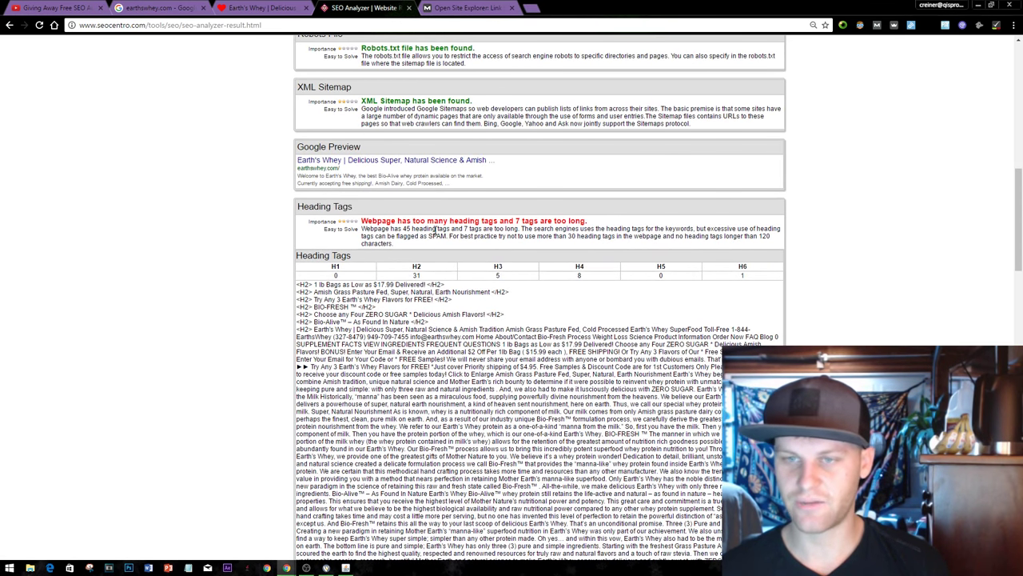
pyautogui.click(432, 232)
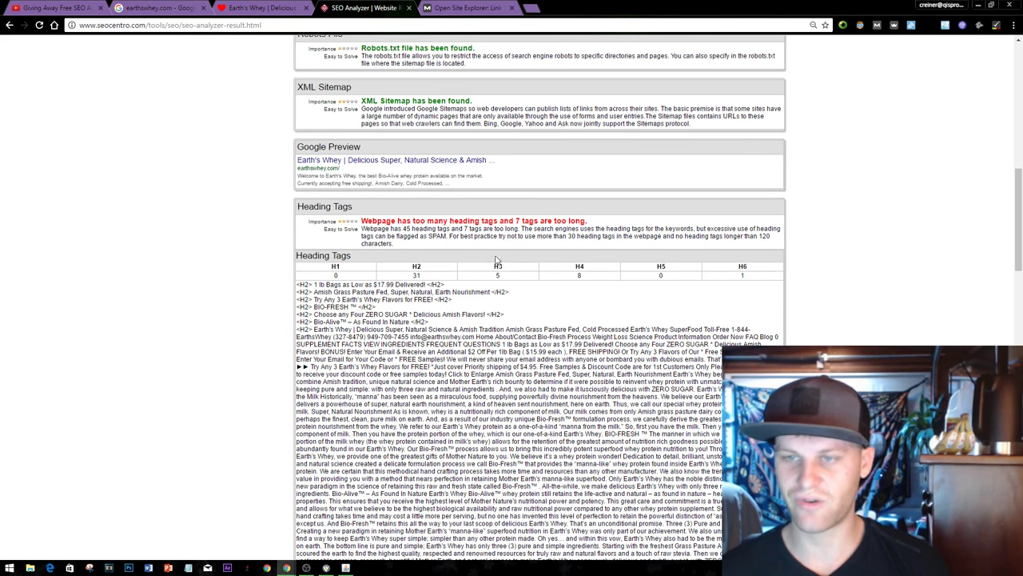
pyautogui.scroll(-5, 557, 298)
pyautogui.scroll(5, 542, 292)
pyautogui.scroll(-4, 521, 292)
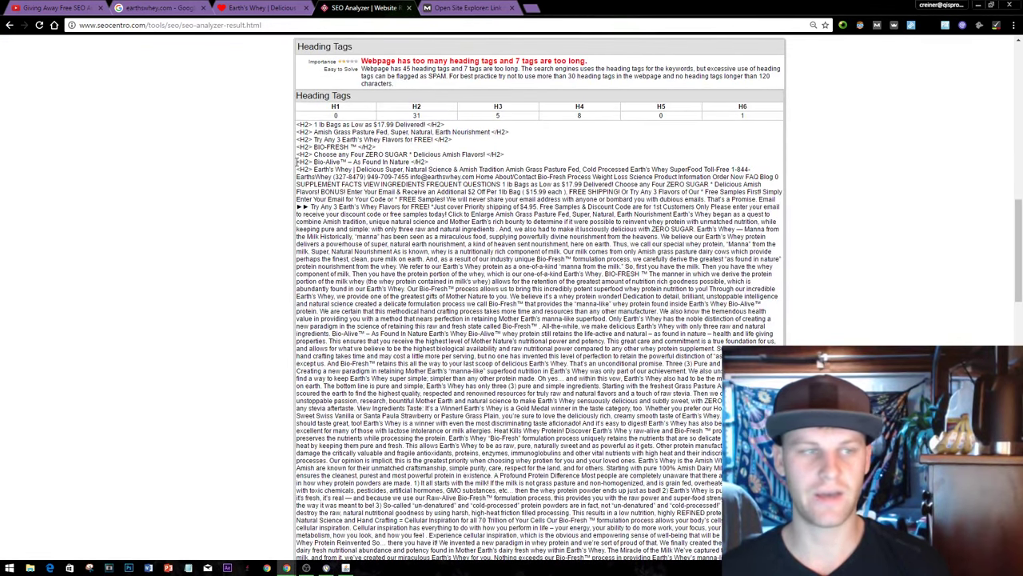
pyautogui.moveTo(296, 162); pyautogui.dragTo(336, 232)
pyautogui.click(336, 232)
pyautogui.moveTo(297, 46); pyautogui.dragTo(340, 210)
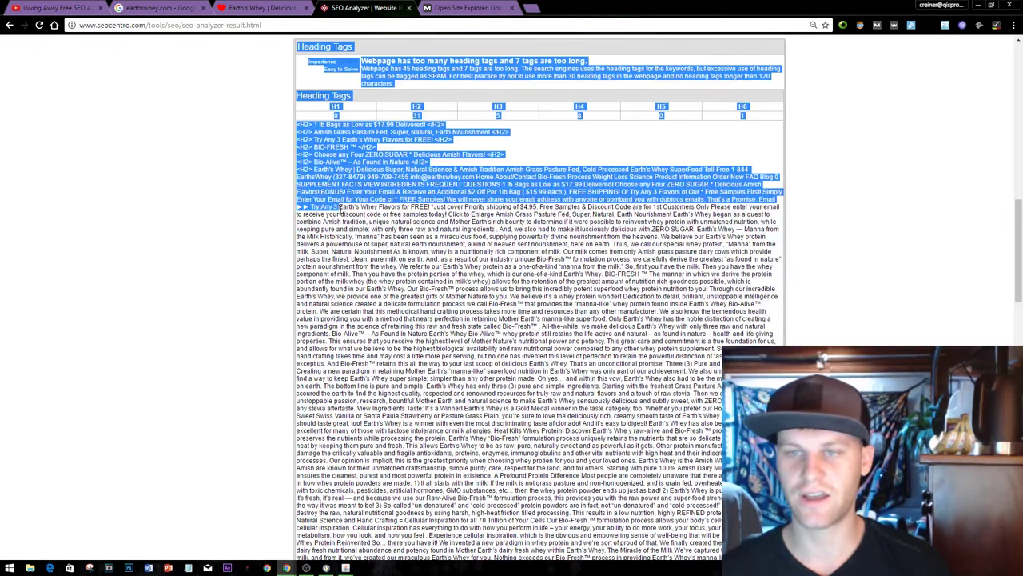
pyautogui.click(340, 209)
# Scroll through the heading text and highlight the H1 count in the heading tags table
pyautogui.scroll(-10, 339, 210)
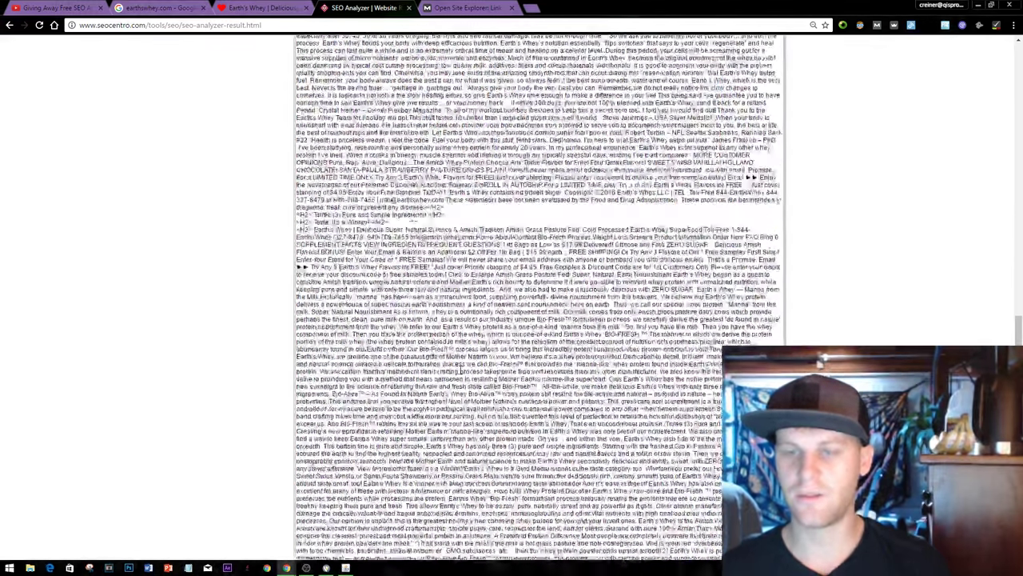
pyautogui.scroll(-1, 436, 252)
pyautogui.scroll(-10, 436, 253)
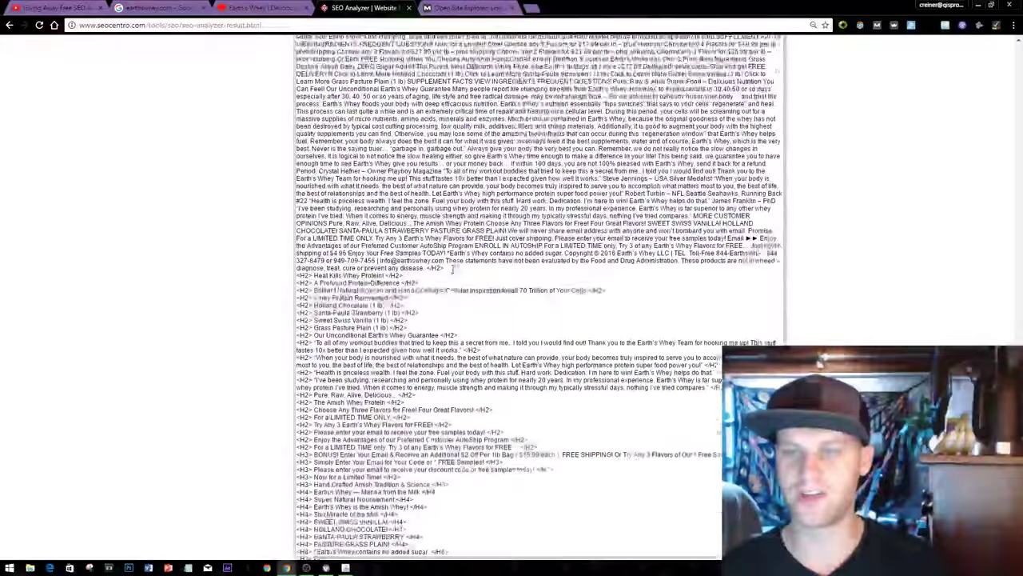
pyautogui.moveTo(441, 214); pyautogui.dragTo(462, 148)
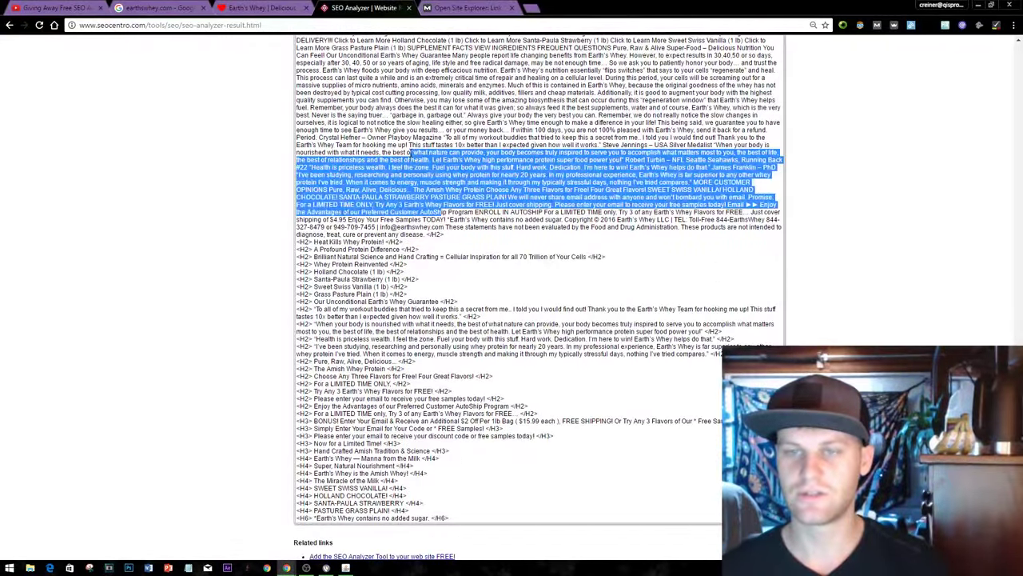
pyautogui.scroll(8, 462, 149)
pyautogui.scroll(3, 414, 193)
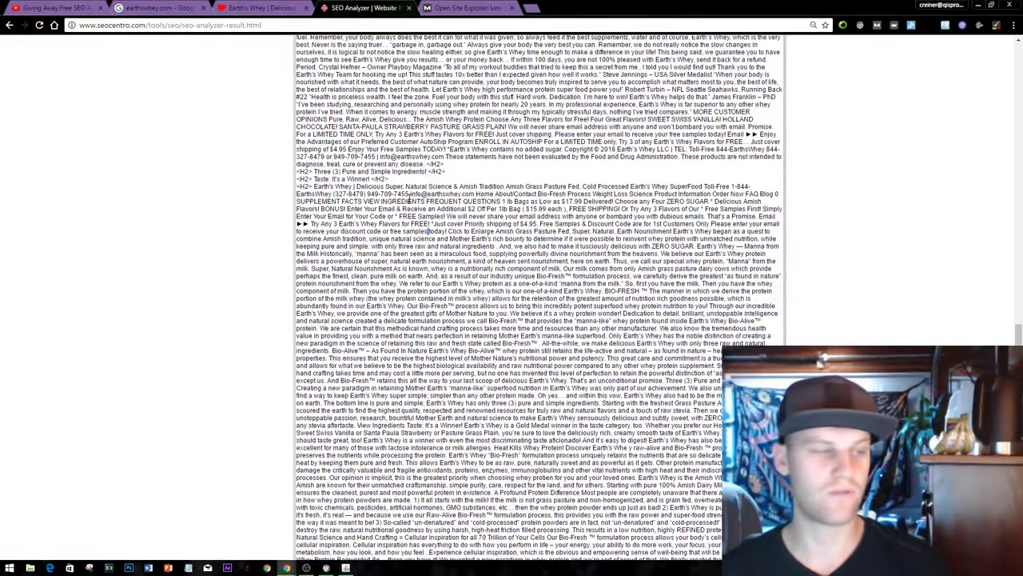
pyautogui.scroll(5, 436, 239)
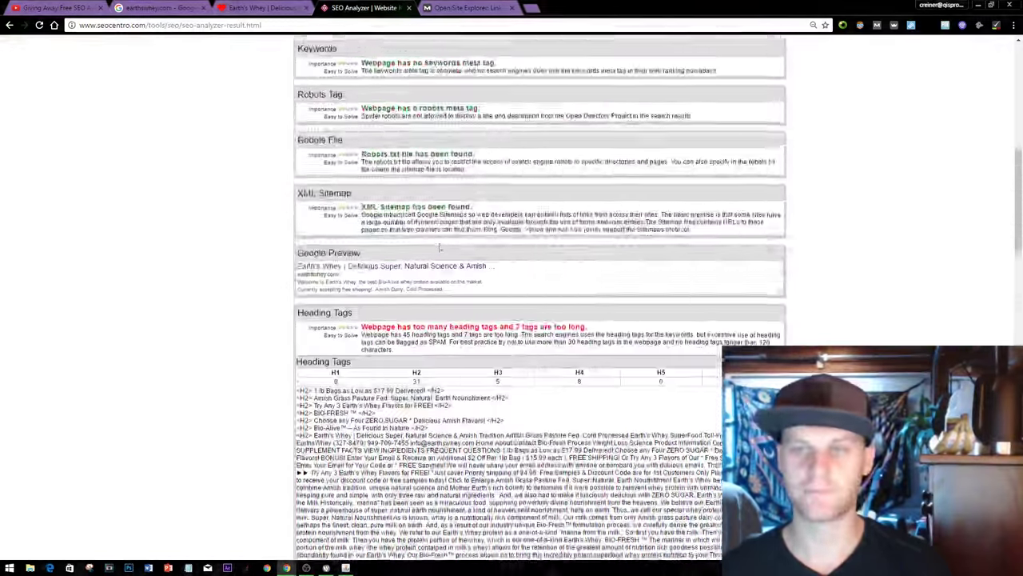
pyautogui.scroll(-20, 439, 247)
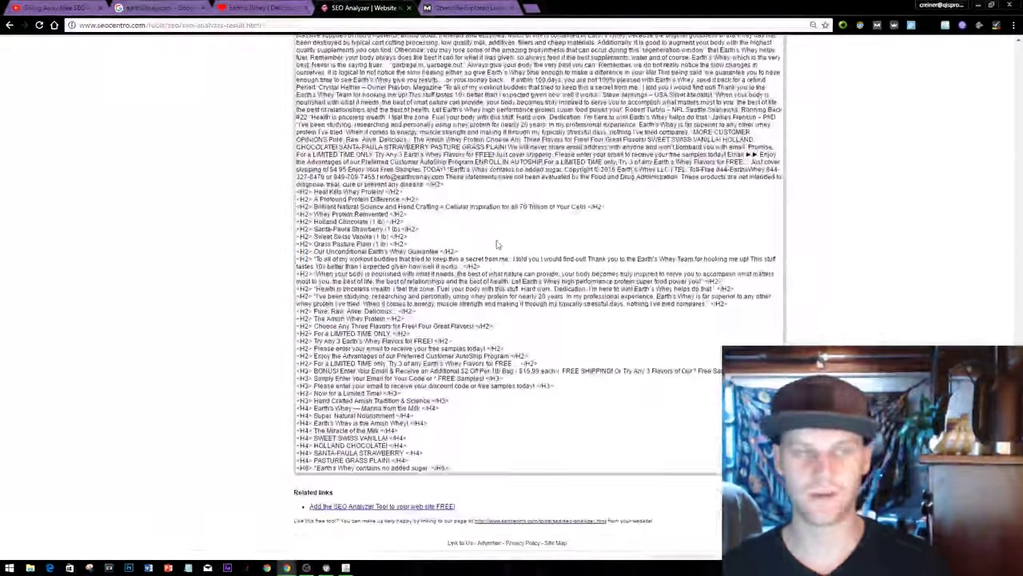
pyautogui.scroll(10, 496, 350)
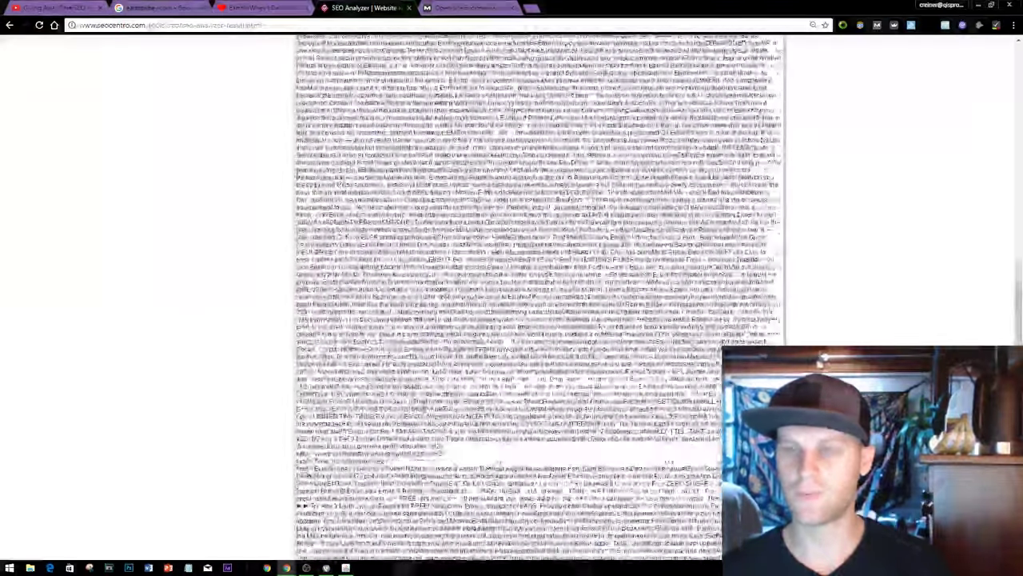
pyautogui.scroll(10, 425, 461)
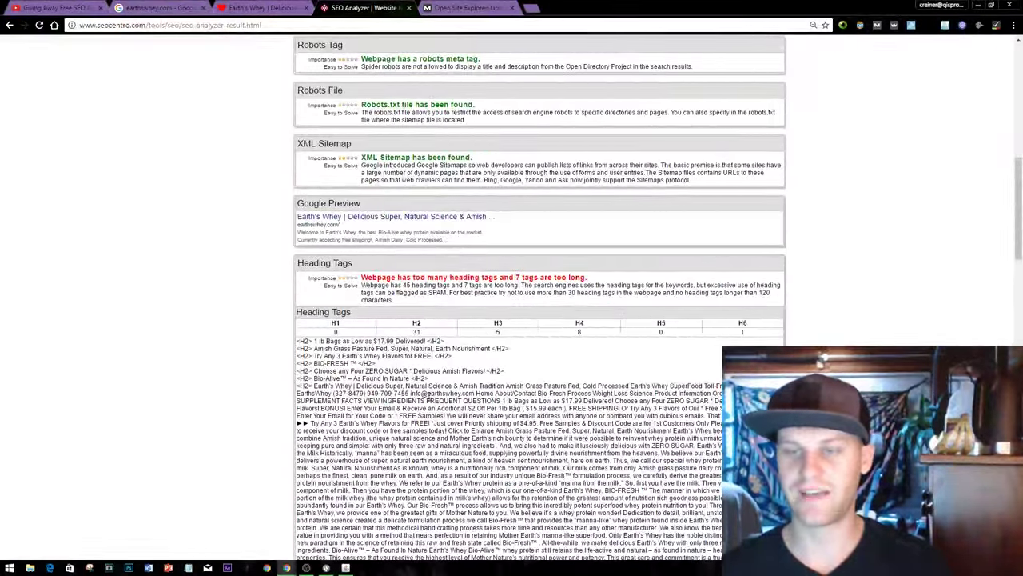
pyautogui.doubleClick(346, 330)
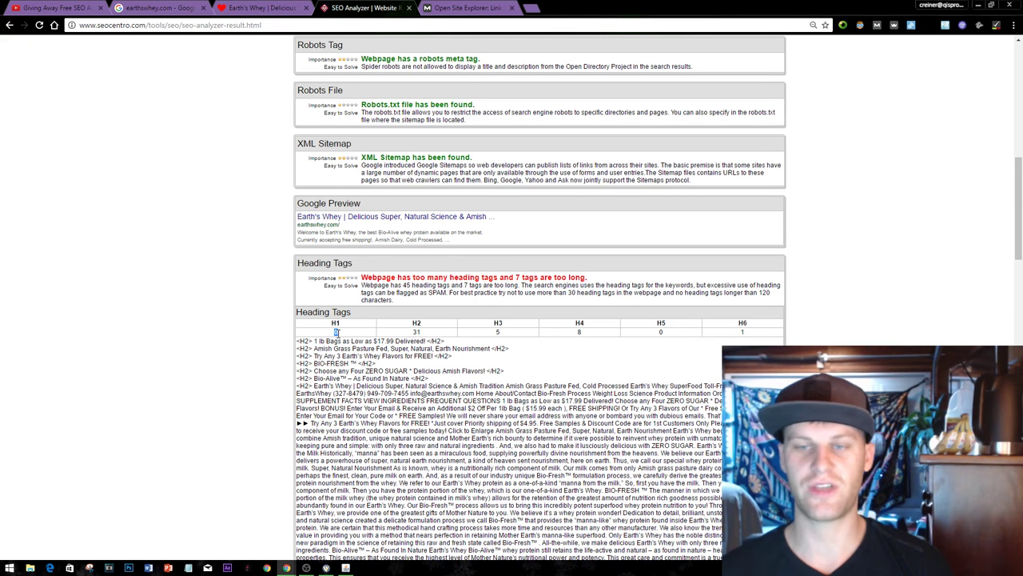
# Show the report's Content results, with the 4.61 MB total page content size
pyautogui.scroll(12, 391, 340)
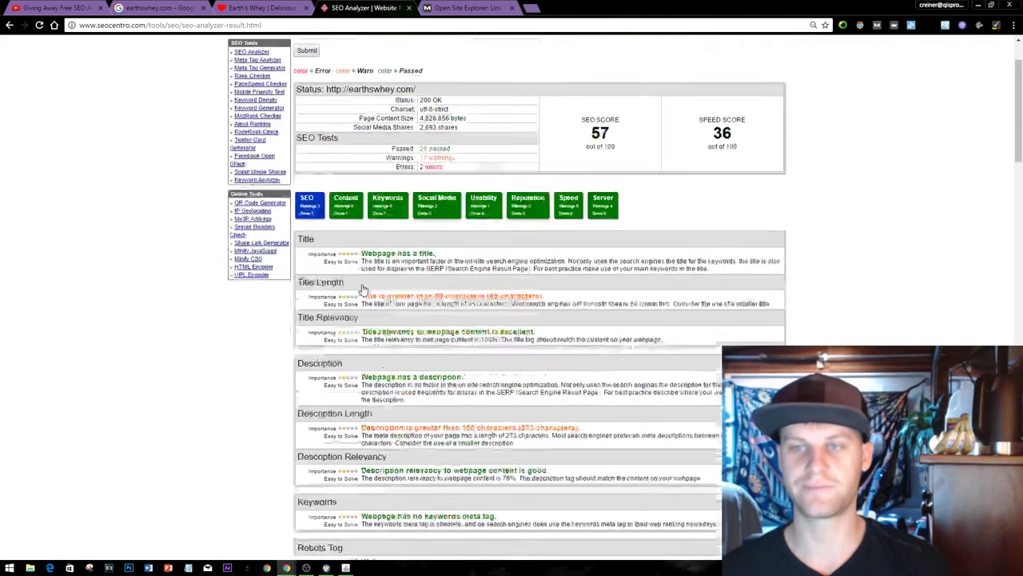
pyautogui.click(344, 283)
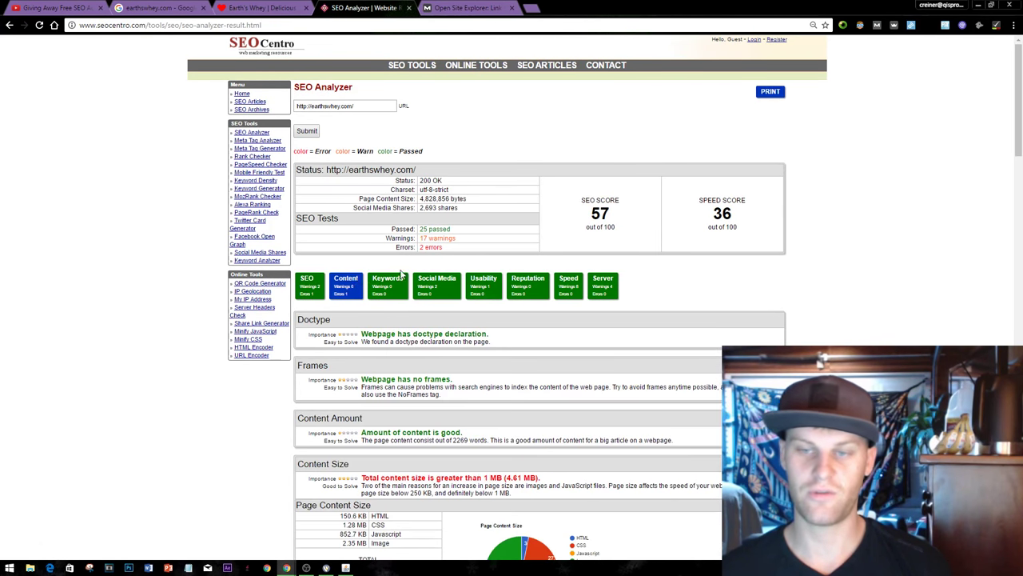
pyautogui.scroll(-3, 448, 319)
pyautogui.scroll(3, 472, 316)
pyautogui.scroll(-5, 432, 313)
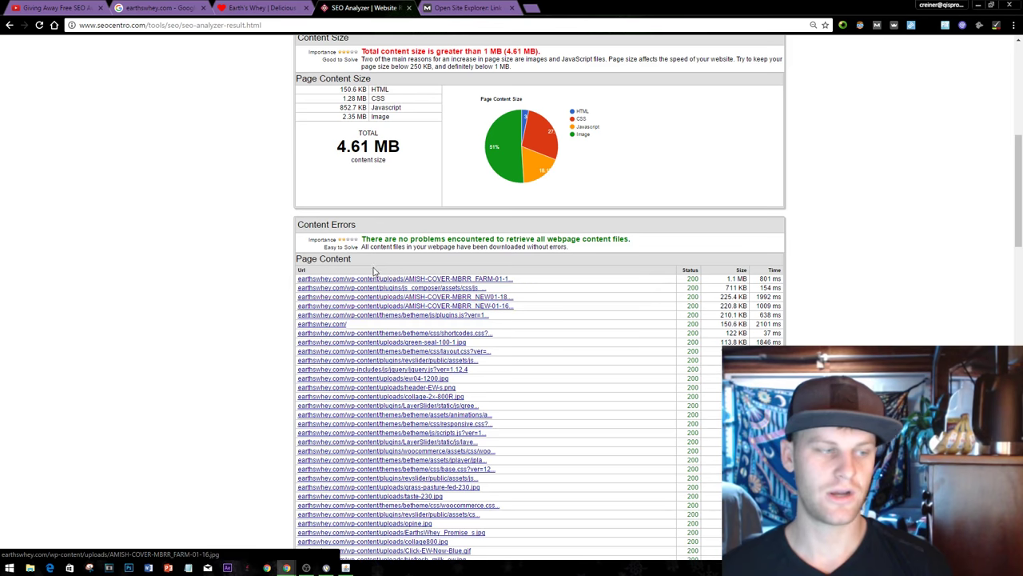
# Open the AMISH-COVER-M8RR_NEW-01-16.jpg link from the Page Content list in a new tab
pyautogui.scroll(-2, 359, 251)
pyautogui.scroll(3, 358, 250)
pyautogui.scroll(-10, 358, 250)
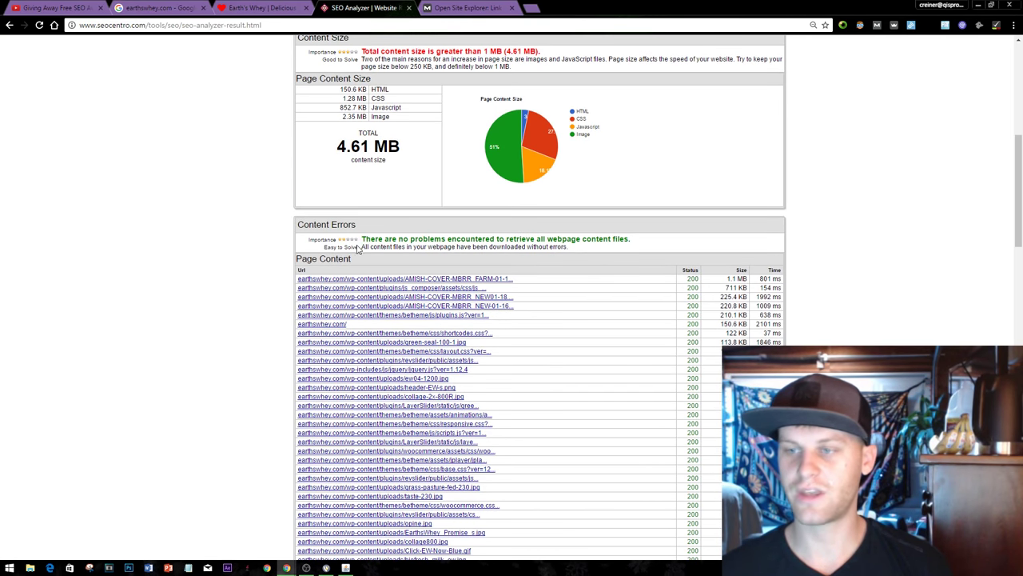
pyautogui.scroll(-8, 429, 393)
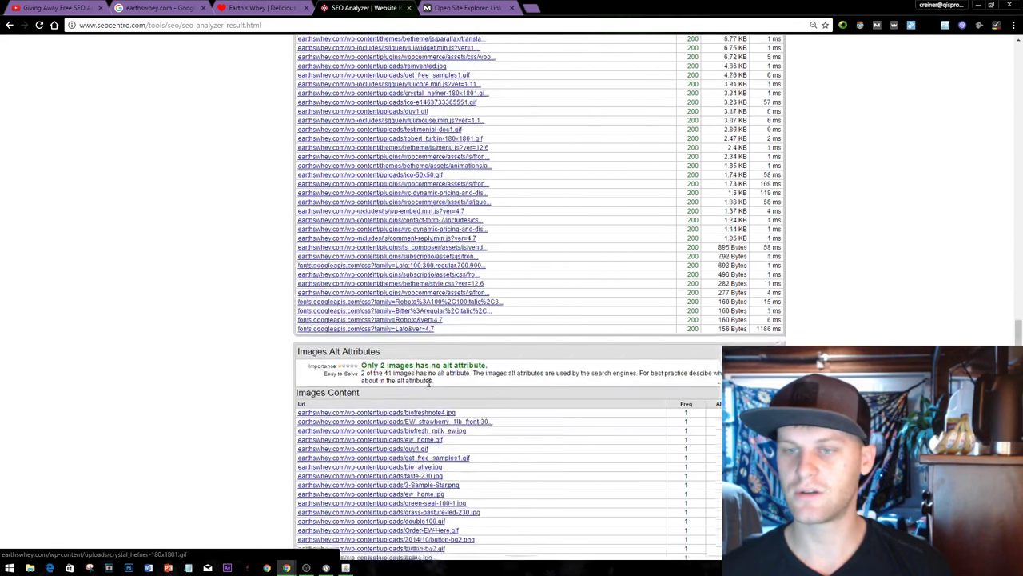
pyautogui.scroll(10, 438, 375)
pyautogui.scroll(4, 438, 373)
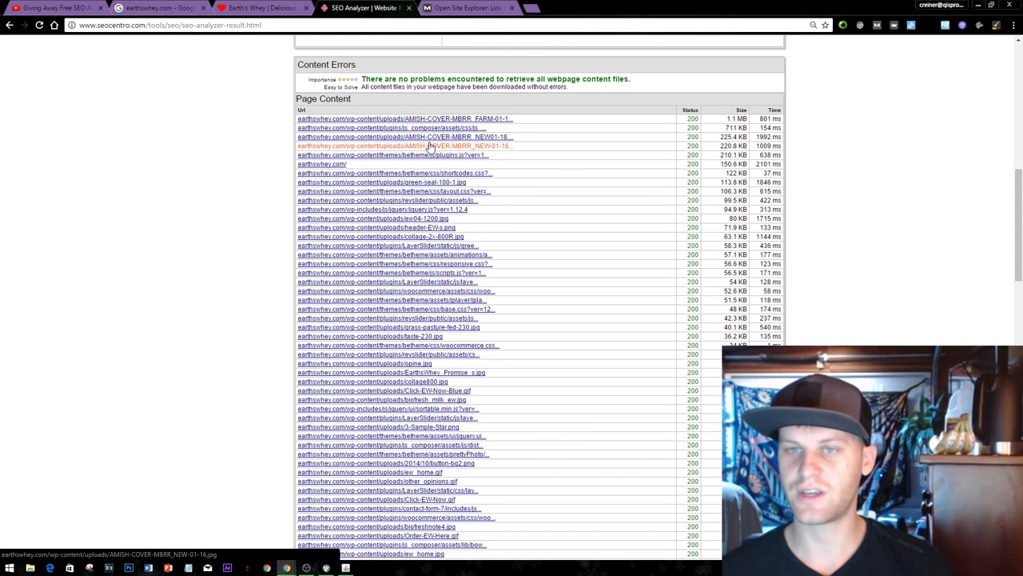
pyautogui.rightClick(429, 146)
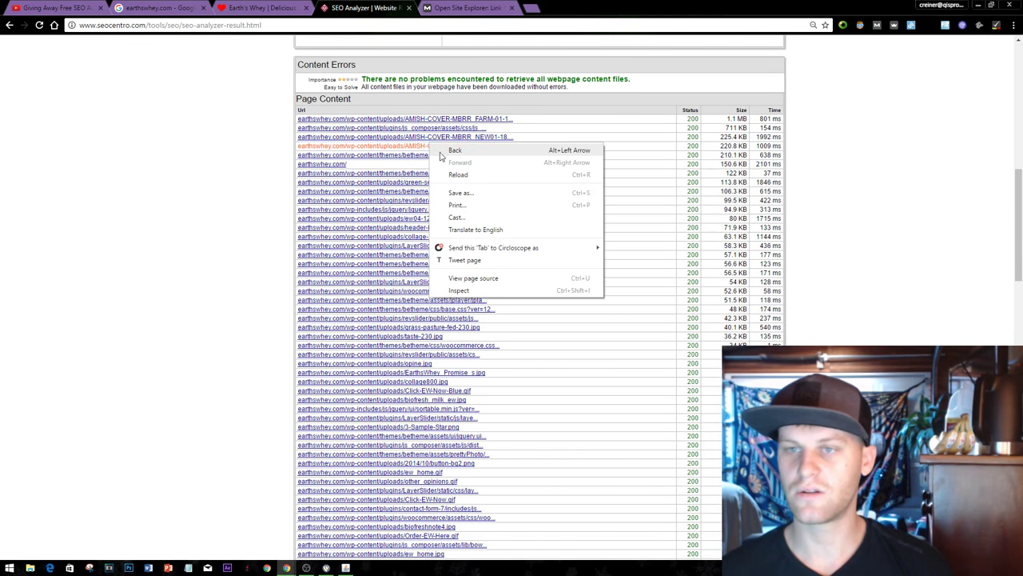
pyautogui.click(244, 160)
pyautogui.rightClick(395, 148)
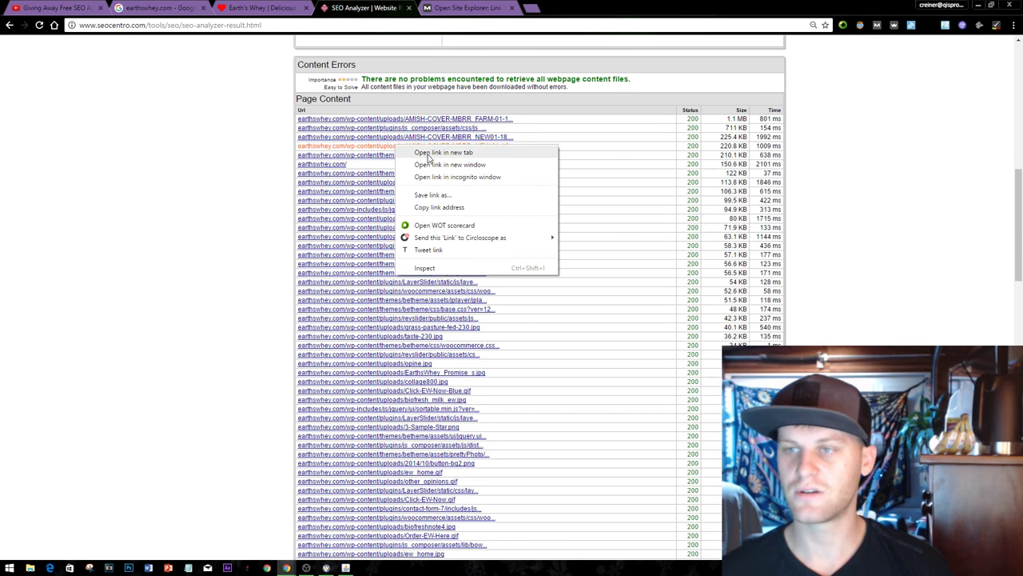
pyautogui.click(425, 157)
# Load the banner image as earths-whey-natural-protein.jpg and inspect the image element's markup
pyautogui.click(503, 6)
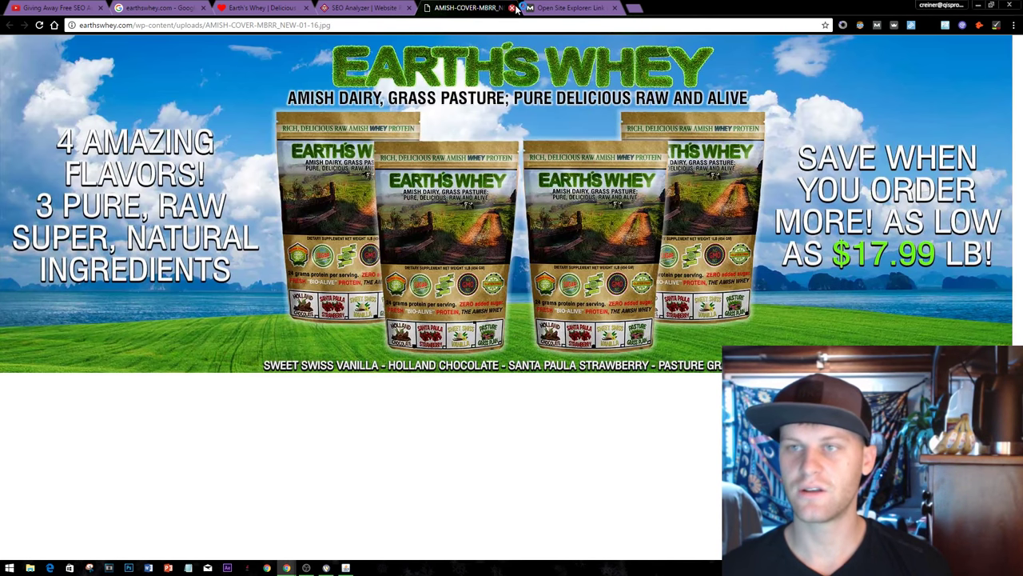
pyautogui.moveTo(210, 25)
pyautogui.mouseDown()
pyautogui.moveTo(336, 27)
pyautogui.moveTo(206, 32)
pyautogui.mouseUp()
pyautogui.click(206, 26)
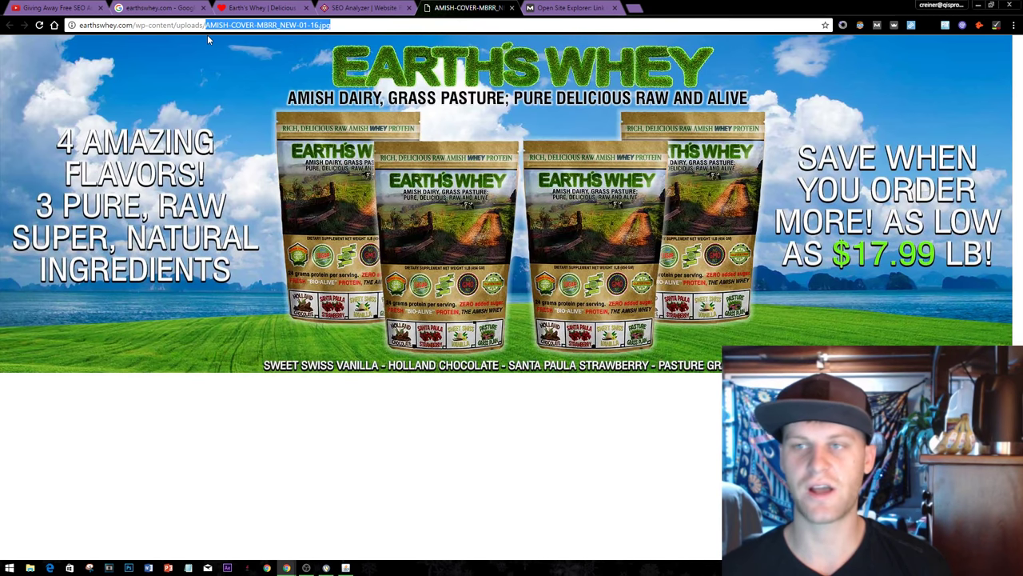
pyautogui.write("earth's")
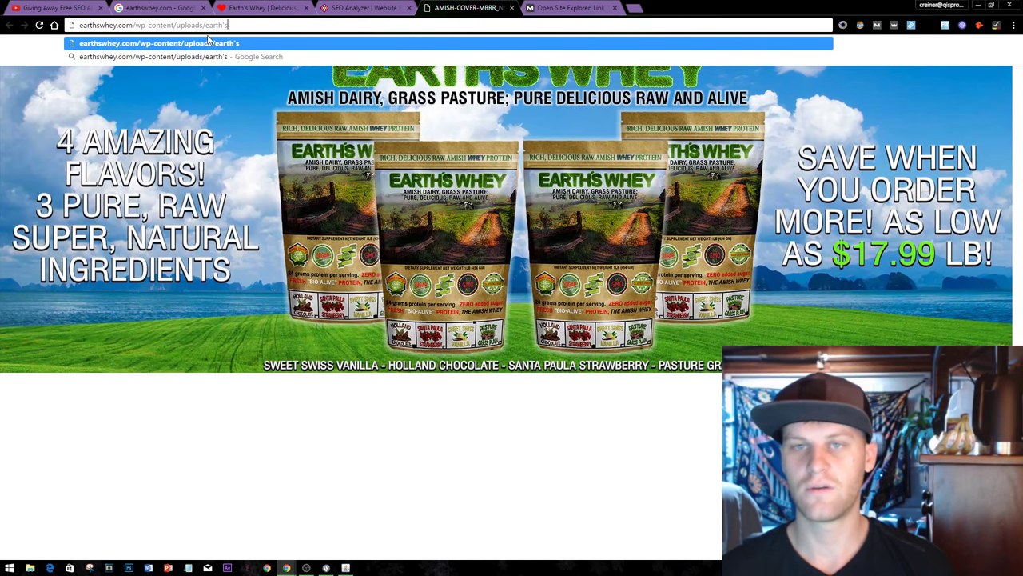
pyautogui.write('-w')
pyautogui.press('BackSpace')
pyautogui.press('BackSpace')
pyautogui.press('BackSpace')
pyautogui.press('BackSpace')
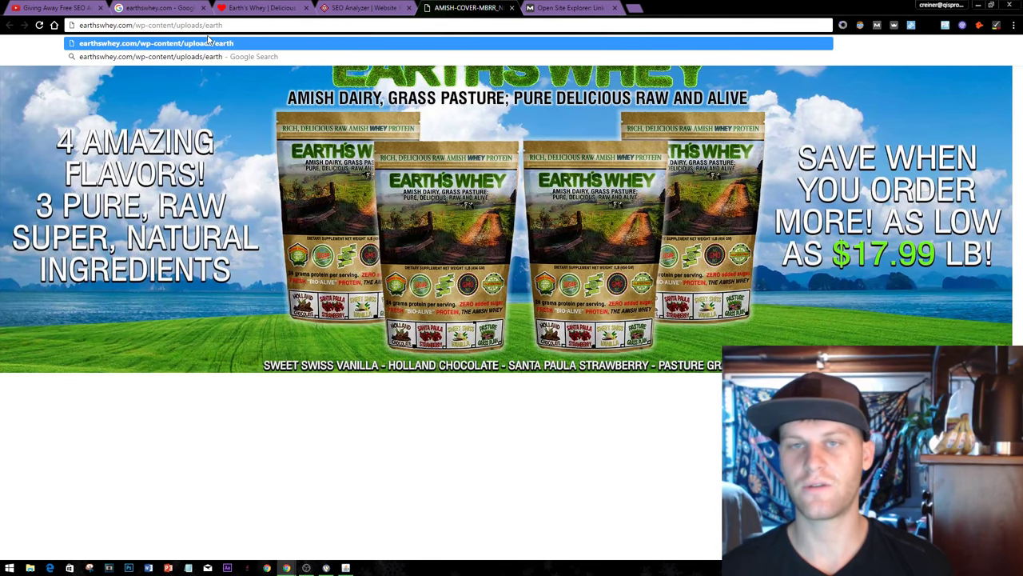
pyautogui.write('s-w')
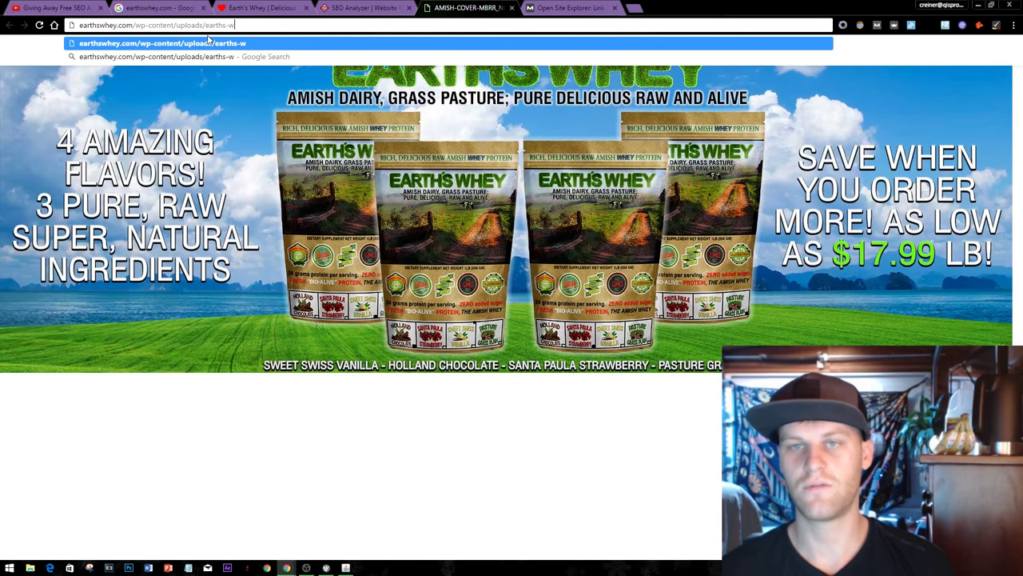
pyautogui.write('hey-')
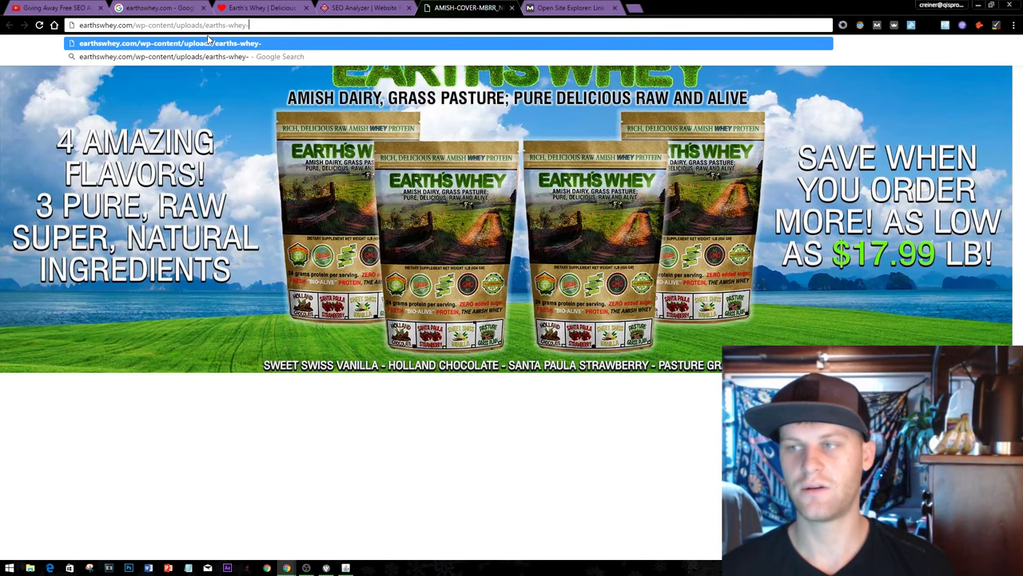
pyautogui.write('natural')
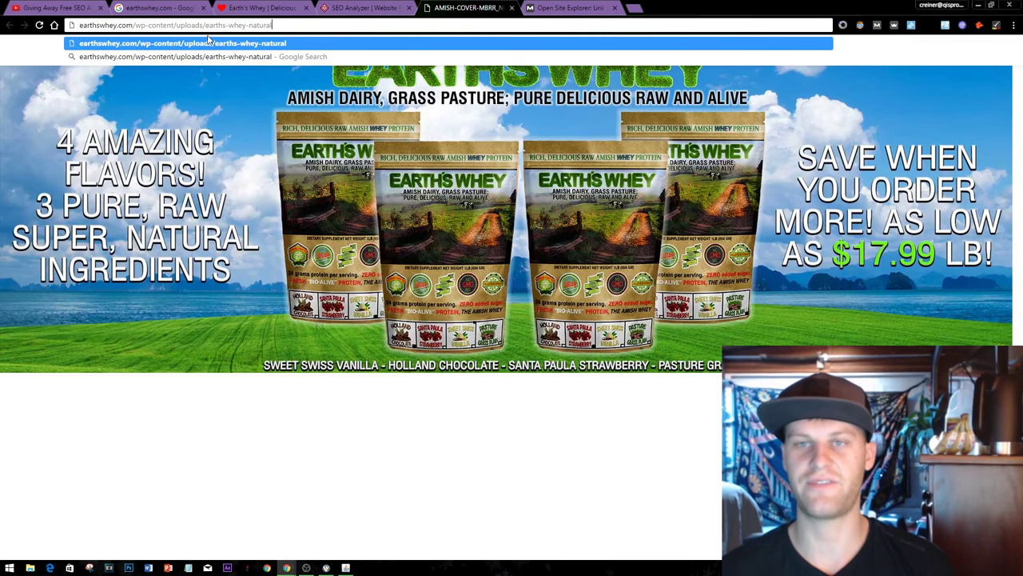
pyautogui.write('-prot')
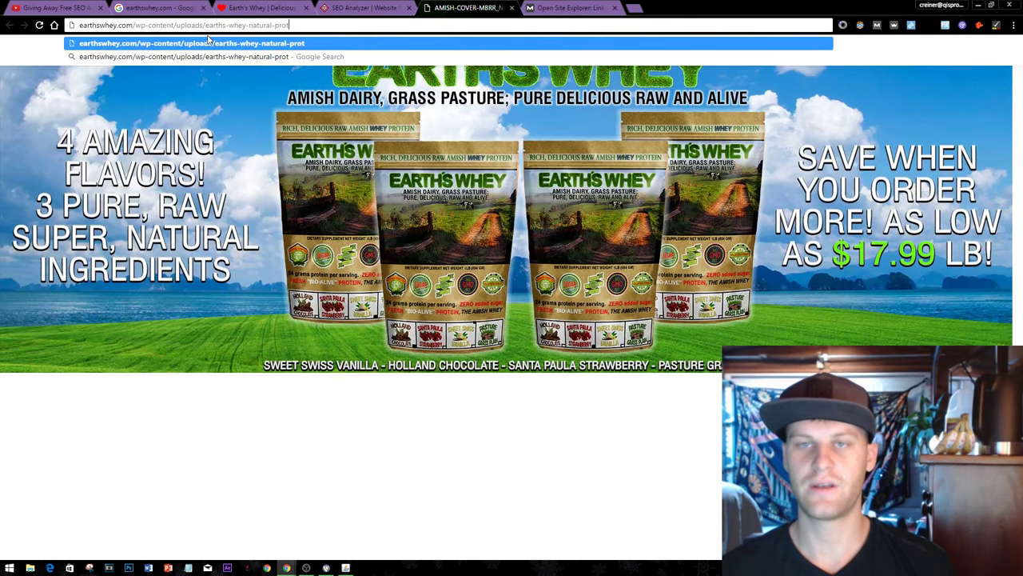
pyautogui.write('en')
pyautogui.write('/')
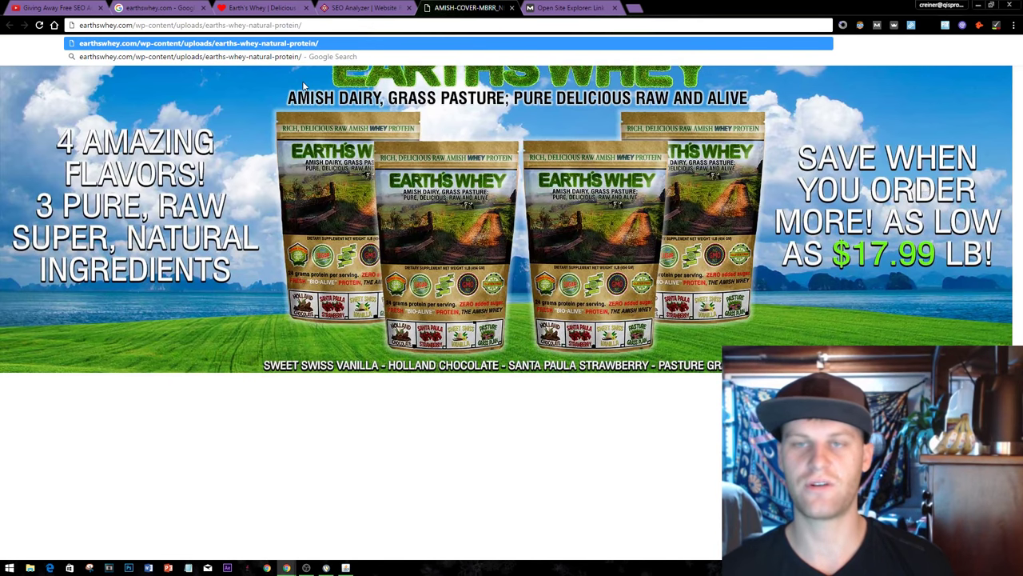
pyautogui.write('k')
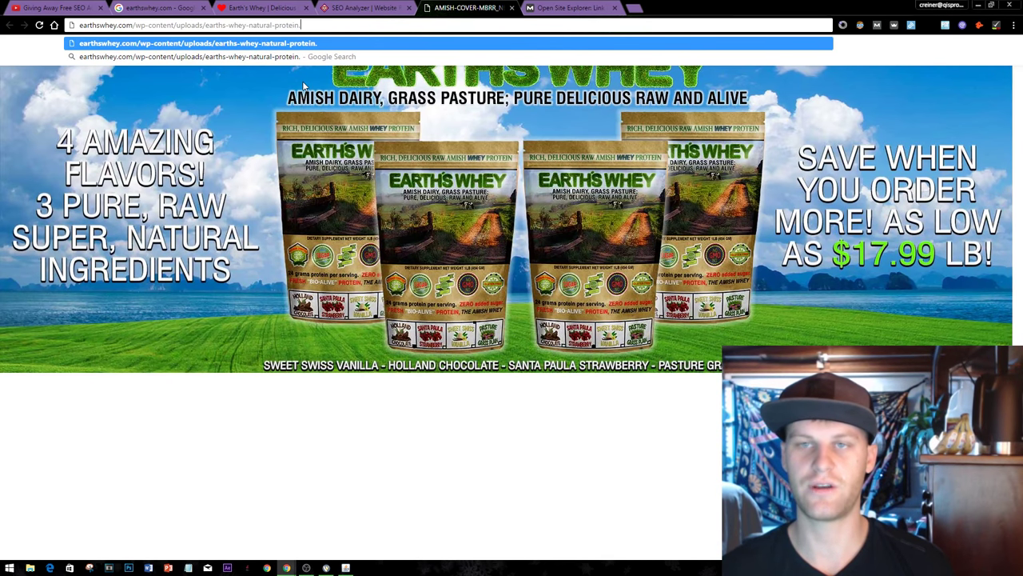
pyautogui.write('pg')
pyautogui.press('Return')
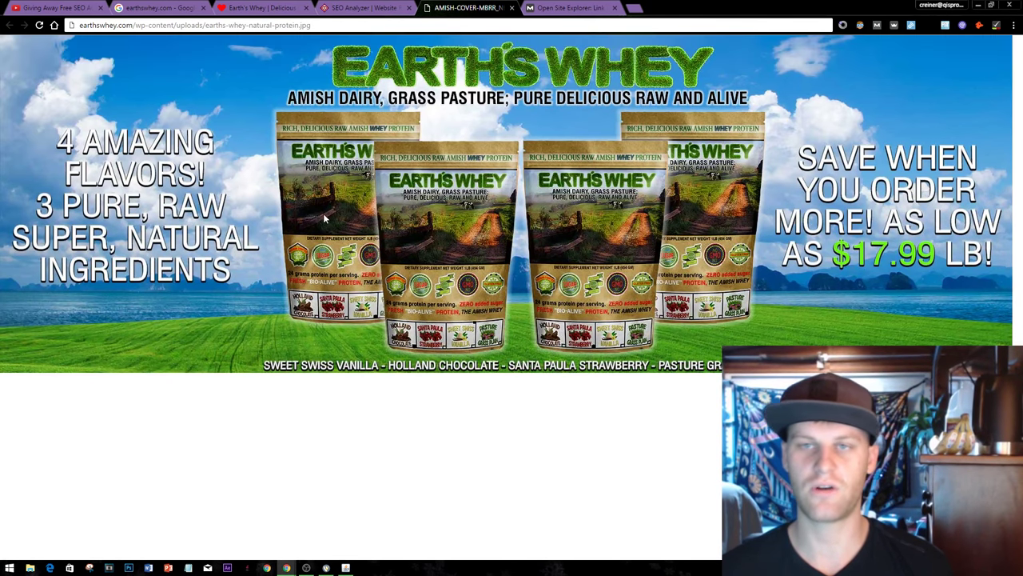
pyautogui.rightClick(314, 210)
pyautogui.click(411, 328)
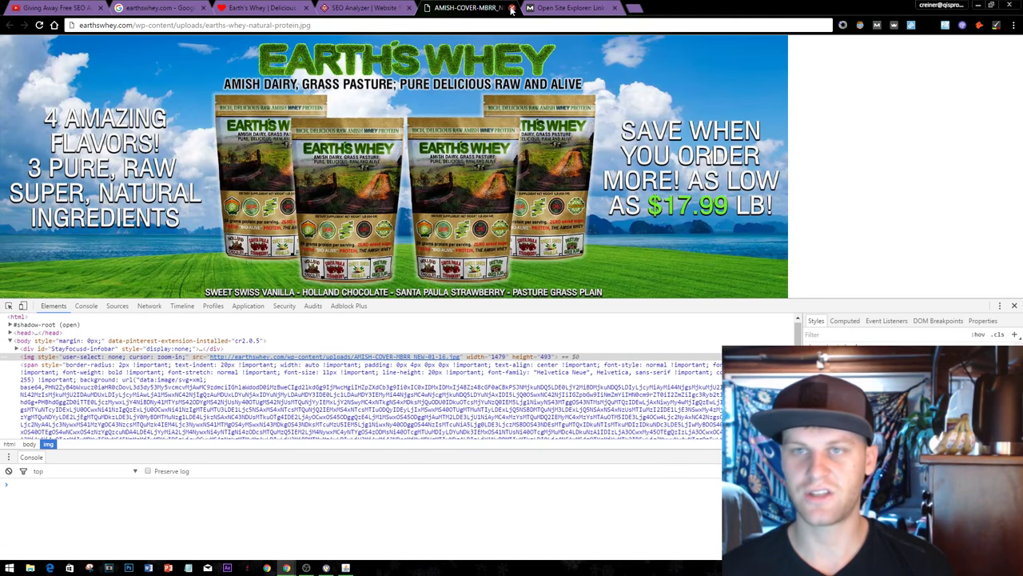
# Copy earthswhey.com from the other search tab and load it in the address bar
pyautogui.click(446, 24)
pyautogui.write('home')
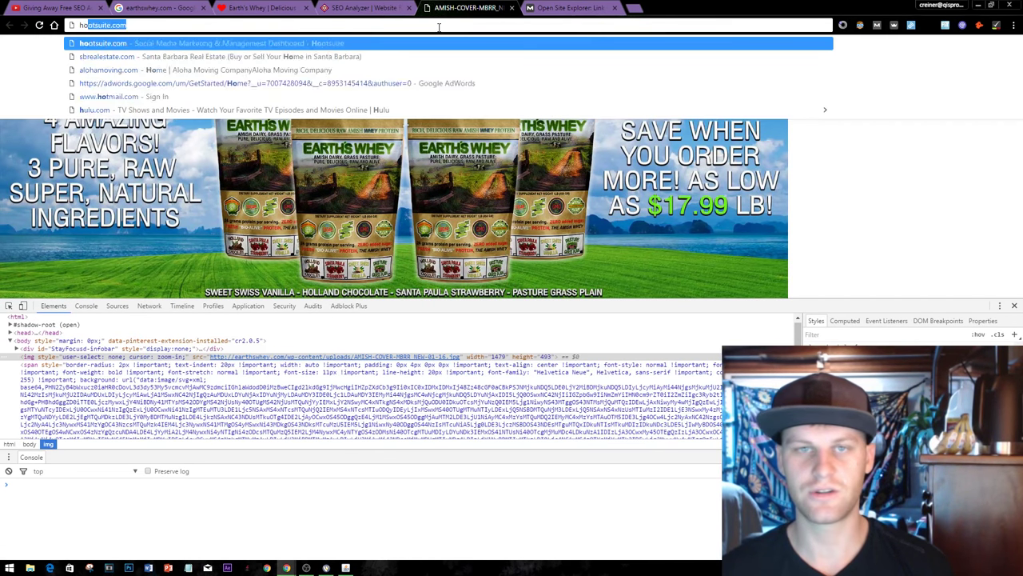
pyautogui.press('Return')
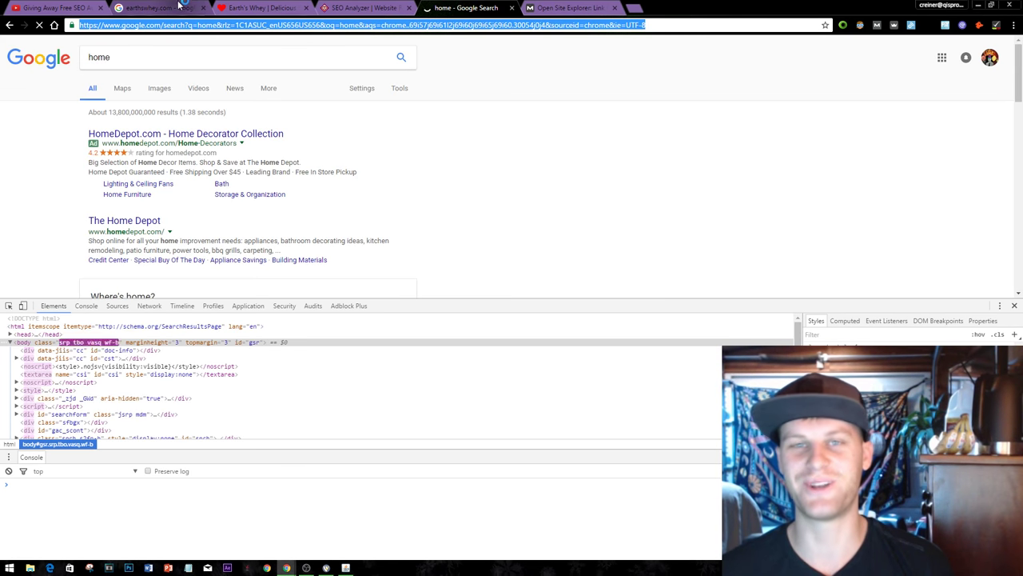
pyautogui.click(149, 7)
pyautogui.moveTo(152, 58); pyautogui.dragTo(67, 70)
pyautogui.hotkey('ctrl', 'c')
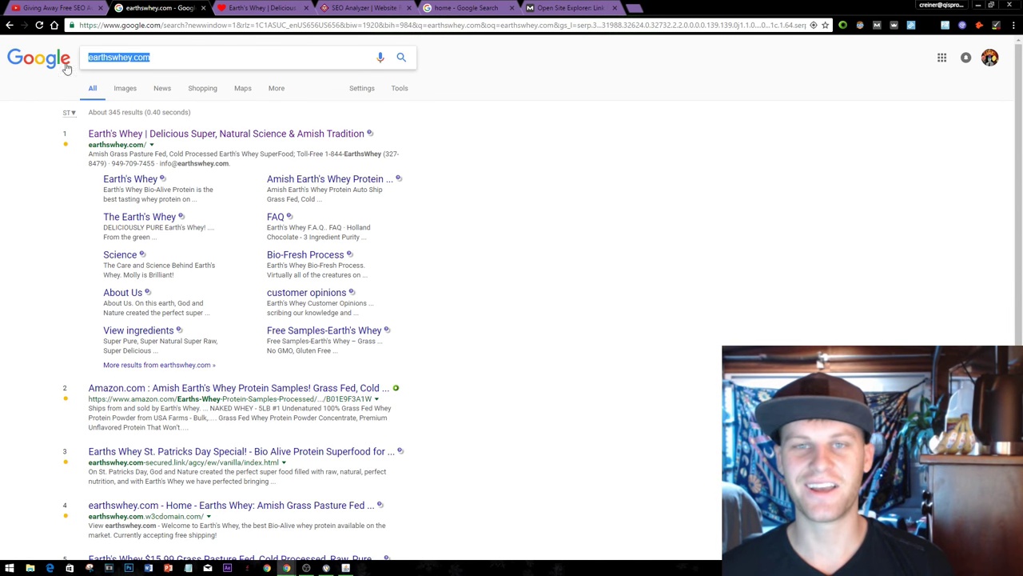
pyautogui.click(468, 7)
pyautogui.click(446, 25)
pyautogui.hotkey('ctrl', 'v')
pyautogui.click(446, 42)
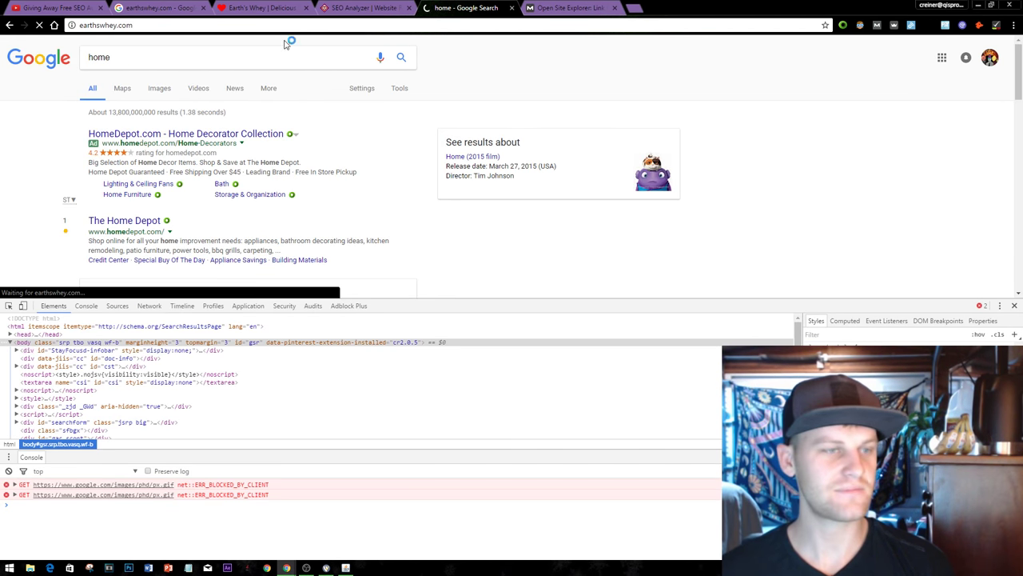
# Inspect the homepage slider banner to reveal its AMISH-COVER background image
pyautogui.rightClick(287, 130)
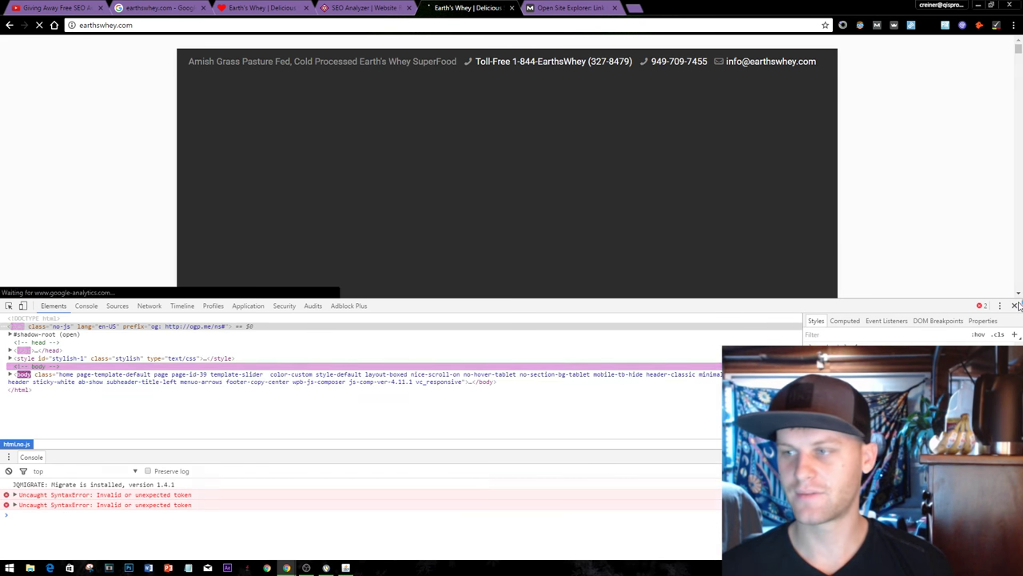
pyautogui.click(1014, 305)
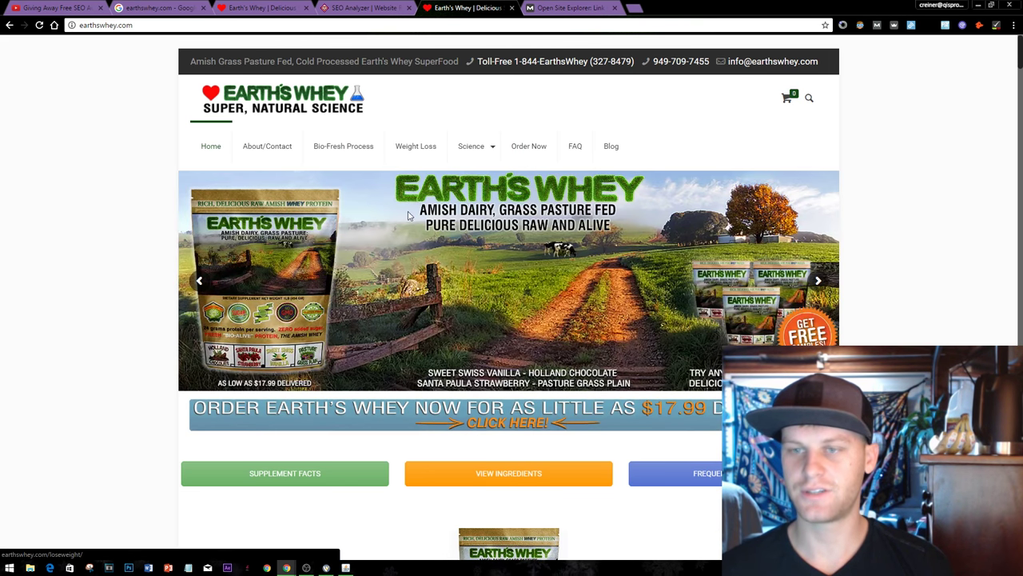
pyautogui.rightClick(406, 210)
pyautogui.click(463, 382)
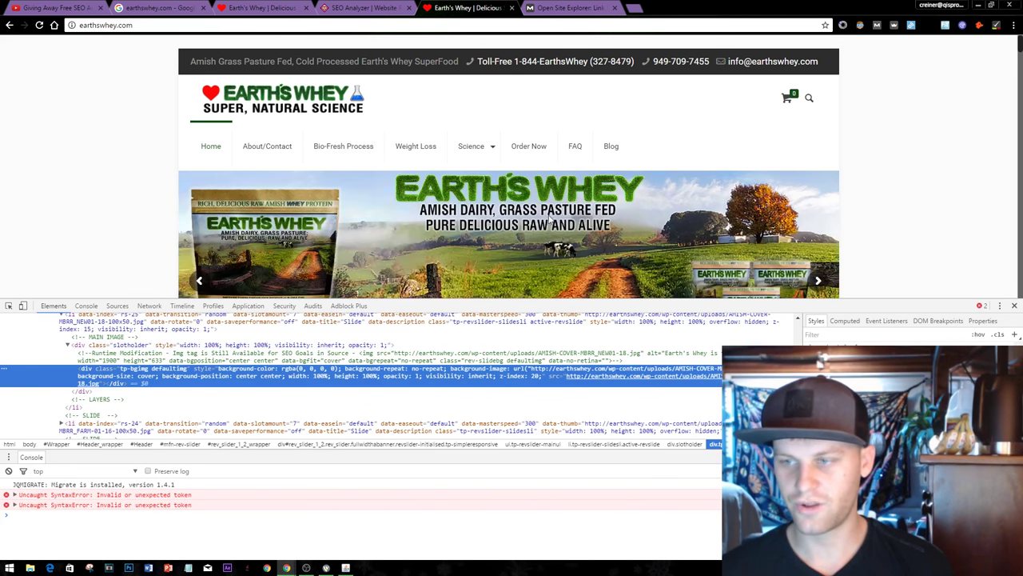
# Inspect the ew_home.gif product image's alt text 'Pure, Clean Amish Dairy', then return to the SEO report
pyautogui.scroll(-6, 551, 218)
pyautogui.scroll(3, 479, 200)
pyautogui.rightClick(519, 169)
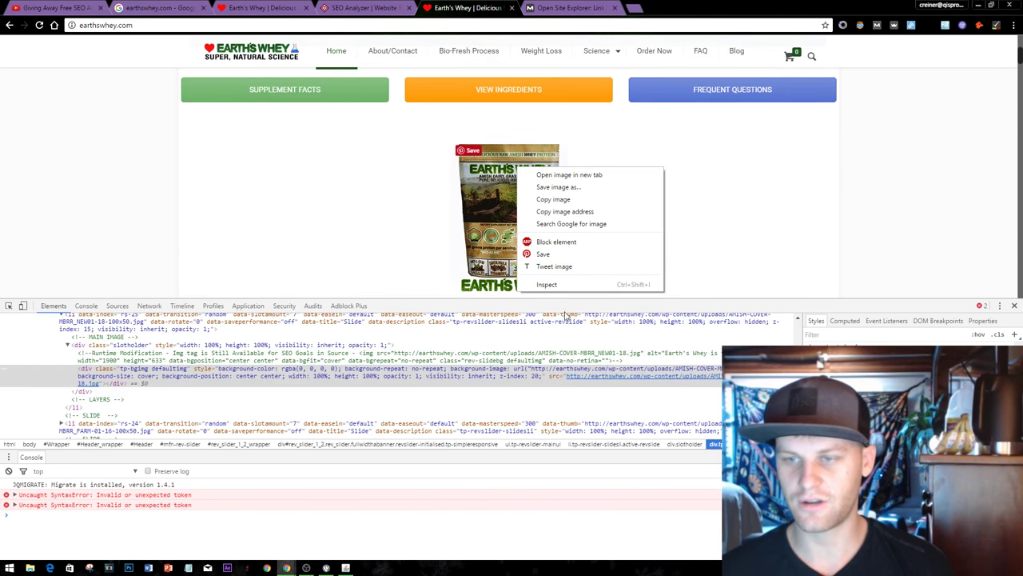
pyautogui.click(562, 284)
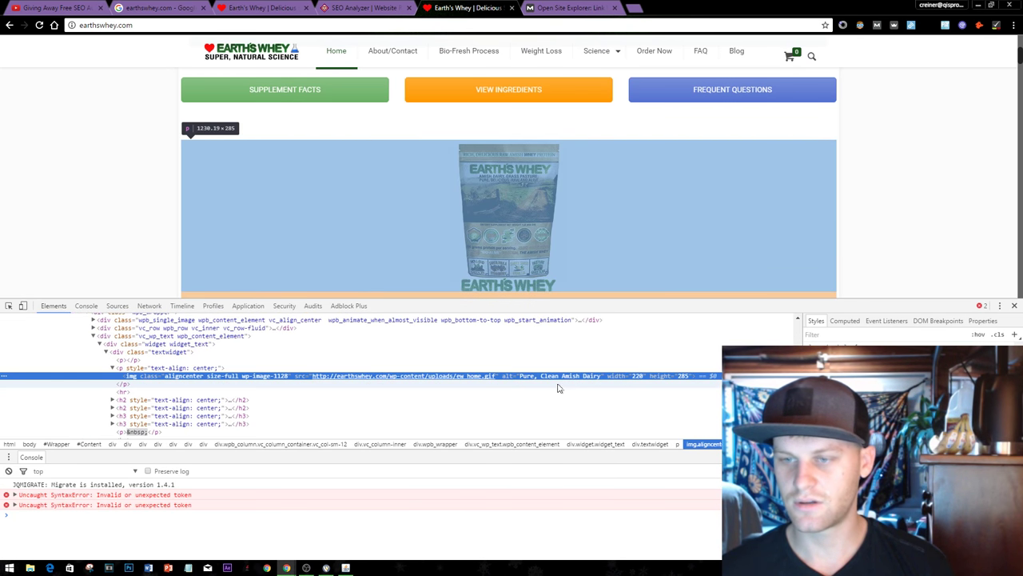
pyautogui.scroll(3, 498, 210)
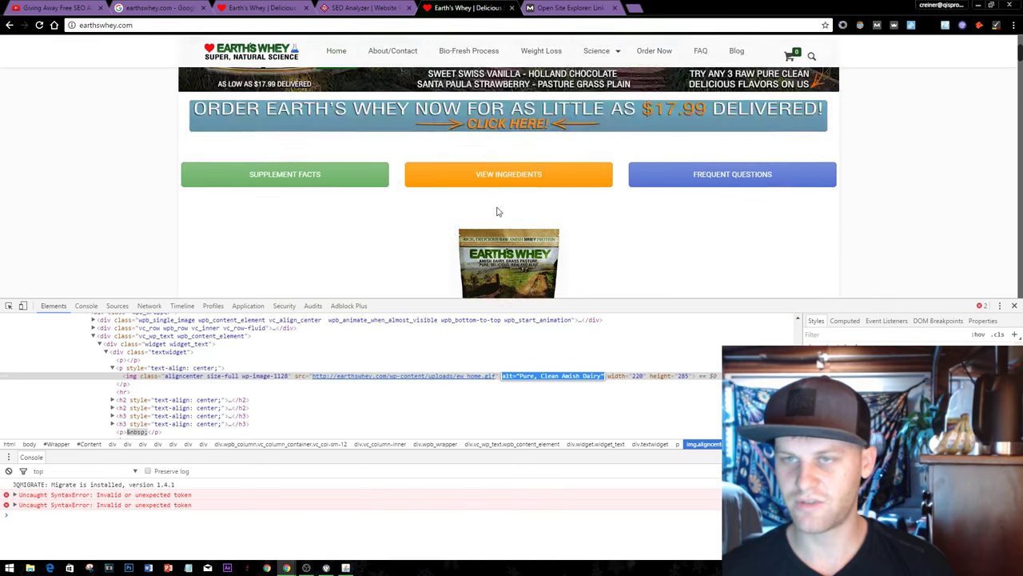
pyautogui.scroll(-2, 488, 164)
pyautogui.scroll(3, 501, 94)
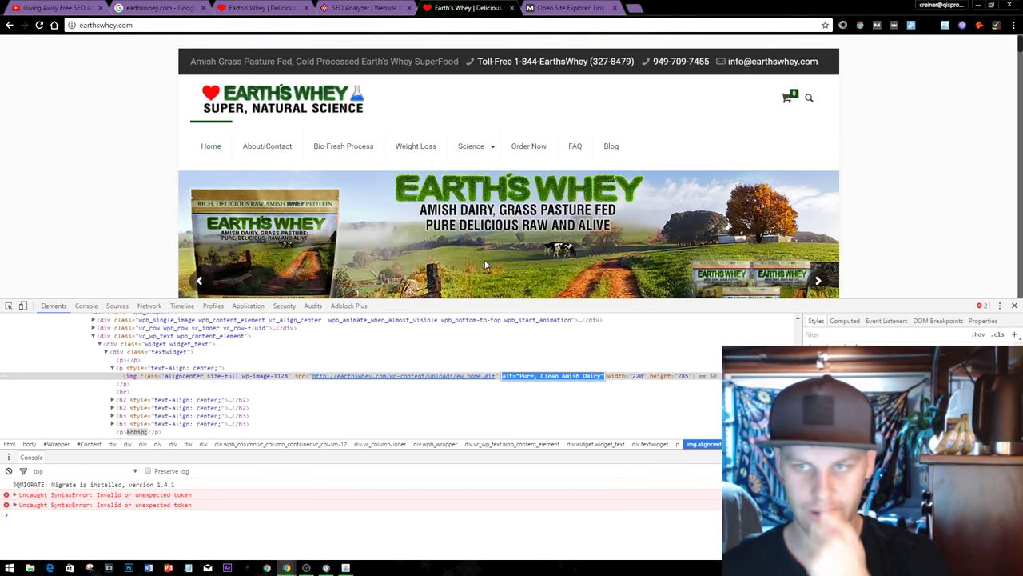
pyautogui.scroll(-5, 484, 260)
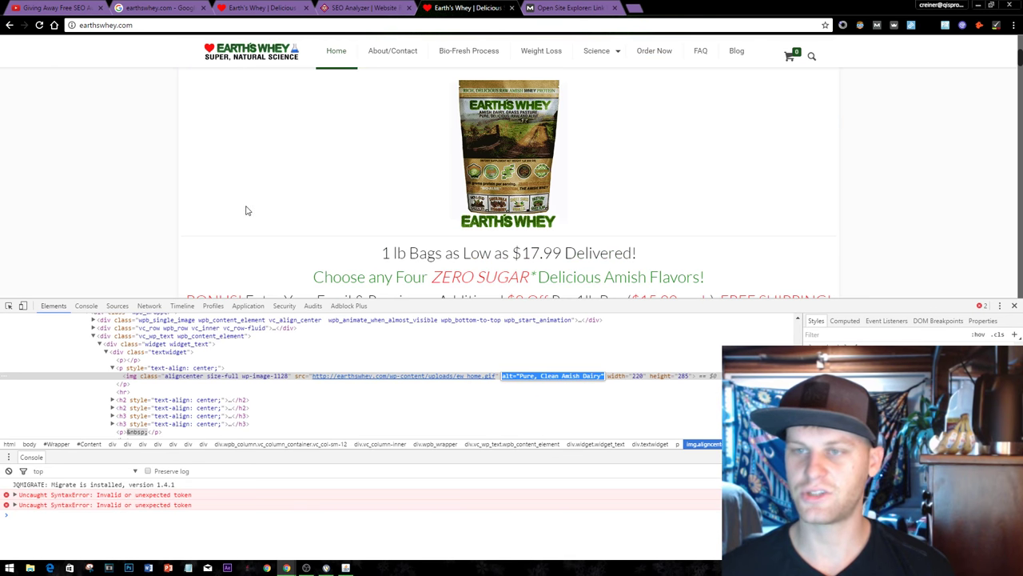
pyautogui.scroll(-5, 542, 198)
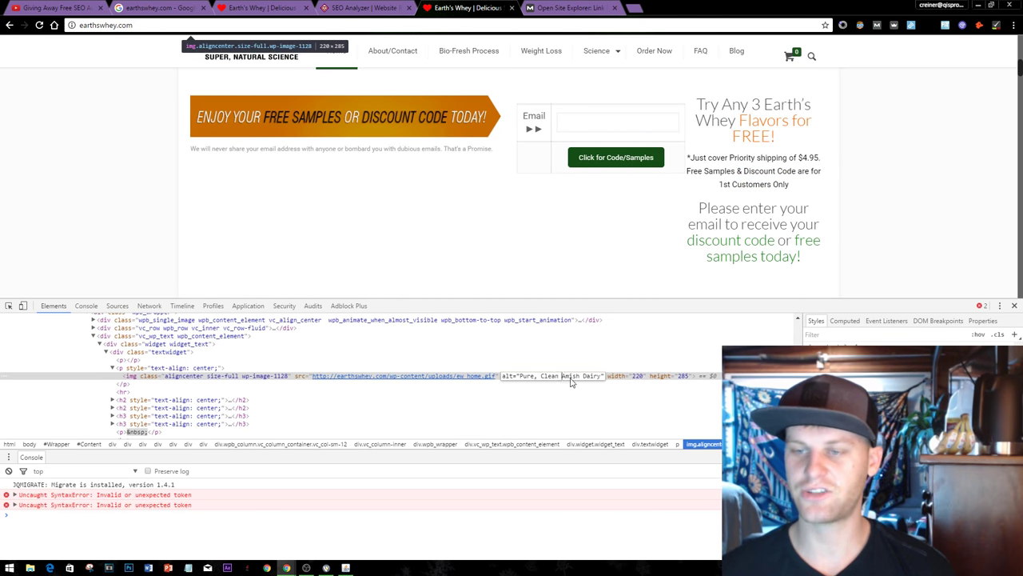
pyautogui.click(560, 7)
pyautogui.click(364, 7)
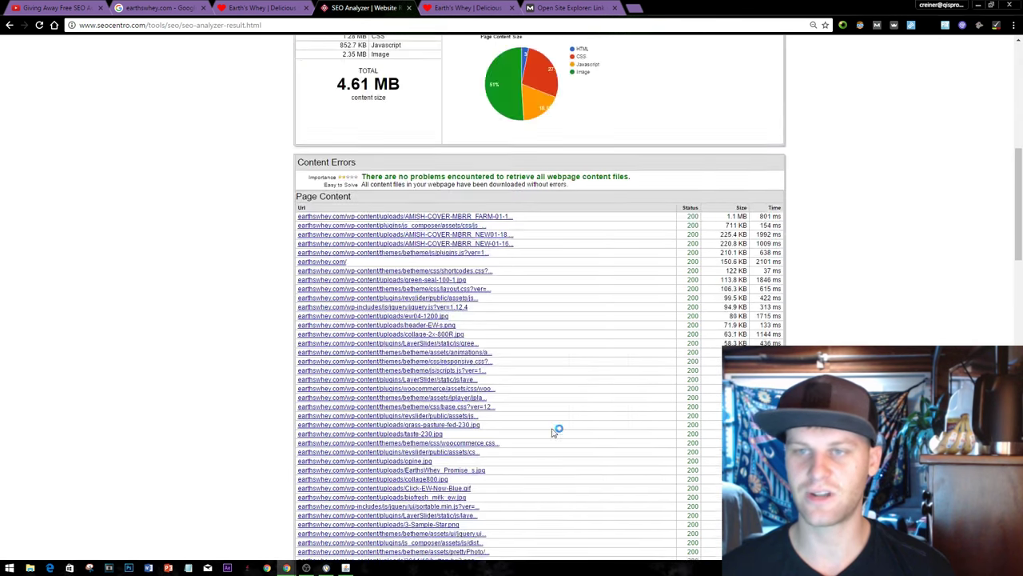
# Show the report's Keywords results and zoom the page to 125%
pyautogui.scroll(6, 554, 432)
pyautogui.click(390, 286)
pyautogui.scroll(-4, 559, 270)
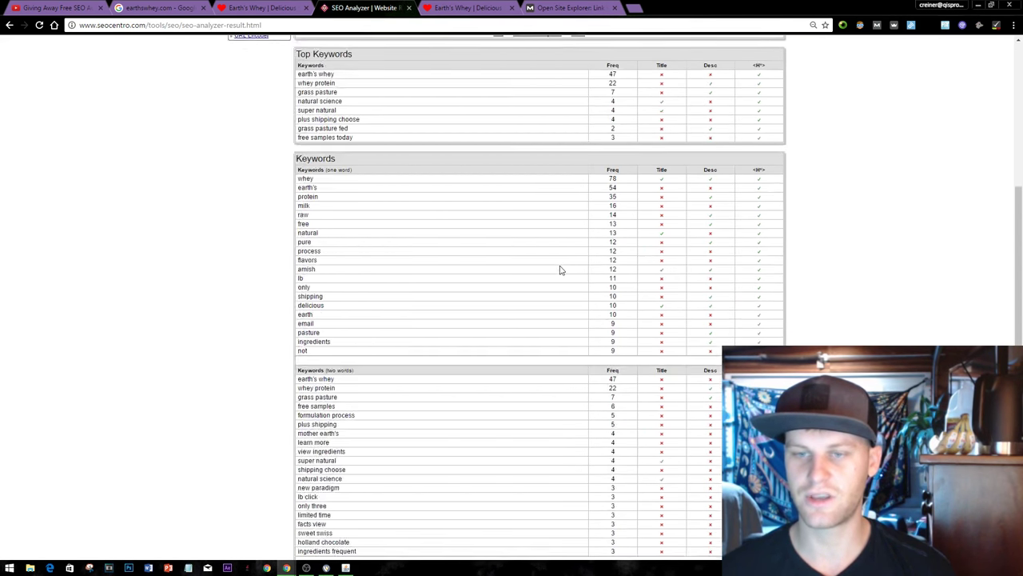
pyautogui.scroll(3, 559, 269)
pyautogui.hotkey('ctrl', '+')
pyautogui.hotkey('ctrl', '+')
pyautogui.hotkey('ctrl', '+')
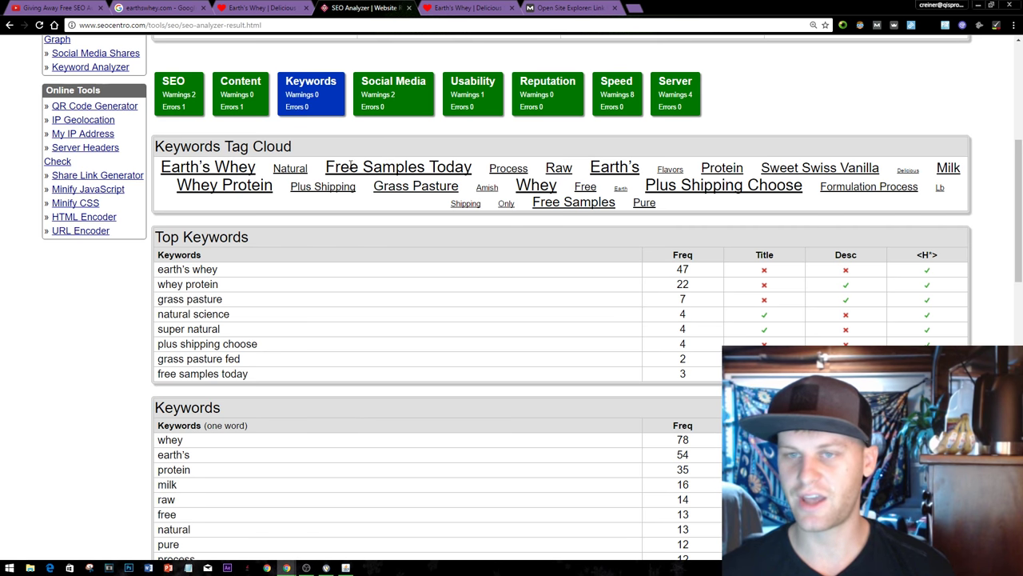
# Select the phrase 'Sweet Swiss Vanilla' in the keywords tag cloud
pyautogui.moveTo(319, 166); pyautogui.dragTo(473, 163)
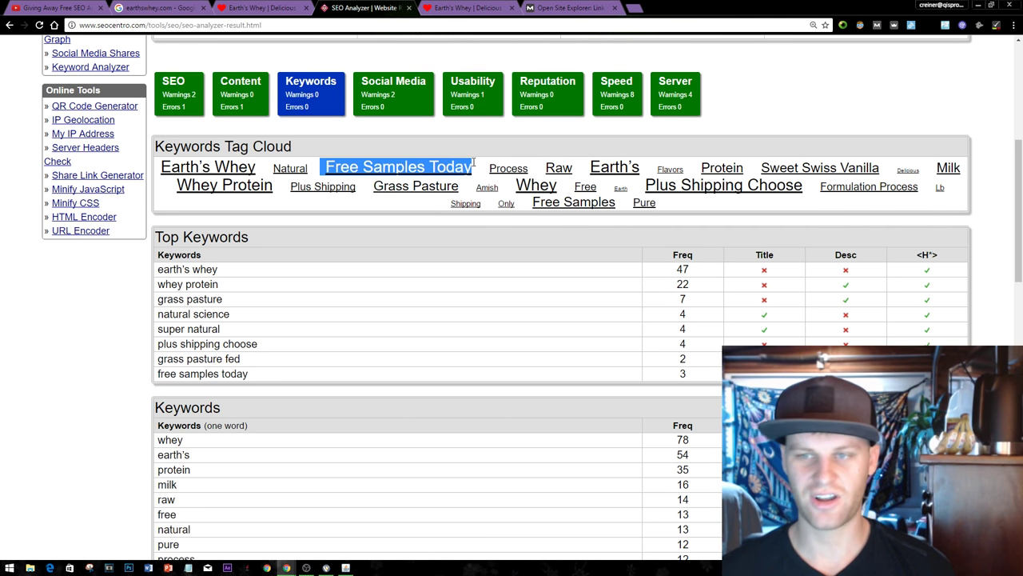
pyautogui.click(494, 170)
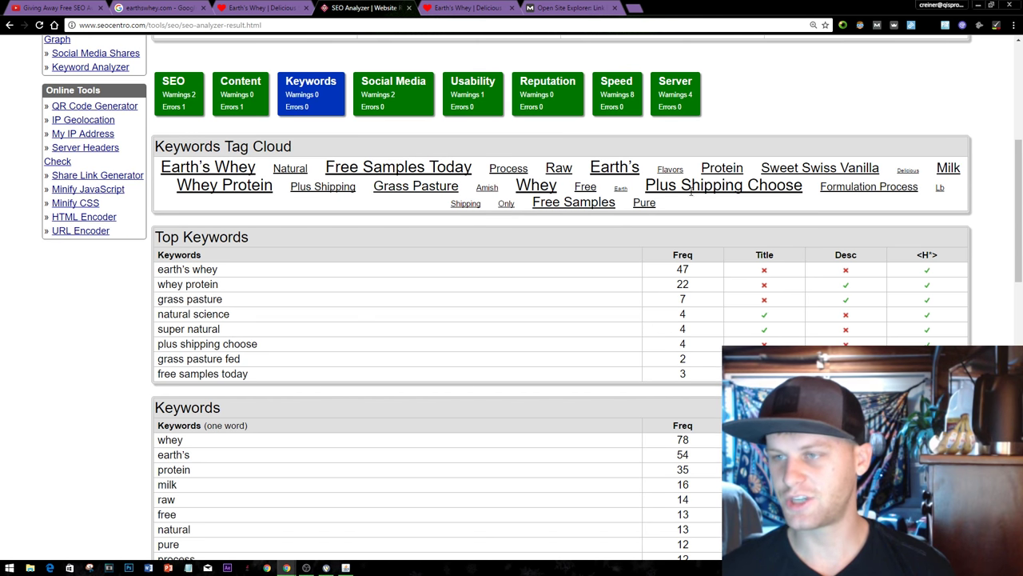
pyautogui.moveTo(764, 160); pyautogui.dragTo(887, 156)
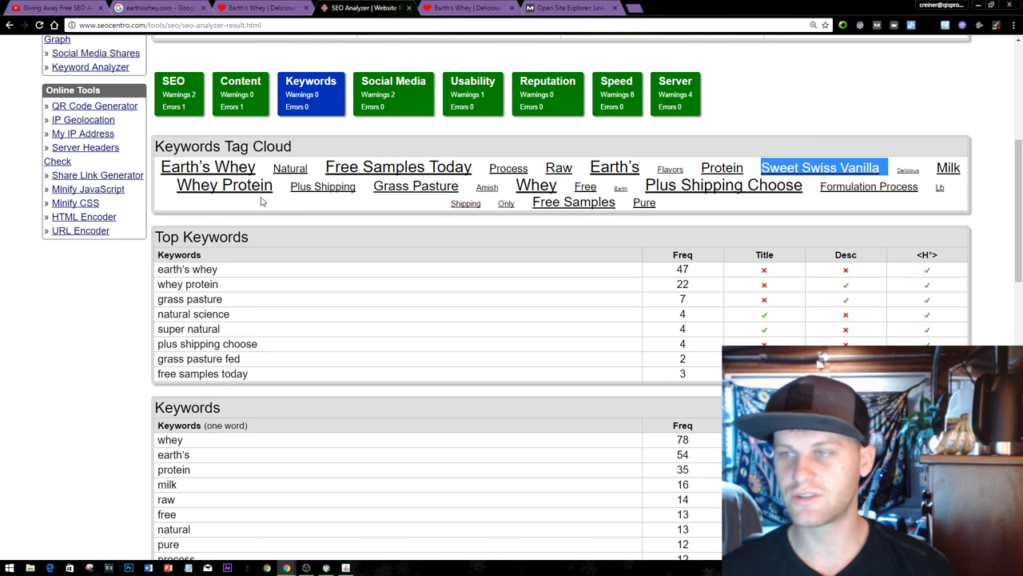
pyautogui.moveTo(771, 169); pyautogui.dragTo(901, 168)
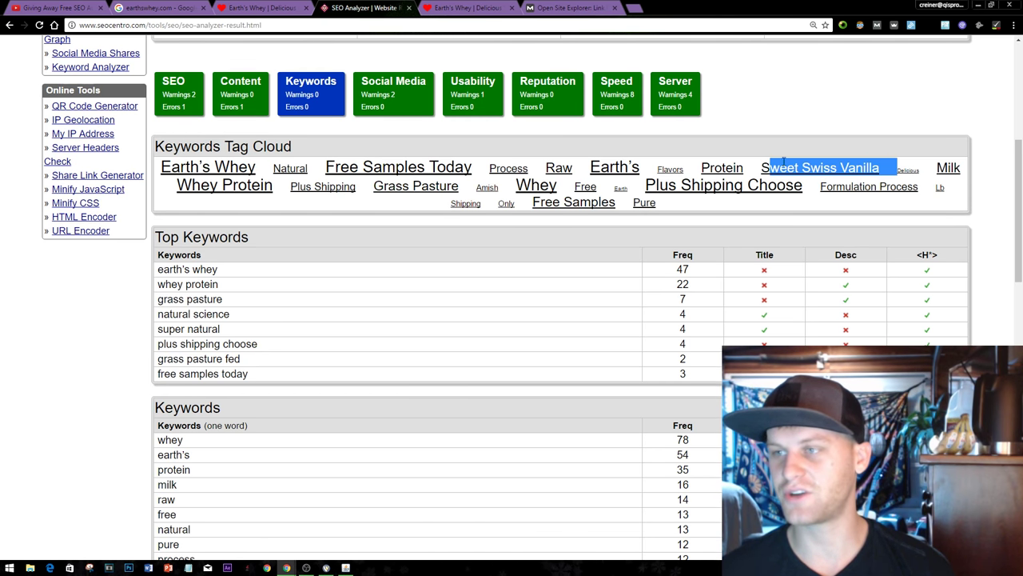
pyautogui.moveTo(756, 164); pyautogui.dragTo(853, 164)
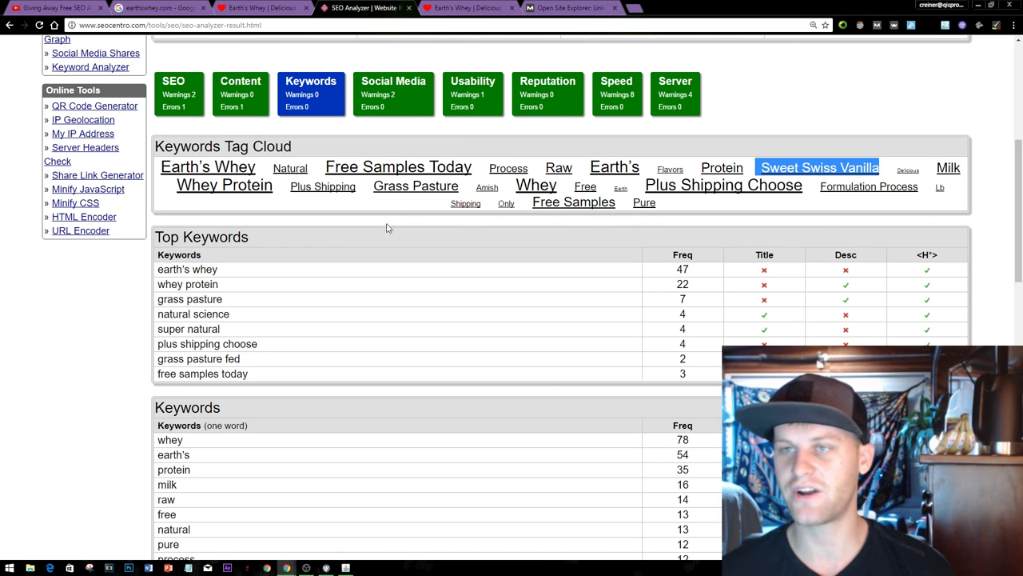
# In a new tab, search Google for 'Sweet Swiss Vanilla whey protein'
pyautogui.click(632, 7)
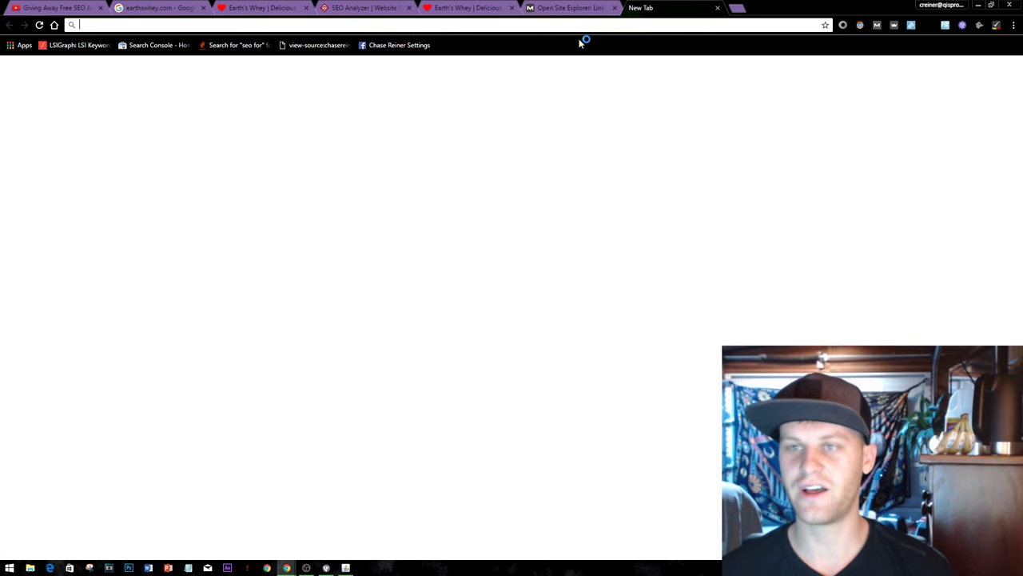
pyautogui.hotkey('ctrl', 'v')
pyautogui.write('why')
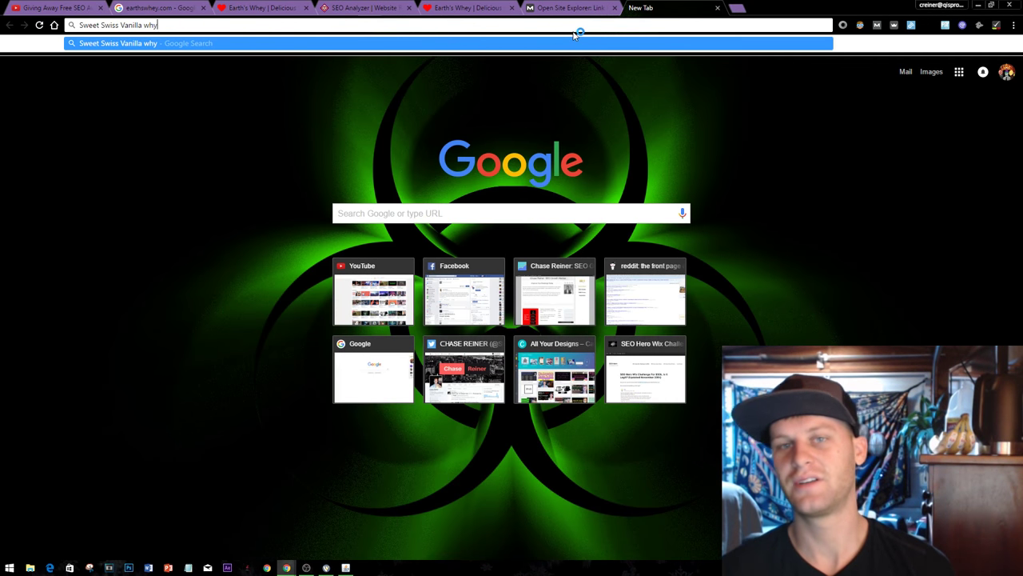
pyautogui.write(" protein'")
pyautogui.press('Return')
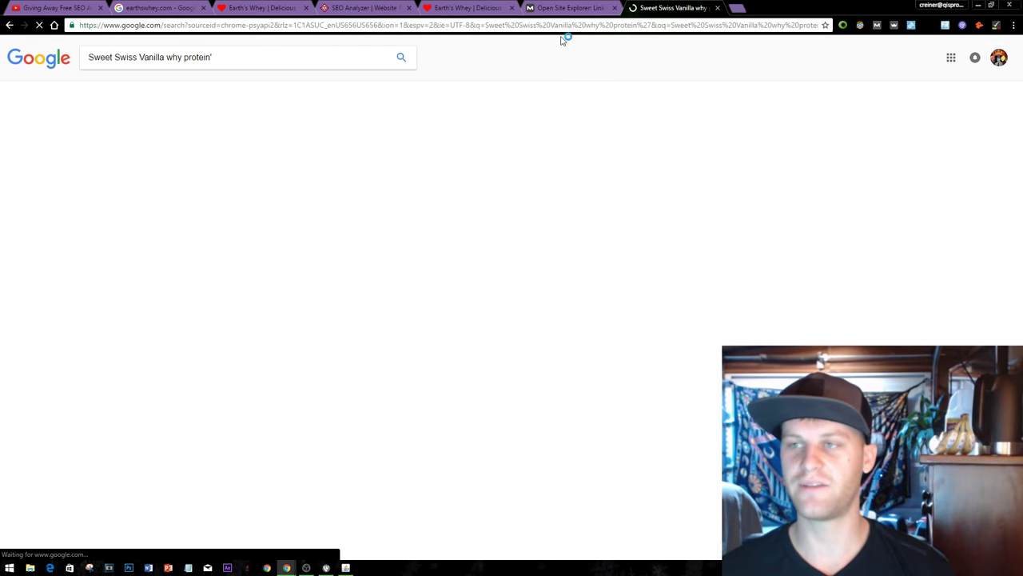
pyautogui.press('Return')
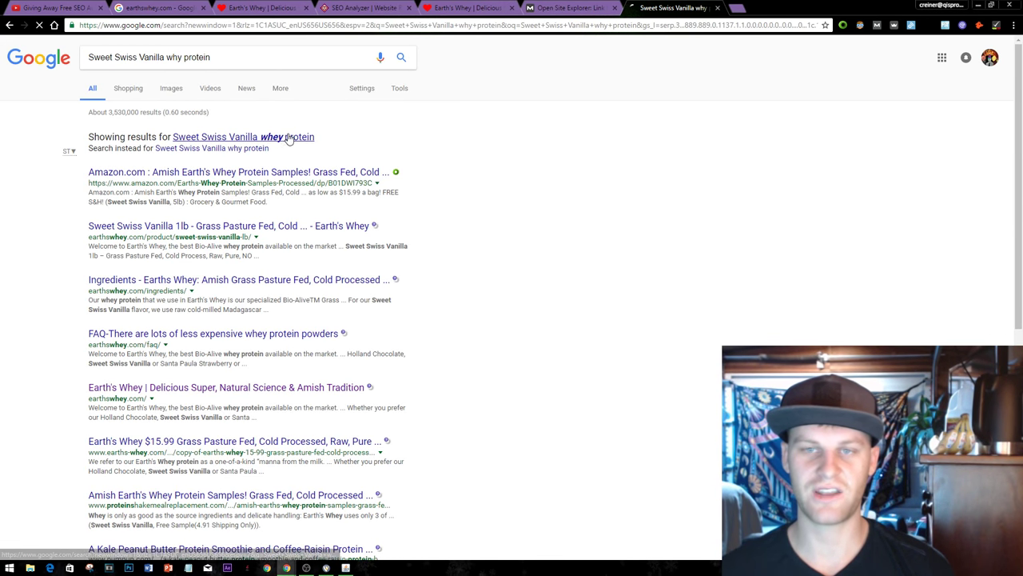
pyautogui.click(289, 137)
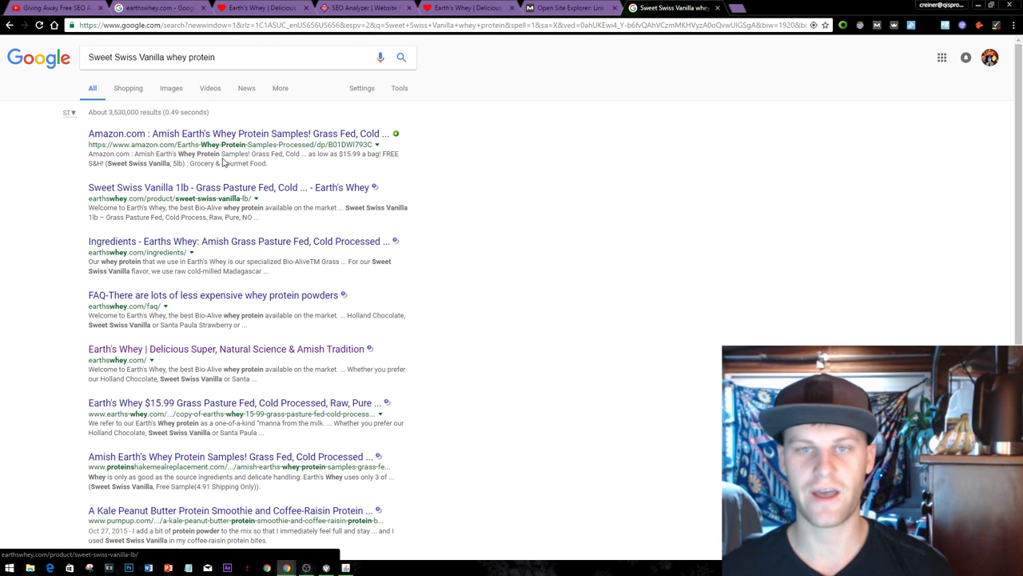
pyautogui.moveTo(218, 57); pyautogui.dragTo(192, 189)
# Open the earthswhey.com Sweet Swiss Vanilla result and look over the product page
pyautogui.click(250, 190)
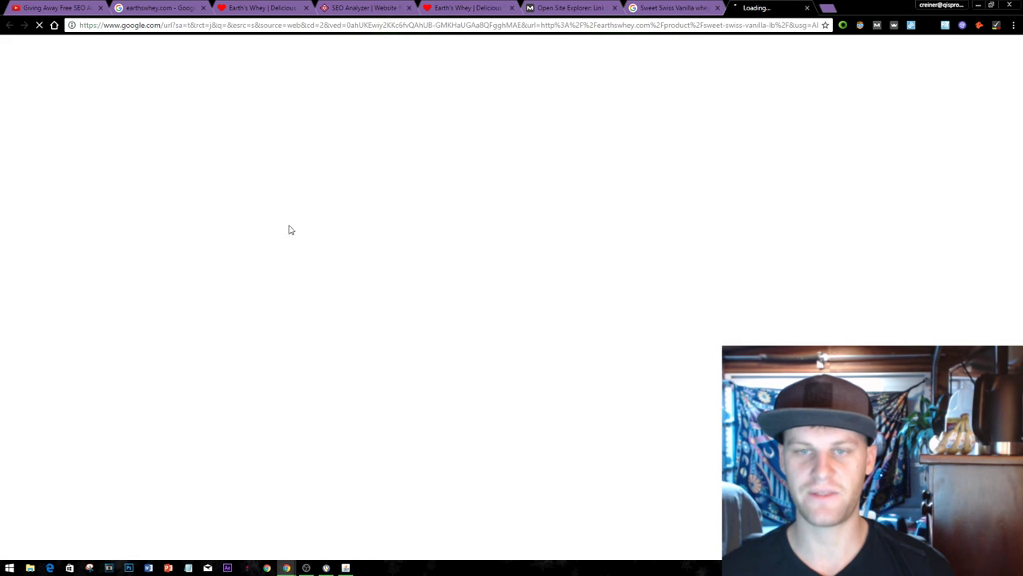
pyautogui.doubleClick(214, 25)
pyautogui.click(206, 25)
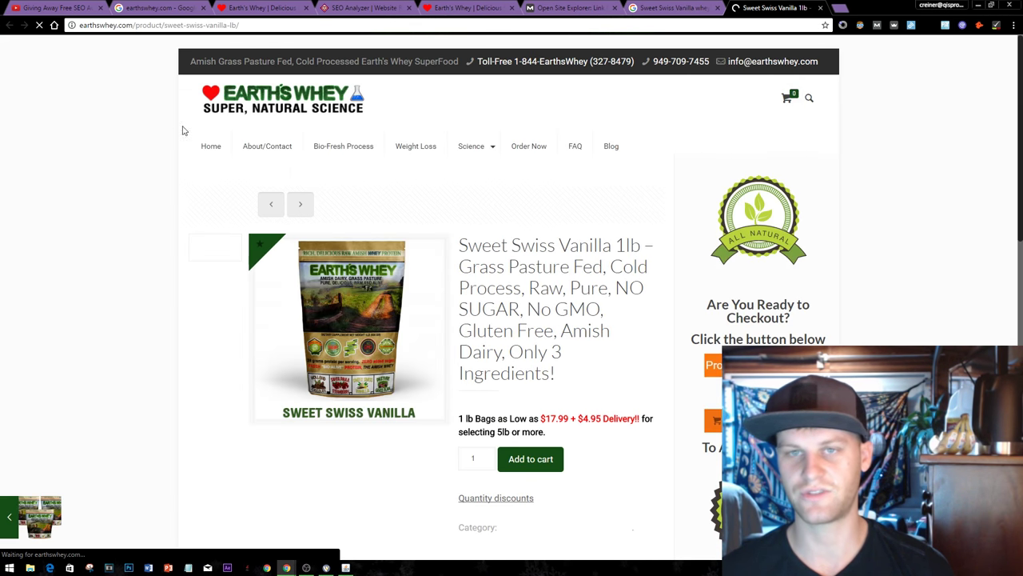
pyautogui.click(361, 9)
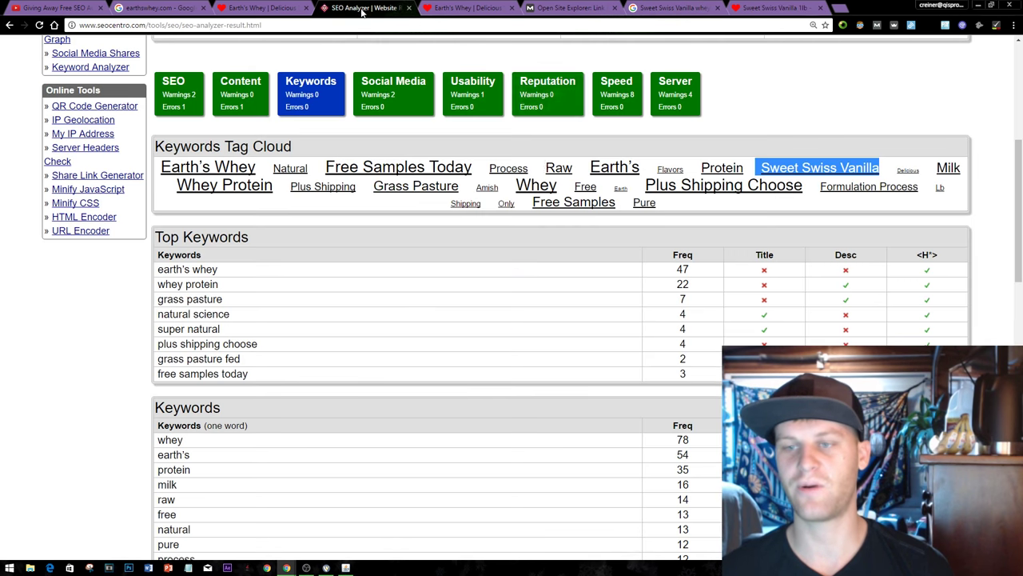
pyautogui.click(779, 9)
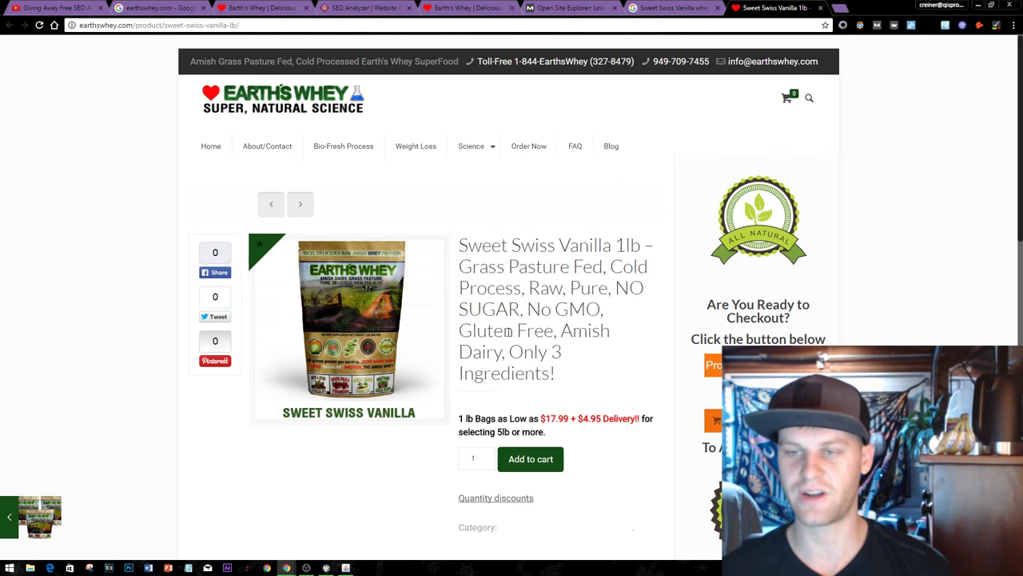
pyautogui.scroll(-4, 509, 332)
pyautogui.scroll(4, 274, 316)
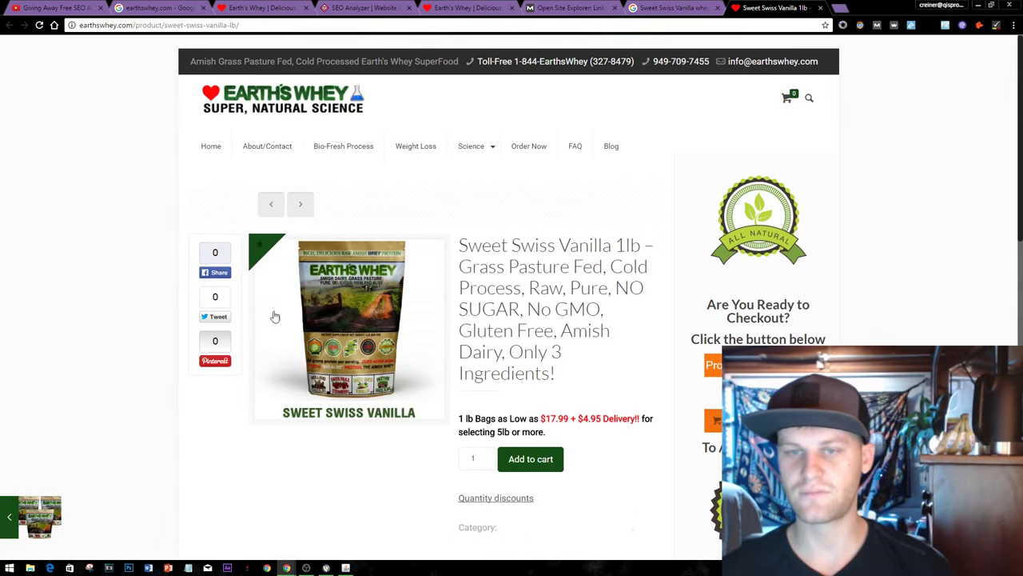
pyautogui.scroll(-5, 268, 328)
pyautogui.scroll(3, 399, 334)
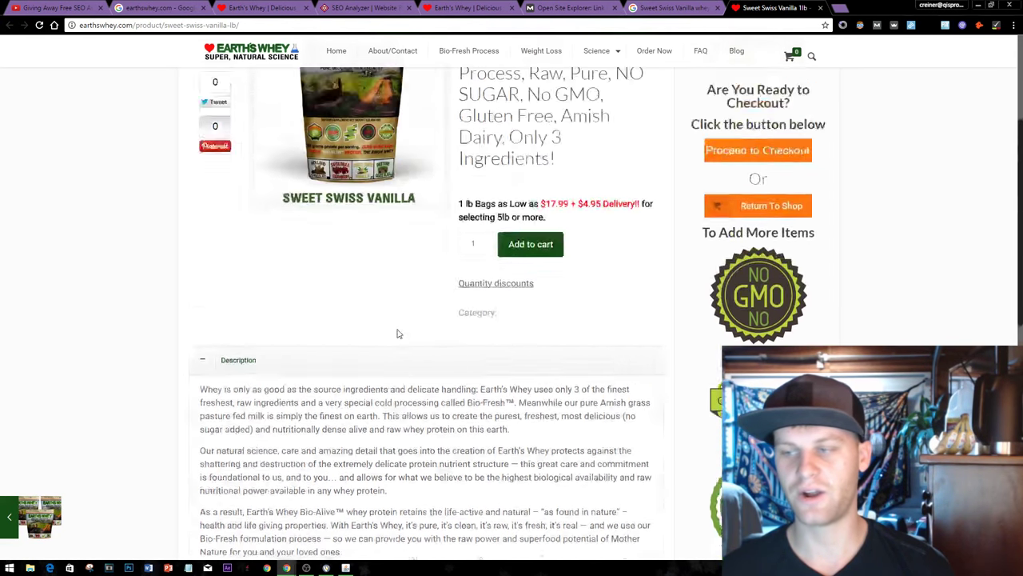
pyautogui.scroll(3, 399, 333)
# Go back to the search results and close the extra product page tab
pyautogui.click(632, 8)
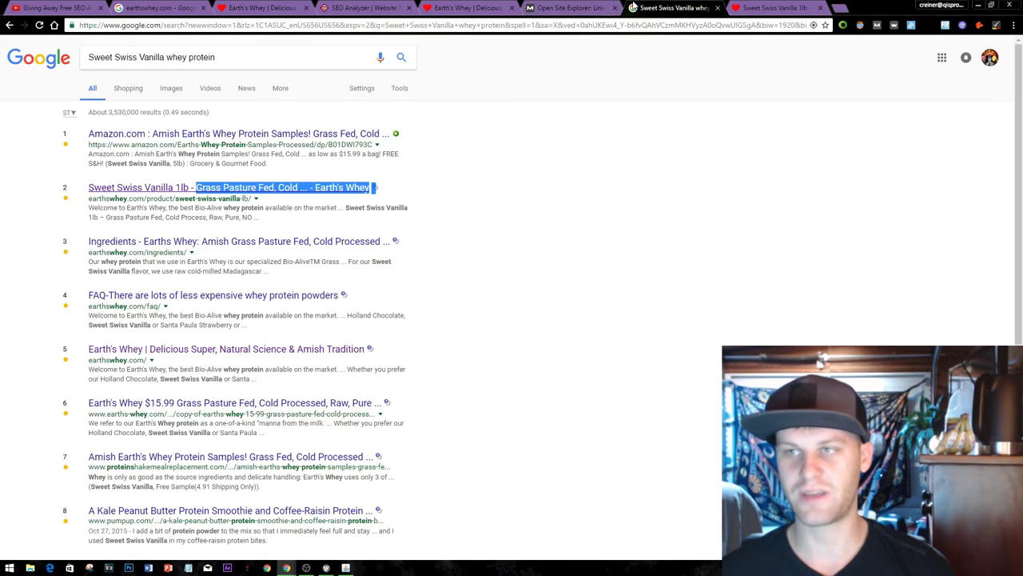
pyautogui.doubleClick(104, 57)
pyautogui.click(164, 58)
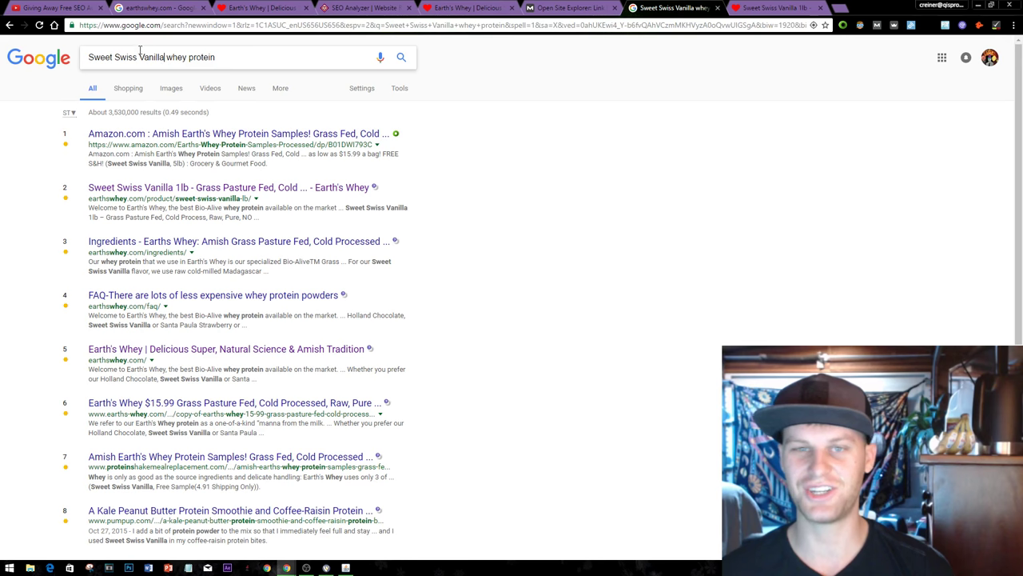
pyautogui.click(771, 8)
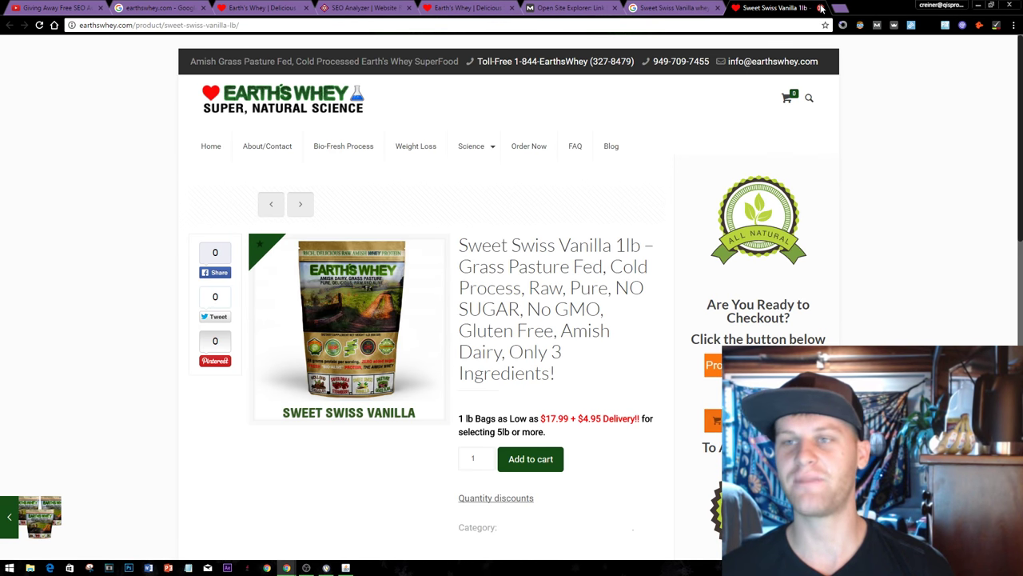
pyautogui.click(821, 8)
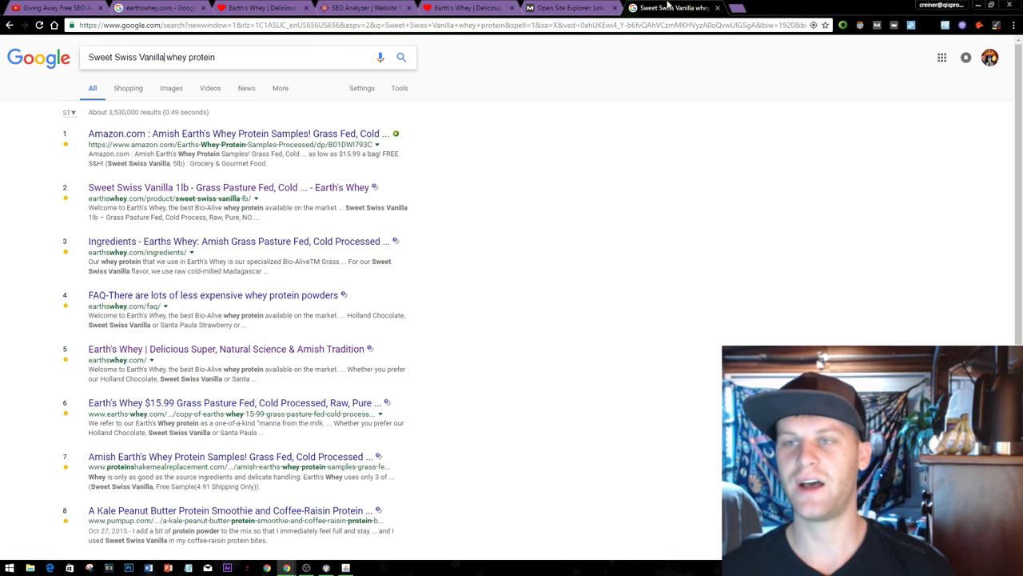
# Reopen the Sweet Swiss Vanilla 1lb product page, scroll through it, and return to results
pyautogui.click(210, 188)
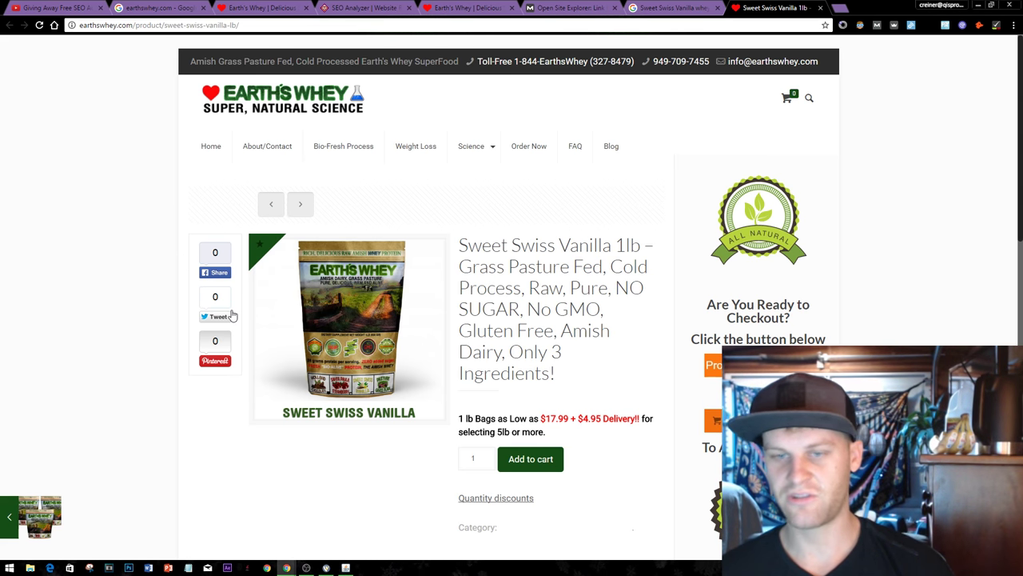
pyautogui.scroll(-10, 91, 360)
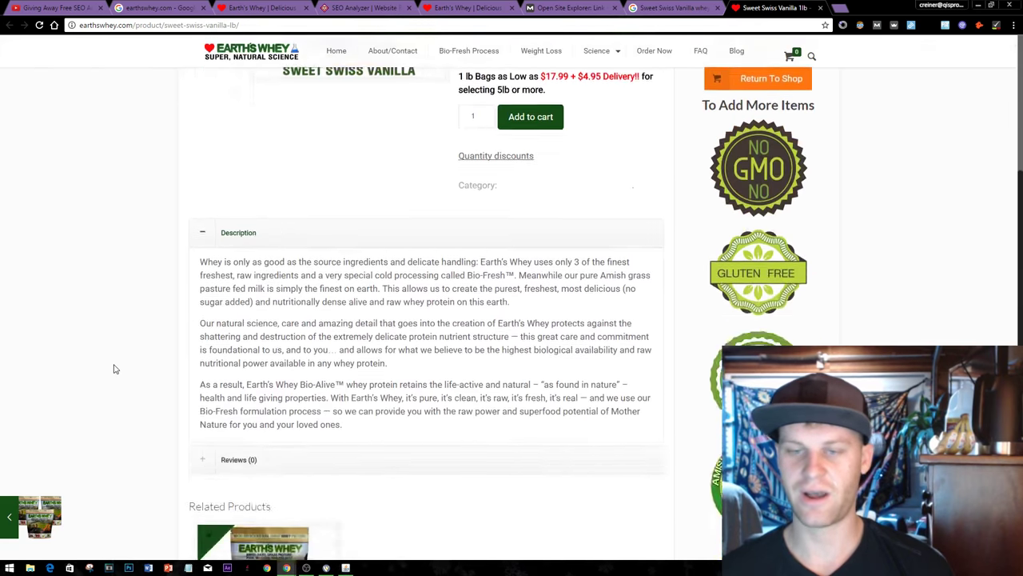
pyautogui.scroll(8, 132, 365)
pyautogui.scroll(-10, 160, 376)
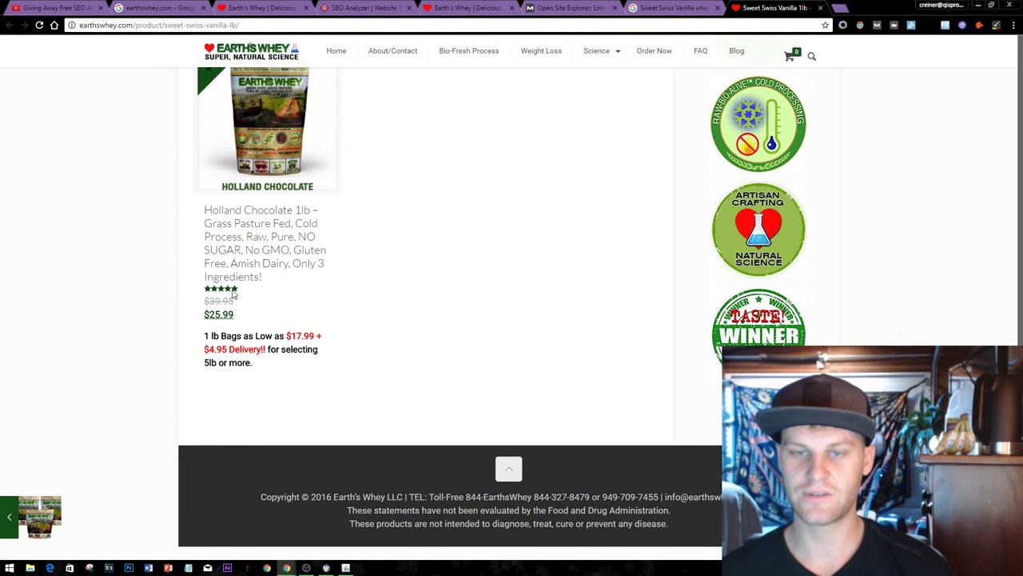
pyautogui.scroll(15, 245, 295)
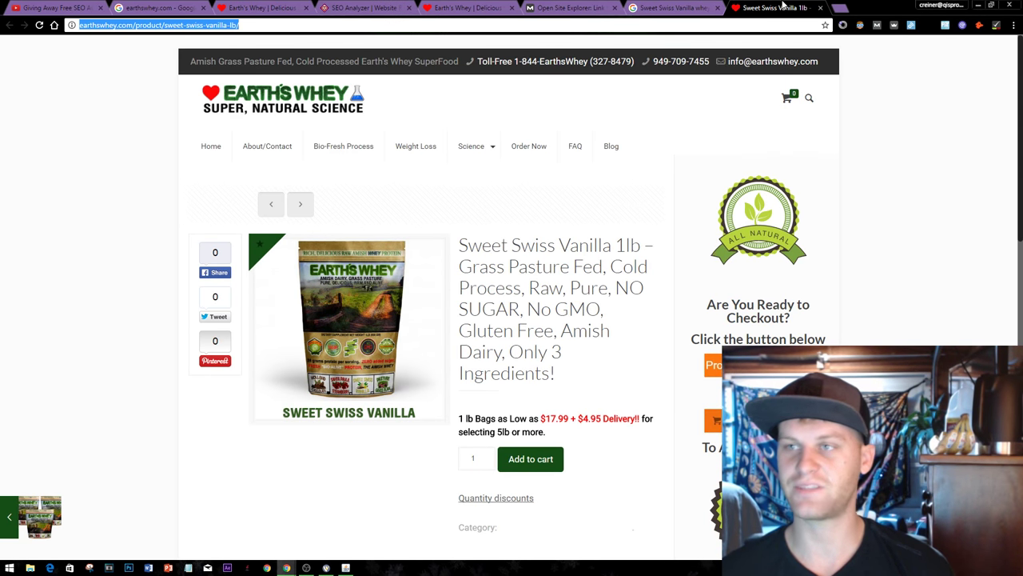
pyautogui.click(671, 7)
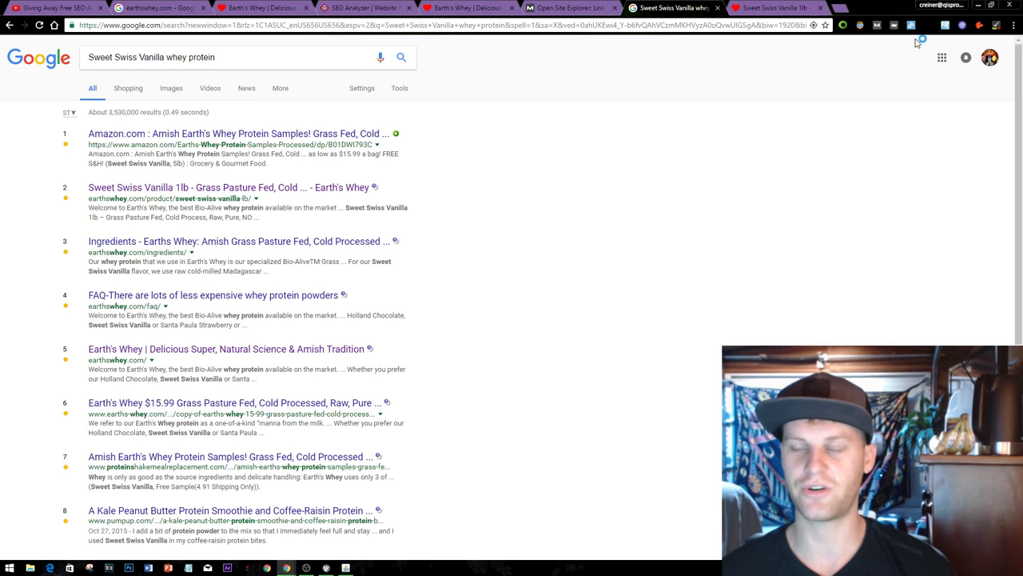
pyautogui.click(766, 6)
pyautogui.click(670, 7)
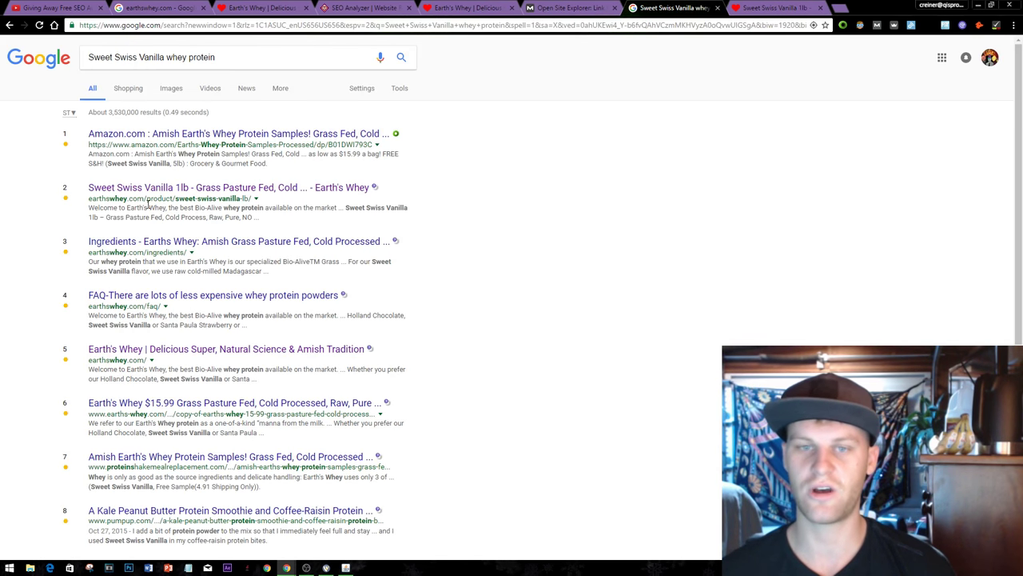
# Replace the query and search Google for 'buy blue shirts'
pyautogui.tripleClick(229, 61)
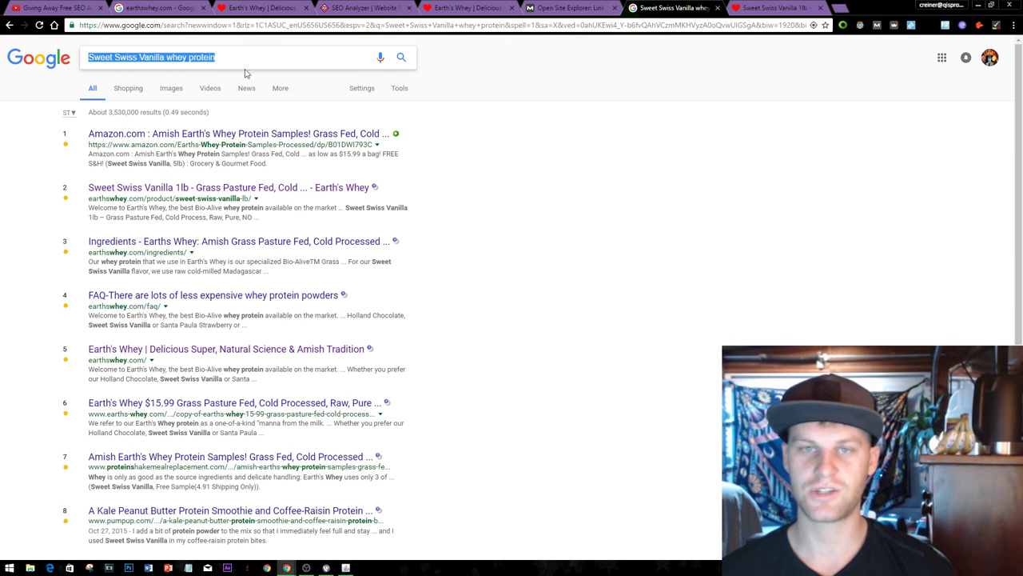
pyautogui.write('a')
pyautogui.press('BackSpace')
pyautogui.write('buy blue shi')
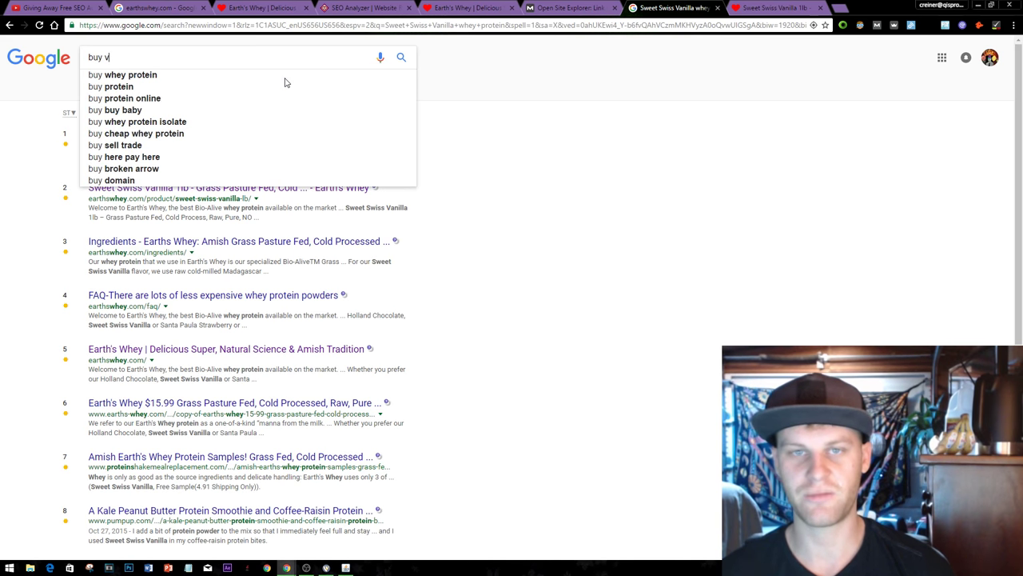
pyautogui.write('rts')
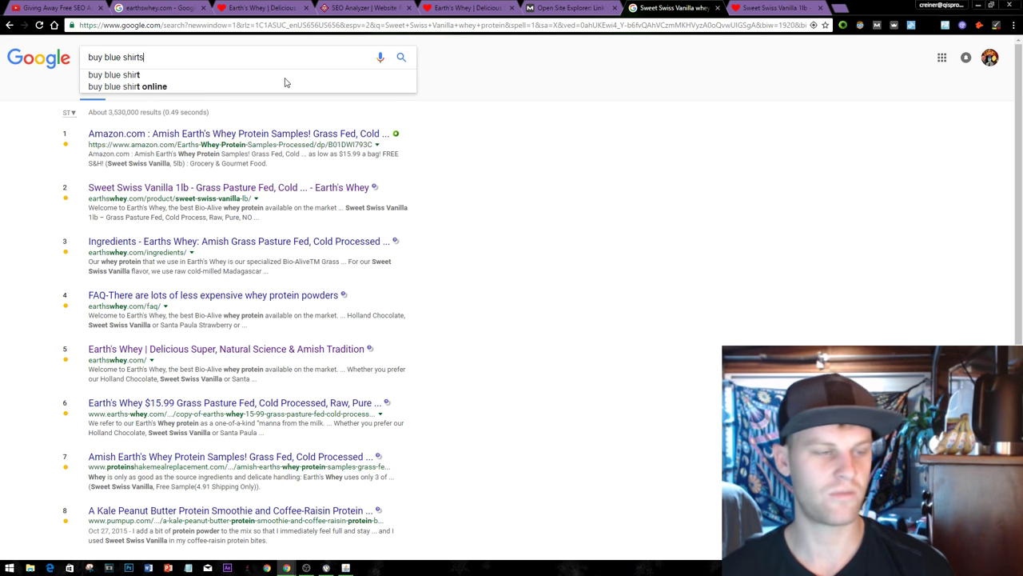
pyautogui.press('Return')
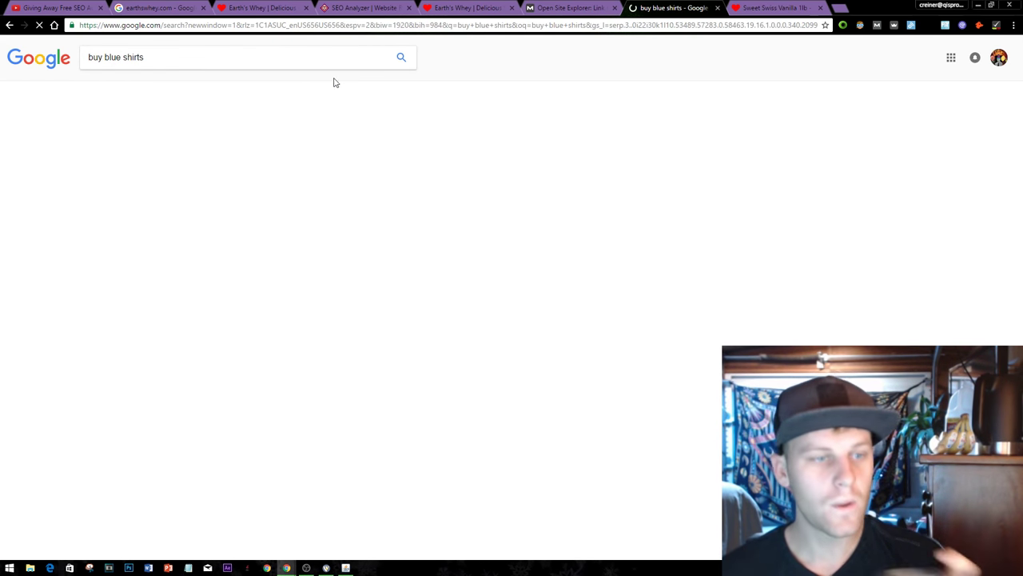
# View the second page of results, then return to the Earth's Whey product page
pyautogui.scroll(-15, 369, 209)
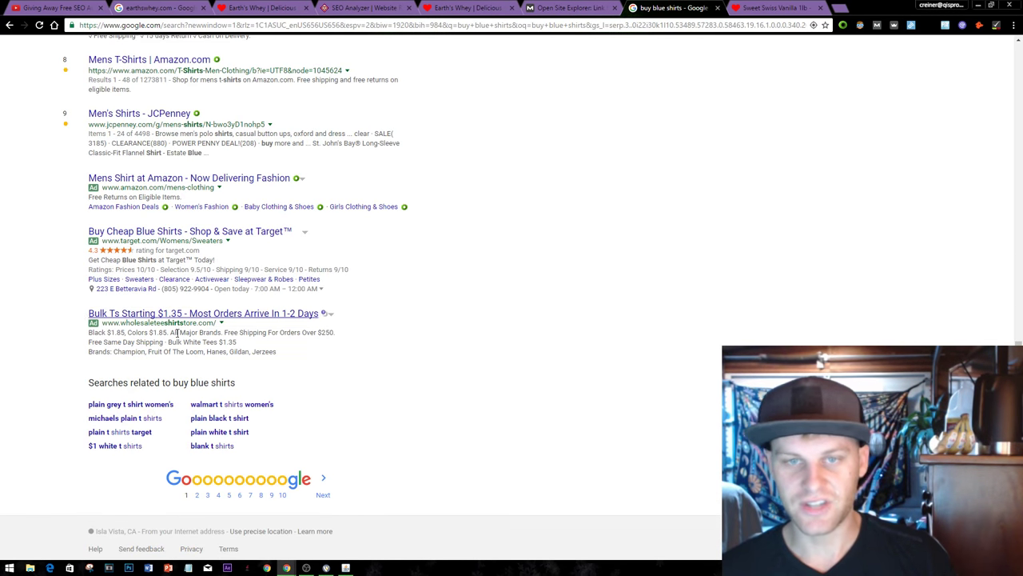
pyautogui.click(128, 232)
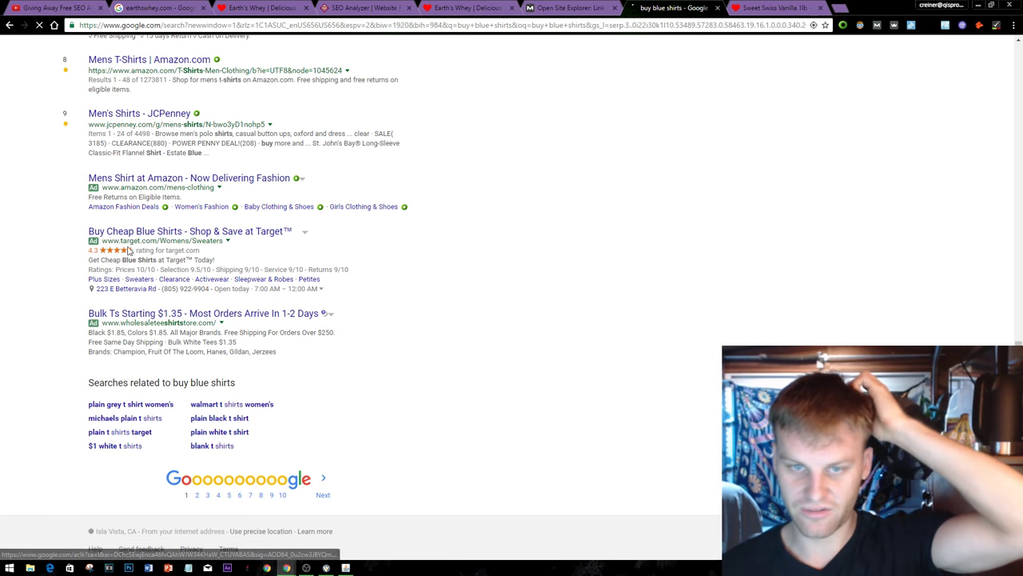
pyautogui.click(196, 494)
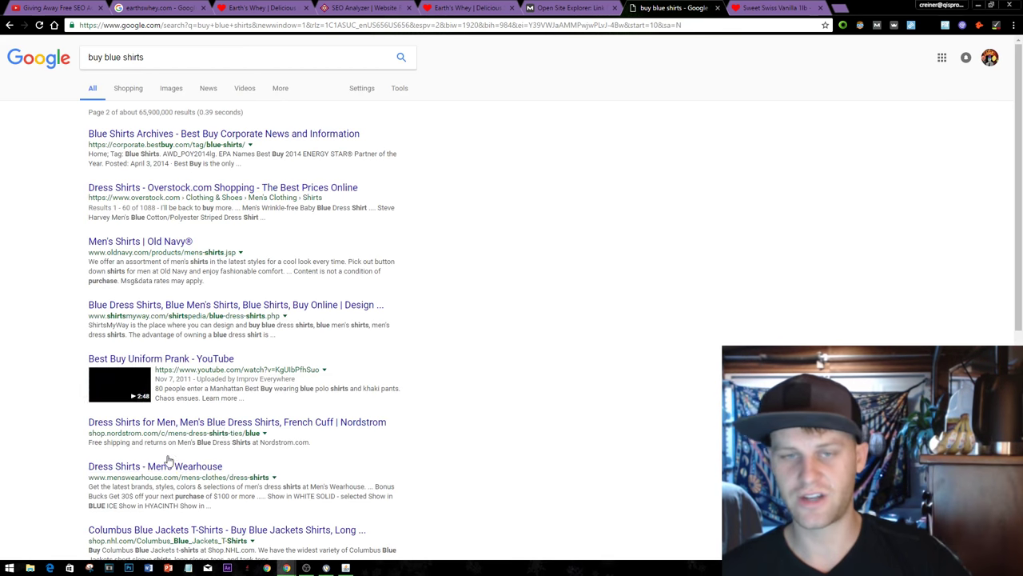
pyautogui.scroll(-8, 318, 420)
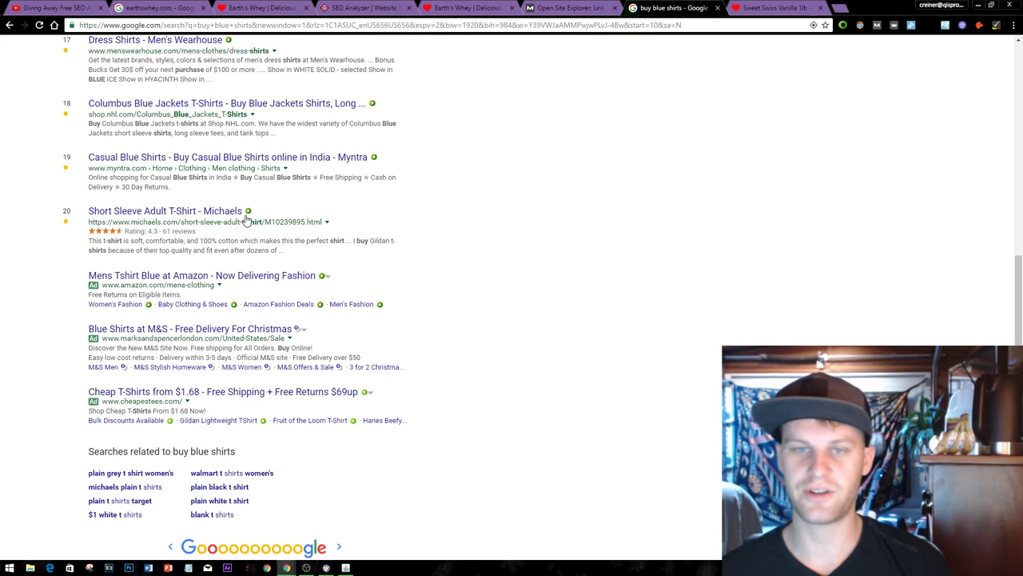
pyautogui.moveTo(225, 212); pyautogui.dragTo(227, 221)
pyautogui.click(769, 8)
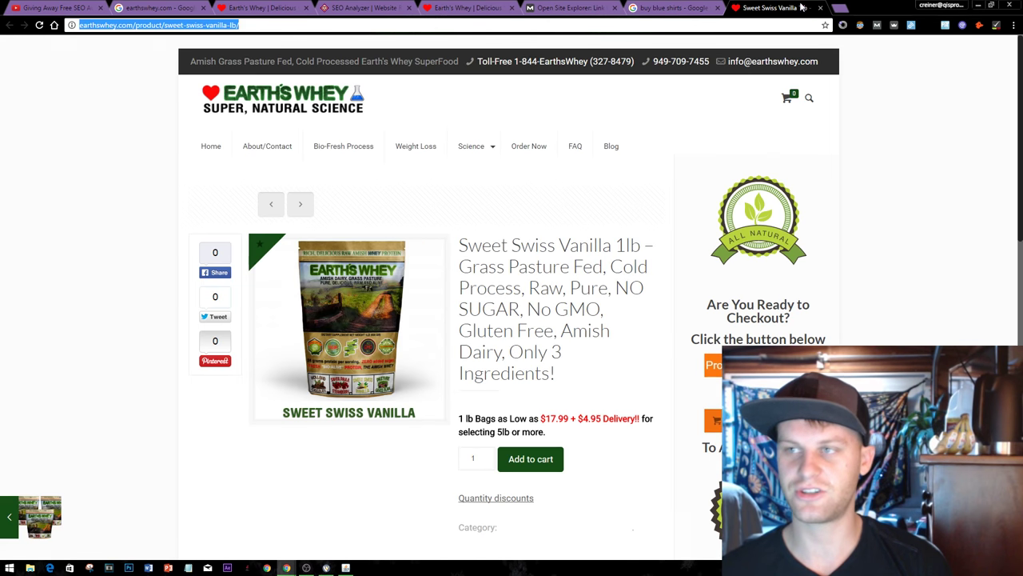
# Search Google for 'schema product markup generator'
pyautogui.click(696, 24)
pyautogui.write('schema pr')
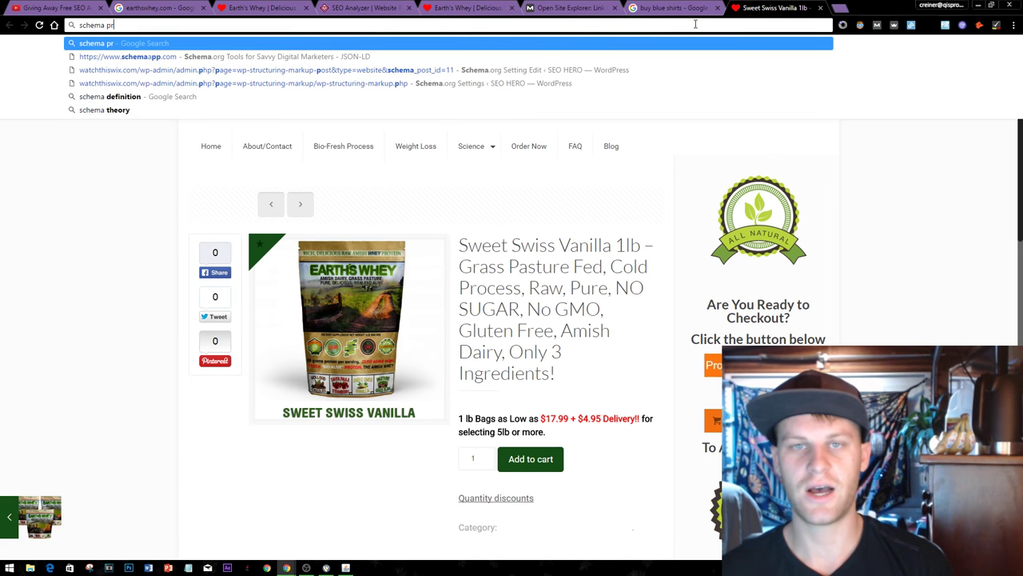
pyautogui.write('oduct marku')
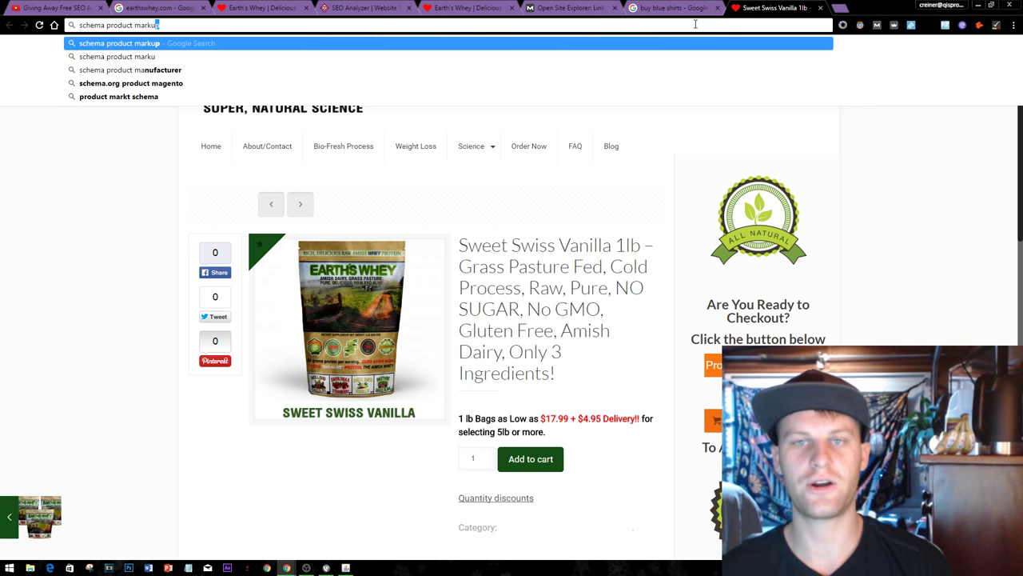
pyautogui.write('p generator')
pyautogui.press('Return')
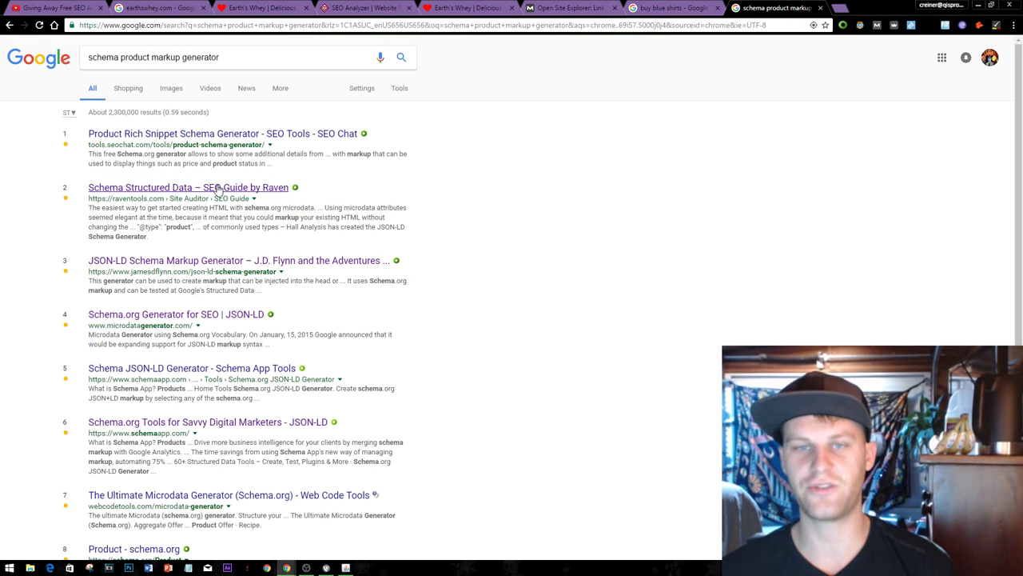
# Read Raven's Schema Structured Data guide, highlighting its JSON-LD example, then close it
pyautogui.click(216, 189)
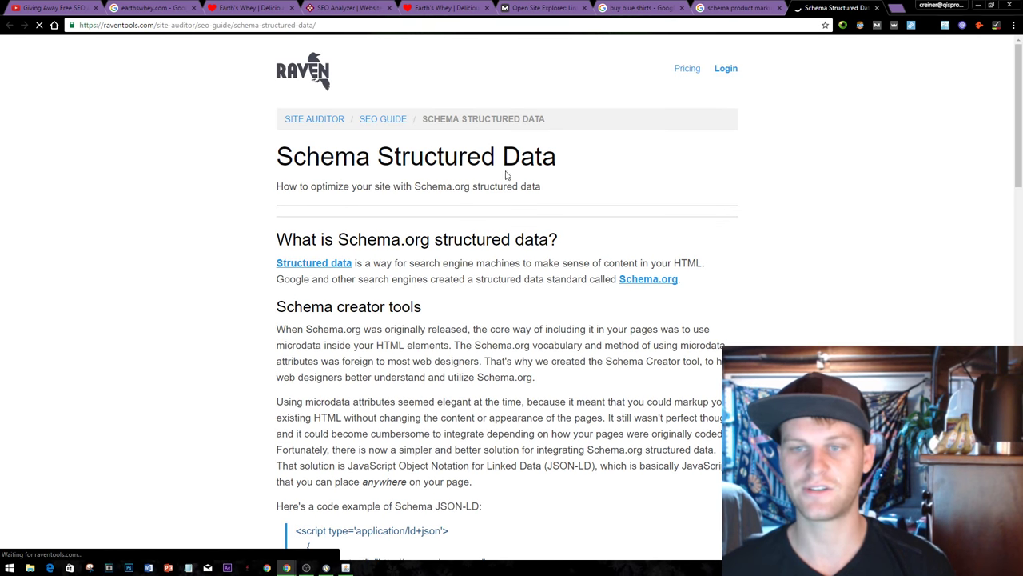
pyautogui.scroll(-5, 507, 168)
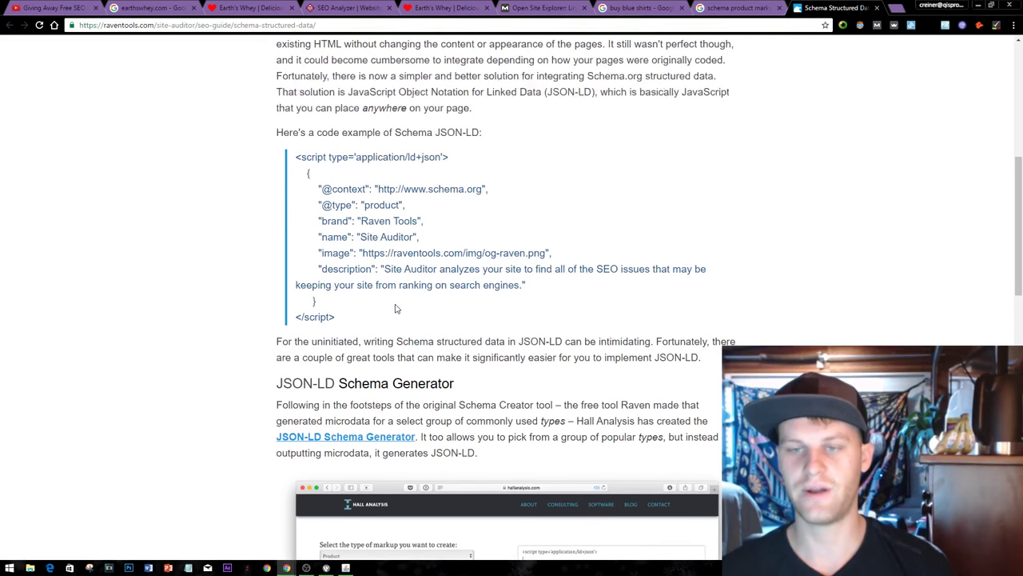
pyautogui.moveTo(383, 297); pyautogui.dragTo(296, 157)
pyautogui.scroll(-1, 500, 203)
pyautogui.scroll(-11, 500, 202)
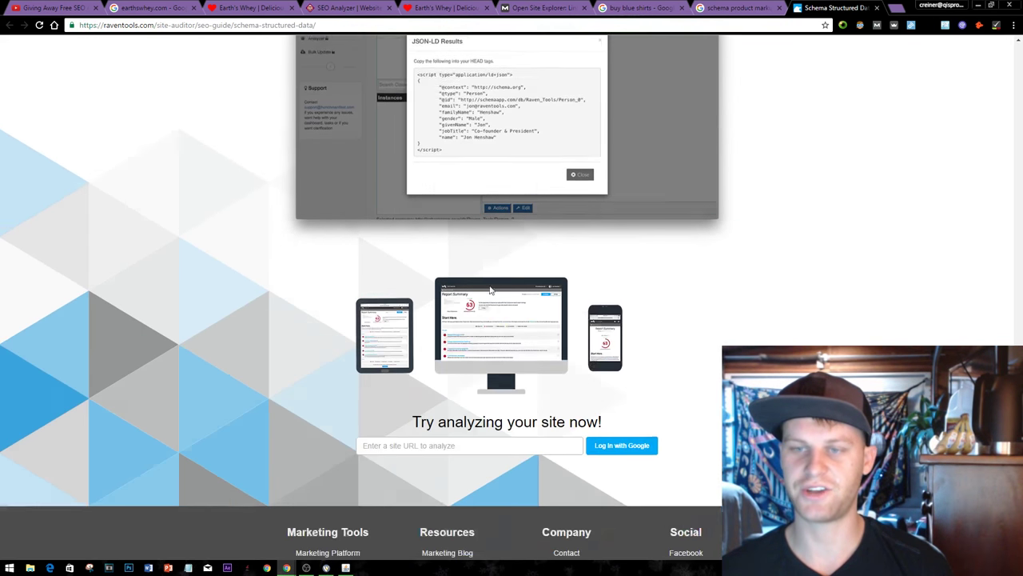
pyautogui.scroll(3, 499, 258)
pyautogui.scroll(8, 456, 320)
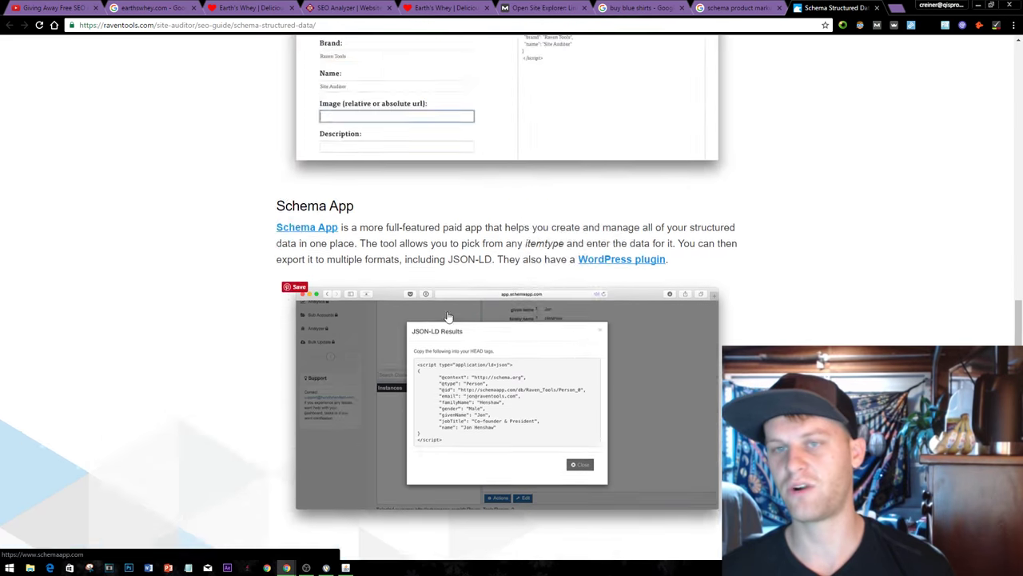
pyautogui.scroll(5, 448, 260)
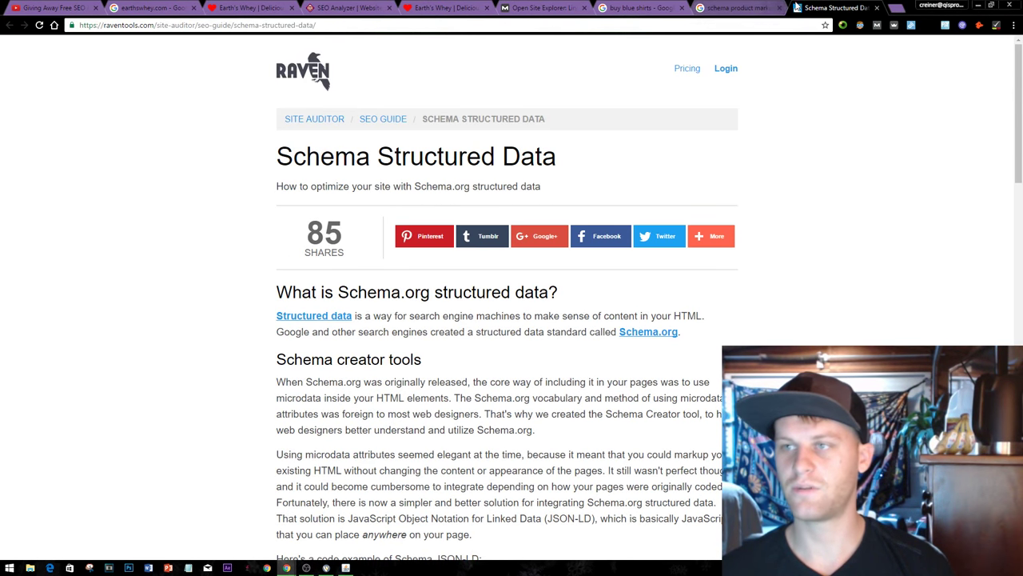
pyautogui.click(735, 7)
pyautogui.click(875, 9)
# Review SEO Chat's Product Rich Snippet Schema Generator page, then close it
pyautogui.click(210, 134)
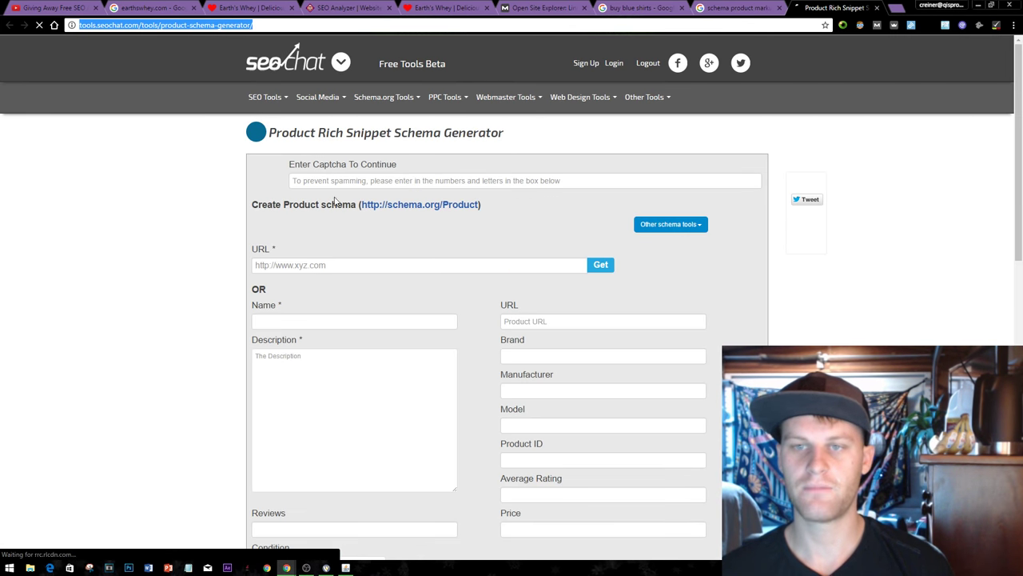
pyautogui.scroll(-3, 302, 234)
pyautogui.scroll(-3, 308, 248)
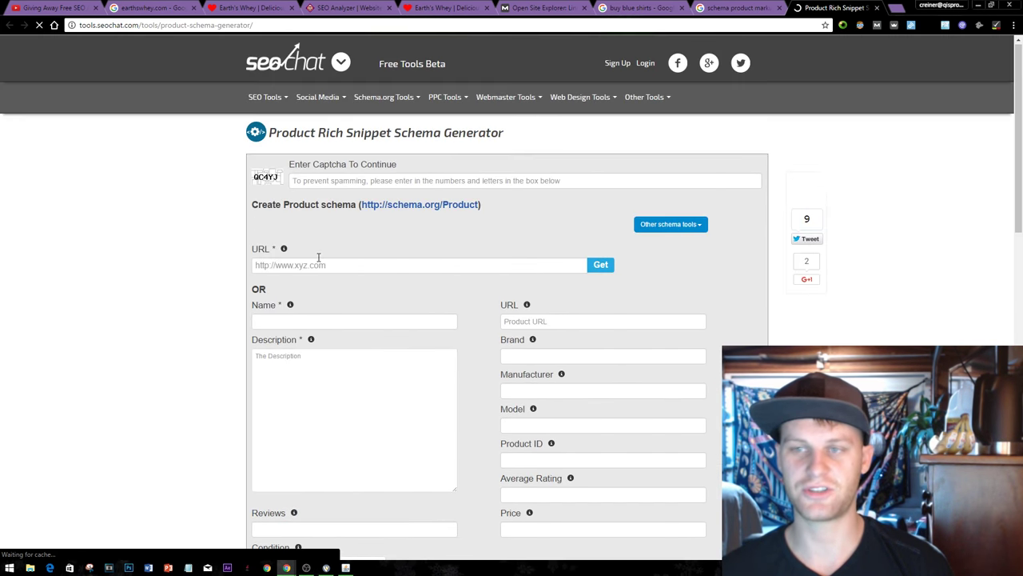
pyautogui.scroll(-4, 312, 263)
pyautogui.scroll(-6, 293, 280)
pyautogui.scroll(10, 349, 320)
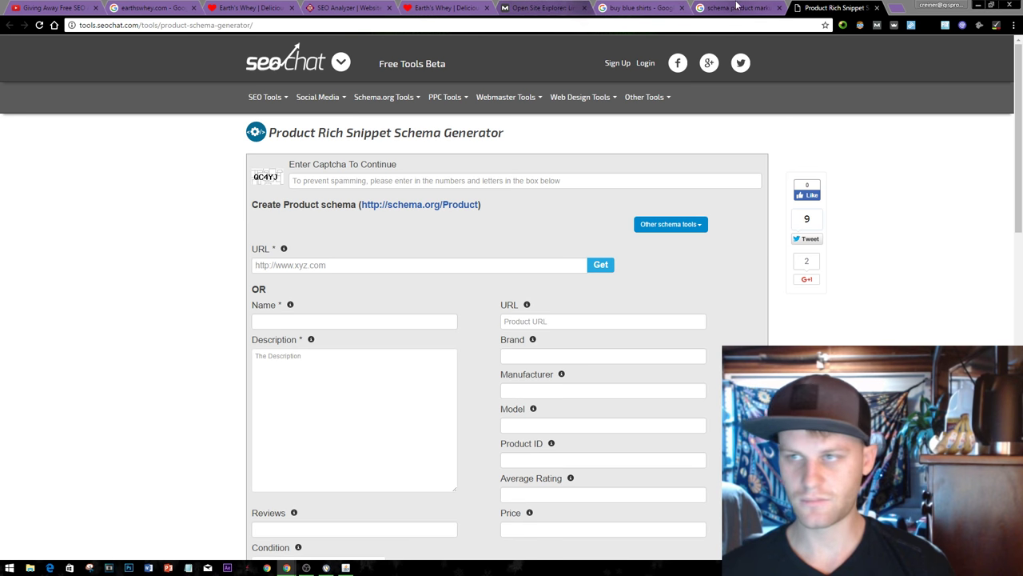
pyautogui.click(876, 7)
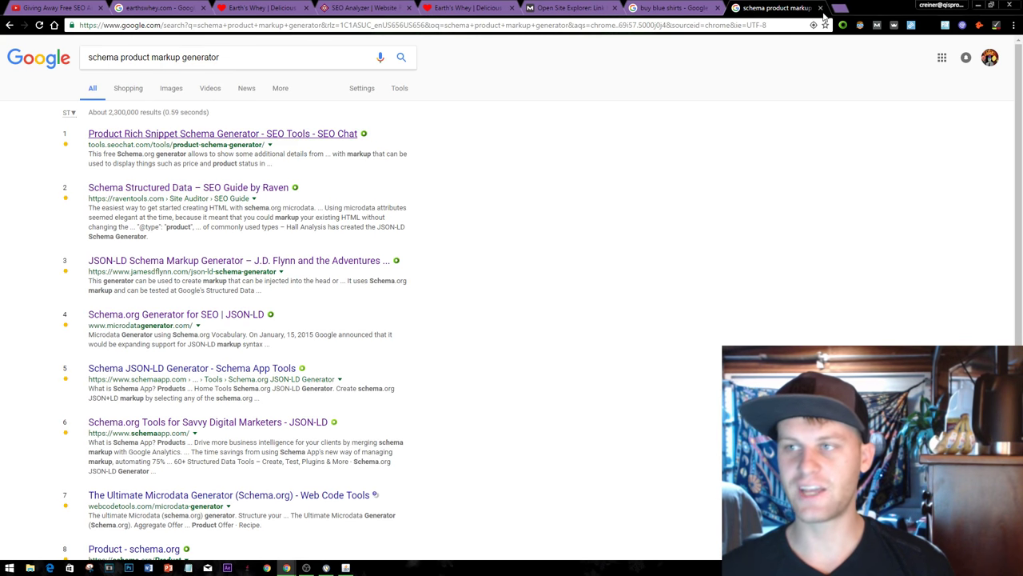
# Close the schema and blue-shirts search tabs and the Open Site Explorer report
pyautogui.click(810, 7)
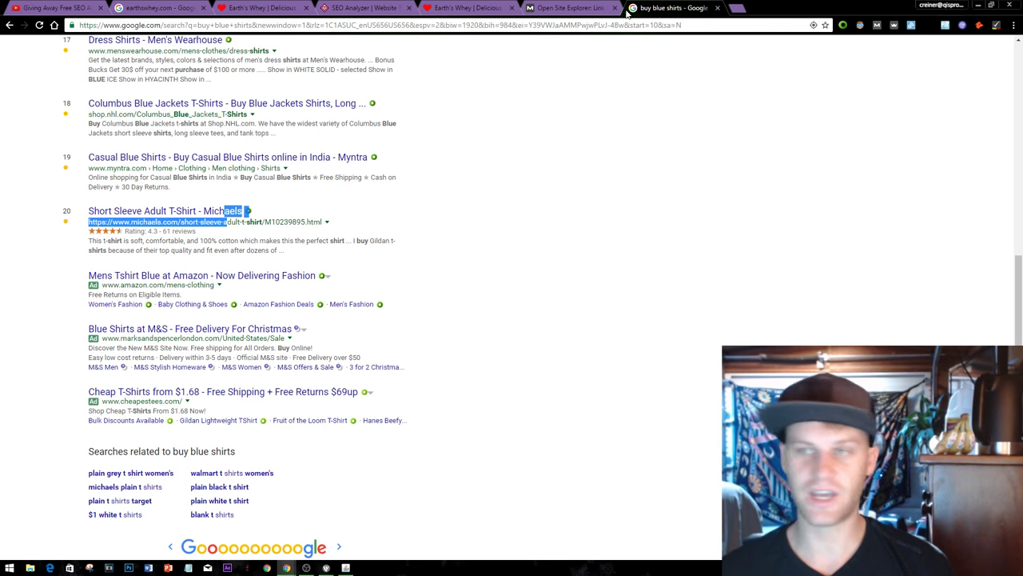
pyautogui.click(718, 8)
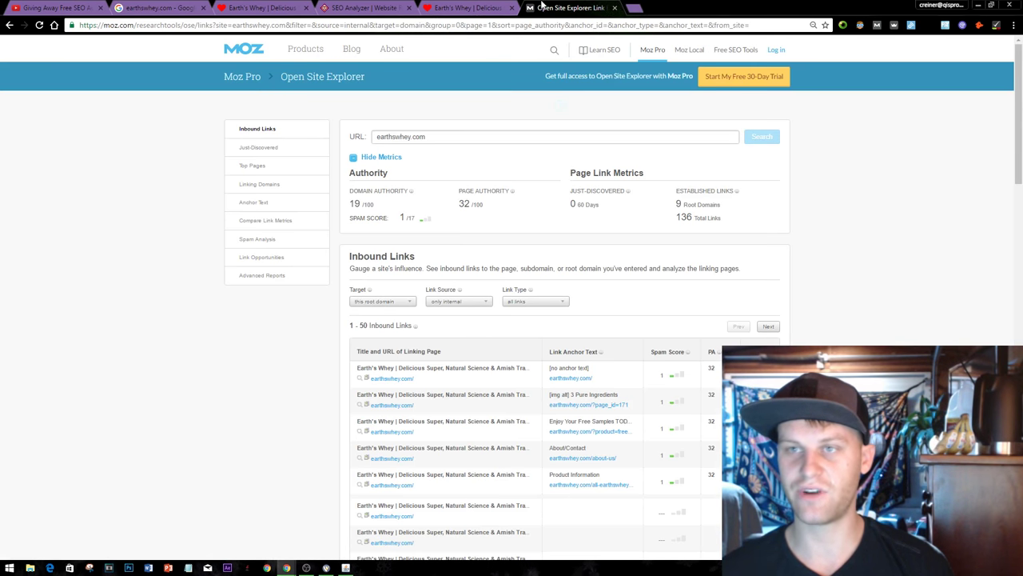
pyautogui.click(468, 8)
pyautogui.click(344, 8)
pyautogui.click(468, 8)
pyautogui.click(560, 8)
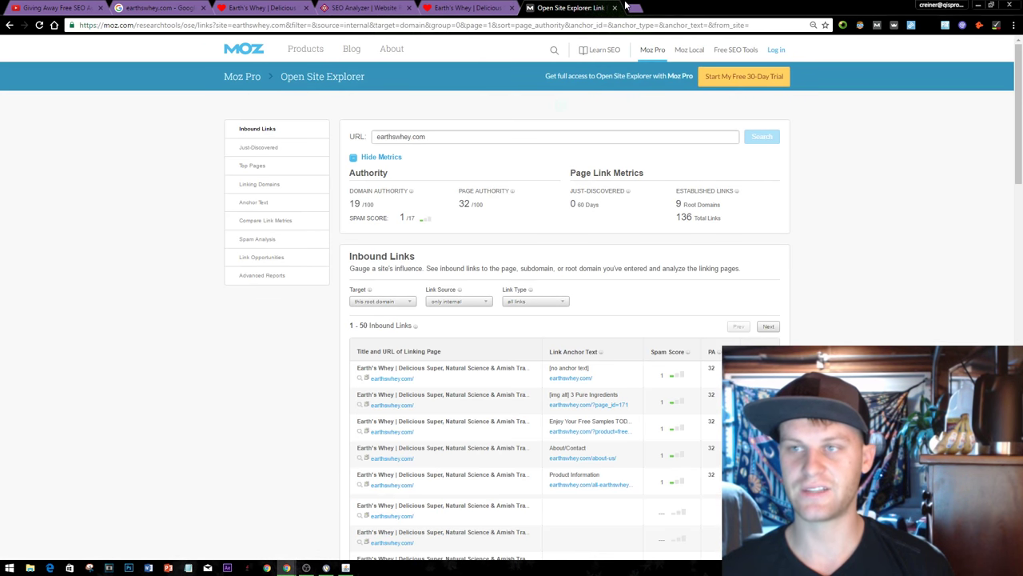
pyautogui.click(614, 8)
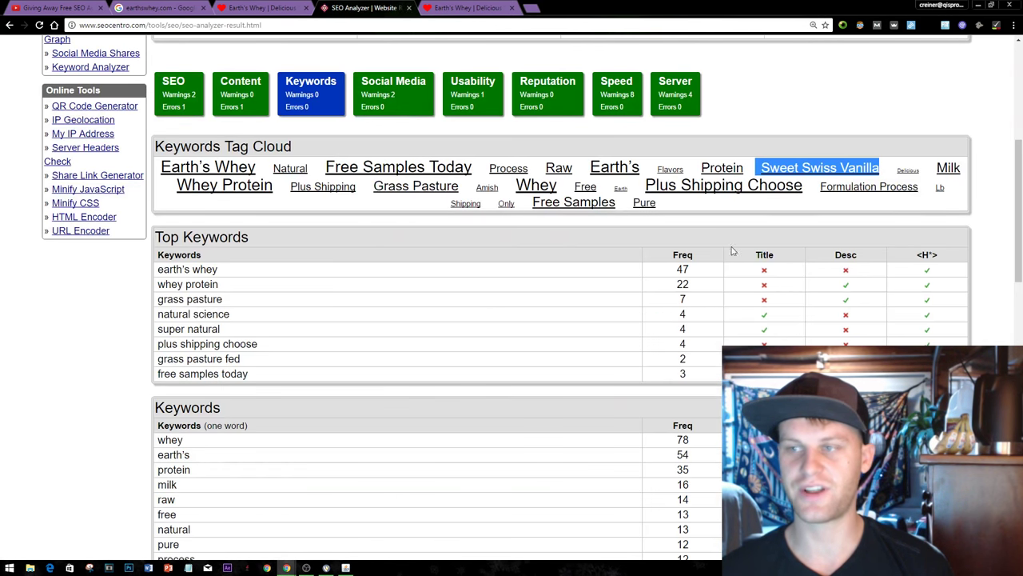
# Zoom the SEO Analyzer report out to 90%, then move to the earthswhey.com tab
pyautogui.scroll(-3, 370, 261)
pyautogui.hotkey('ctrl', '-')
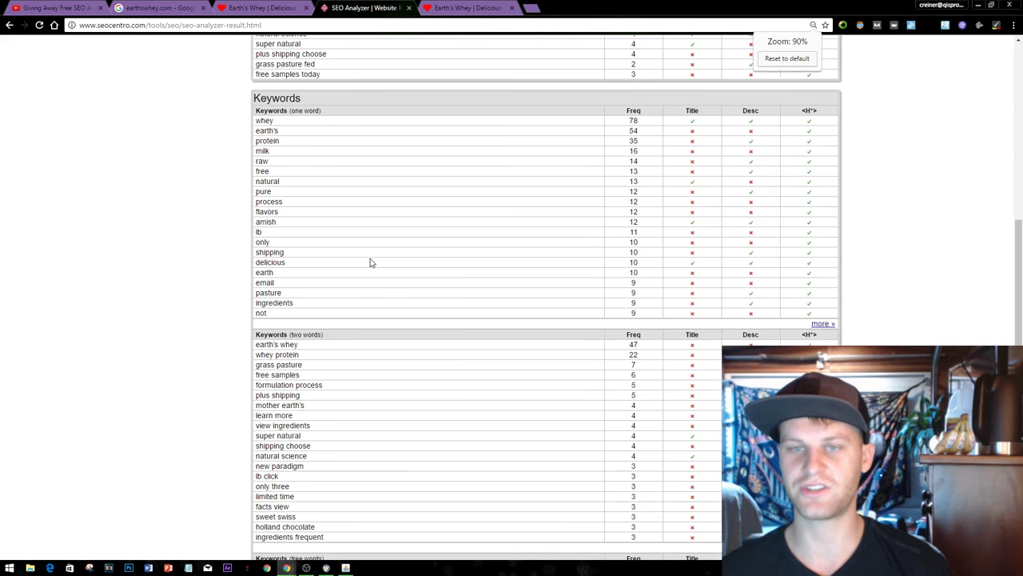
pyautogui.scroll(5, 370, 261)
pyautogui.click(261, 8)
pyautogui.click(157, 8)
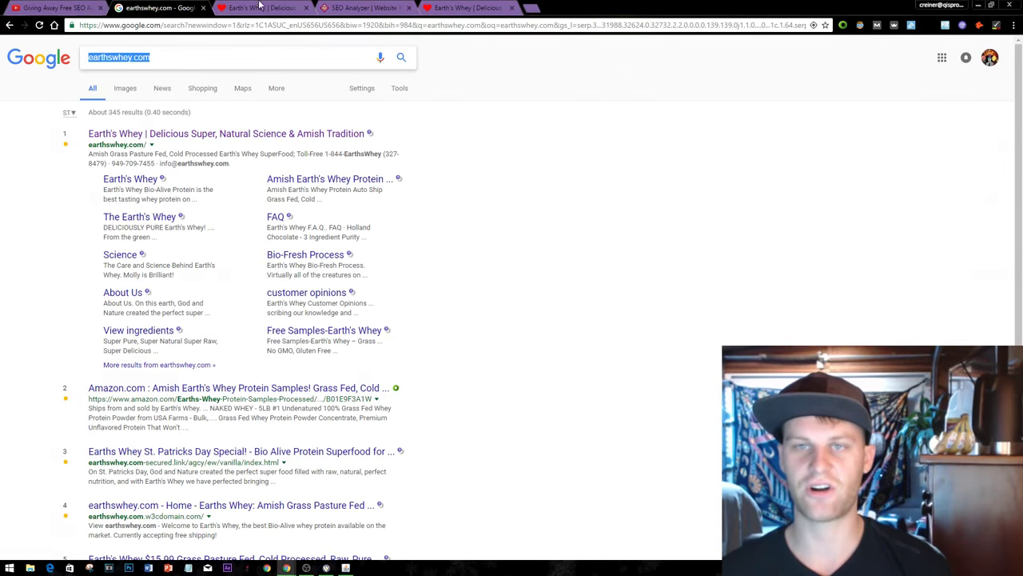
pyautogui.click(399, 8)
pyautogui.click(479, 7)
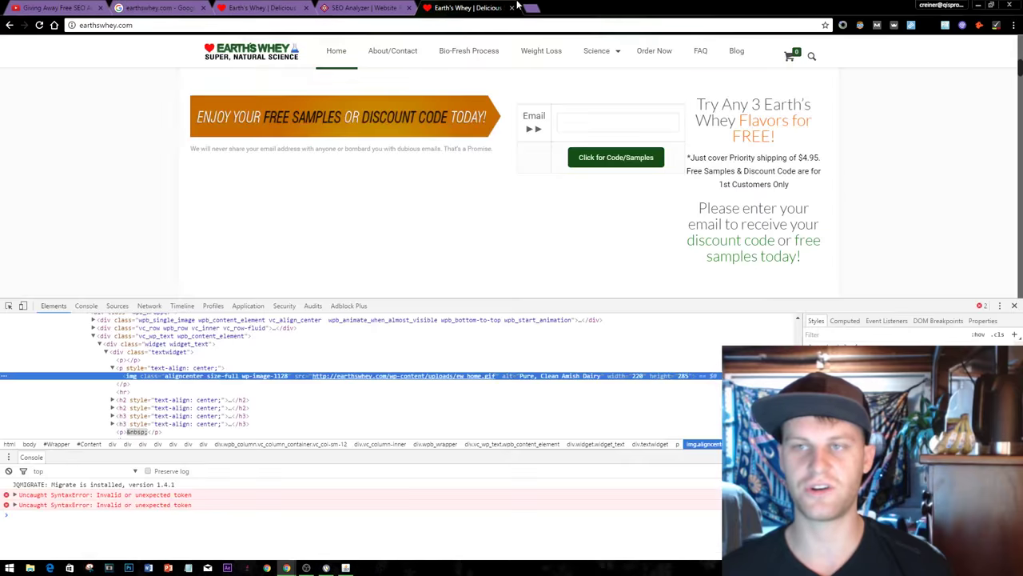
# Close the developer tools and reload the earthswhey.com home page to browse it
pyautogui.click(1014, 306)
pyautogui.click(336, 53)
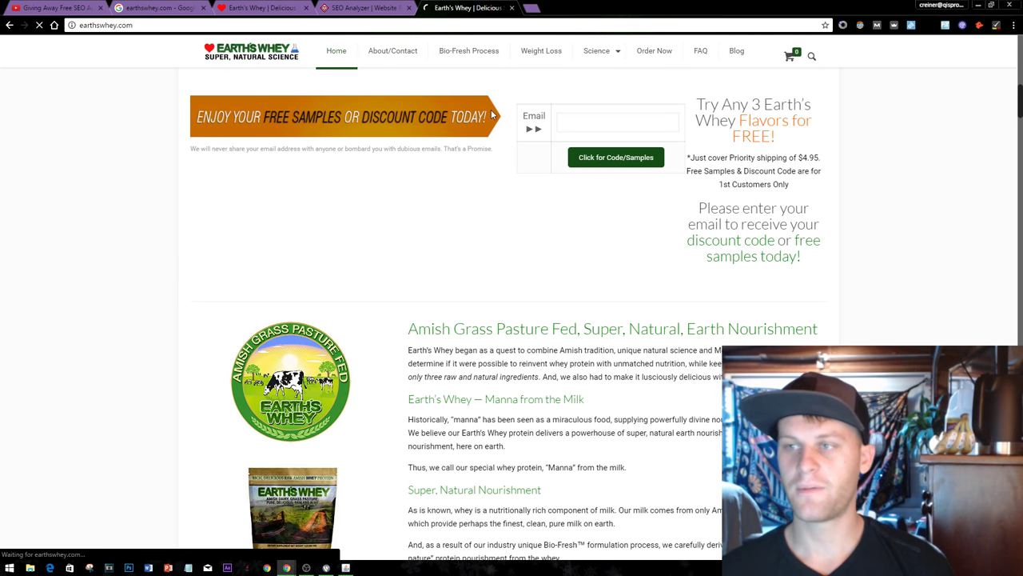
pyautogui.scroll(10, 577, 239)
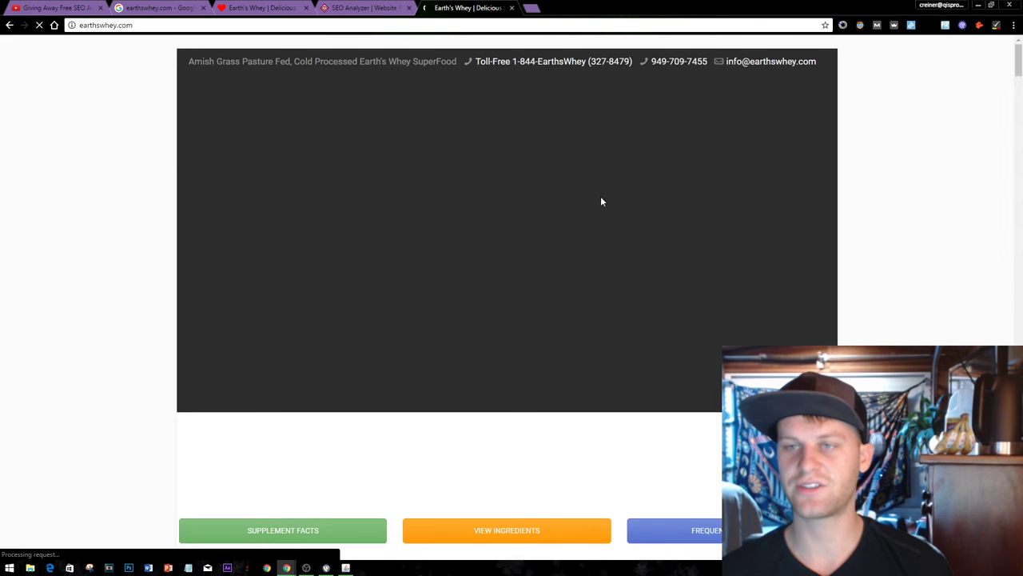
pyautogui.moveTo(462, 151)
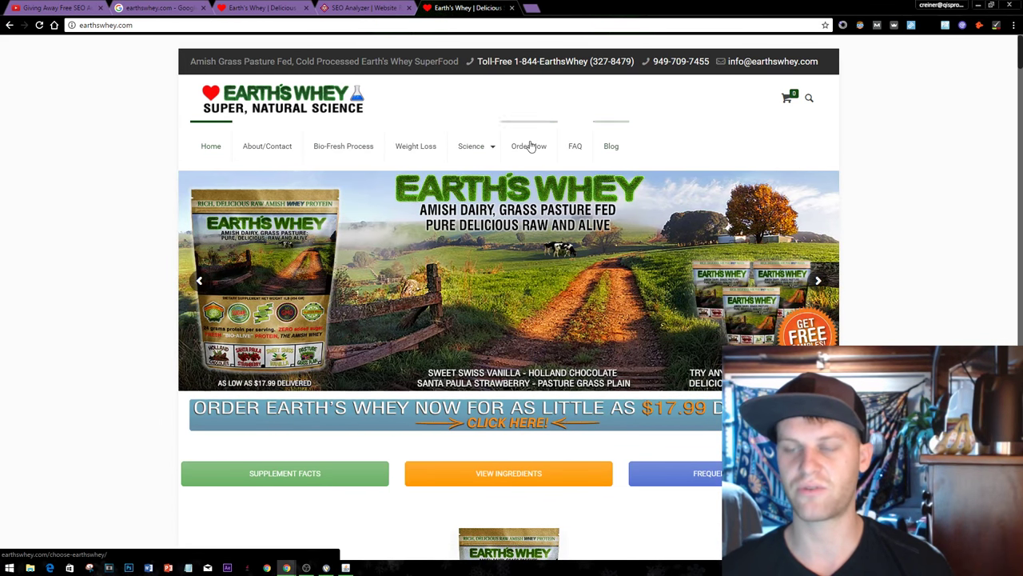
pyautogui.scroll(-3, 392, 256)
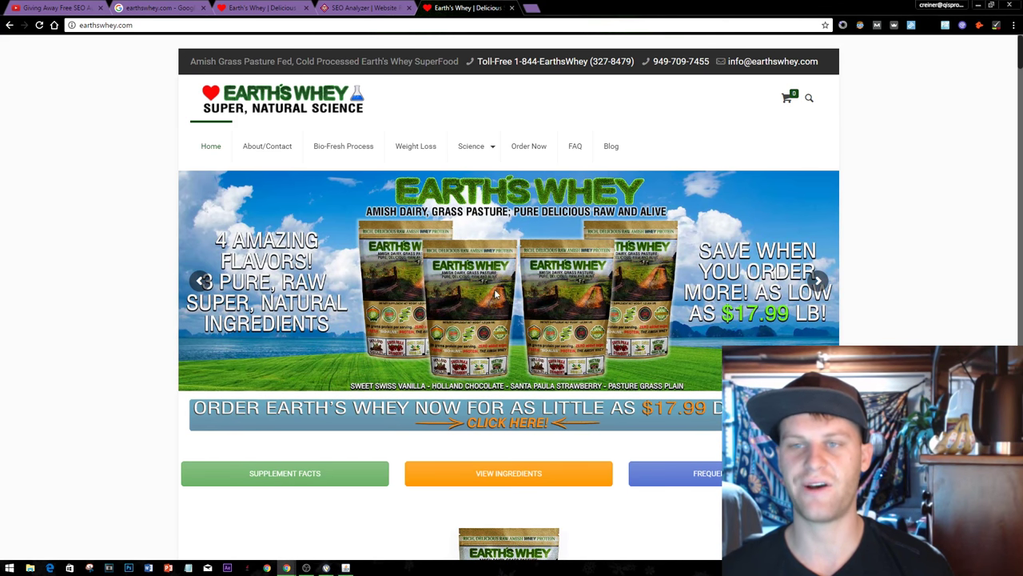
pyautogui.scroll(-5, 543, 422)
pyautogui.scroll(5, 459, 247)
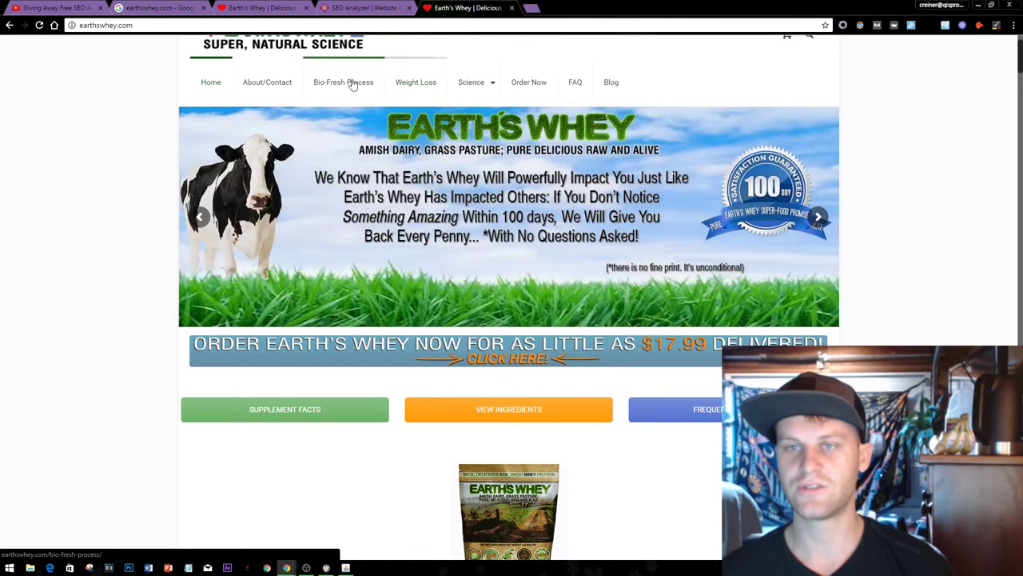
# Open the earthswhey.com Weight Loss page and scroll through it
pyautogui.click(423, 82)
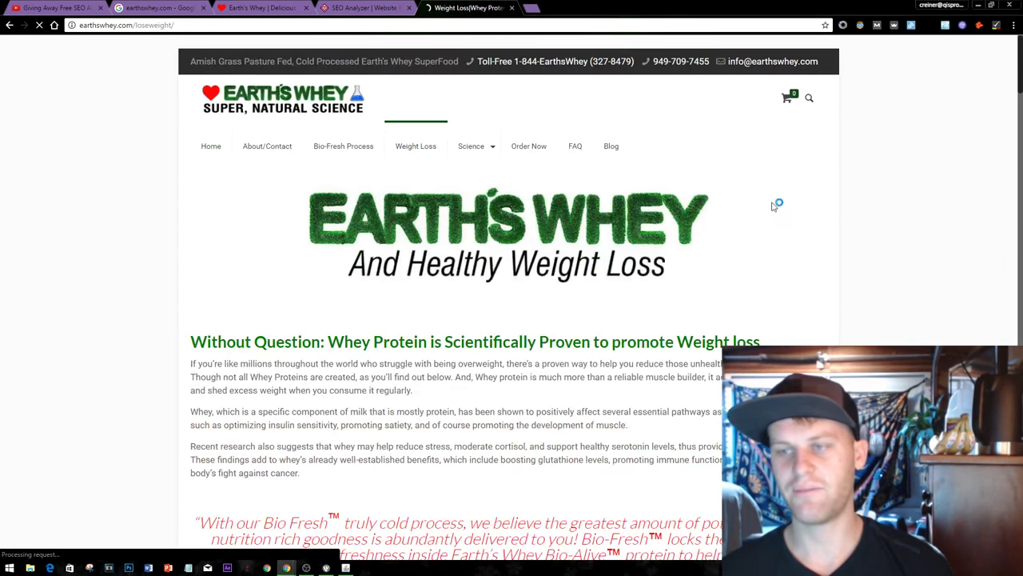
pyautogui.scroll(-10, 630, 270)
pyautogui.scroll(-20, 630, 270)
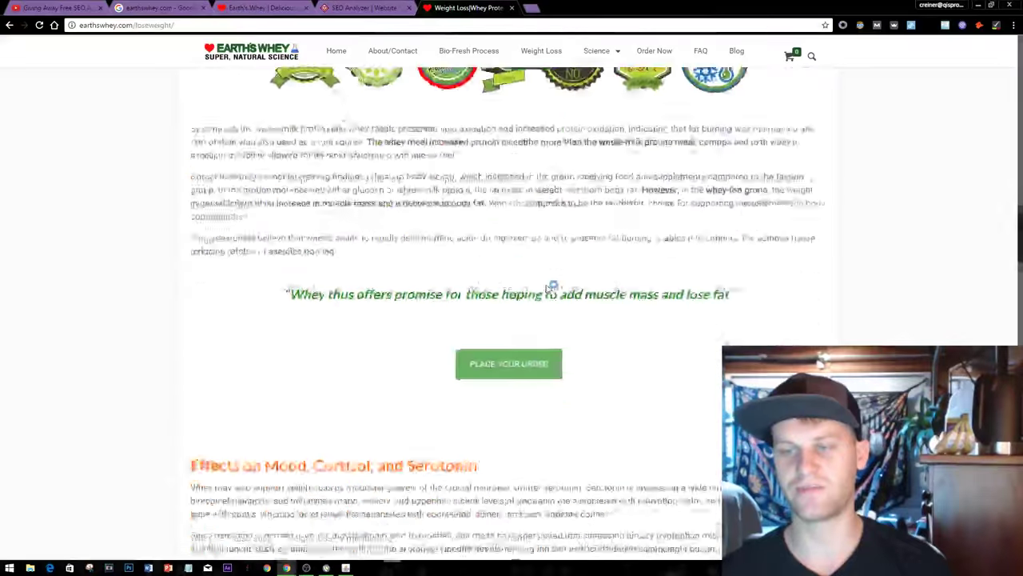
pyautogui.scroll(-7, 517, 292)
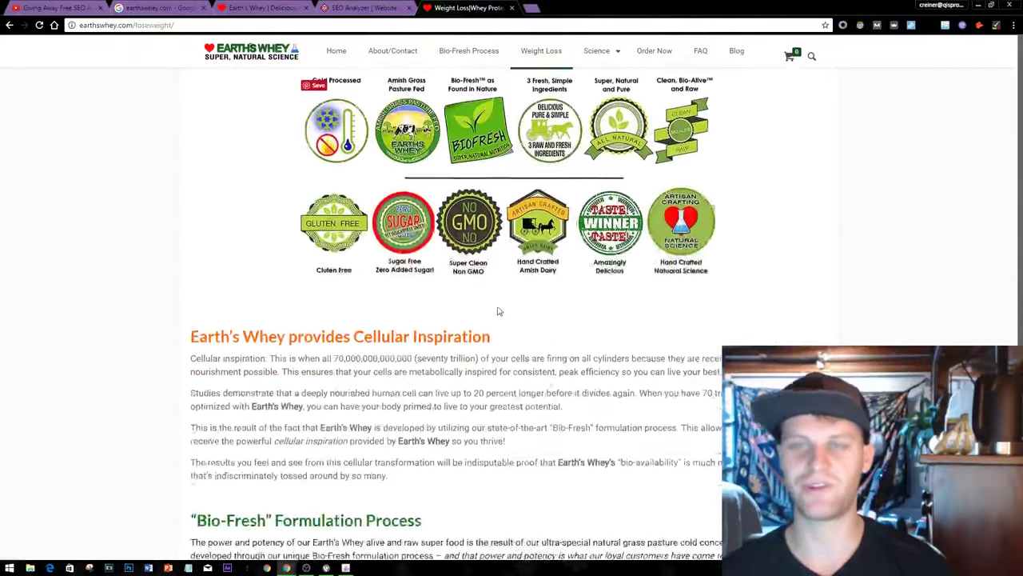
# Load YouTube in a new tab and open the user's own channel
pyautogui.click(541, 6)
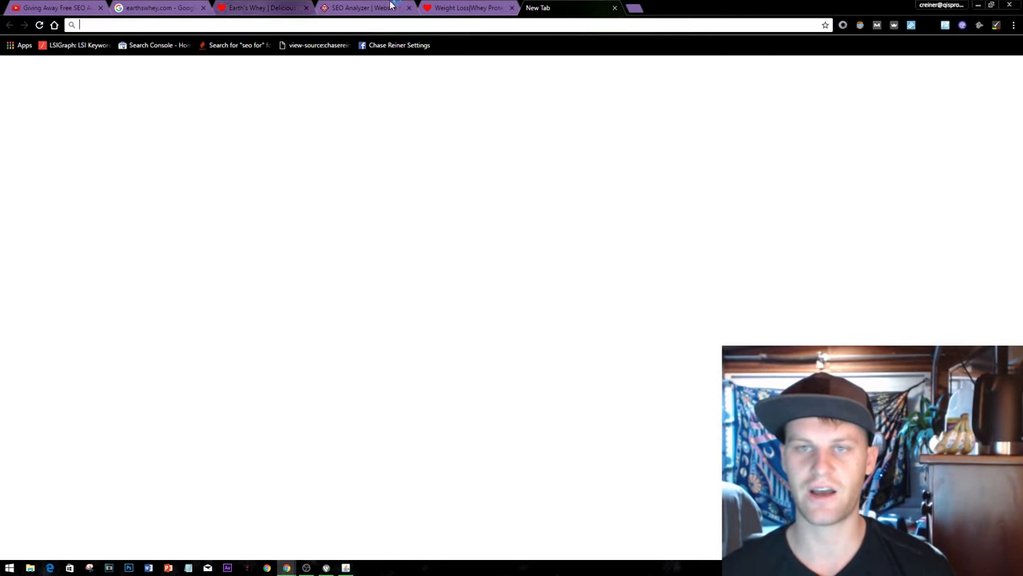
pyautogui.write('y')
pyautogui.press('Return')
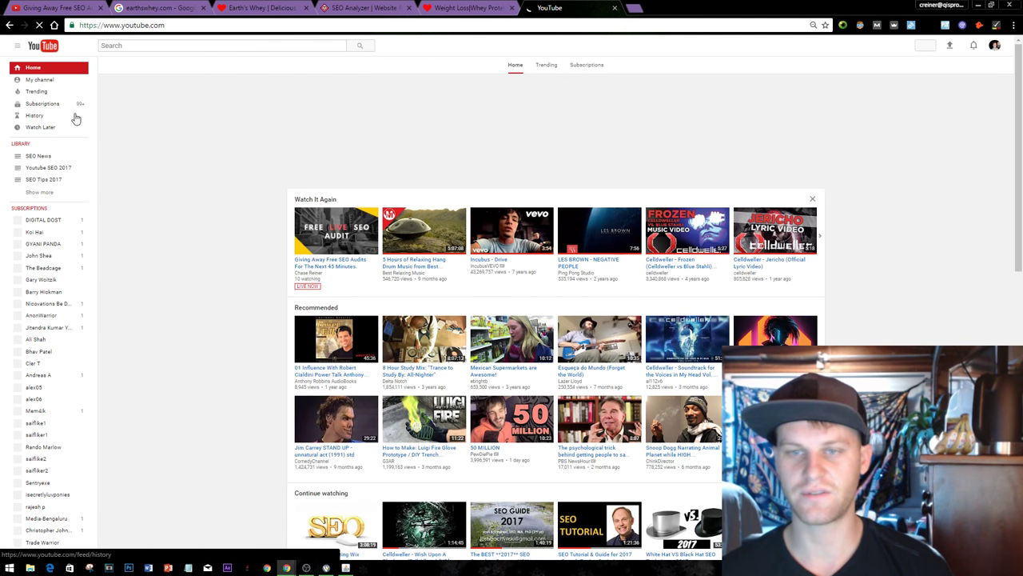
pyautogui.click(37, 81)
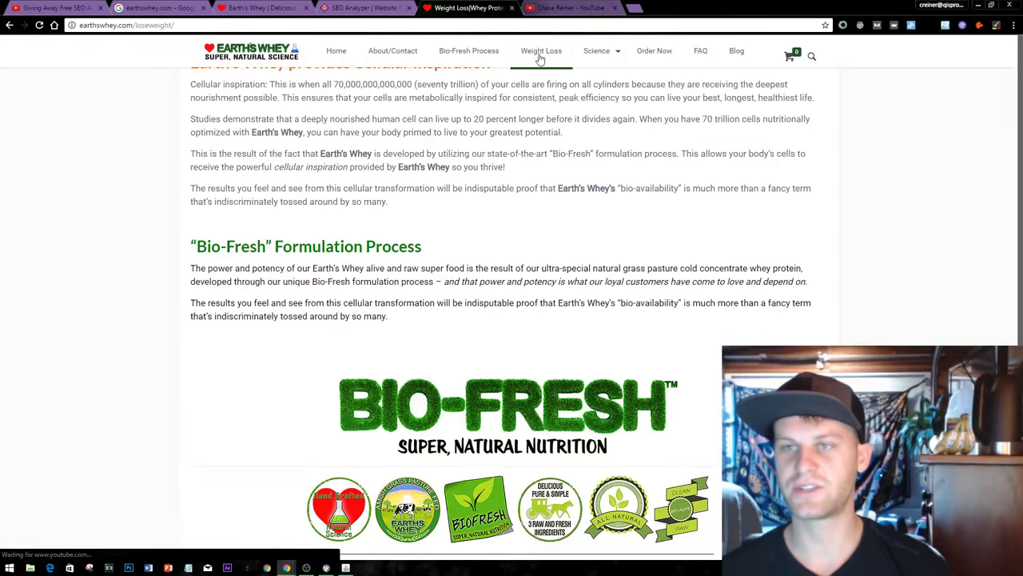
pyautogui.scroll(2, 541, 58)
pyautogui.scroll(-20, 528, 72)
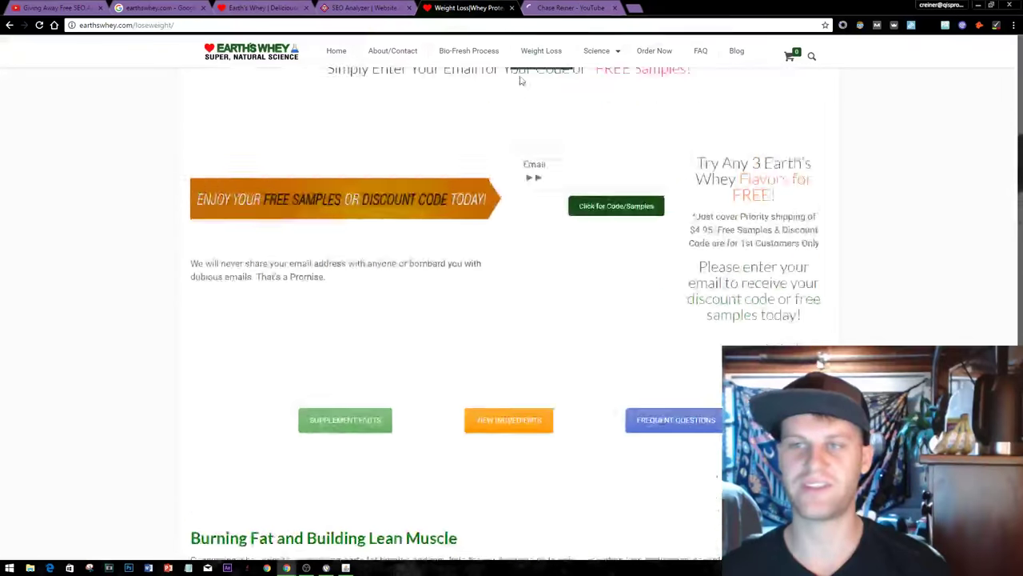
pyautogui.scroll(4, 519, 80)
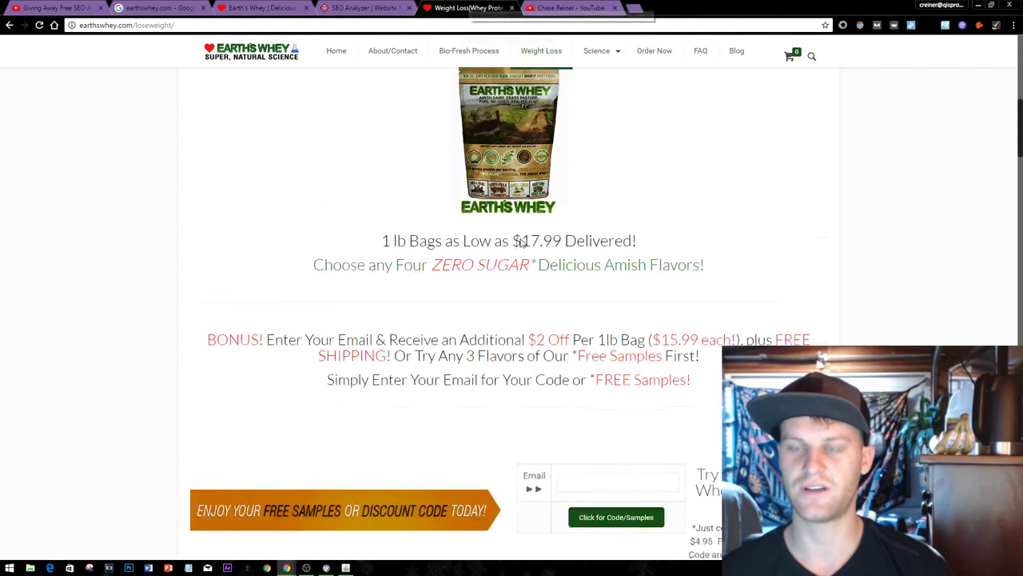
pyautogui.scroll(8, 532, 247)
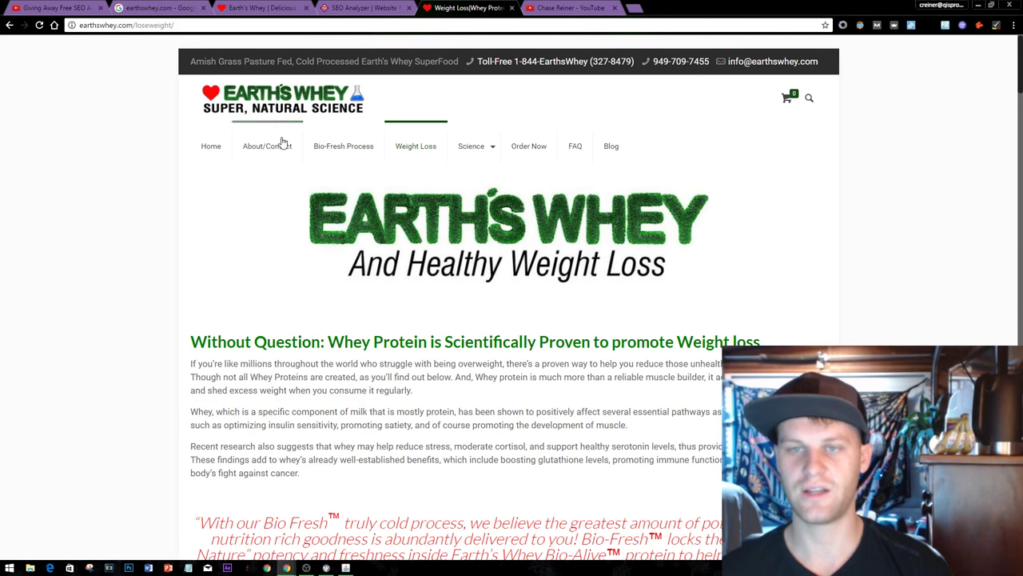
# Visit the Bio-Fresh Process page, browse the earthswhey.com home page, then go to the YouTube tab
pyautogui.click(329, 145)
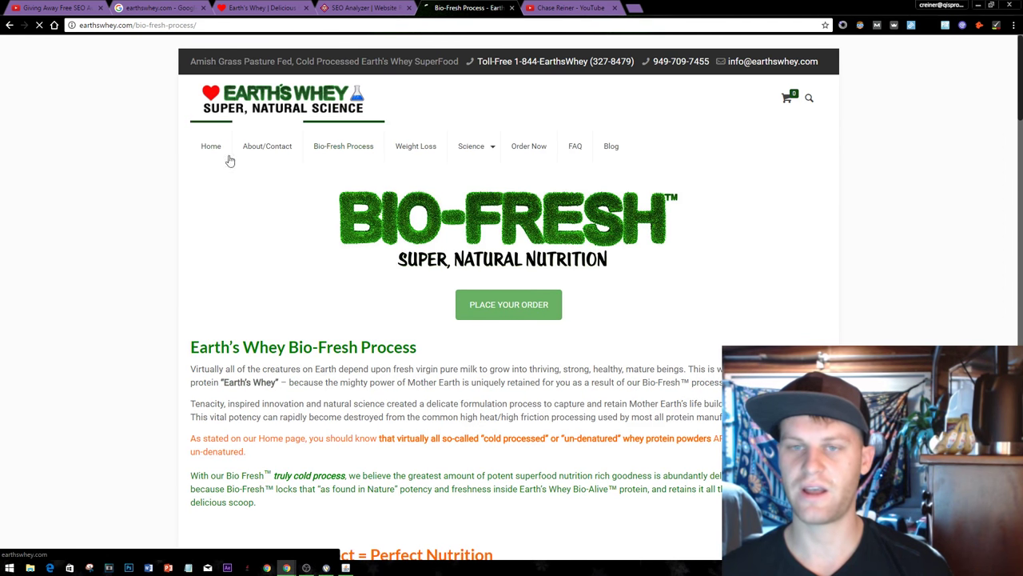
pyautogui.click(251, 119)
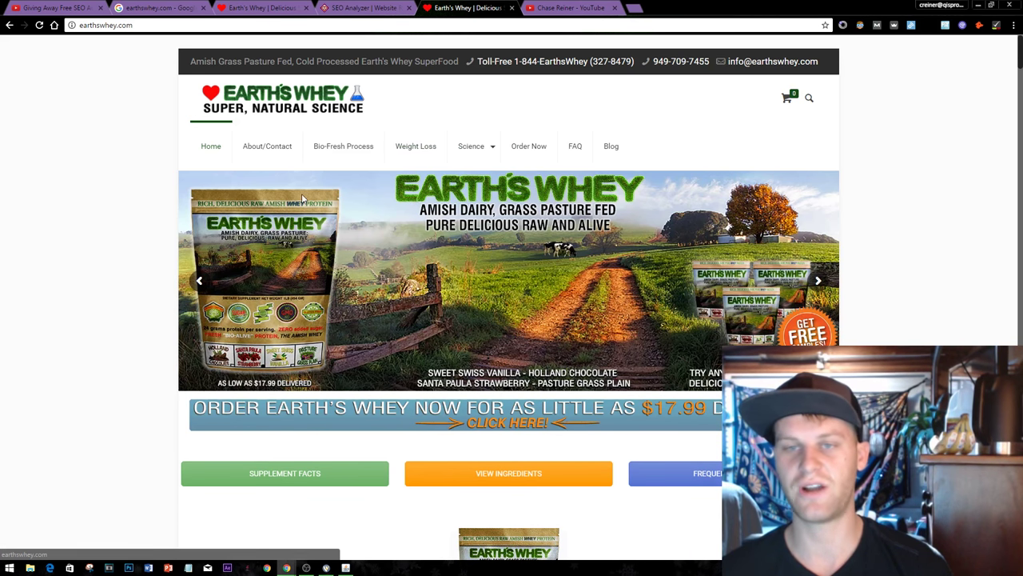
pyautogui.scroll(-12, 419, 197)
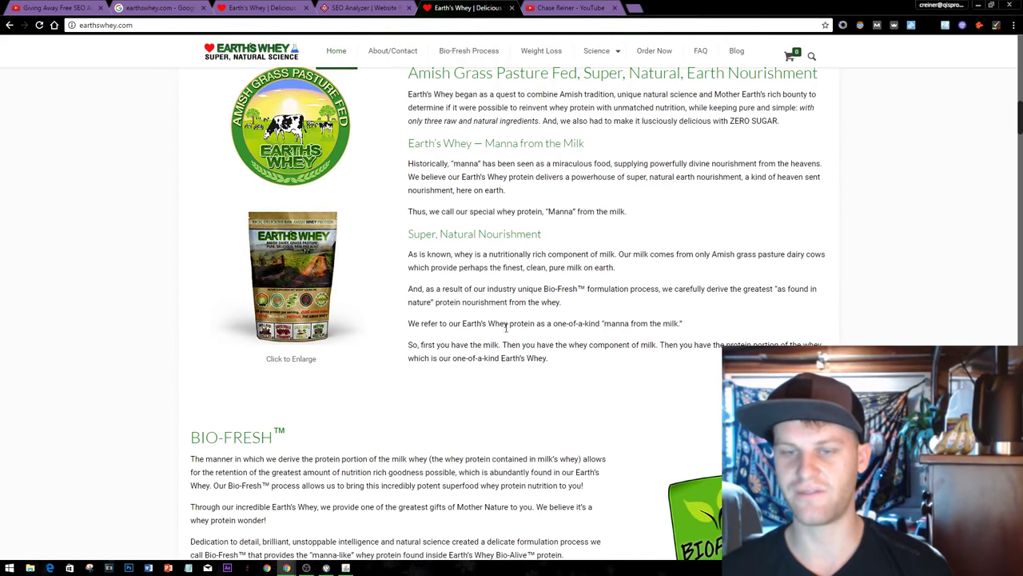
pyautogui.scroll(3, 480, 339)
pyautogui.scroll(-2, 438, 110)
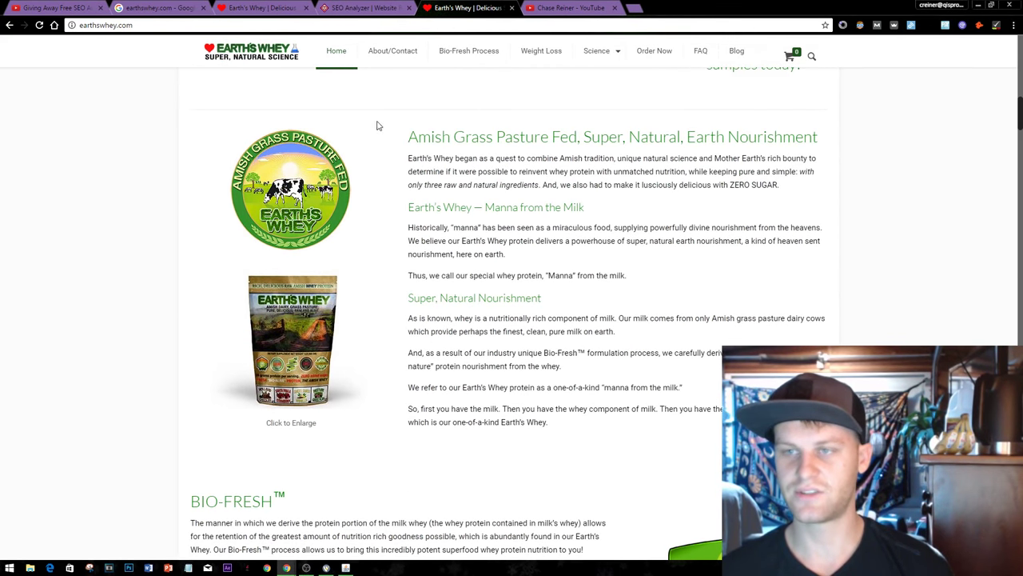
pyautogui.moveTo(389, 139); pyautogui.dragTo(603, 135)
pyautogui.click(698, 157)
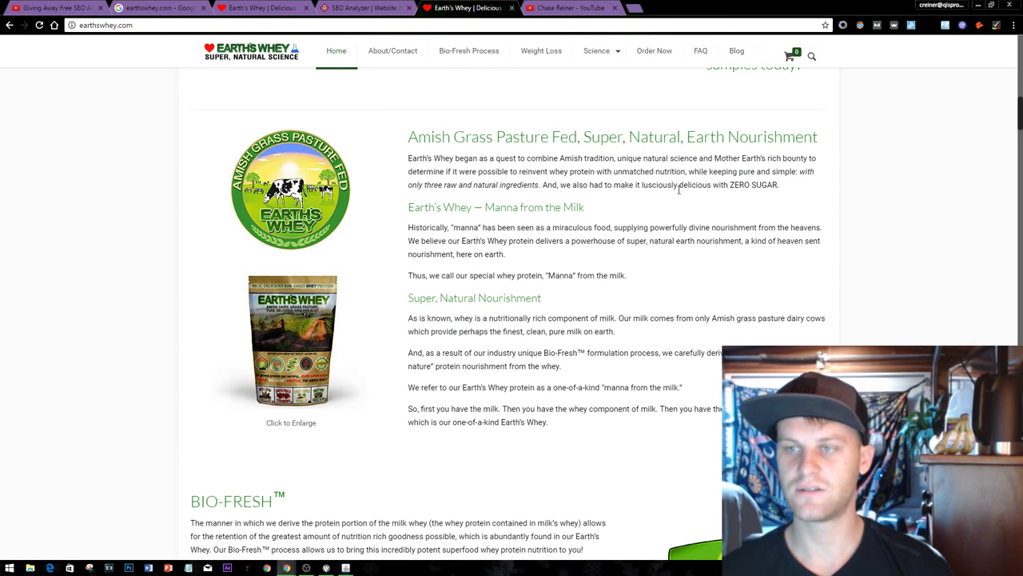
pyautogui.click(564, 8)
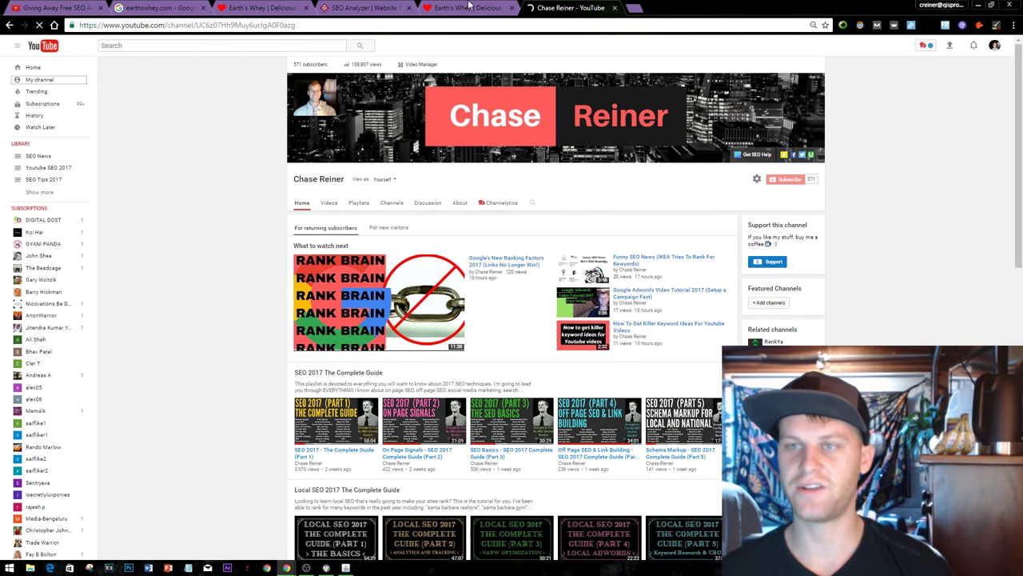
# Page through the SEO 2017 playlist and copy the Part 6 video's link
pyautogui.scroll(-2, 533, 254)
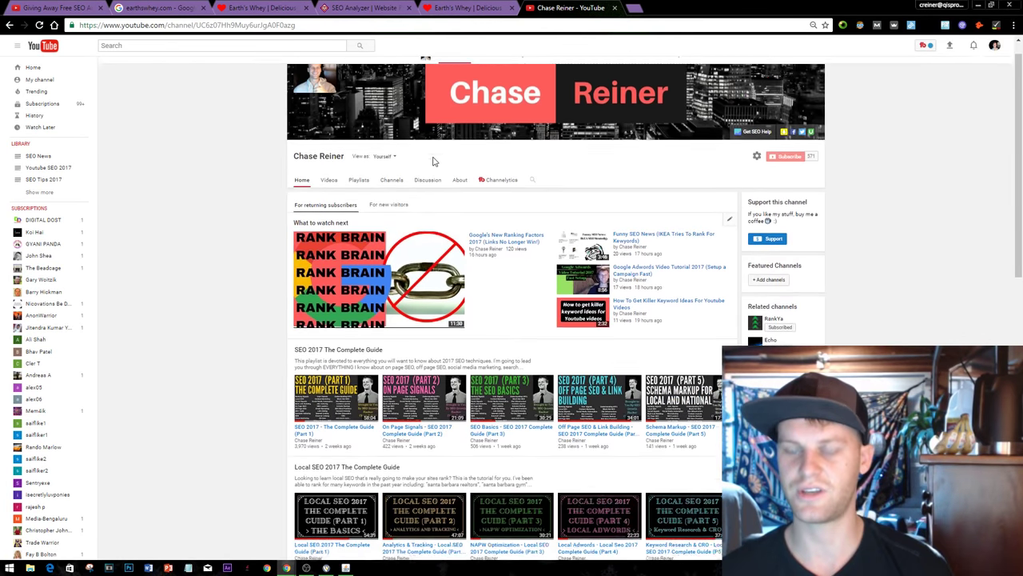
pyautogui.scroll(1, 432, 161)
pyautogui.scroll(-3, 538, 122)
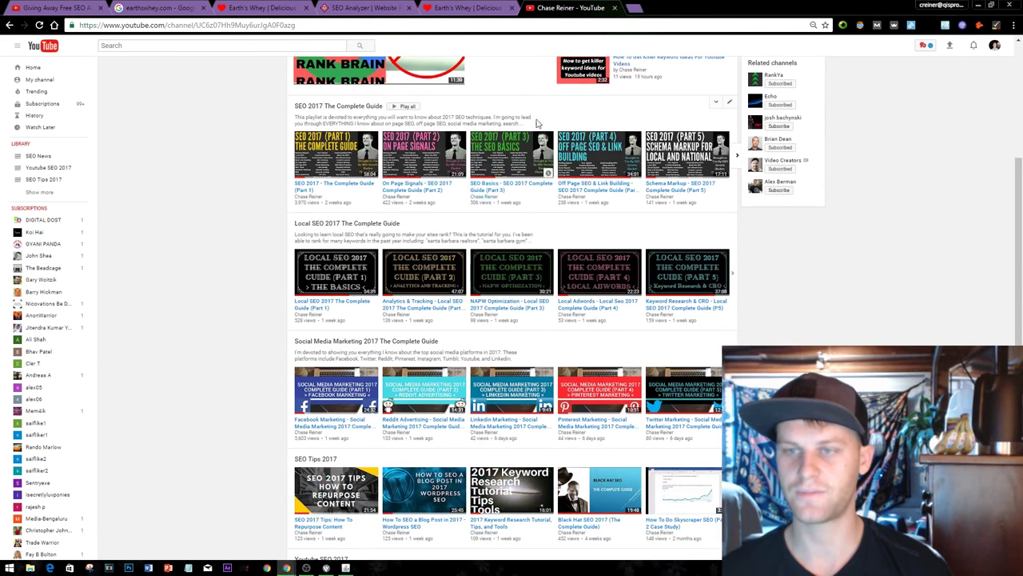
pyautogui.click(735, 157)
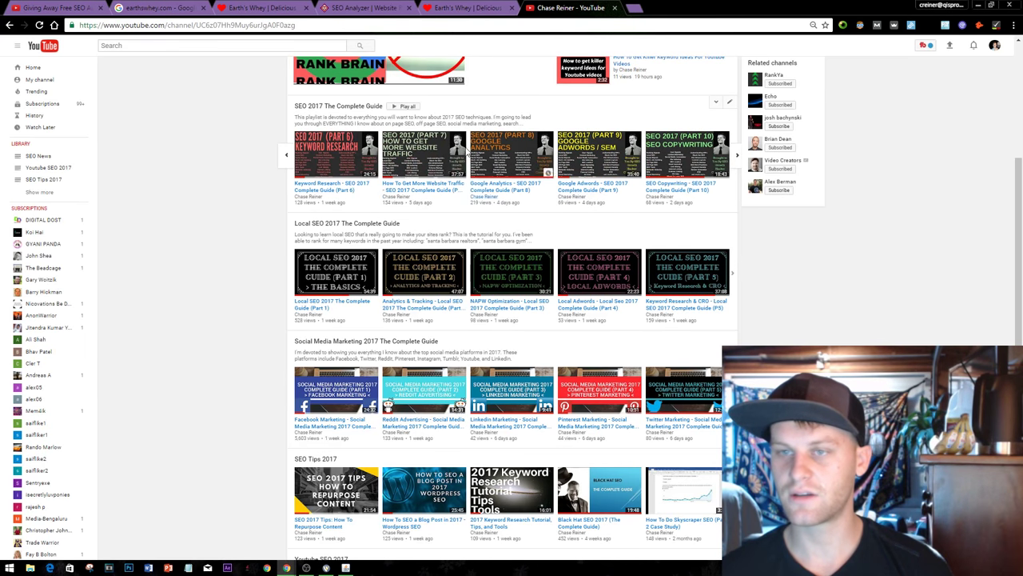
pyautogui.rightClick(368, 157)
pyautogui.click(409, 217)
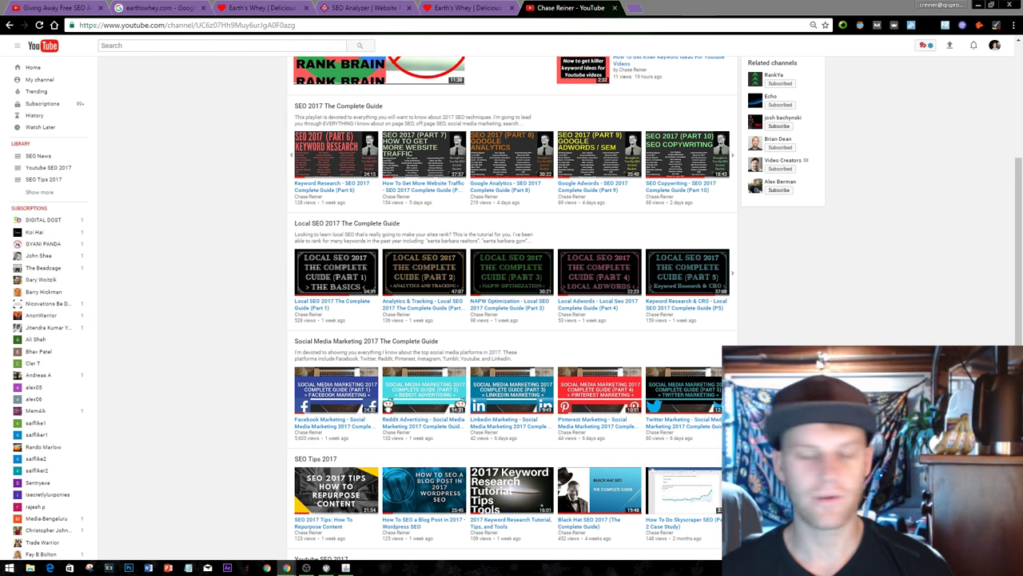
pyautogui.scroll(5, 429, 322)
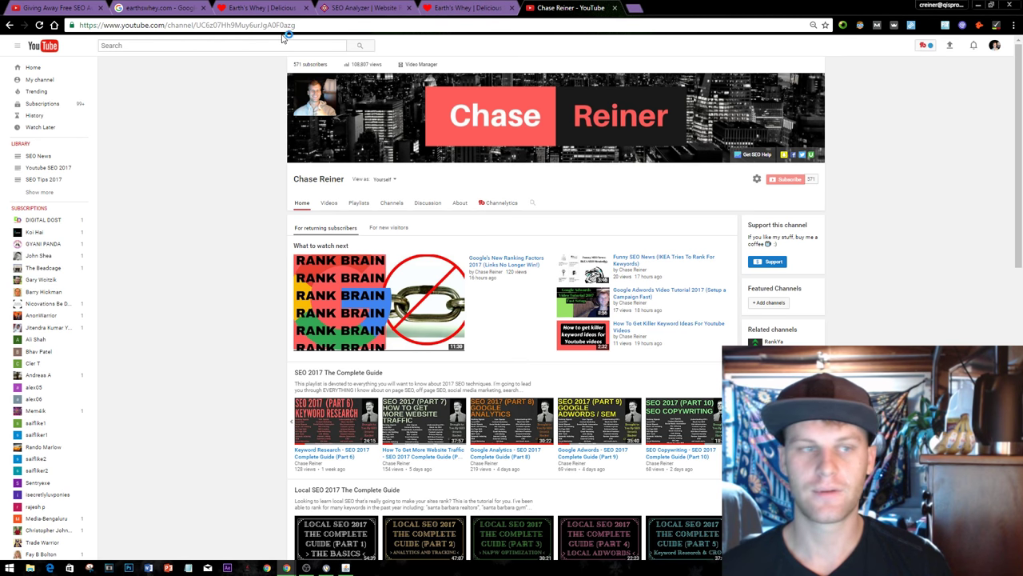
# Load qualitypunch.com, correcting stray spaces in the pasted address
pyautogui.click(109, 25)
pyautogui.hotkey('ctrl', 'v')
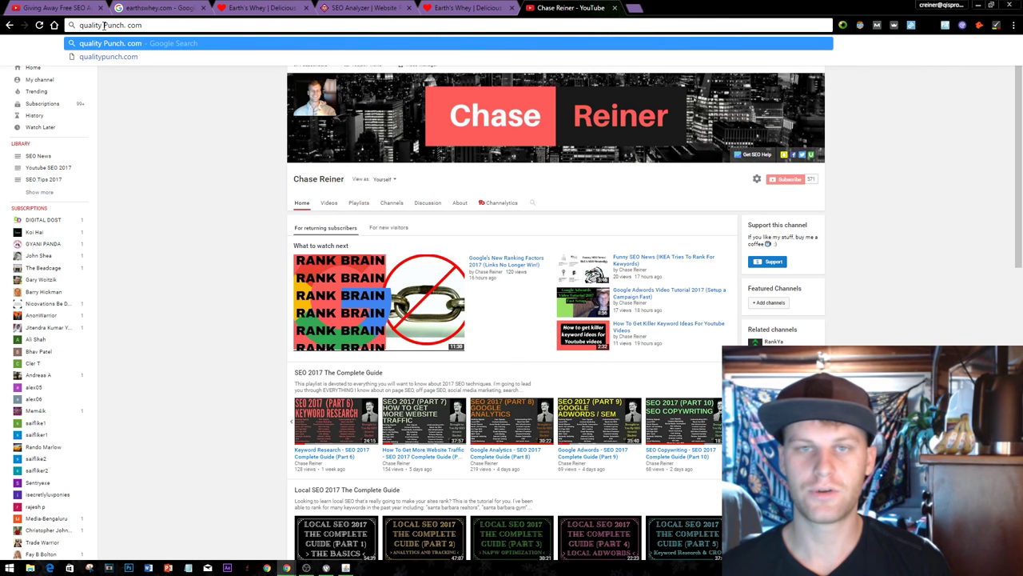
pyautogui.press('BackSpace')
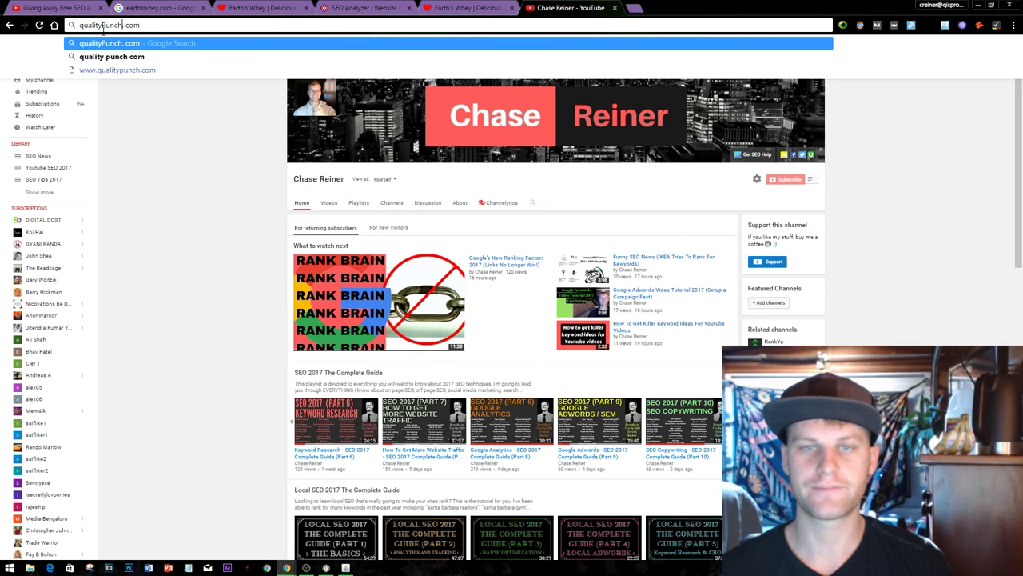
pyautogui.press('BackSpace')
pyautogui.press('Return')
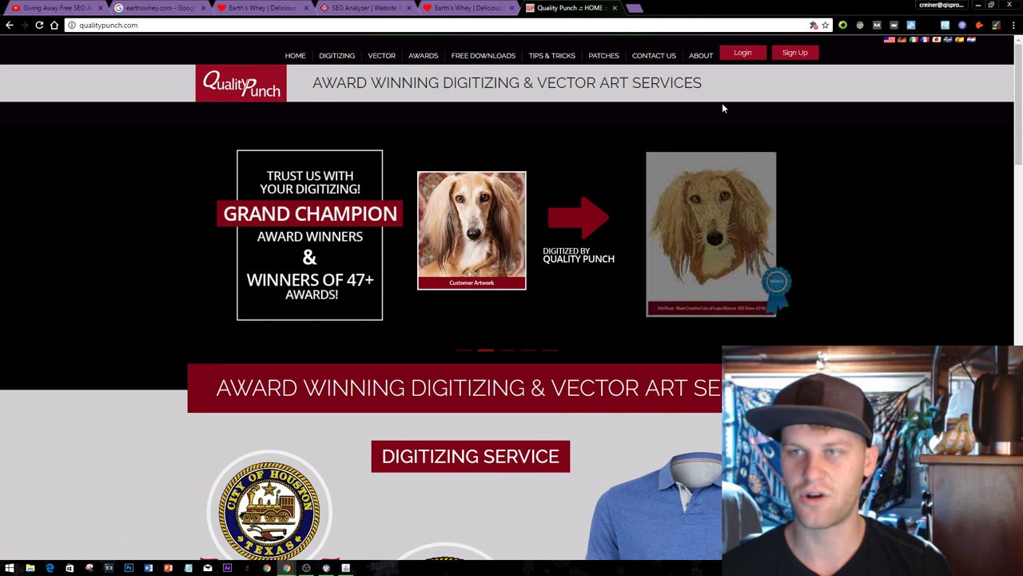
# Check the image options on the artwork, embroidery design and polo shirt pictures
pyautogui.scroll(-5, 722, 108)
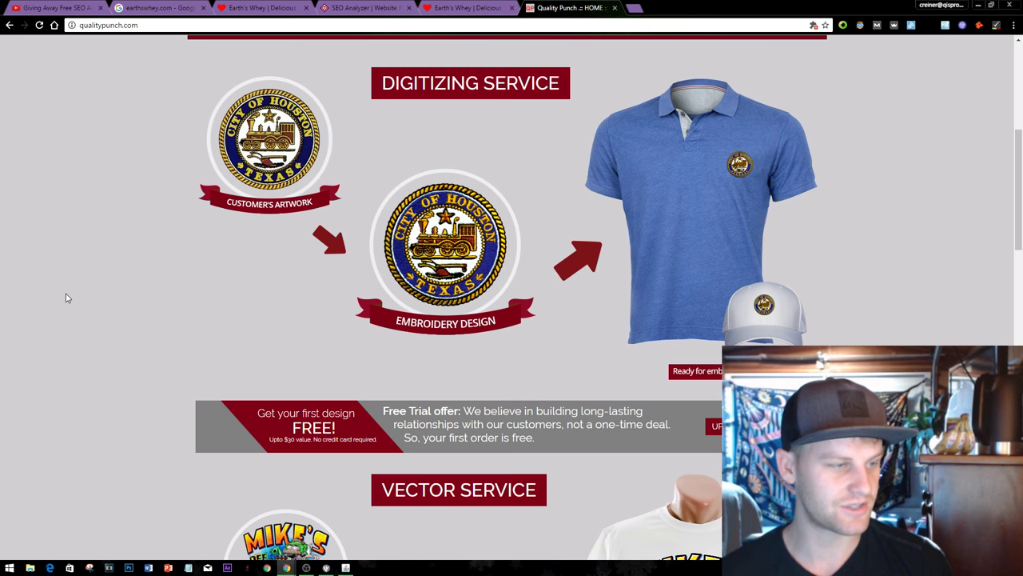
pyautogui.rightClick(235, 258)
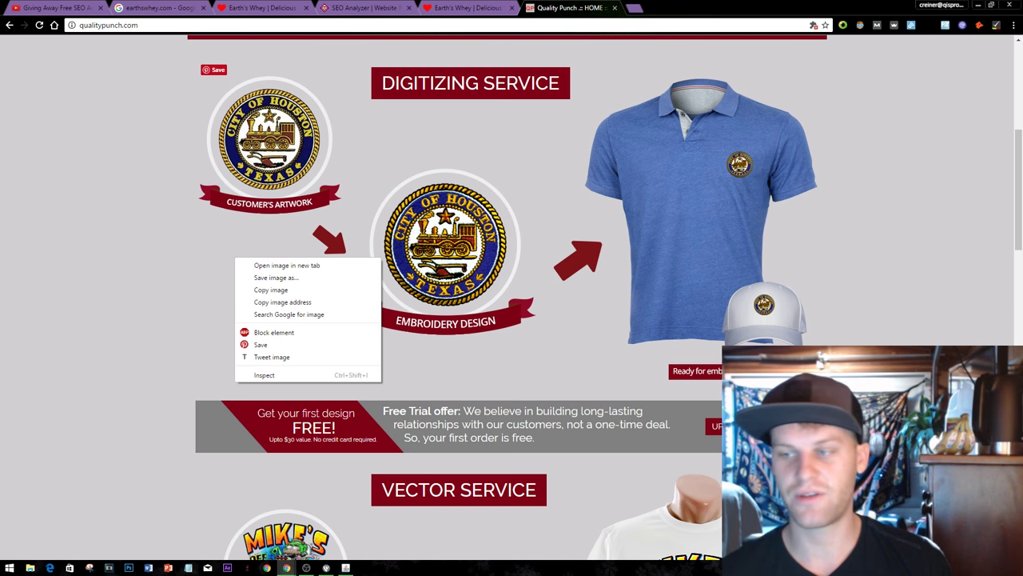
pyautogui.click(621, 298)
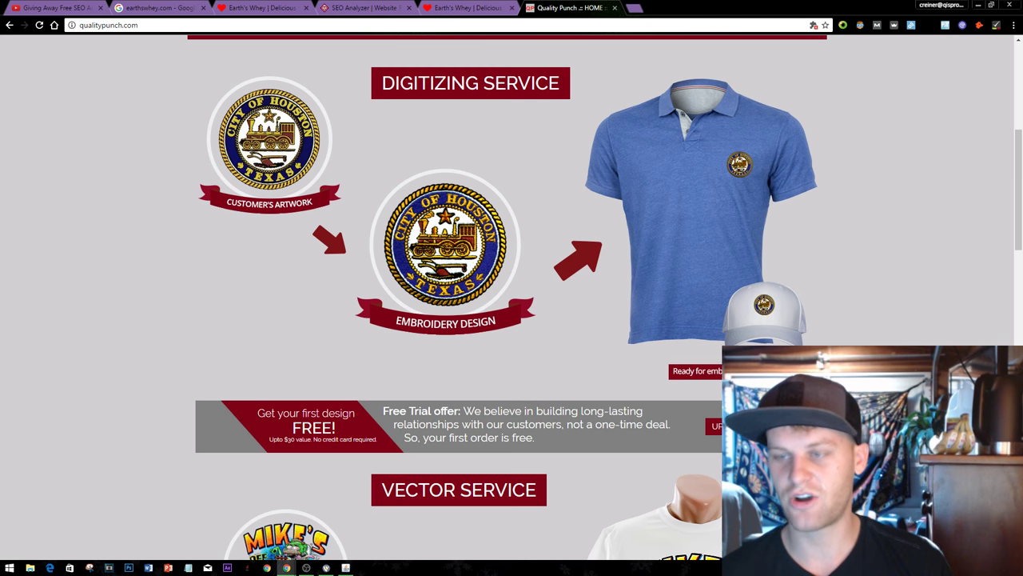
pyautogui.rightClick(486, 315)
pyautogui.click(701, 296)
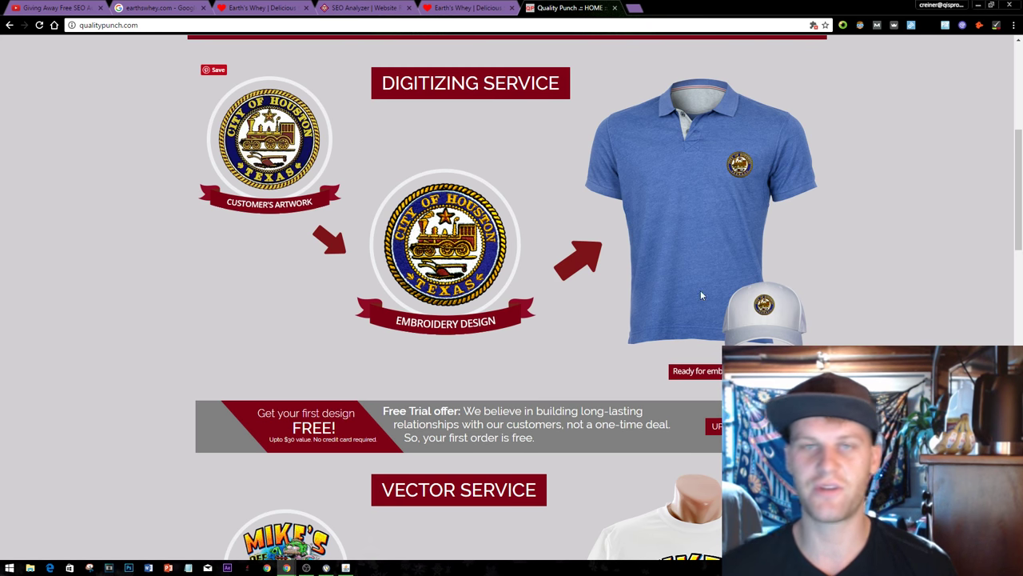
pyautogui.rightClick(538, 223)
pyautogui.click(909, 299)
# Inspect the Houston seal image's HTML, whose alt text reads 'digitizing service'
pyautogui.scroll(-3, 686, 389)
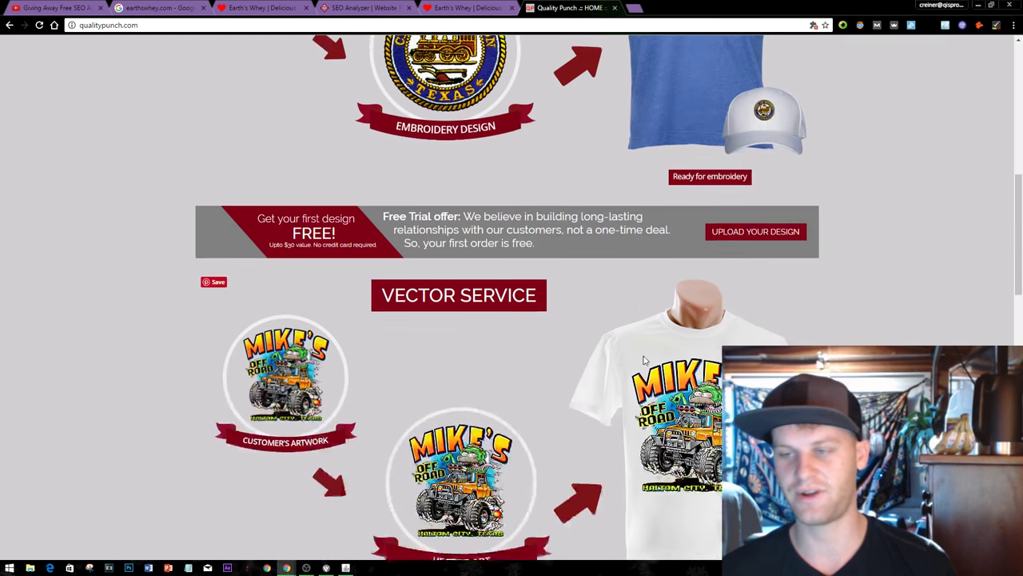
pyautogui.scroll(2, 687, 389)
pyautogui.scroll(4, 687, 389)
pyautogui.scroll(-5, 471, 366)
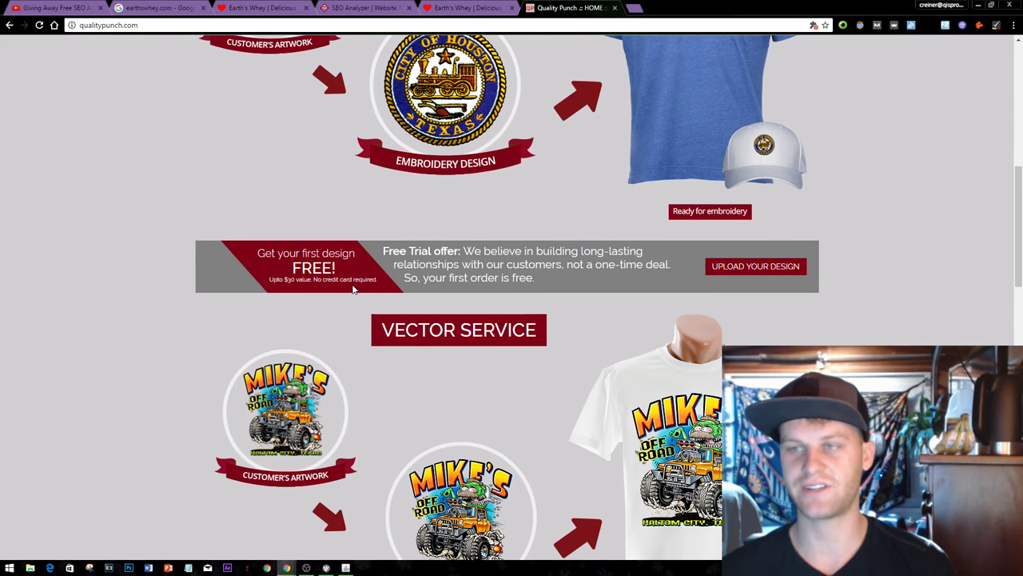
pyautogui.scroll(-7, 377, 398)
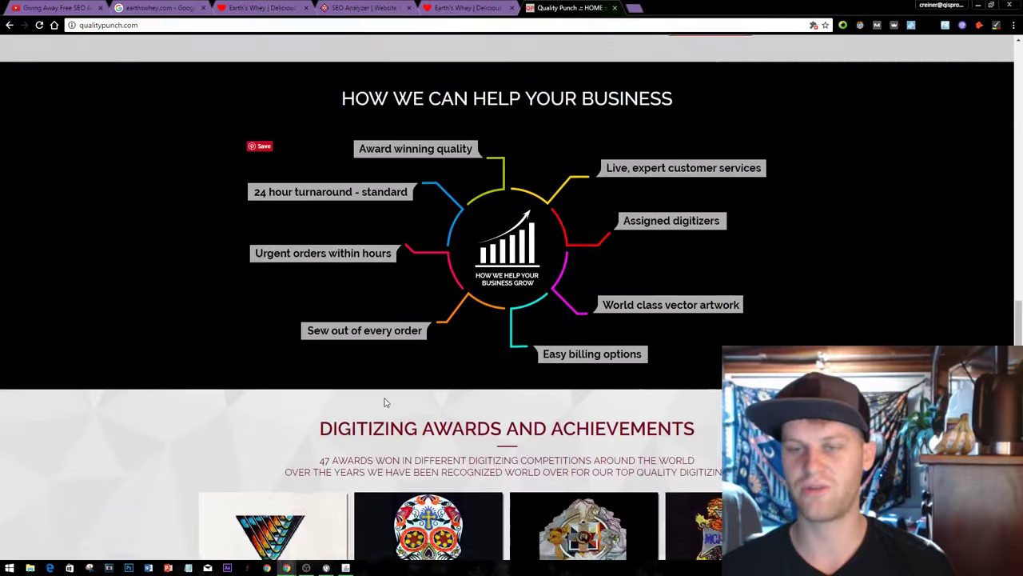
pyautogui.scroll(-7, 385, 402)
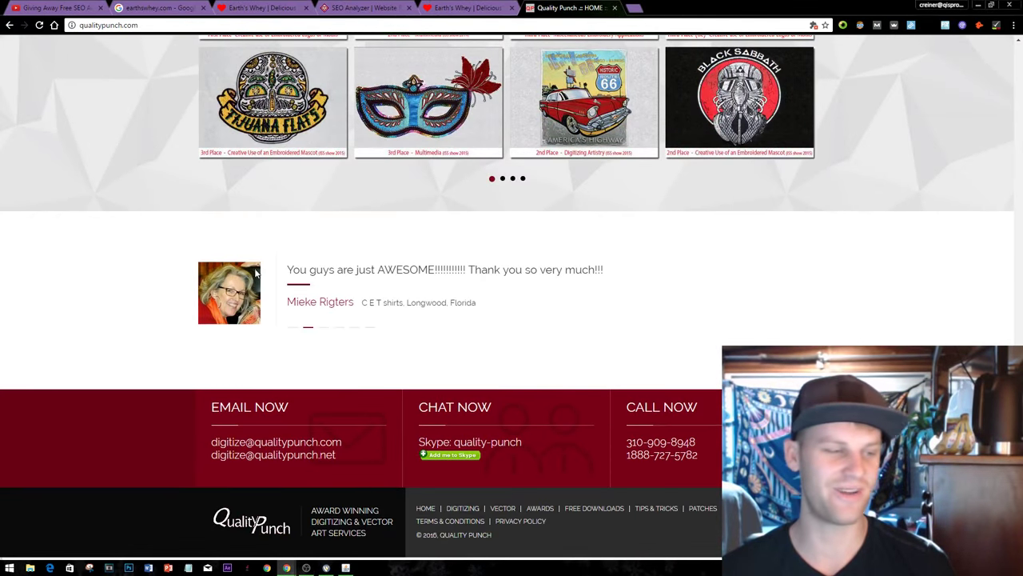
pyautogui.scroll(18, 256, 273)
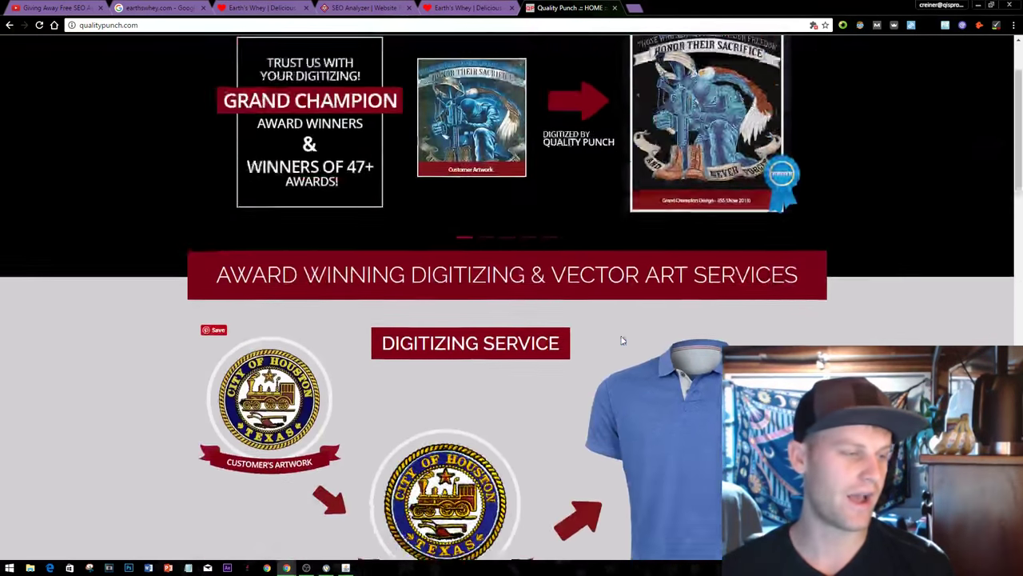
pyautogui.scroll(2, 622, 340)
pyautogui.scroll(-6, 621, 339)
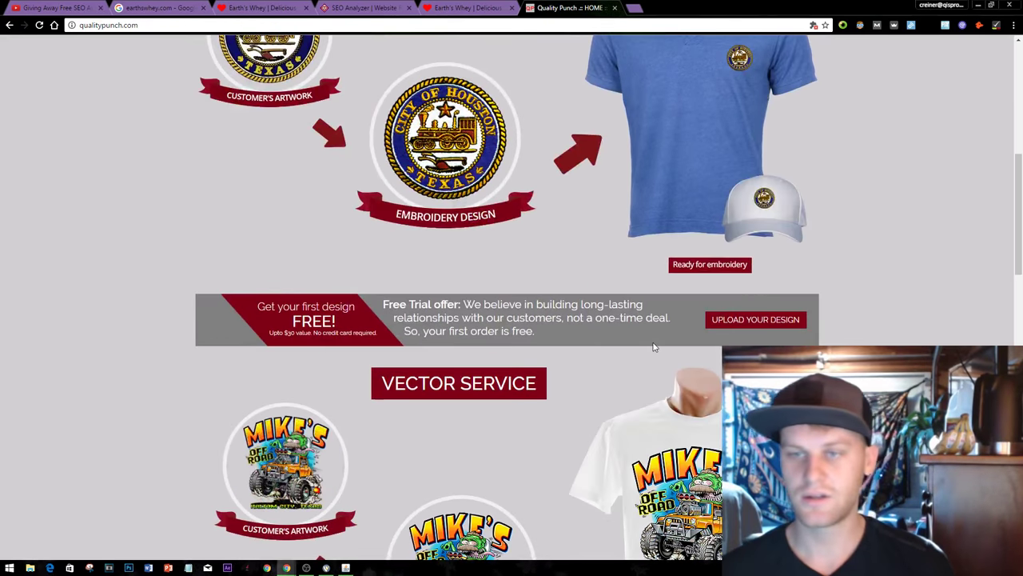
pyautogui.scroll(6, 660, 344)
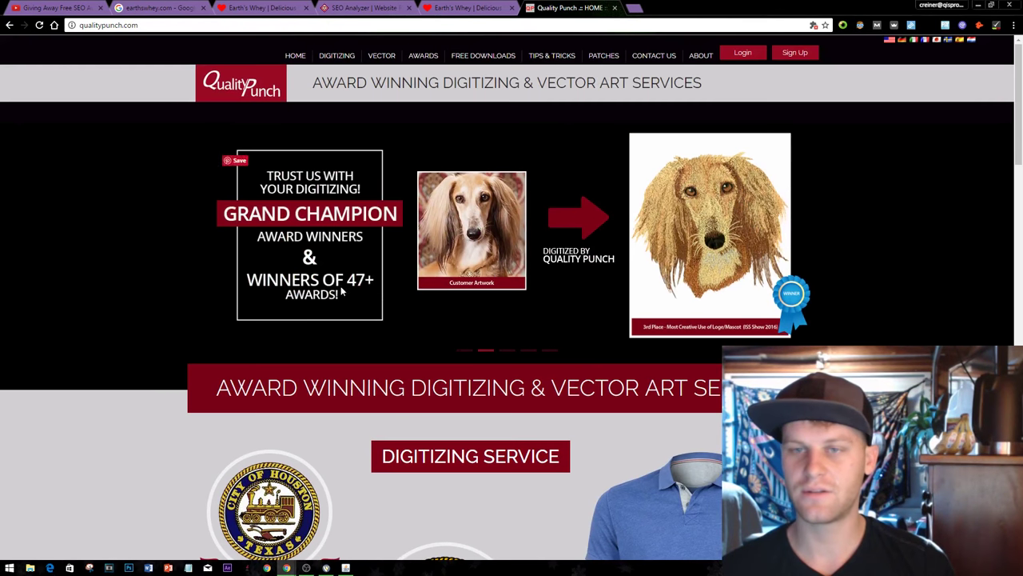
pyautogui.scroll(-3, 342, 292)
pyautogui.rightClick(278, 246)
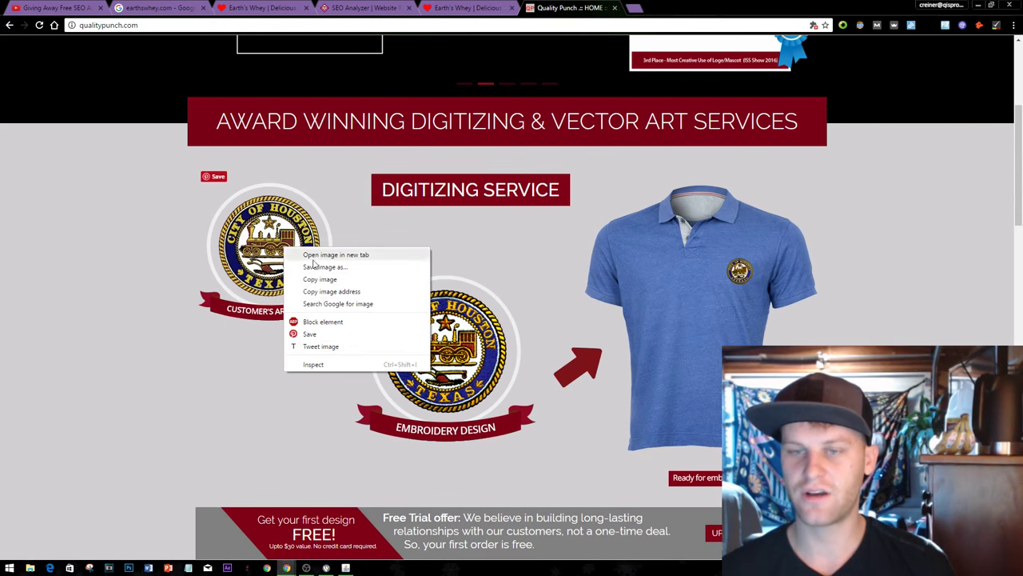
pyautogui.click(343, 364)
pyautogui.moveTo(444, 381)
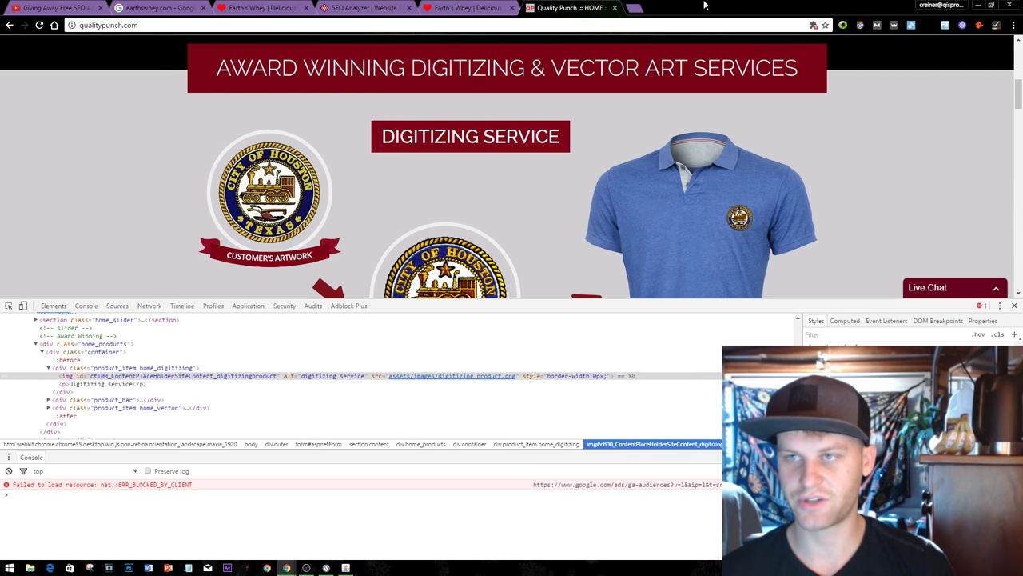
pyautogui.click(558, 22)
pyautogui.hotkey('ctrl', 'shift', 'Tab')
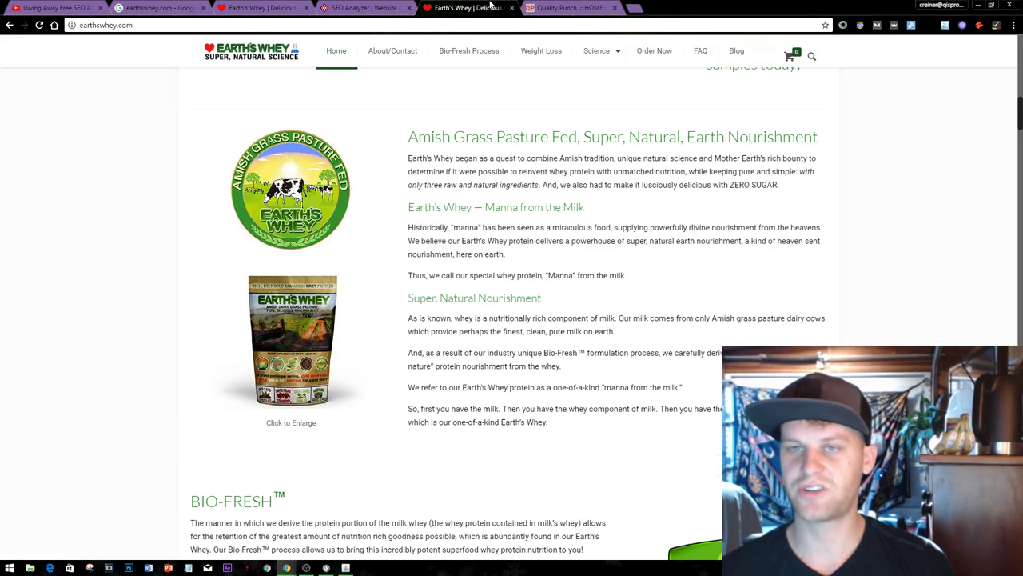
pyautogui.hotkey('ctrl', 'shift', 'Tab')
pyautogui.tripleClick(349, 122)
pyautogui.hotkey('ctrl', 'v')
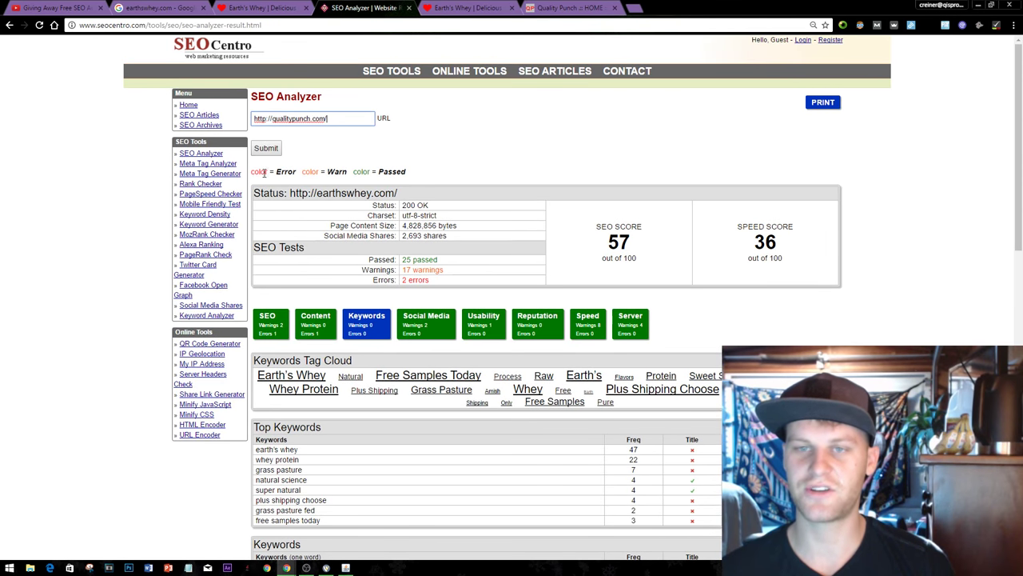
pyautogui.press('Return')
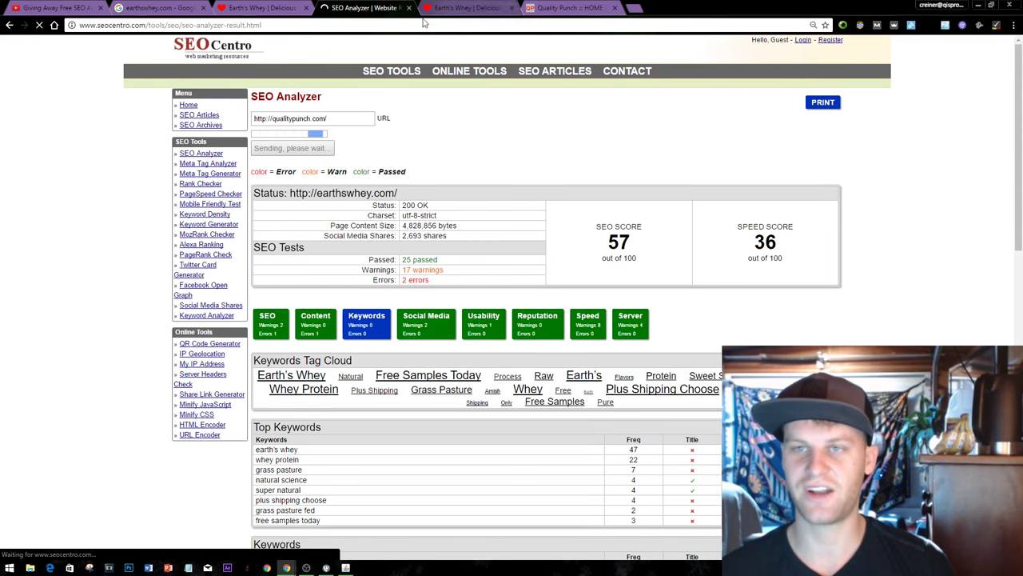
pyautogui.click(429, 6)
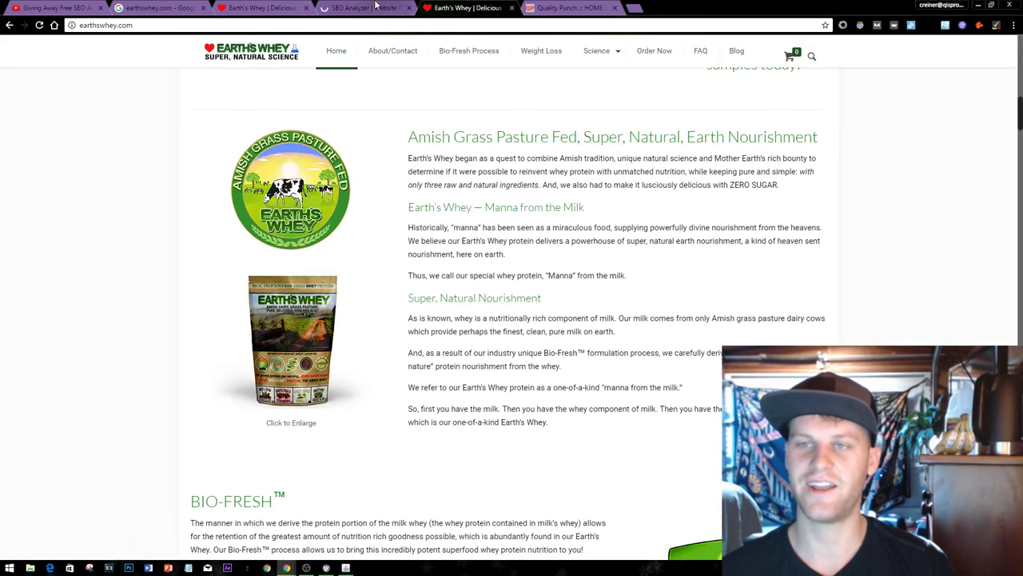
pyautogui.click(417, 8)
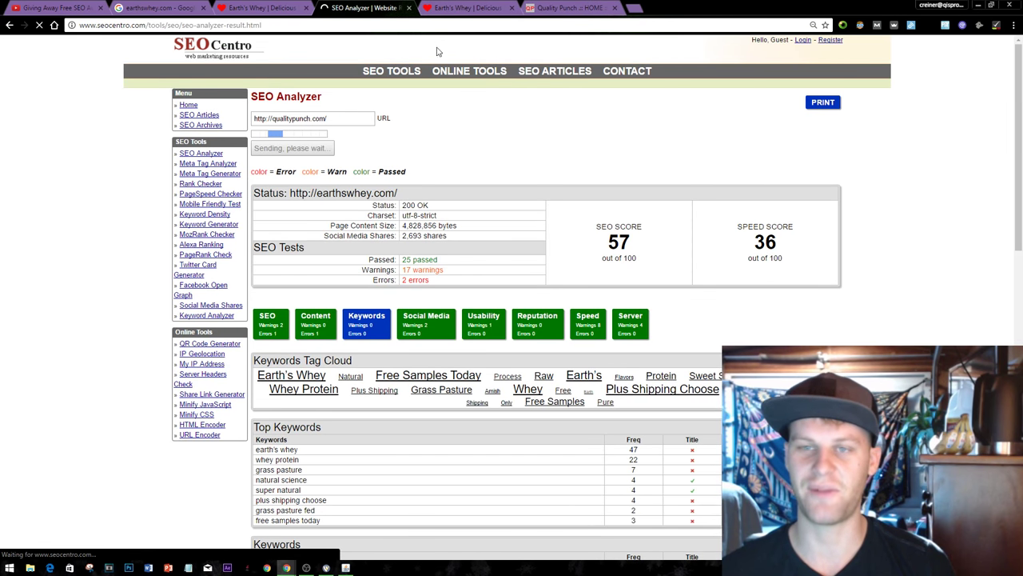
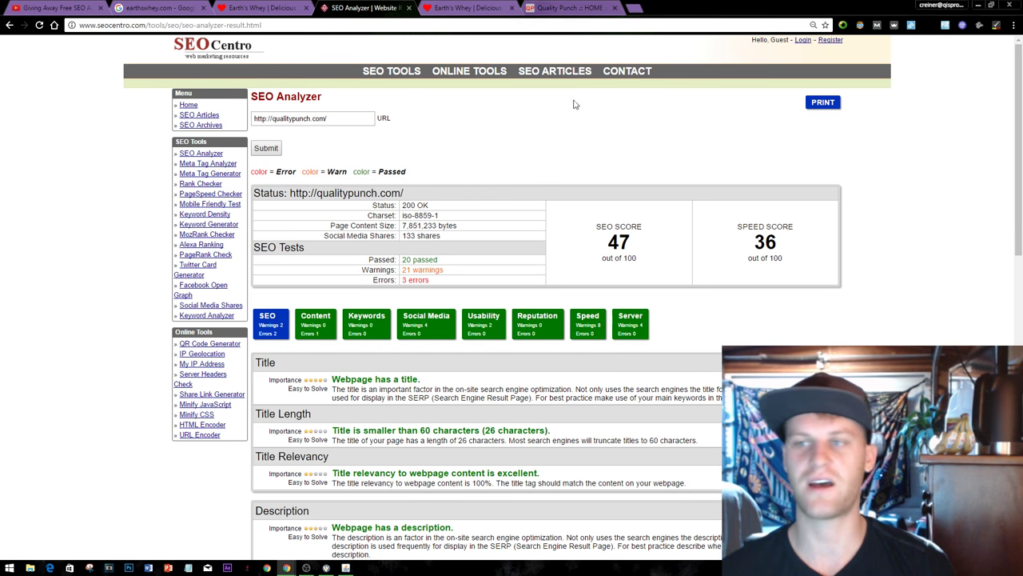
# Skim qualitypunch.com's SEO Analyzer report (SEO 47, speed 36), then bring up the Earth's Whey homepage
pyautogui.scroll(-3, 576, 104)
pyautogui.scroll(3, 480, 80)
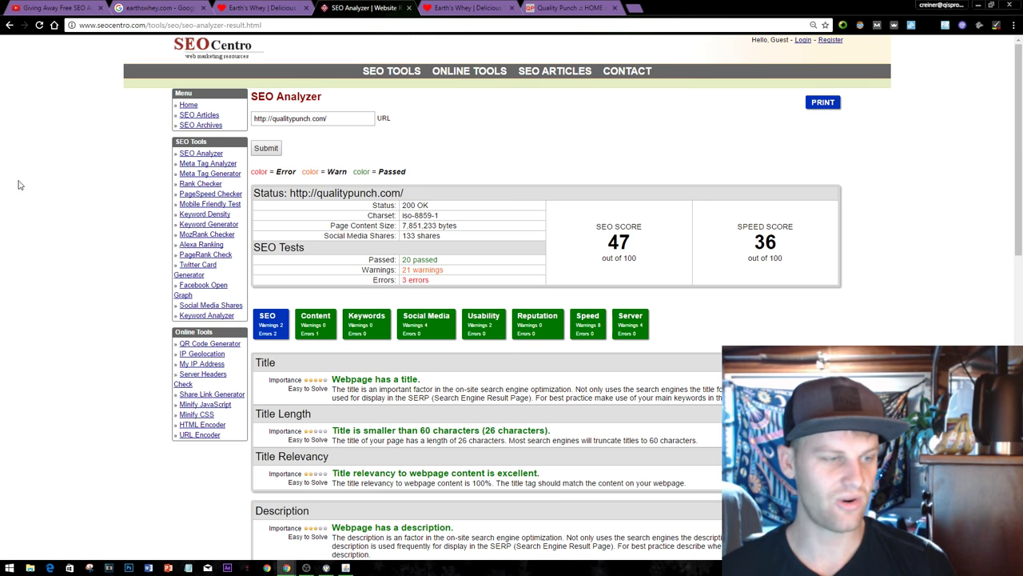
pyautogui.click(468, 8)
pyautogui.click(394, 7)
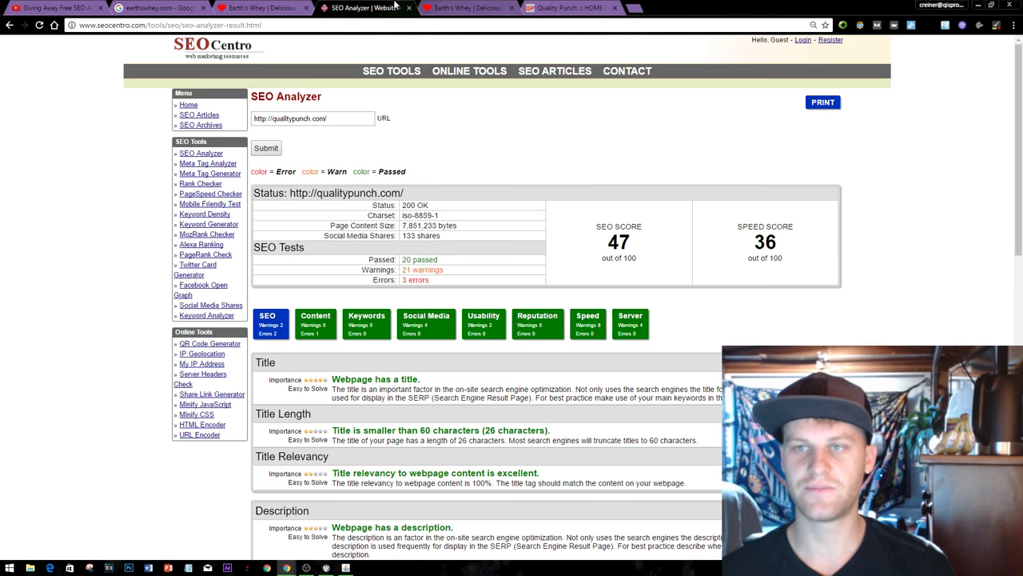
pyautogui.scroll(-2, 415, 56)
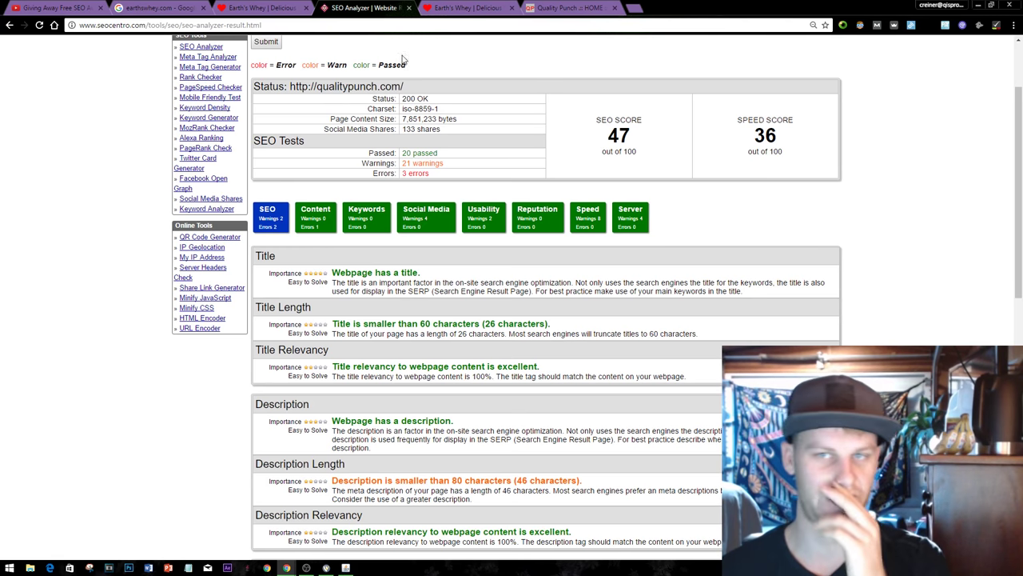
pyautogui.scroll(2, 391, 78)
pyautogui.hotkey('ctrl', 'shift', 'Tab')
pyautogui.hotkey('ctrl', 'Tab')
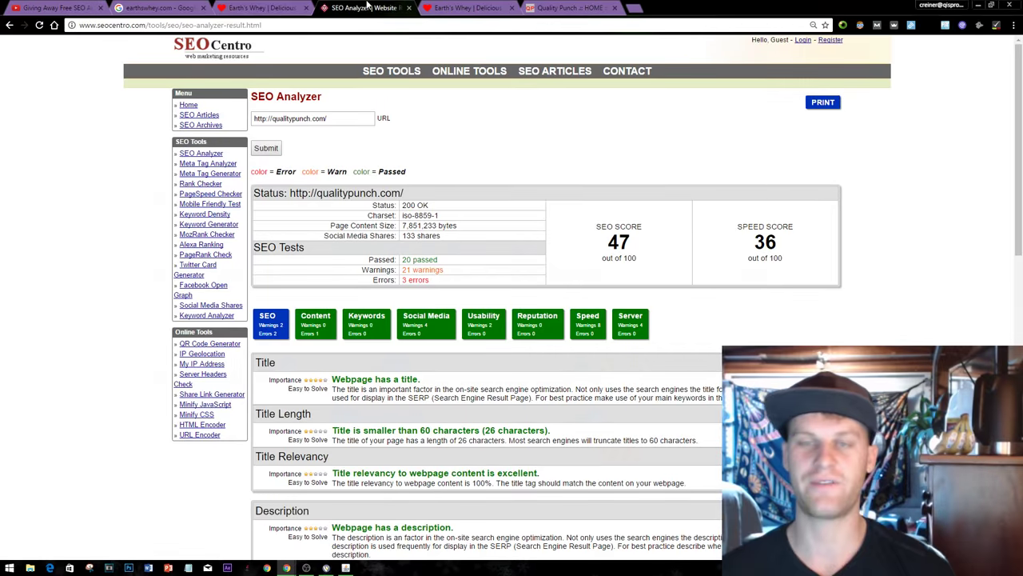
pyautogui.hotkey('ctrl', 'shift', 'Tab')
# Load the Reliable Computer Help website in a fresh tab from the pasted address
pyautogui.click(467, 8)
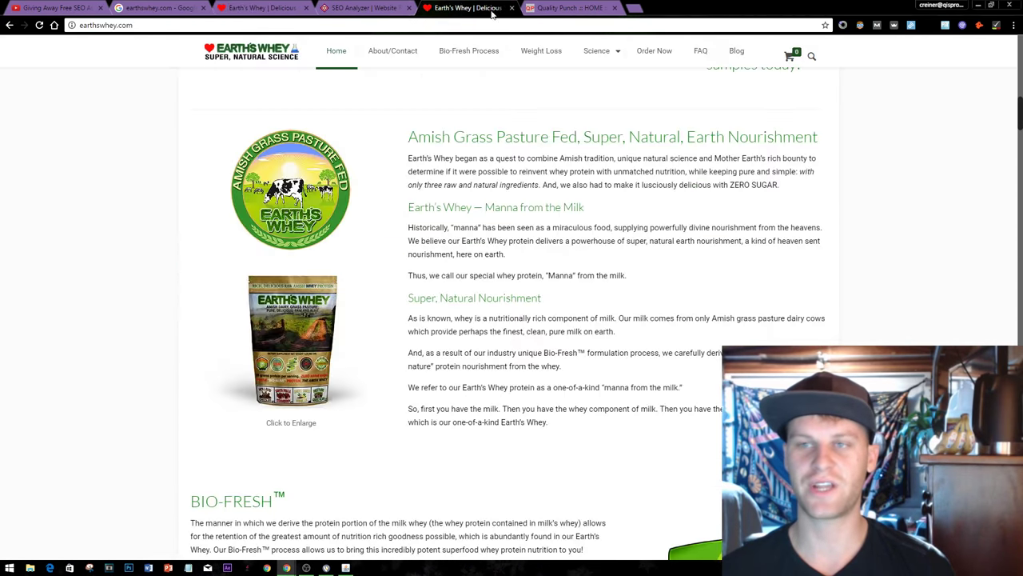
pyautogui.click(569, 8)
pyautogui.click(634, 8)
pyautogui.write('r')
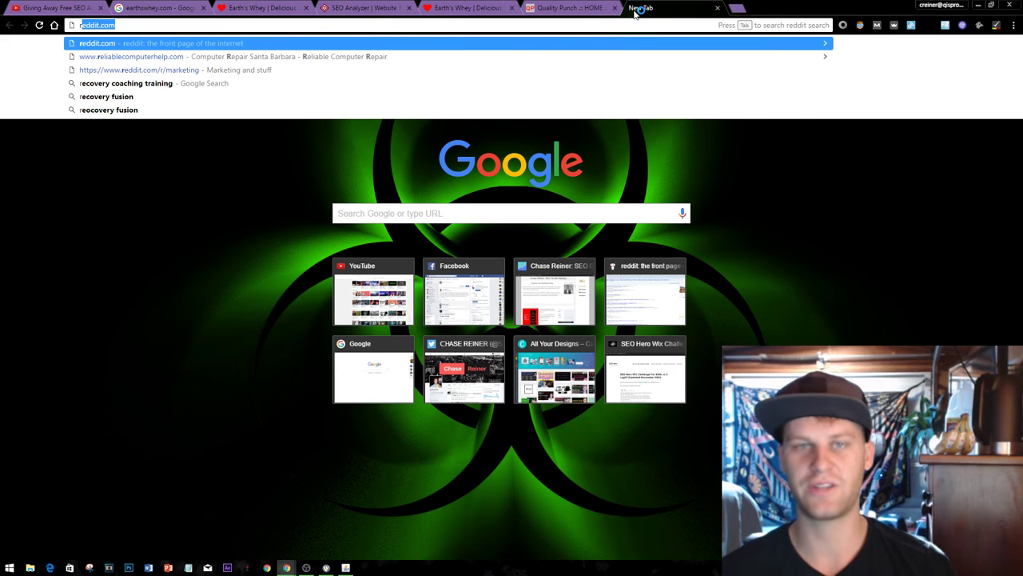
pyautogui.write('t')
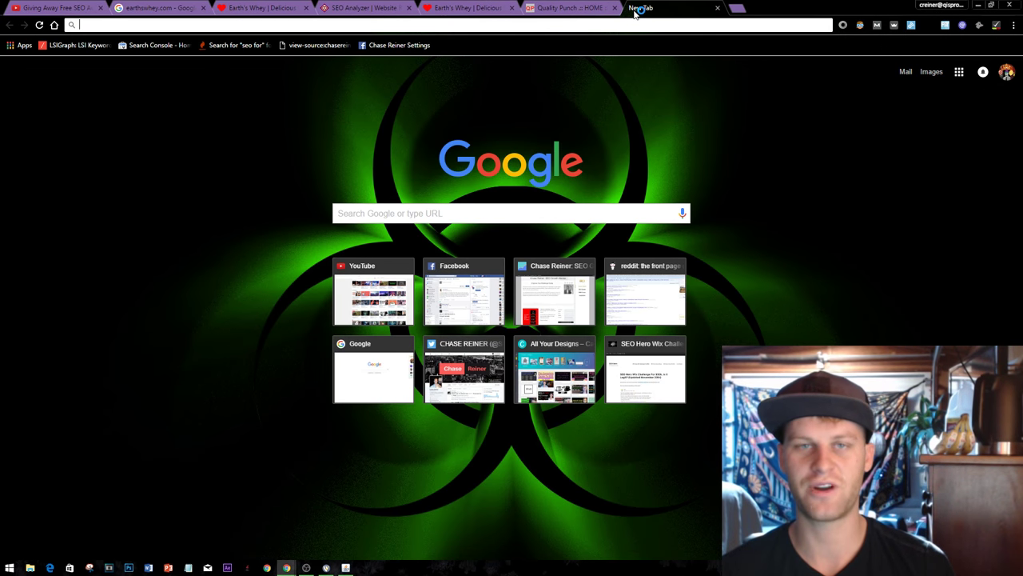
pyautogui.write('www.reliablecomputerhelp.com')
pyautogui.press('Return')
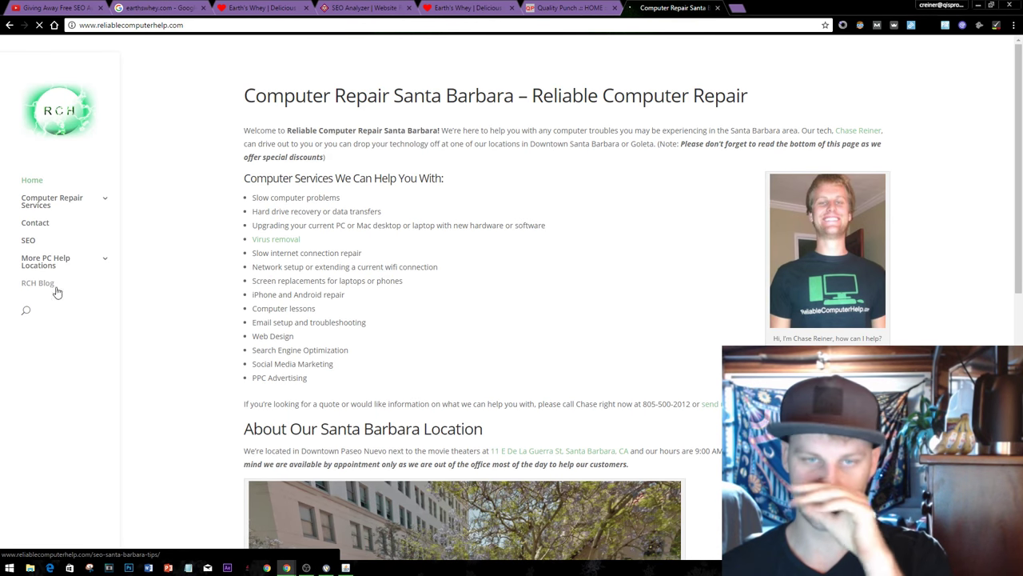
# Scroll through the SEO Santa Barbara tips post grid, highlighting the social media post's excerpt
pyautogui.moveTo(95, 275)
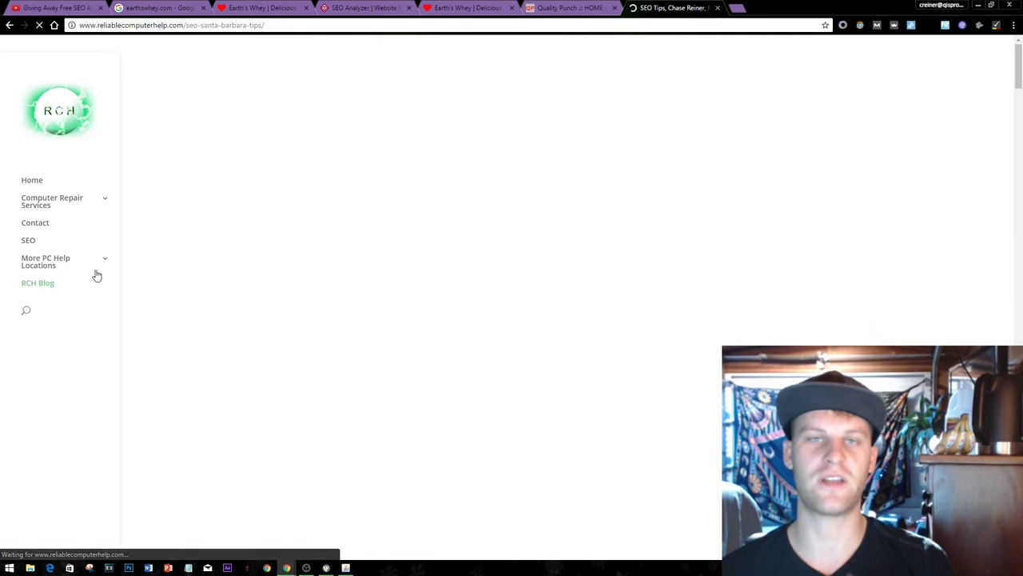
pyautogui.scroll(-1, 370, 380)
pyautogui.scroll(-4, 370, 380)
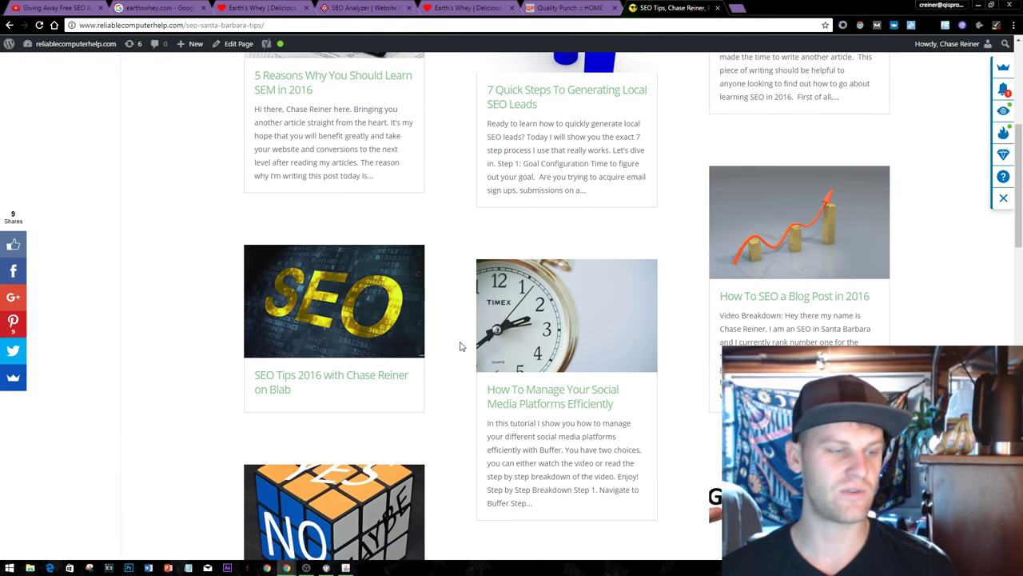
pyautogui.scroll(-8, 460, 346)
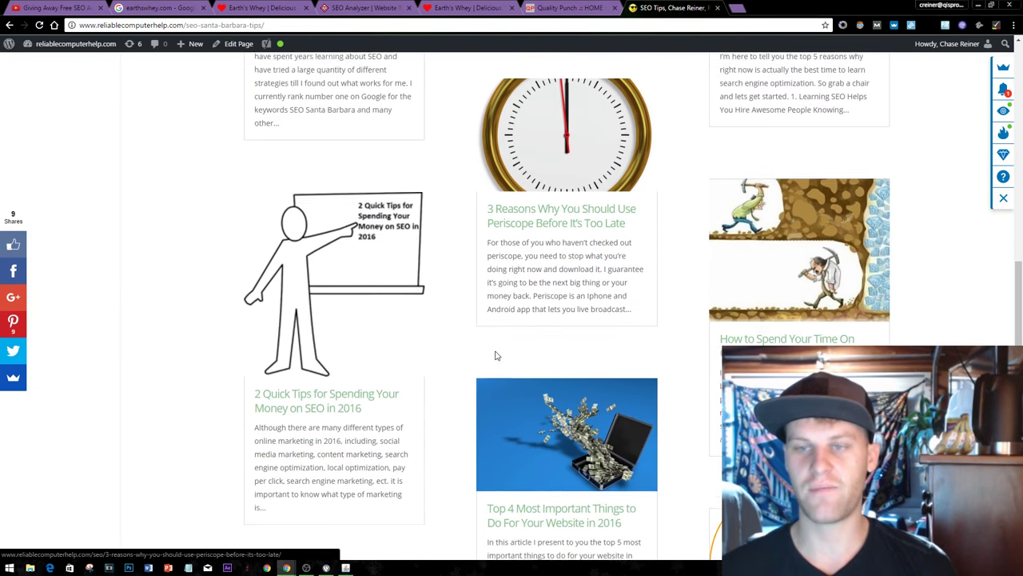
pyautogui.scroll(4, 511, 351)
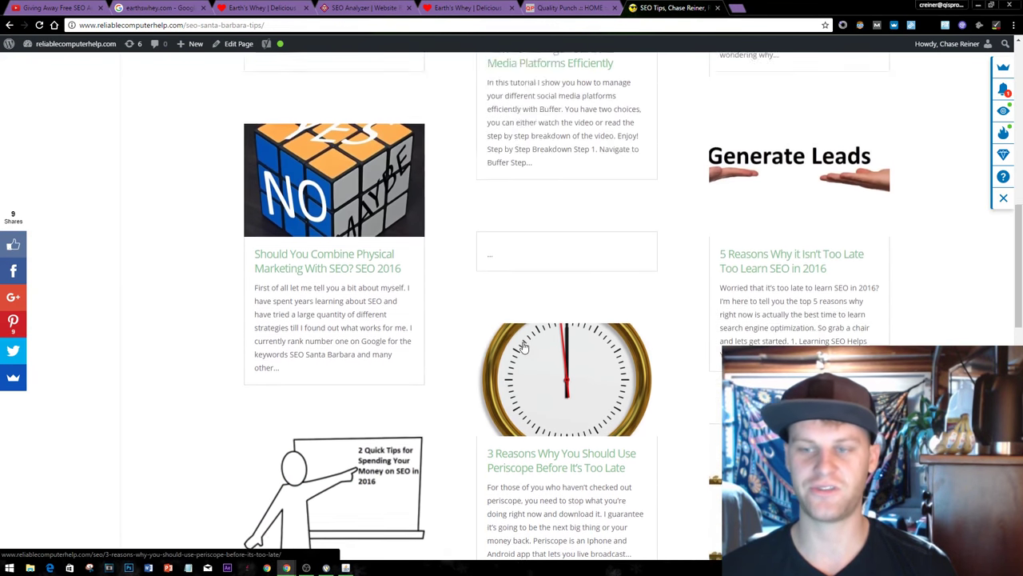
pyautogui.scroll(1, 512, 351)
pyautogui.scroll(3, 467, 356)
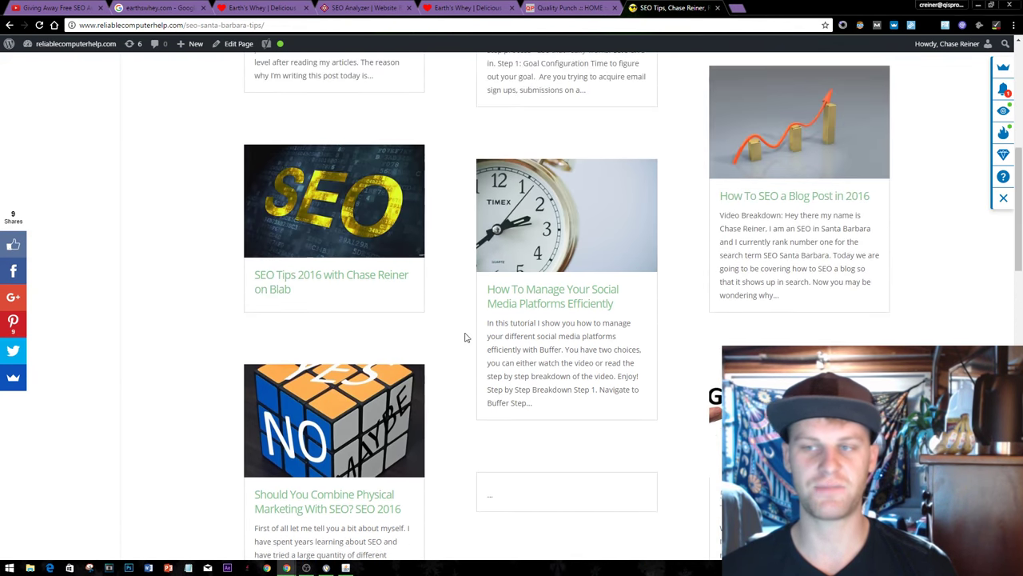
pyautogui.moveTo(534, 418); pyautogui.dragTo(569, 364)
pyautogui.click(572, 366)
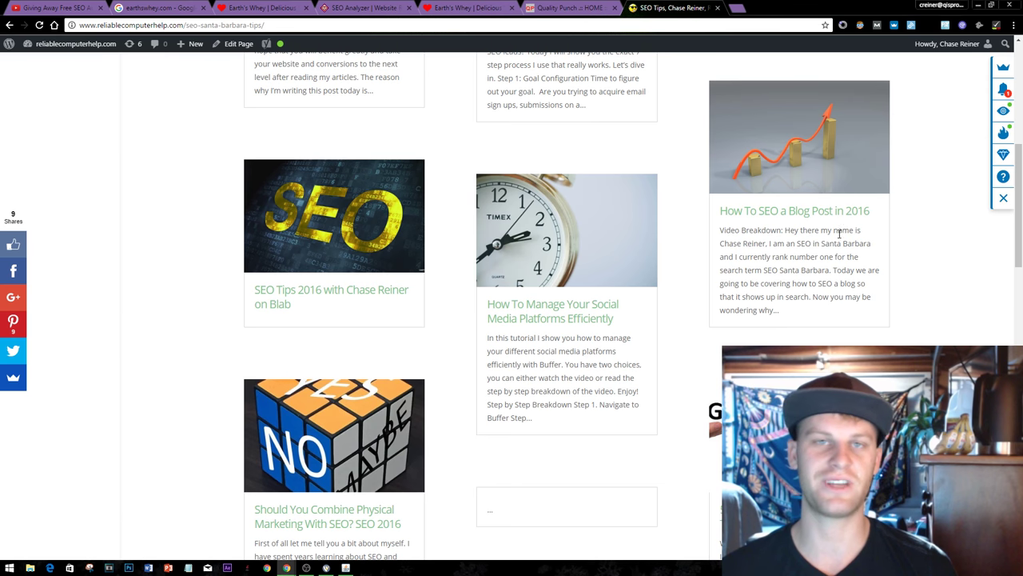
pyautogui.scroll(-1, 828, 239)
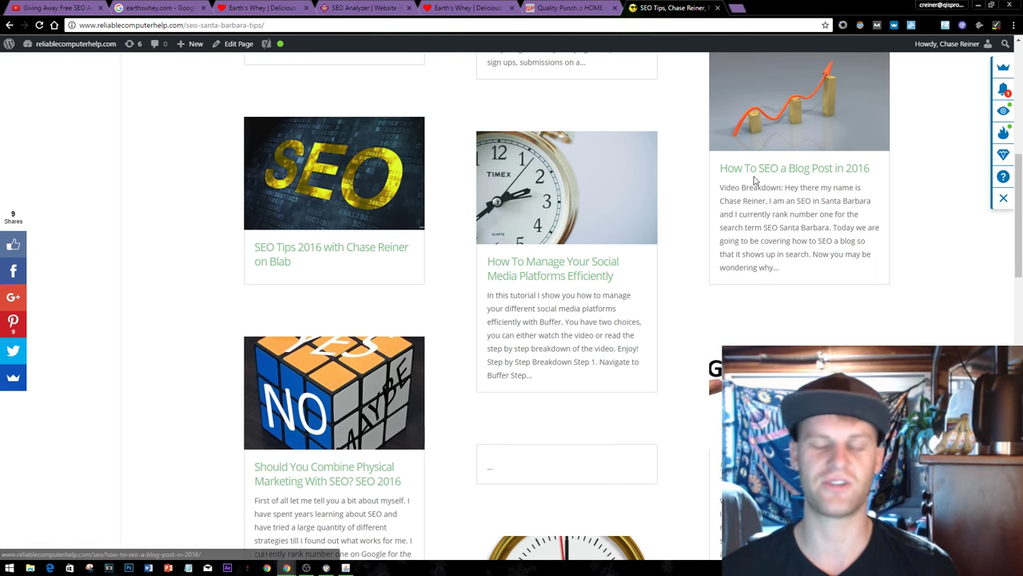
pyautogui.scroll(-3, 765, 188)
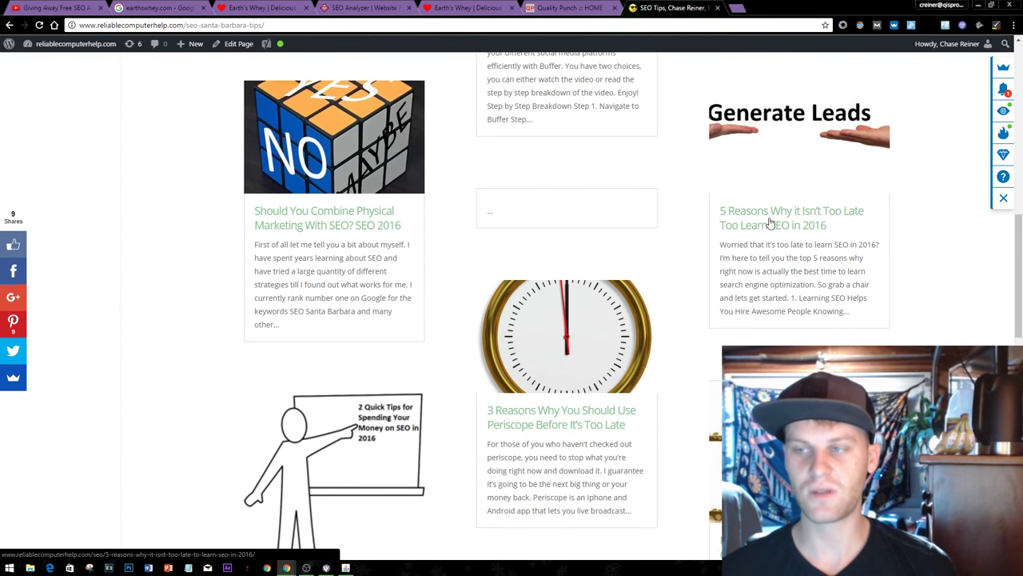
pyautogui.scroll(-10, 448, 307)
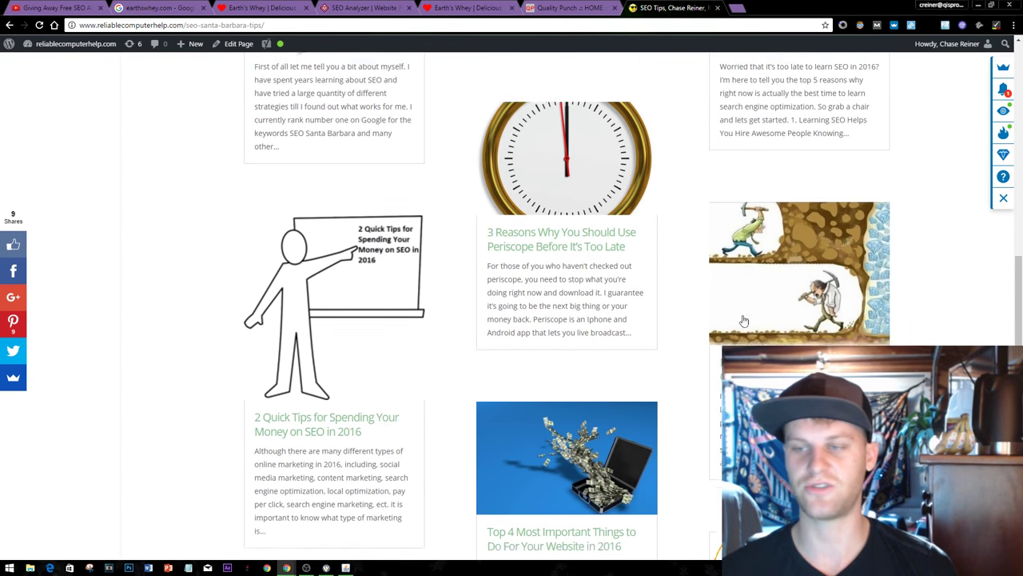
pyautogui.scroll(10, 673, 247)
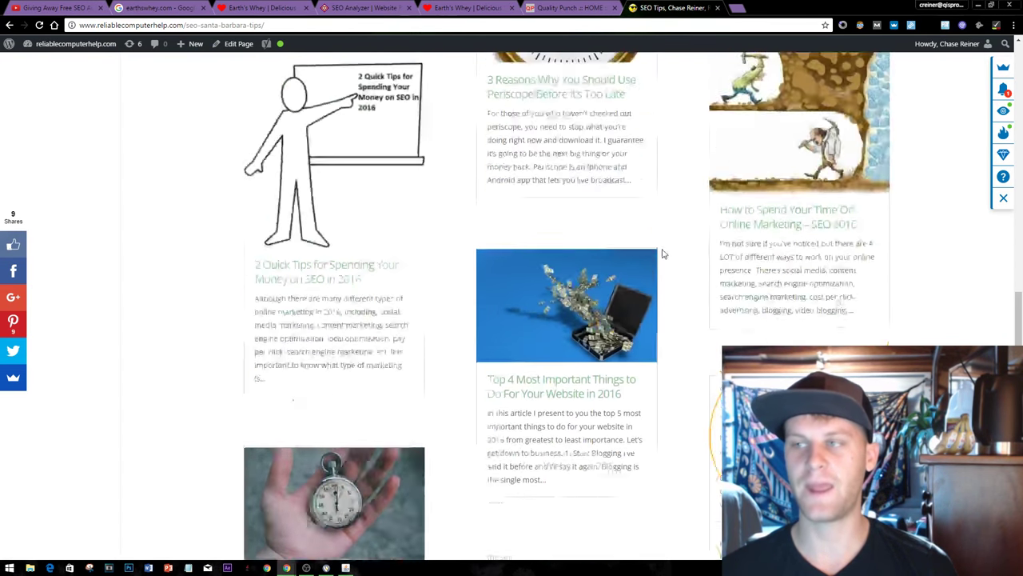
pyautogui.scroll(1, 634, 233)
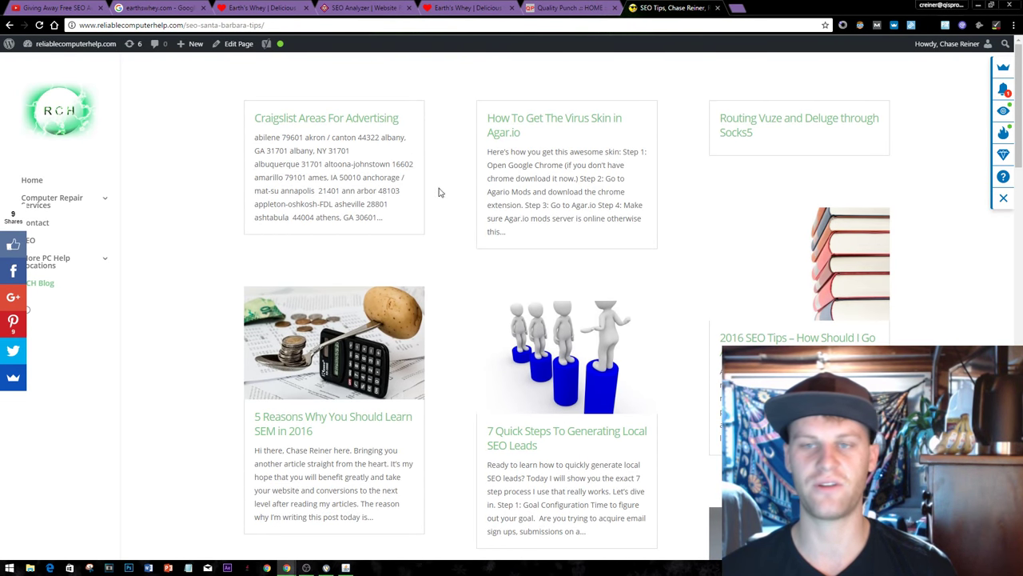
pyautogui.scroll(-9, 432, 277)
pyautogui.scroll(-2, 431, 279)
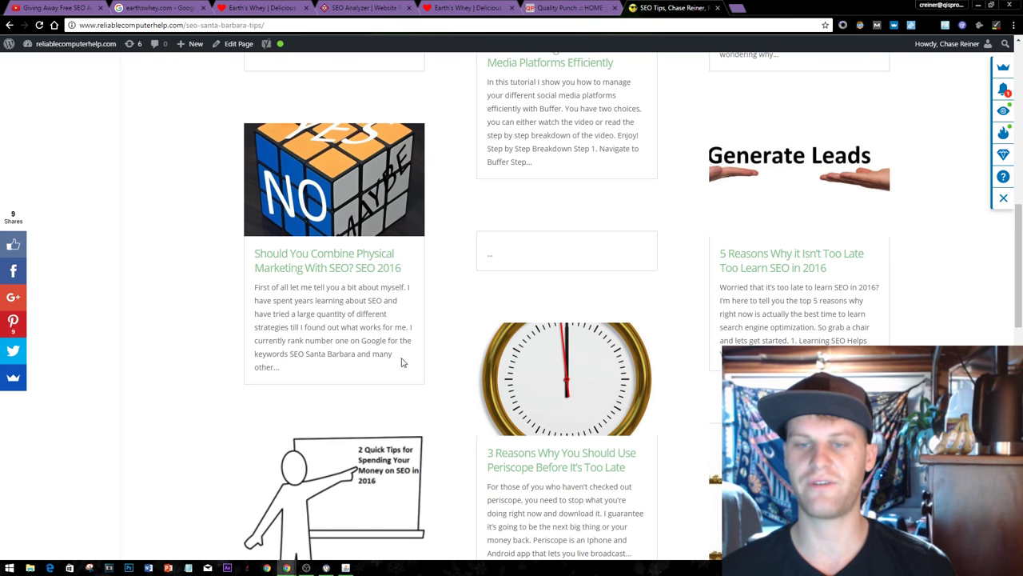
# Highlight the Physical Marketing and Top 4 post excerpts, then scroll back up the listing
pyautogui.moveTo(402, 362); pyautogui.dragTo(255, 340)
pyautogui.click(385, 301)
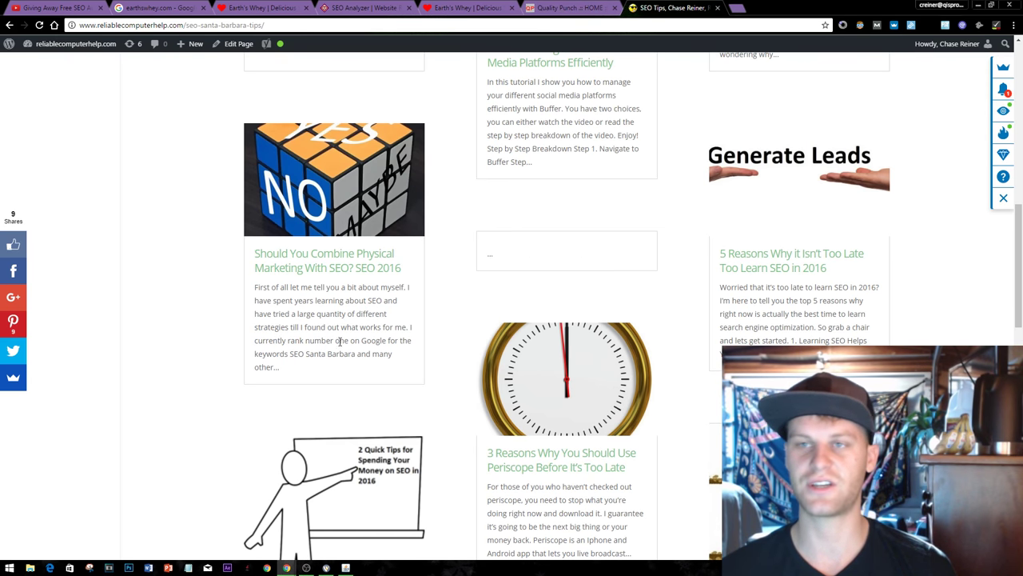
pyautogui.moveTo(350, 367); pyautogui.dragTo(198, 306)
pyautogui.click(324, 287)
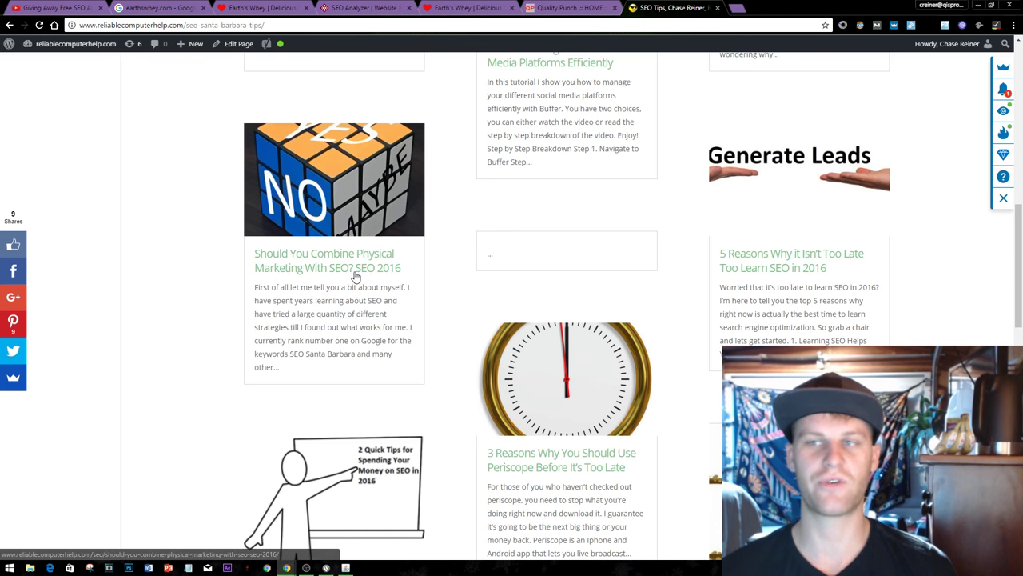
pyautogui.scroll(-5, 418, 224)
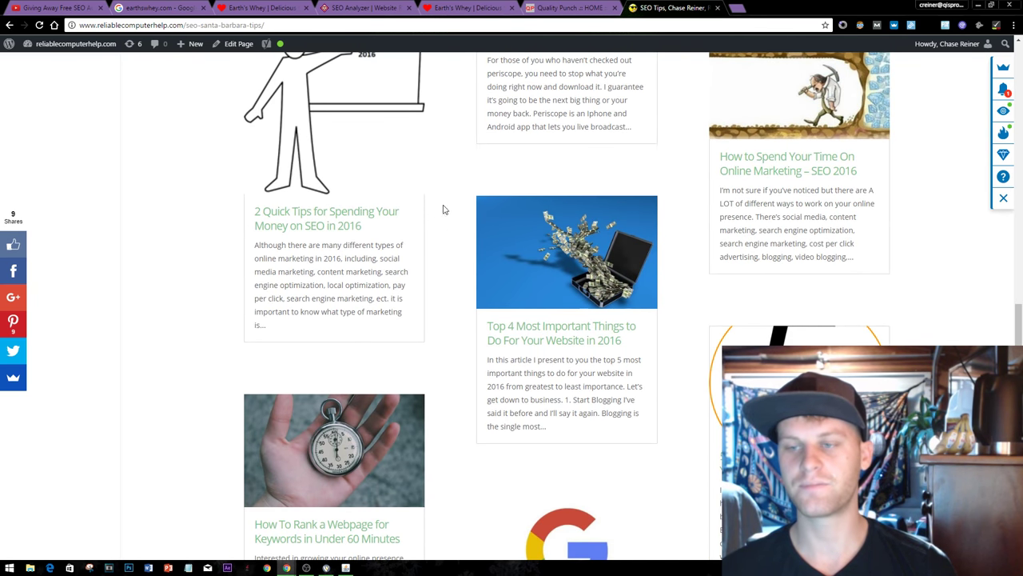
pyautogui.moveTo(477, 365); pyautogui.dragTo(503, 386)
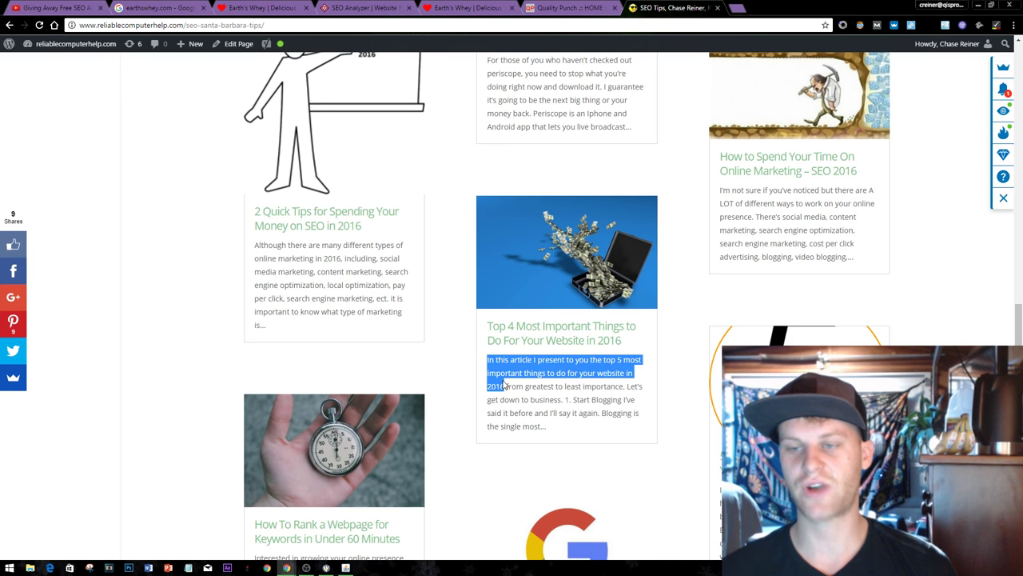
pyautogui.click(503, 384)
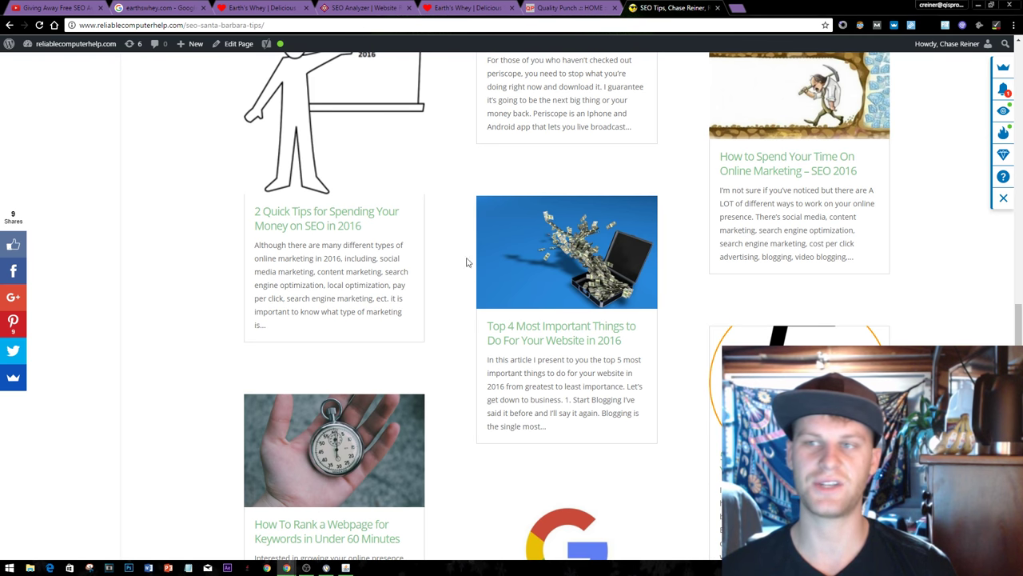
pyautogui.scroll(3, 468, 262)
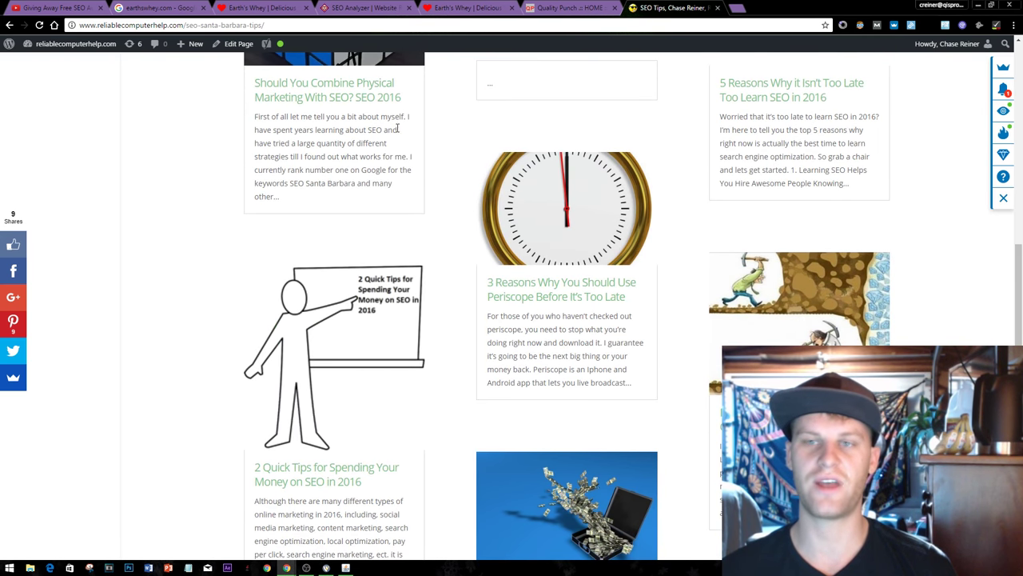
pyautogui.scroll(2, 393, 200)
pyautogui.scroll(1, 450, 210)
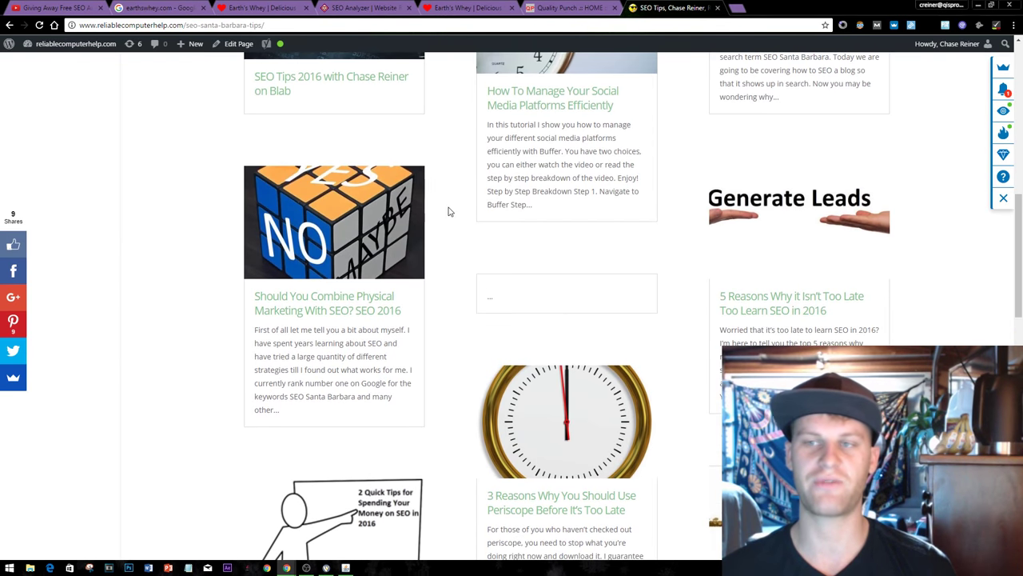
pyautogui.scroll(5, 449, 212)
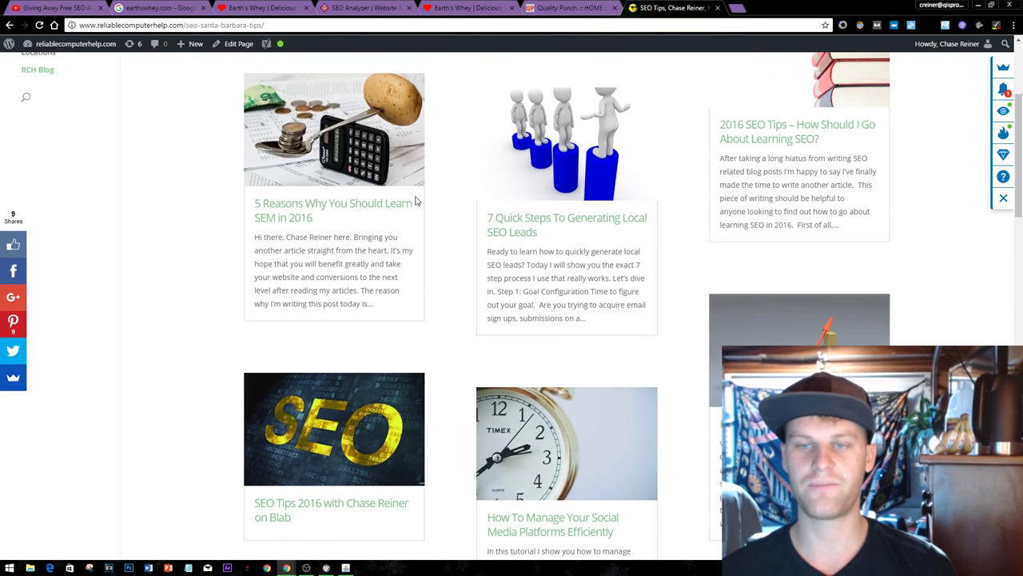
pyautogui.scroll(3, 416, 201)
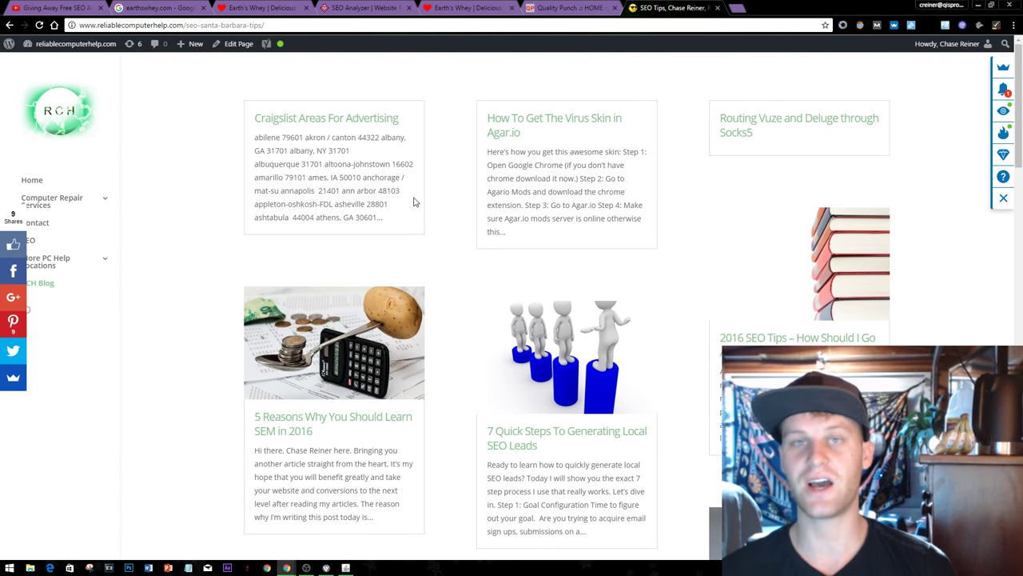
pyautogui.scroll(-3, 616, 278)
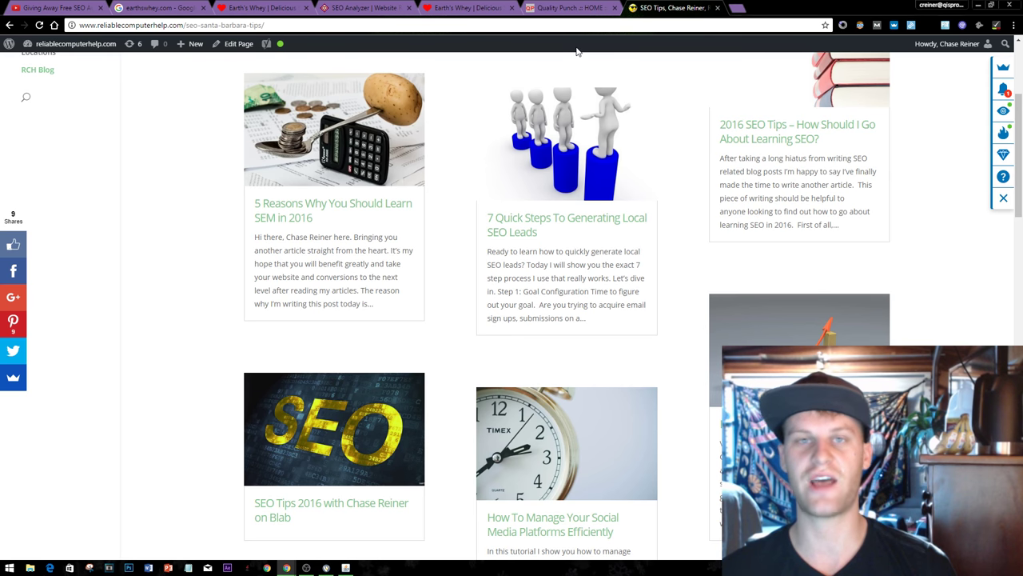
# Search Google for 'backlinko', correcting the misspelled 'backlino' query
pyautogui.click(501, 28)
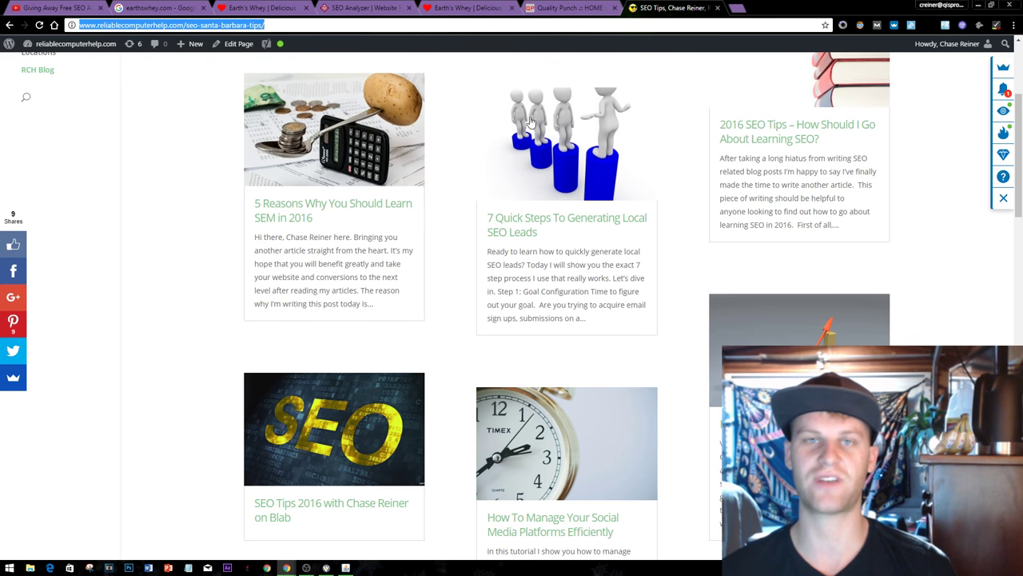
pyautogui.click(422, 365)
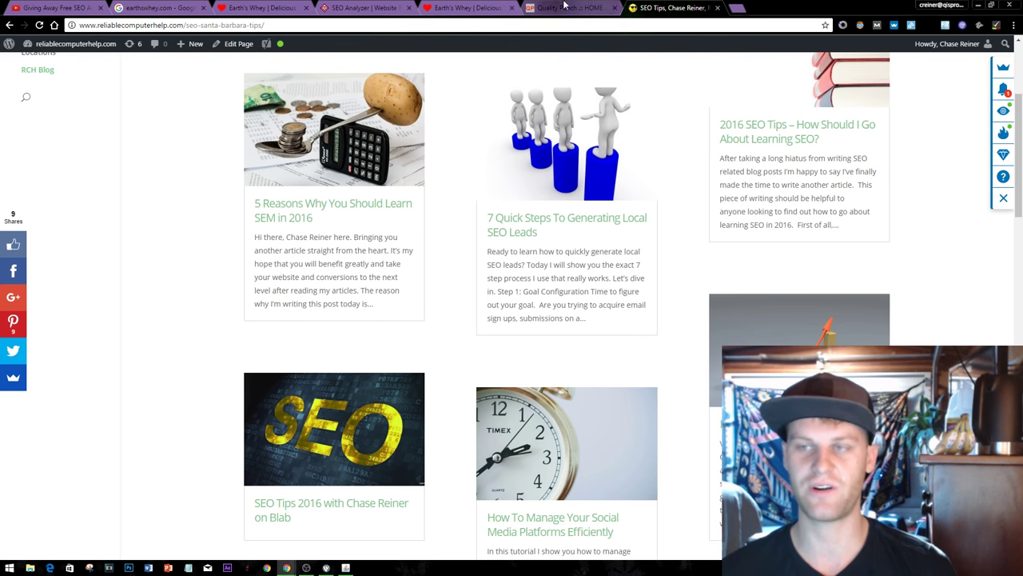
pyautogui.click(689, 23)
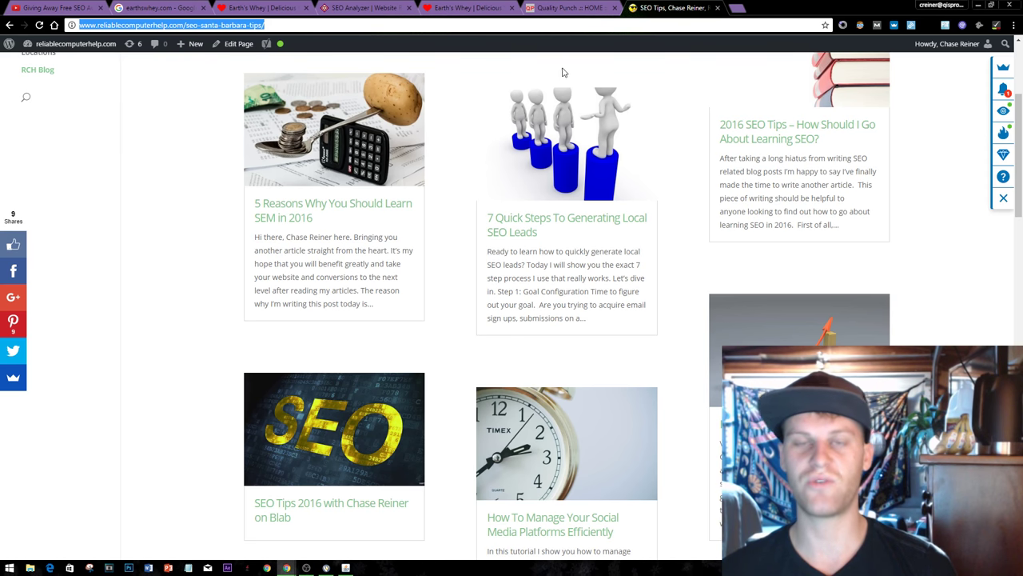
pyautogui.write('dhas')
pyautogui.press('BackSpace')
pyautogui.press('BackSpace')
pyautogui.press('BackSpace')
pyautogui.press('BackSpace')
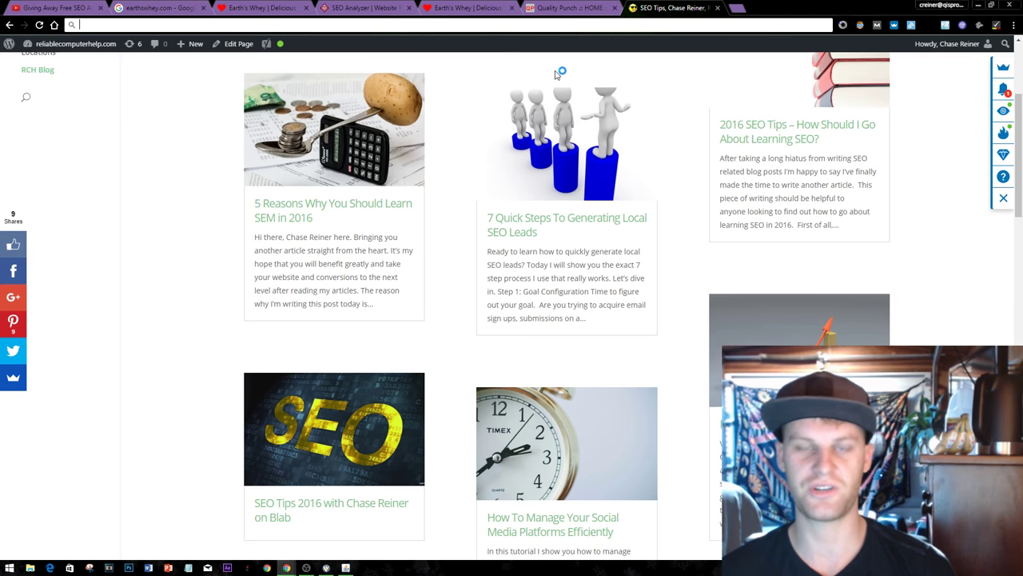
pyautogui.write('back')
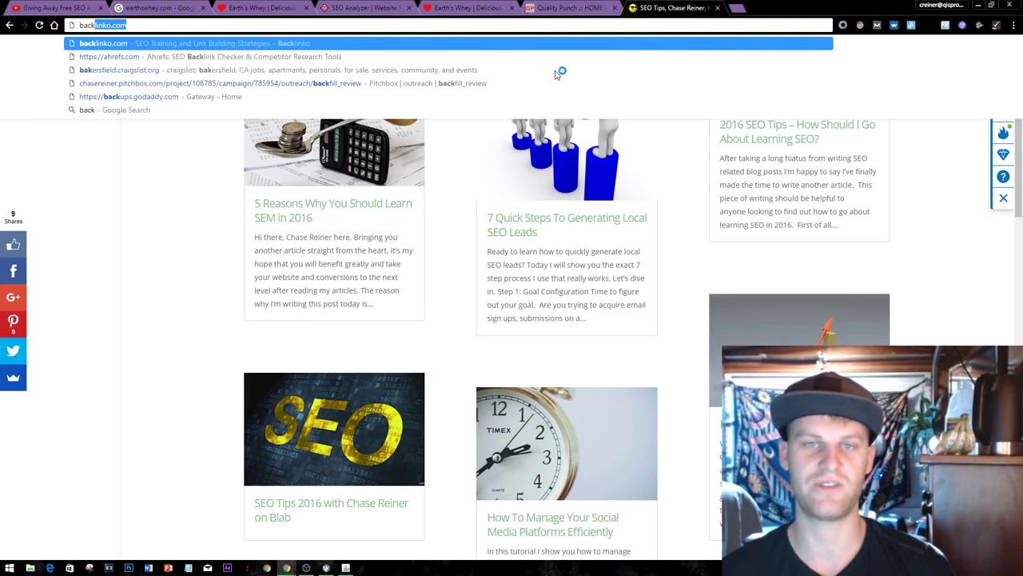
pyautogui.write('lino')
pyautogui.press('Return')
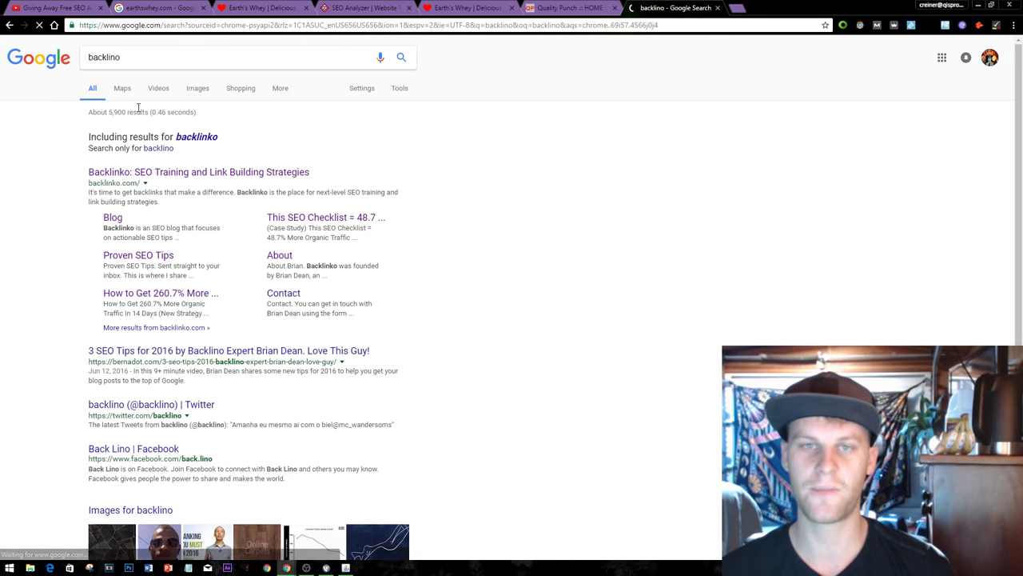
pyautogui.click(204, 137)
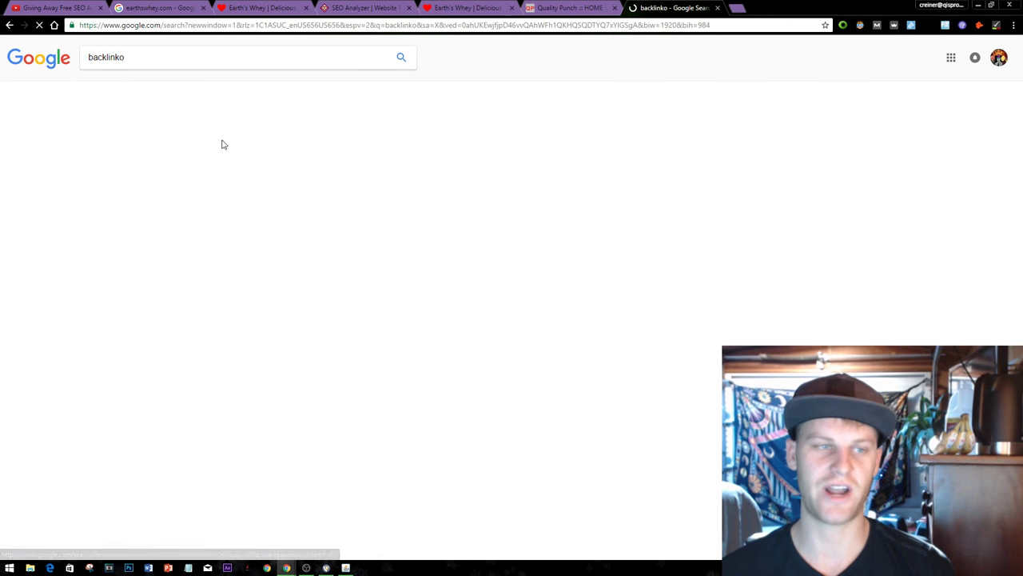
# Open the Definitive Guide to Keyword Research from the Backlinko blog in a new tab
pyautogui.click(112, 179)
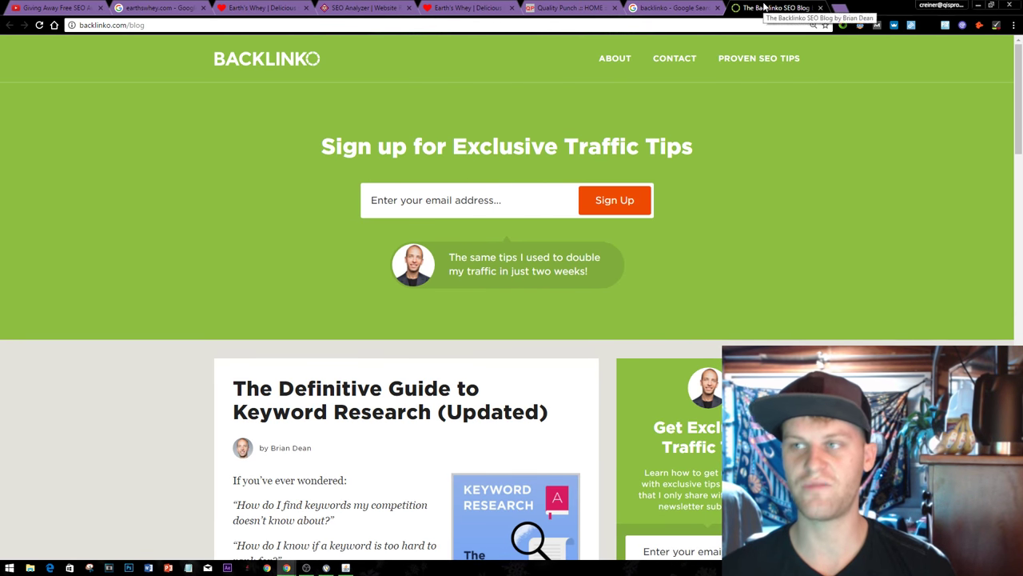
pyautogui.scroll(-2, 530, 320)
pyautogui.rightClick(436, 260)
pyautogui.click(471, 270)
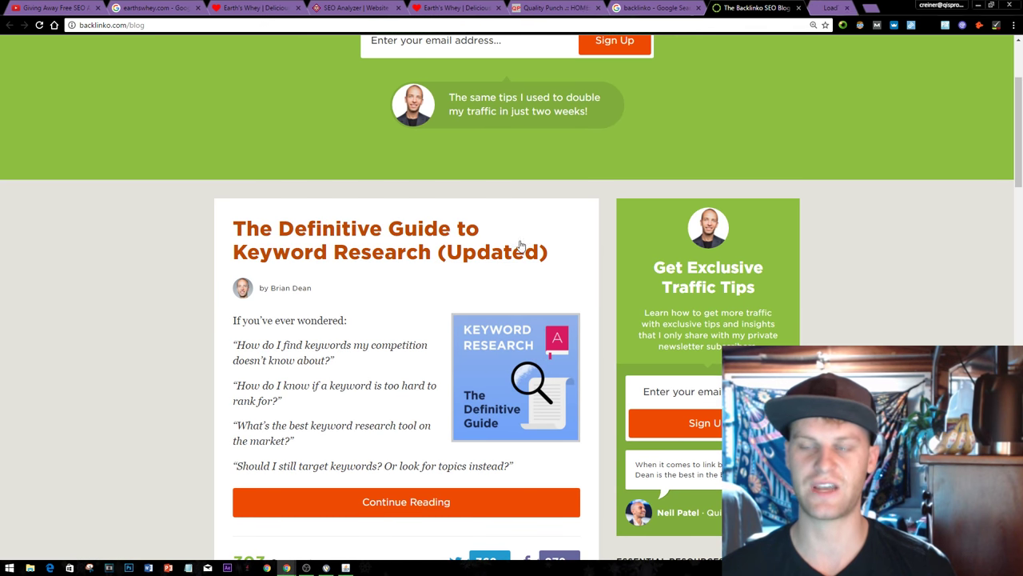
pyautogui.click(780, 8)
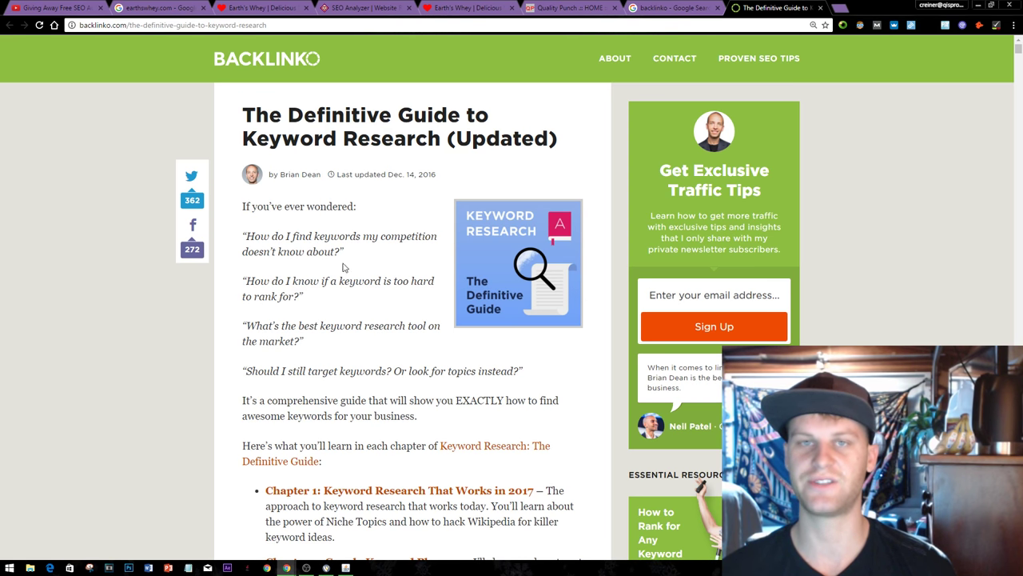
# Scroll the keyword research guide, then close it, the search results and the page inspector
pyautogui.scroll(-5, 576, 197)
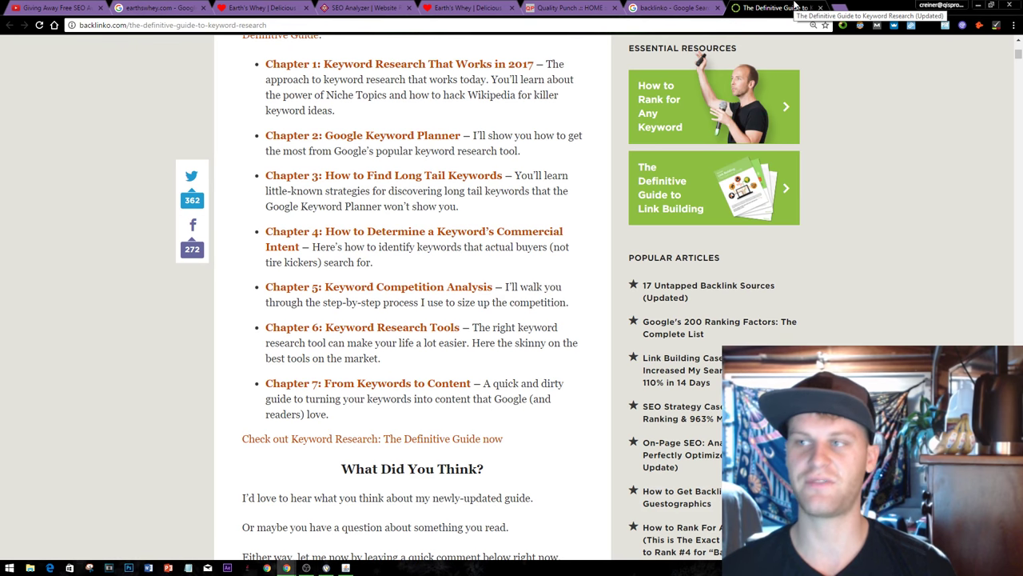
pyautogui.scroll(5, 438, 194)
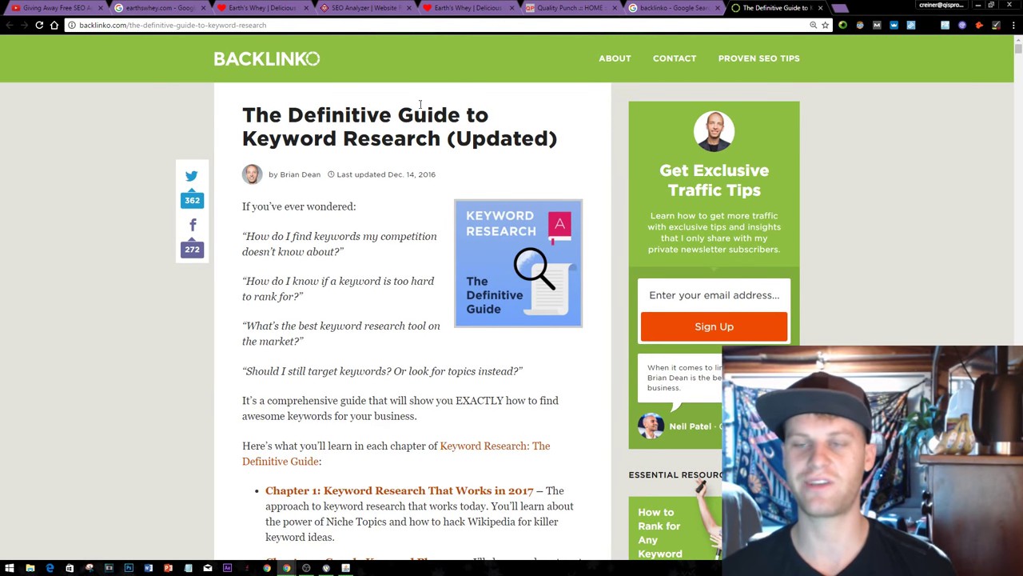
pyautogui.scroll(-15, 387, 238)
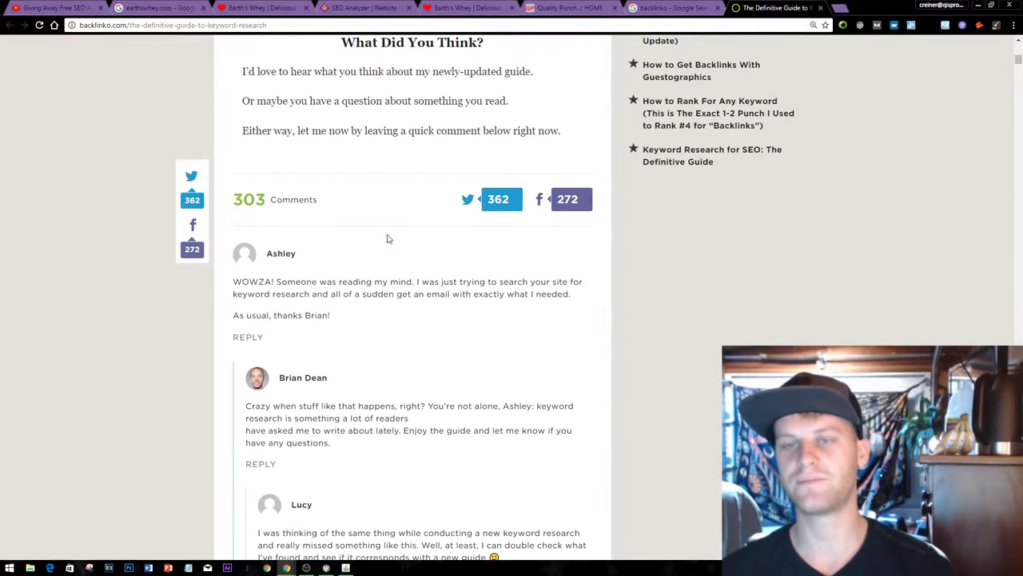
pyautogui.scroll(15, 387, 238)
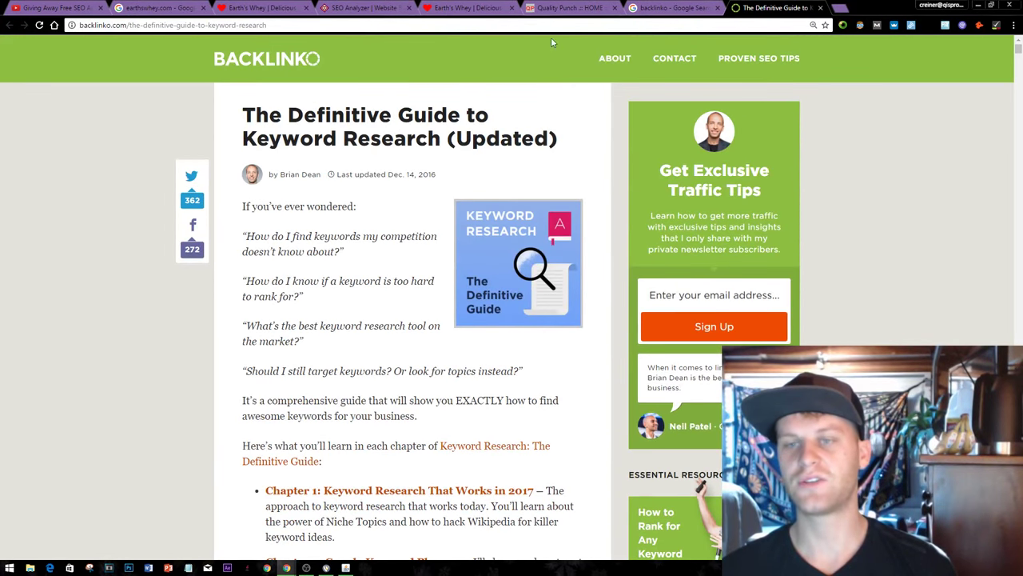
pyautogui.click(687, 7)
pyautogui.click(756, 7)
pyautogui.click(688, 7)
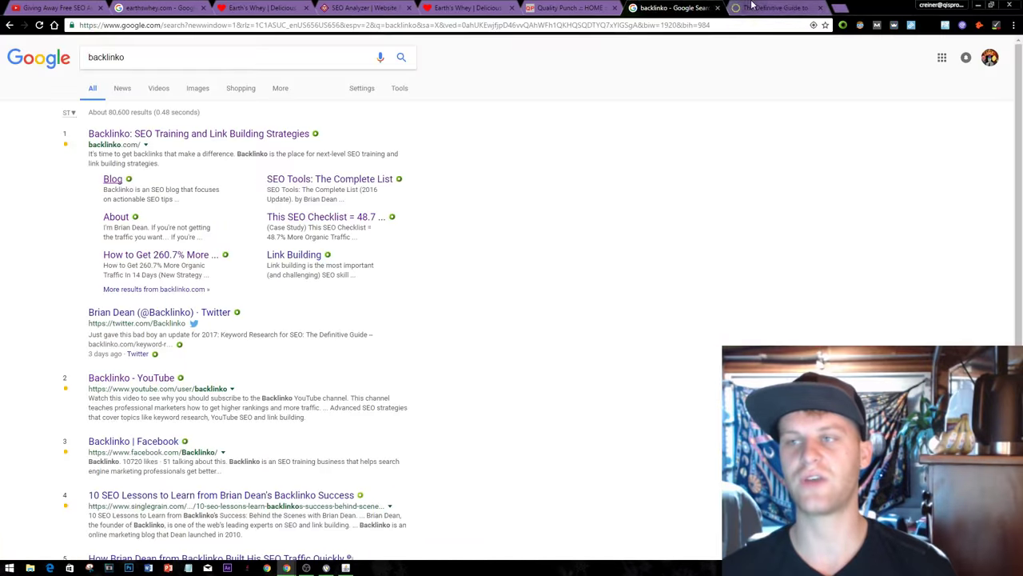
pyautogui.click(756, 7)
pyautogui.click(821, 8)
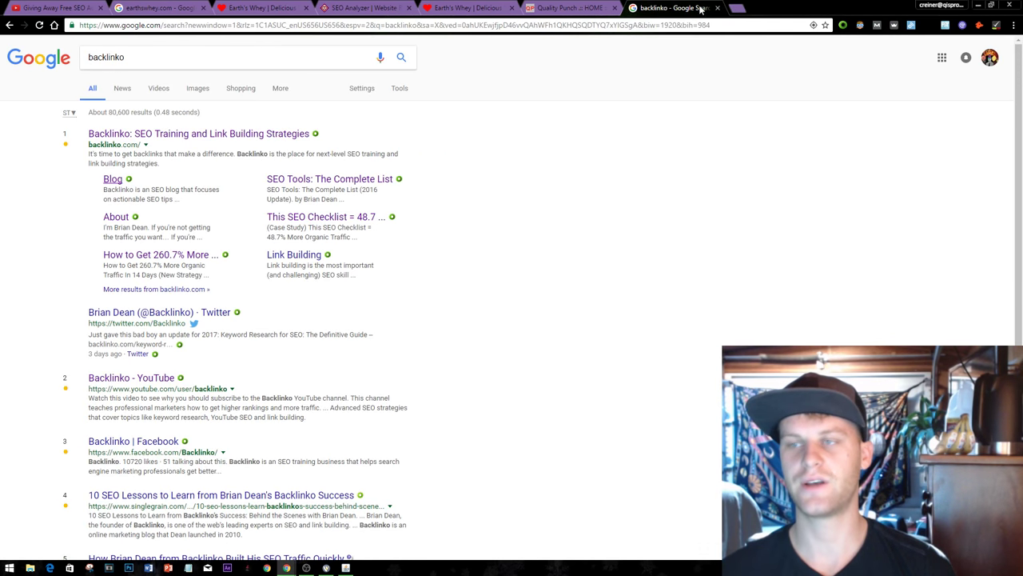
pyautogui.click(717, 8)
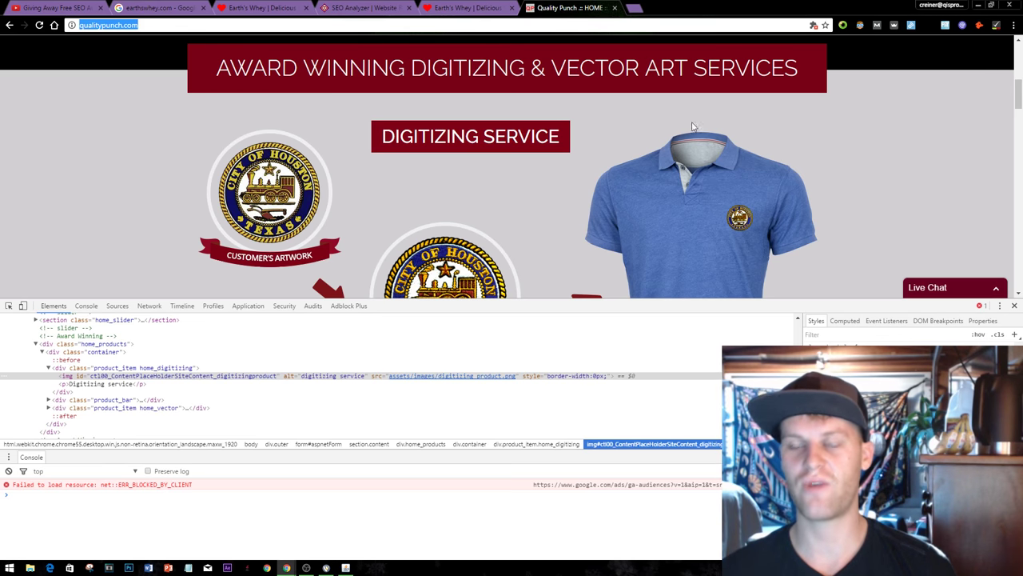
pyautogui.click(1014, 306)
# Scroll through the Quality Punch homepage sections, then return to its SEO Analyzer report
pyautogui.click(913, 192)
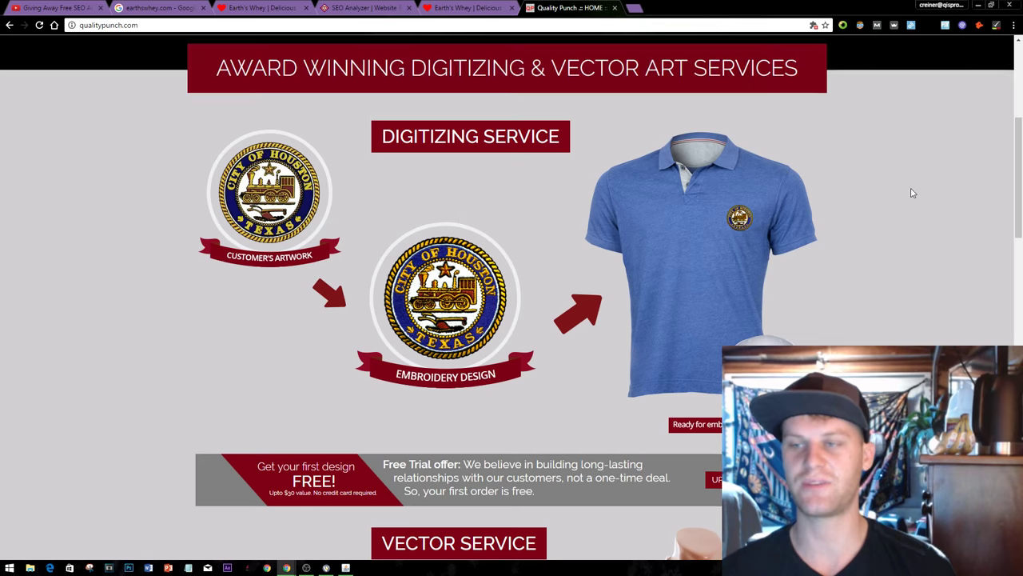
pyautogui.scroll(4, 915, 200)
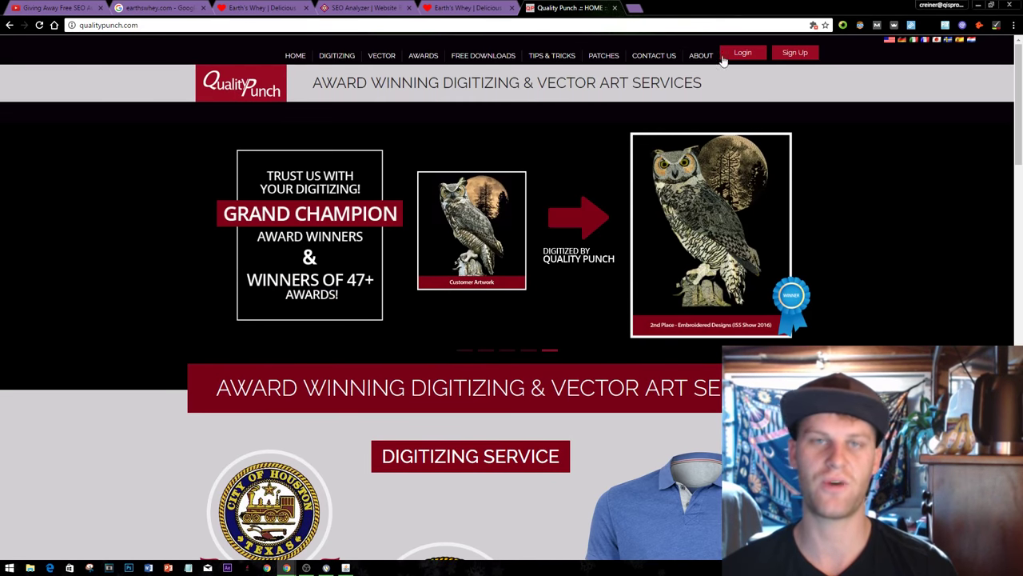
pyautogui.scroll(-8, 724, 62)
pyautogui.scroll(-10, 586, 164)
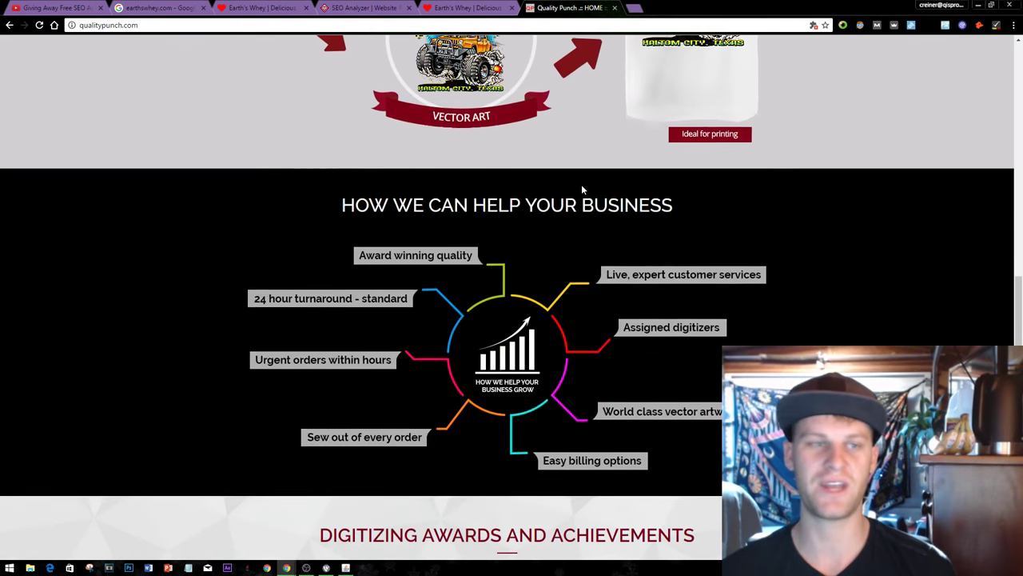
pyautogui.scroll(-3, 377, 140)
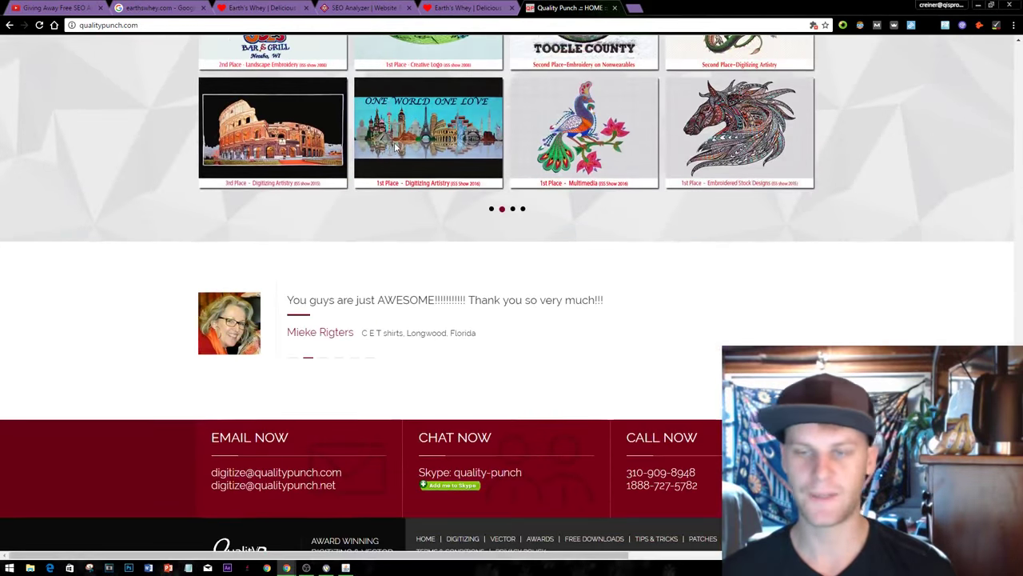
pyautogui.scroll(3, 391, 122)
pyautogui.scroll(12, 392, 121)
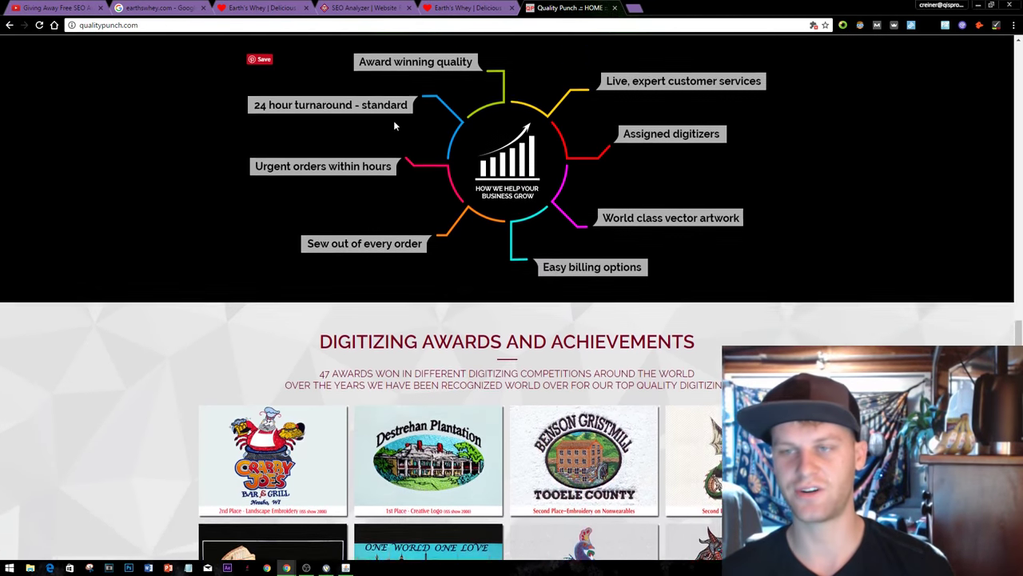
pyautogui.scroll(4, 722, 341)
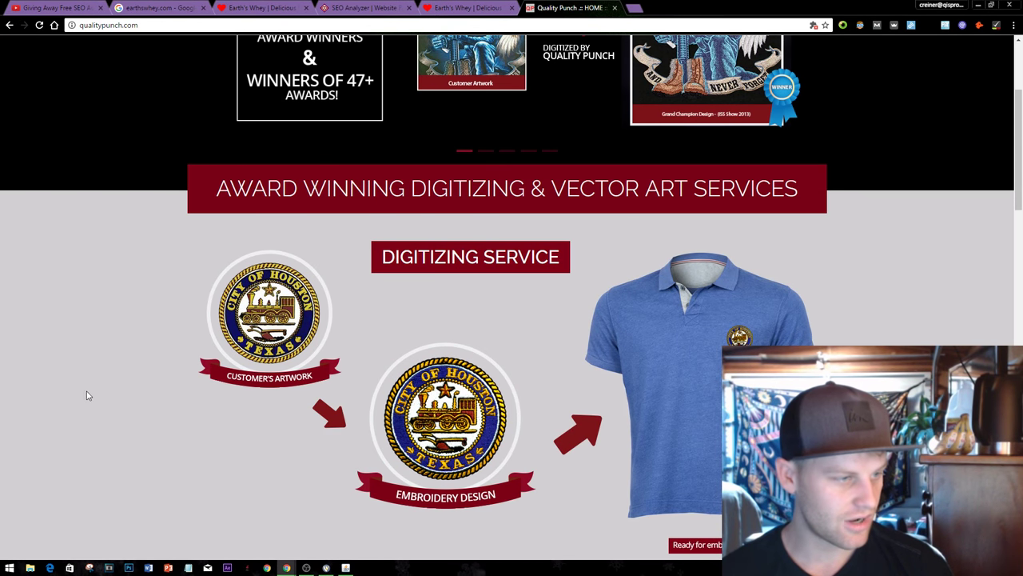
pyautogui.scroll(-5, 88, 395)
pyautogui.scroll(2, 733, 150)
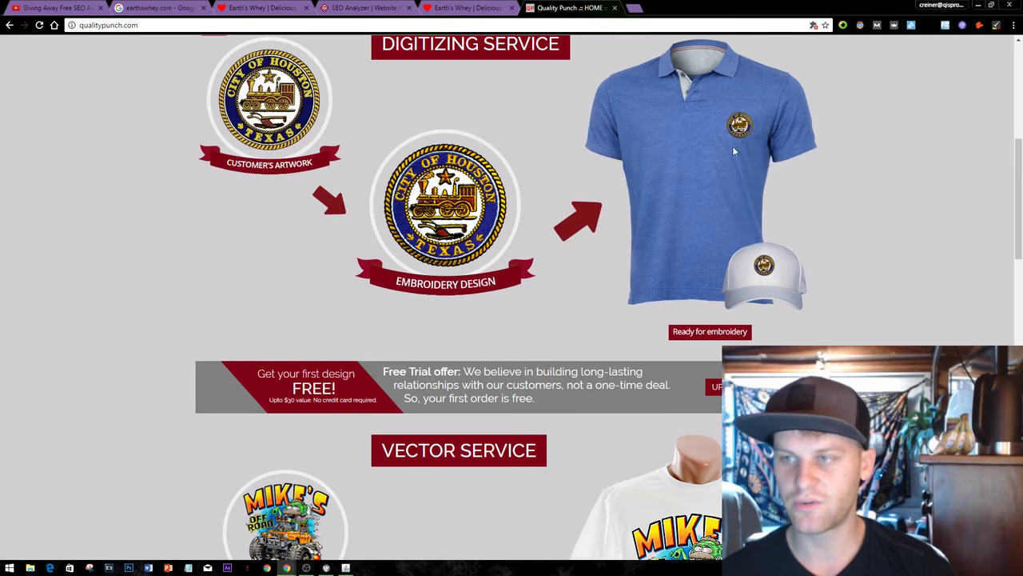
pyautogui.rightClick(733, 150)
pyautogui.press('Escape')
pyautogui.click(363, 8)
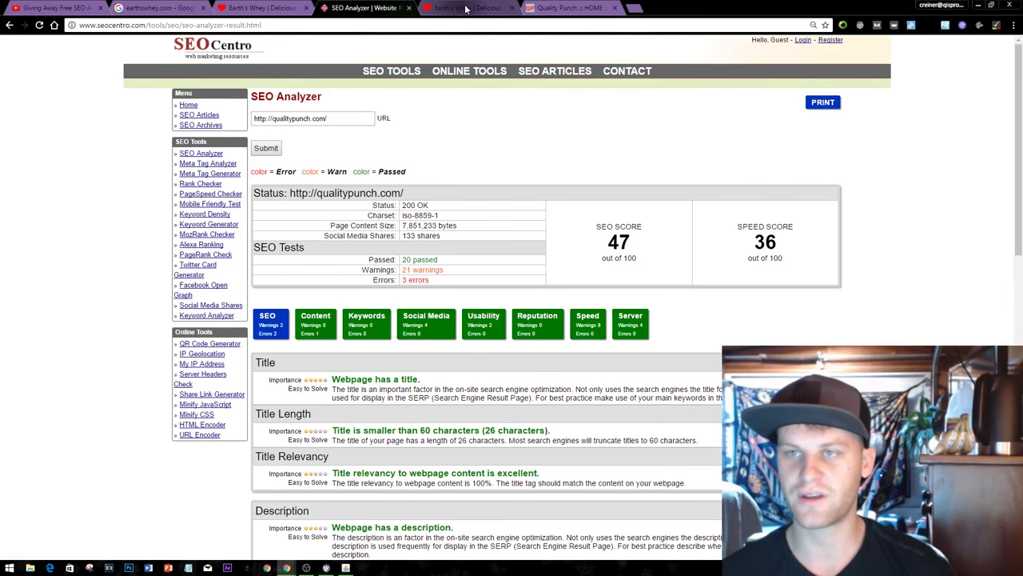
# Close both Earth's Whey tabs and show the keyword analysis for qualitypunch.com
pyautogui.click(511, 8)
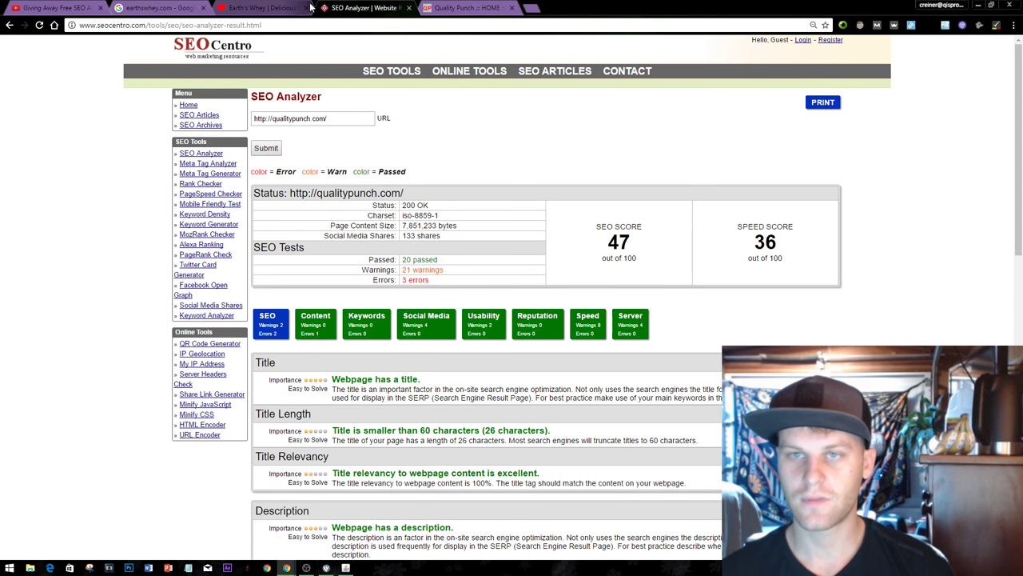
pyautogui.click(307, 8)
pyautogui.scroll(-2, 367, 184)
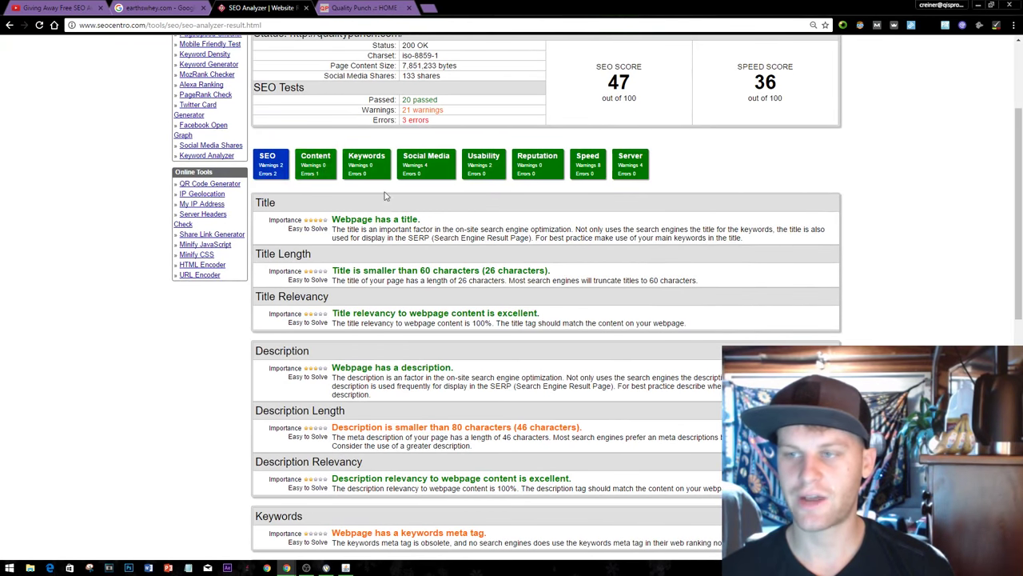
pyautogui.click(374, 156)
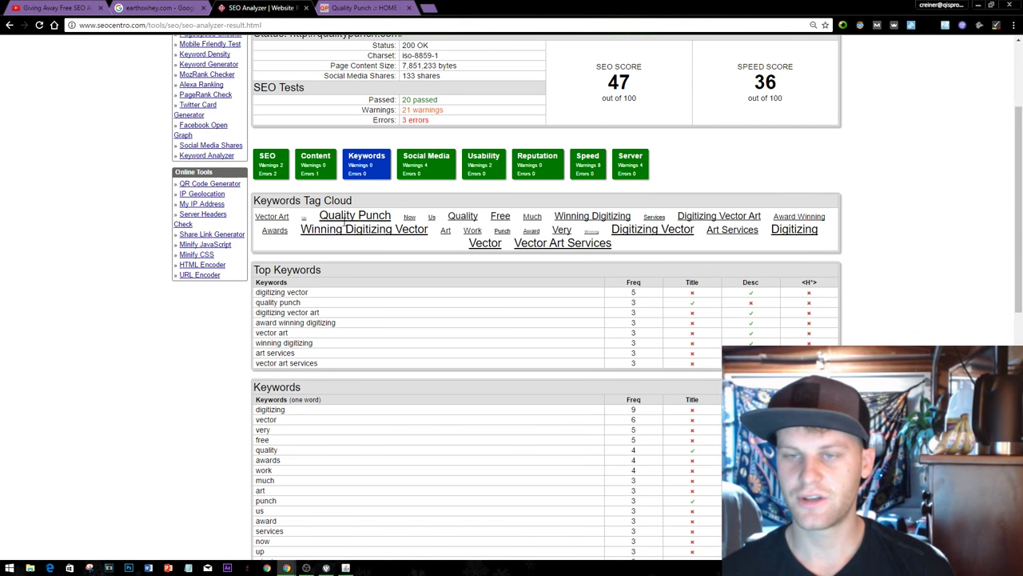
# Google 'Digitizing Vector' from the Keywords Tag Cloud, then select the Quality Punch homepage address
pyautogui.moveTo(318, 215); pyautogui.dragTo(392, 216)
pyautogui.click(585, 228)
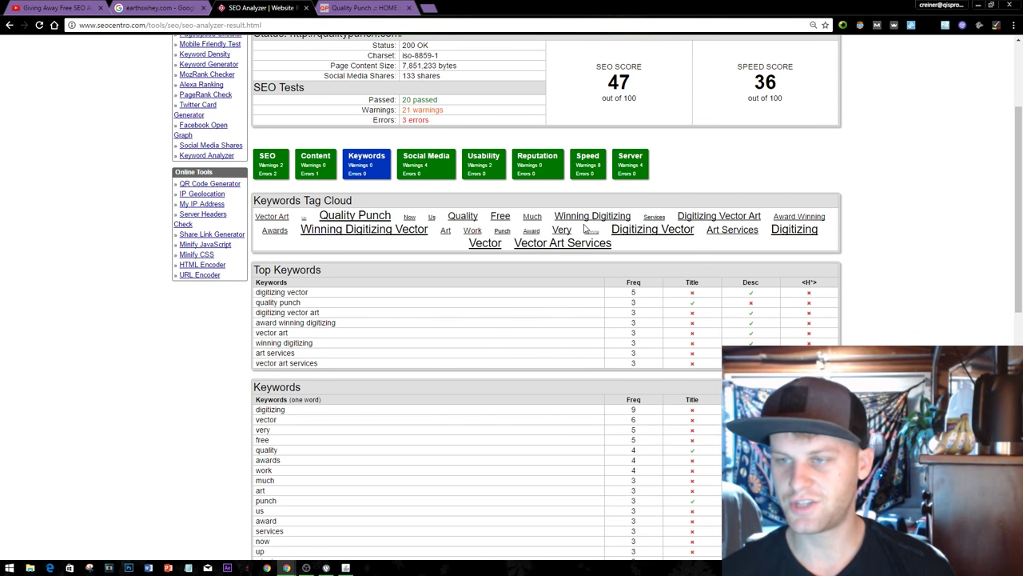
pyautogui.moveTo(686, 230); pyautogui.dragTo(706, 229)
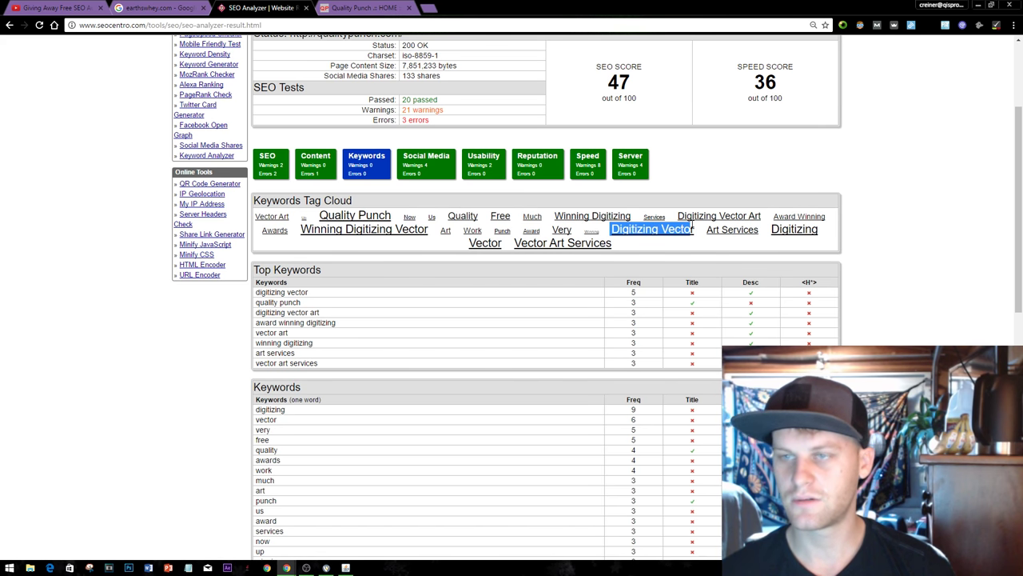
pyautogui.moveTo(417, 6); pyautogui.dragTo(420, 7)
pyautogui.click(366, 7)
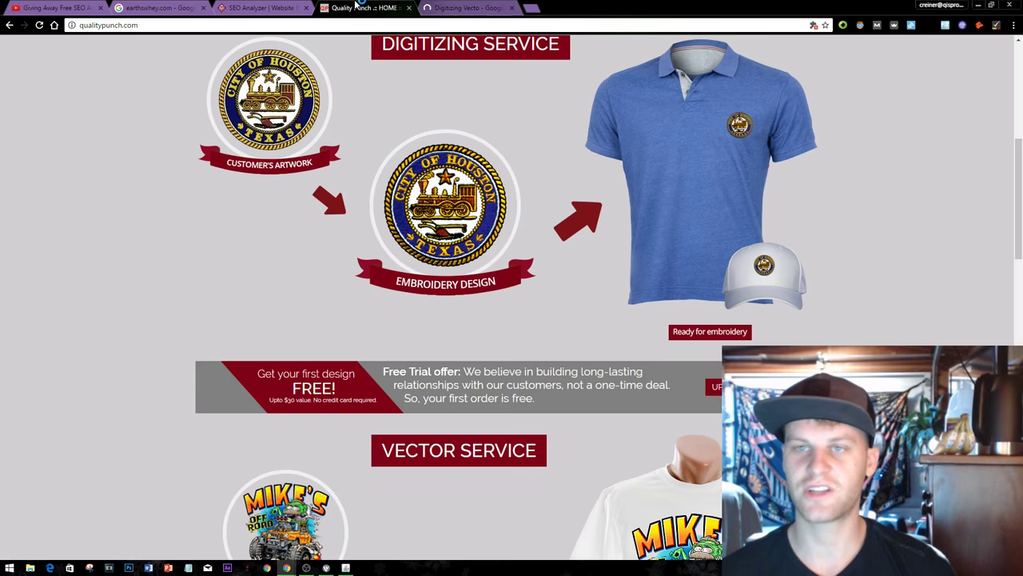
pyautogui.hotkey('ctrl', 'a')
pyautogui.click(403, 25)
pyautogui.hotkey('ctrl', 'c')
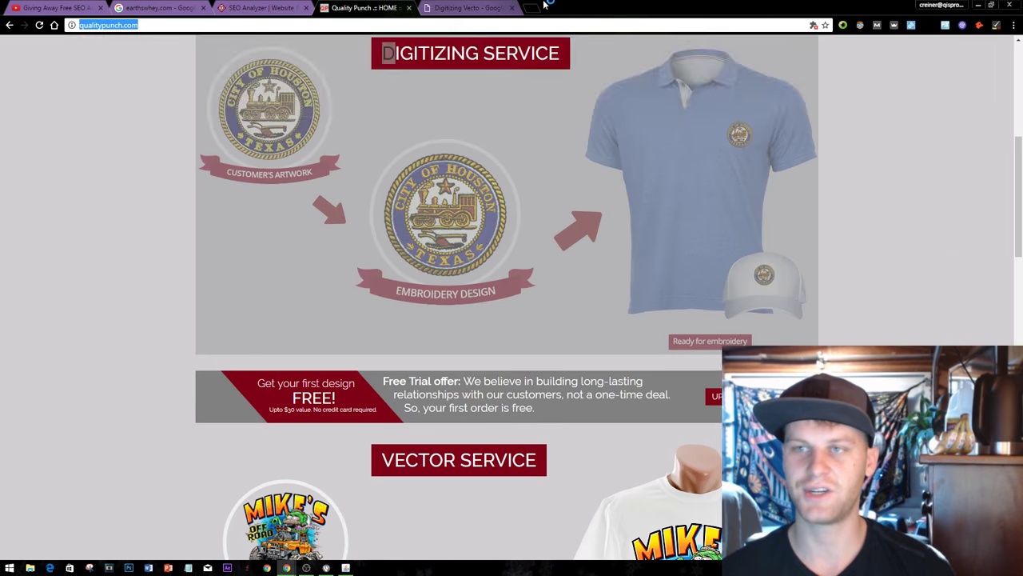
# Go to semrush.com and run a domain analysis for the pasted qualitypunch.com
pyautogui.click(531, 7)
pyautogui.write('semrush.com')
pyautogui.press('Return')
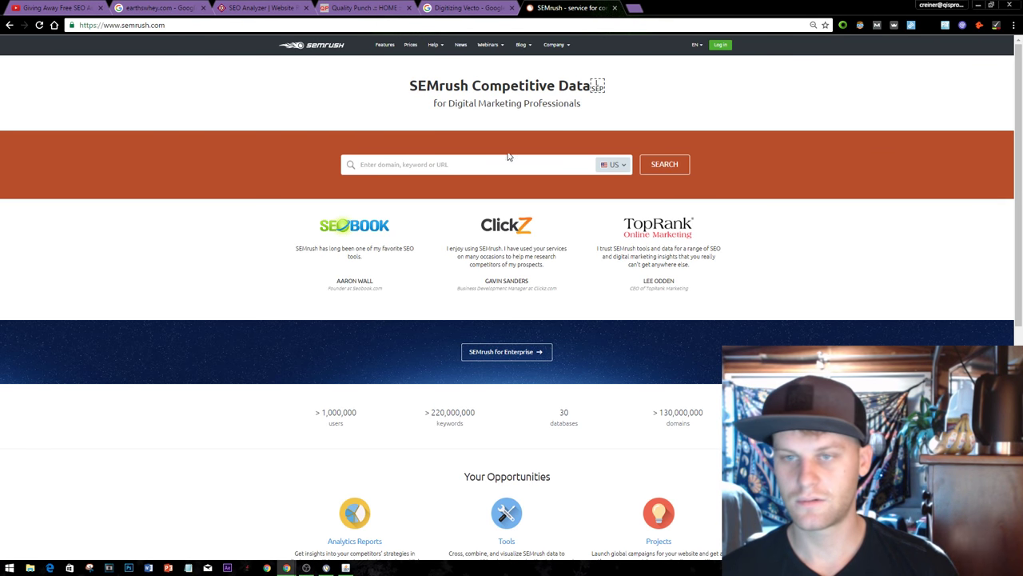
pyautogui.hotkey('ctrl', 'v')
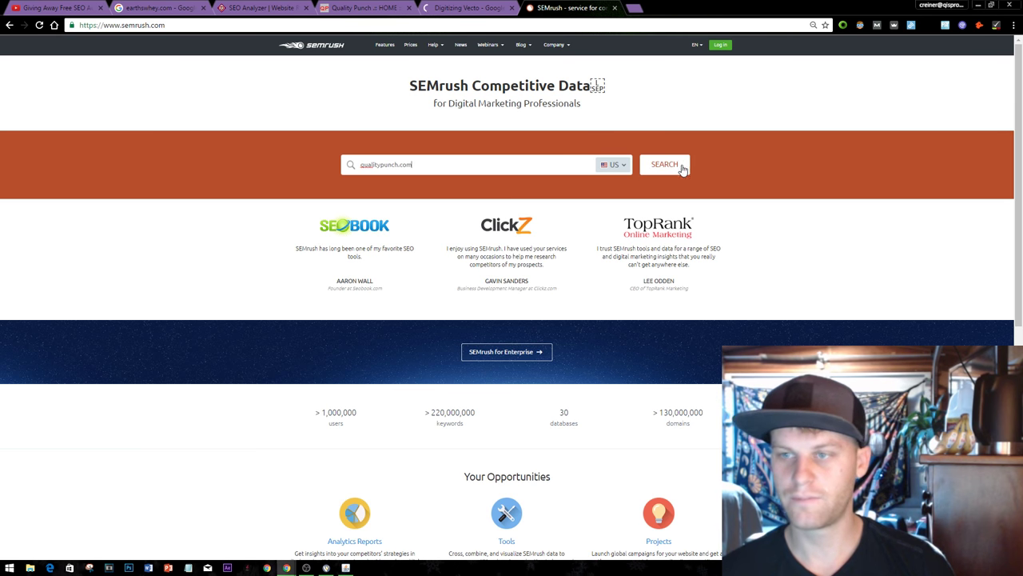
pyautogui.click(677, 170)
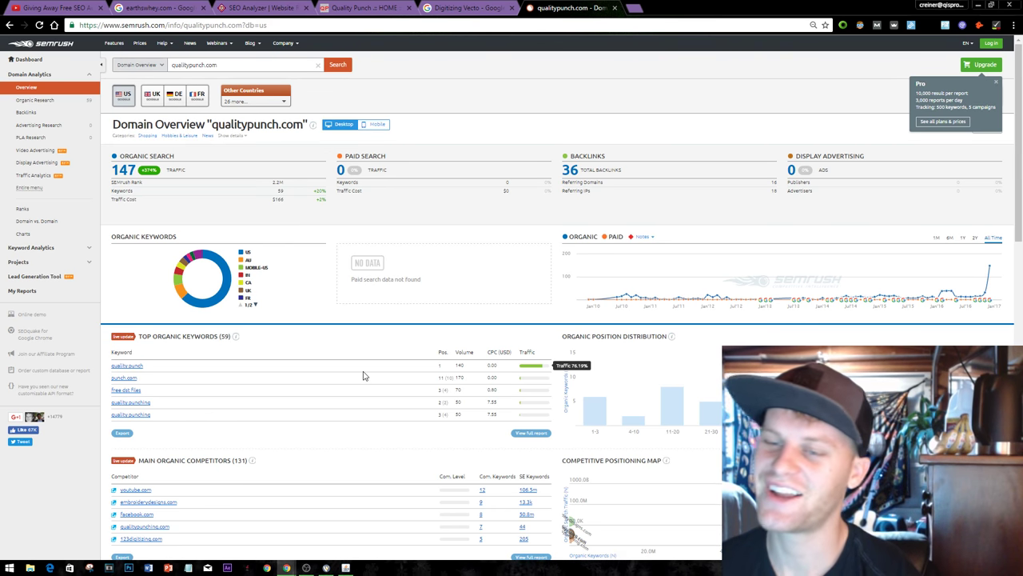
# Review the overview's 147 organic traffic, 36 backlinks and top organic keywords list
pyautogui.scroll(-1, 324, 320)
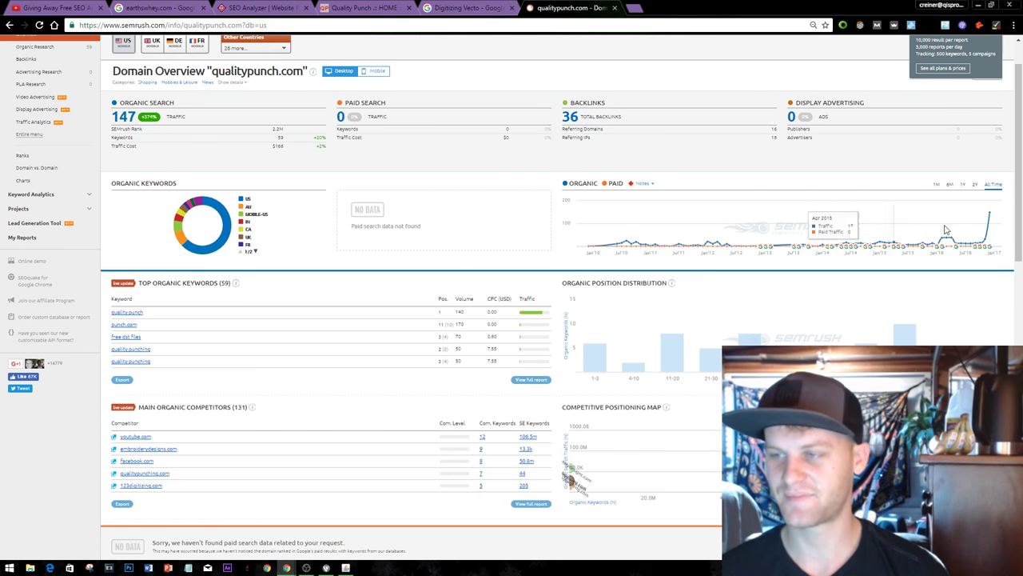
pyautogui.click(989, 246)
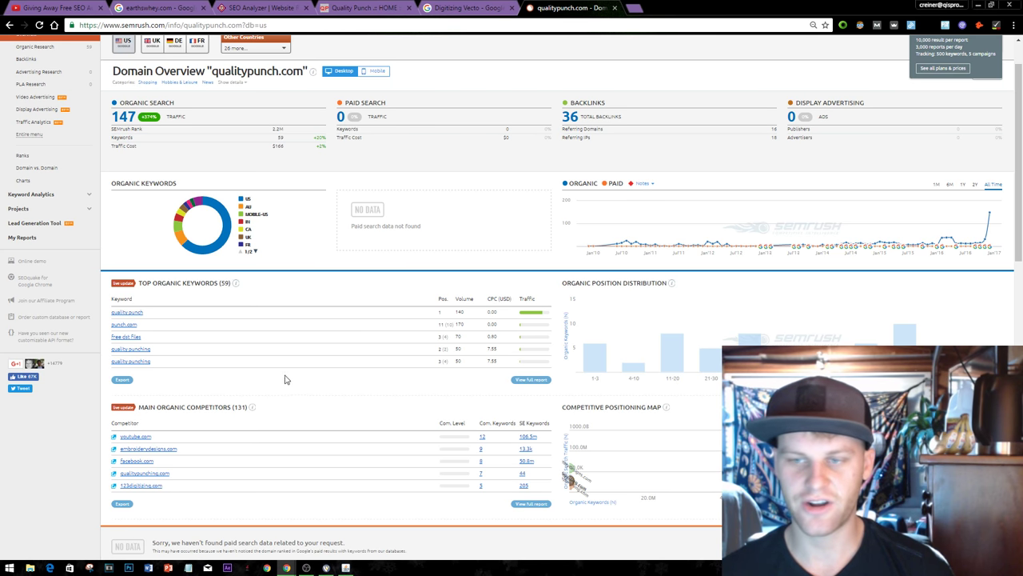
pyautogui.scroll(-1, 293, 381)
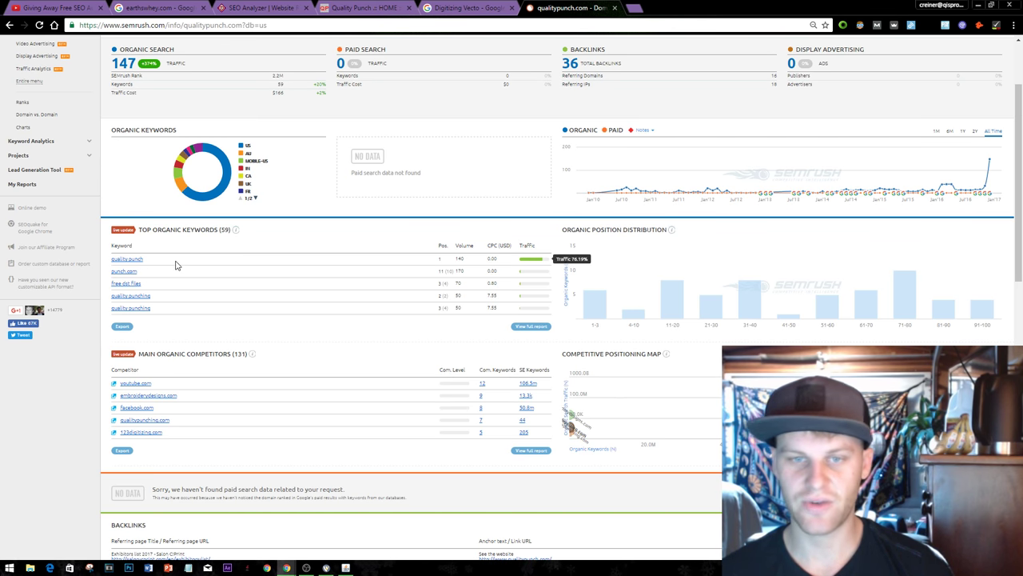
pyautogui.moveTo(176, 265); pyautogui.dragTo(114, 262)
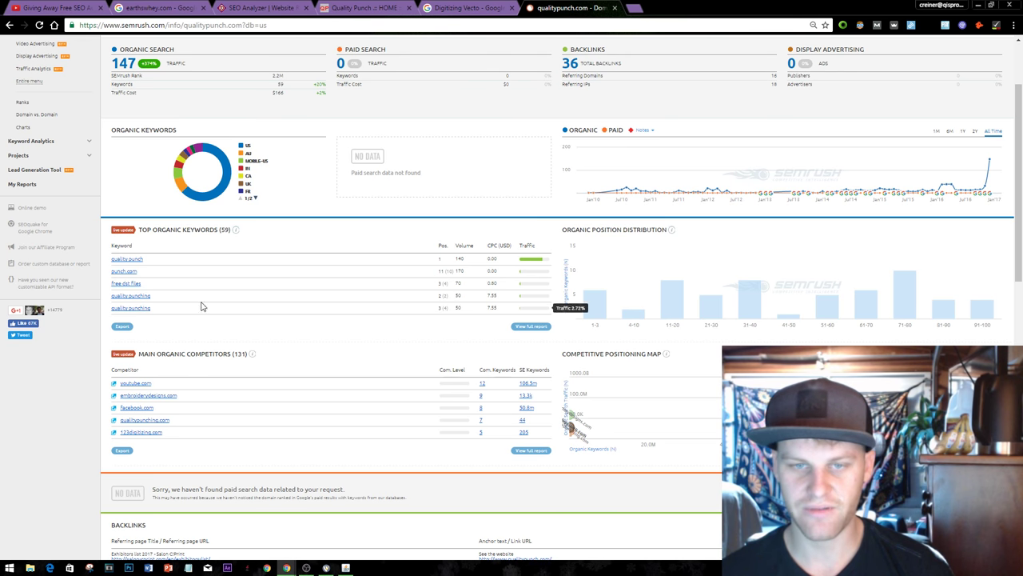
# Google the top organic keyword rows from SEMrush and copy the keyword 'free dst files'
pyautogui.moveTo(183, 285); pyautogui.dragTo(111, 286)
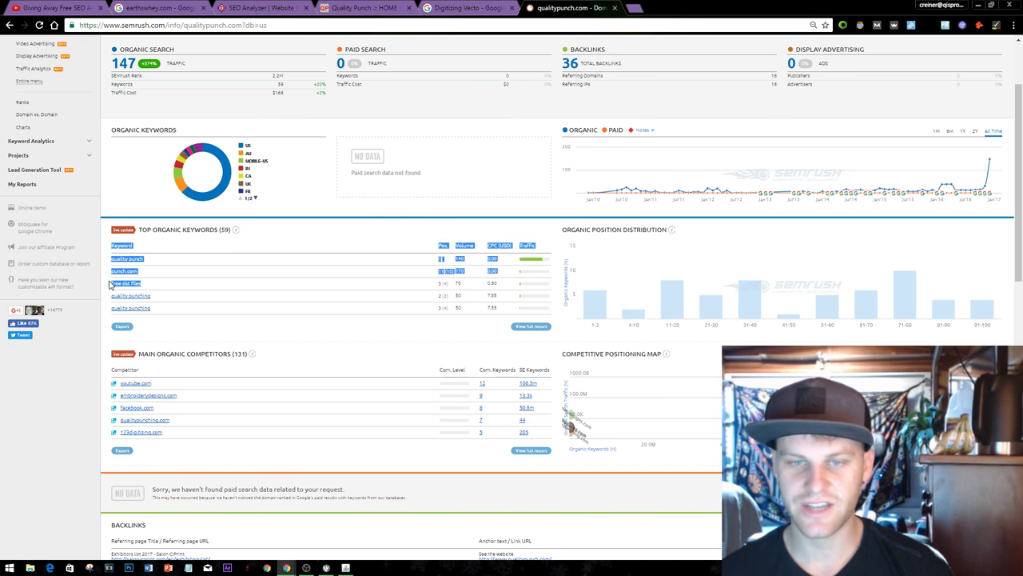
pyautogui.moveTo(628, 6); pyautogui.dragTo(631, 8)
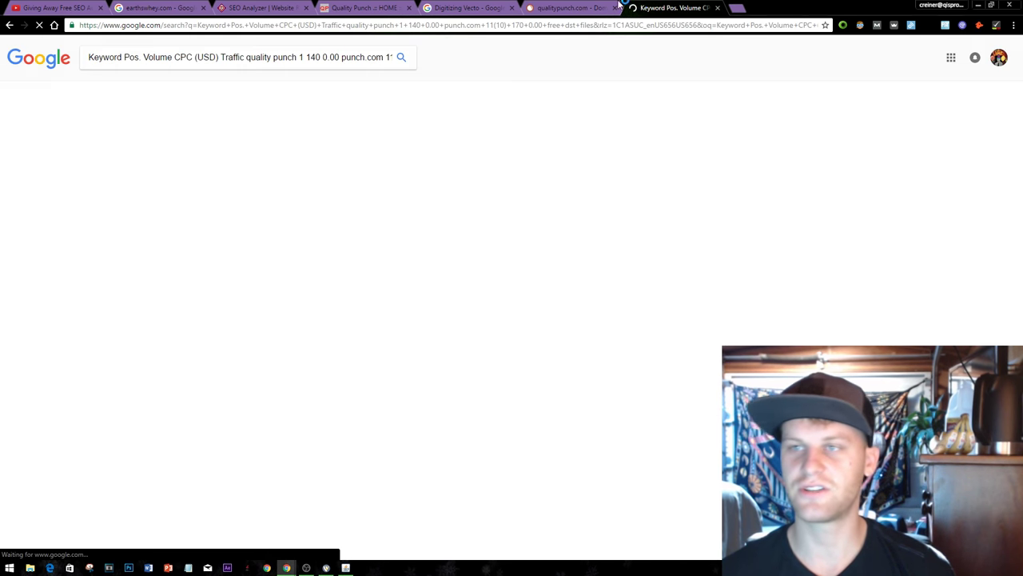
pyautogui.click(569, 7)
pyautogui.click(166, 287)
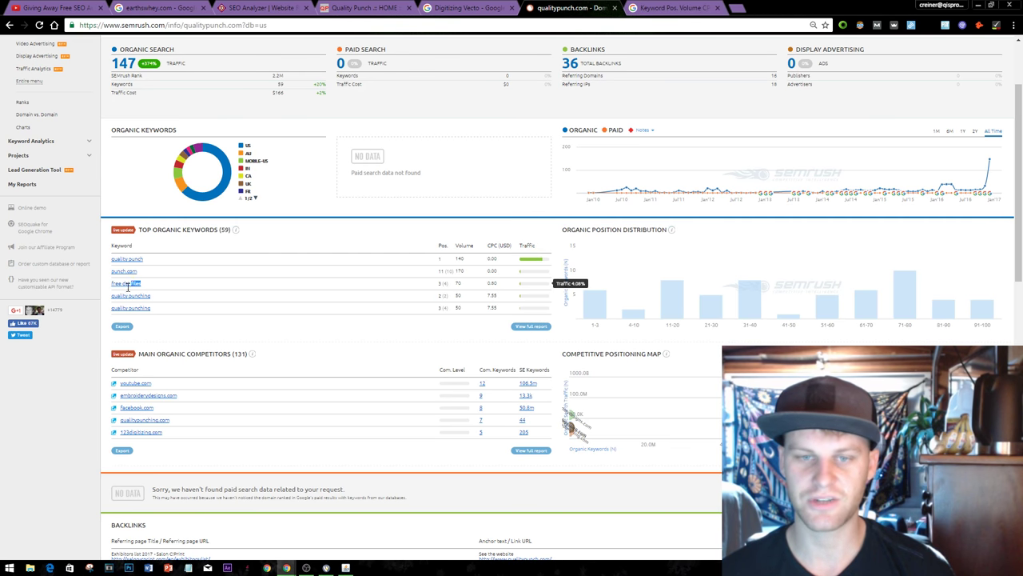
pyautogui.moveTo(129, 287); pyautogui.dragTo(113, 290)
pyautogui.hotkey('ctrl', 'c')
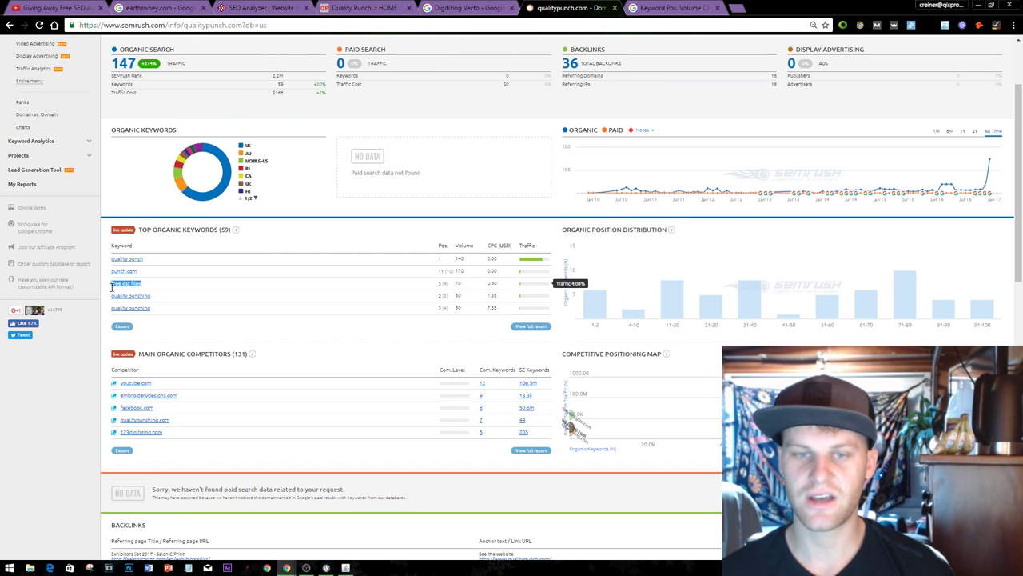
pyautogui.click(466, 7)
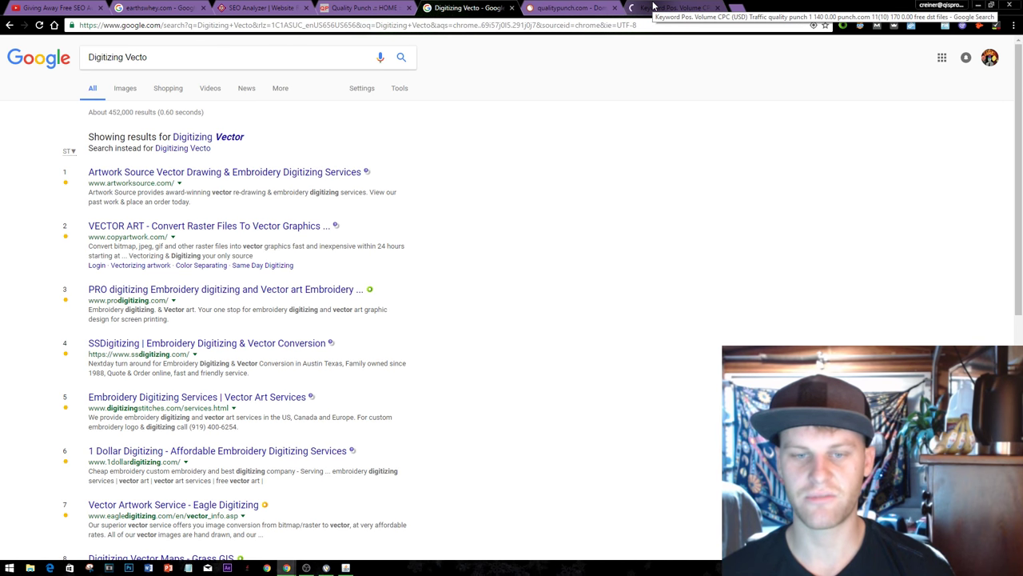
pyautogui.click(653, 8)
# Search 'free dst files' and open Quality Punch's second-ranked Free Downloads result
pyautogui.click(227, 57)
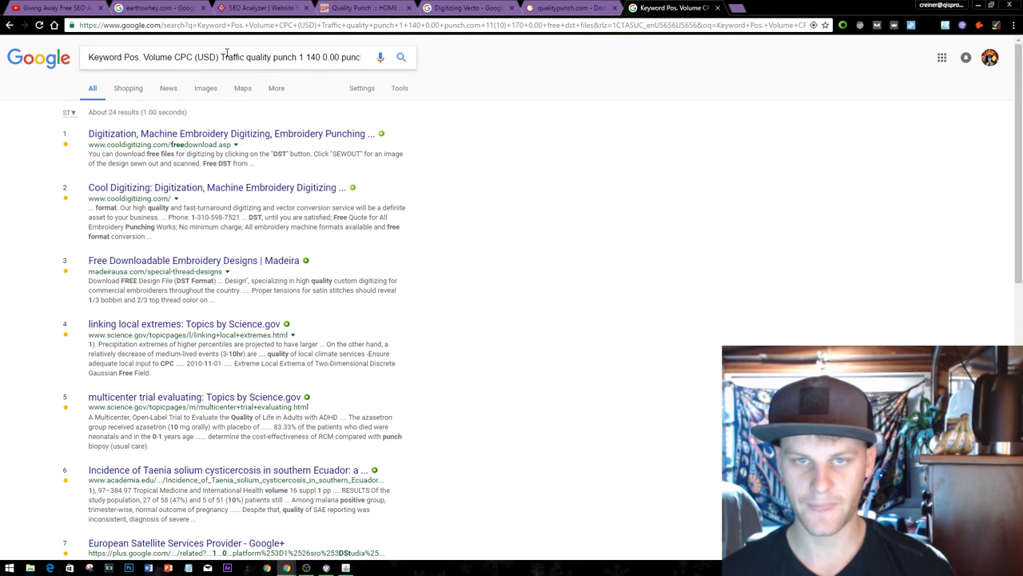
pyautogui.hotkey('ctrl', 'a')
pyautogui.hotkey('ctrl', 'v')
pyautogui.press('Return')
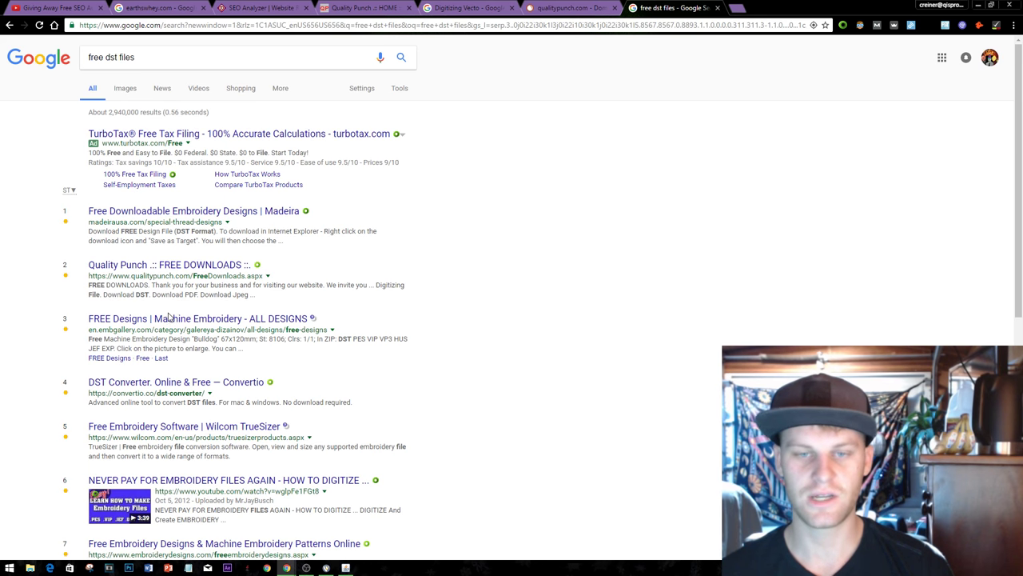
pyautogui.click(159, 265)
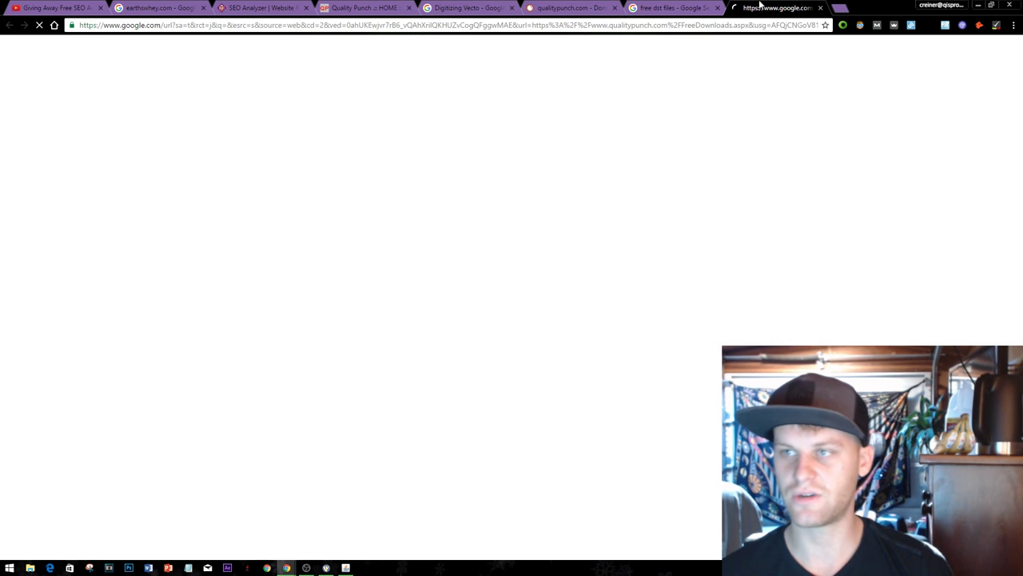
pyautogui.scroll(-2, 527, 232)
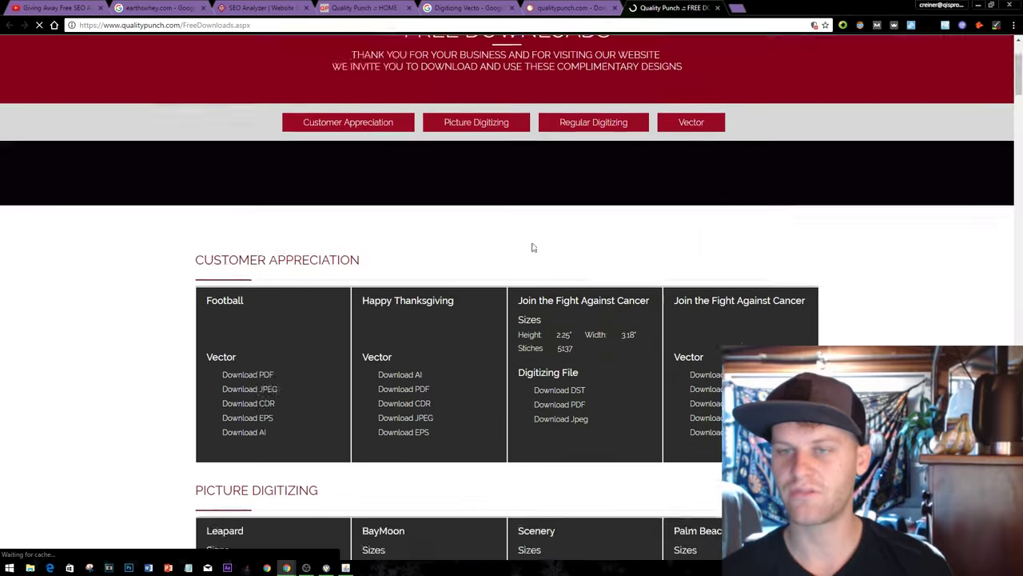
pyautogui.scroll(-2, 536, 256)
pyautogui.scroll(4, 551, 271)
pyautogui.scroll(-5, 566, 285)
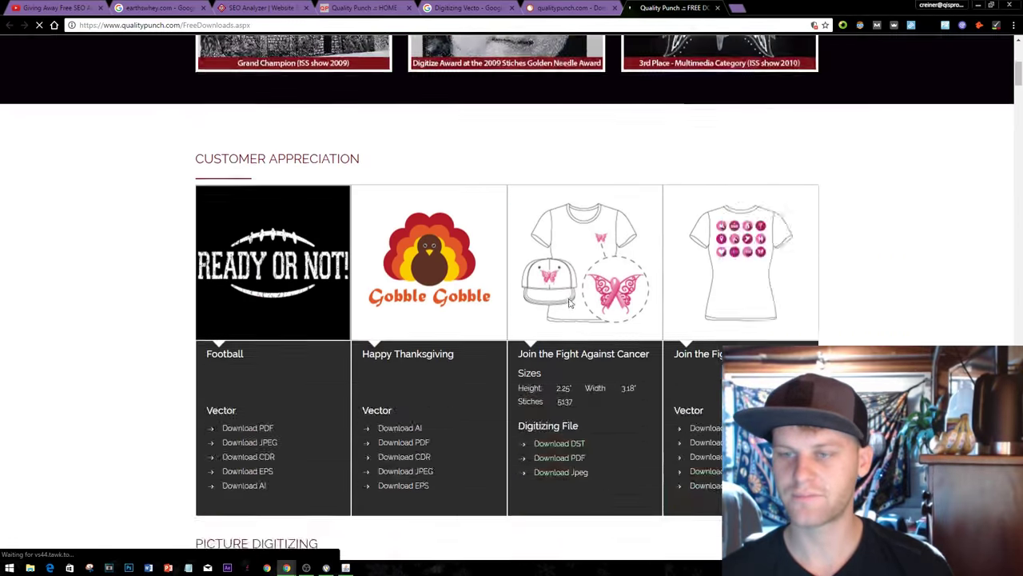
pyautogui.scroll(-20, 570, 302)
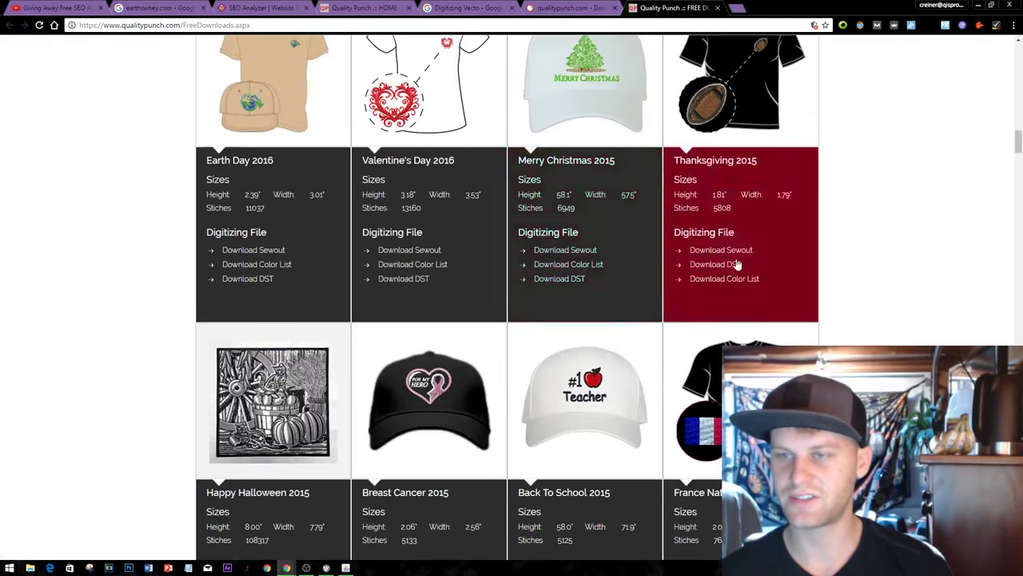
pyautogui.scroll(20, 737, 263)
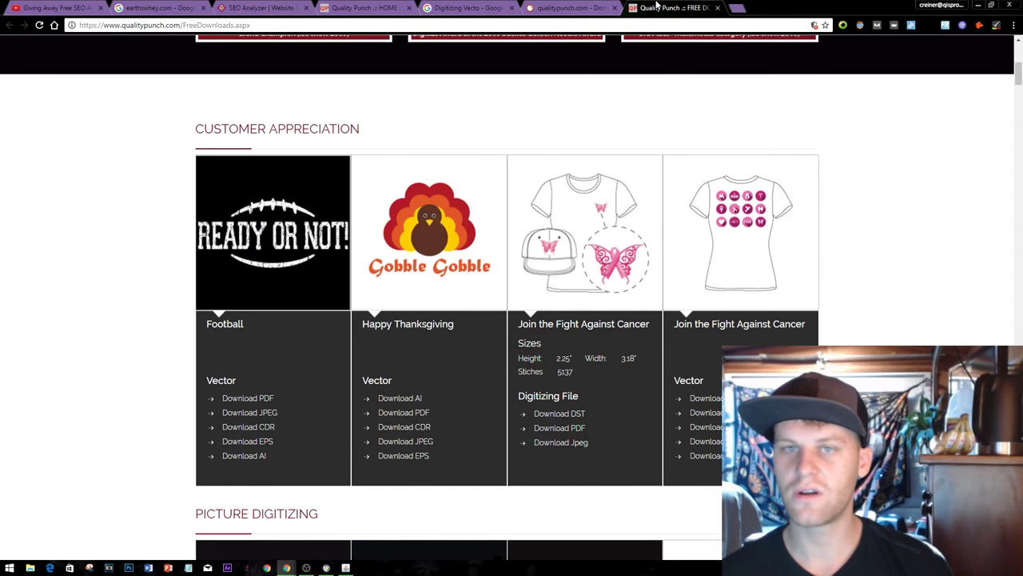
# Re-run 'free dst files' from the address bar, review results, then close the Free Downloads page
pyautogui.click(656, 26)
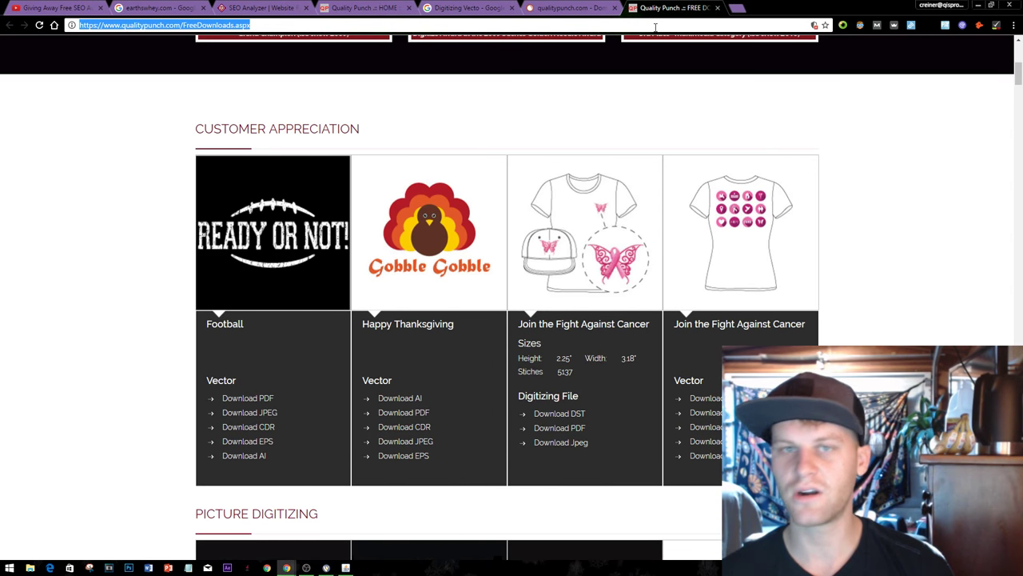
pyautogui.write('free dst files')
pyautogui.press('Return')
pyautogui.scroll(2, 789, 254)
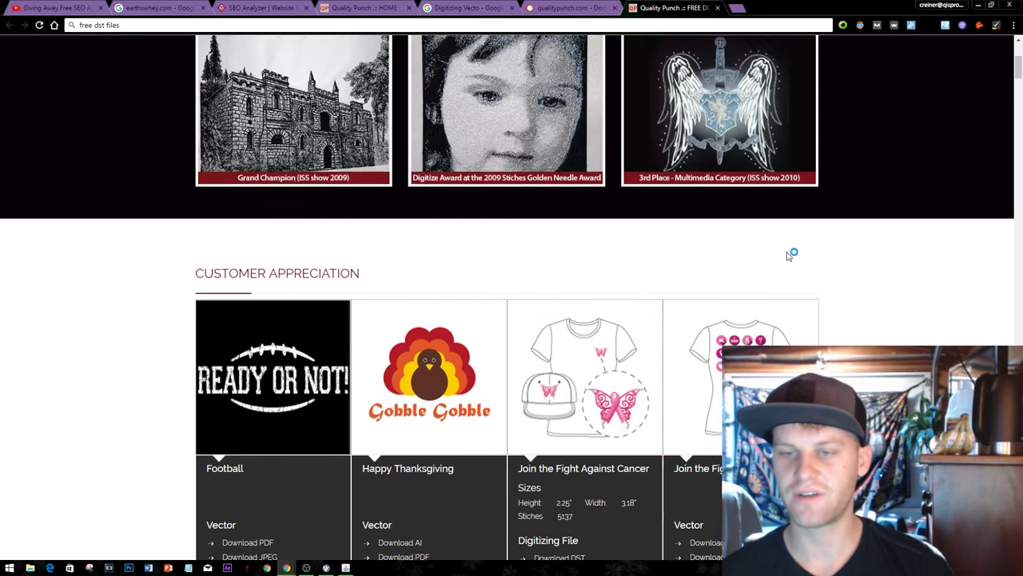
pyautogui.scroll(-1, 388, 392)
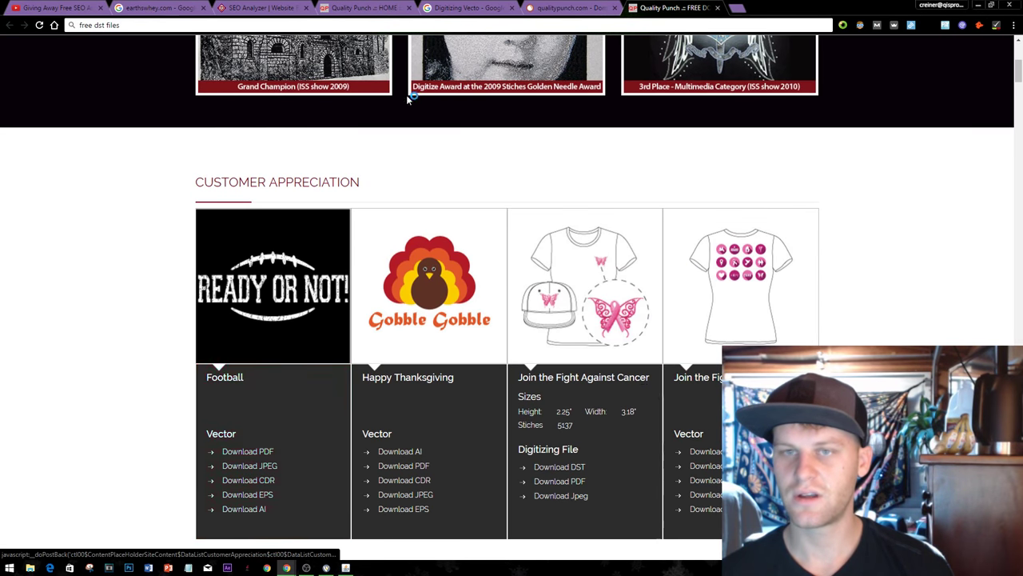
pyautogui.scroll(5, 407, 98)
pyautogui.scroll(-1, 472, 286)
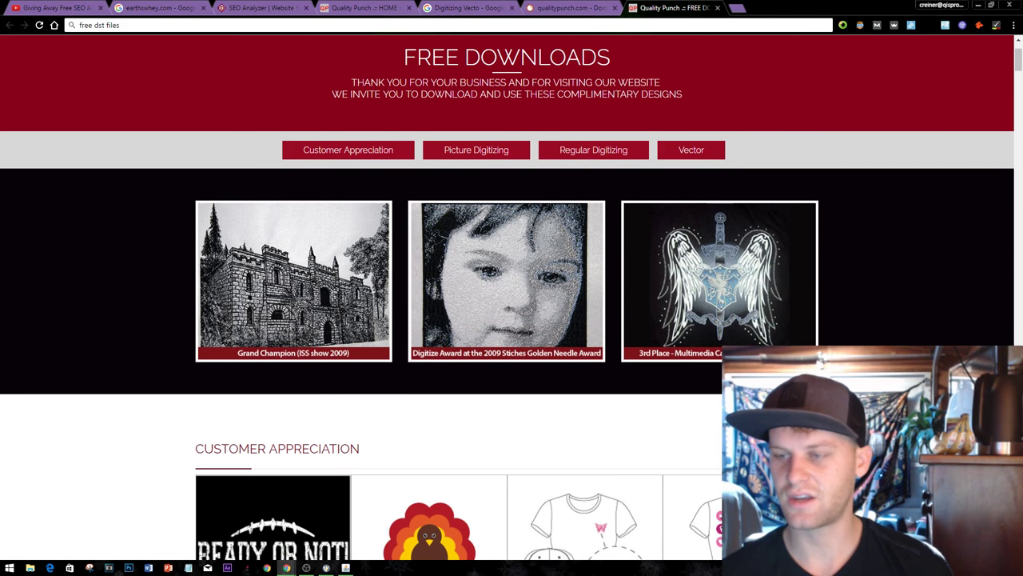
pyautogui.click(718, 8)
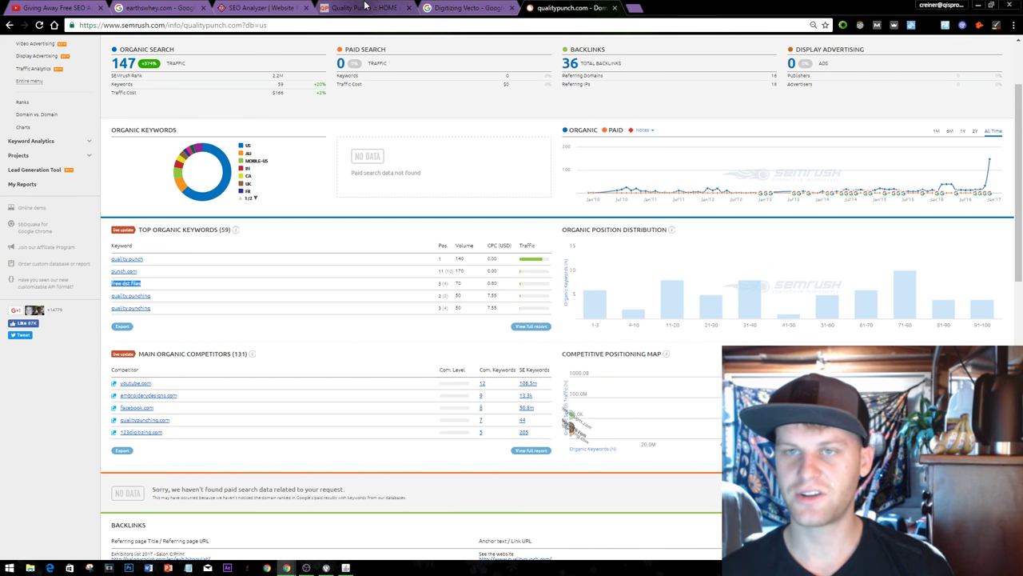
pyautogui.click(256, 8)
pyautogui.click(160, 8)
pyautogui.click(327, 9)
pyautogui.click(324, 22)
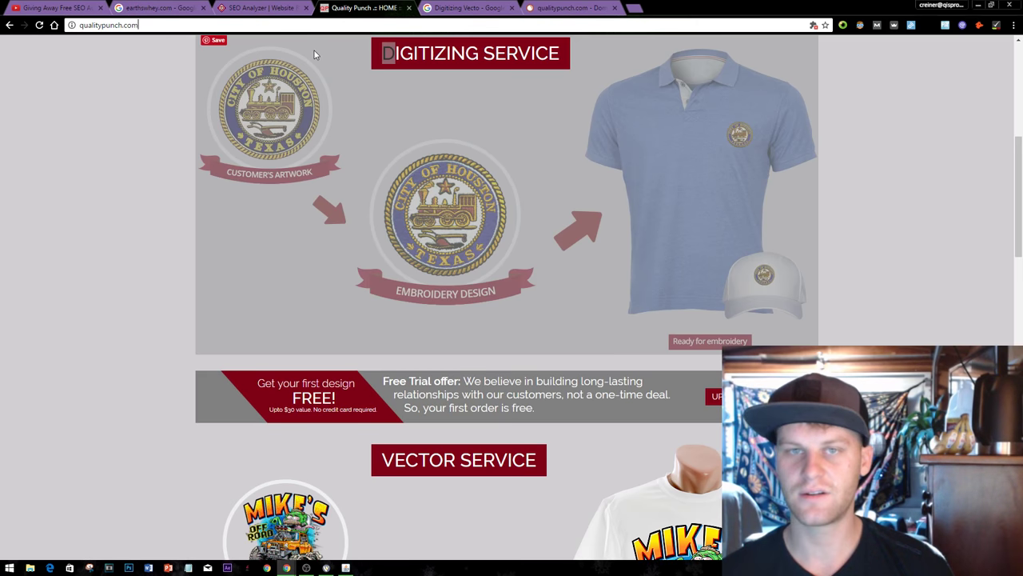
pyautogui.press('Home')
pyautogui.write('site:')
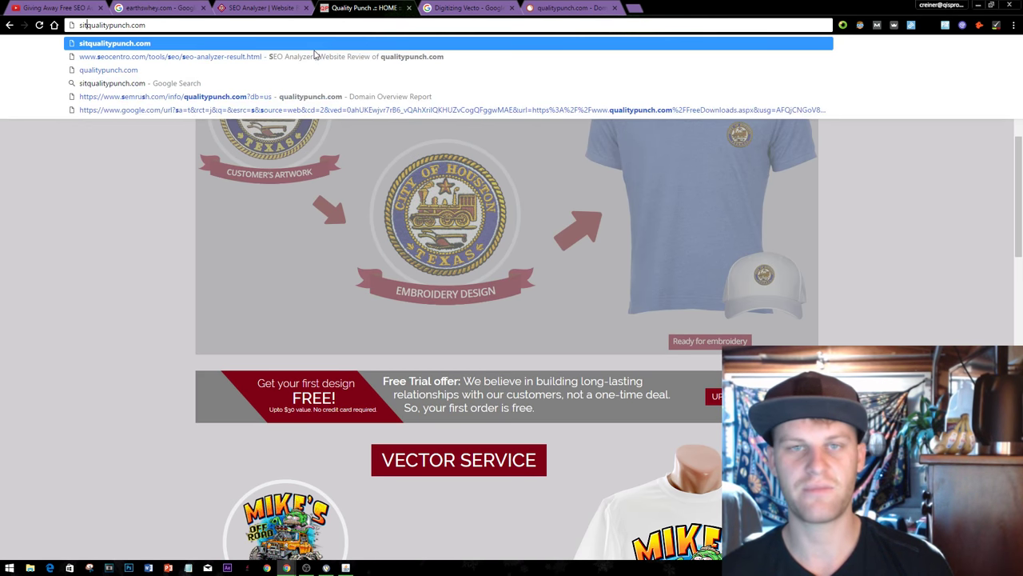
pyautogui.press('Return')
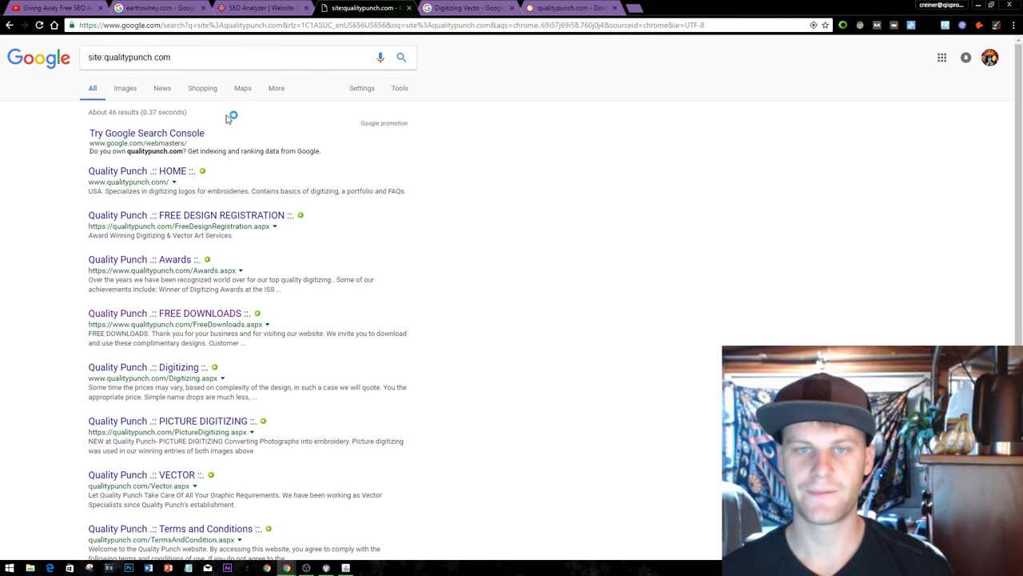
pyautogui.scroll(-3, 232, 136)
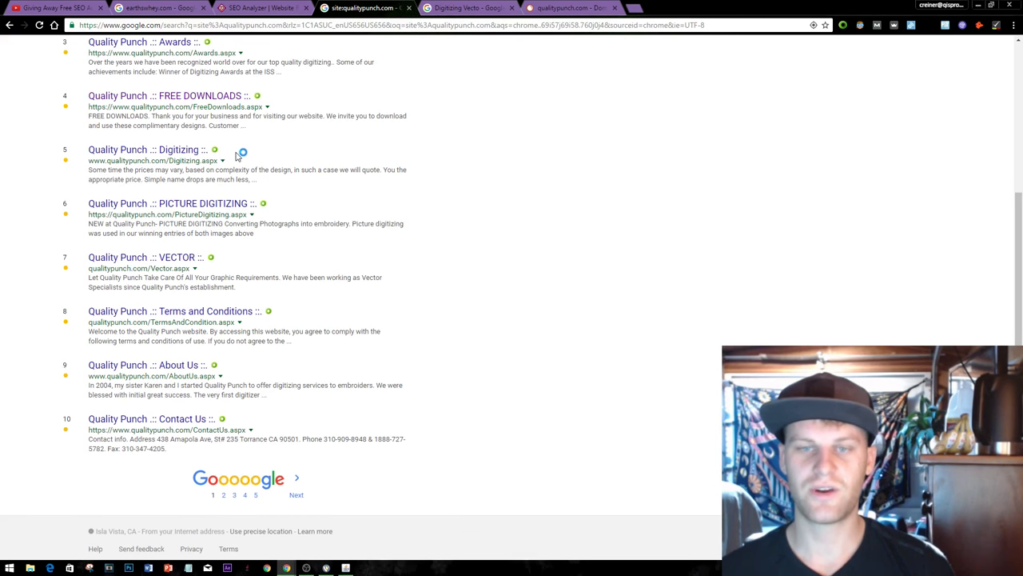
pyautogui.scroll(3, 174, 171)
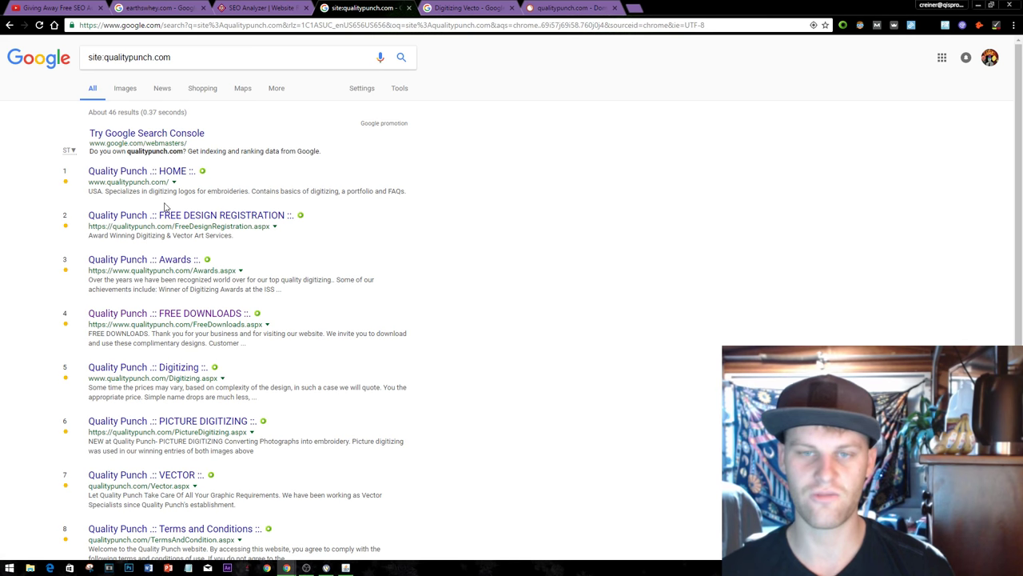
pyautogui.scroll(-1, 187, 275)
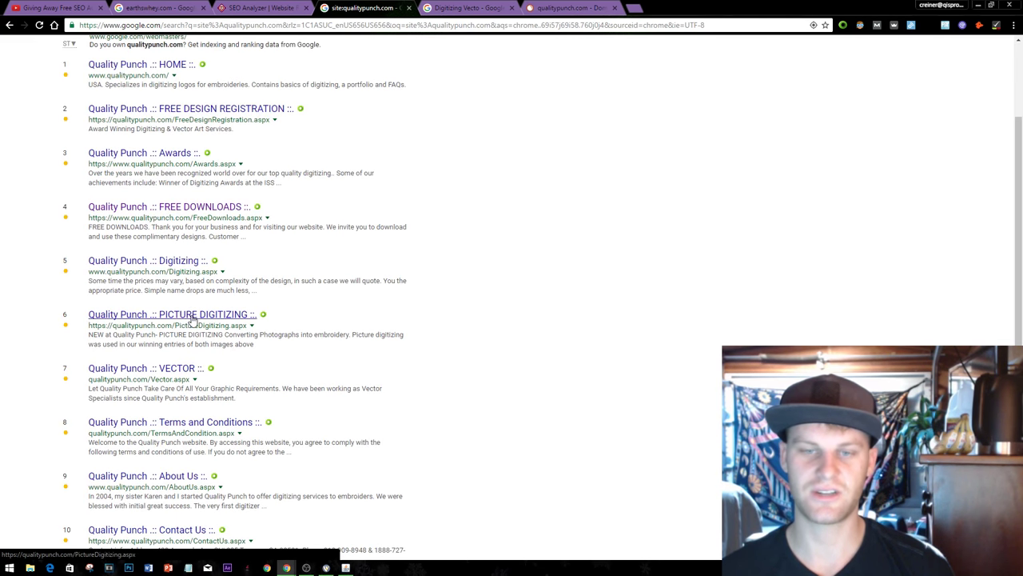
pyautogui.scroll(-2, 182, 272)
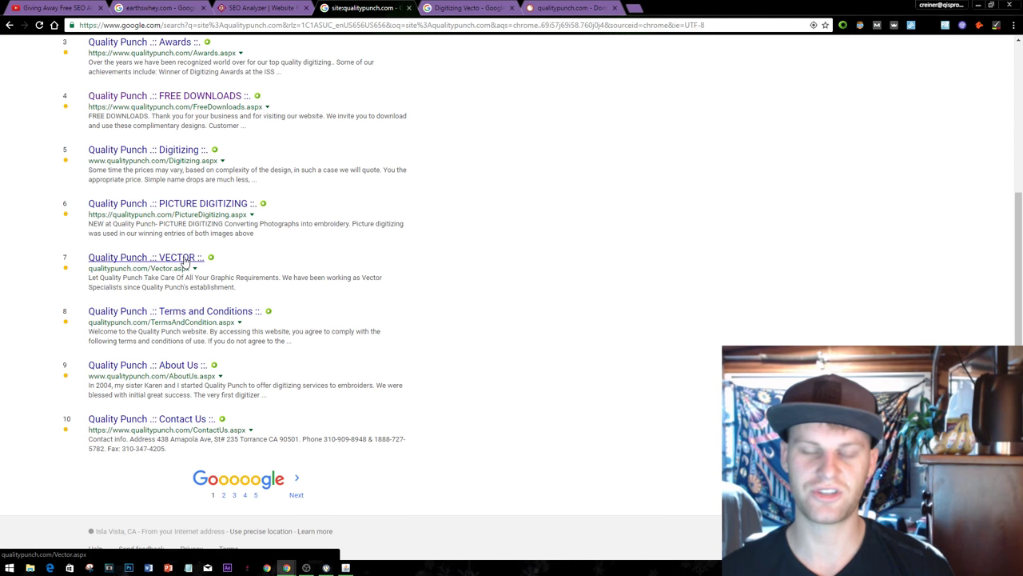
pyautogui.scroll(2, 185, 259)
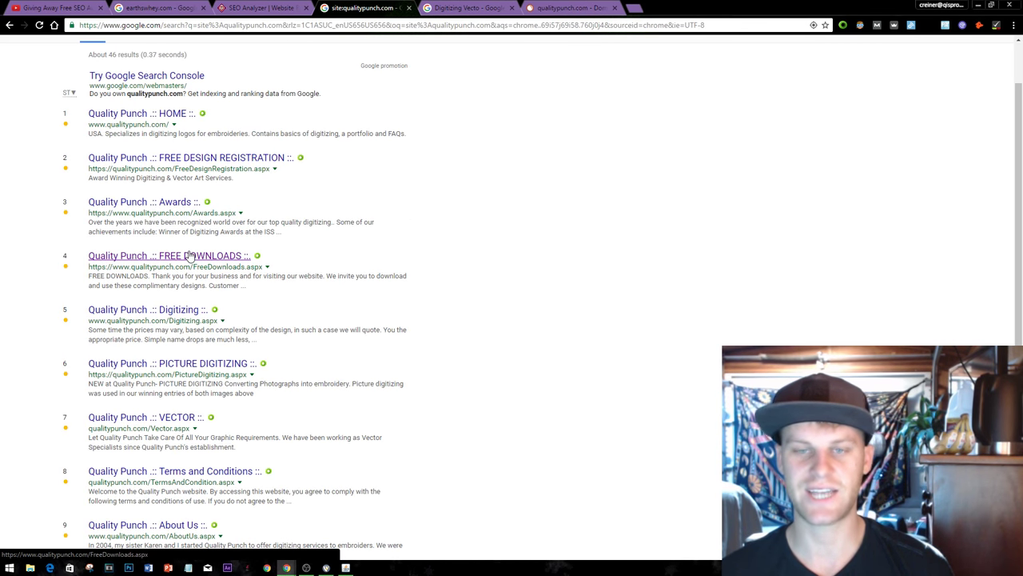
pyautogui.scroll(-2, 189, 254)
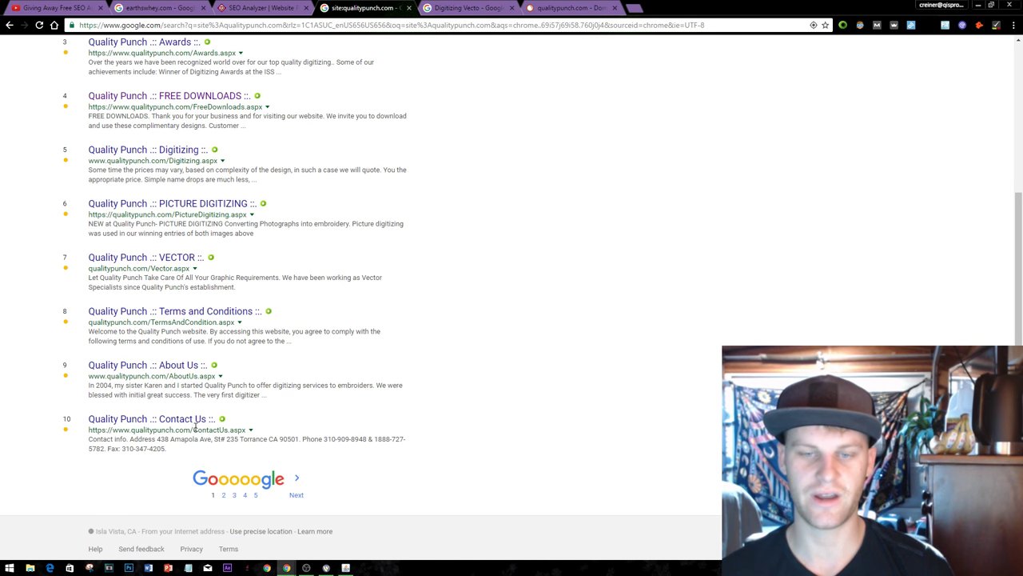
pyautogui.scroll(3, 324, 262)
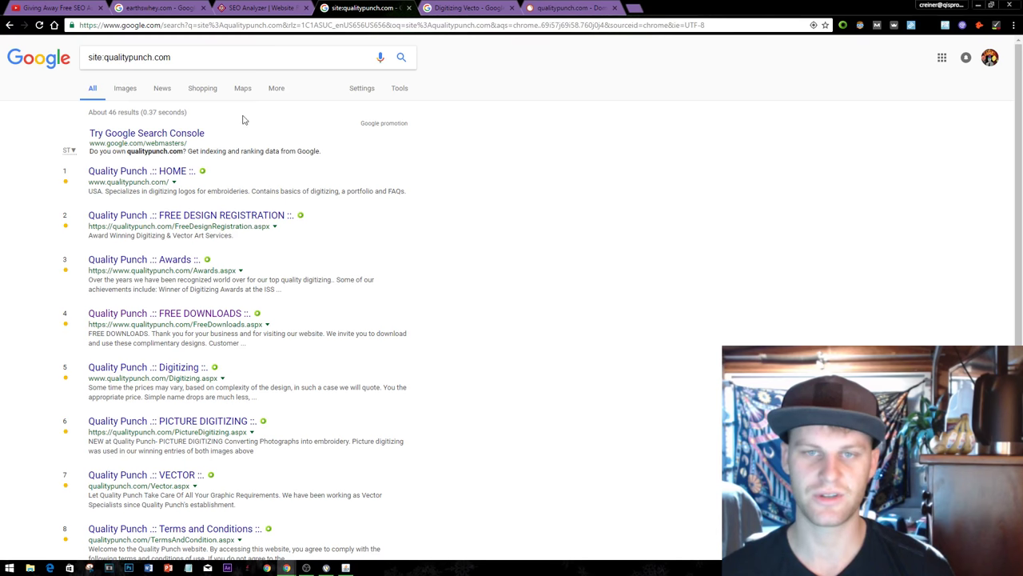
# Close the site:qualitypunch.com search results tab and return to the earthswhey.com results
pyautogui.click(262, 8)
pyautogui.click(408, 8)
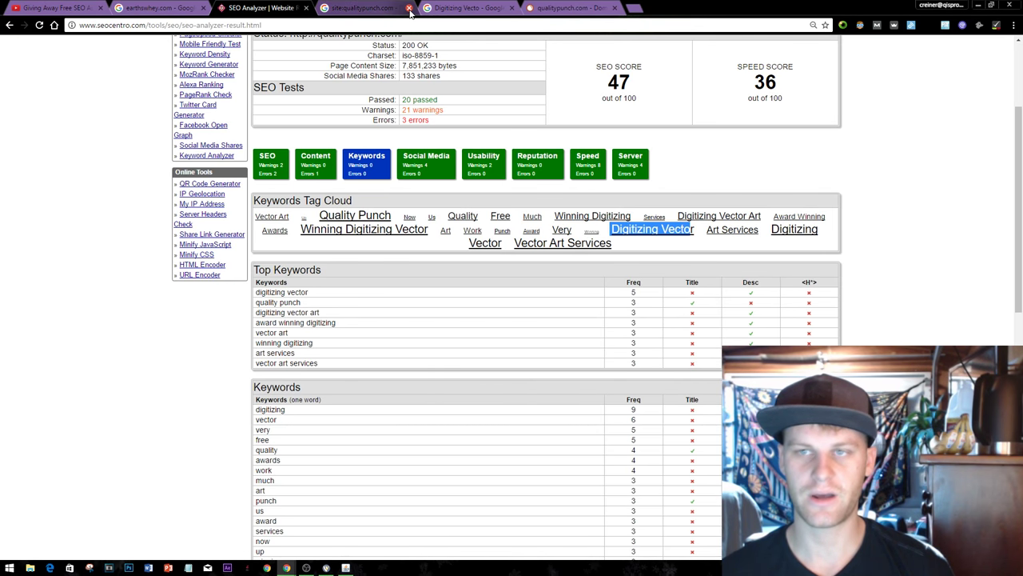
pyautogui.click(156, 8)
# Load the qualitypunch.com homepage in place of earthswhey.com, scroll it, and open a blank tab
pyautogui.click(175, 24)
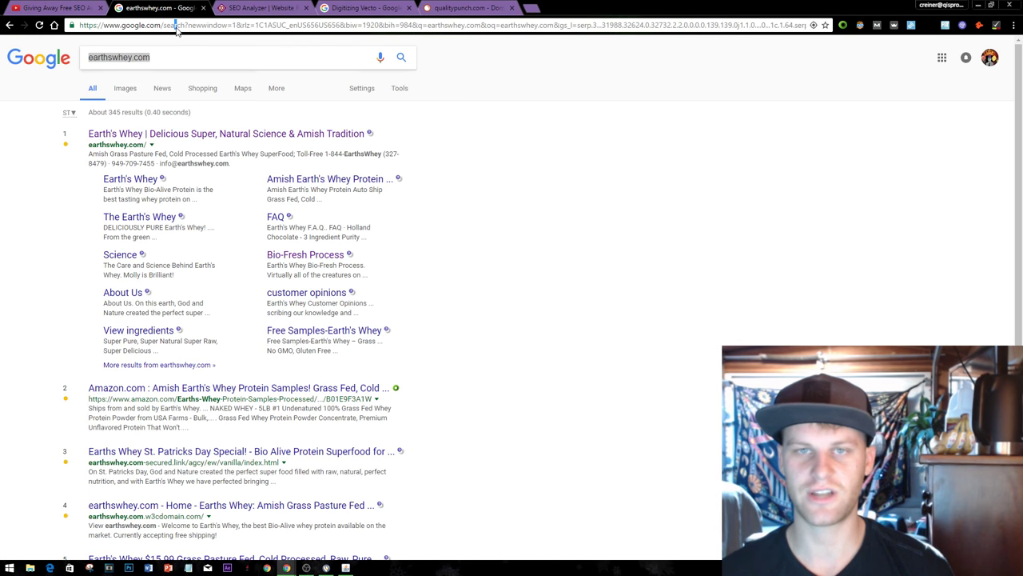
pyautogui.write('si')
pyautogui.press('Escape')
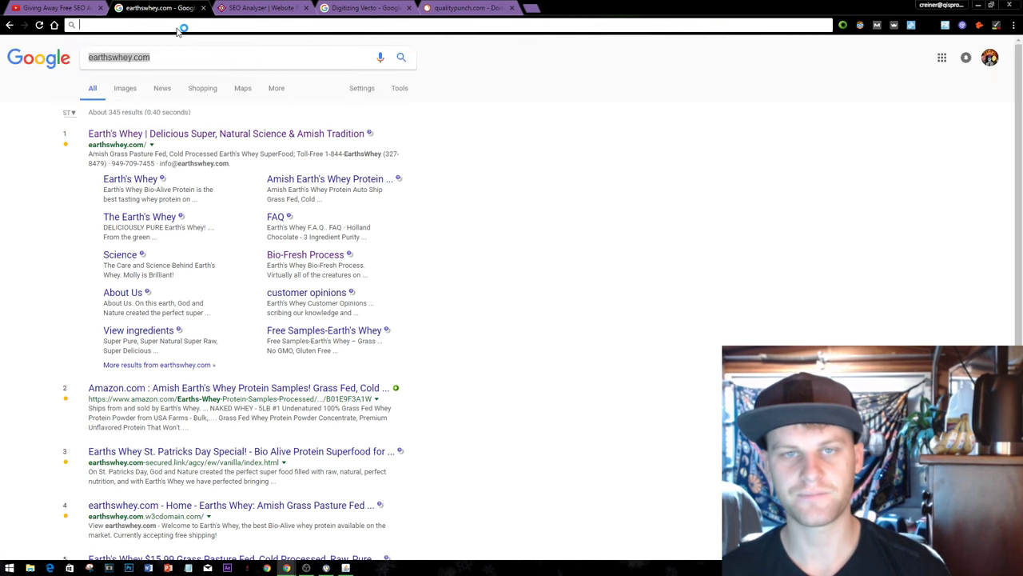
pyautogui.write('si')
pyautogui.press('BackSpace')
pyautogui.press('BackSpace')
pyautogui.press('BackSpace')
pyautogui.write('qualitypunch.com')
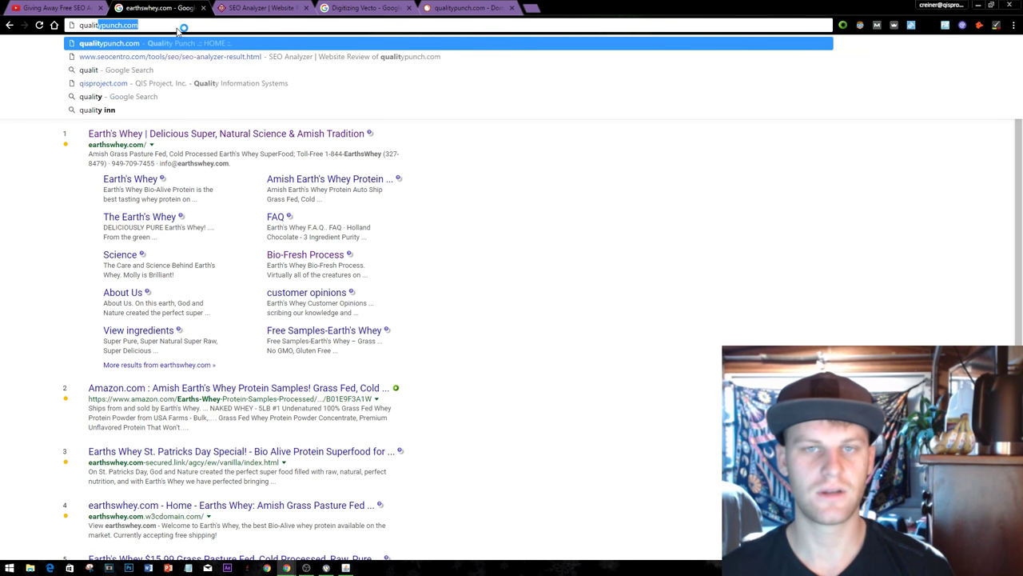
pyautogui.press('Return')
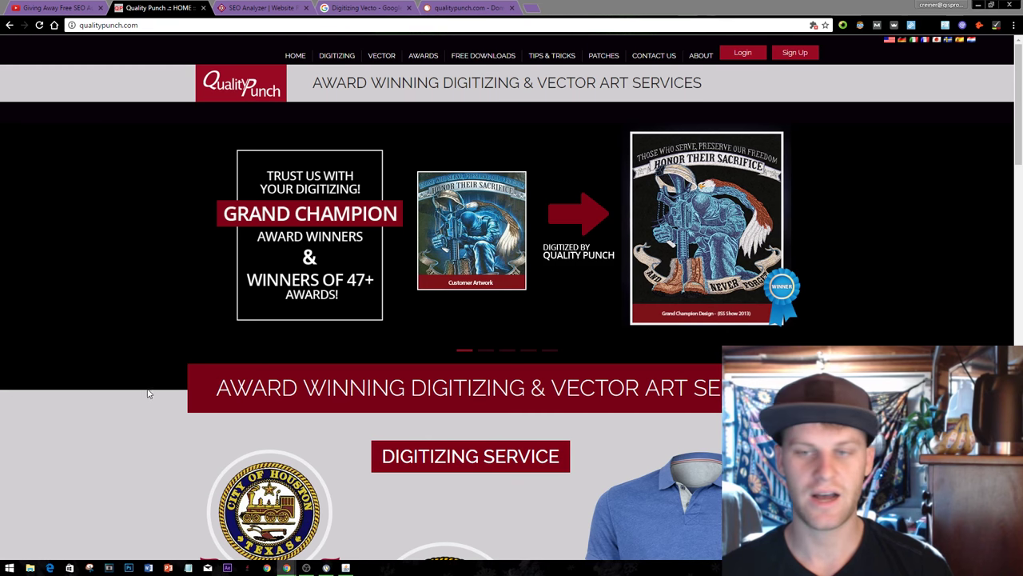
pyautogui.scroll(-1, 512, 304)
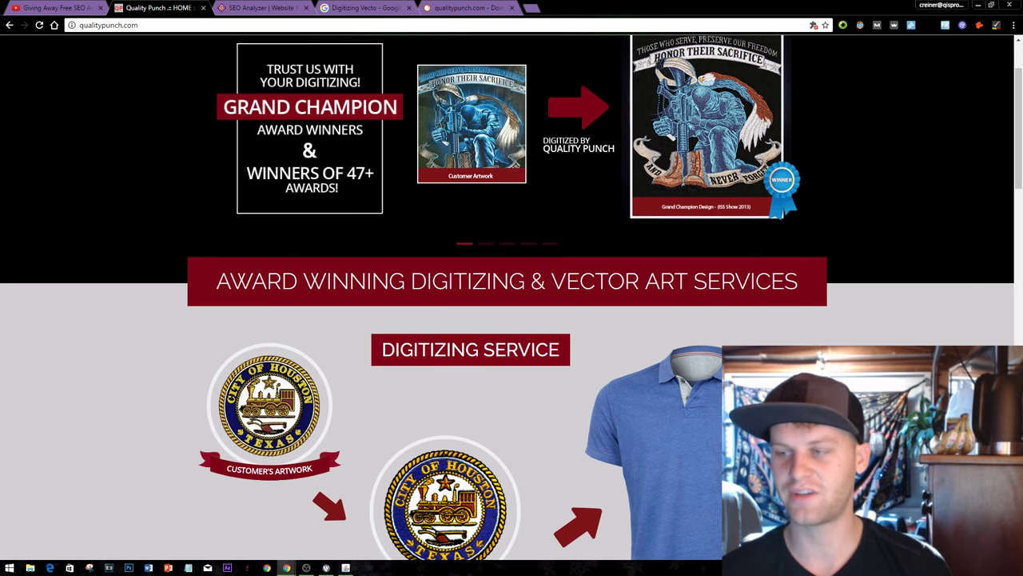
pyautogui.scroll(-15, 511, 328)
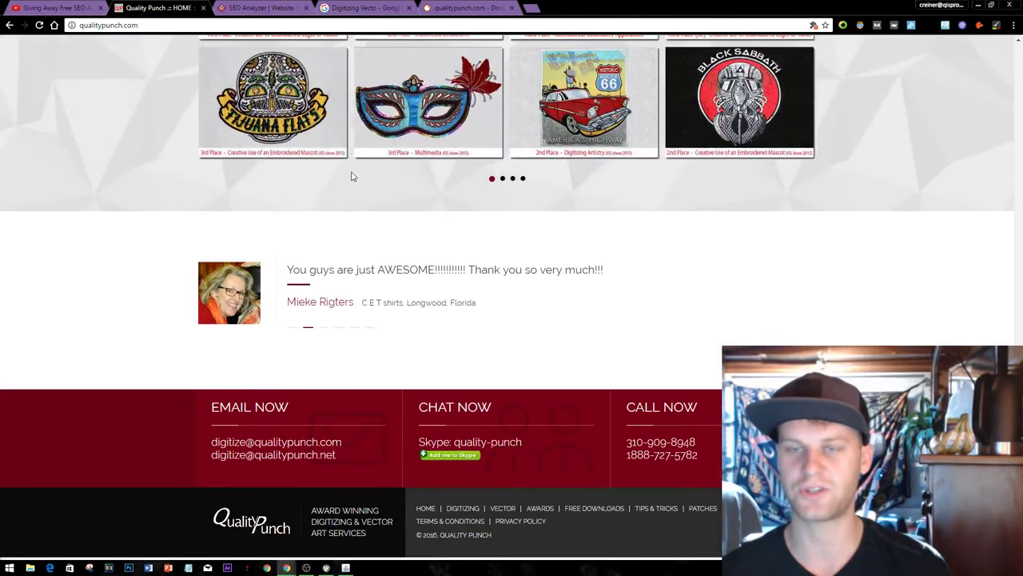
pyautogui.click(531, 7)
# From youtube.com, open English (Automatic) captions for Google's New Ranking Factors 2017, then a blank tab
pyautogui.write('youtube.com')
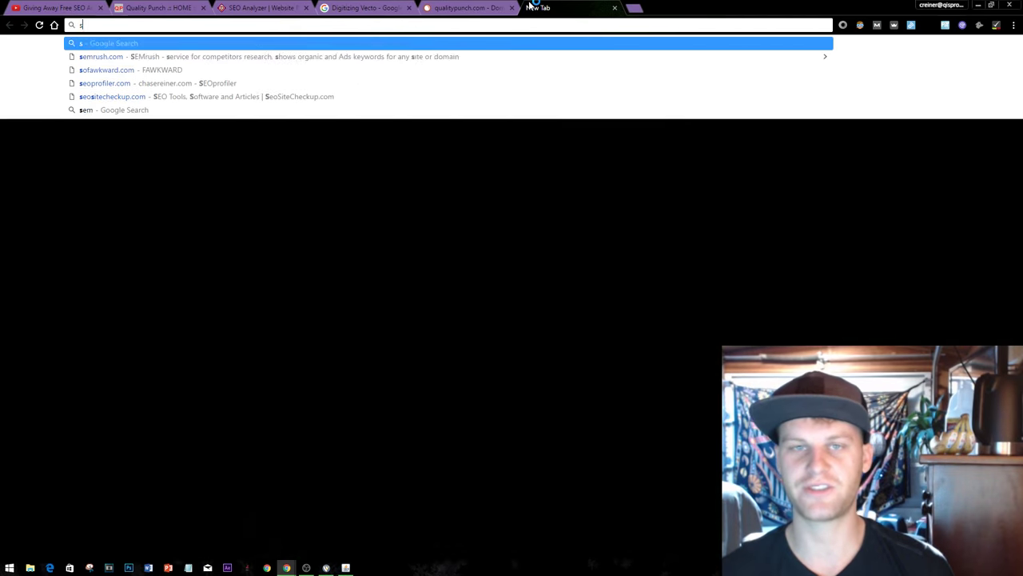
pyautogui.press('Return')
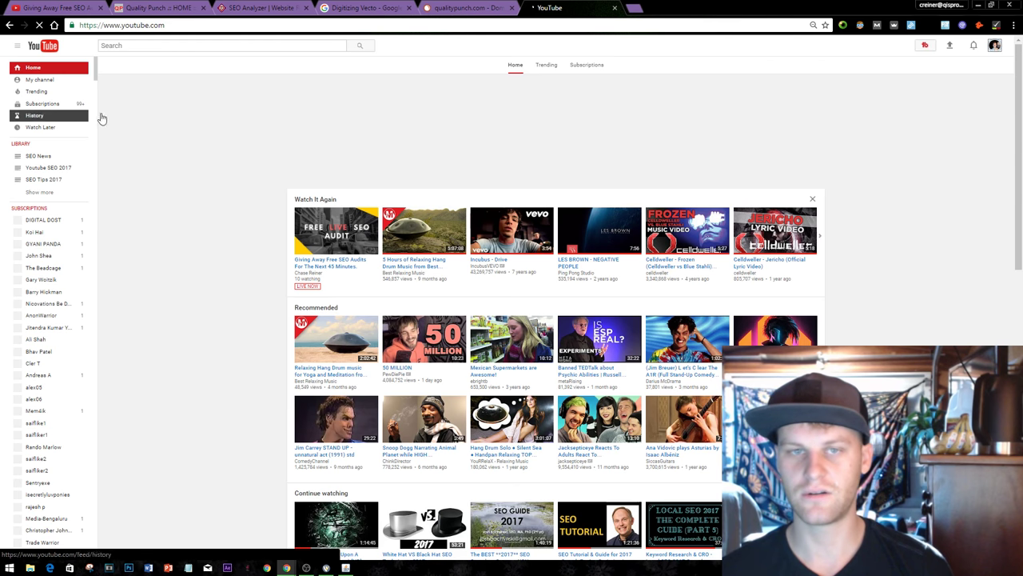
pyautogui.click(48, 81)
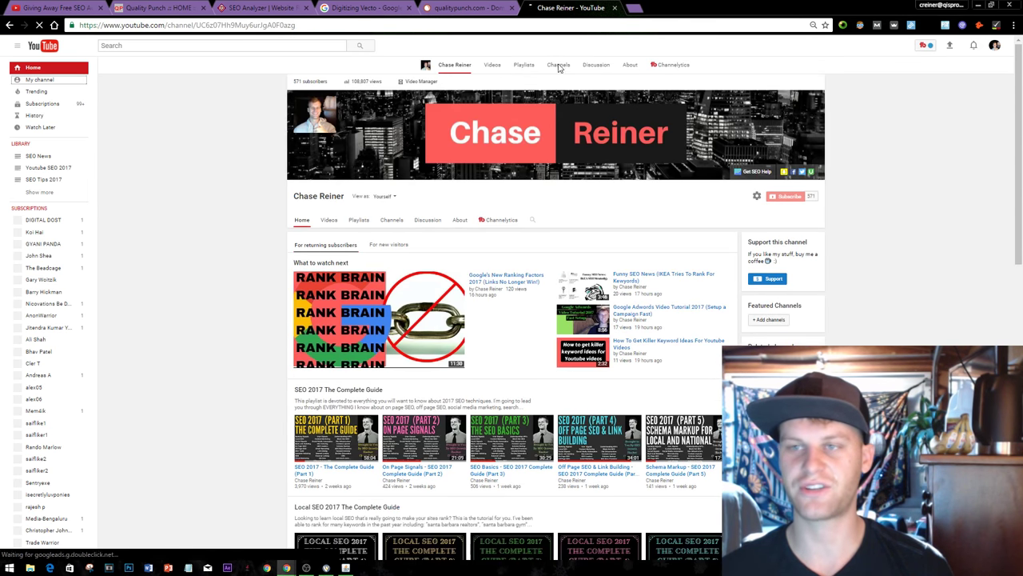
pyautogui.click(409, 67)
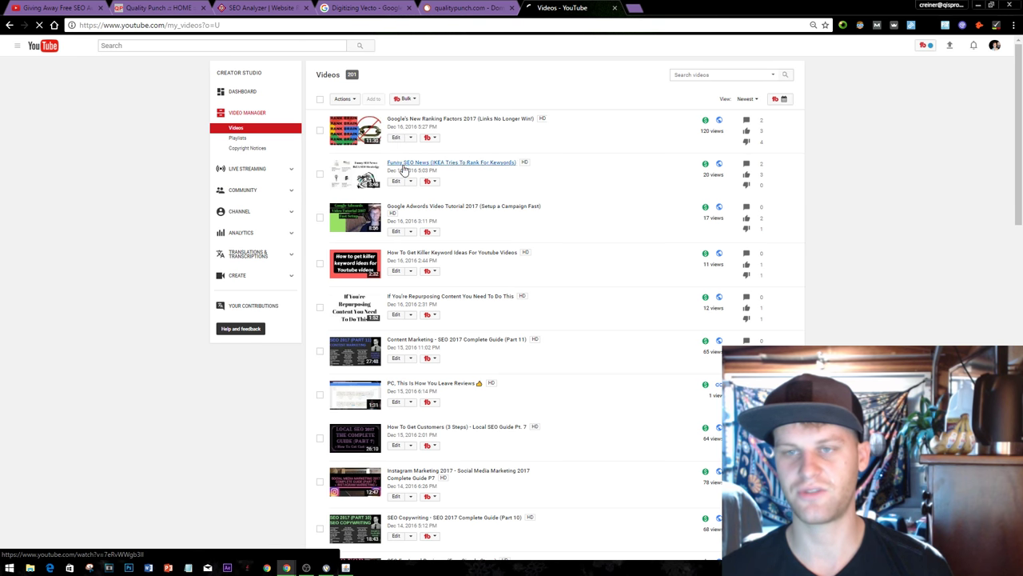
pyautogui.click(395, 137)
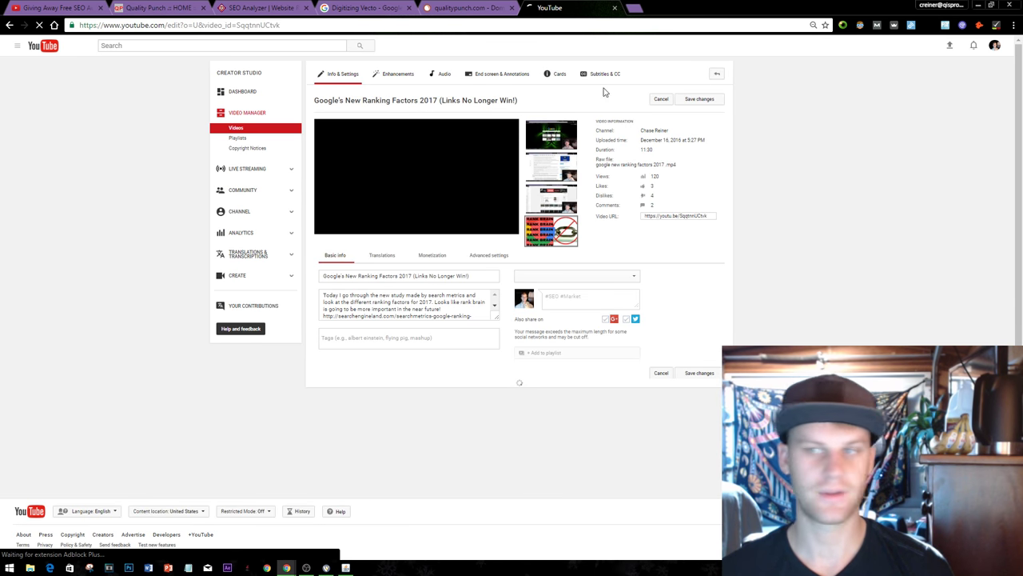
pyautogui.click(605, 73)
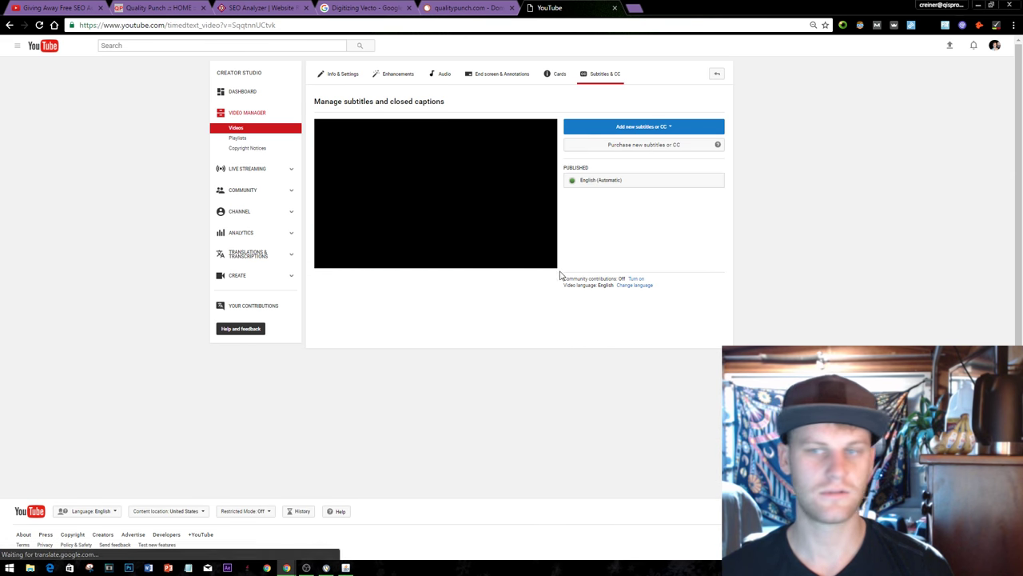
pyautogui.click(613, 191)
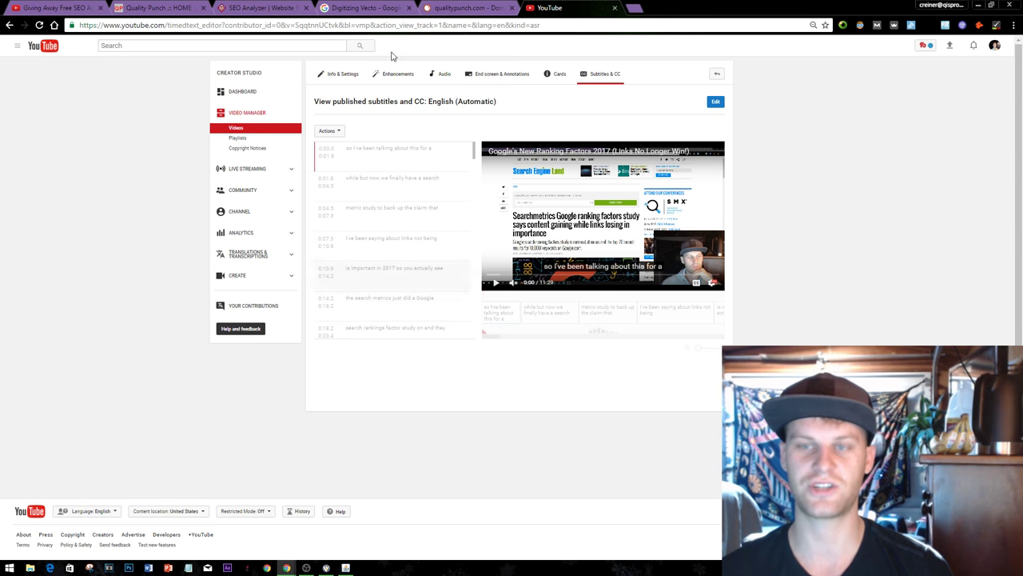
pyautogui.click(632, 6)
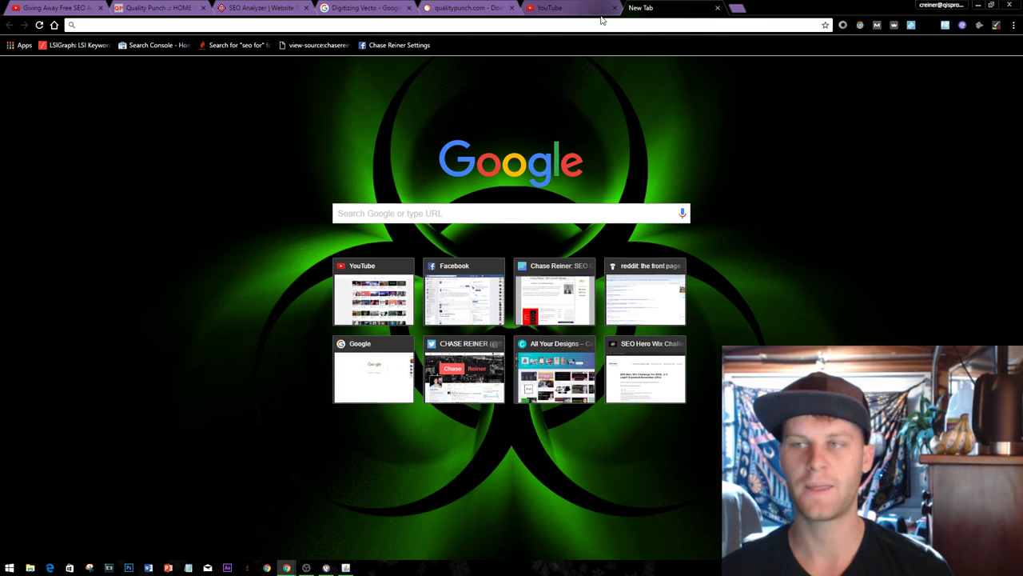
# Search twitch.tb, open the Twitch homepage, close the results tab, and scroll the homepage
pyautogui.write('twitch.tb')
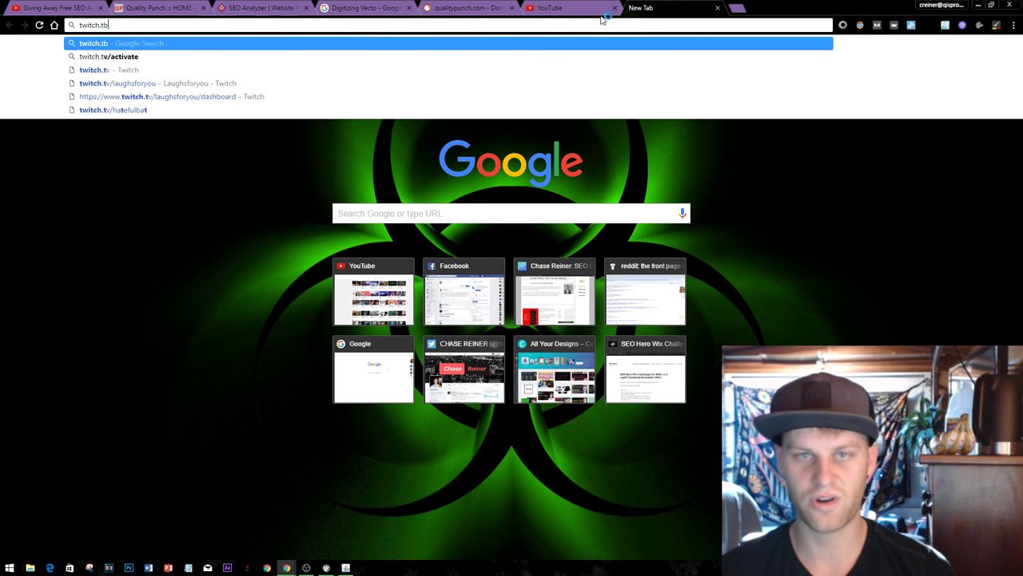
pyautogui.press('Return')
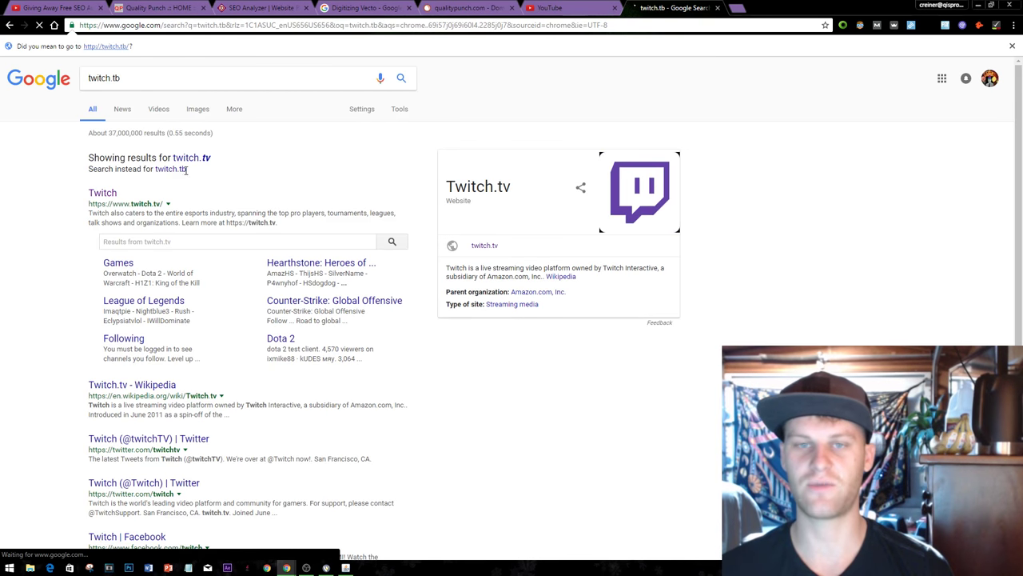
pyautogui.click(120, 194)
pyautogui.click(672, 7)
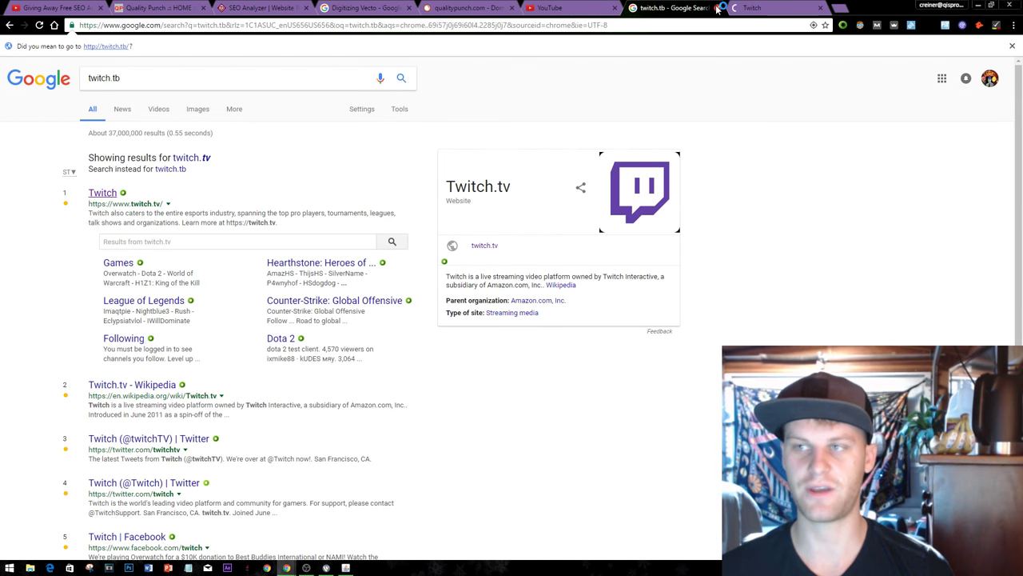
pyautogui.click(717, 7)
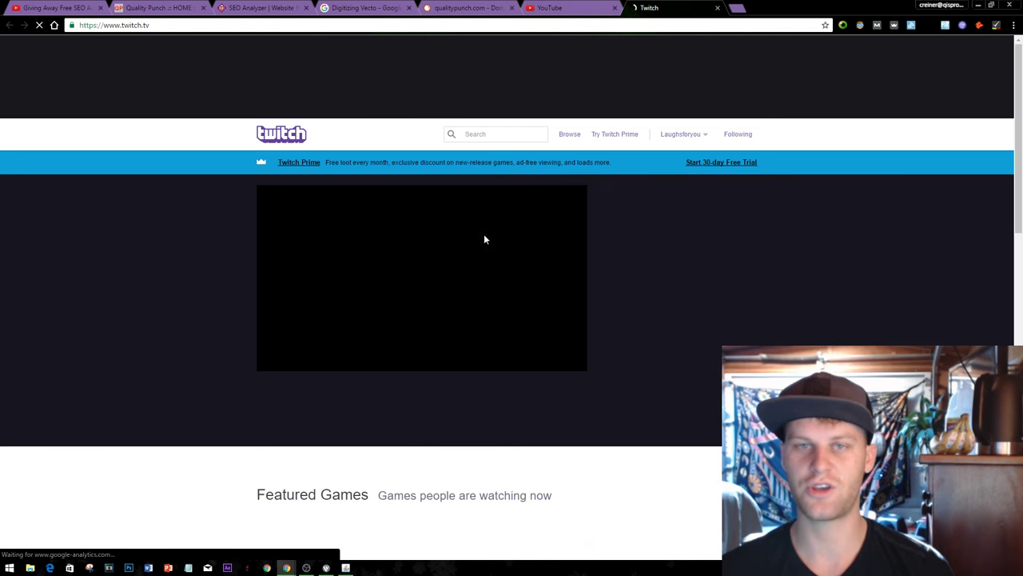
pyautogui.scroll(-3, 530, 281)
pyautogui.scroll(-7, 530, 282)
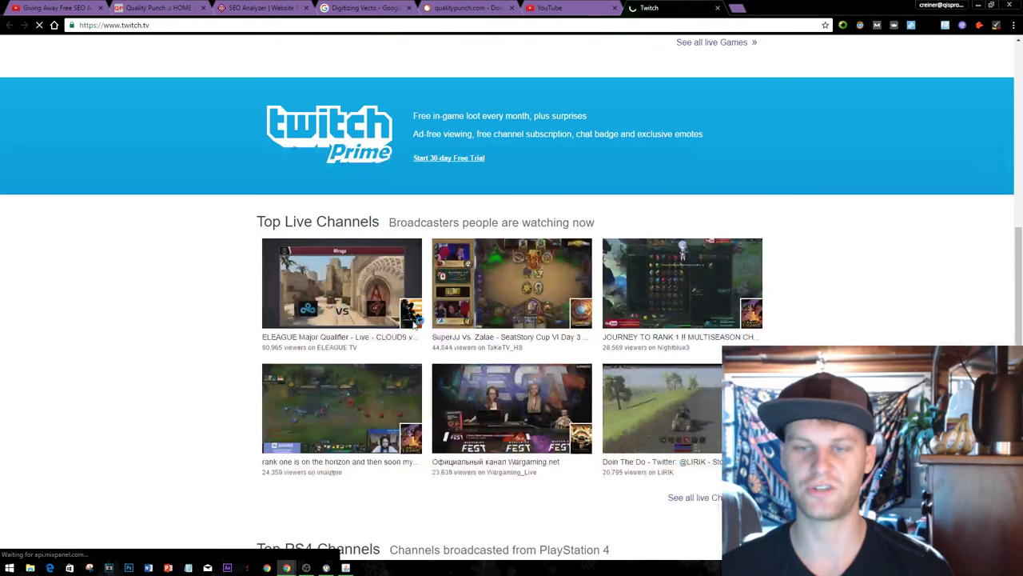
pyautogui.scroll(7, 415, 237)
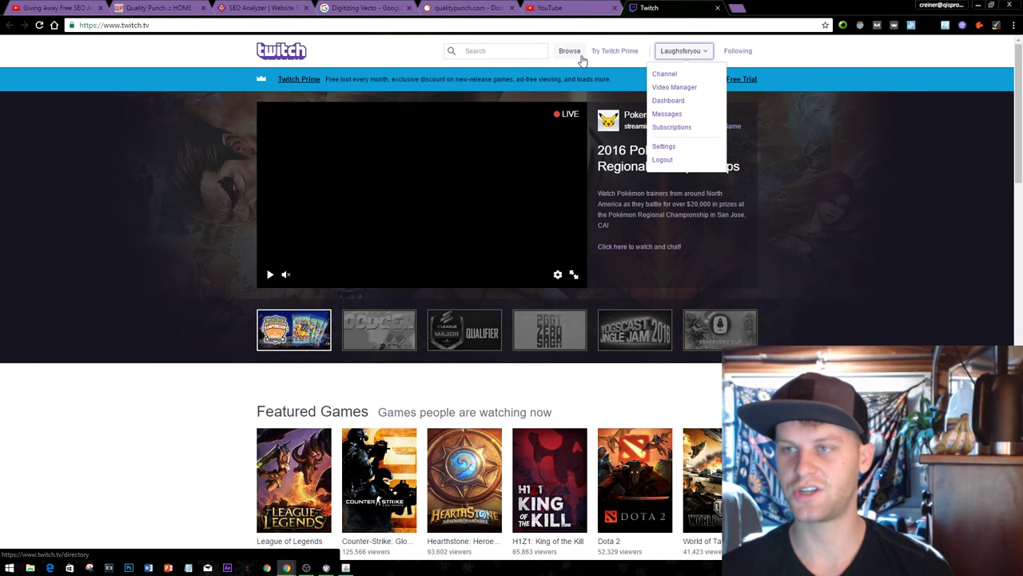
# Open the Twitch Prime offer page, then close it
pyautogui.click(615, 50)
pyautogui.click(571, 8)
pyautogui.click(701, 7)
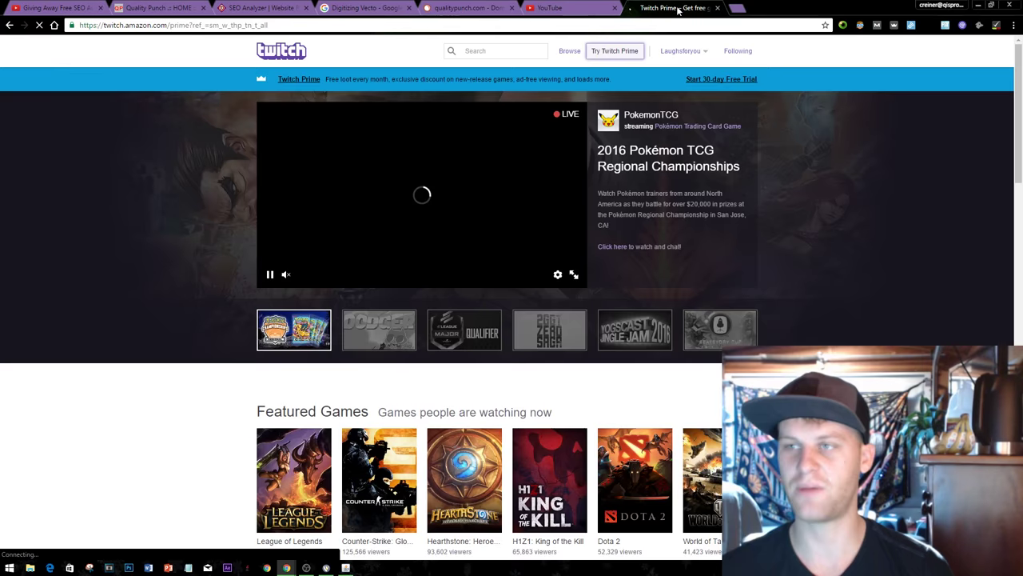
pyautogui.click(718, 8)
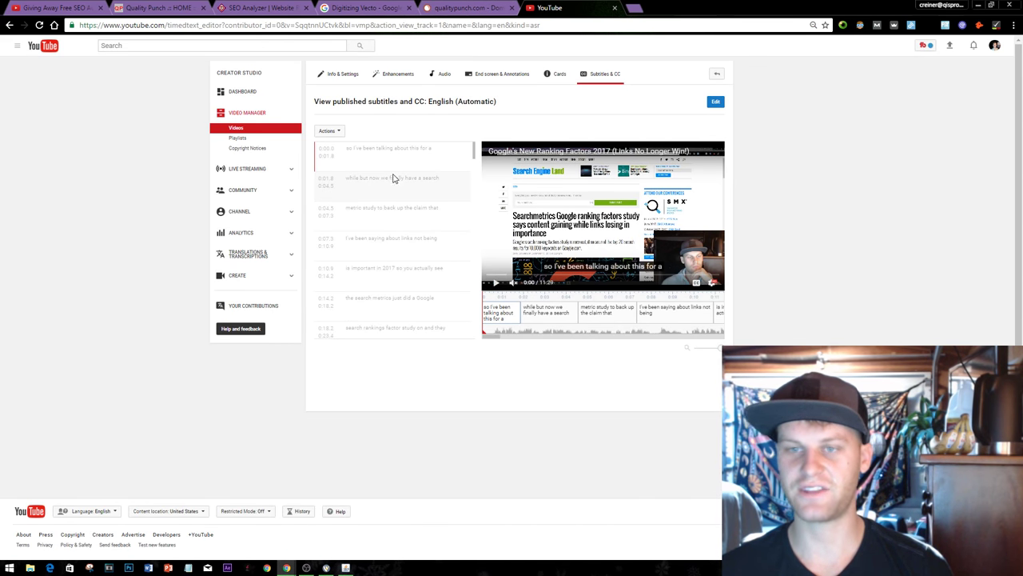
# Check the English captions' Actions list, then read down the timed caption lines to about 1:04
pyautogui.click(332, 133)
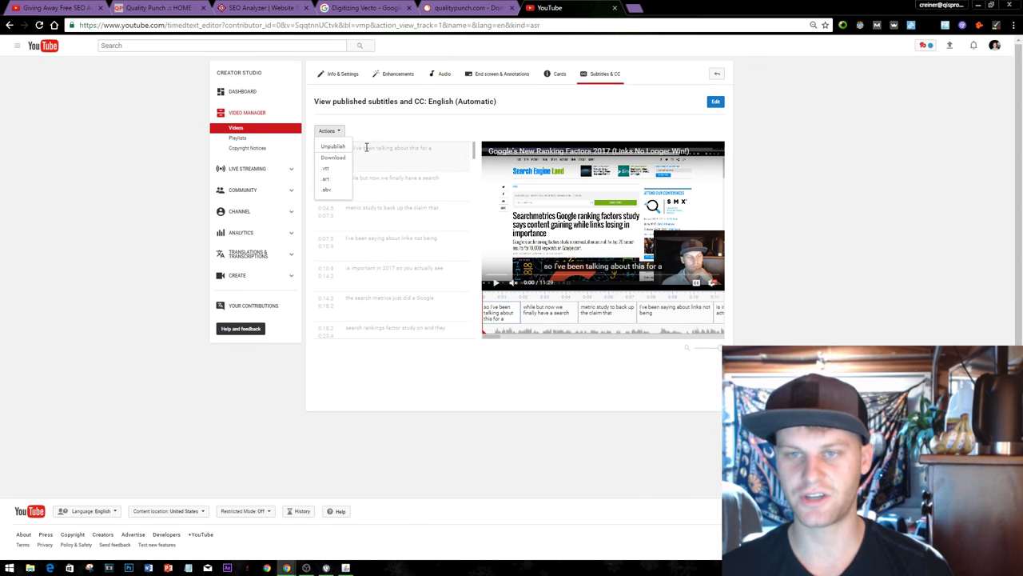
pyautogui.click(574, 115)
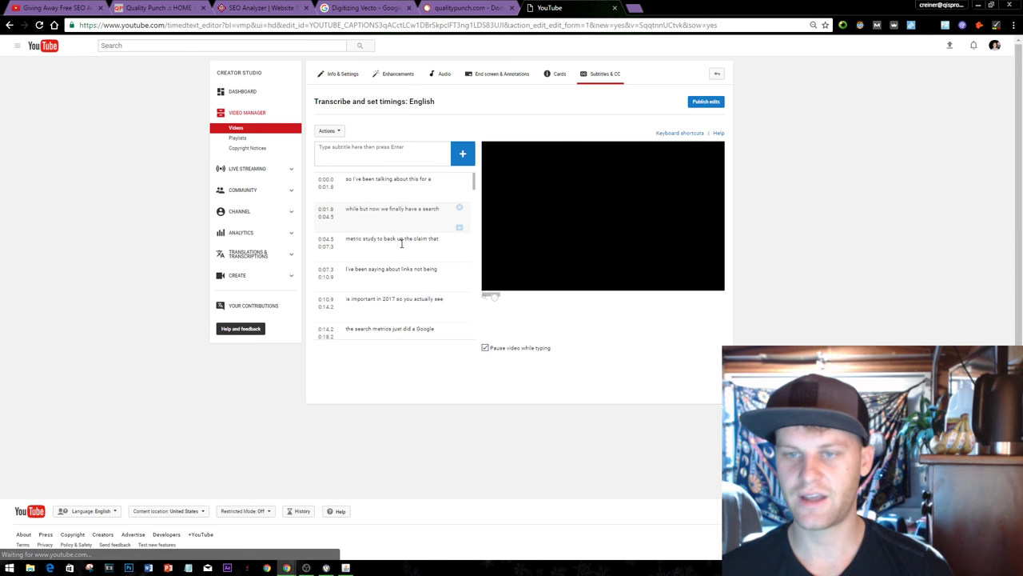
pyautogui.scroll(-3, 412, 240)
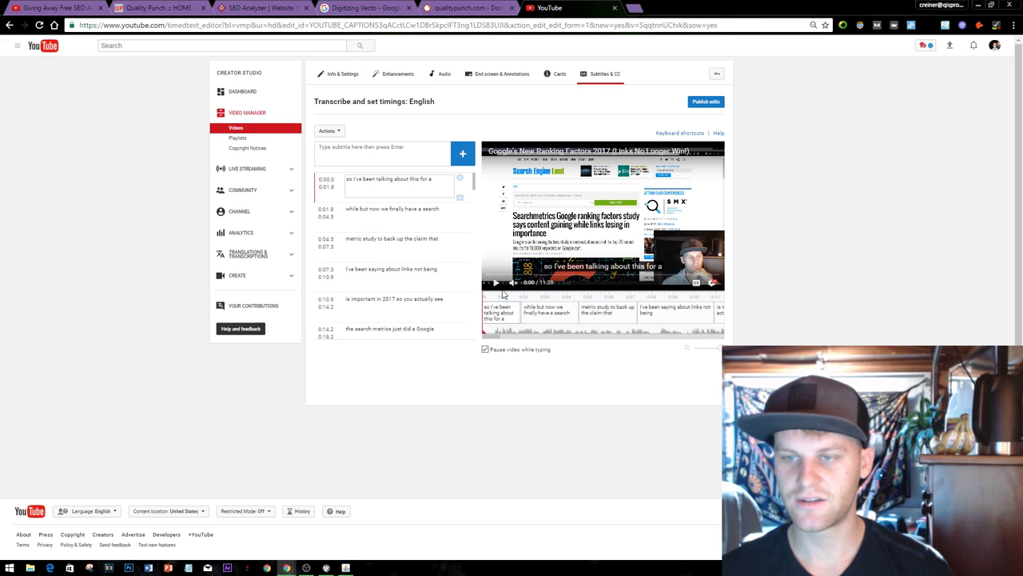
pyautogui.scroll(-3, 407, 279)
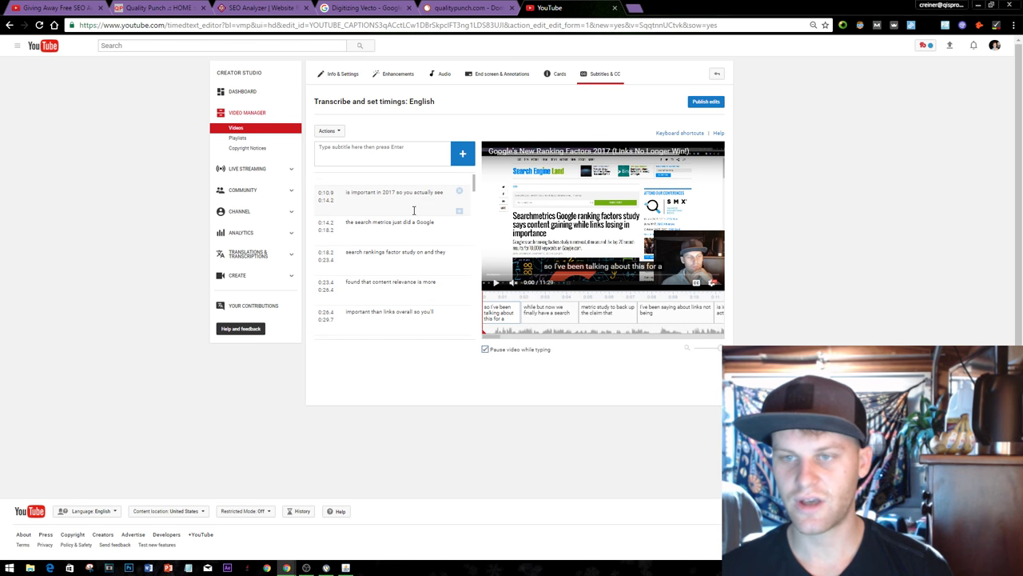
pyautogui.scroll(-5, 415, 256)
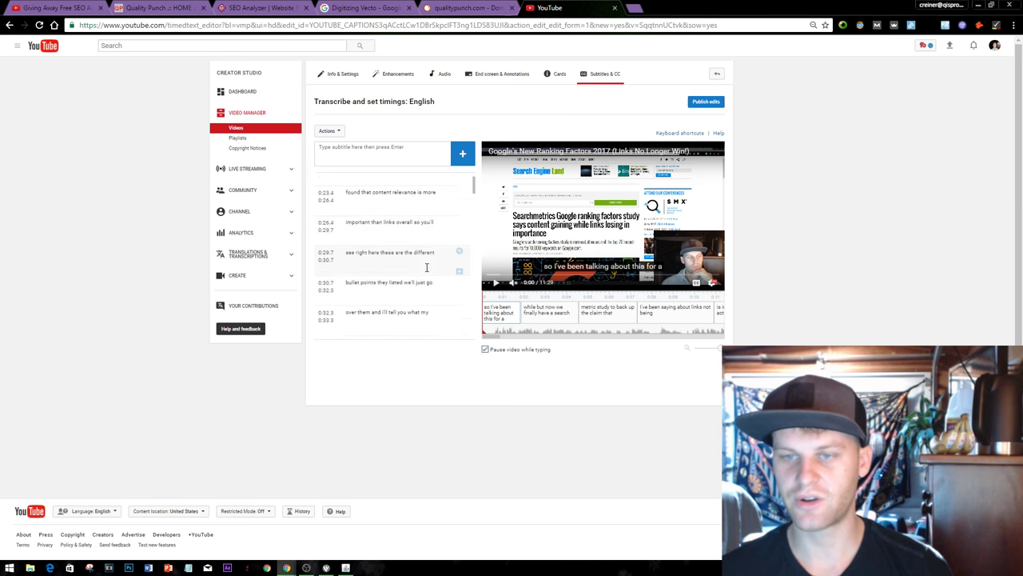
pyautogui.scroll(-8, 416, 271)
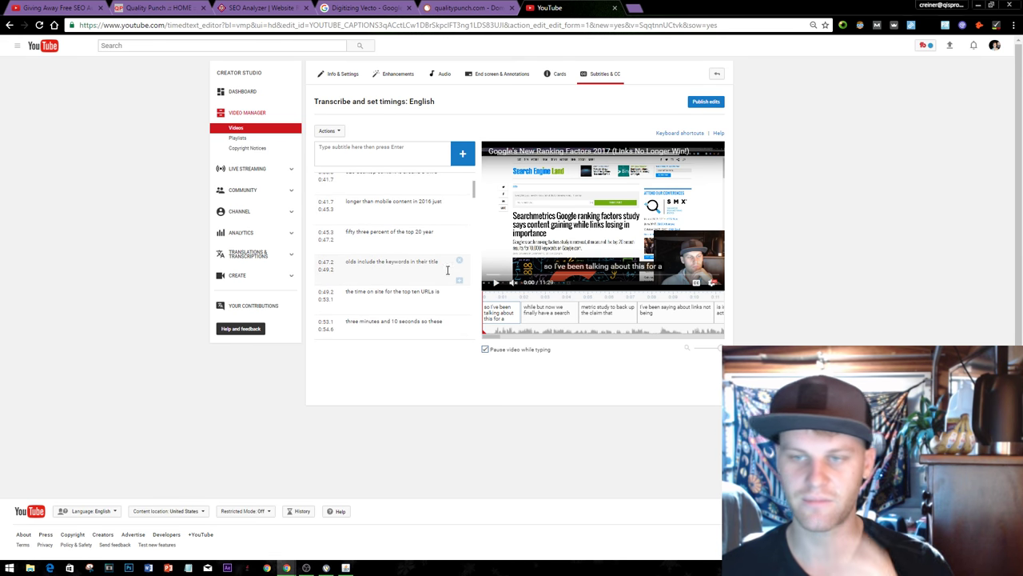
pyautogui.scroll(-5, 432, 269)
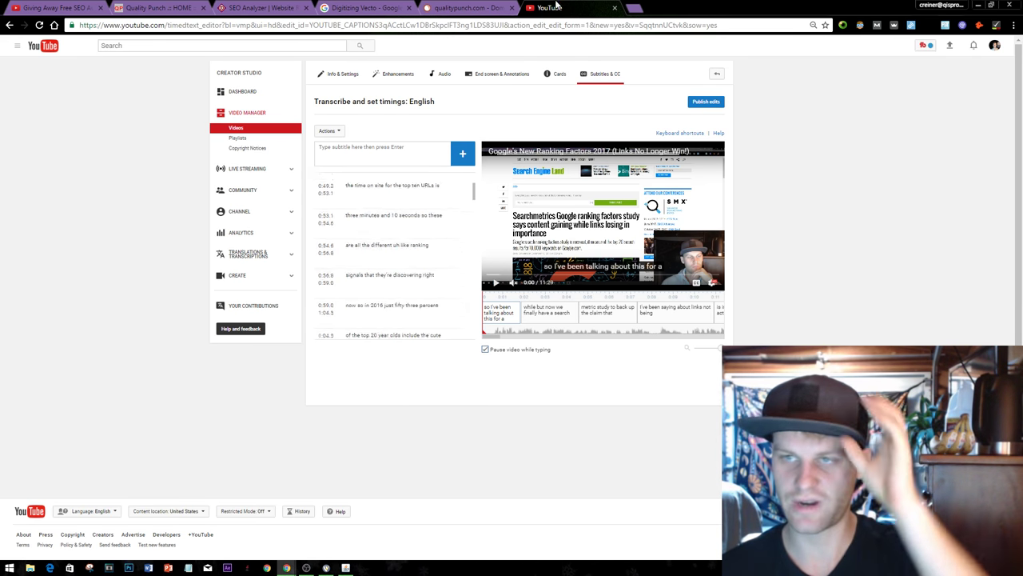
# Return to the Quality Punch homepage tab and reload it
pyautogui.click(491, 7)
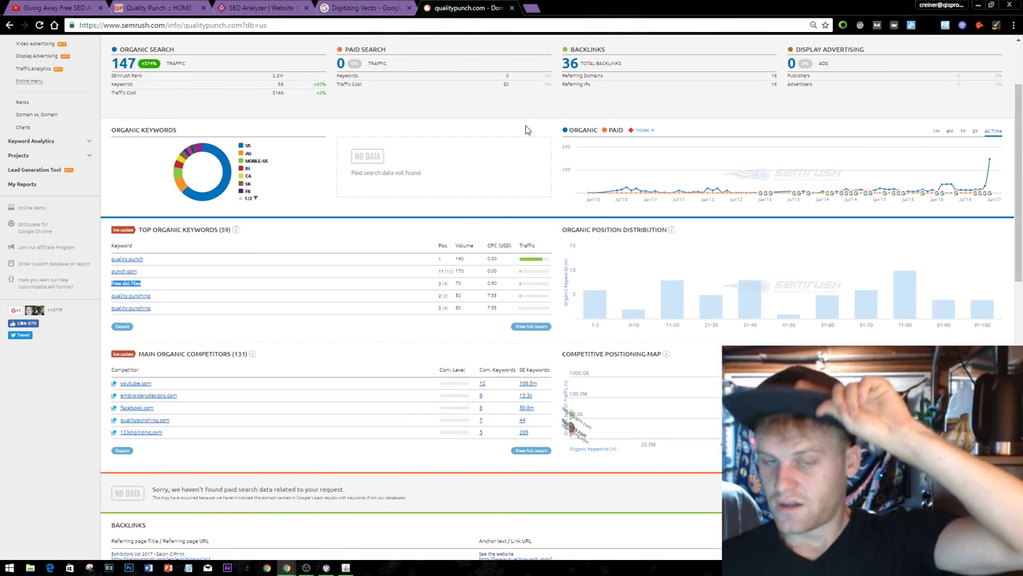
pyautogui.click(364, 7)
pyautogui.click(260, 7)
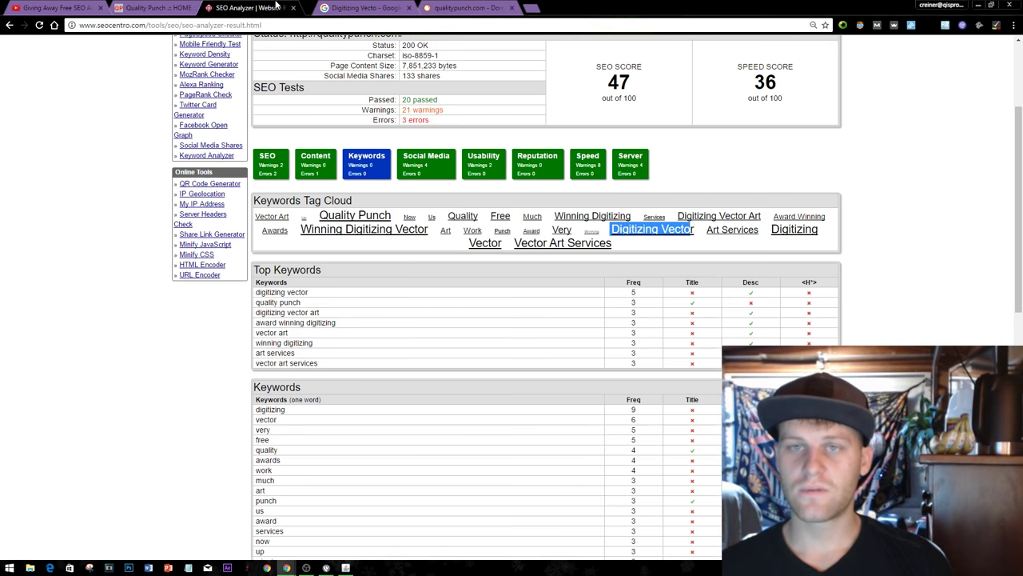
pyautogui.click(158, 7)
pyautogui.click(206, 29)
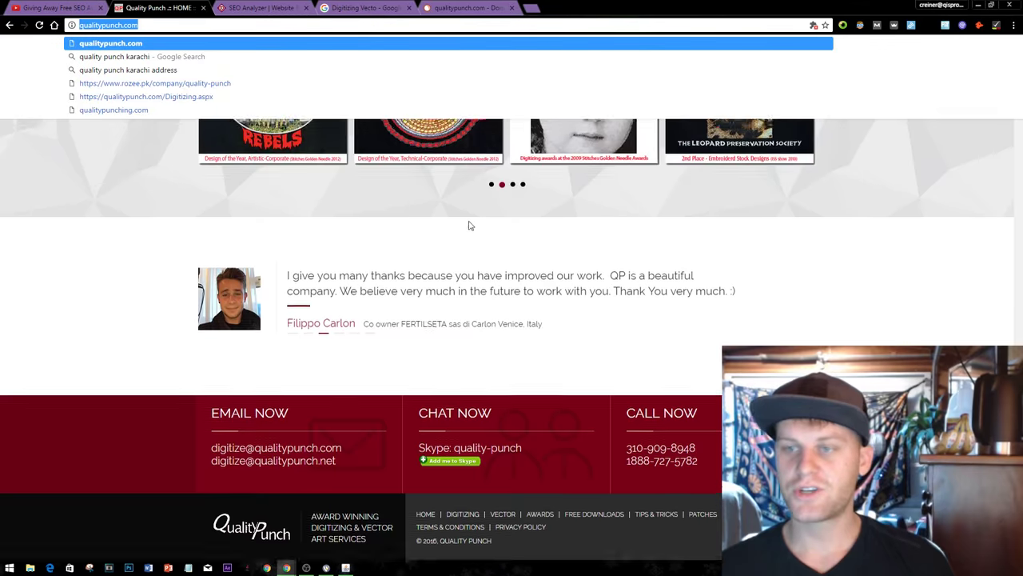
pyautogui.press('Return')
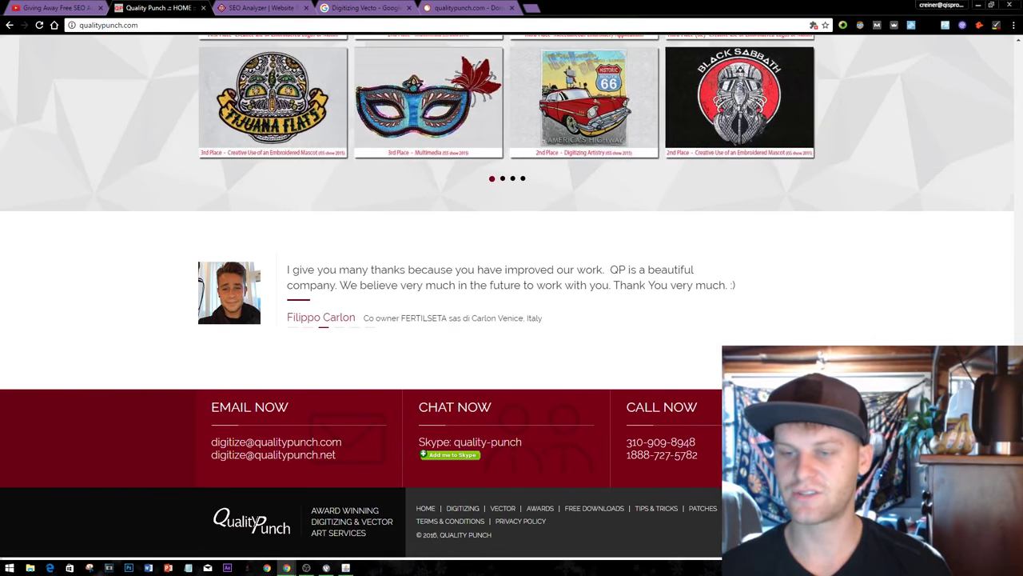
pyautogui.scroll(2, 432, 440)
pyautogui.scroll(15, 435, 430)
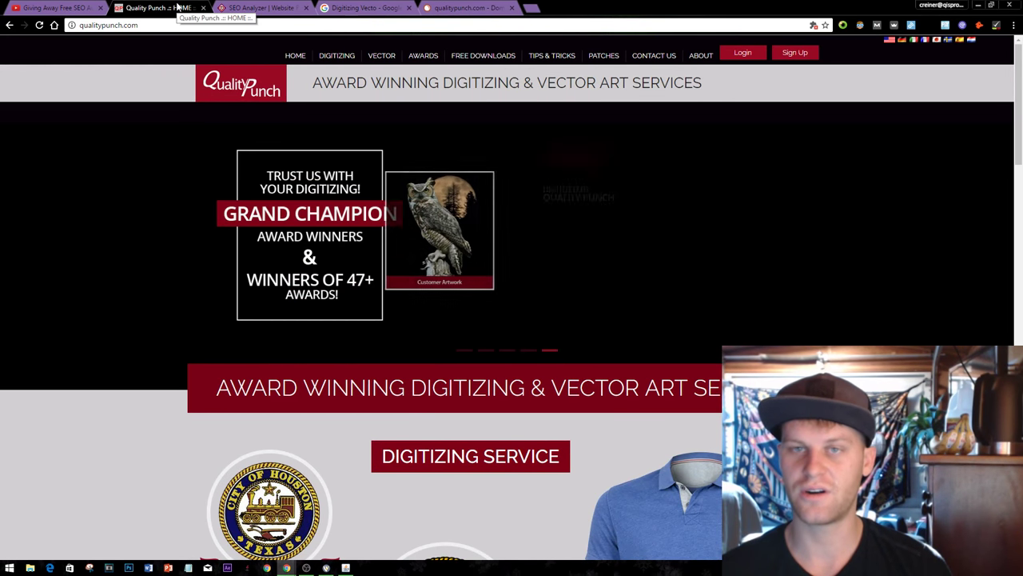
# Visit Digitizing, Awards and Free Downloads, download the Leopard sewout image, then view About Us
pyautogui.click(337, 55)
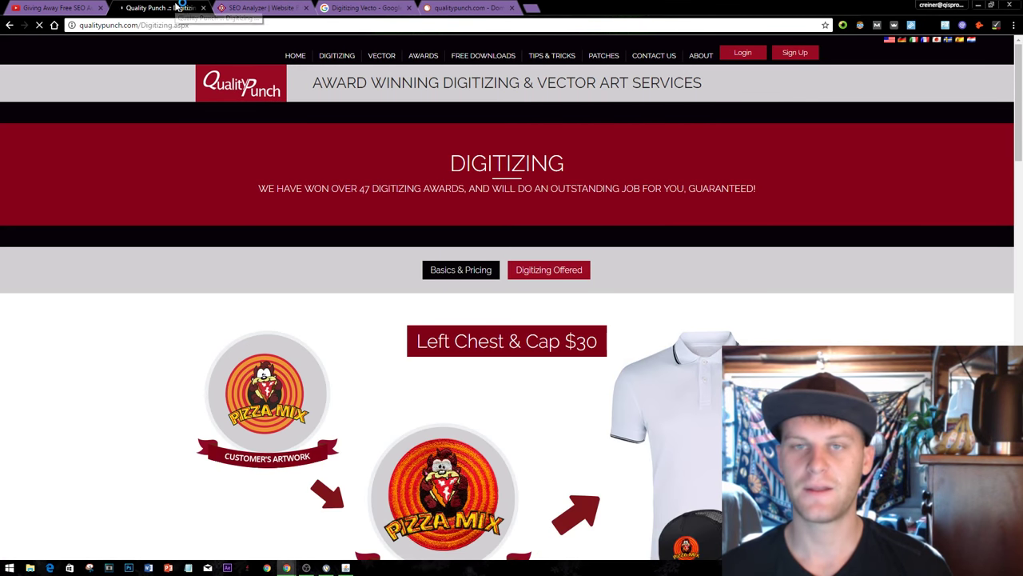
pyautogui.click(423, 55)
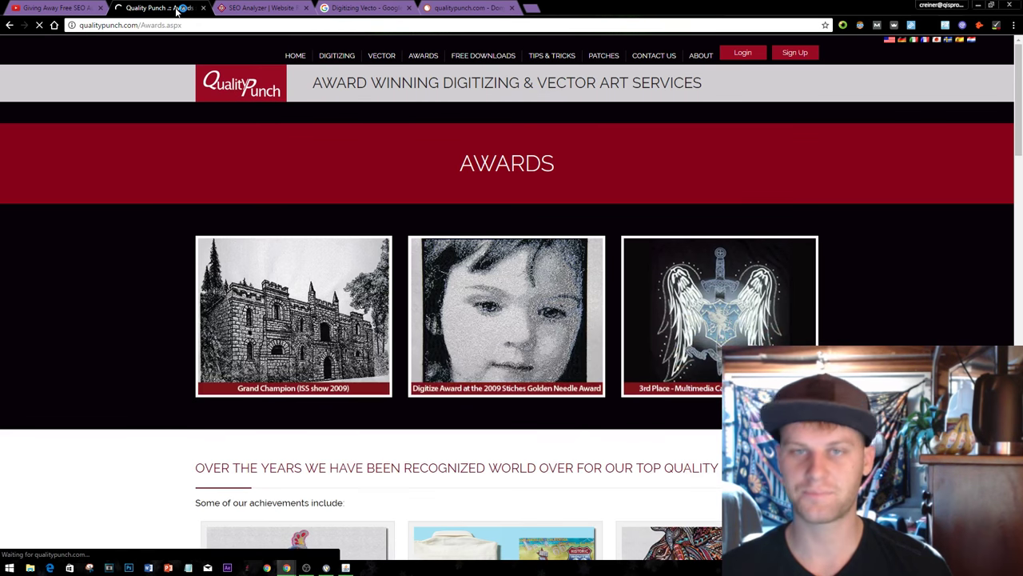
pyautogui.click(496, 58)
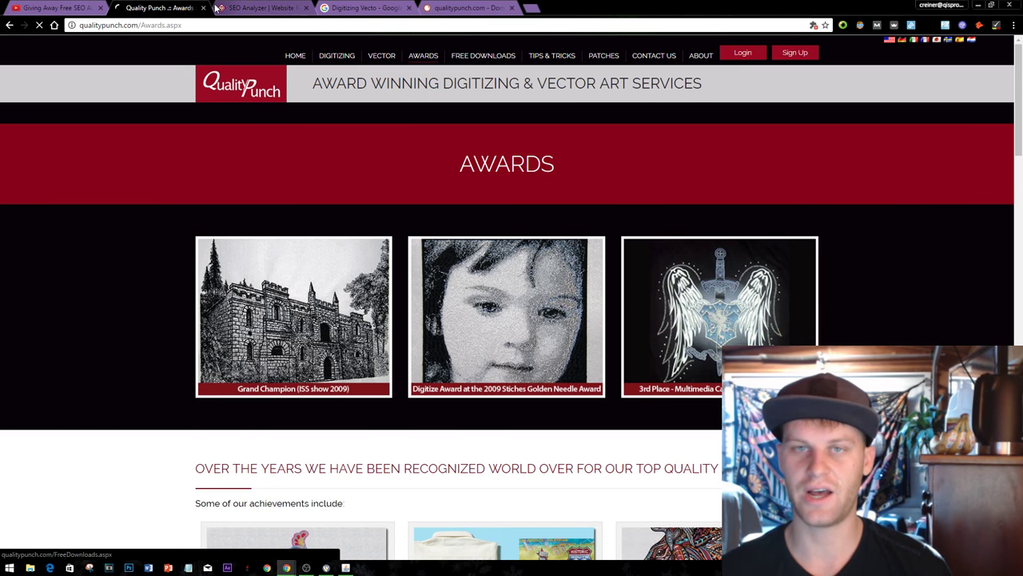
pyautogui.scroll(-15, 509, 113)
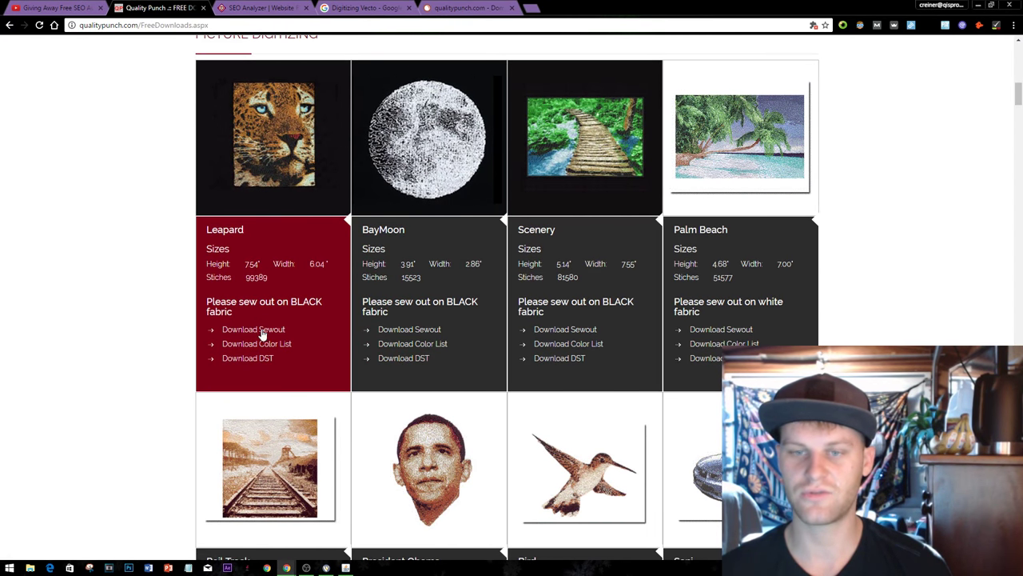
pyautogui.click(257, 329)
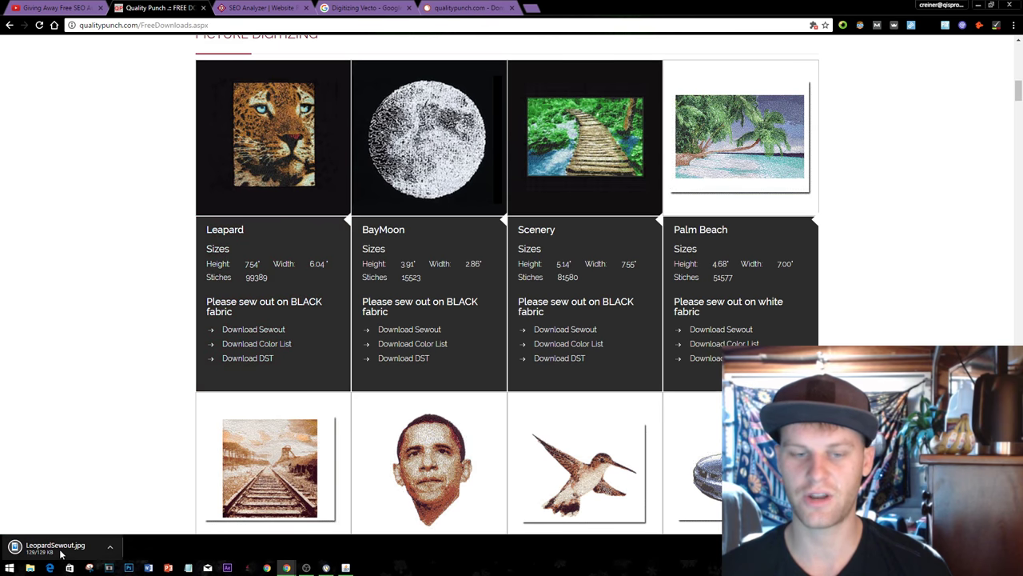
pyautogui.scroll(-3, 182, 388)
pyautogui.scroll(15, 240, 368)
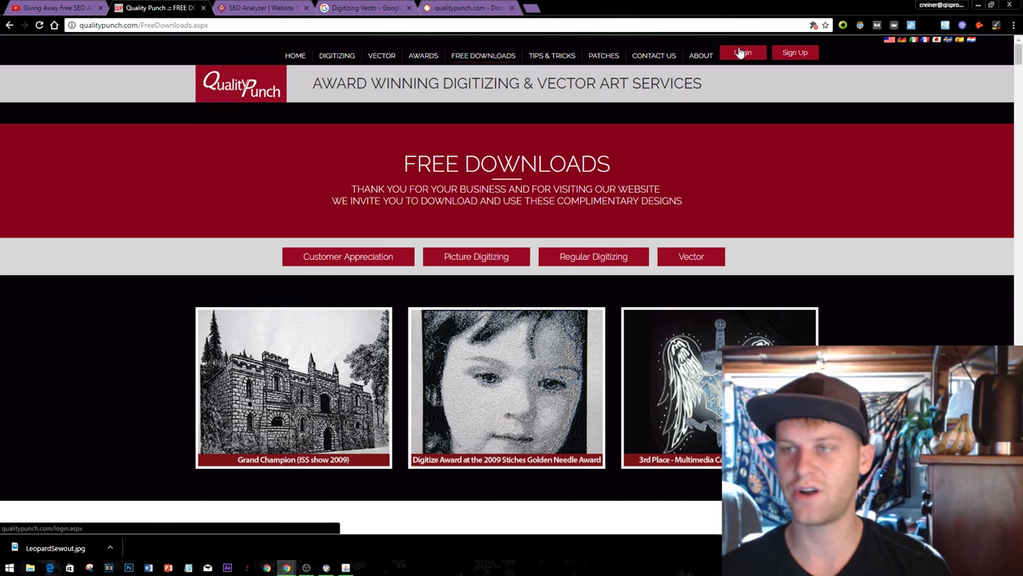
pyautogui.click(699, 55)
pyautogui.scroll(-5, 322, 320)
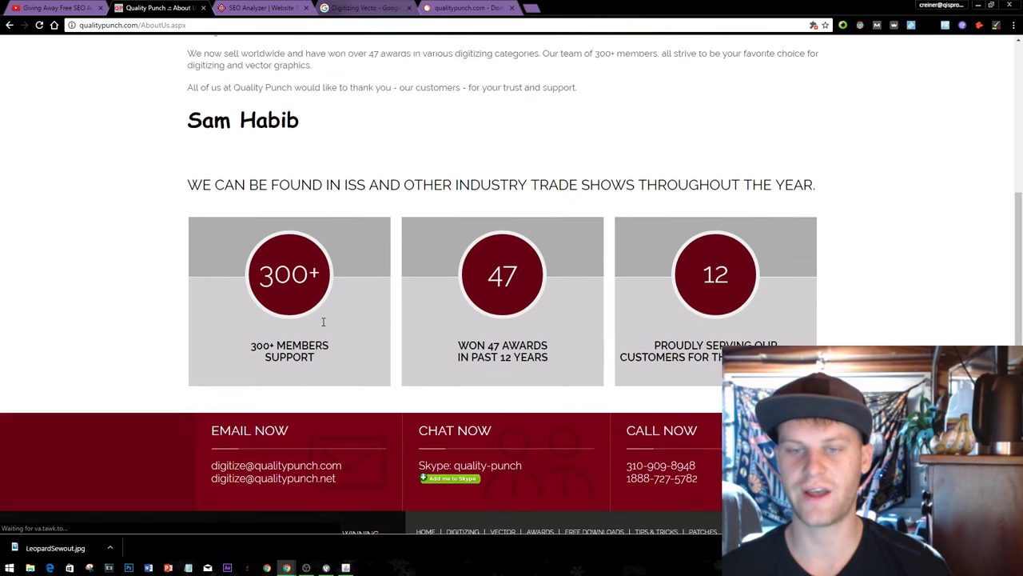
pyautogui.scroll(4, 334, 224)
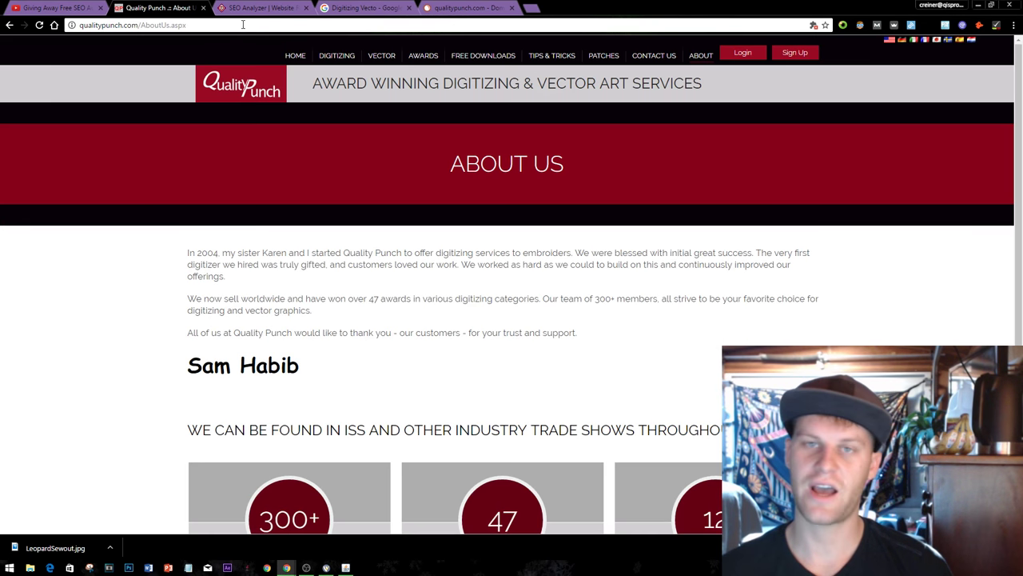
# View the About Us page's HTML source, then close it
pyautogui.click(246, 24)
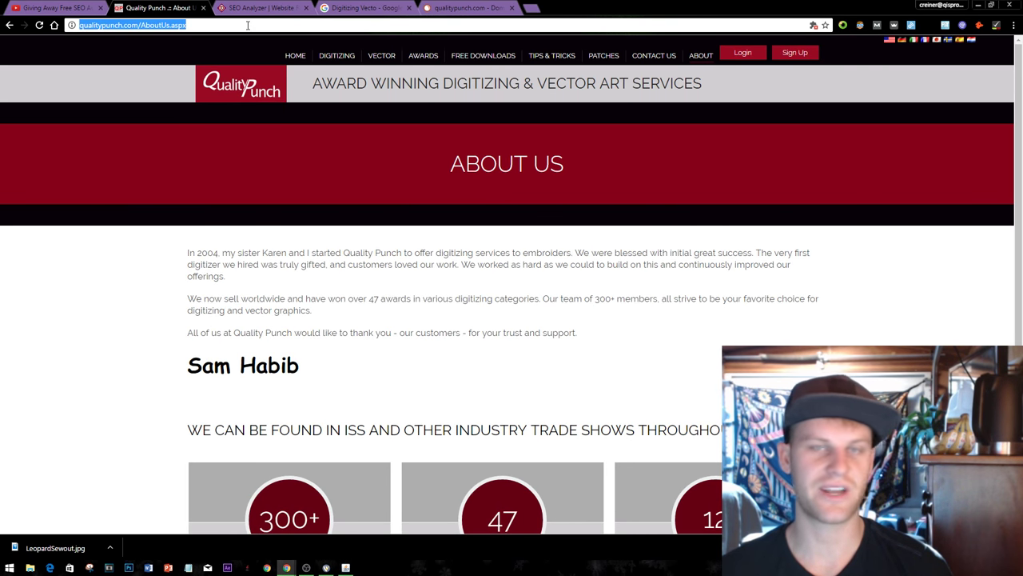
pyautogui.rightClick(513, 323)
pyautogui.press('Escape')
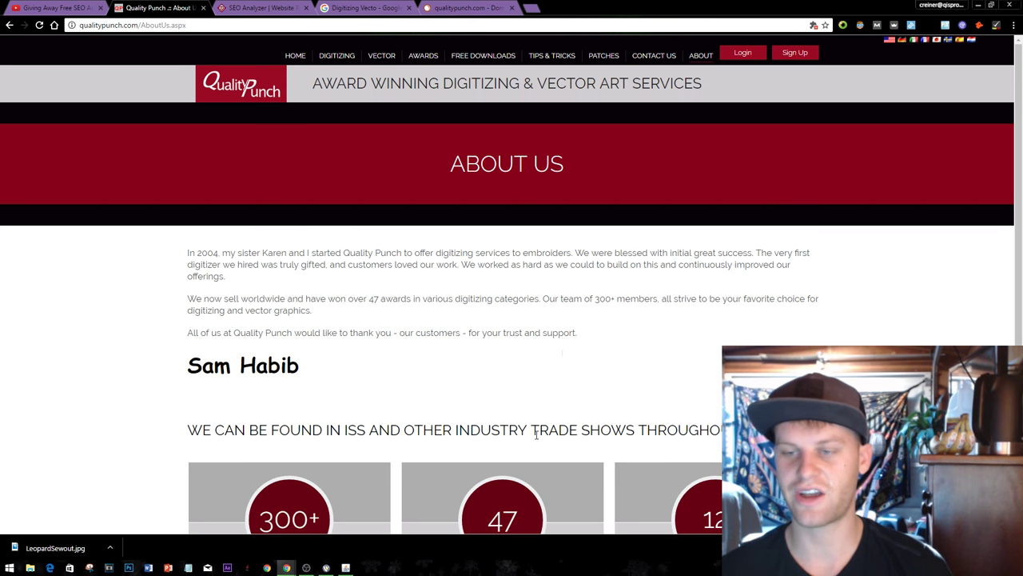
pyautogui.rightClick(553, 316)
pyautogui.click(591, 450)
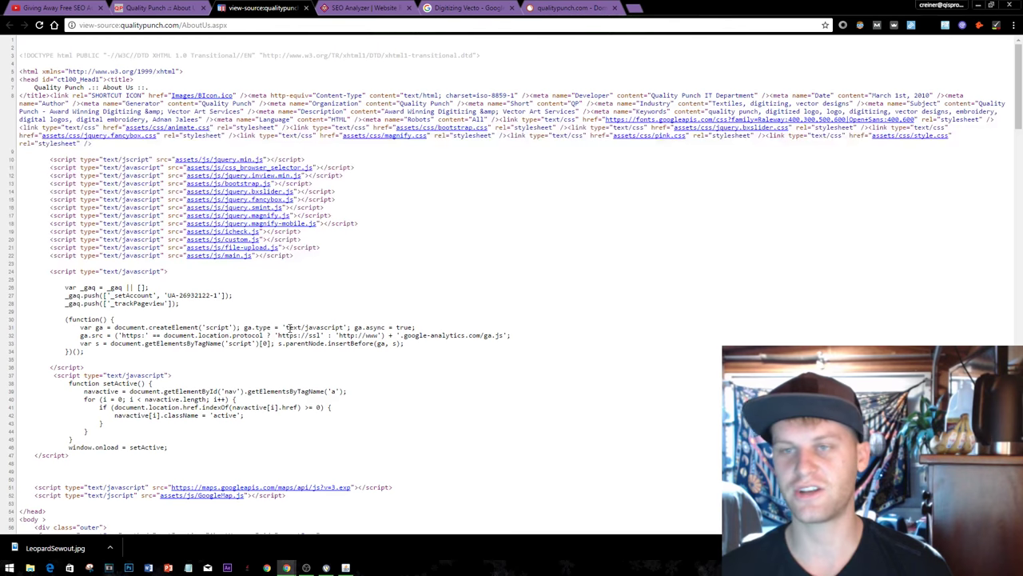
pyautogui.click(306, 8)
# Select the qualitypunch.com/ part of the address, and briefly open a new tab
pyautogui.click(141, 25)
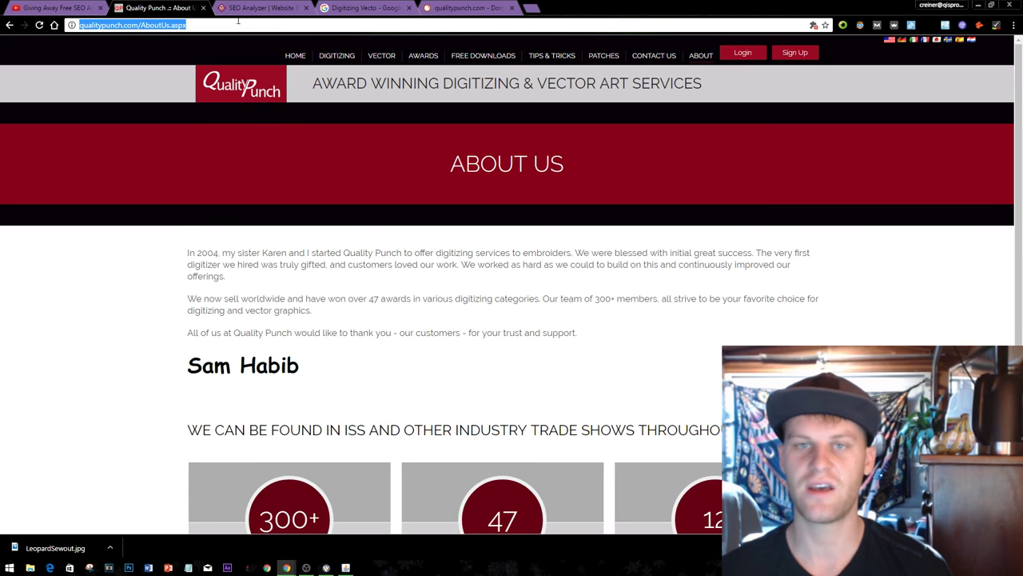
pyautogui.click(141, 25)
pyautogui.moveTo(141, 25); pyautogui.dragTo(79, 25)
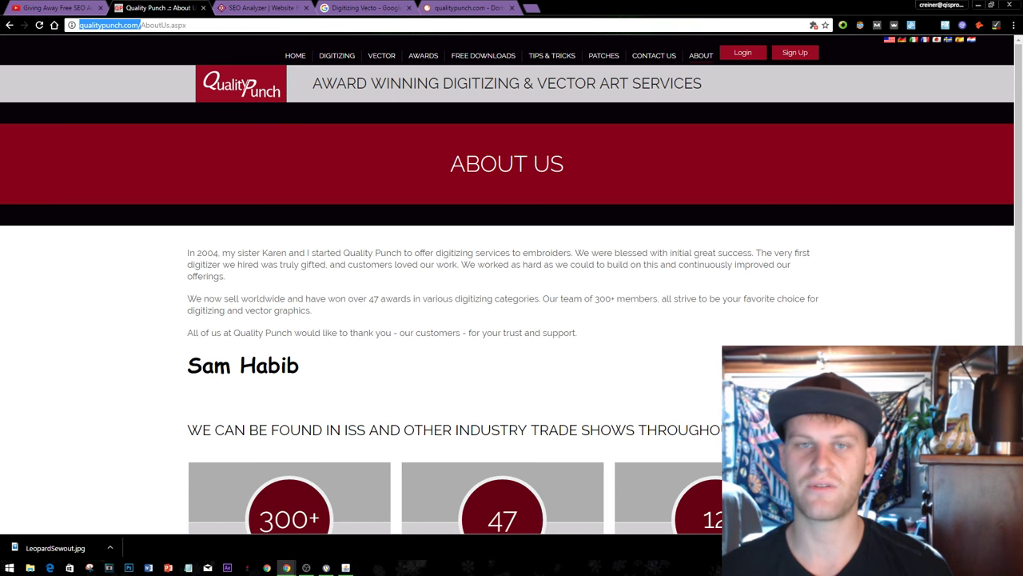
pyautogui.click(532, 8)
pyautogui.write('e')
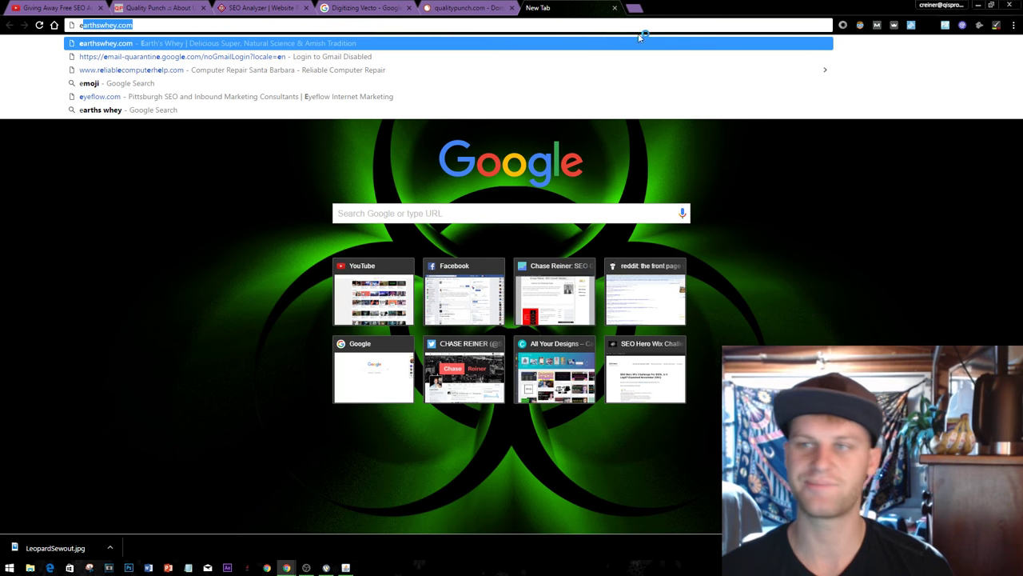
pyautogui.click(614, 8)
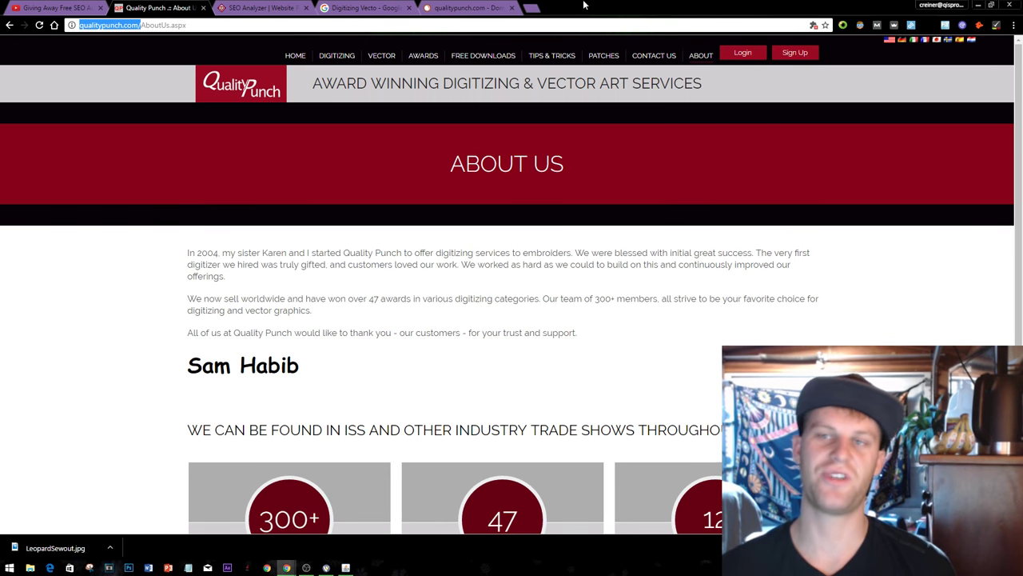
# Close the SEMrush domain overview, Google Digitizing Vector and SEO Analyzer tabs
pyautogui.click(493, 9)
pyautogui.click(511, 8)
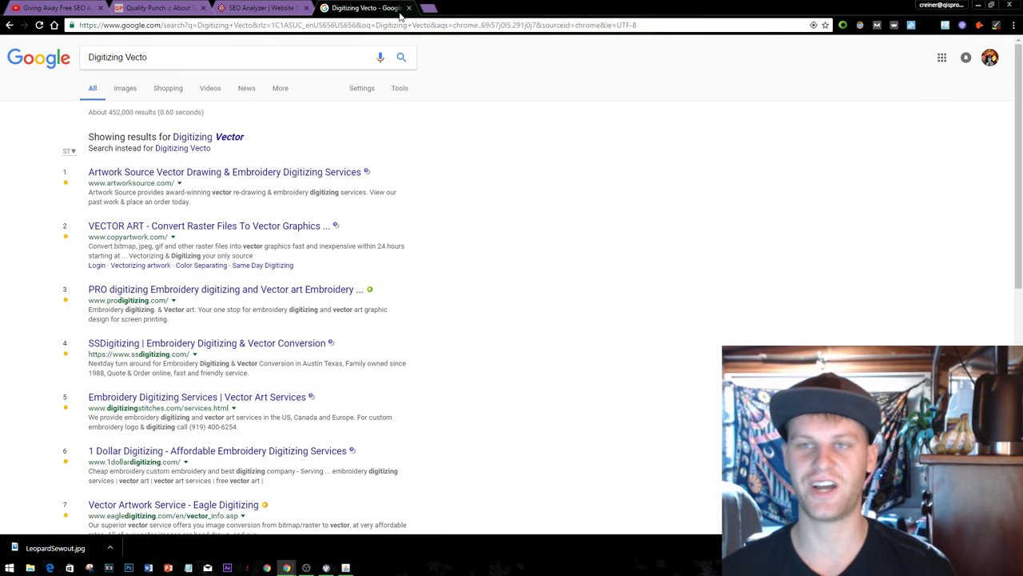
pyautogui.click(408, 8)
pyautogui.click(306, 8)
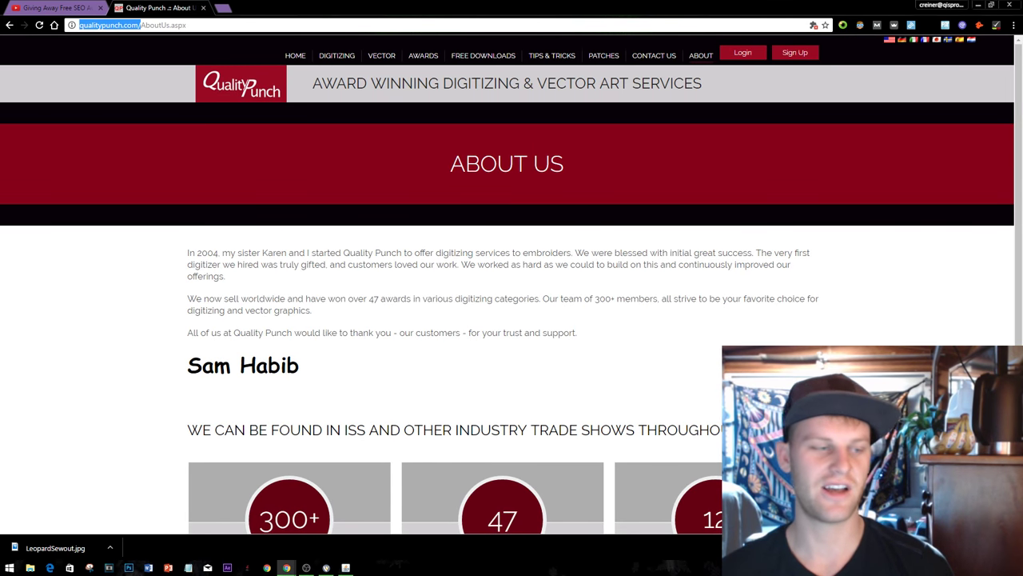
pyautogui.scroll(-4, 548, 253)
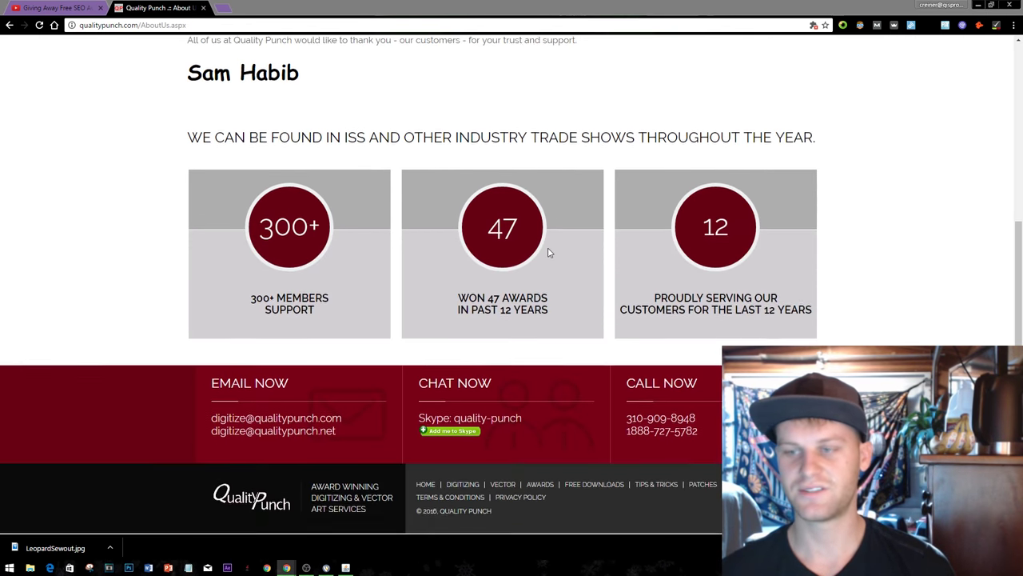
pyautogui.scroll(4, 548, 253)
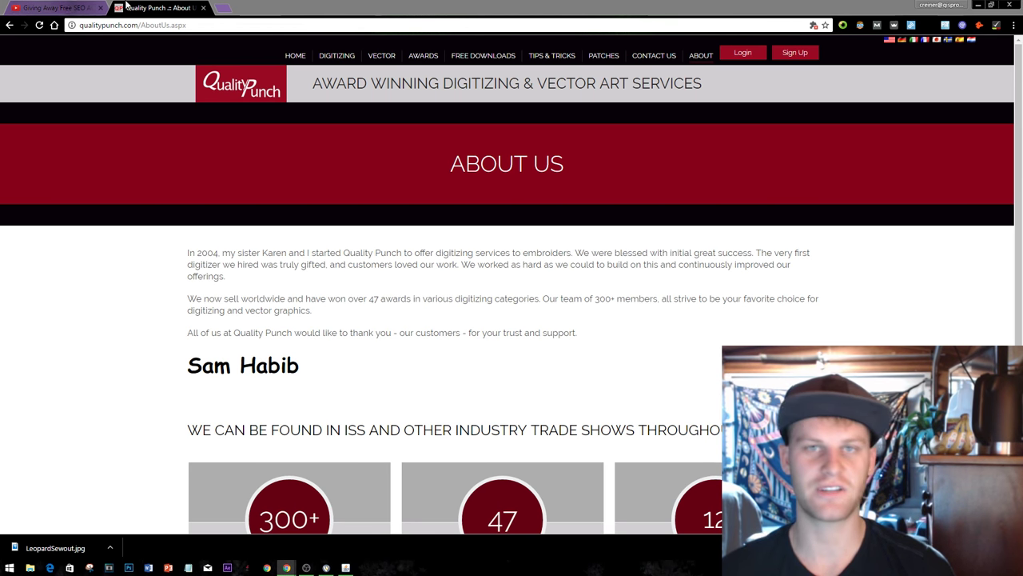
# Switch between the Quality Punch and YouTube tabs, ending on the YouTube live stream
pyautogui.click(56, 7)
pyautogui.click(158, 7)
pyautogui.click(56, 7)
pyautogui.click(164, 8)
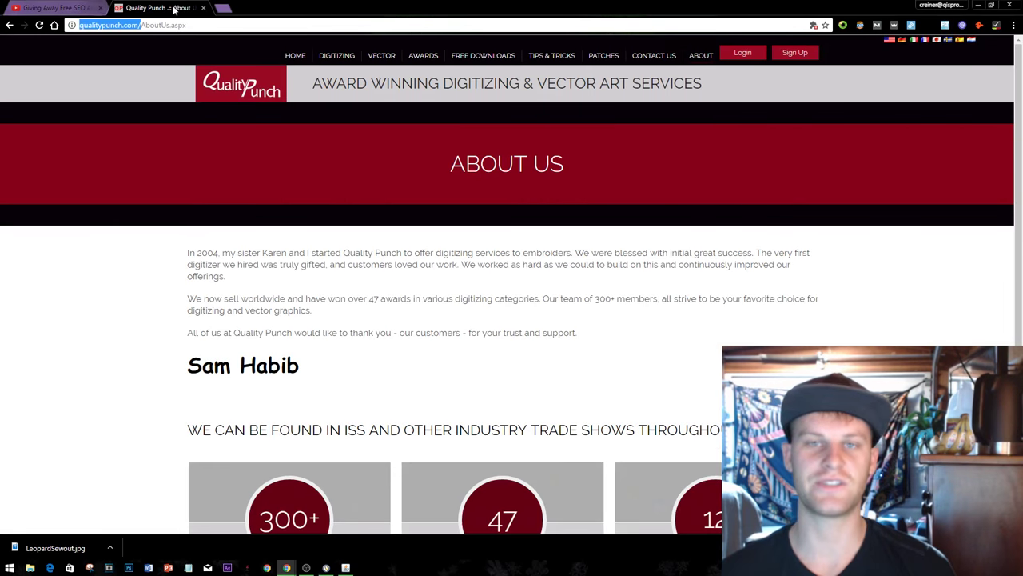
pyautogui.click(88, 8)
pyautogui.scroll(2, 388, 247)
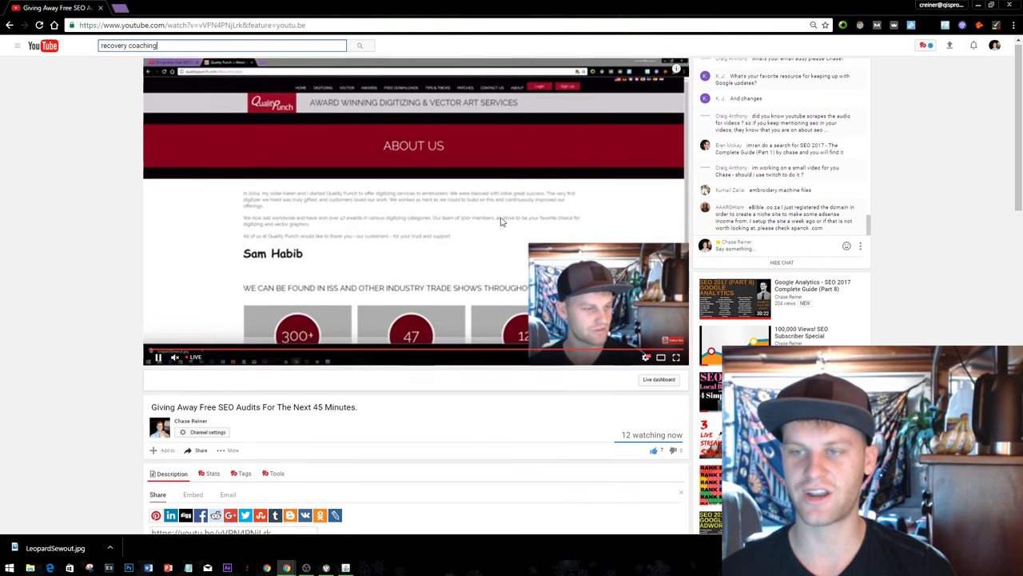
pyautogui.click(389, 247)
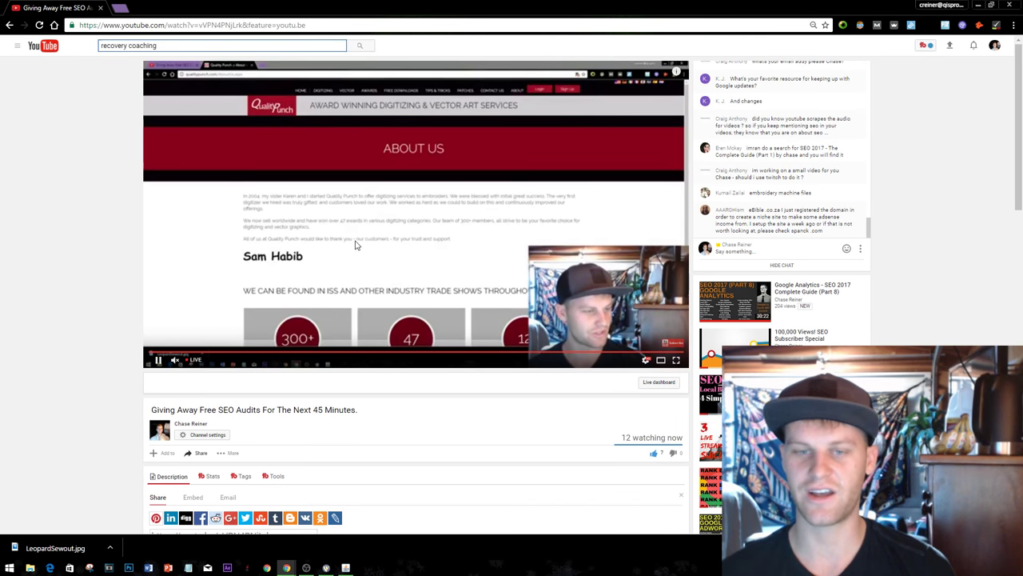
pyautogui.click(429, 203)
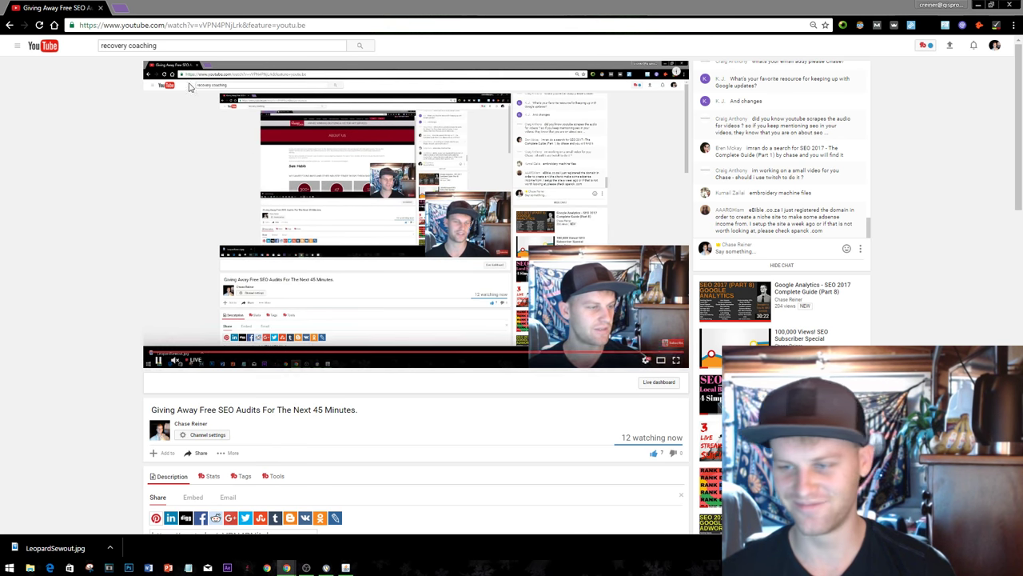
pyautogui.click(120, 8)
# Load spanck.com after removing the stray space, and select its web address
pyautogui.write('spanck.com')
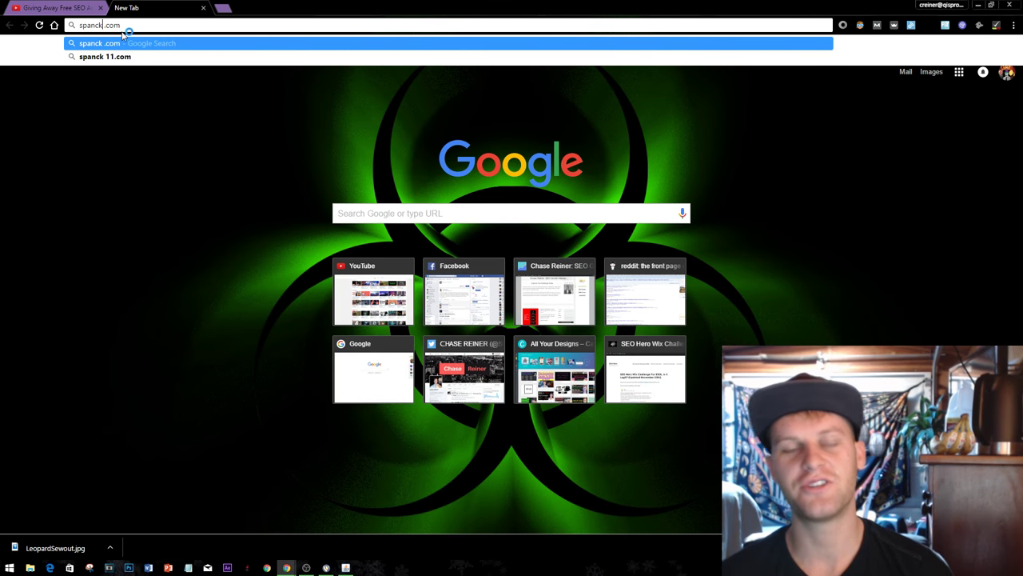
pyautogui.press('BackSpace')
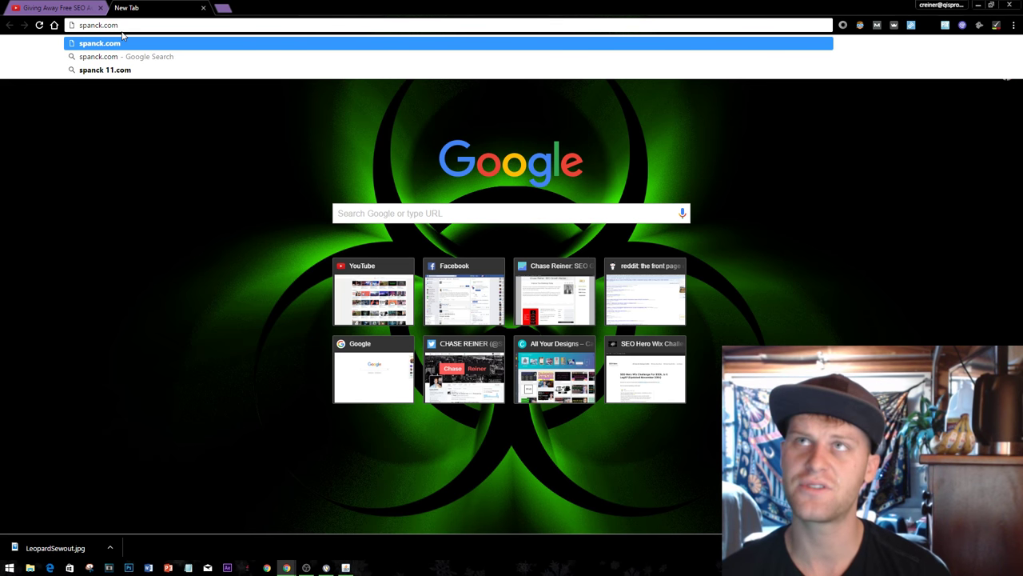
pyautogui.press('Return')
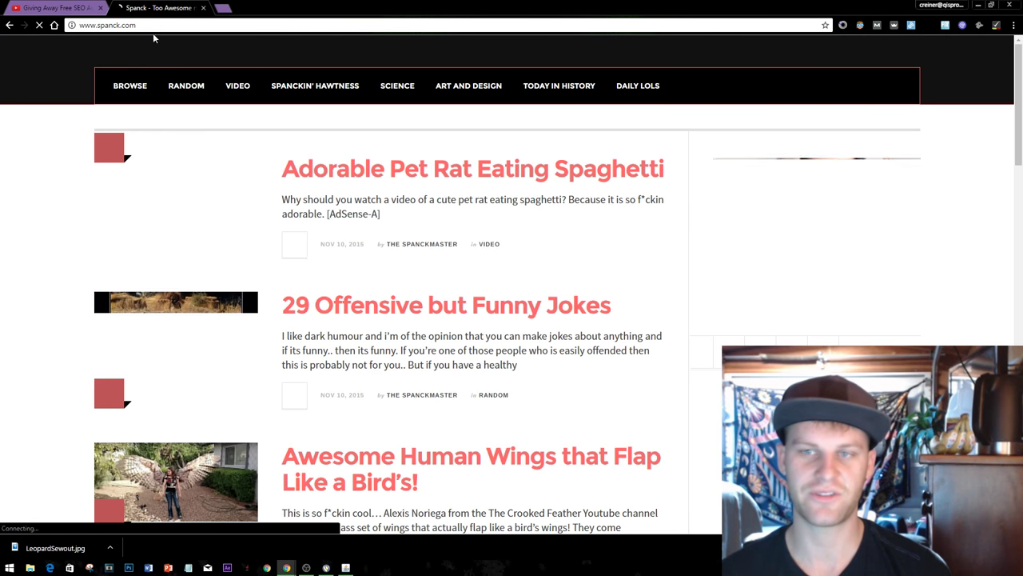
pyautogui.click(153, 30)
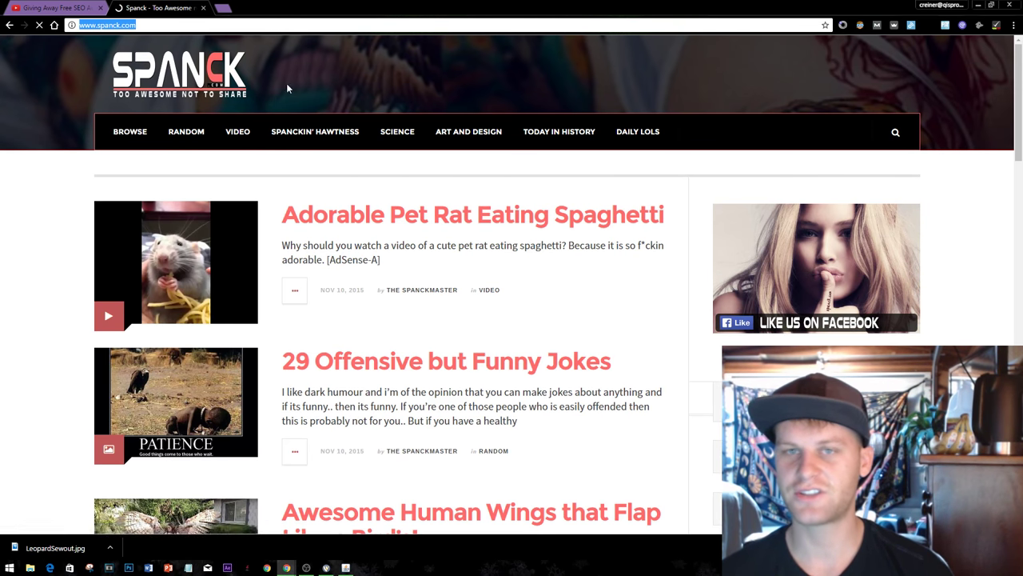
# Inspect the Spanck logo's HTML element, then close the developer tools
pyautogui.rightClick(207, 68)
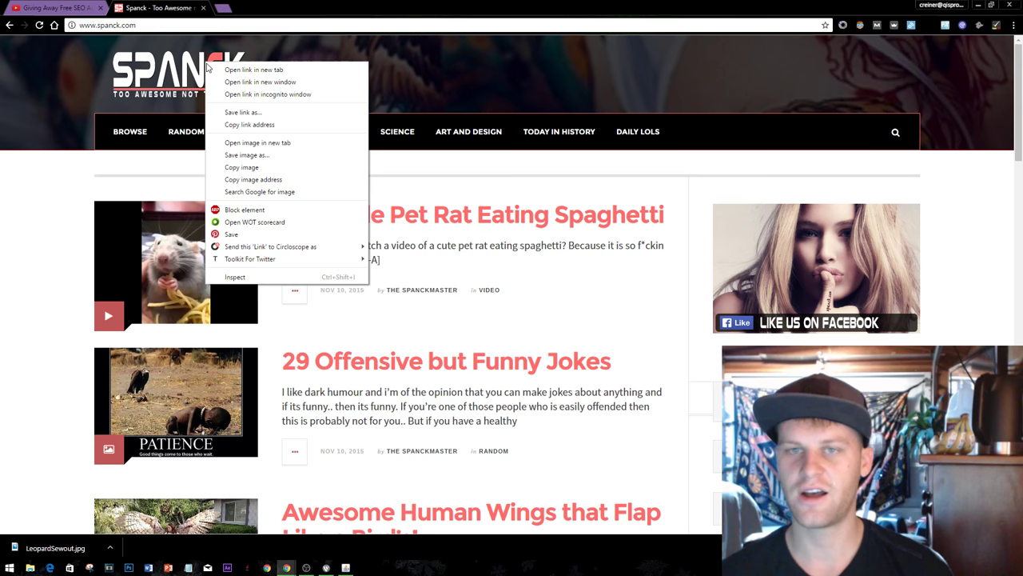
pyautogui.click(235, 277)
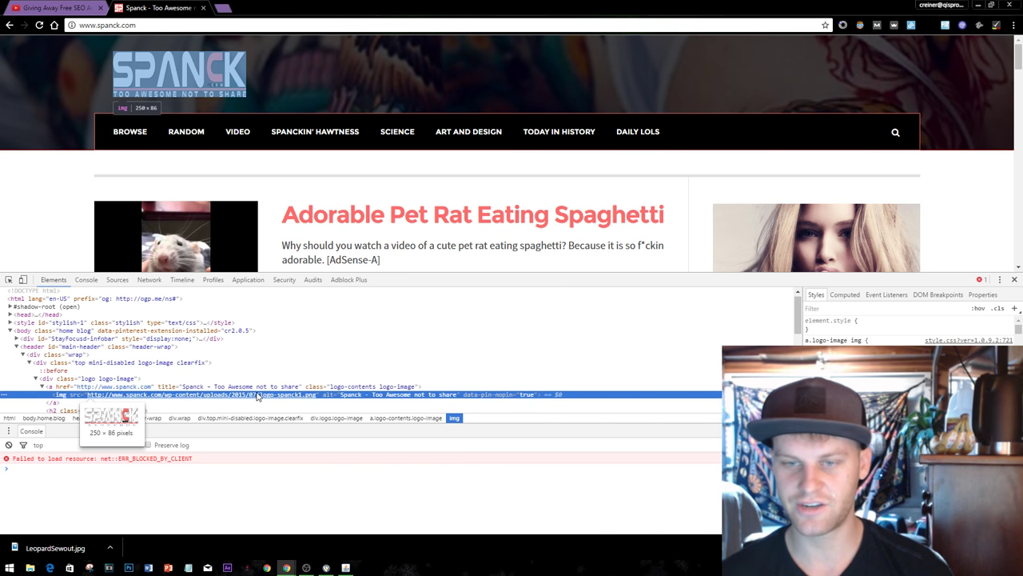
pyautogui.click(1014, 280)
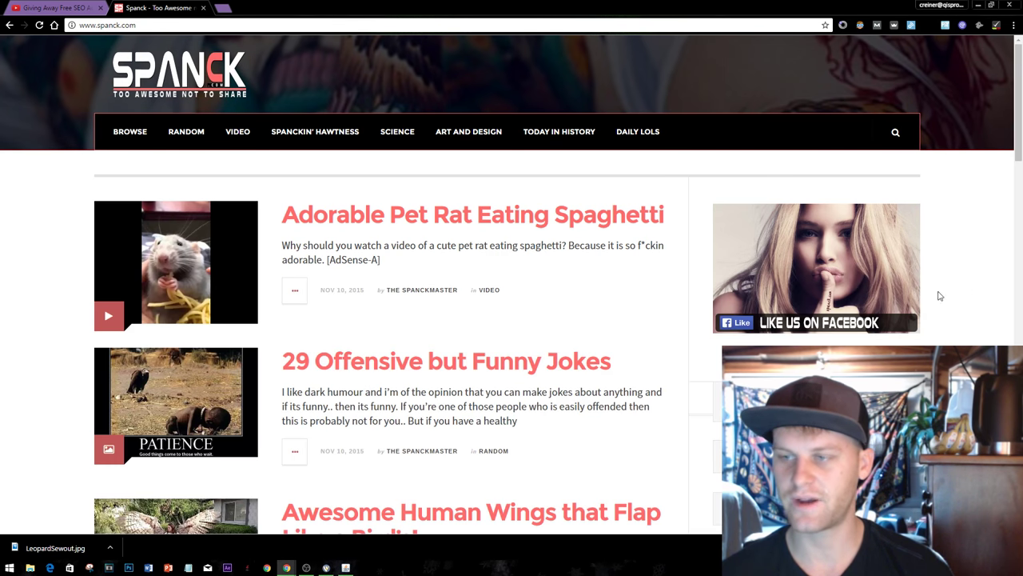
# Open Spanck's Facebook page from the Like us image, scroll it, and return to spanck.com
pyautogui.click(850, 283)
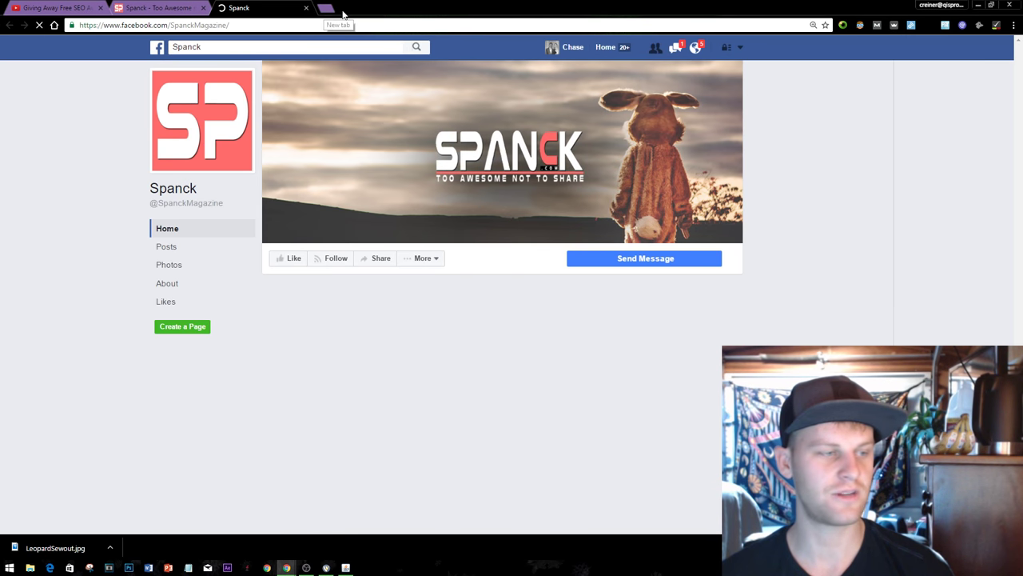
pyautogui.scroll(-2, 608, 253)
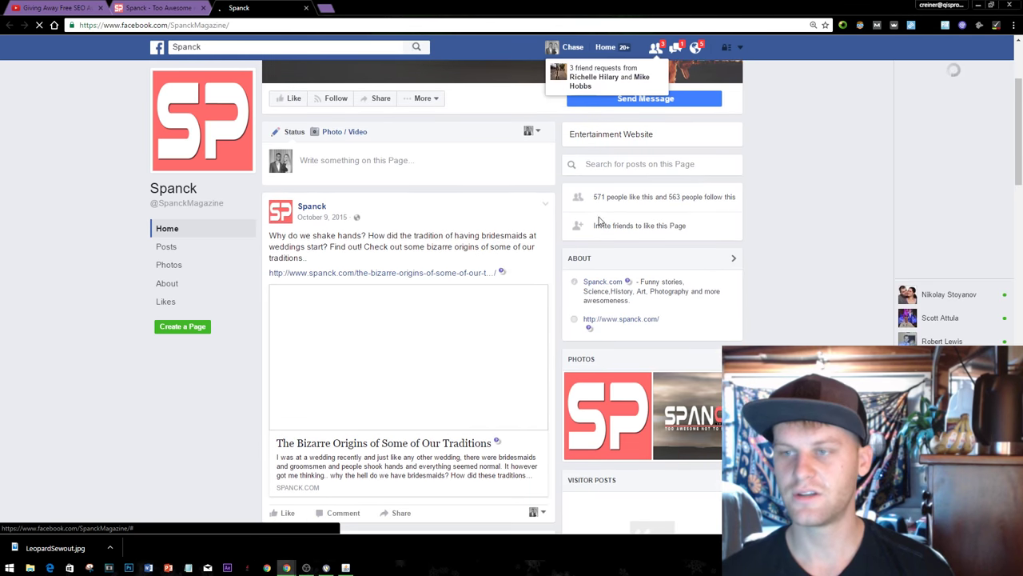
pyautogui.scroll(-7, 586, 208)
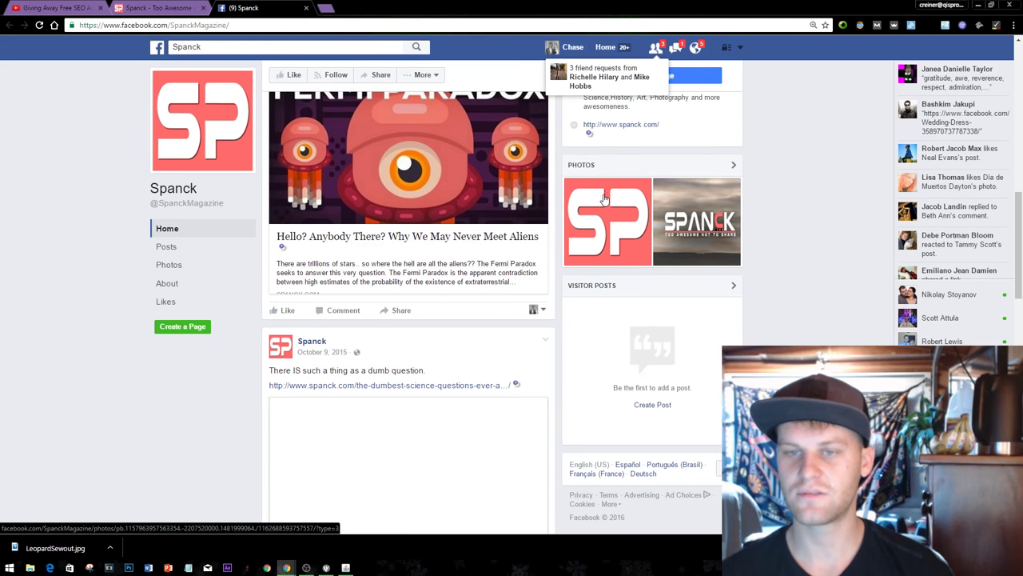
pyautogui.scroll(4, 605, 198)
pyautogui.scroll(-5, 464, 144)
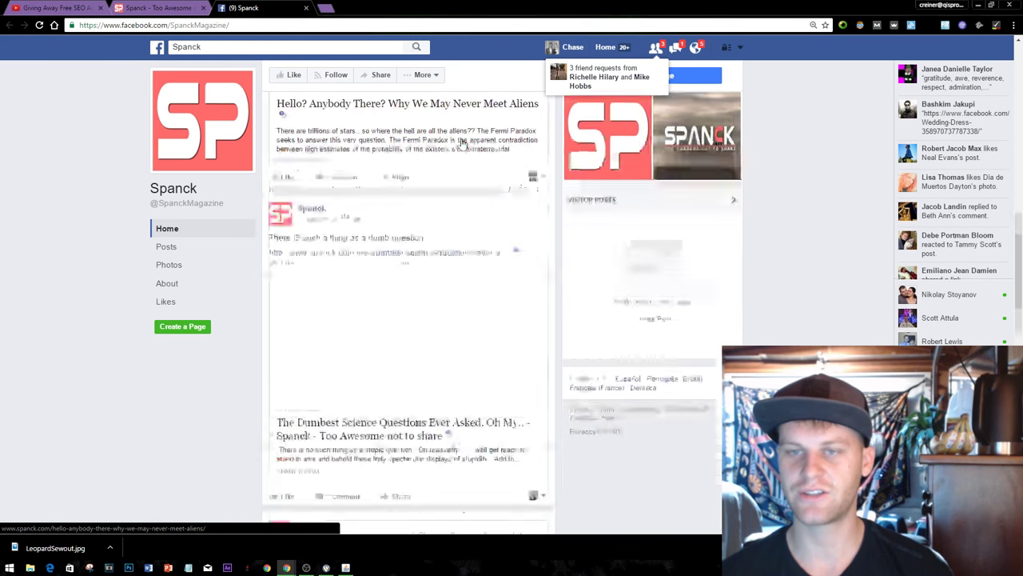
pyautogui.scroll(-3, 462, 143)
pyautogui.scroll(2, 440, 247)
pyautogui.scroll(4, 548, 269)
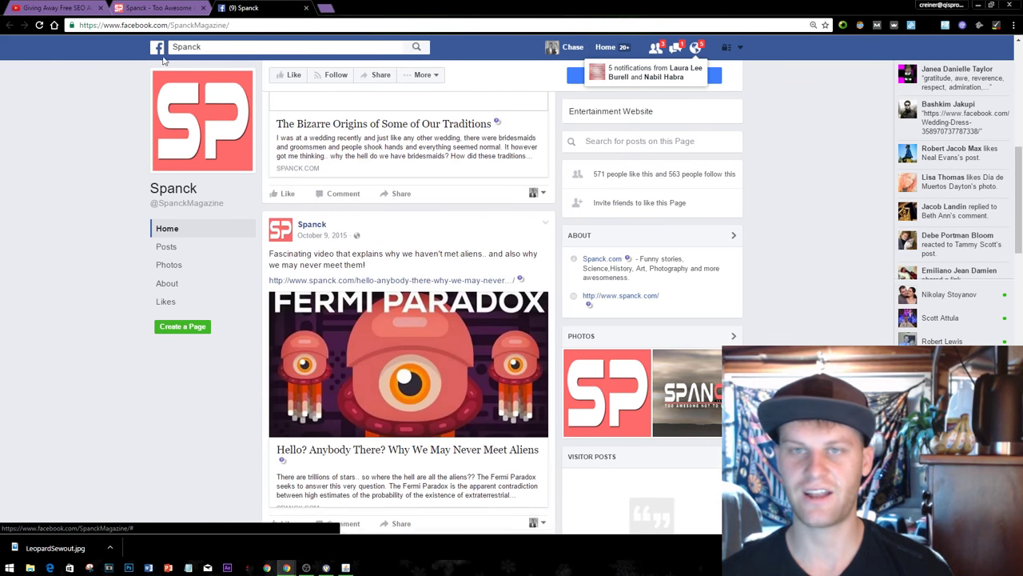
pyautogui.click(145, 7)
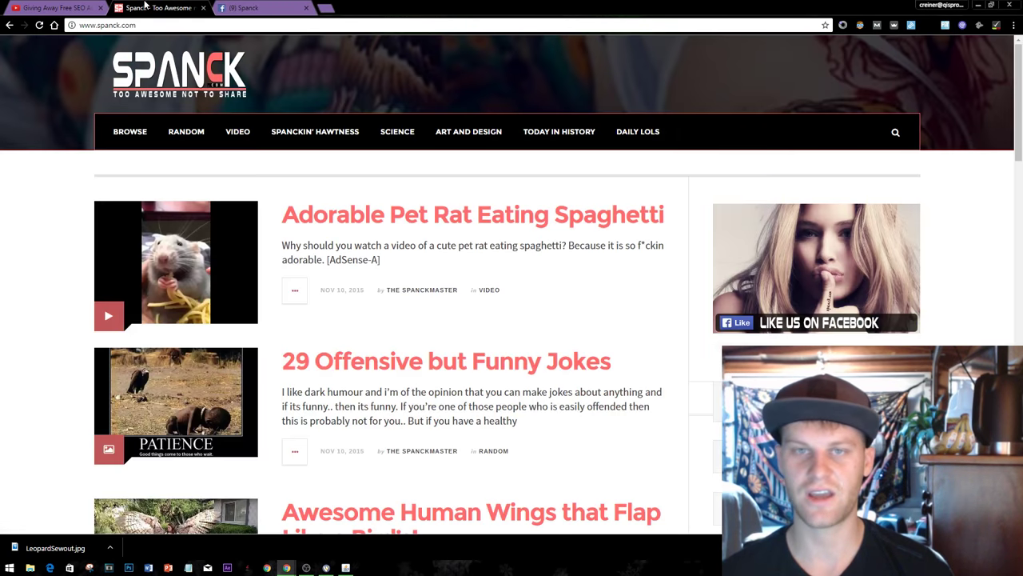
# Open the Adorable Pet Rat Eating Spaghetti article in a new tab and paste its link into a Spanck Facebook post
pyautogui.rightClick(373, 225)
pyautogui.click(417, 228)
pyautogui.click(332, 7)
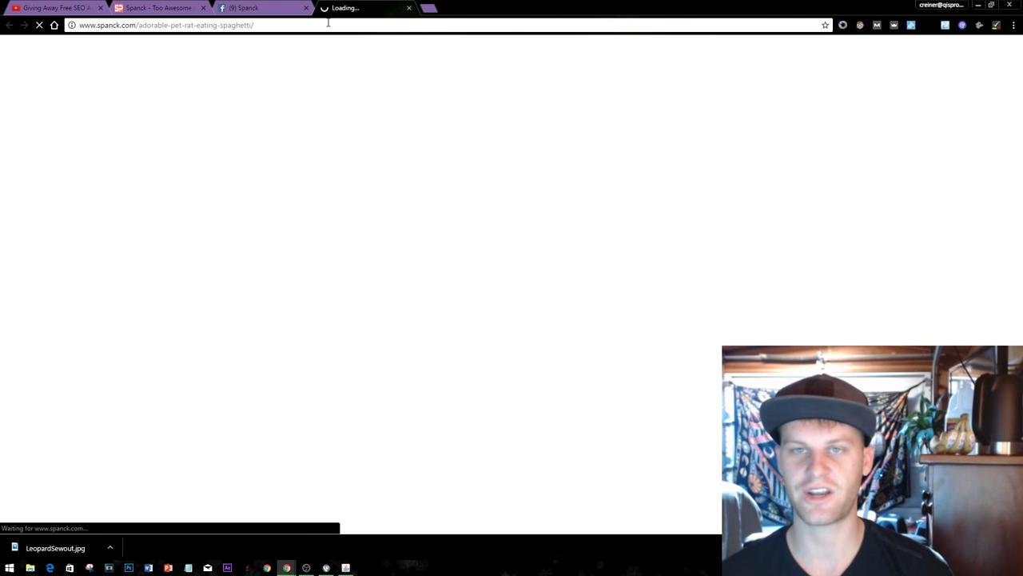
pyautogui.hotkey('ctrl', 'shift', 'Tab')
pyautogui.scroll(5, 496, 221)
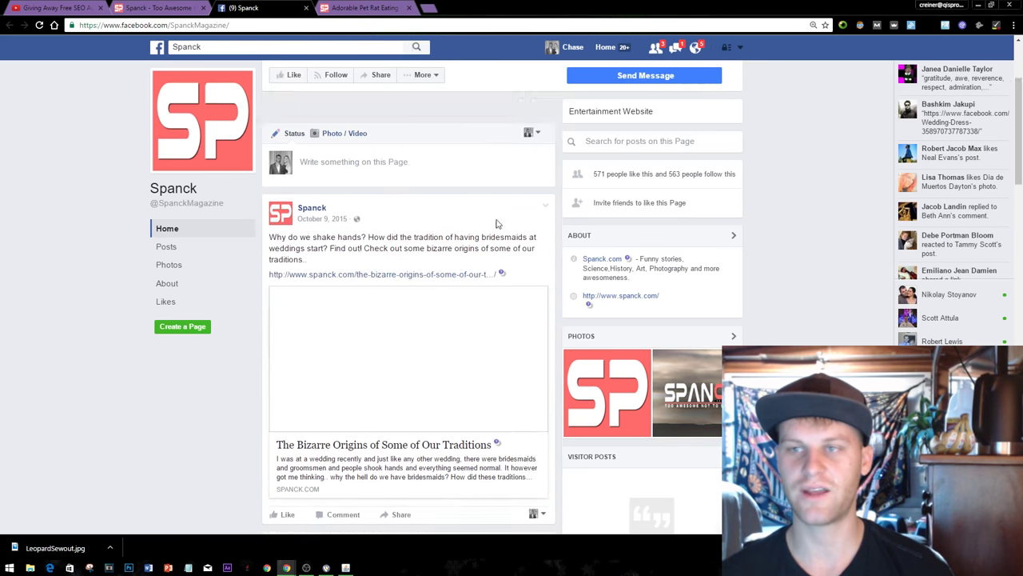
pyautogui.click(444, 220)
pyautogui.write('http://www.spanck.com/adorable-pet-rat-eating-spaghetti/')
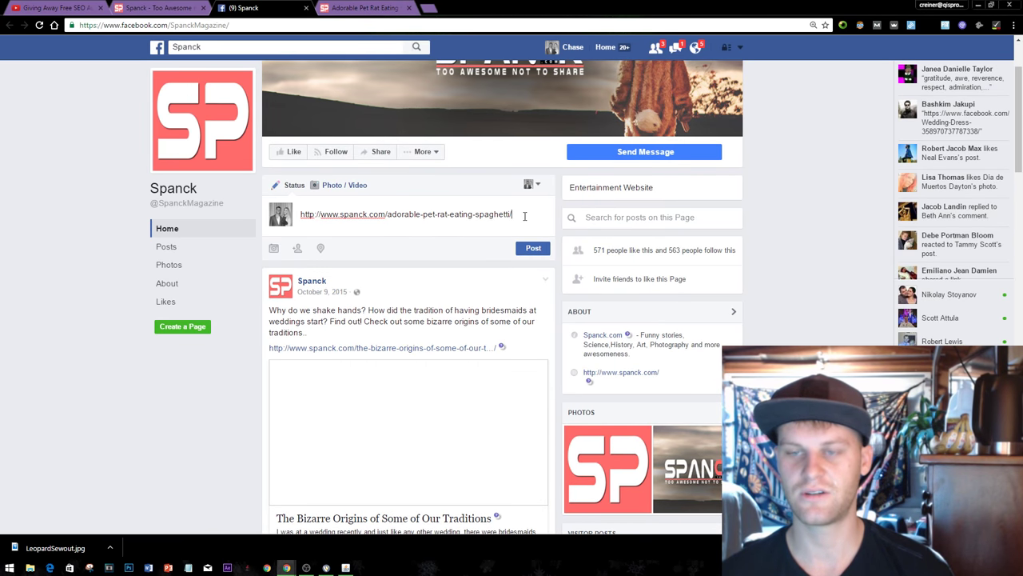
pyautogui.moveTo(494, 211); pyautogui.dragTo(299, 215)
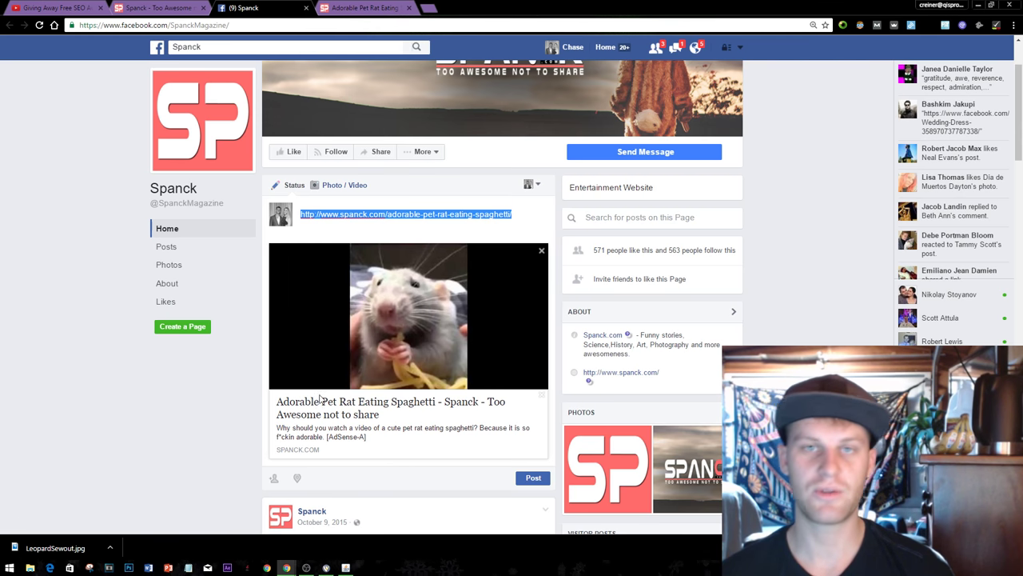
# View the spanck.com homepage source and search it for 'wp'
pyautogui.click(156, 8)
pyautogui.click(267, 5)
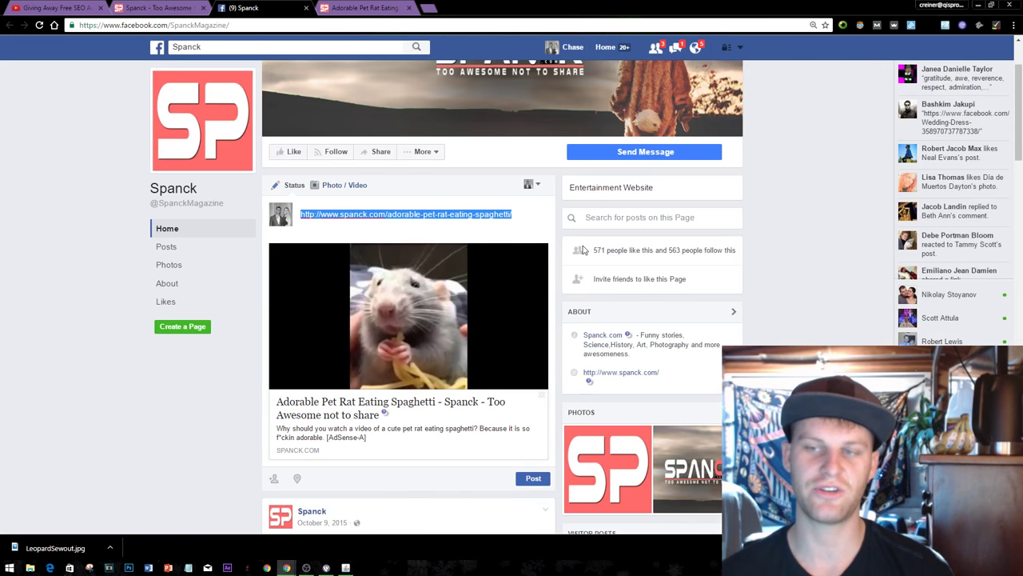
pyautogui.click(156, 8)
pyautogui.rightClick(83, 195)
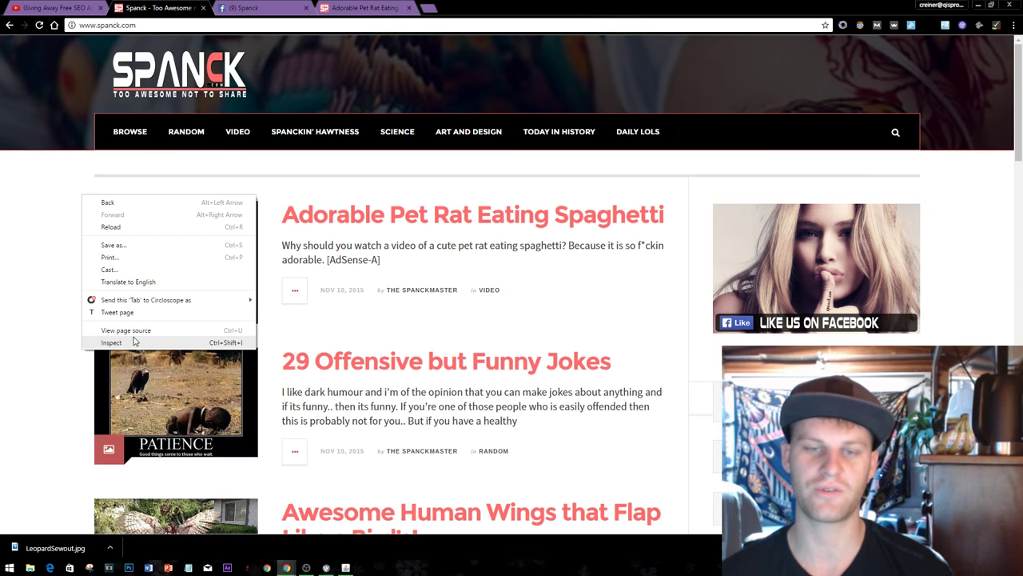
pyautogui.click(132, 330)
pyautogui.hotkey('ctrl', 'f')
pyautogui.write('wp')
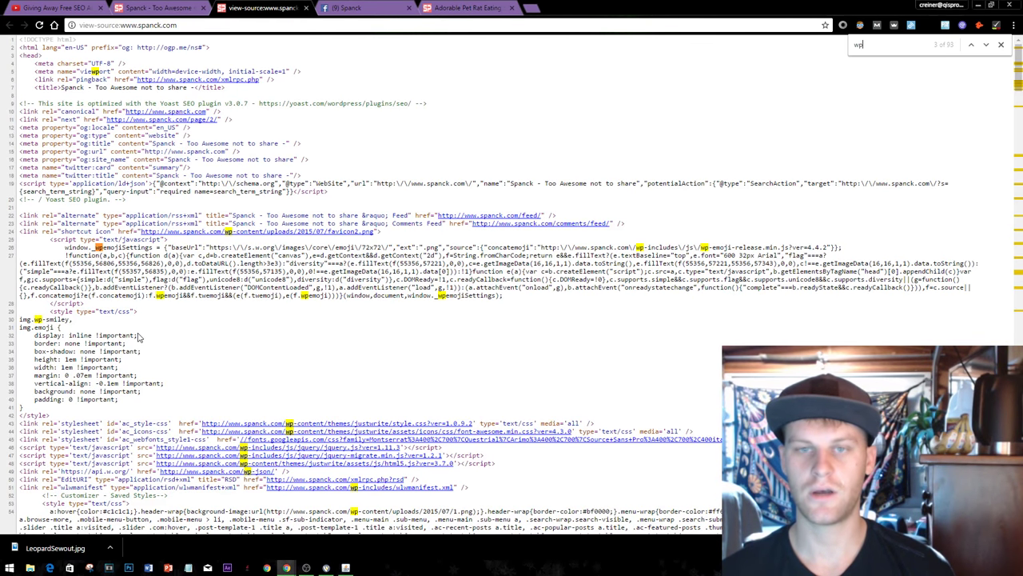
# Return to the Facebook link preview, then select the rat article tab's whole address
pyautogui.click(352, 8)
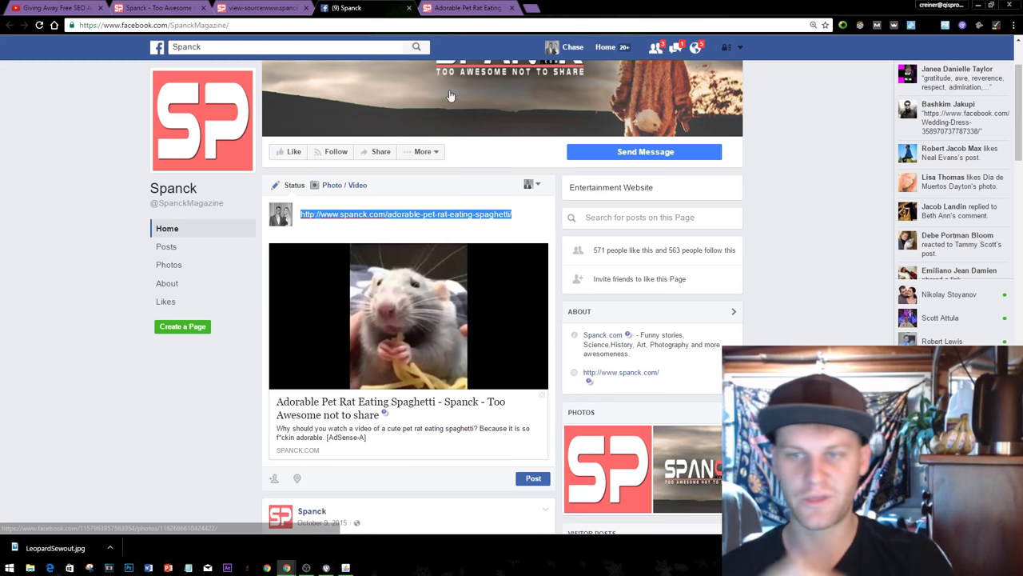
pyautogui.click(518, 10)
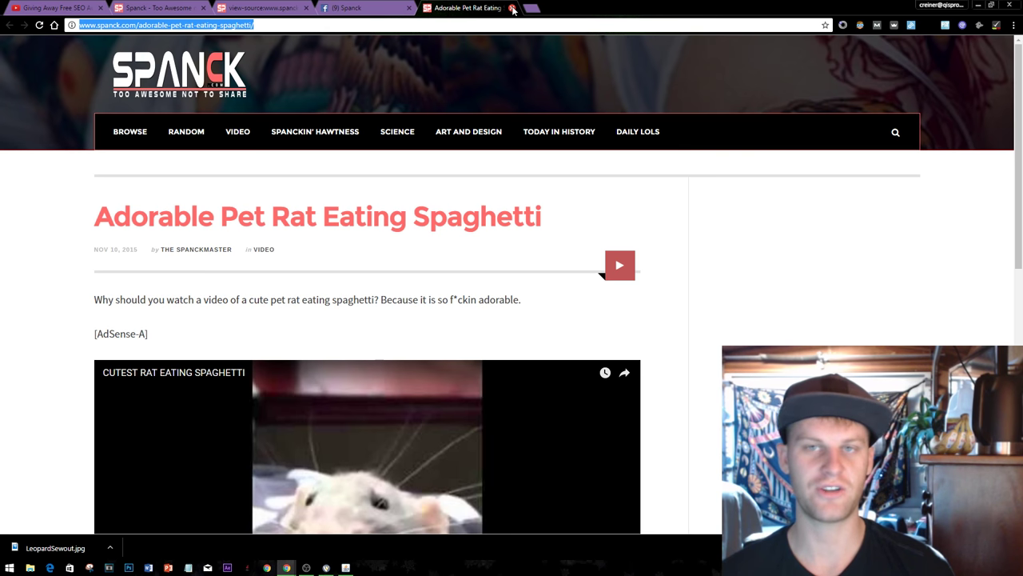
pyautogui.click(518, 22)
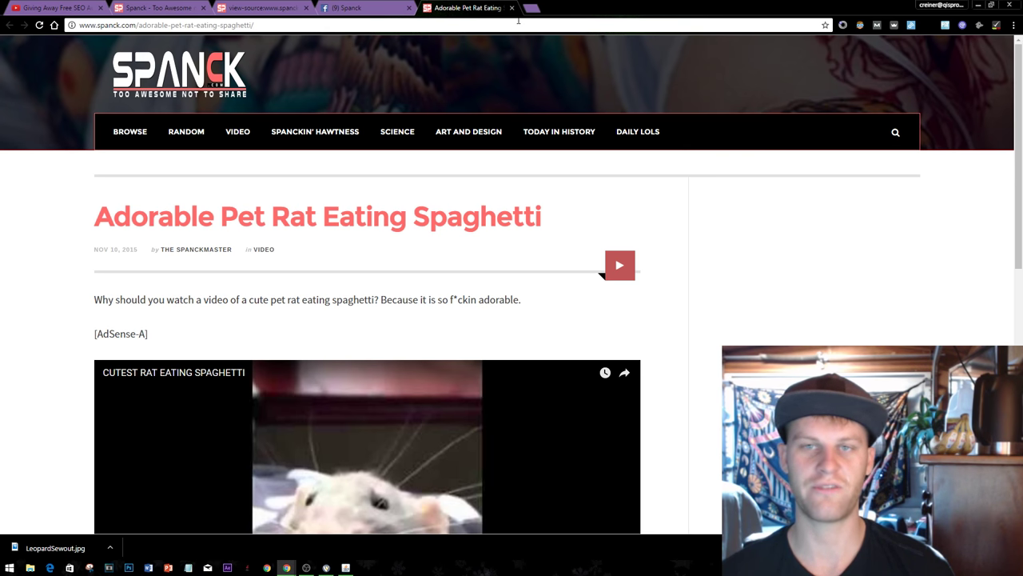
pyautogui.hotkey('ctrl', 'a')
# Google 'social warefare' and open the Social Warfare plugin site
pyautogui.write('social w')
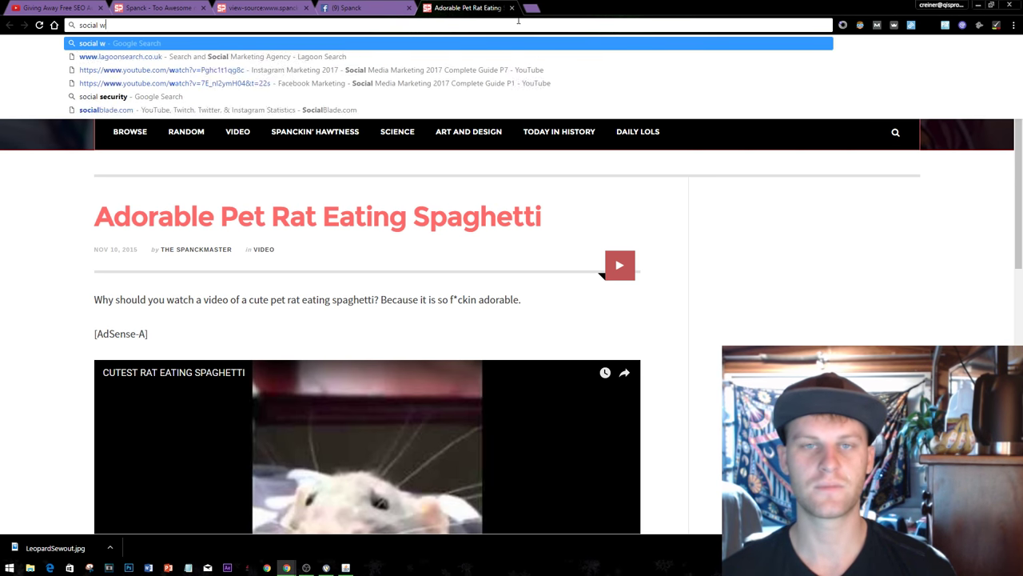
pyautogui.write('arefare')
pyautogui.press('Return')
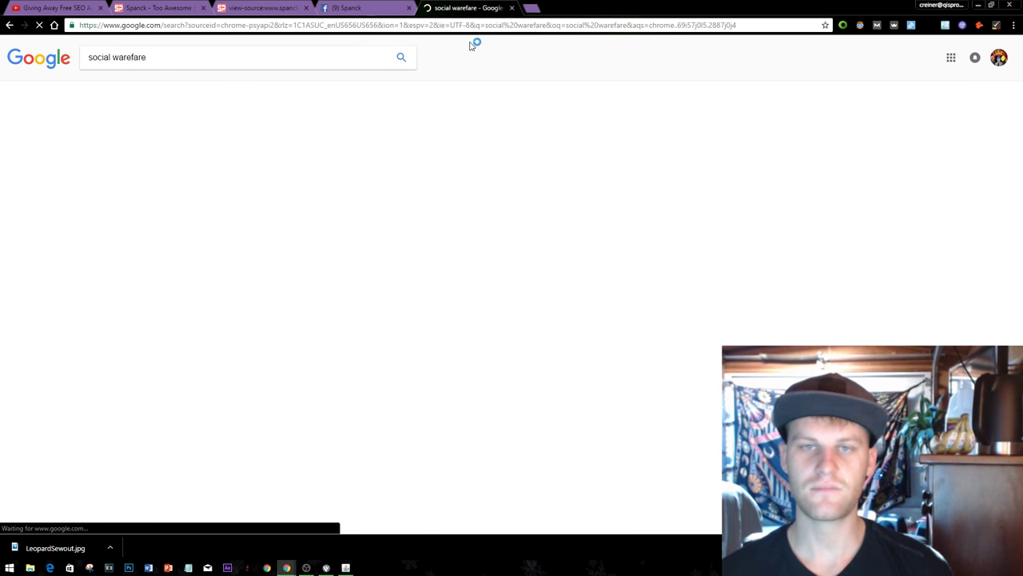
pyautogui.click(176, 172)
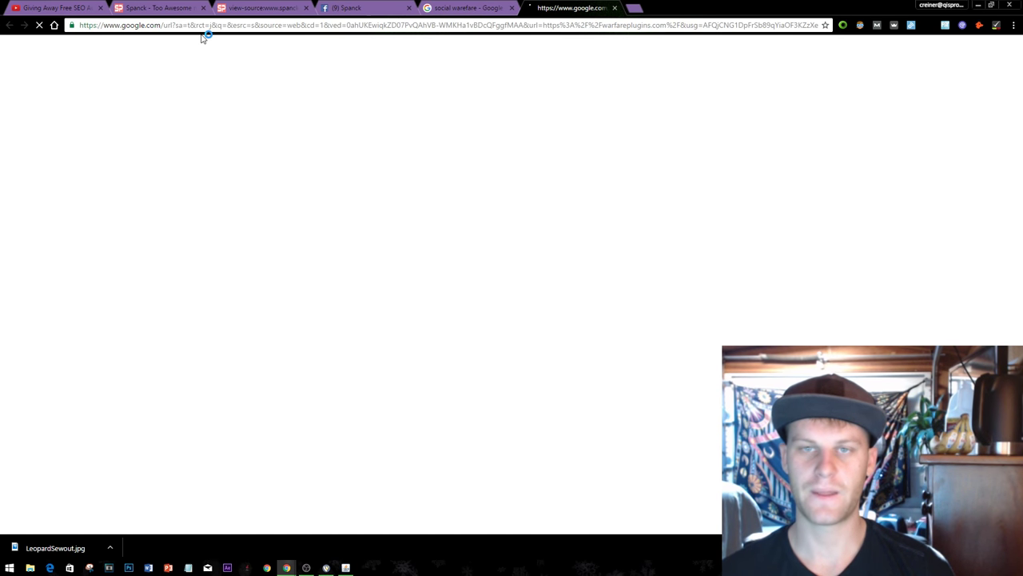
pyautogui.click(202, 27)
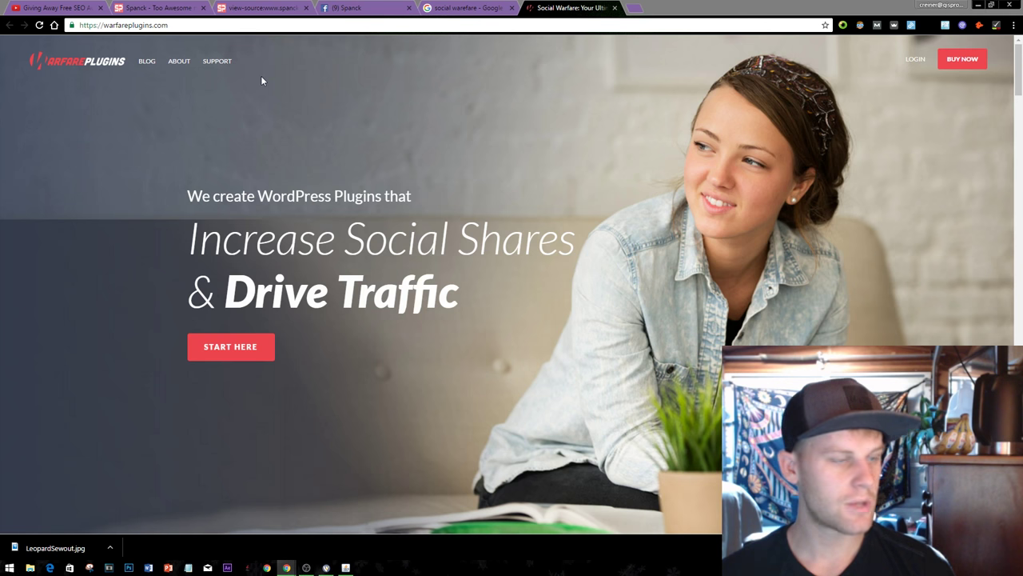
# Close the Social Warfare site and Google results tabs, returning to the page source tab
pyautogui.click(614, 7)
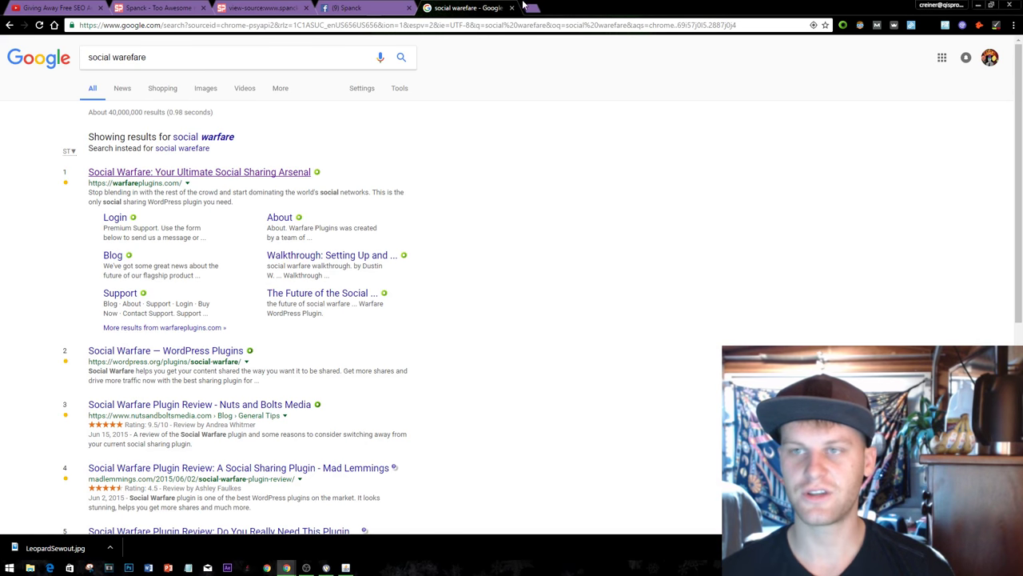
pyautogui.click(512, 8)
pyautogui.click(256, 8)
# Open YouTube in a new browser tab
pyautogui.click(156, 8)
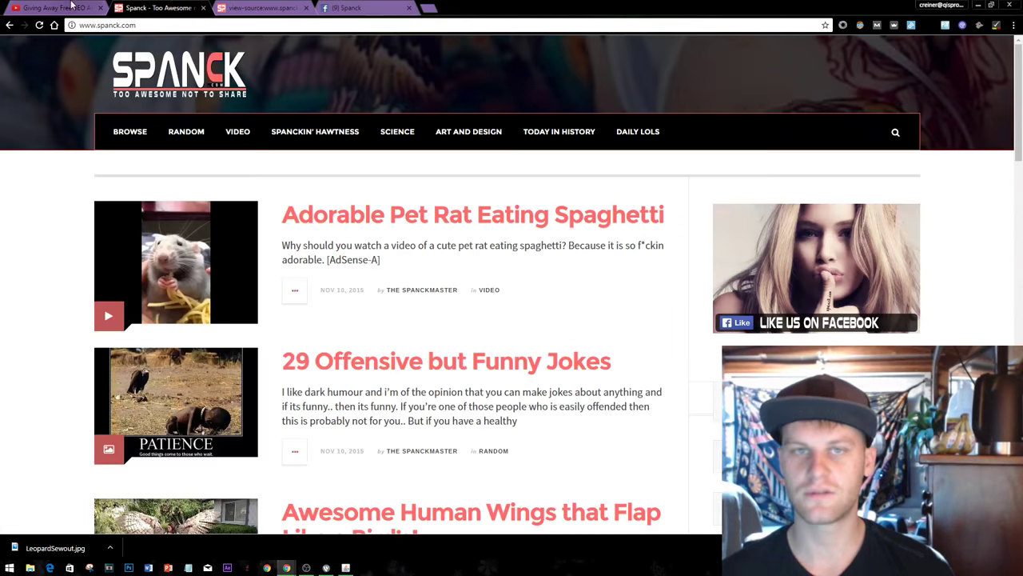
pyautogui.click(56, 8)
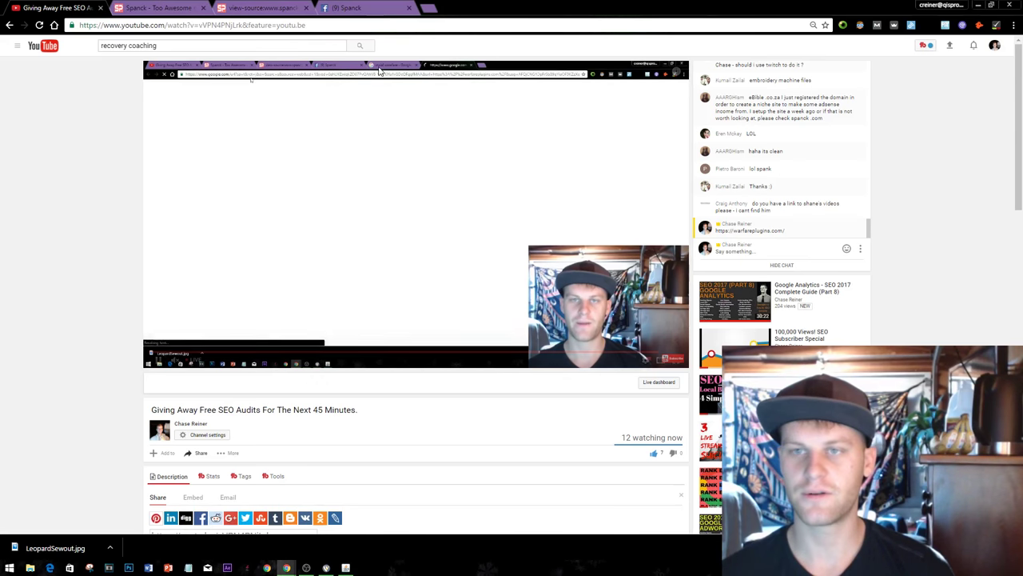
pyautogui.click(428, 7)
pyautogui.write('y')
pyautogui.press('Return')
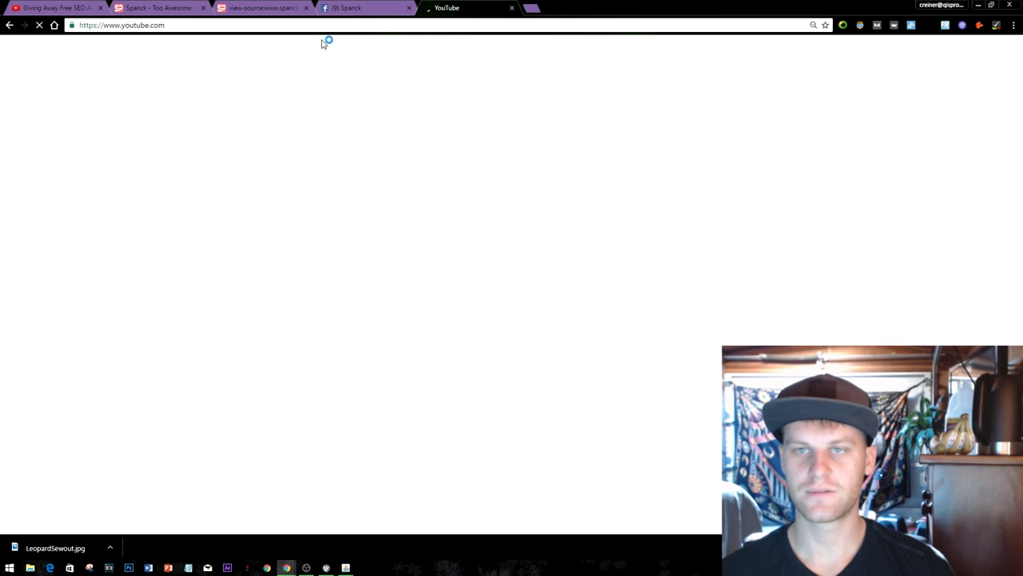
# Search YouTube for 'prfessioanl f life' and copy the first video's link address
pyautogui.write('pr')
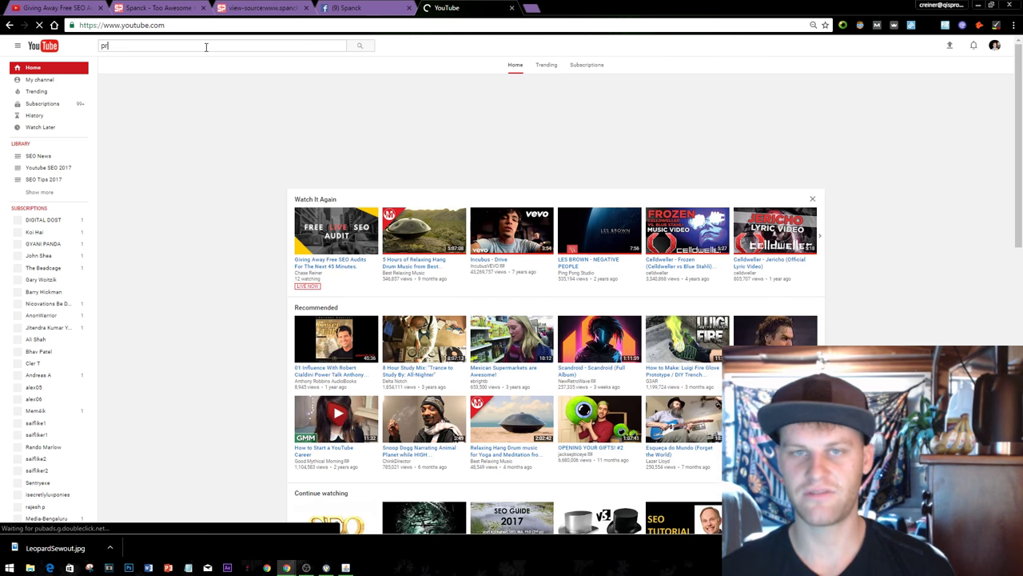
pyautogui.write('fessioanl')
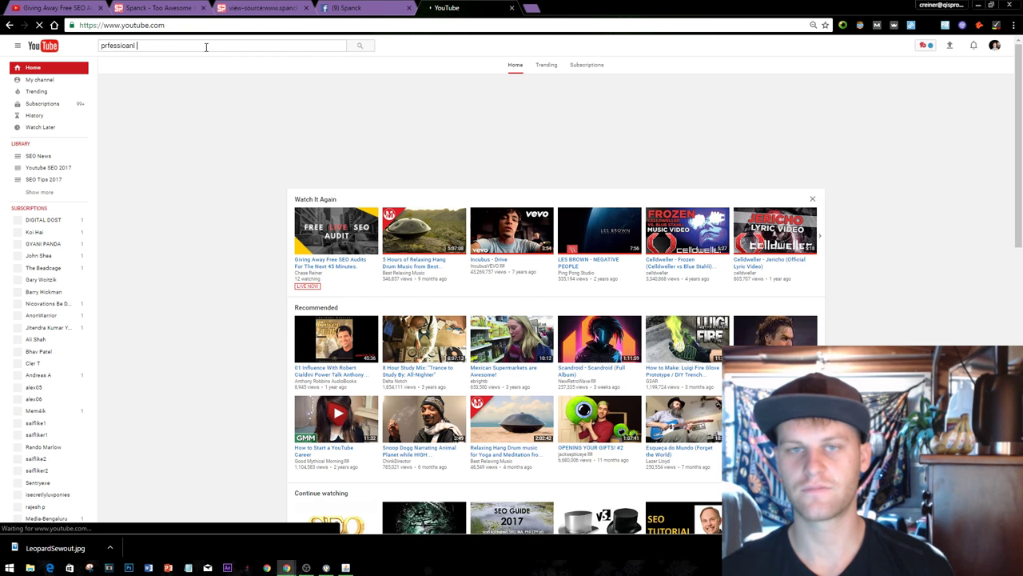
pyautogui.write(' f')
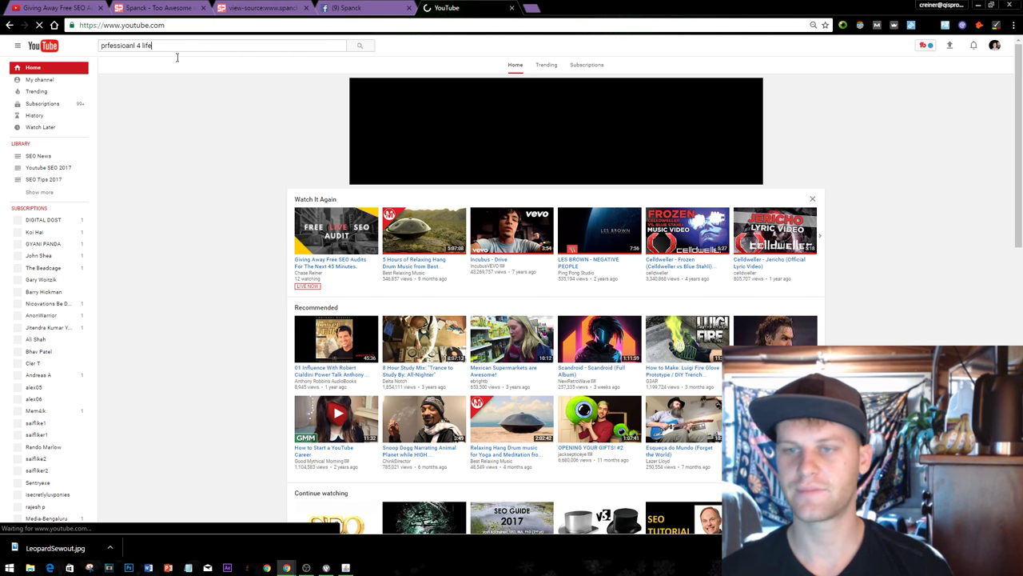
pyautogui.write(' life')
pyautogui.press('Return')
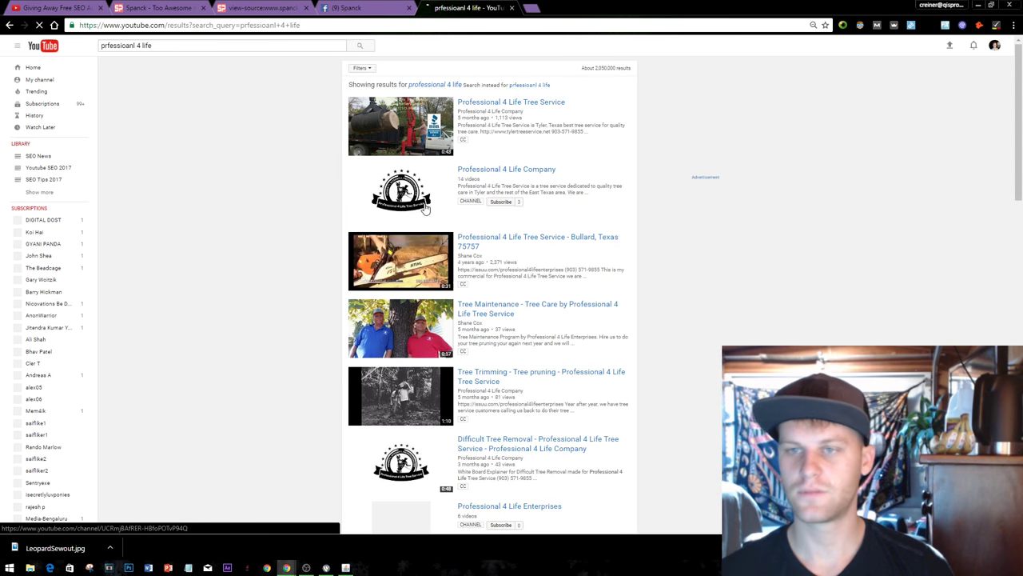
pyautogui.rightClick(401, 142)
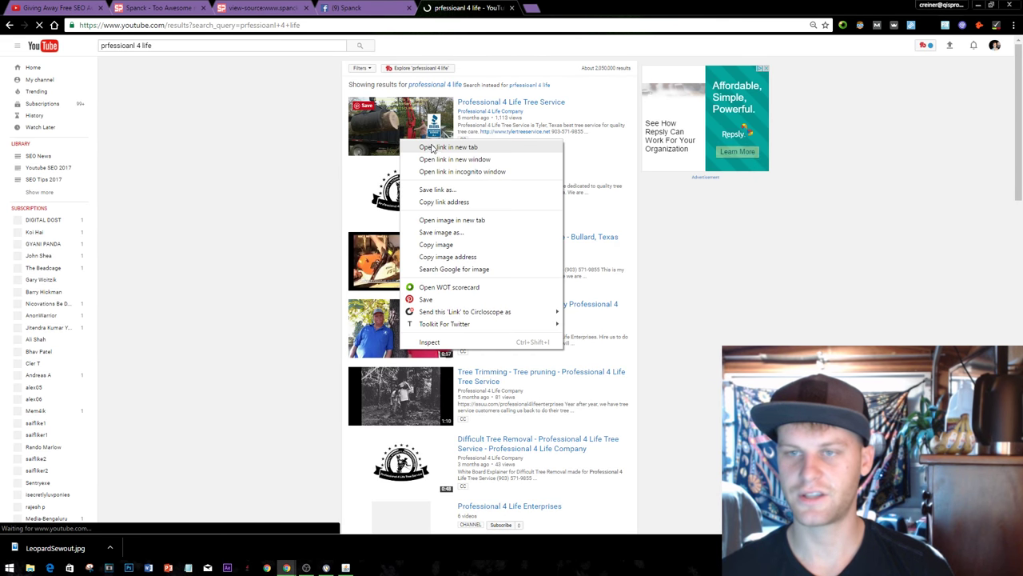
pyautogui.click(434, 203)
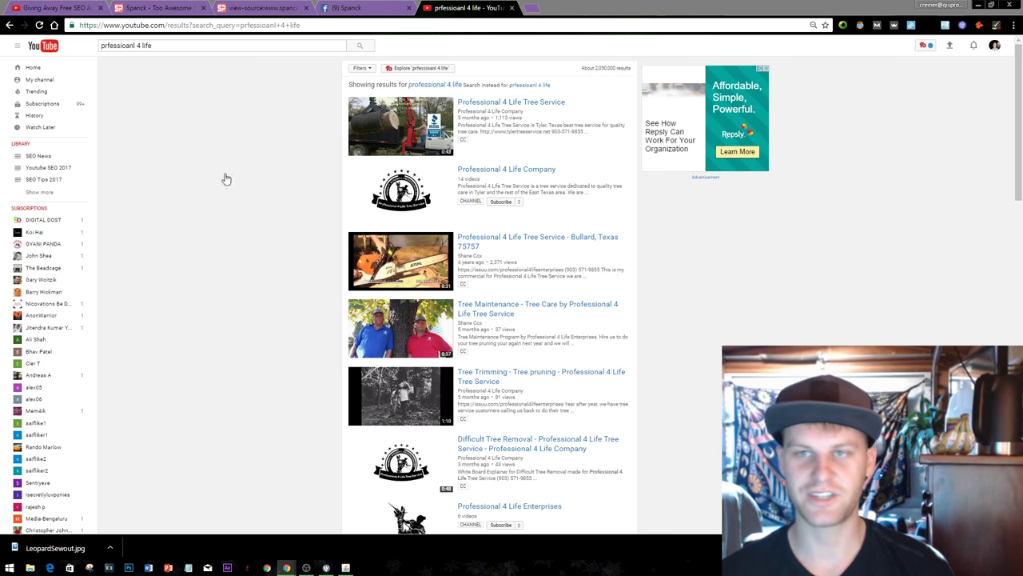
pyautogui.click(352, 8)
pyautogui.click(491, 7)
# Close the YouTube results and remove the rat-video preview from the Spanck Facebook post draft
pyautogui.click(512, 7)
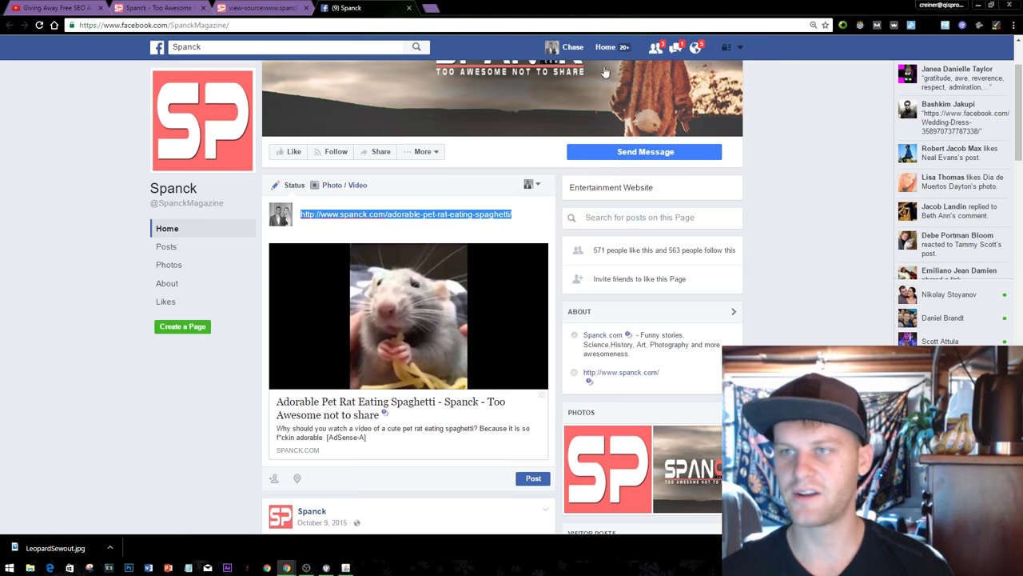
pyautogui.click(699, 48)
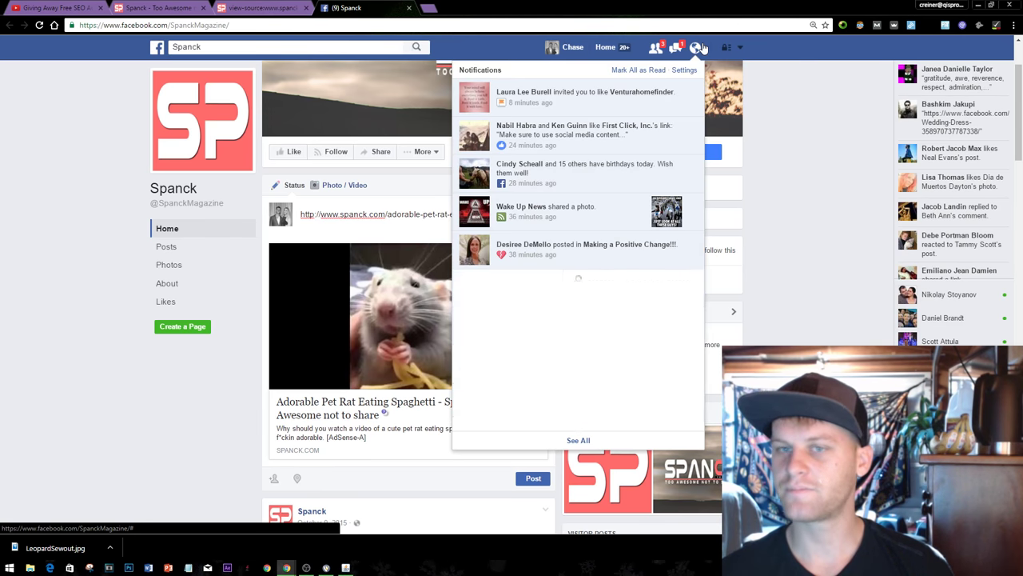
pyautogui.click(818, 171)
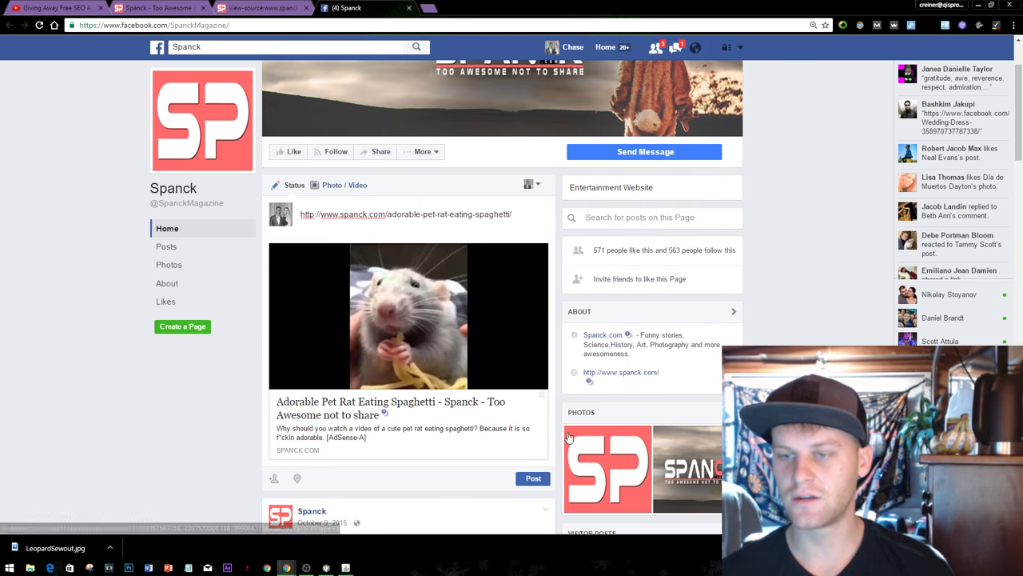
pyautogui.click(541, 250)
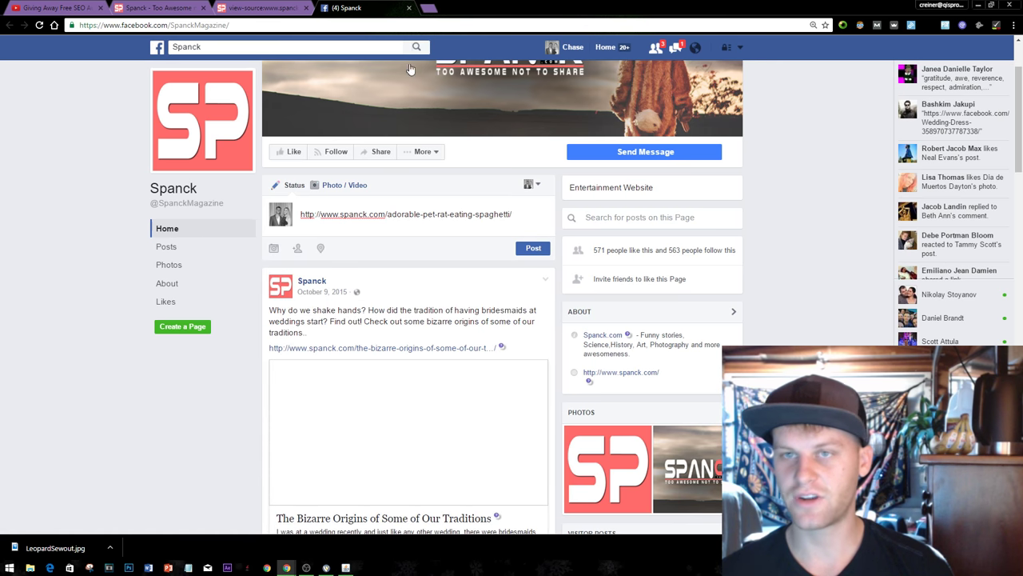
# Close the Facebook tab, confirming Leave, and close the spanck.com page-source tab
pyautogui.click(409, 7)
pyautogui.click(550, 85)
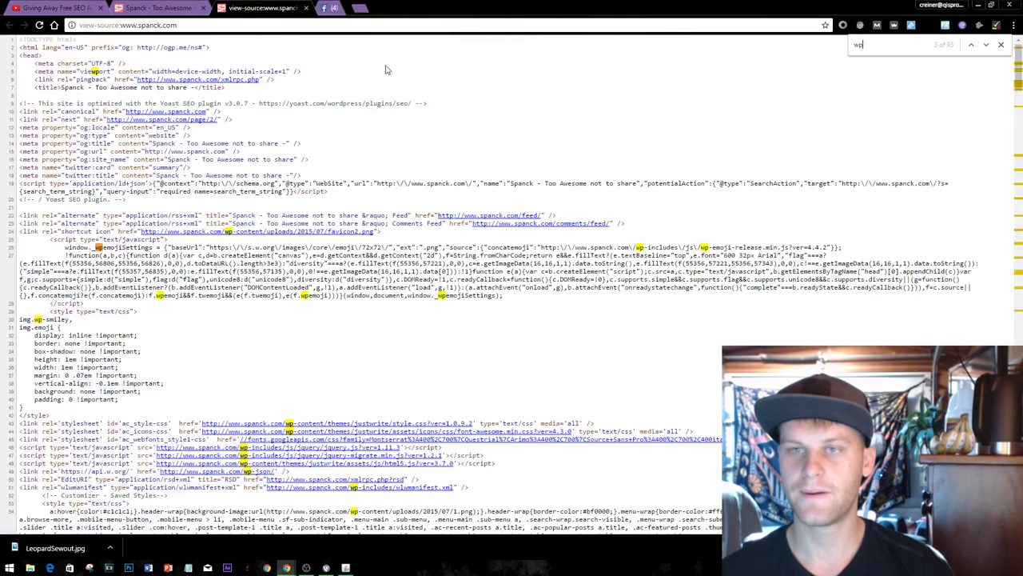
pyautogui.click(306, 8)
pyautogui.scroll(-13, 448, 159)
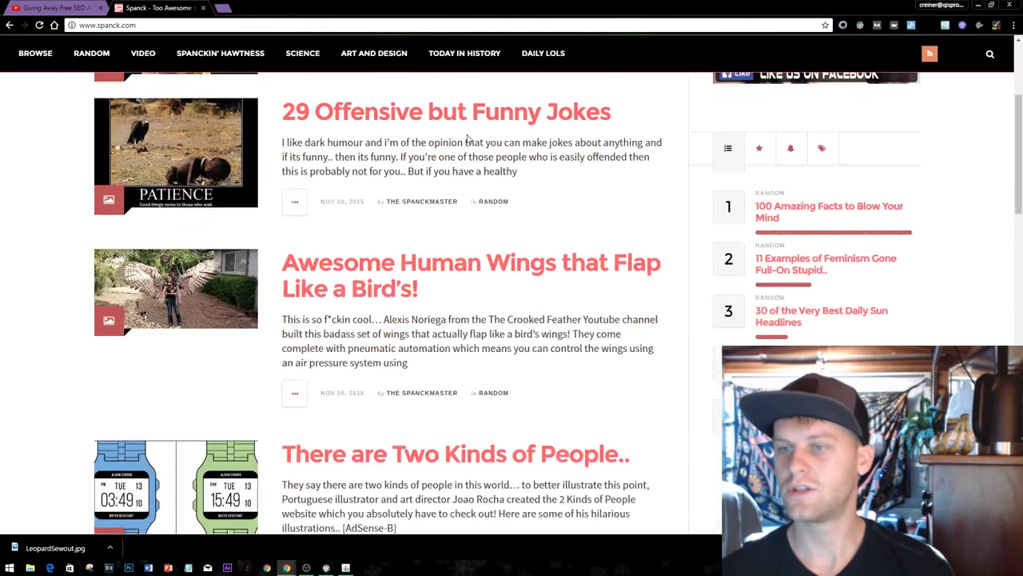
pyautogui.scroll(-2, 448, 171)
pyautogui.scroll(6, 320, 120)
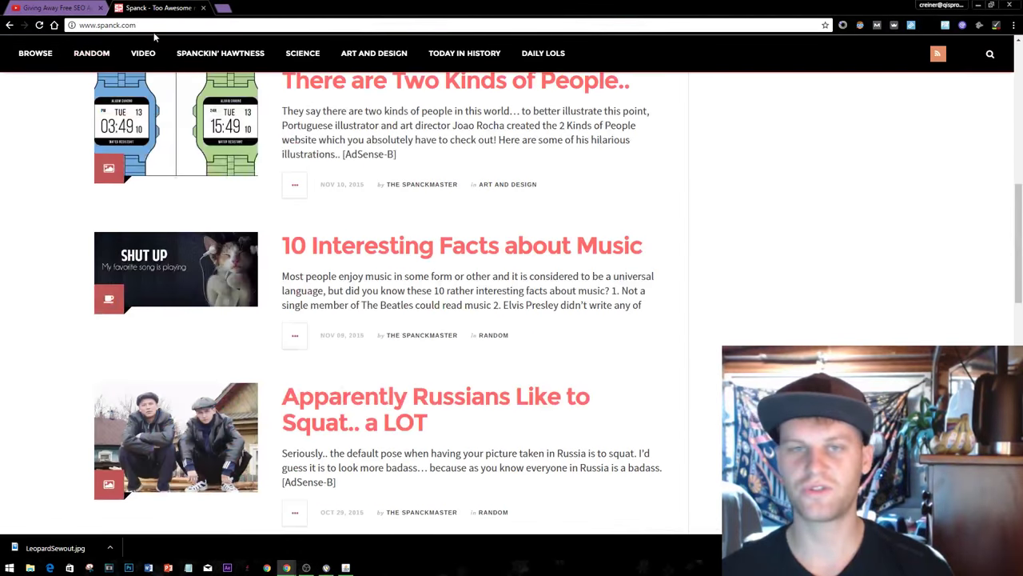
pyautogui.click(223, 8)
# Go to semrush.com and run a domain analysis for spanck.com
pyautogui.write('sem')
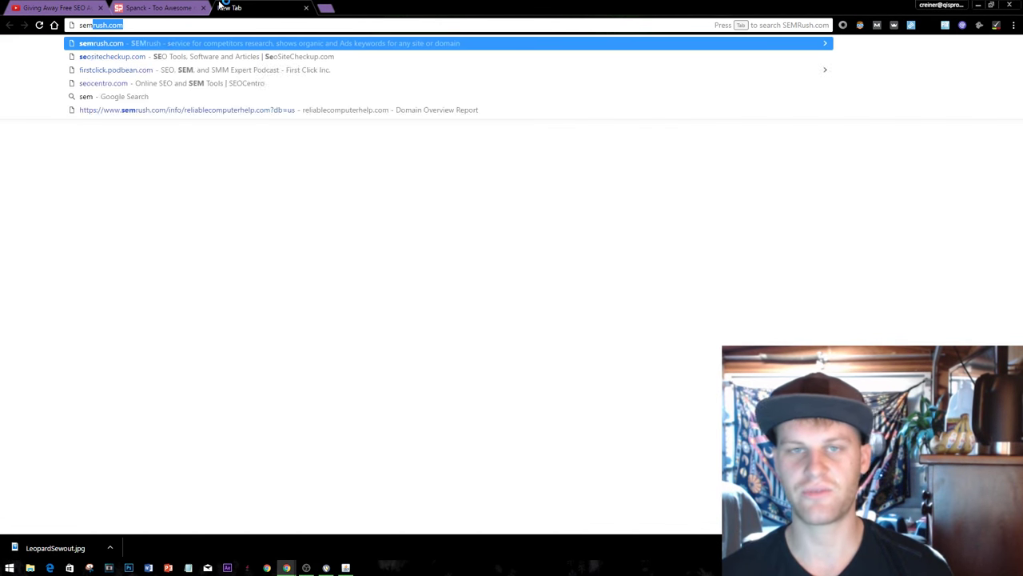
pyautogui.press('Return')
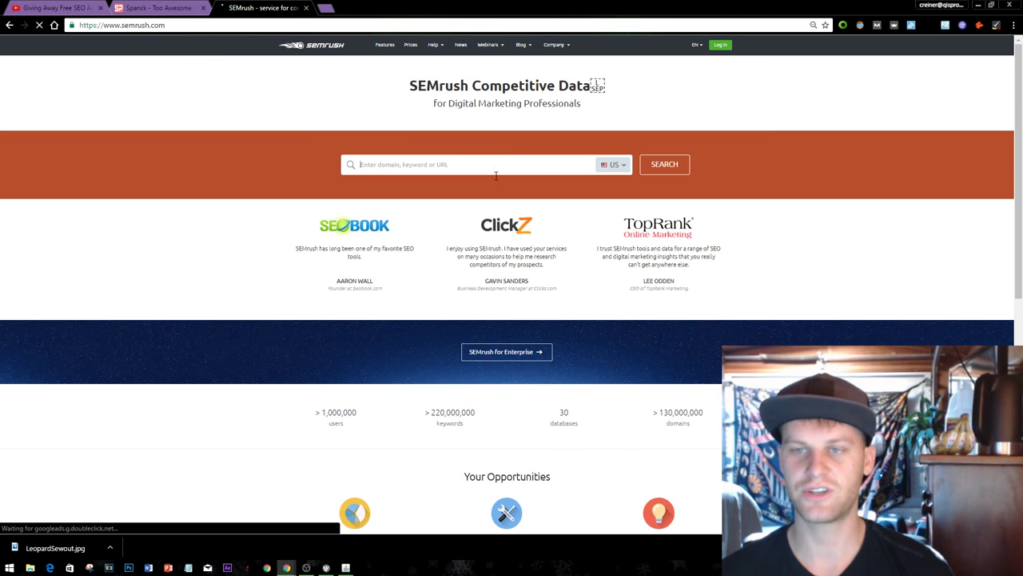
pyautogui.hotkey('ctrl', 'v')
pyautogui.click(664, 164)
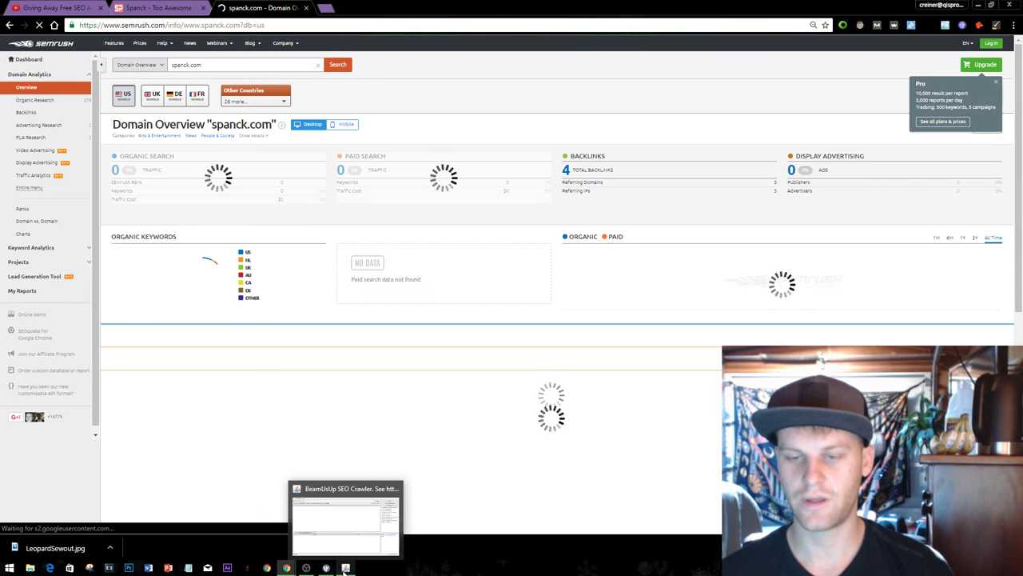
pyautogui.click(345, 568)
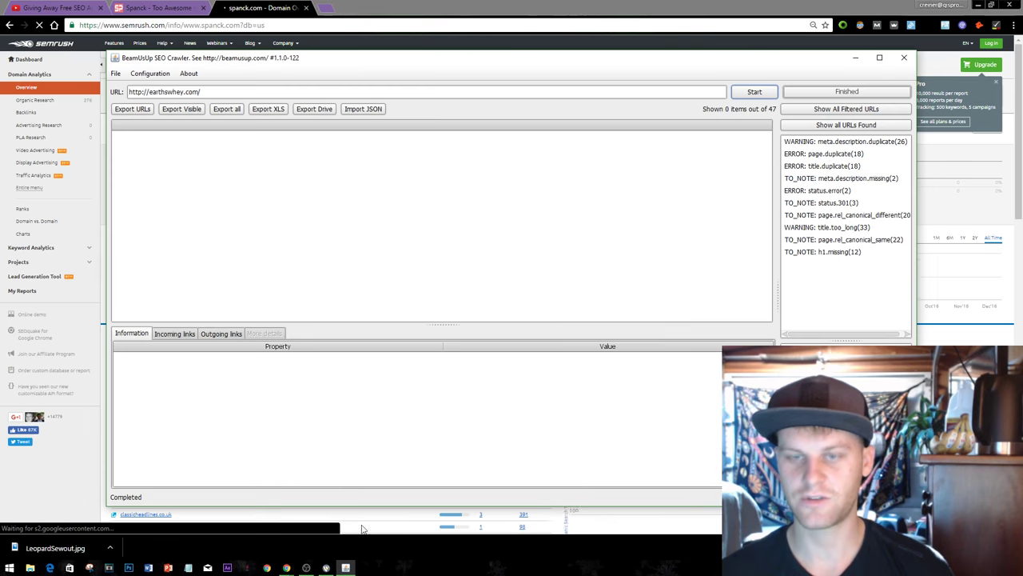
pyautogui.tripleClick(313, 96)
pyautogui.hotkey('ctrl', 'v')
pyautogui.click(751, 93)
pyautogui.moveTo(608, 61); pyautogui.dragTo(621, 229)
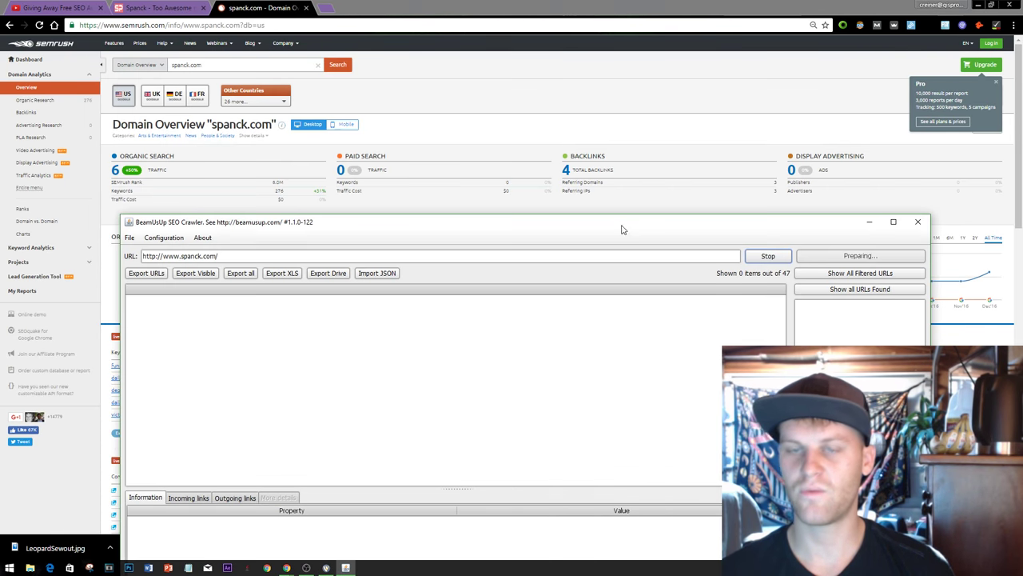
# Review the SEMrush spanck.com keywords, then return to the Spanck homepage tab
pyautogui.click(560, 202)
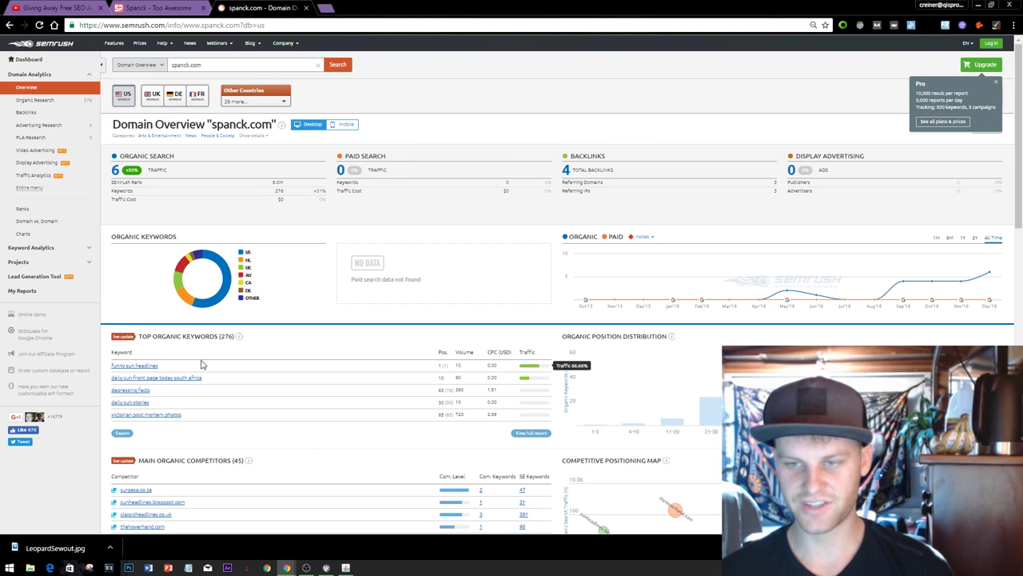
pyautogui.moveTo(198, 365); pyautogui.dragTo(109, 364)
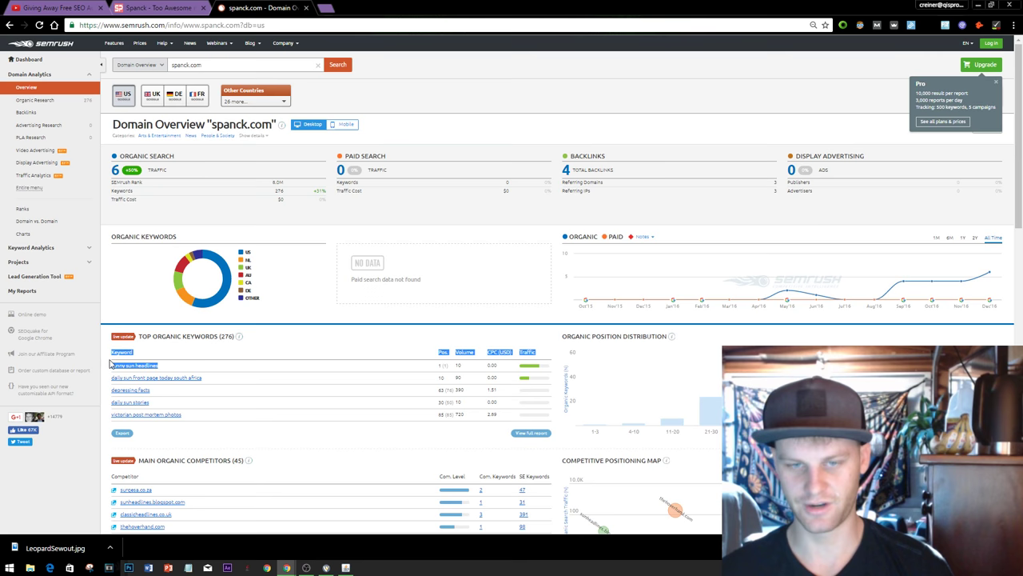
pyautogui.click(290, 347)
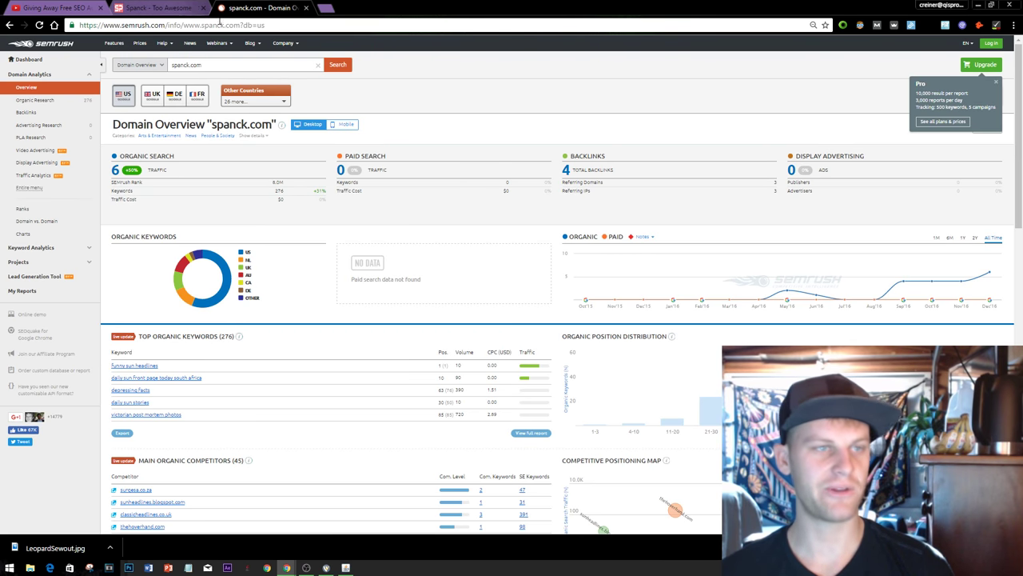
pyautogui.click(171, 8)
pyautogui.scroll(5, 408, 258)
pyautogui.scroll(-20, 419, 264)
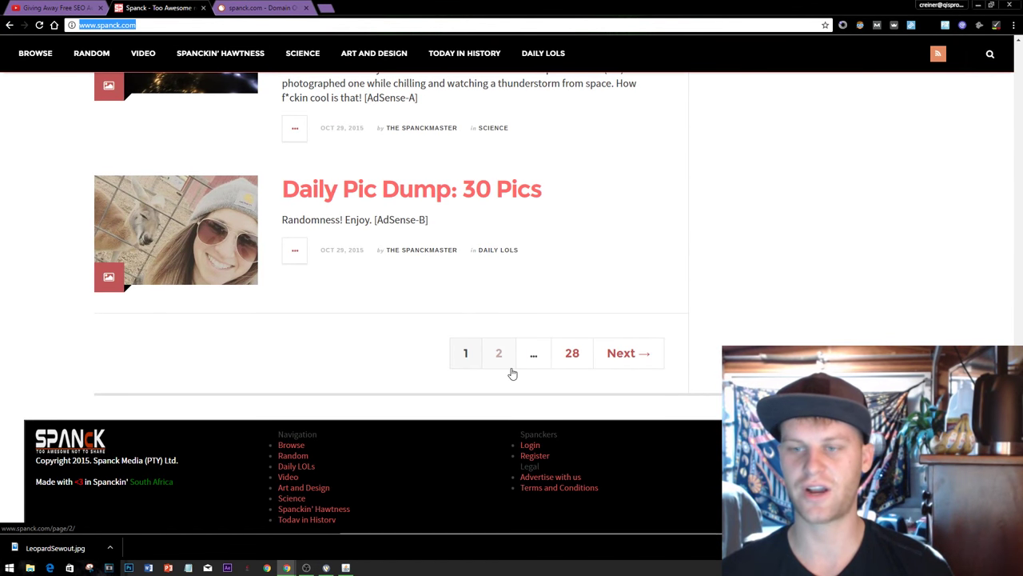
# Try the second page of Spanck posts, then go back from the error page to spanck.com
pyautogui.click(510, 369)
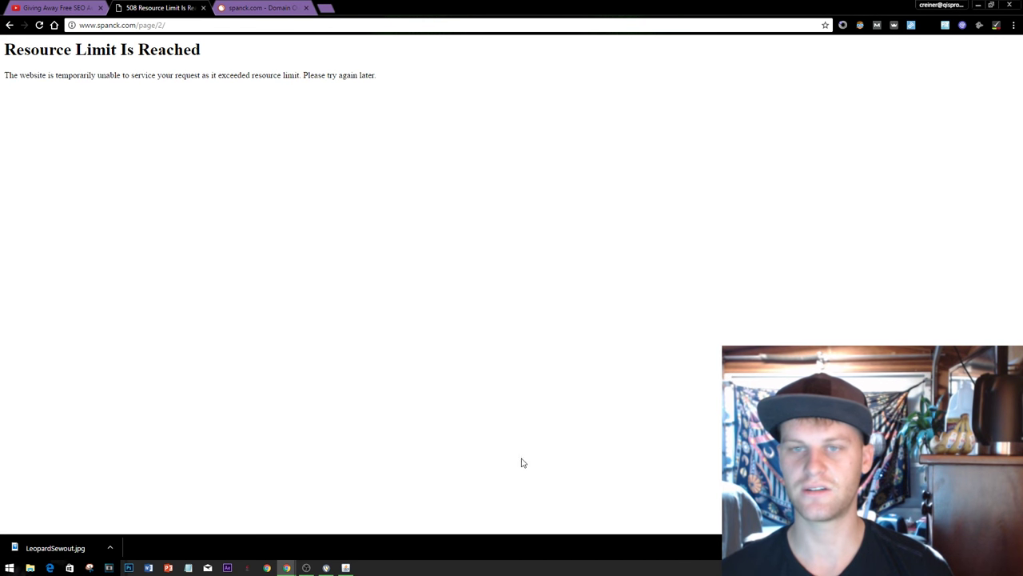
pyautogui.click(224, 24)
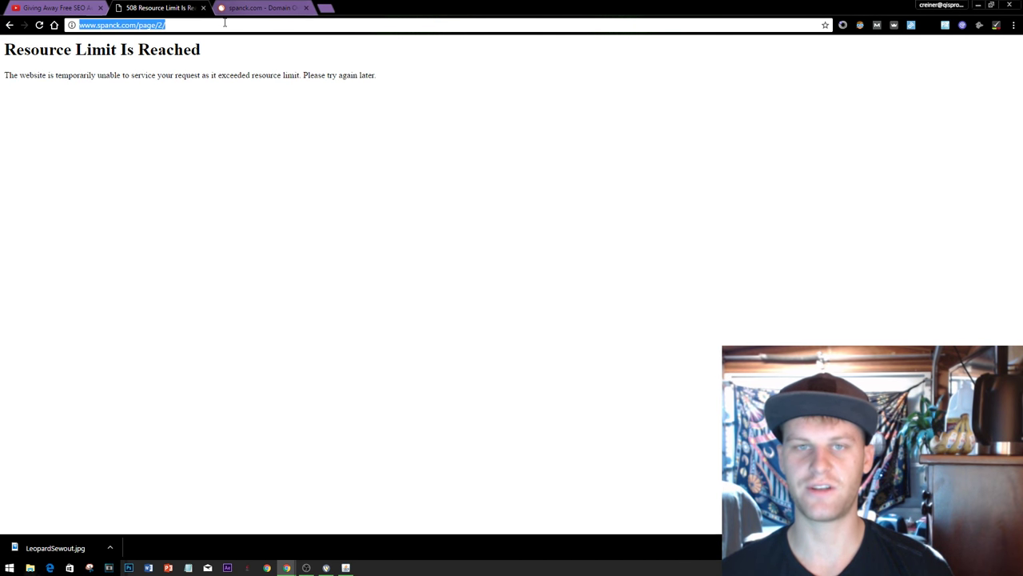
pyautogui.click(9, 25)
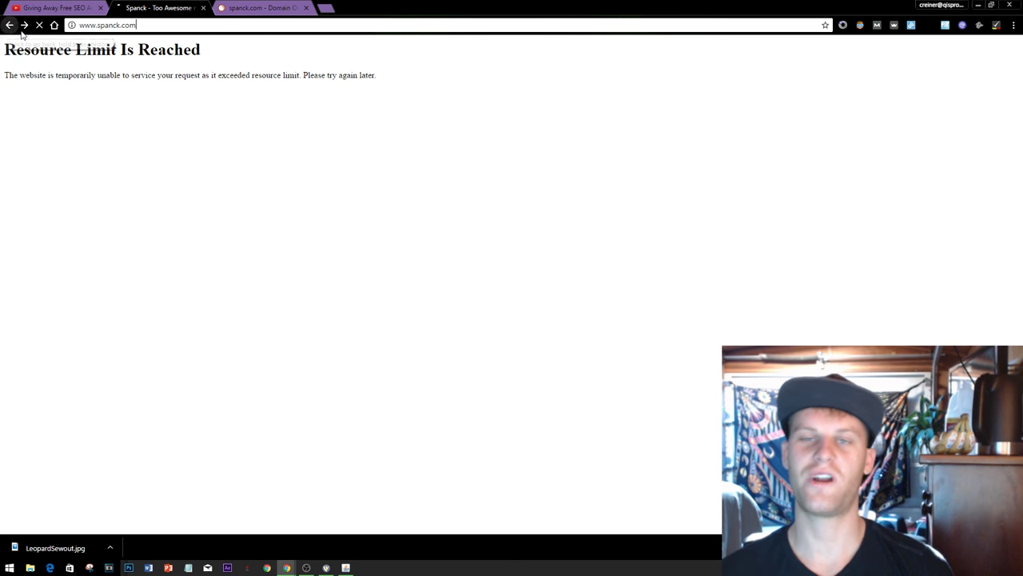
# Scroll through the spanck.com homepage, then open a new blank tab
pyautogui.scroll(10, 912, 328)
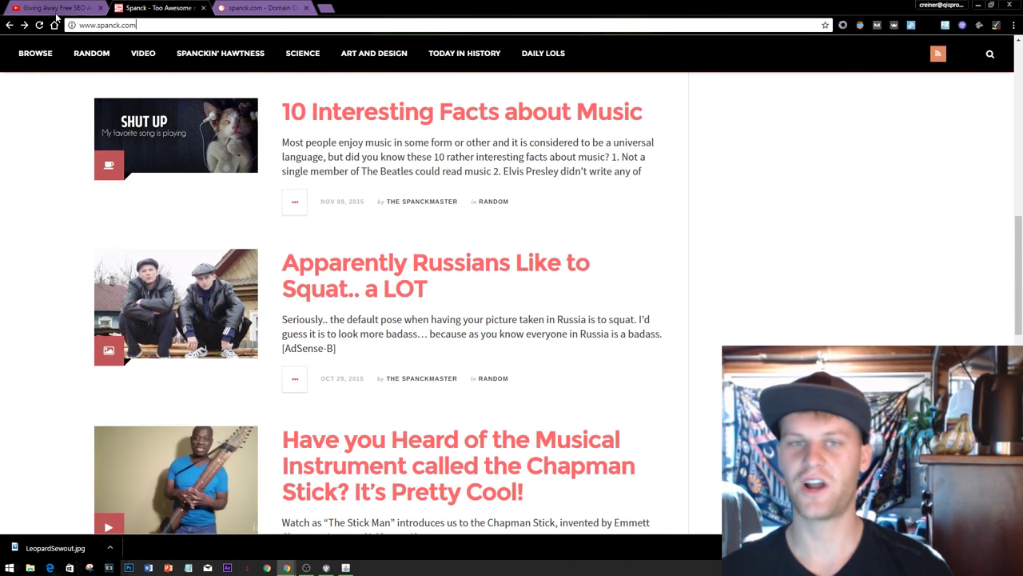
pyautogui.scroll(5, 483, 198)
pyautogui.scroll(5, 483, 198)
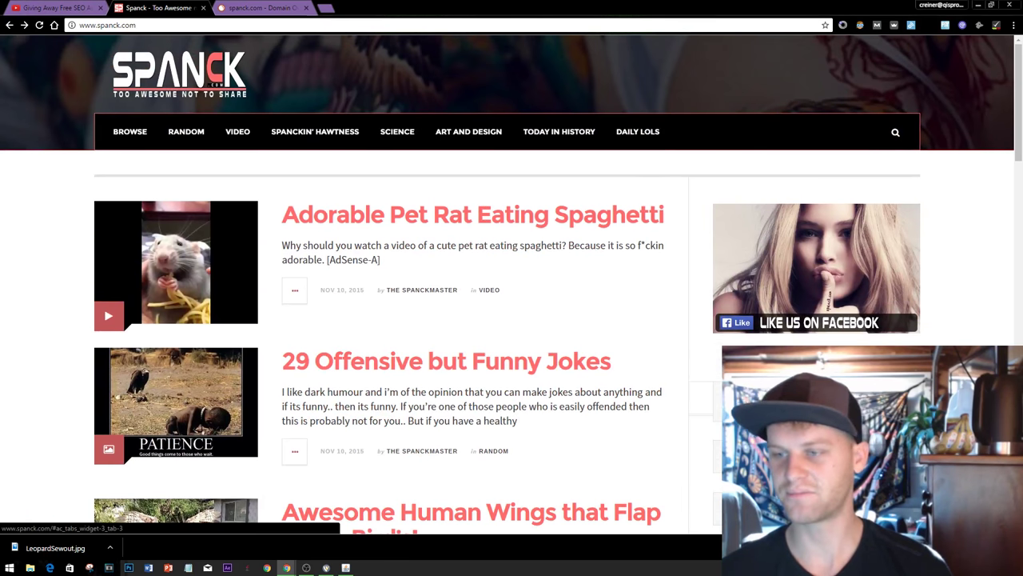
pyautogui.scroll(-3, 784, 219)
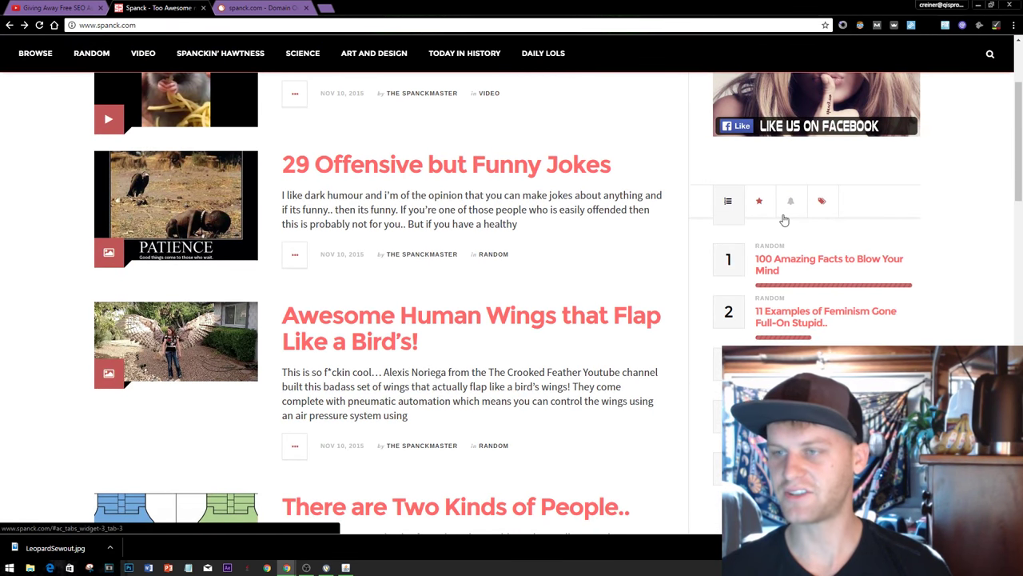
pyautogui.scroll(-3, 442, 163)
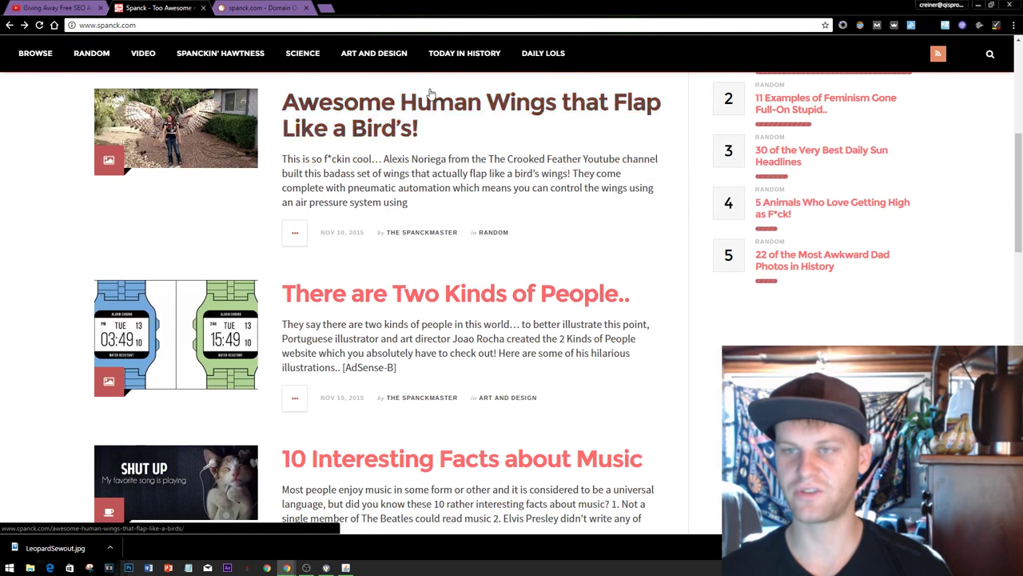
pyautogui.scroll(-1, 425, 354)
pyautogui.scroll(4, 490, 273)
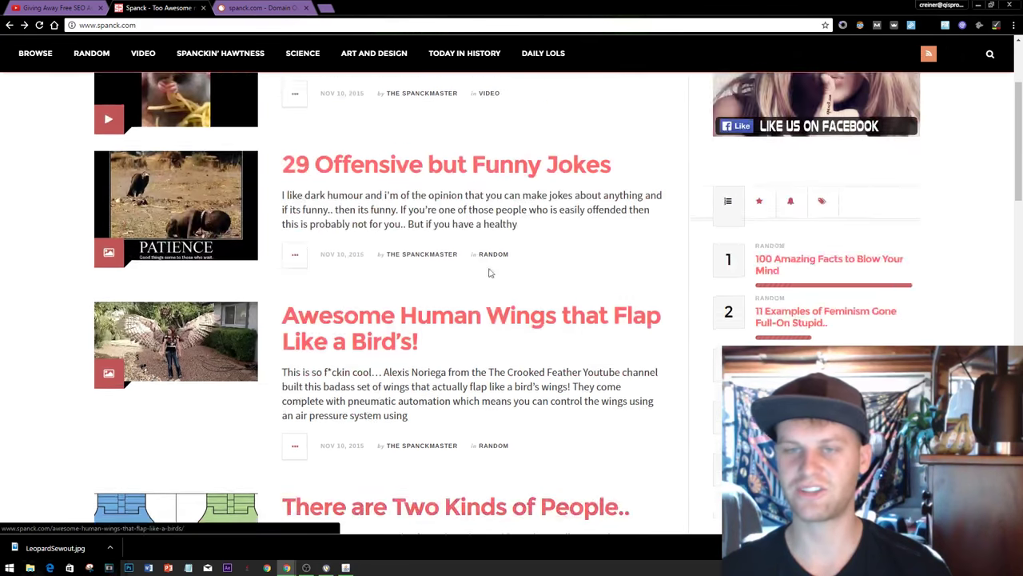
pyautogui.scroll(3, 490, 273)
pyautogui.rightClick(34, 248)
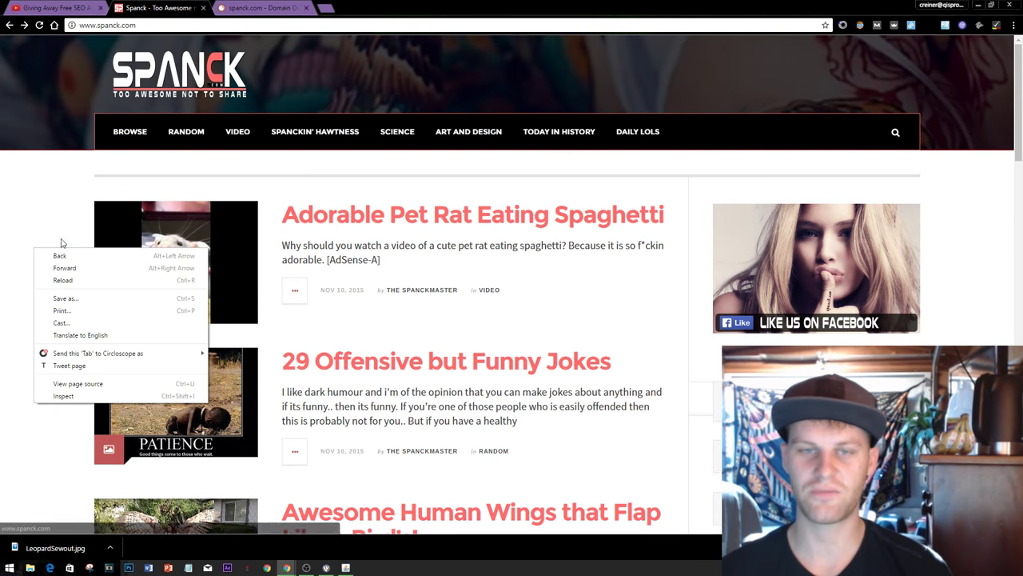
pyautogui.click(85, 69)
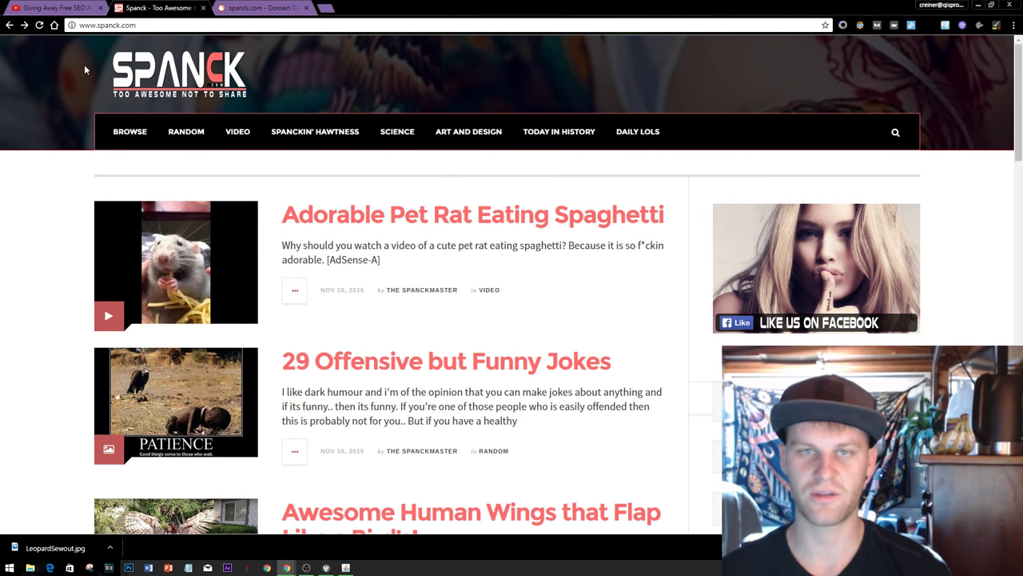
pyautogui.click(325, 8)
# Search 'structure' and open Google's Structured Data Testing Tool
pyautogui.write('strucu')
pyautogui.press('BackSpace')
pyautogui.write('ture')
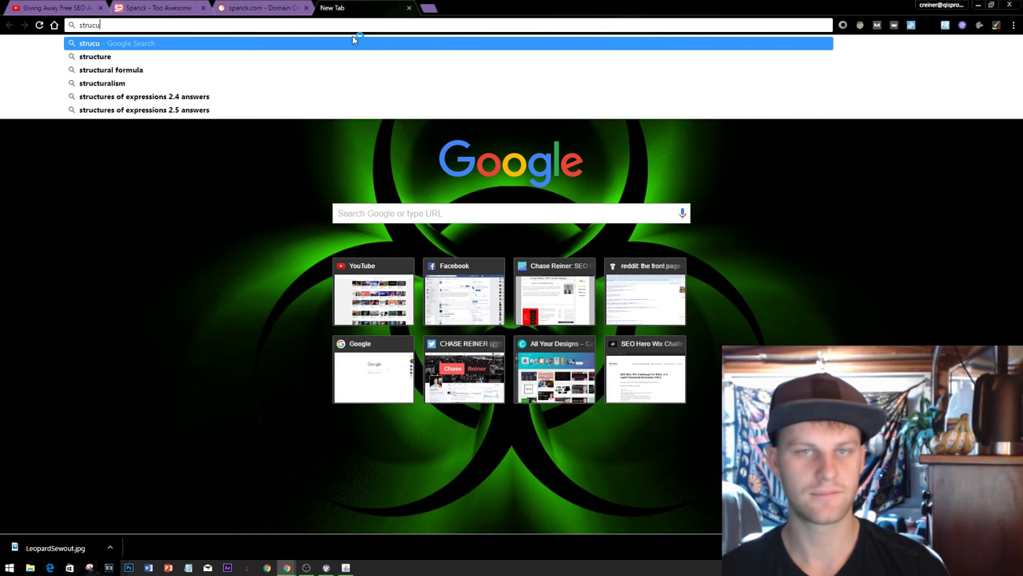
pyautogui.press('Return')
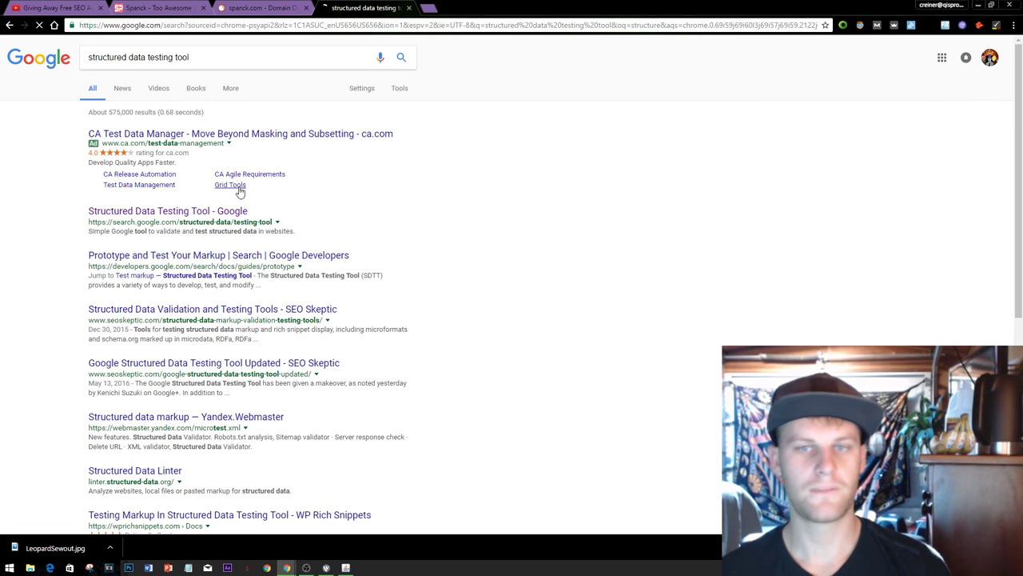
pyautogui.click(175, 212)
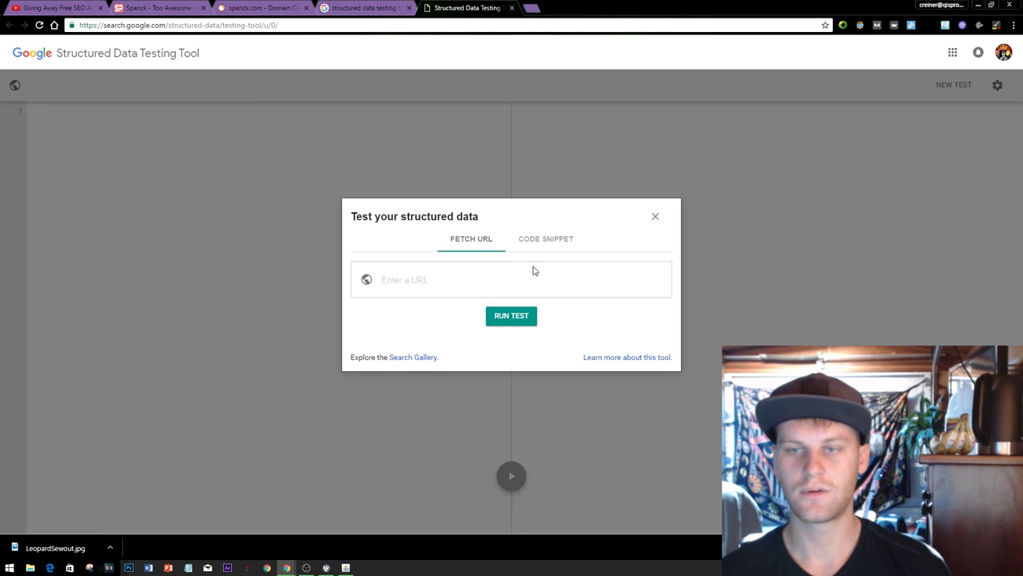
# Run a structured data test on the pasted spanck.com homepage address
pyautogui.click(534, 276)
pyautogui.write('http://www.spanck.com/')
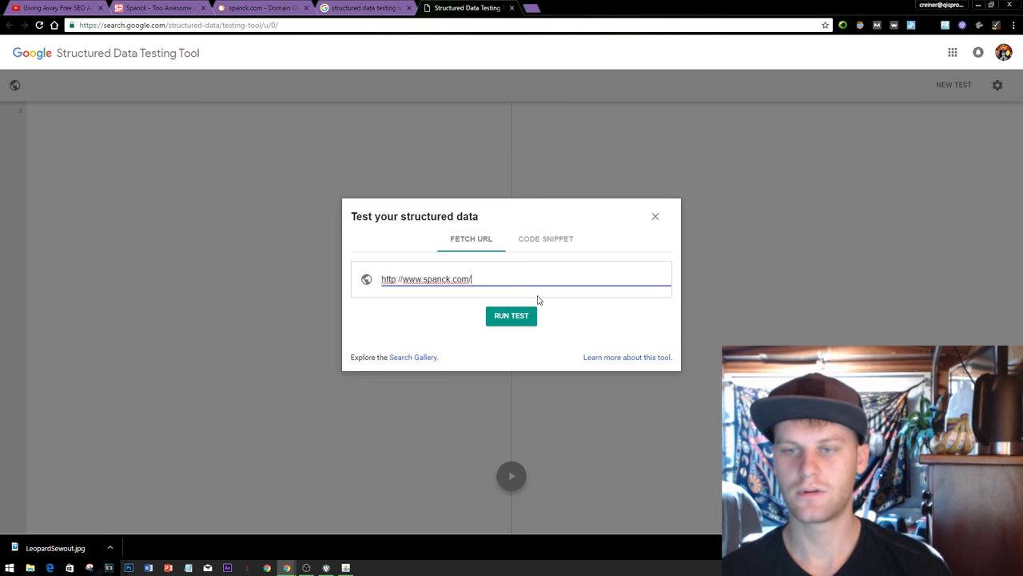
pyautogui.click(511, 316)
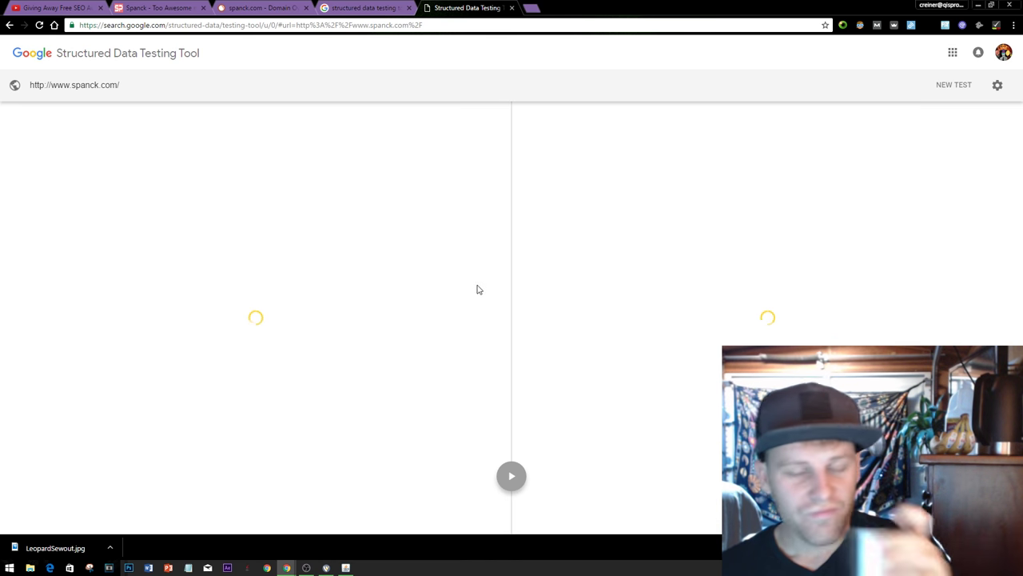
pyautogui.click(363, 8)
pyautogui.click(432, 10)
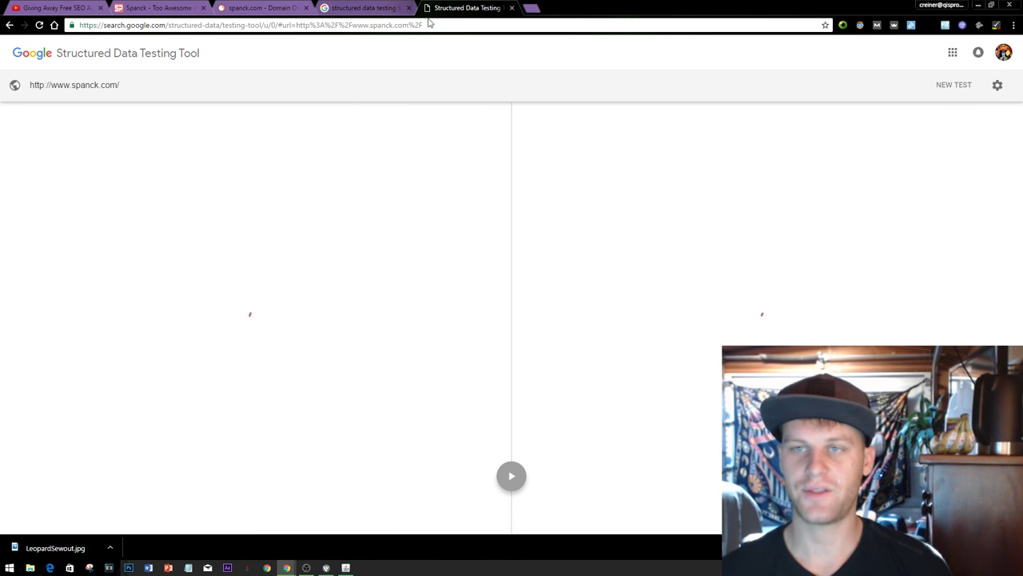
pyautogui.click(363, 8)
pyautogui.click(470, 8)
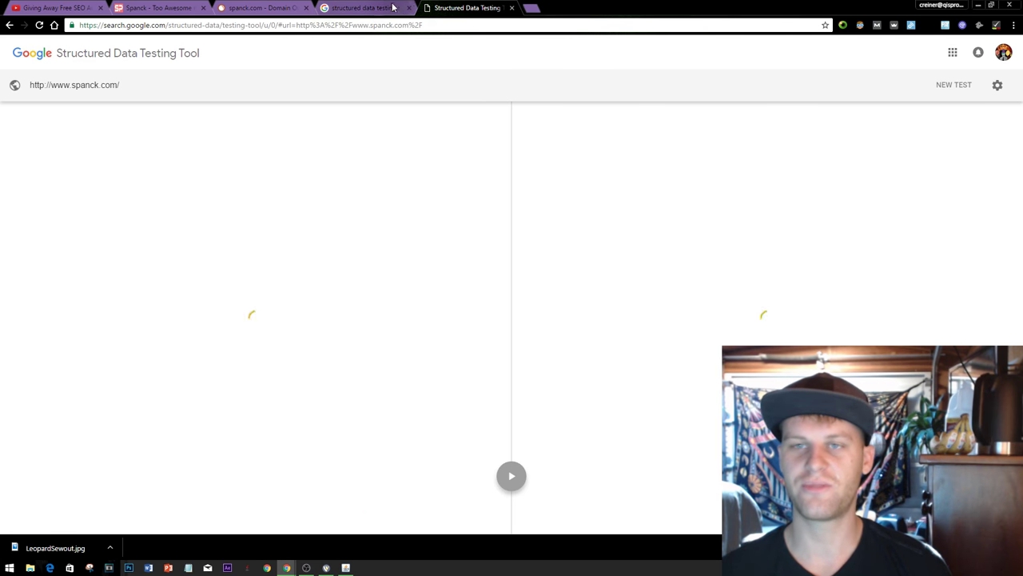
pyautogui.click(263, 8)
pyautogui.click(385, 7)
pyautogui.click(464, 8)
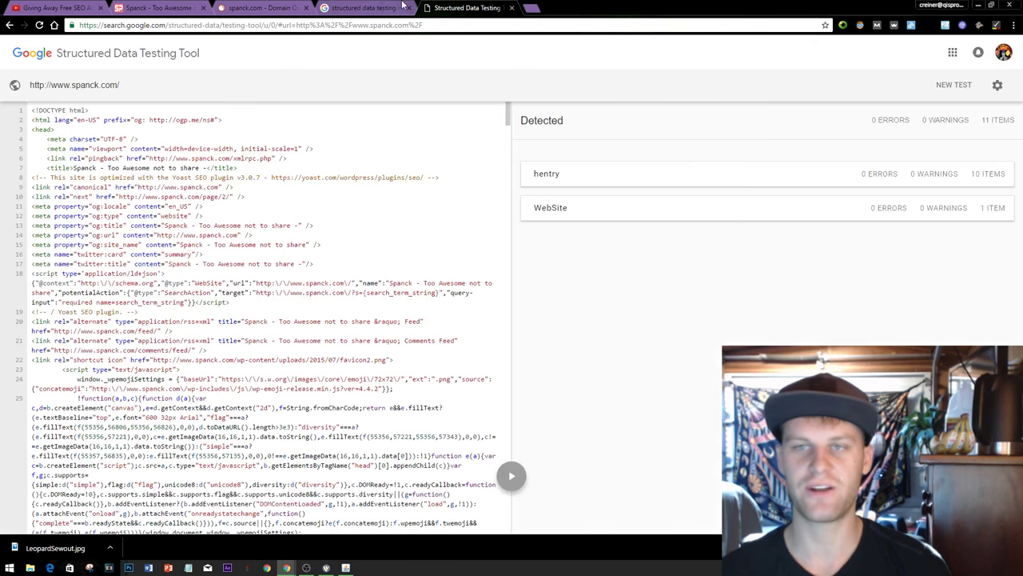
# Inspect the WebSite item and expand the first five of the 10 hentry items
pyautogui.click(689, 212)
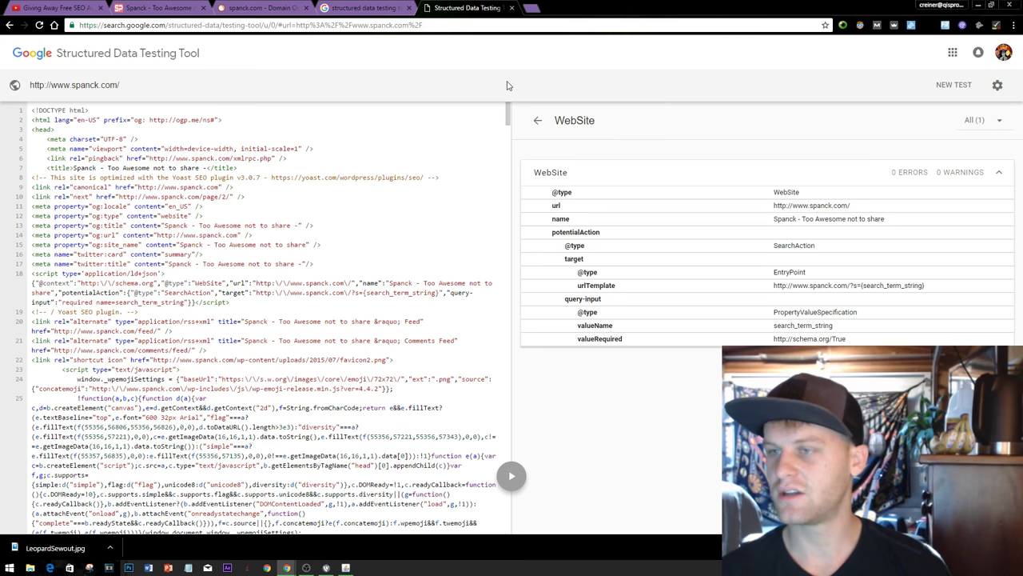
pyautogui.click(540, 120)
pyautogui.click(671, 179)
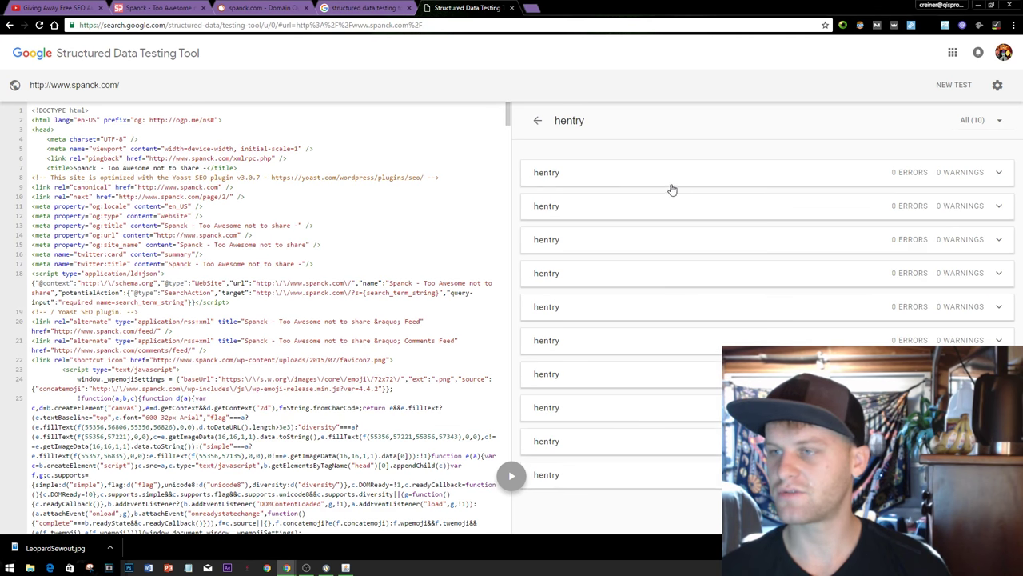
pyautogui.click(570, 181)
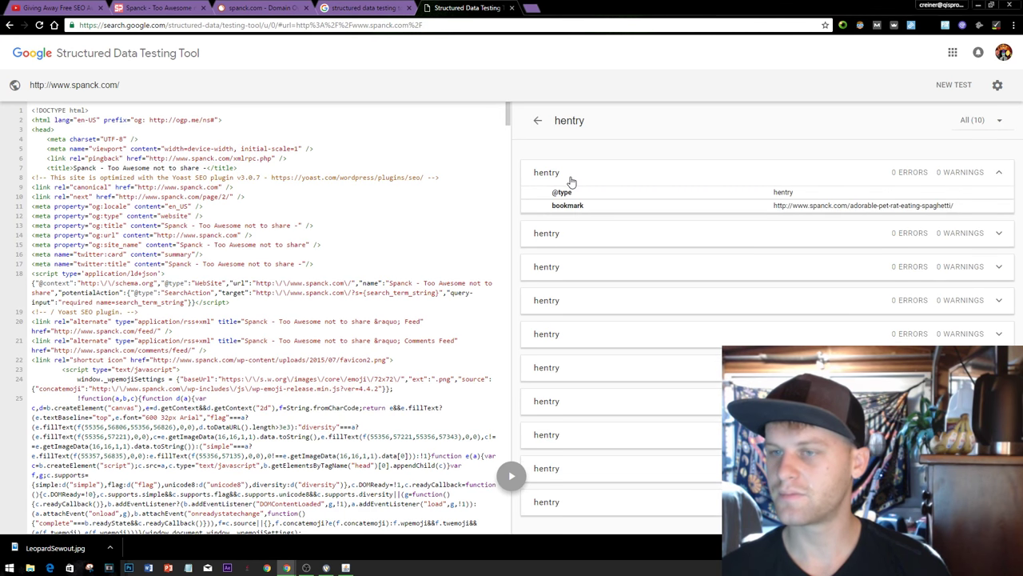
pyautogui.click(603, 239)
pyautogui.click(653, 293)
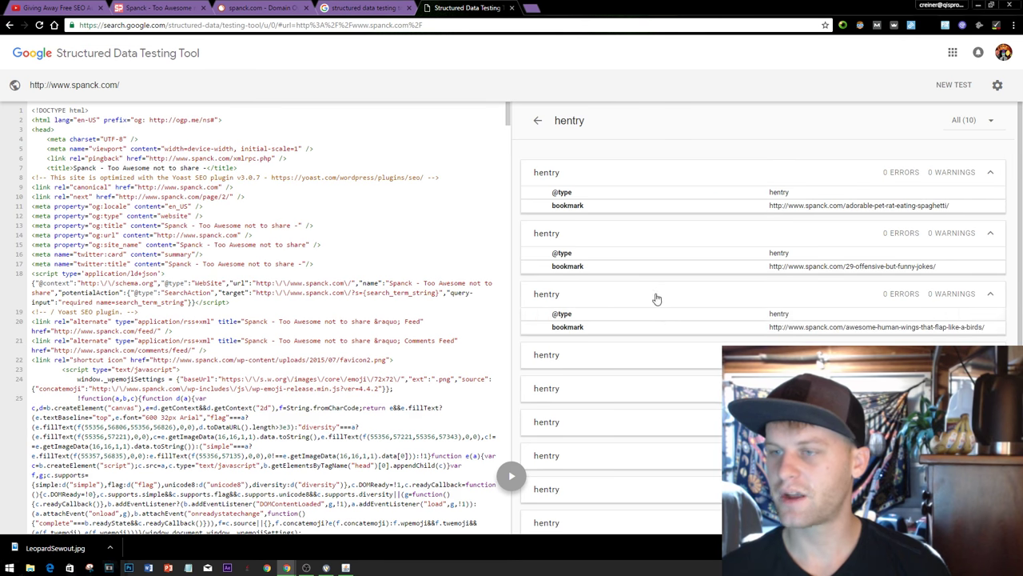
pyautogui.click(663, 391)
pyautogui.click(654, 363)
pyautogui.scroll(-2, 644, 408)
pyautogui.scroll(5, 647, 392)
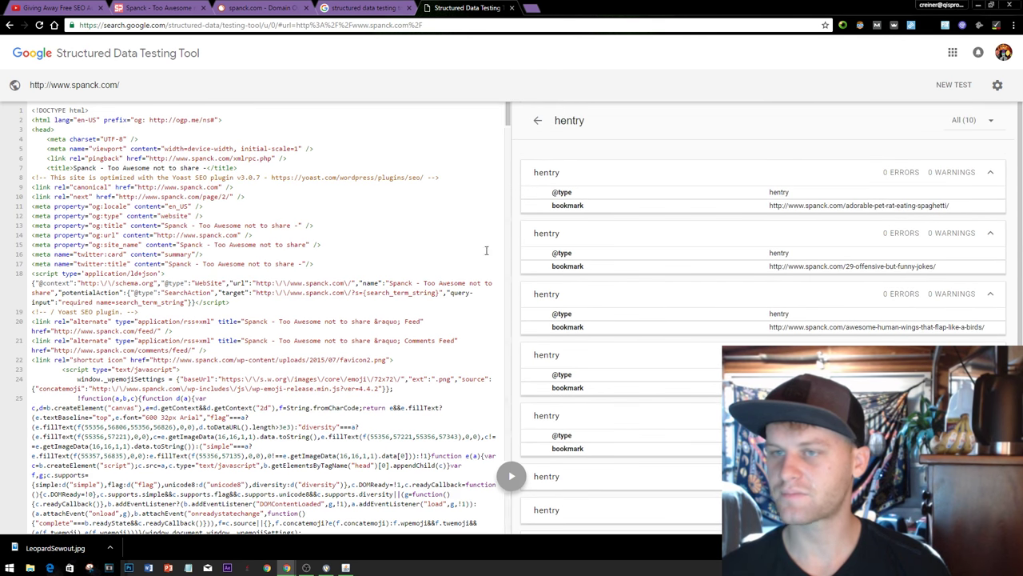
# Recheck the WebSite item's details, then return to the spanck.com homepage tab
pyautogui.click(535, 121)
pyautogui.click(591, 224)
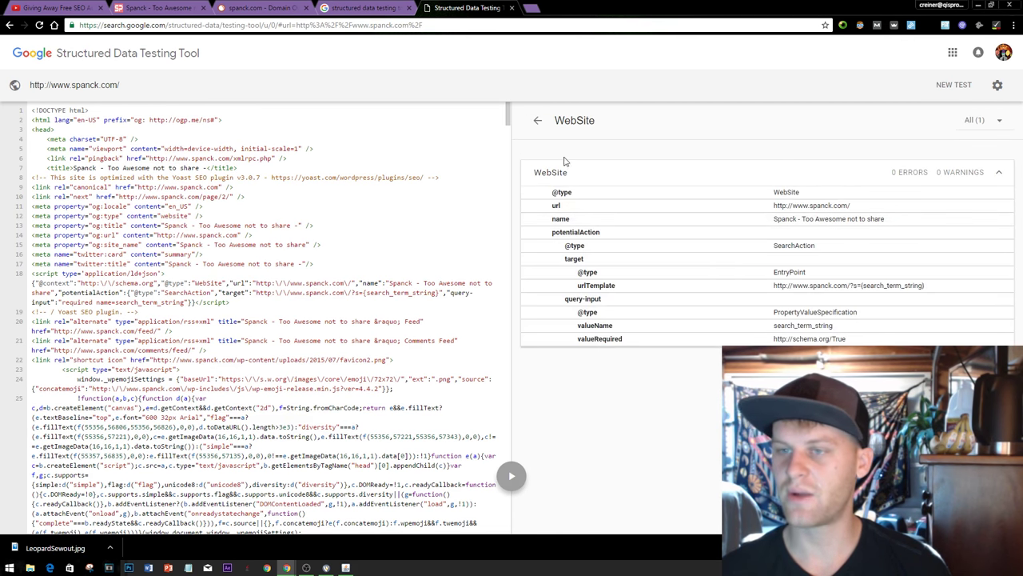
pyautogui.click(537, 120)
pyautogui.click(361, 8)
pyautogui.click(219, 7)
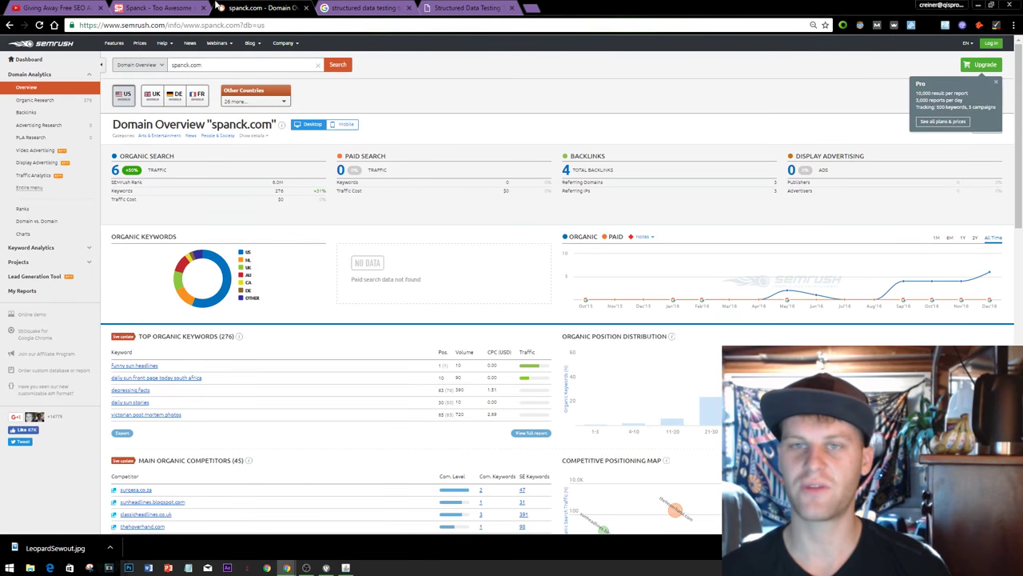
pyautogui.click(160, 7)
# Run a new structured data test on the Adorable Pet Rat Eating Spaghetti post's URL
pyautogui.rightClick(376, 212)
pyautogui.click(403, 219)
pyautogui.click(244, 7)
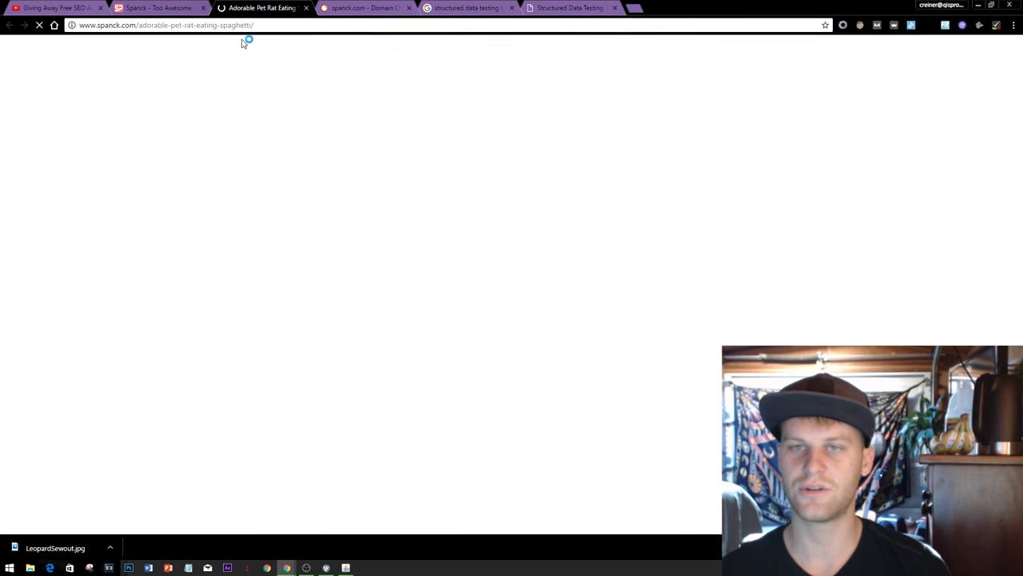
pyautogui.click(559, 7)
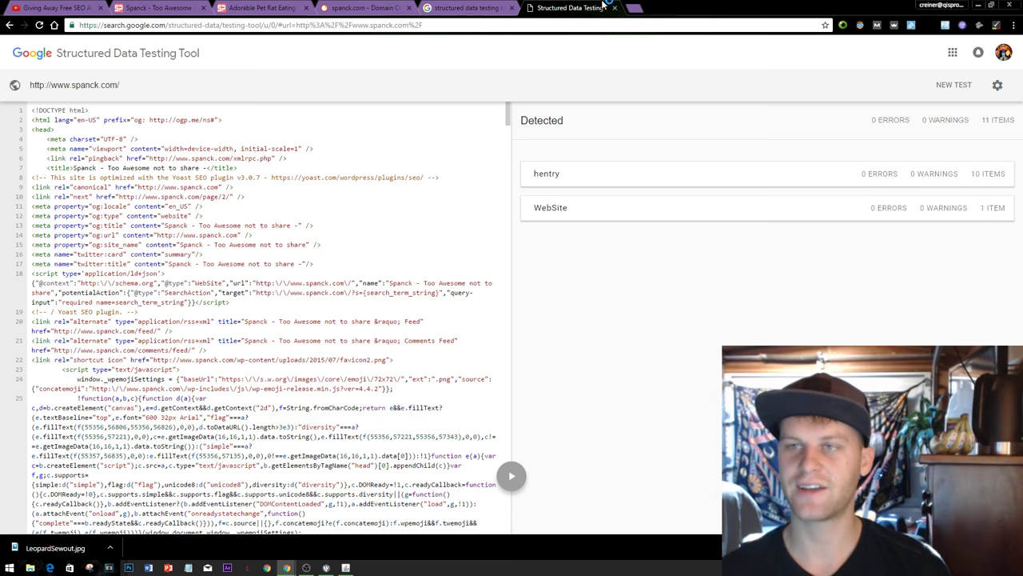
pyautogui.click(941, 86)
pyautogui.tripleClick(496, 277)
pyautogui.write('http://www.spanck.com/adorable-pet-rat-eating-spaghetti/')
pyautogui.click(509, 320)
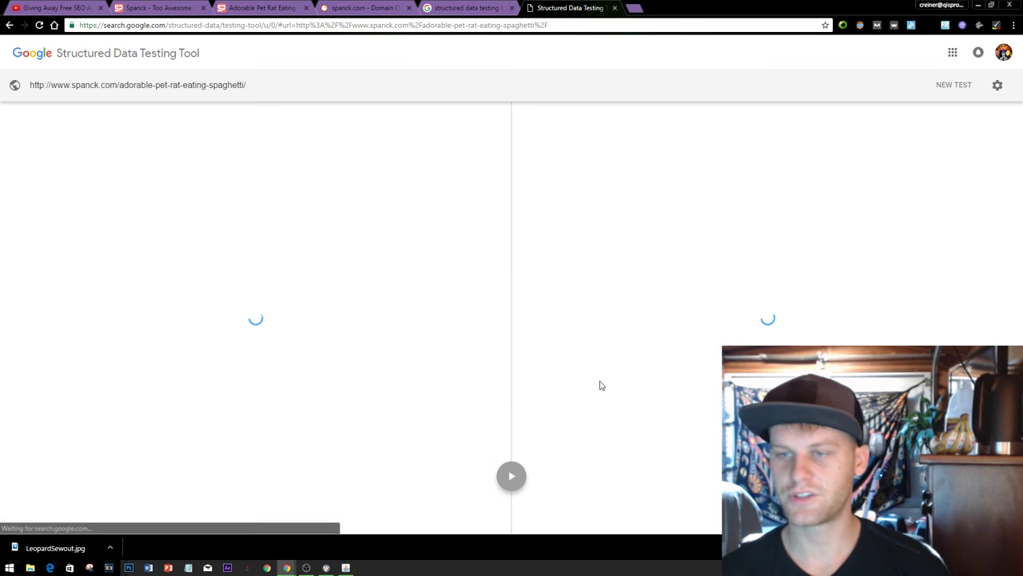
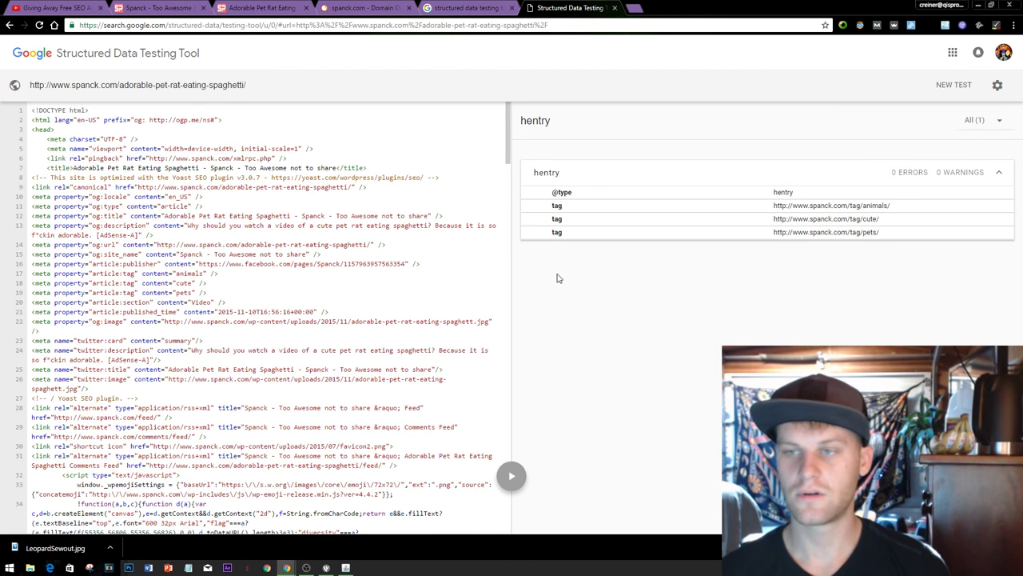
# Jump from the hentry card's tag entry to source line 130, then clear the highlight
pyautogui.click(651, 213)
pyautogui.click(659, 190)
pyautogui.click(579, 177)
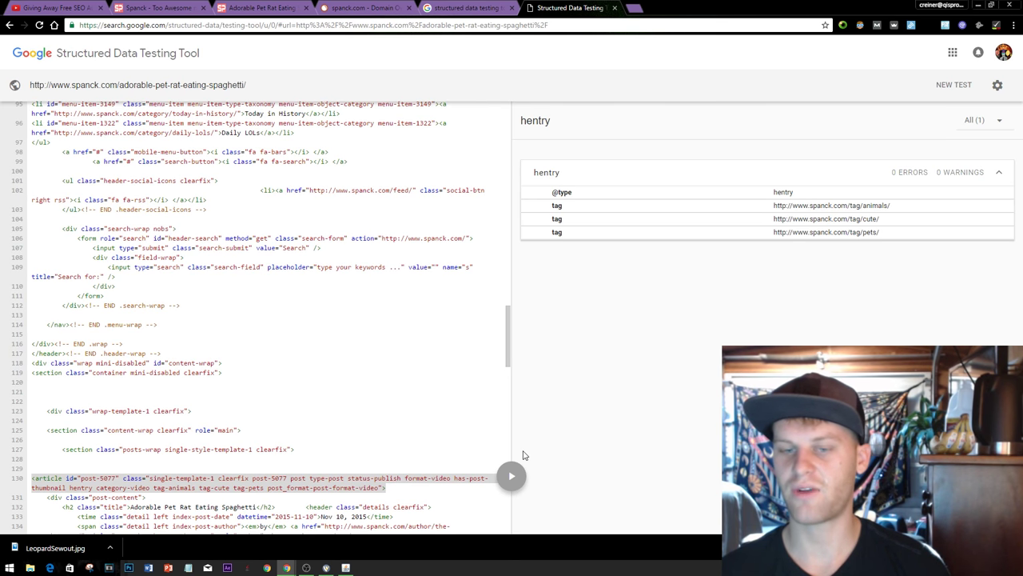
pyautogui.click(213, 490)
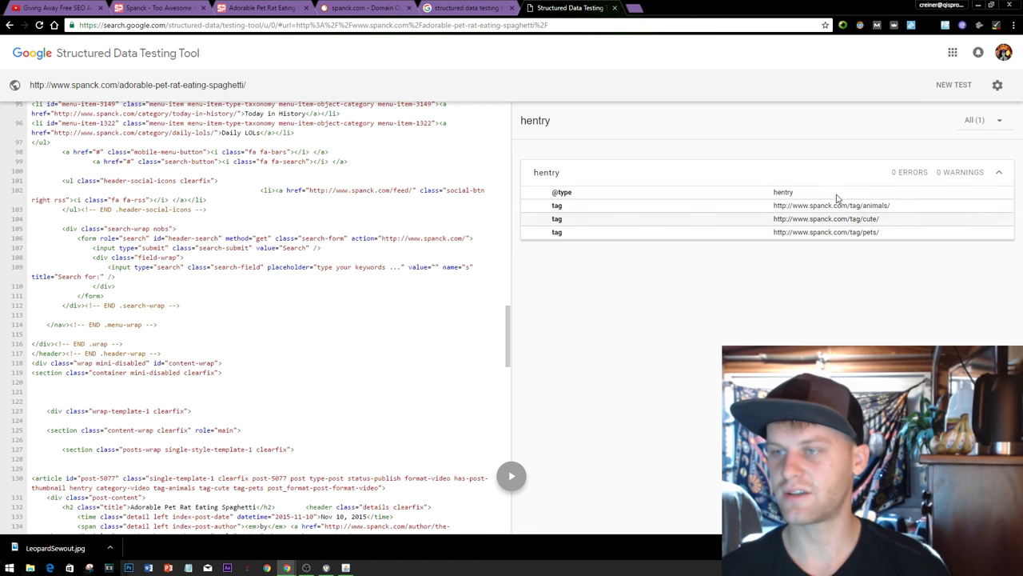
# Collapse the hentry card and return to the SEMrush spanck.com overview
pyautogui.click(798, 170)
pyautogui.click(685, 181)
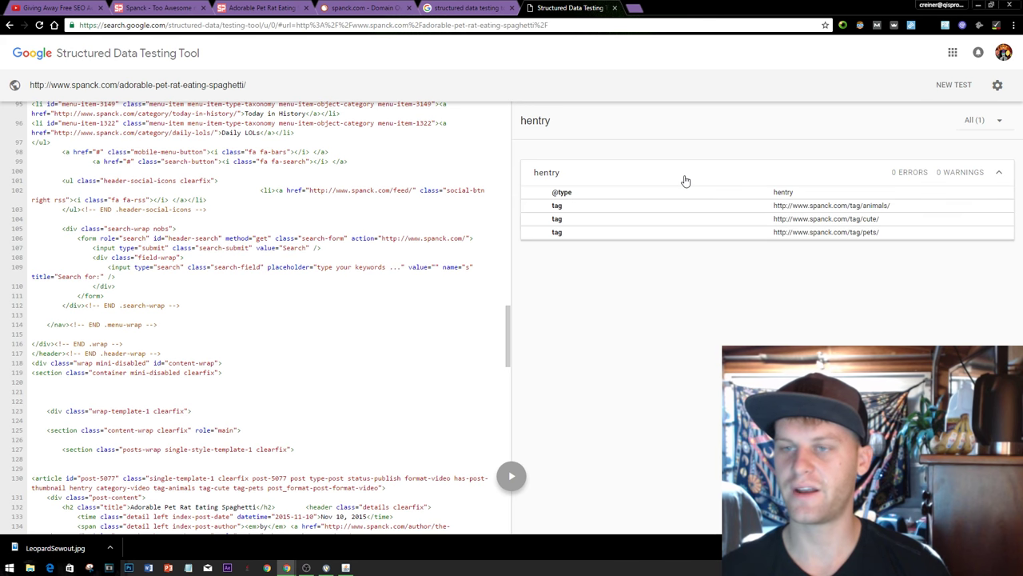
pyautogui.click(685, 180)
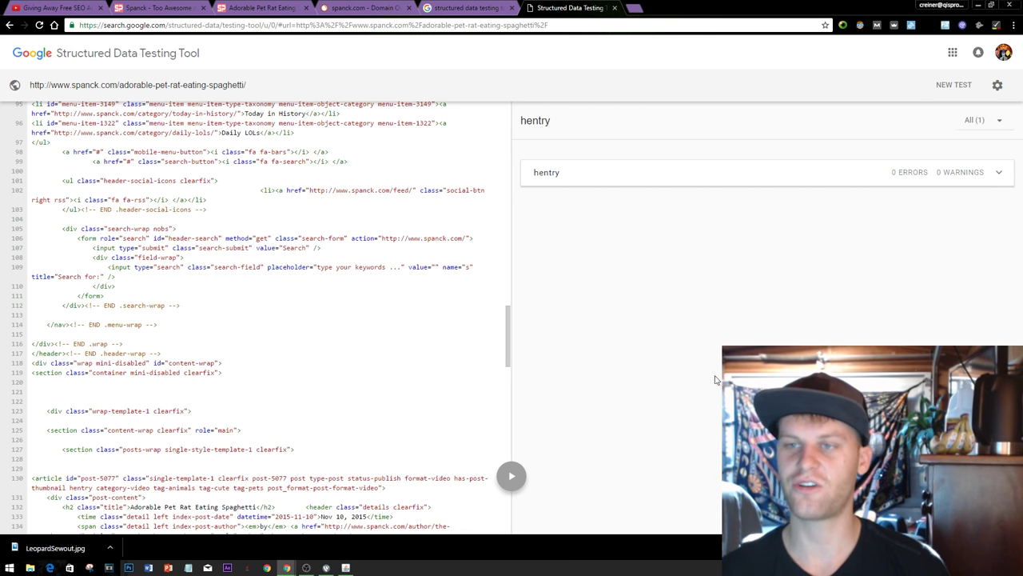
pyautogui.click(364, 8)
pyautogui.click(260, 7)
# Scroll through the pet rat article and select the word AdSense in the post
pyautogui.click(364, 7)
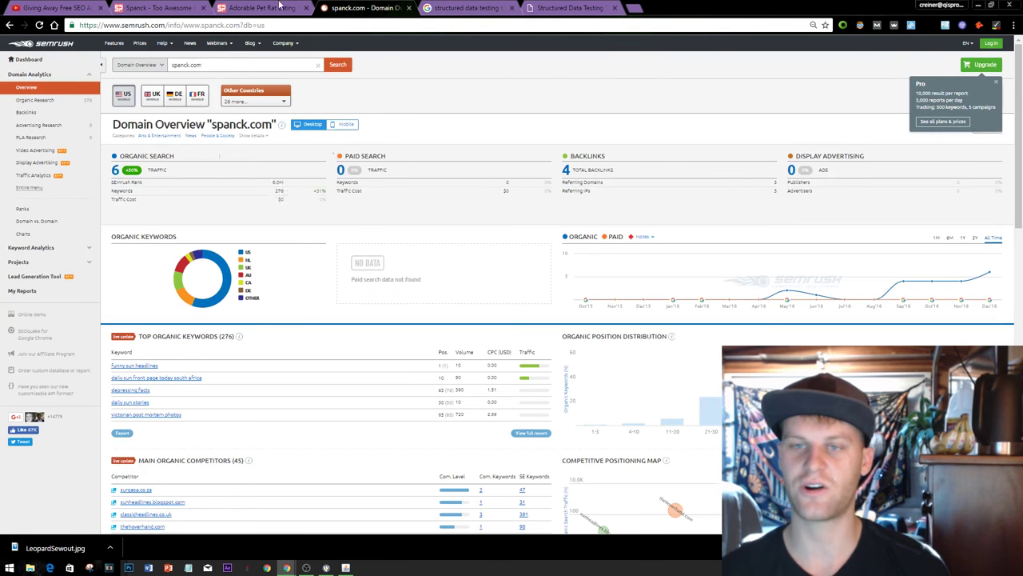
pyautogui.click(280, 6)
pyautogui.scroll(-10, 509, 429)
pyautogui.scroll(10, 416, 331)
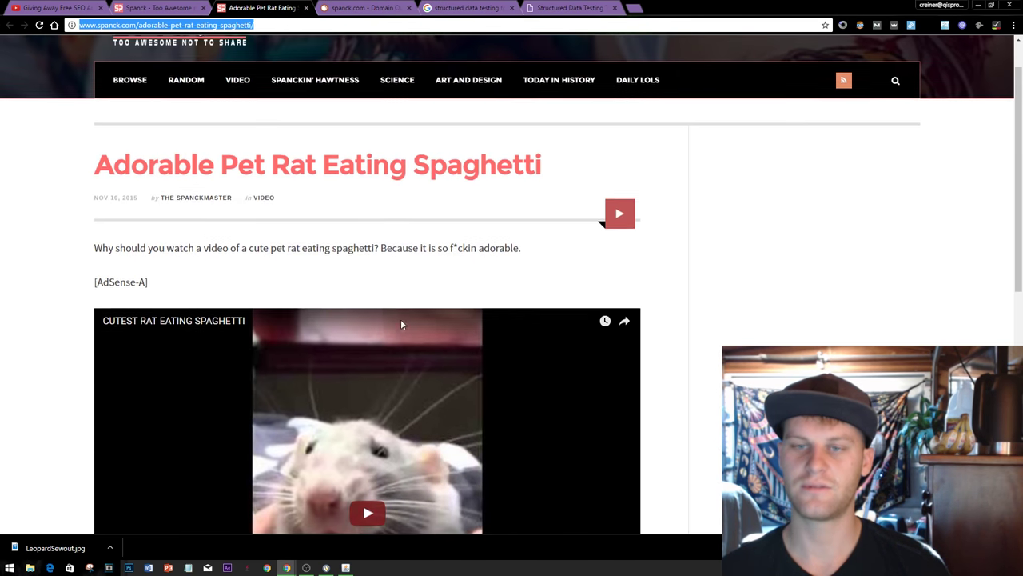
pyautogui.scroll(-10, 401, 319)
pyautogui.scroll(-3, 372, 242)
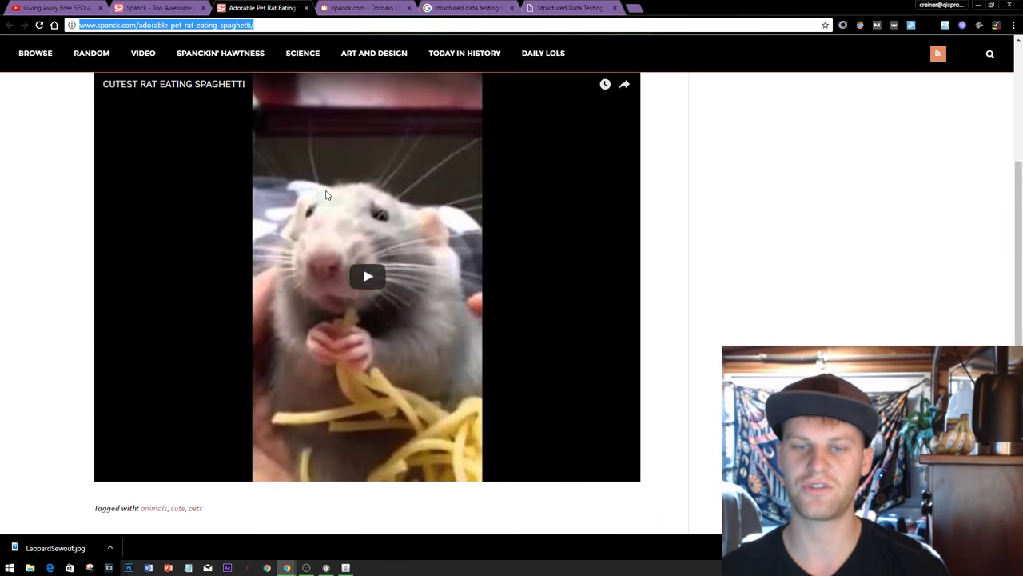
pyautogui.scroll(4, 292, 224)
pyautogui.scroll(2, 224, 217)
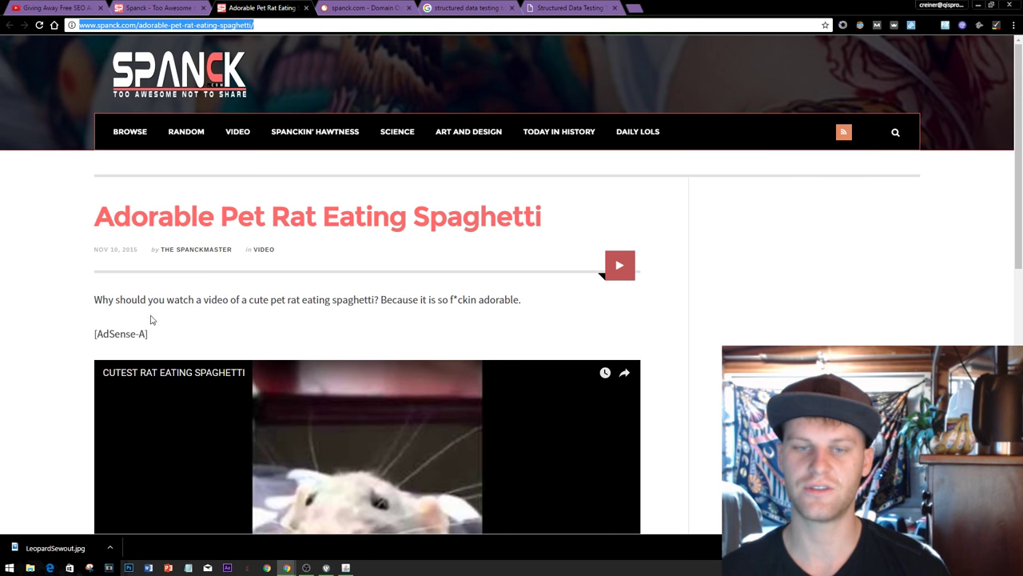
pyautogui.doubleClick(128, 332)
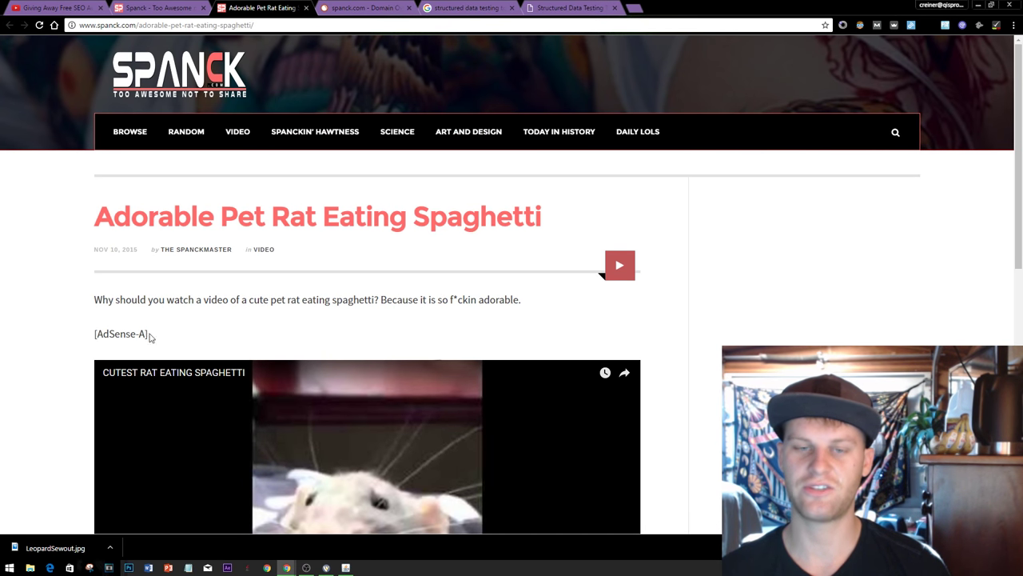
# Close the Structured Data Testing tab and select the Spanck homepage address for editing
pyautogui.click(360, 7)
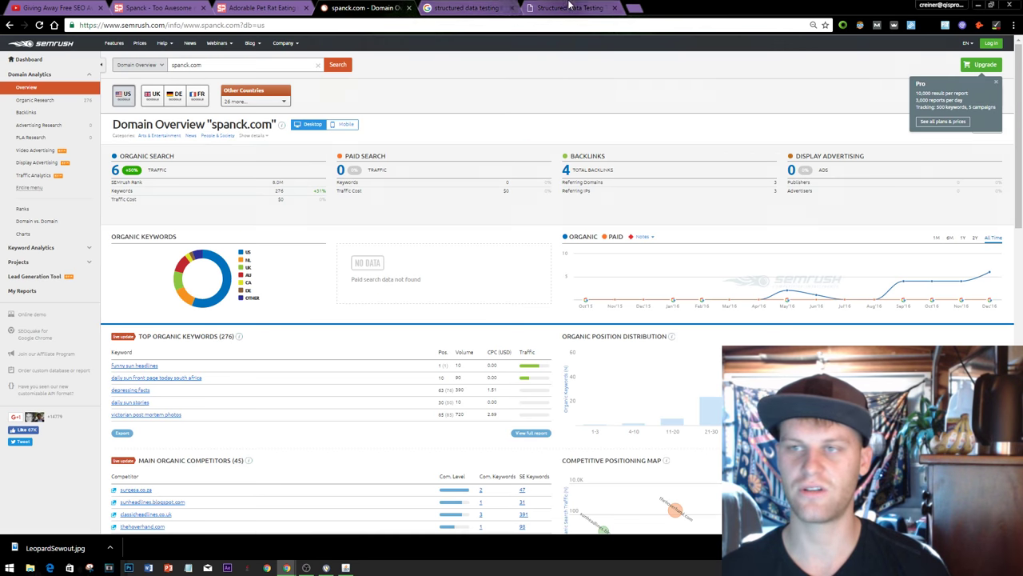
pyautogui.click(572, 8)
pyautogui.click(616, 7)
pyautogui.click(354, 7)
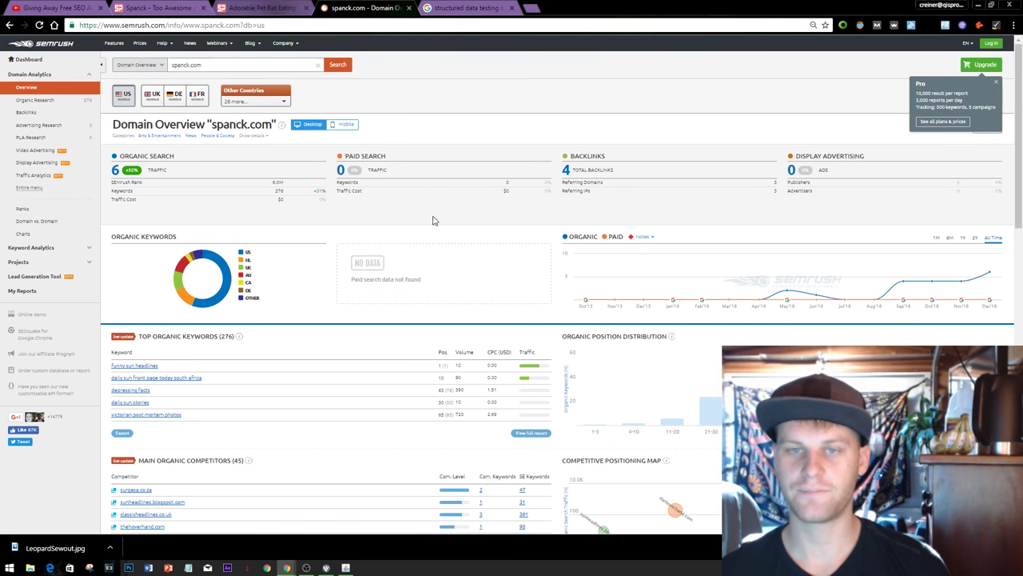
pyautogui.click(236, 7)
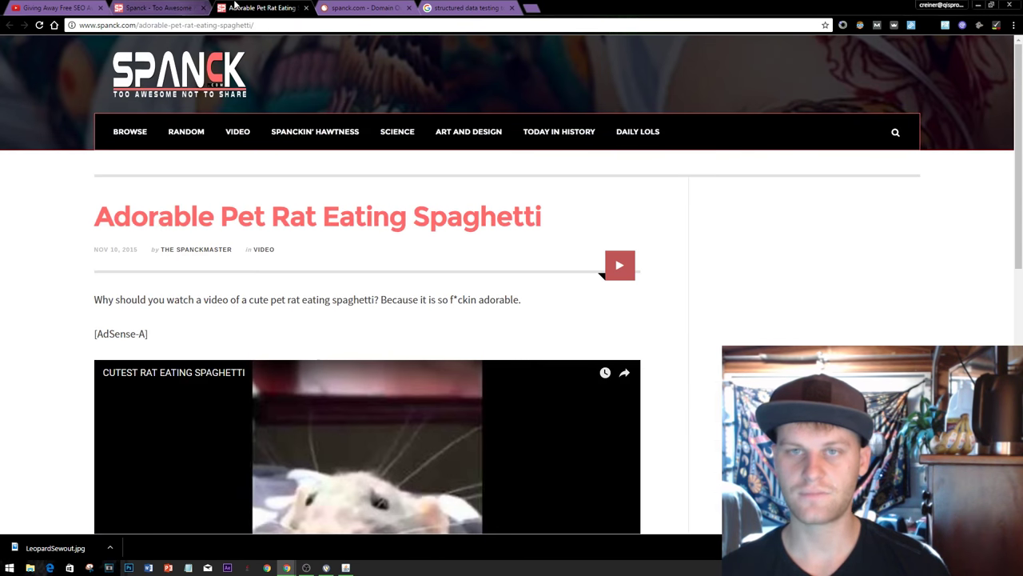
pyautogui.click(177, 7)
pyautogui.click(186, 24)
pyautogui.press('Home')
pyautogui.write('s')
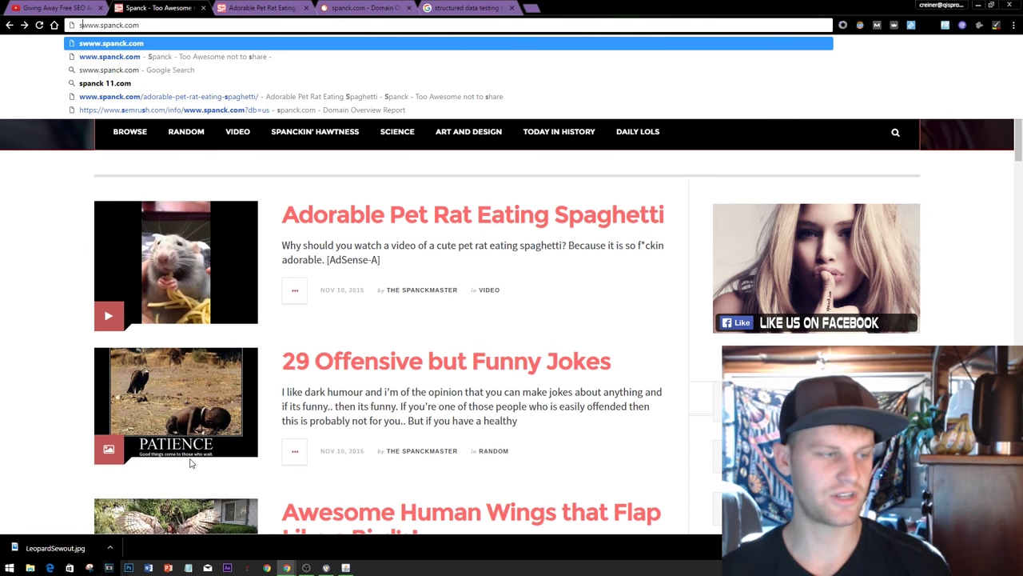
pyautogui.write('ite')
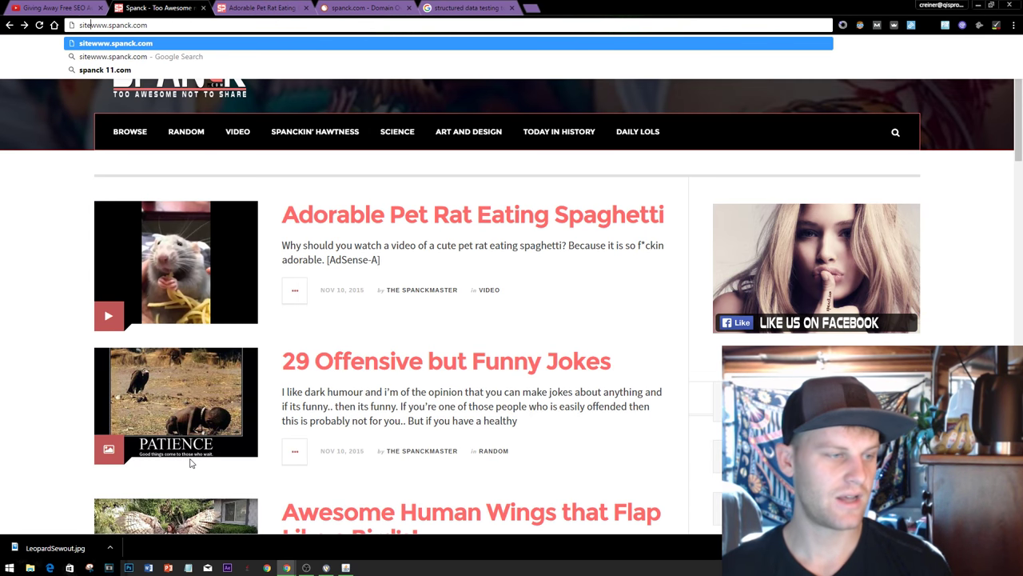
pyautogui.write(':')
pyautogui.press('Return')
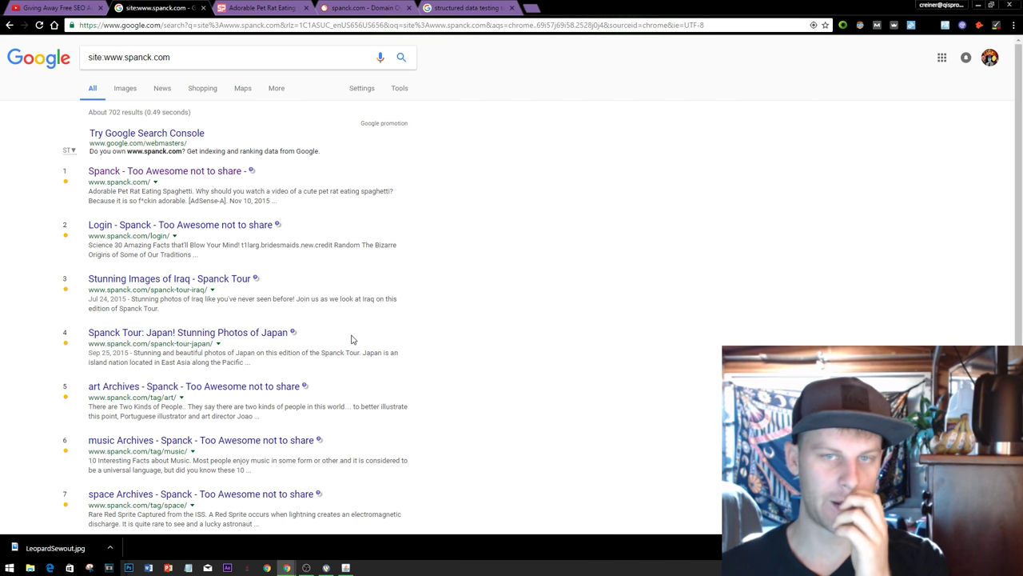
# Review the roughly 702 indexed results, then go back to the pet rat article
pyautogui.scroll(-2, 260, 292)
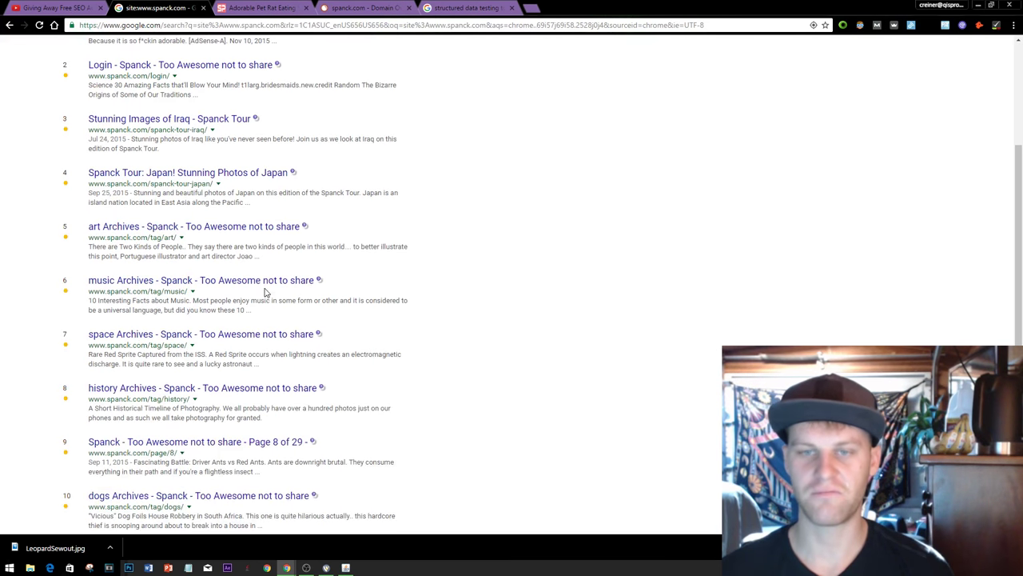
pyautogui.scroll(-2, 263, 295)
pyautogui.scroll(5, 267, 279)
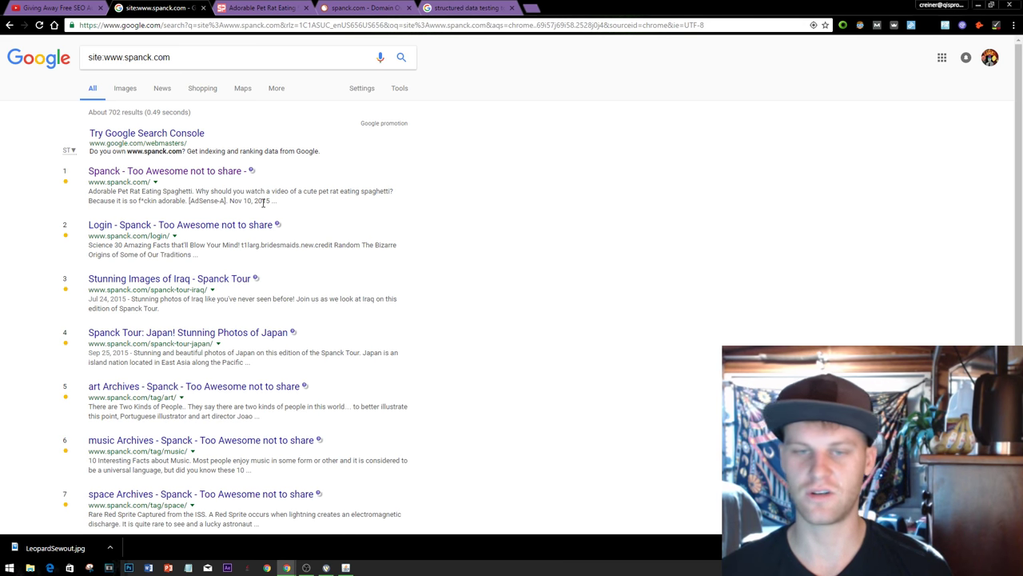
pyautogui.scroll(-4, 264, 201)
pyautogui.scroll(4, 263, 192)
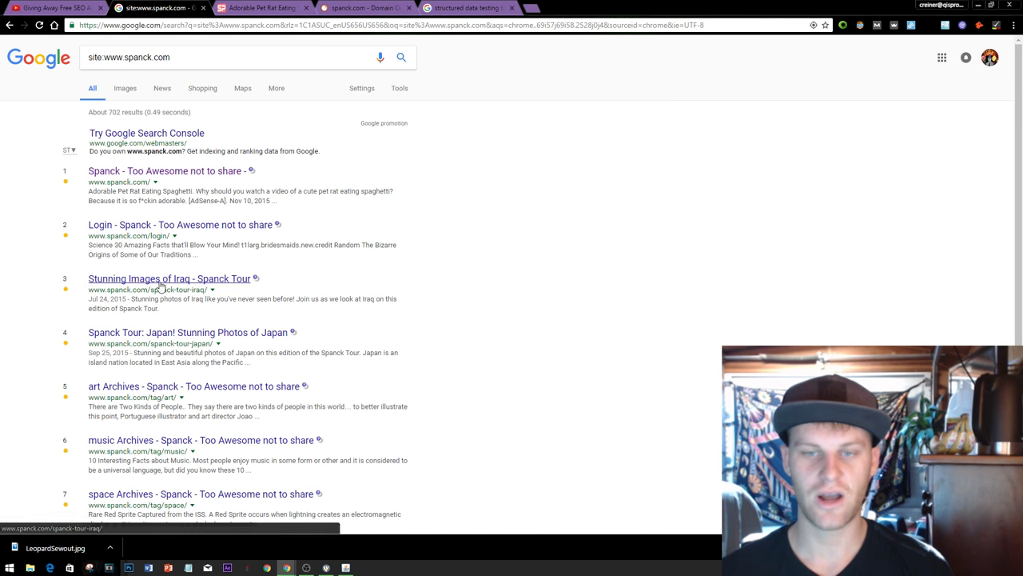
pyautogui.scroll(-1, 160, 285)
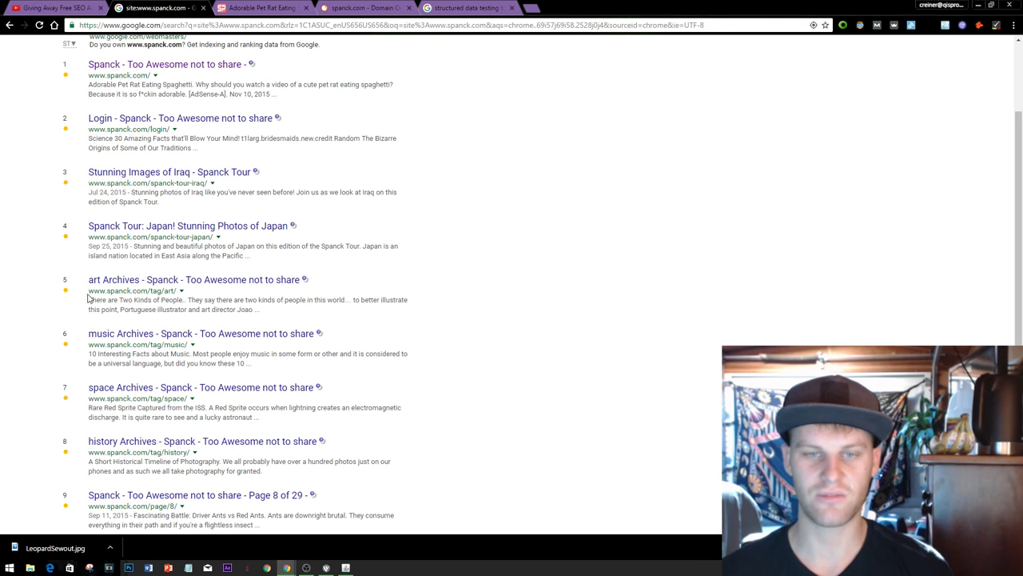
pyautogui.scroll(-1, 134, 238)
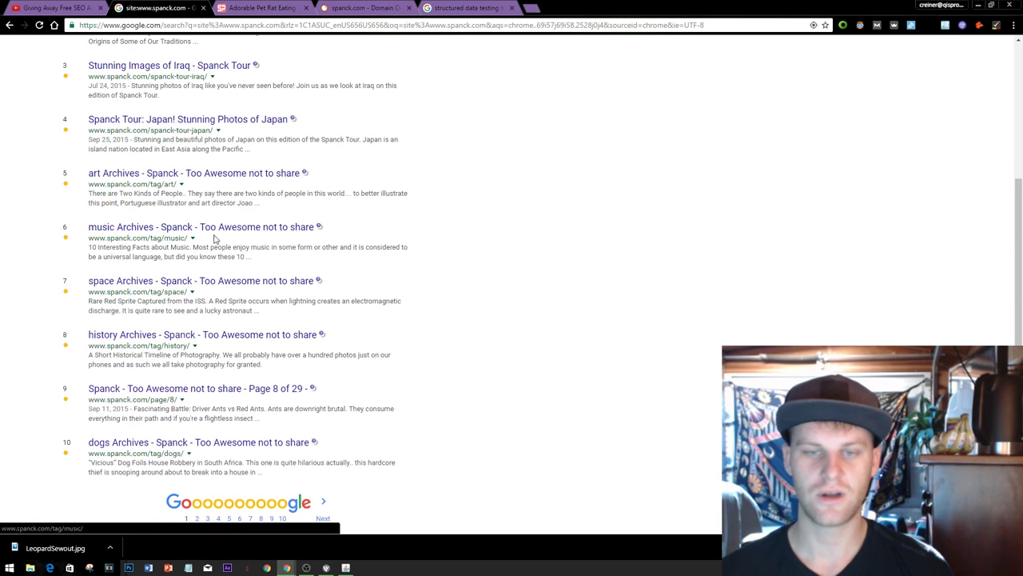
pyautogui.scroll(-1, 149, 287)
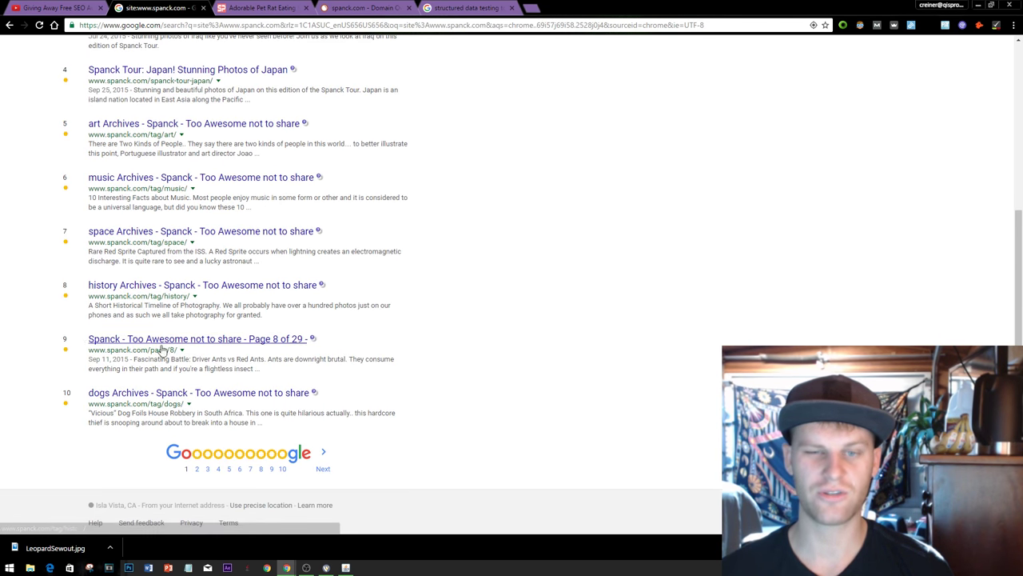
pyautogui.scroll(1, 159, 364)
pyautogui.scroll(2, 157, 368)
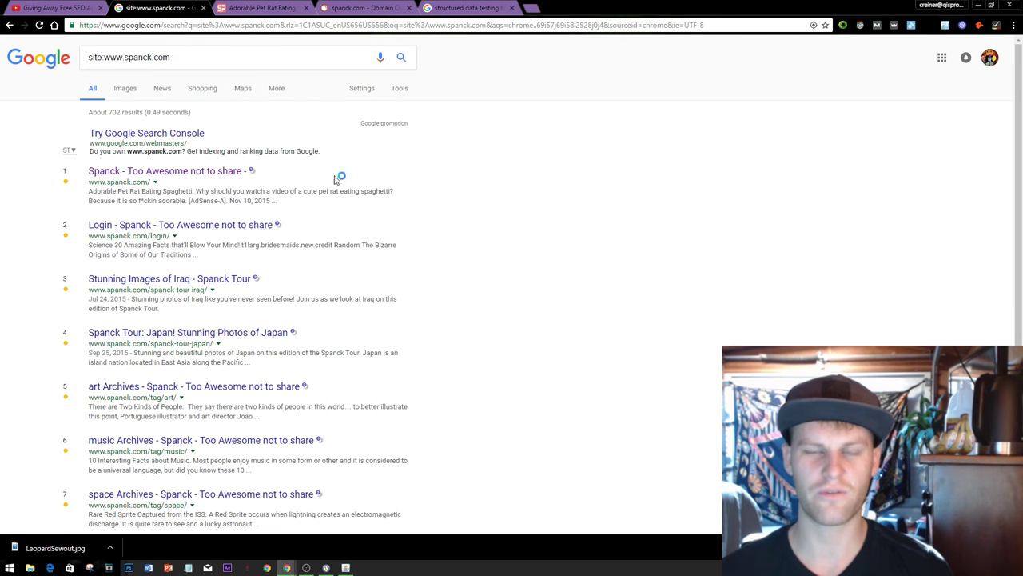
pyautogui.click(262, 8)
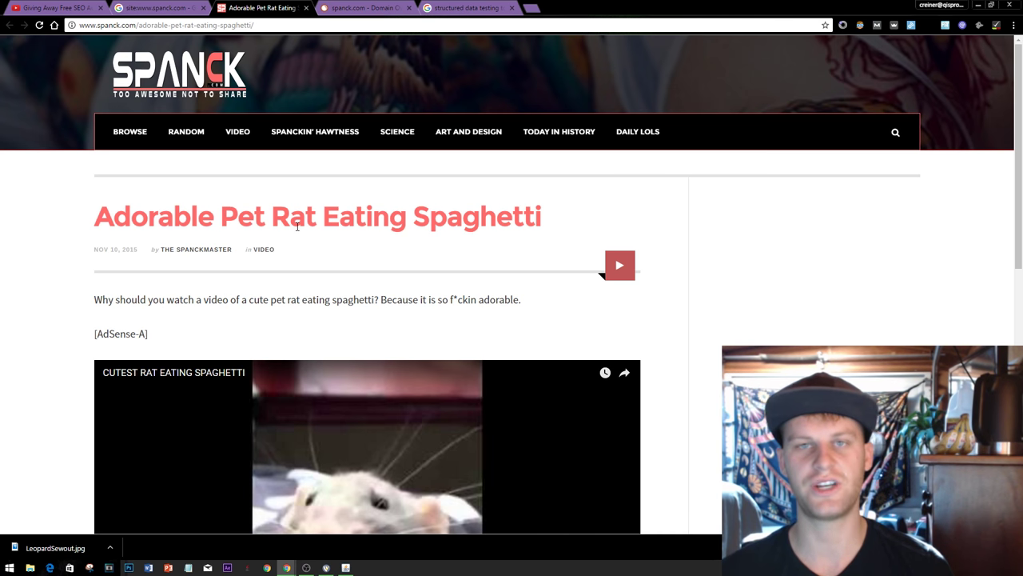
# Highlight and examine the 'Adorable Pet Rat Eating Spaghetti' post title, then clear the selection
pyautogui.click(424, 7)
pyautogui.click(262, 9)
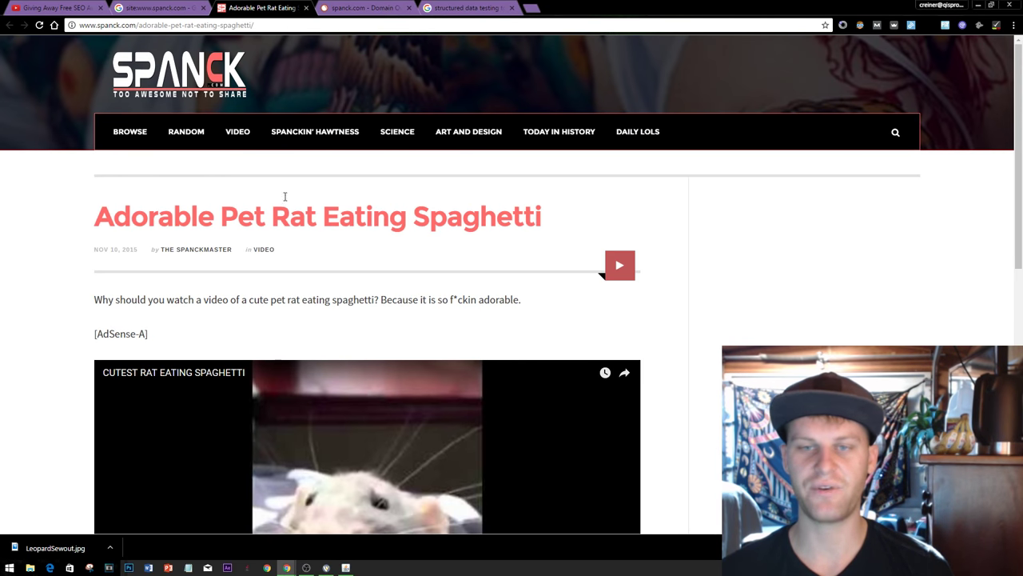
pyautogui.moveTo(285, 196); pyautogui.dragTo(538, 216)
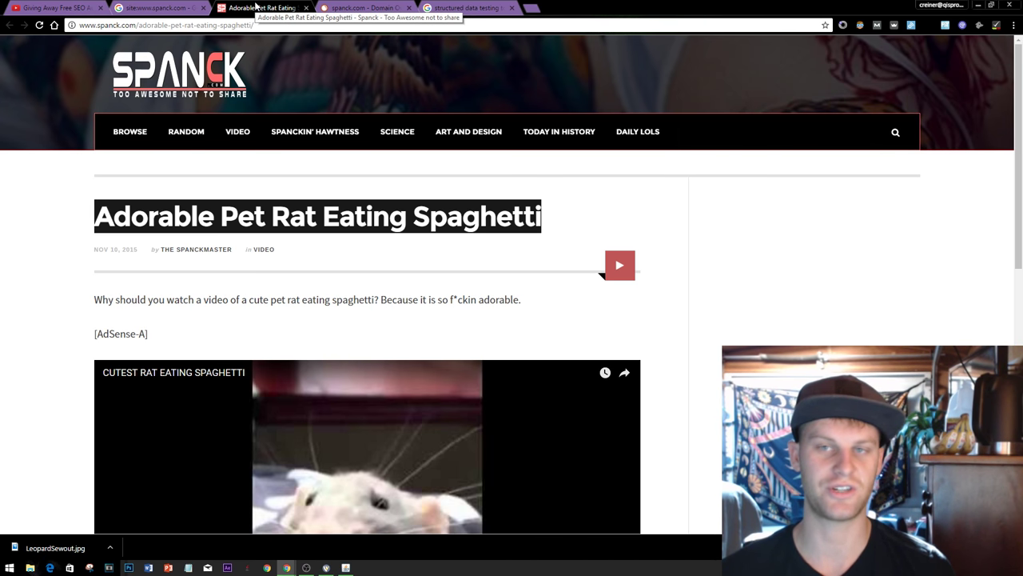
pyautogui.click(306, 232)
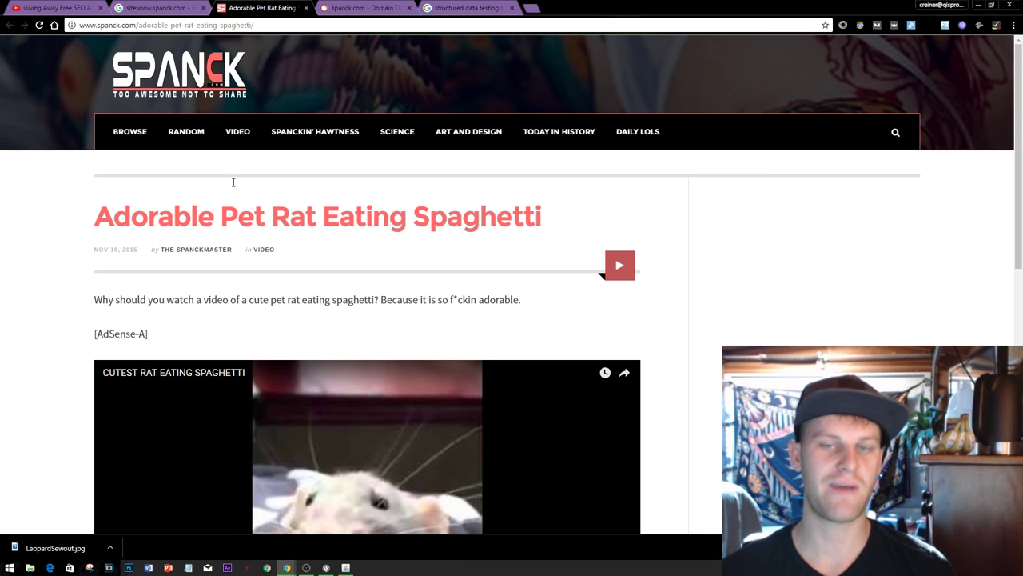
pyautogui.moveTo(406, 209); pyautogui.dragTo(272, 213)
pyautogui.click(416, 216)
pyautogui.click(325, 215)
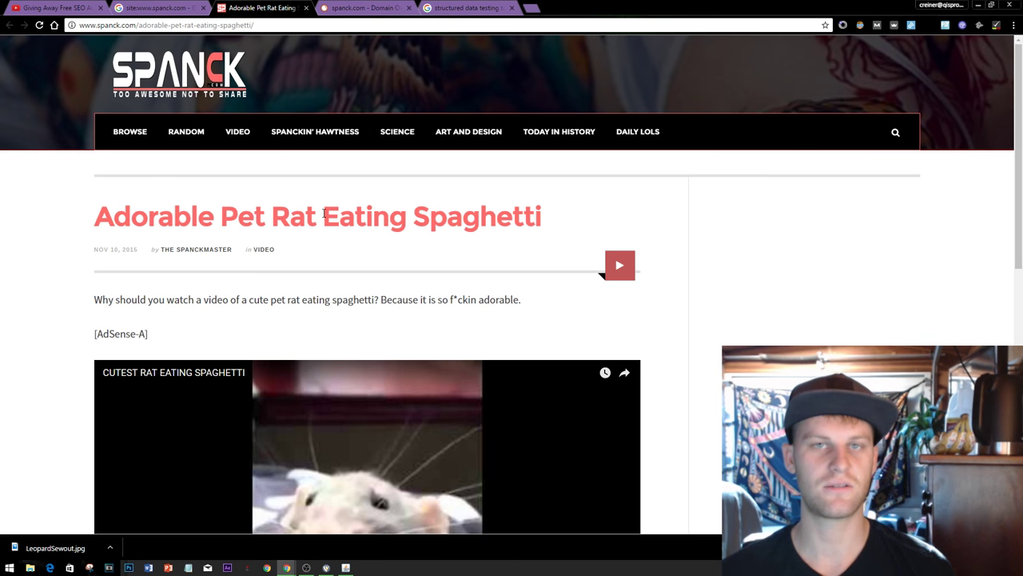
pyautogui.scroll(-3, 324, 213)
pyautogui.scroll(2, 151, 83)
pyautogui.scroll(2, 151, 82)
pyautogui.click(160, 7)
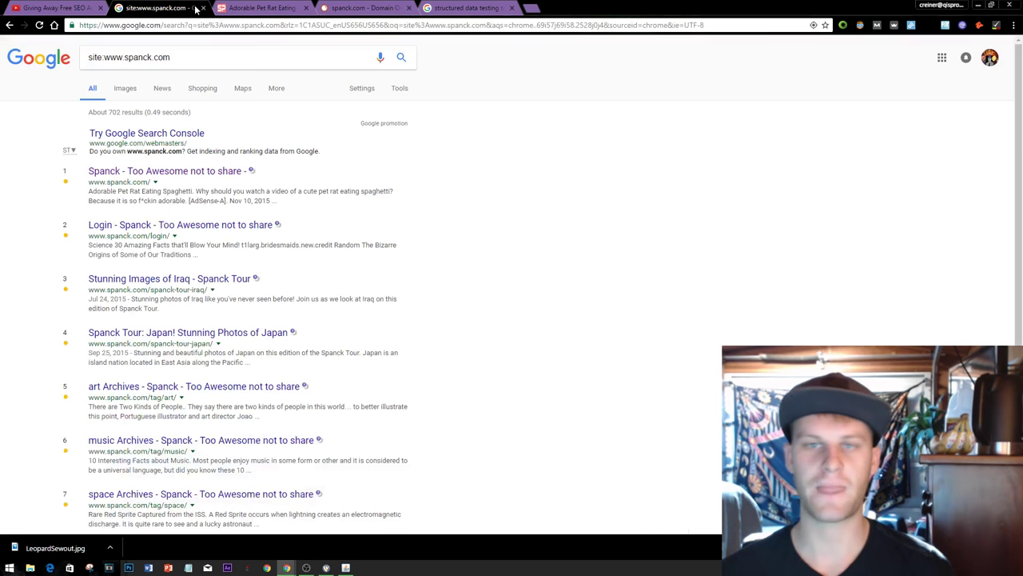
pyautogui.click(253, 6)
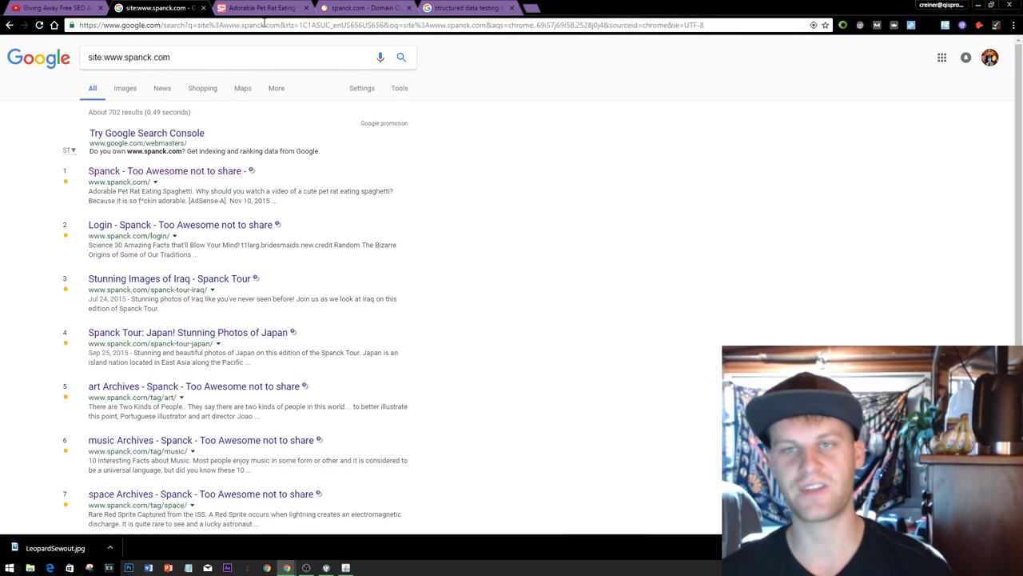
pyautogui.click(156, 7)
pyautogui.click(302, 14)
# Compare the SEMrush spanck.com overview with the ~702 Google results and their tag archives
pyautogui.click(306, 7)
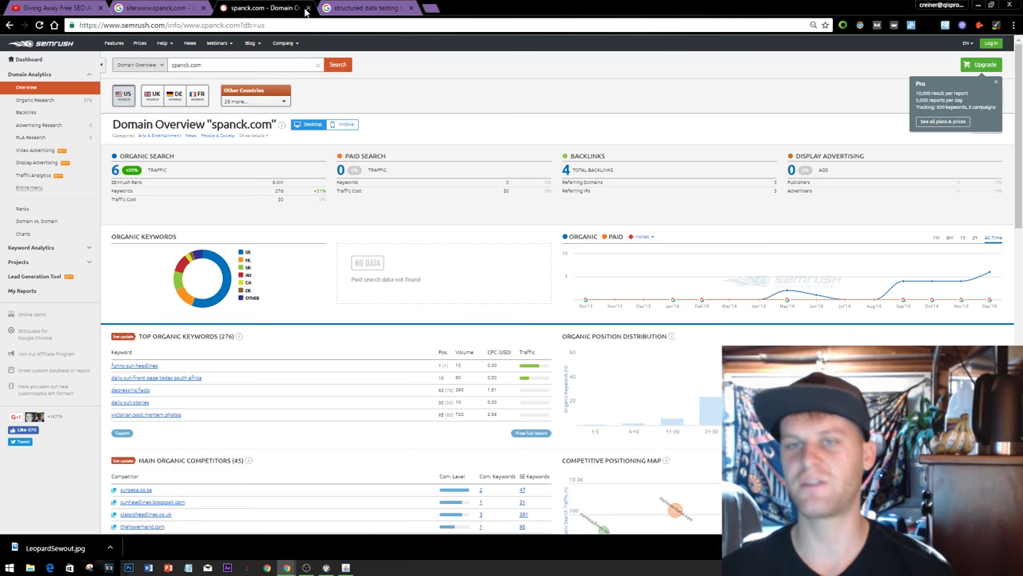
pyautogui.click(192, 8)
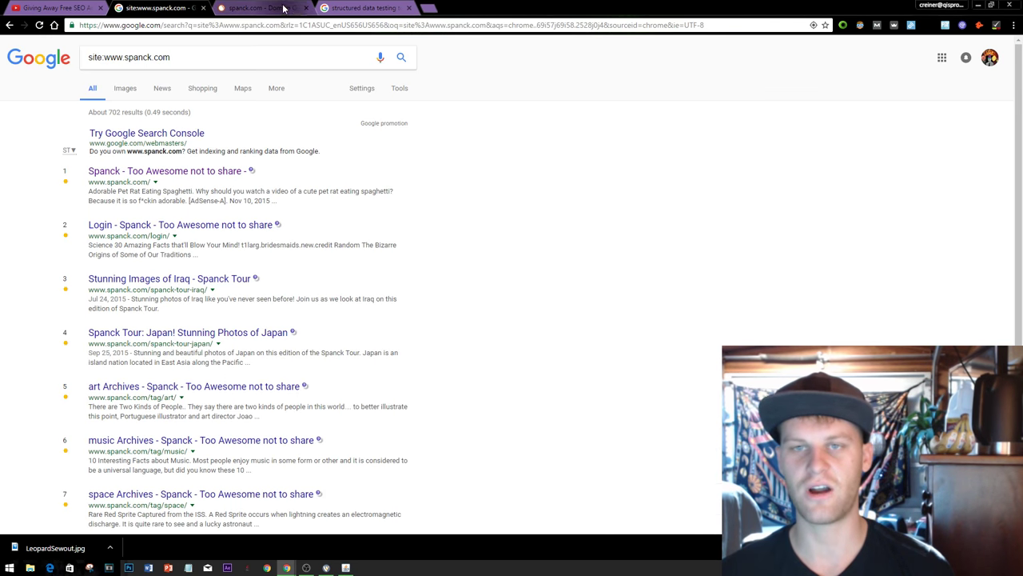
pyautogui.scroll(-3, 320, 208)
pyautogui.scroll(-1, 292, 177)
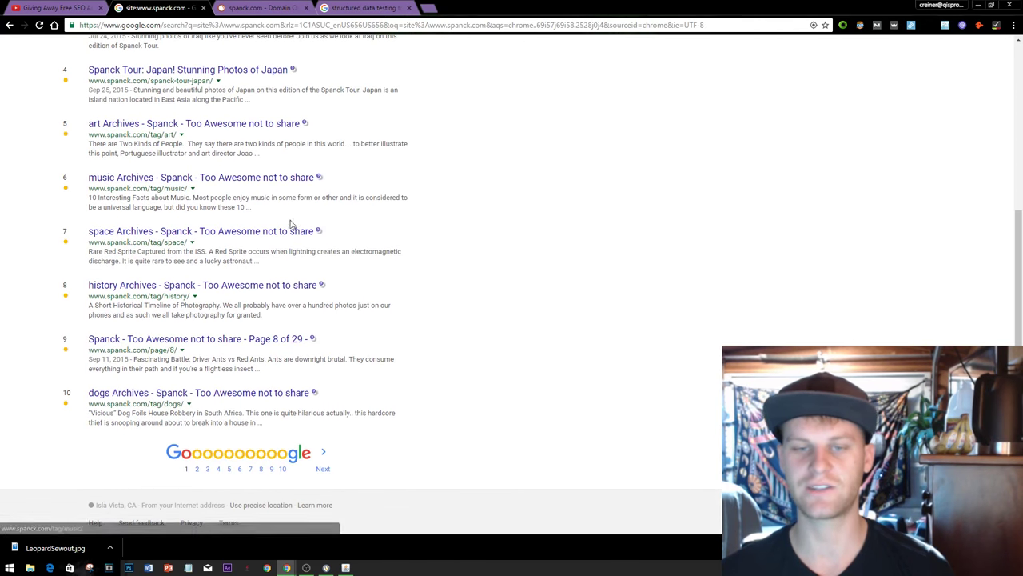
pyautogui.scroll(2, 245, 232)
pyautogui.scroll(2, 246, 230)
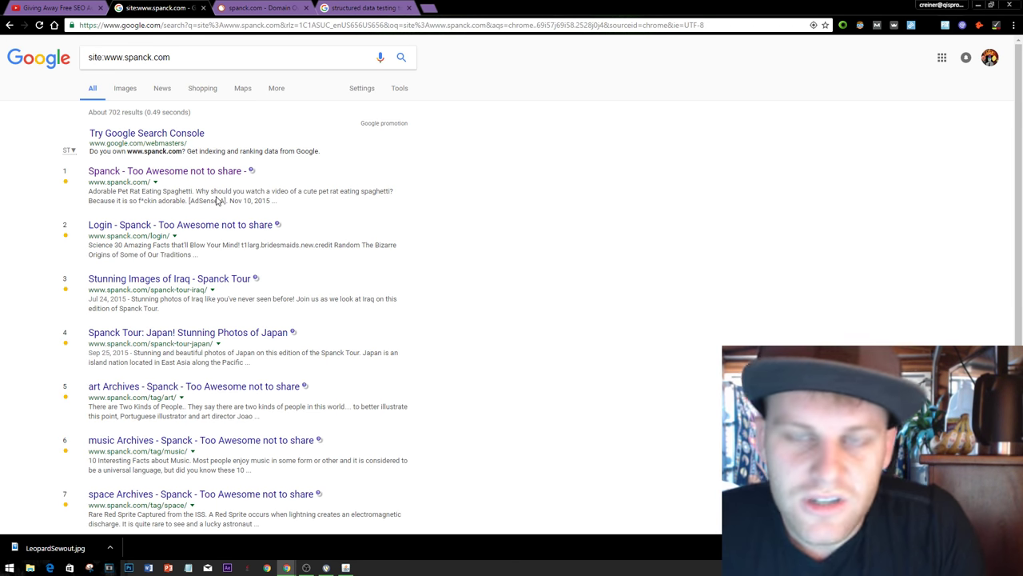
pyautogui.click(254, 7)
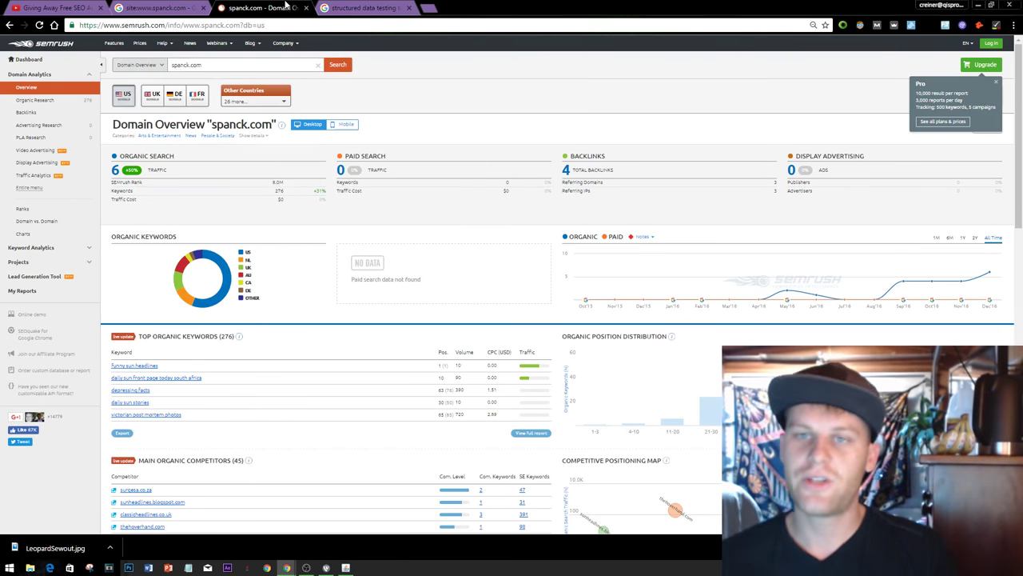
pyautogui.click(117, 6)
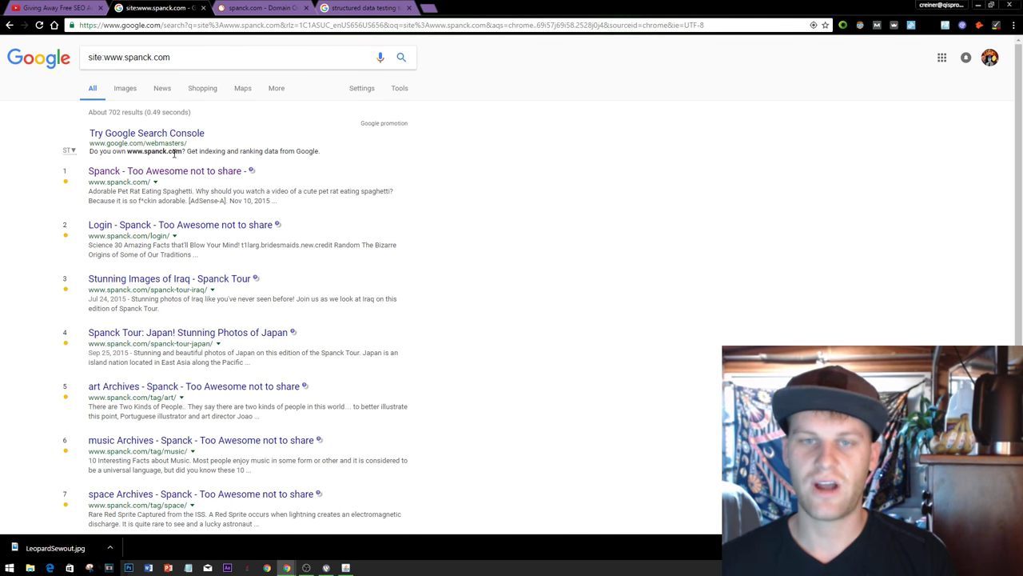
pyautogui.scroll(-3, 173, 152)
pyautogui.scroll(3, 173, 152)
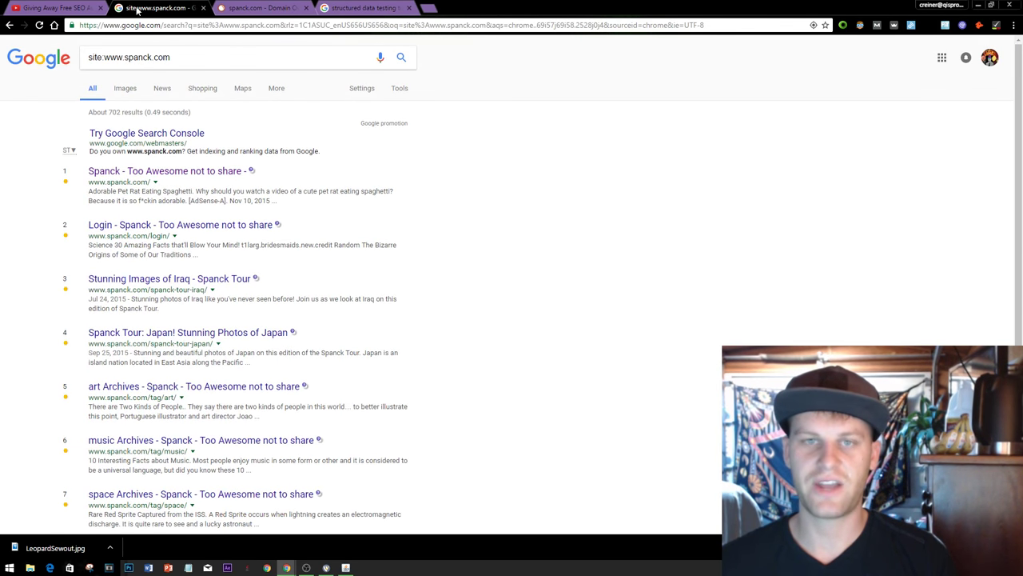
# Go back to the spanck.com home page and scroll through its article list
pyautogui.click(12, 29)
pyautogui.scroll(-3, 347, 240)
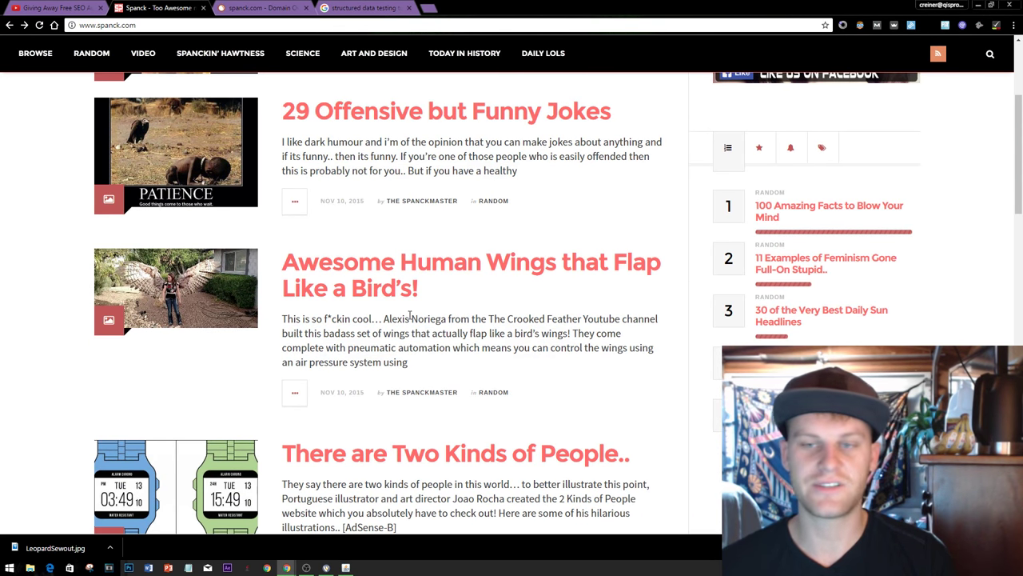
pyautogui.scroll(-10, 403, 318)
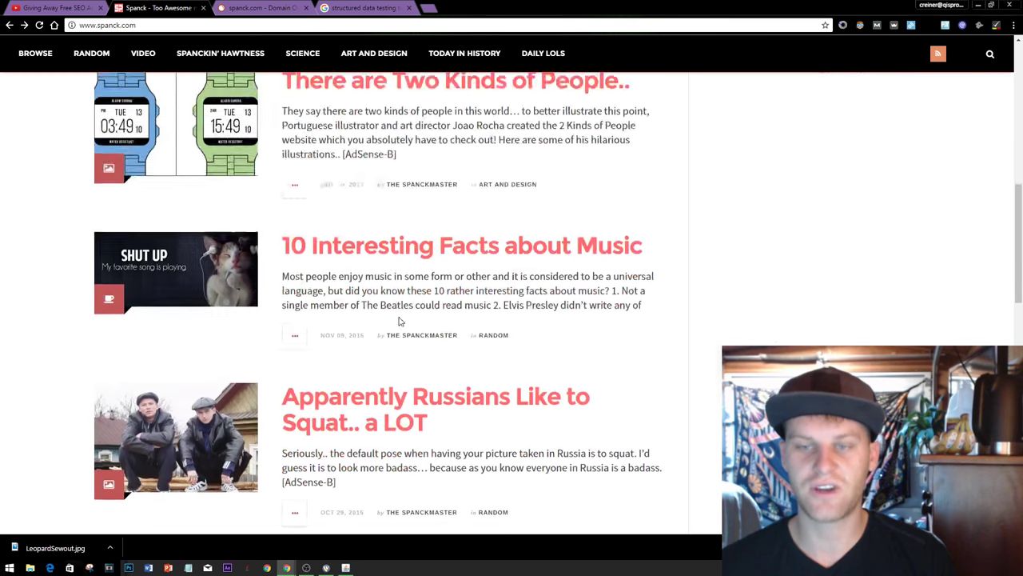
pyautogui.scroll(-5, 379, 333)
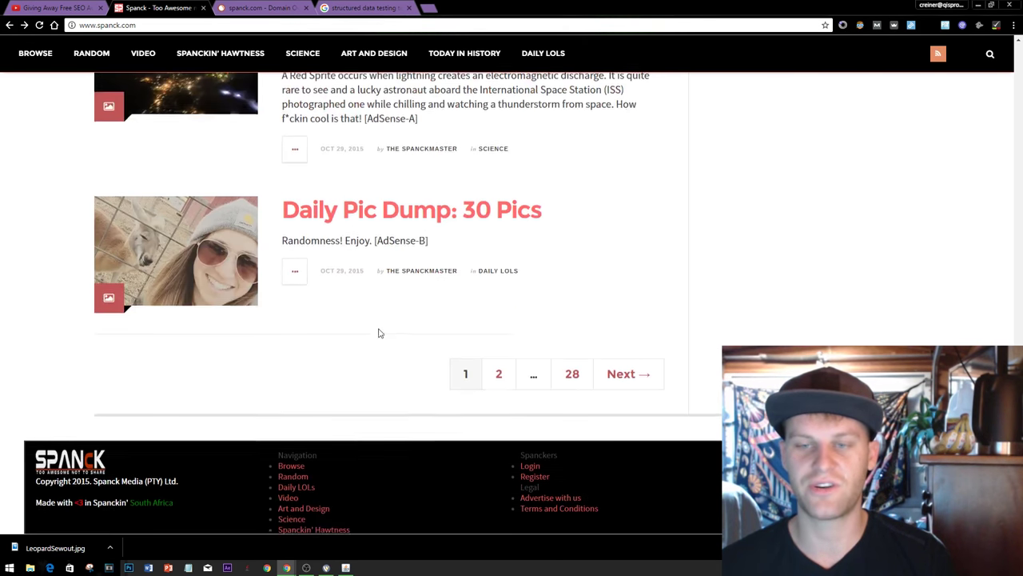
pyautogui.scroll(8, 375, 328)
pyautogui.scroll(9, 426, 251)
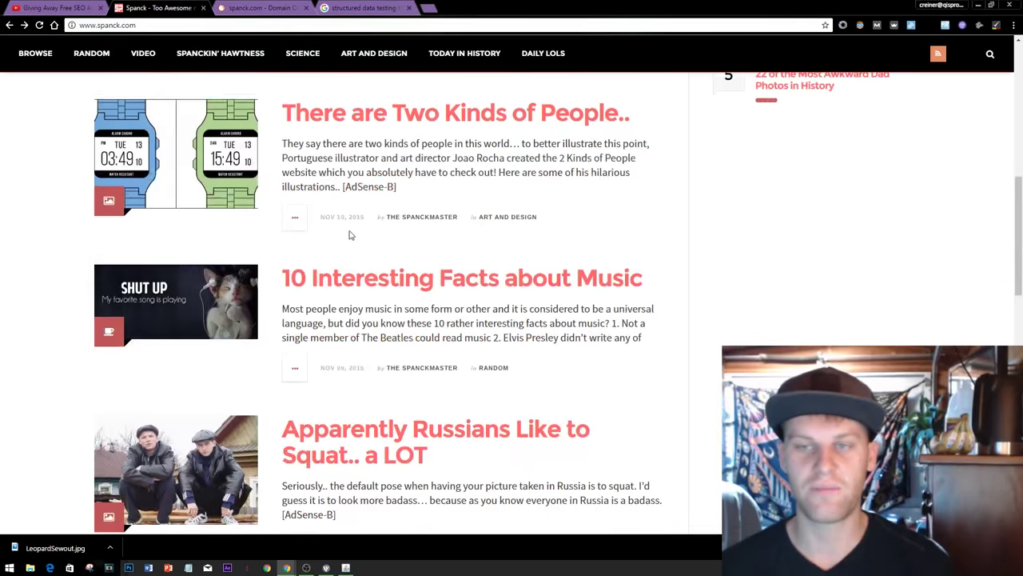
pyautogui.scroll(3, 448, 240)
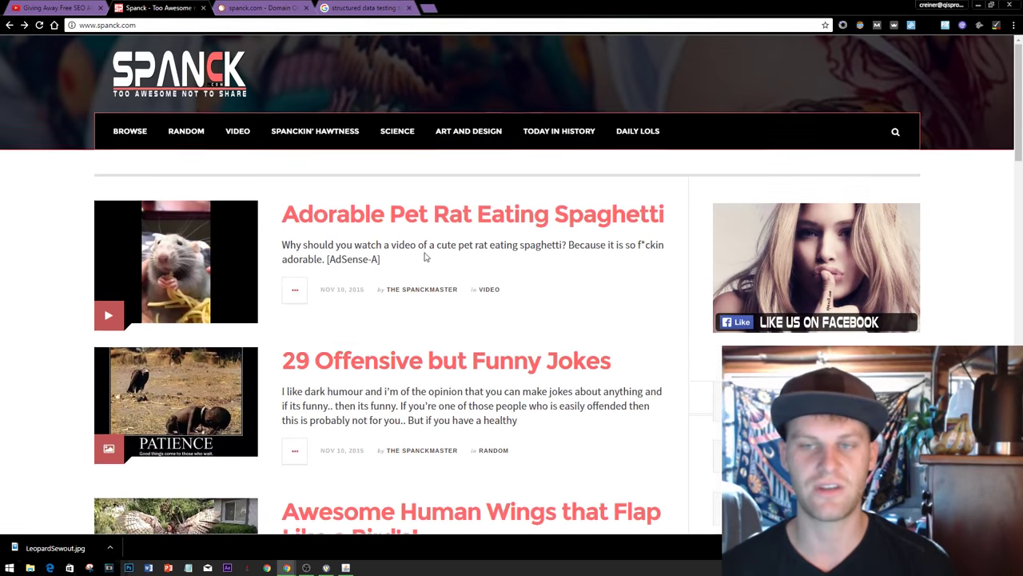
pyautogui.scroll(-8, 445, 240)
pyautogui.scroll(-1, 447, 276)
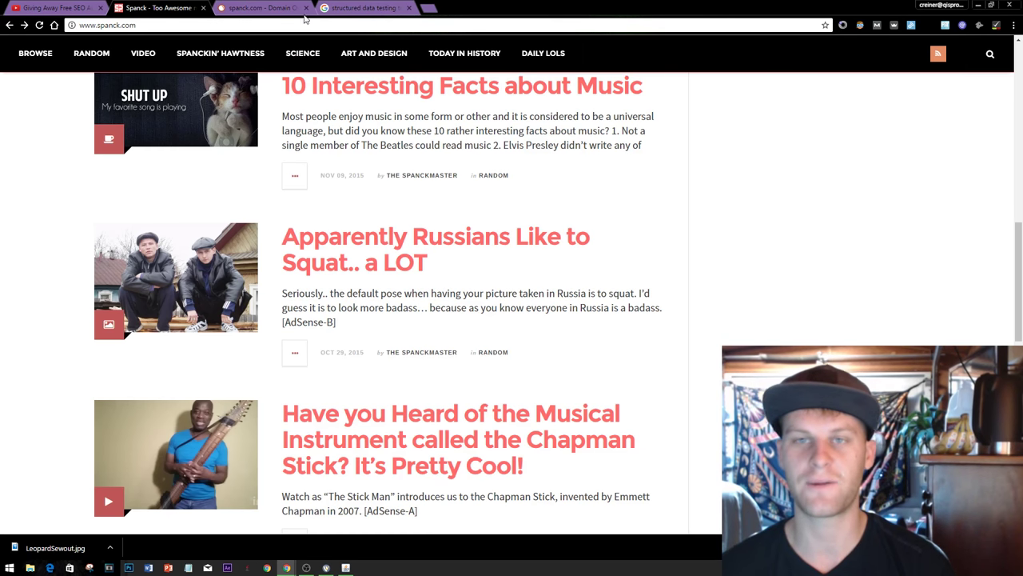
# Return to the structured data testing results and delete the start of the address
pyautogui.click(400, 7)
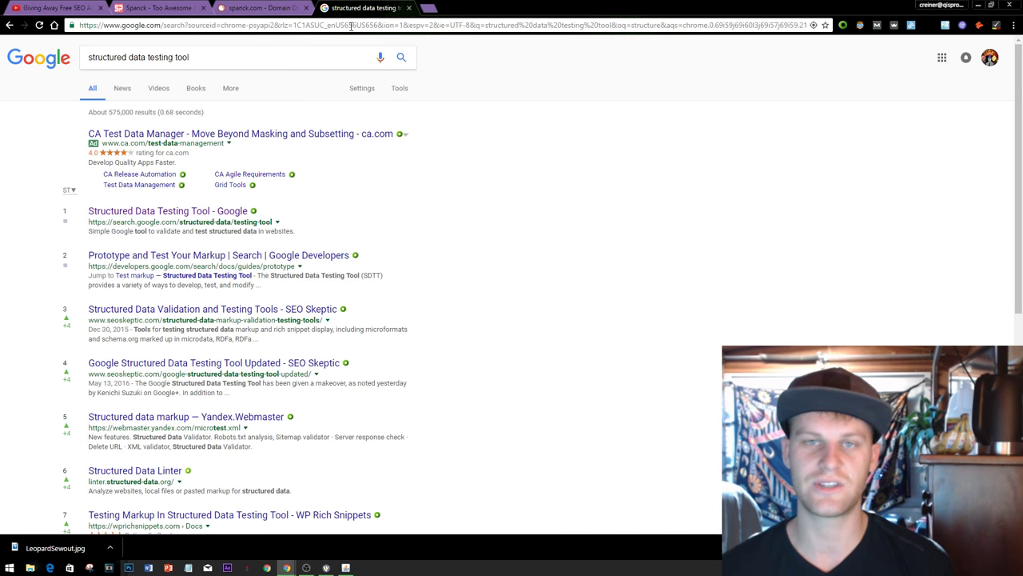
pyautogui.click(160, 8)
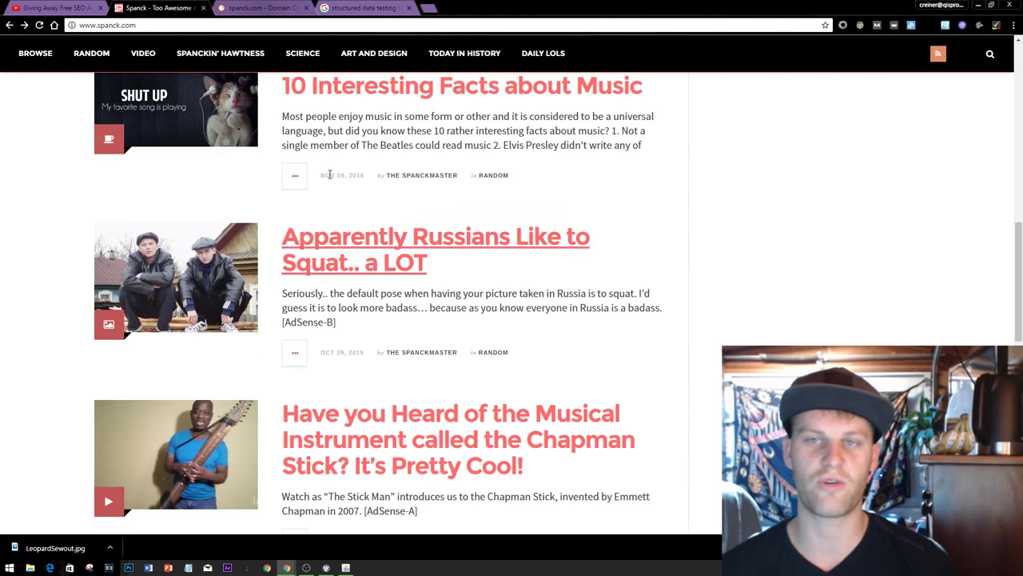
pyautogui.scroll(3, 330, 174)
pyautogui.click(364, 8)
pyautogui.moveTo(80, 25); pyautogui.dragTo(377, 25)
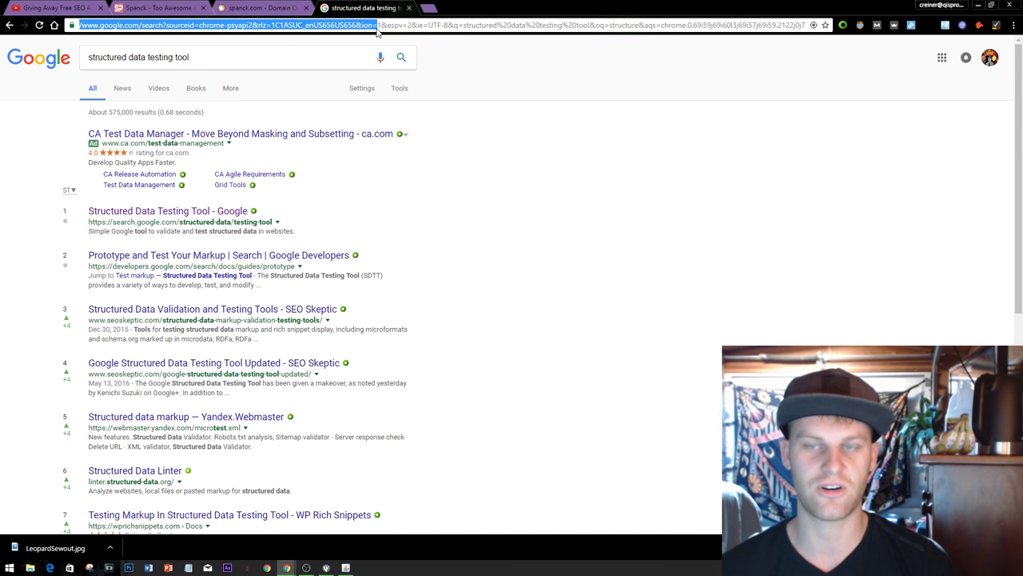
pyautogui.press('BackSpace')
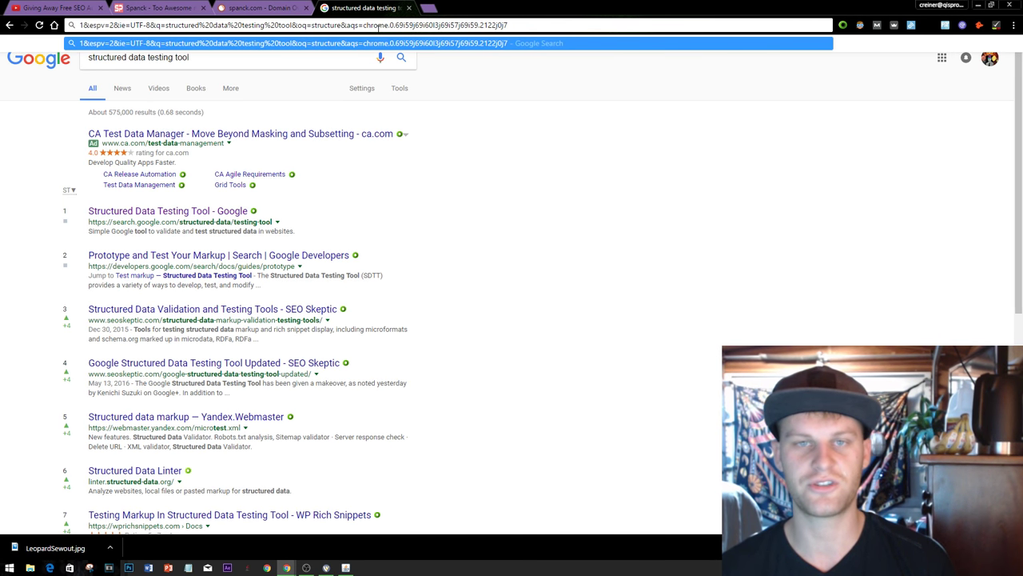
# Search Google for 'search console' from the address bar
pyautogui.hotkey('ctrl', 'a')
pyautogui.write('consol')
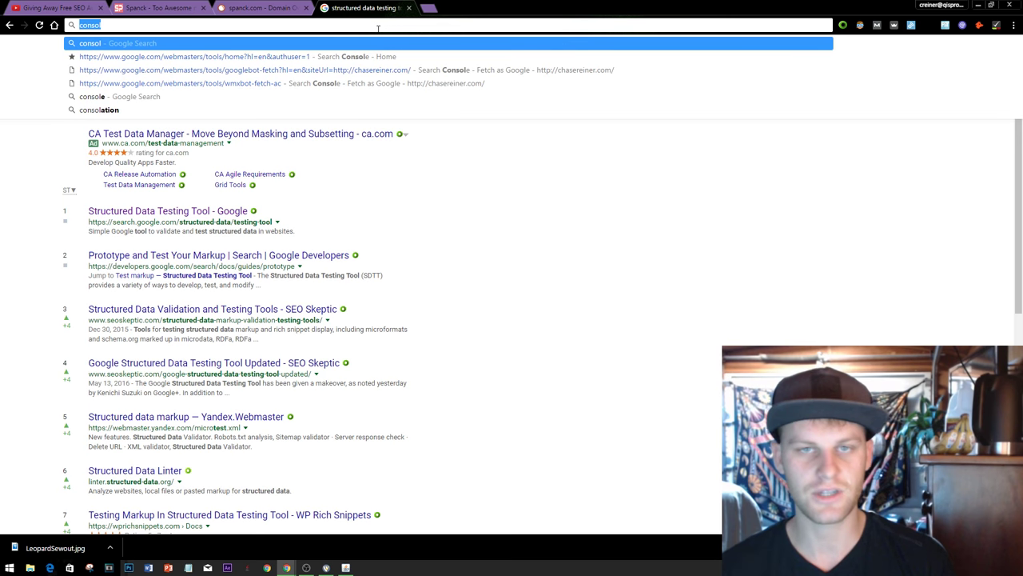
pyautogui.write('search console')
pyautogui.press('Return')
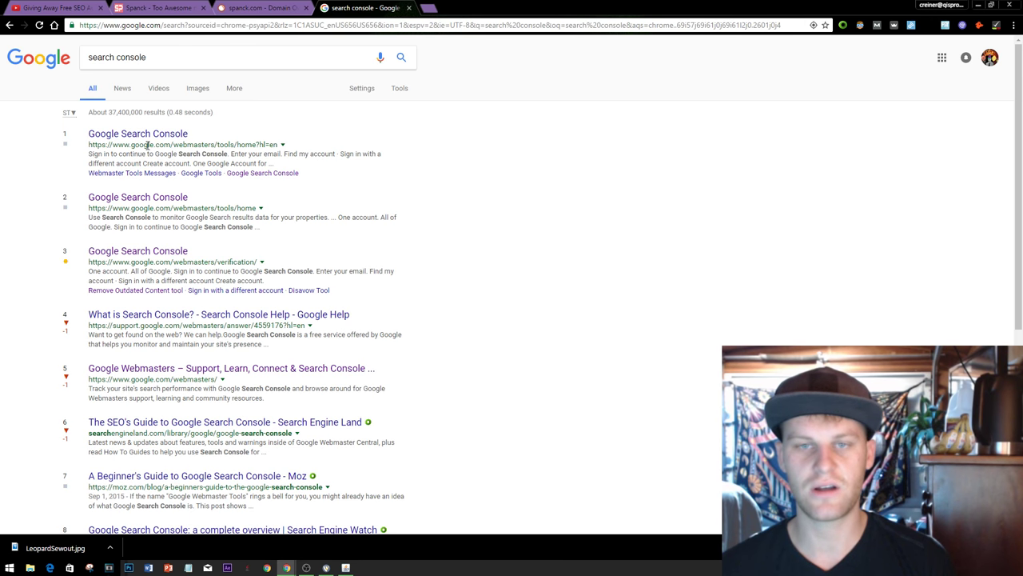
# Open Google Search Console and enter the presenter's own site property dashboard
pyautogui.click(140, 251)
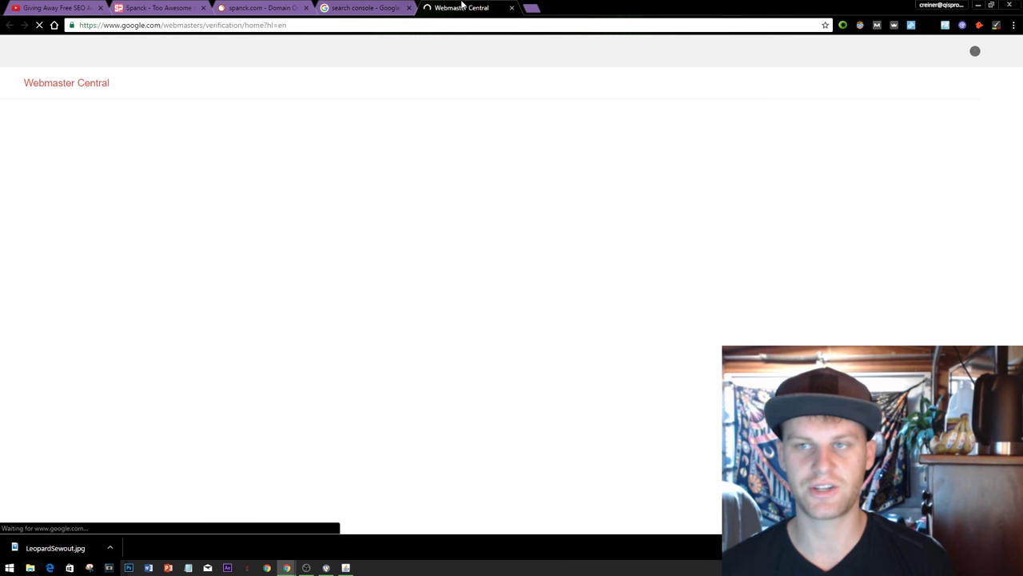
pyautogui.click(512, 8)
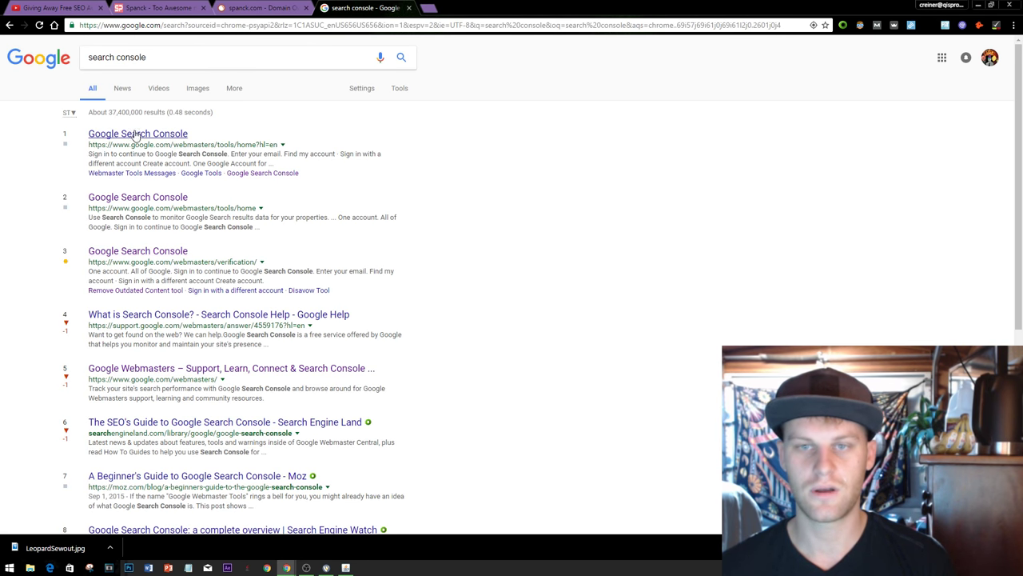
pyautogui.click(135, 132)
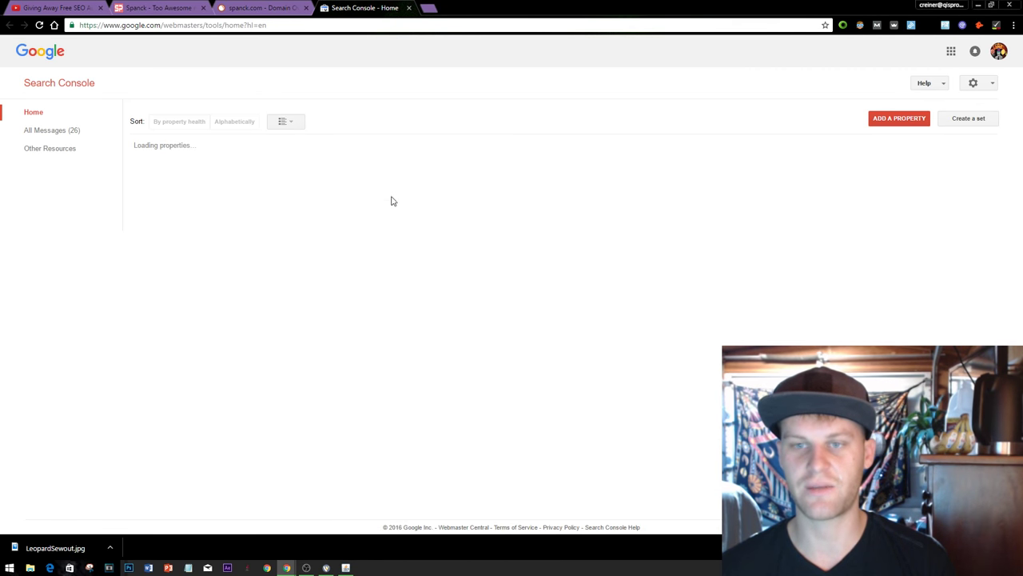
pyautogui.scroll(-5, 397, 274)
pyautogui.scroll(-4, 312, 192)
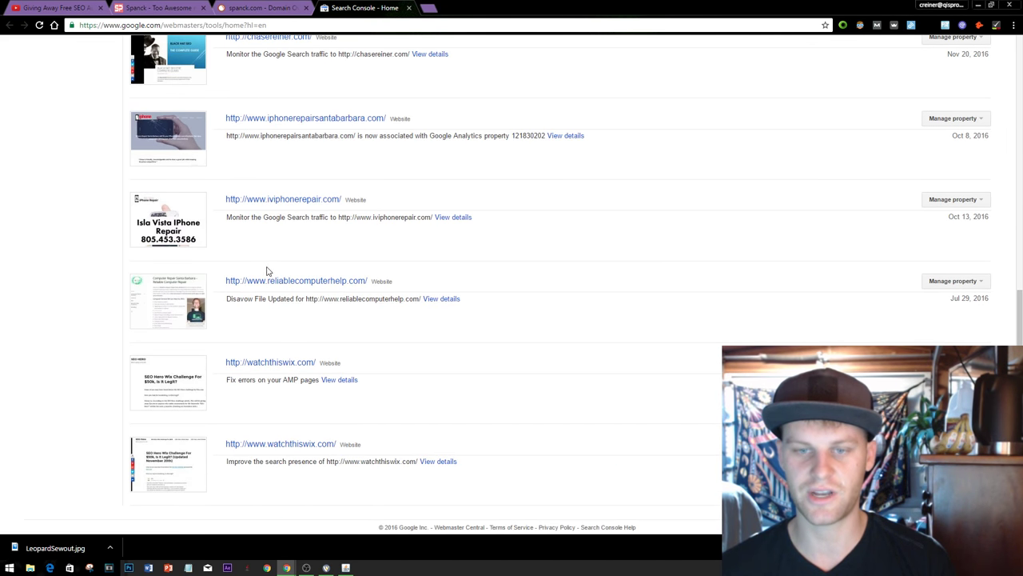
pyautogui.scroll(10, 341, 312)
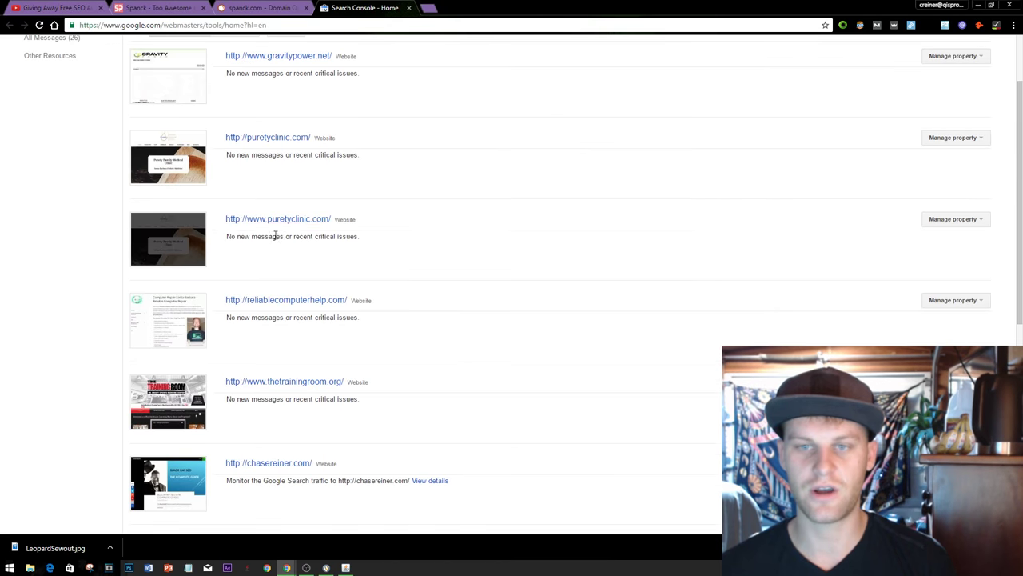
pyautogui.scroll(-4, 276, 238)
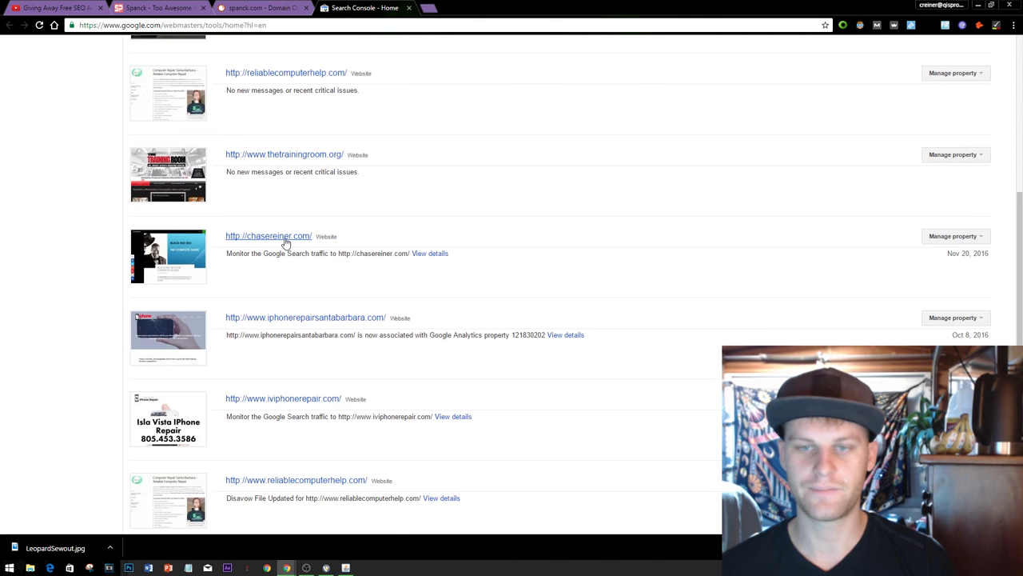
pyautogui.click(284, 237)
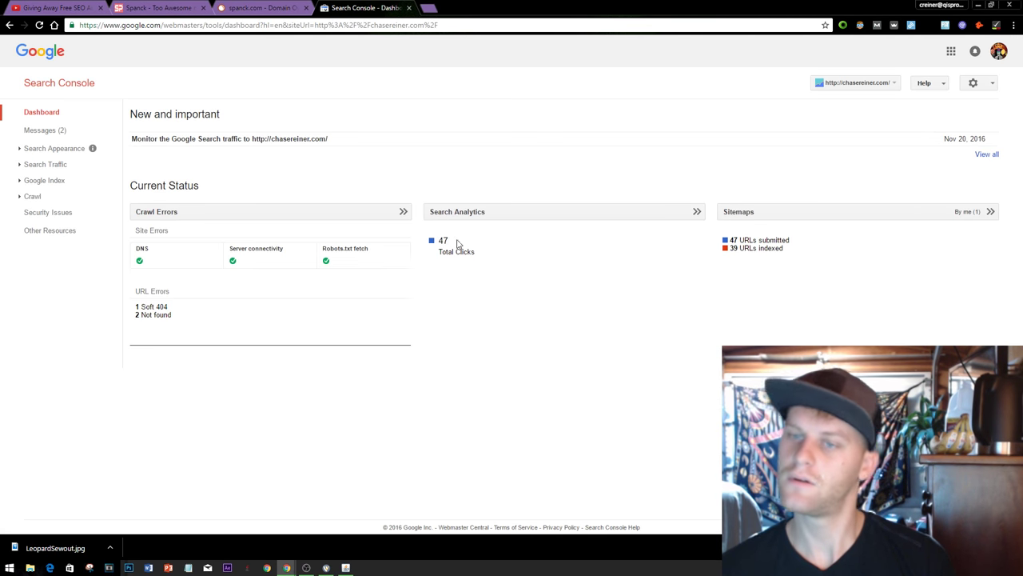
# Add Impressions, CTR and Position to Search Analytics, group by Pages, and filter to /black-hat-seo/
pyautogui.click(676, 215)
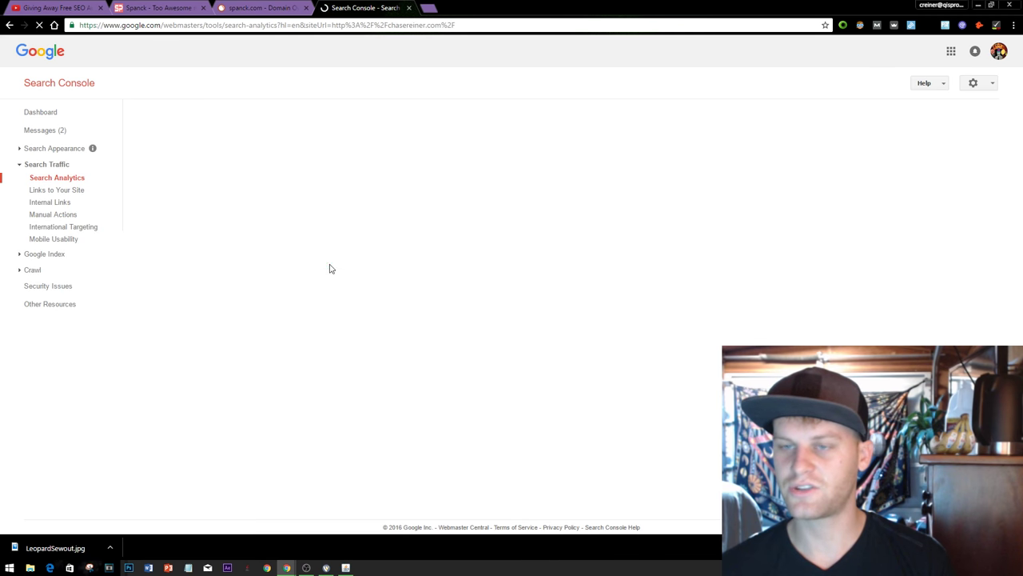
pyautogui.click(213, 160)
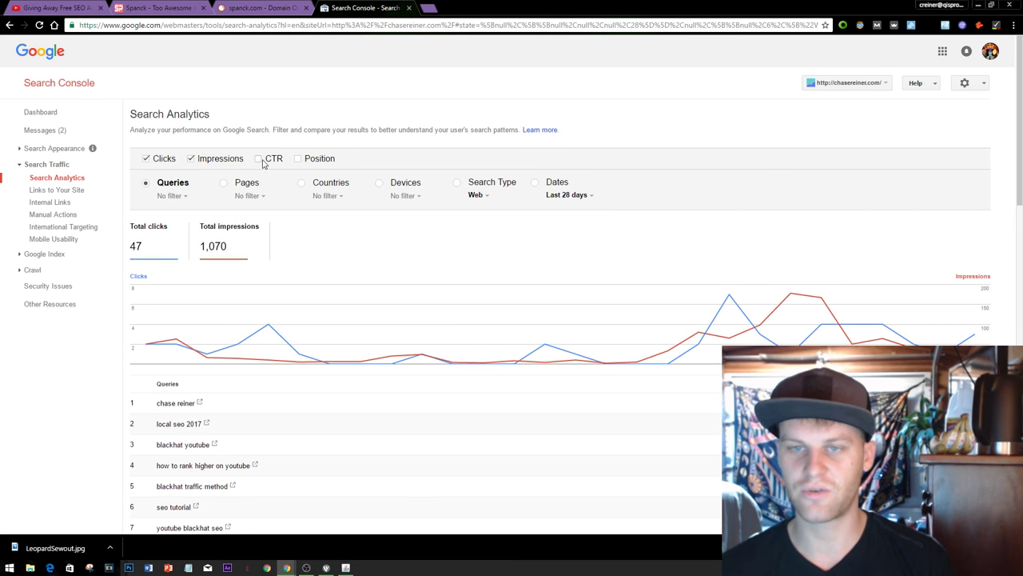
pyautogui.click(260, 160)
pyautogui.click(327, 163)
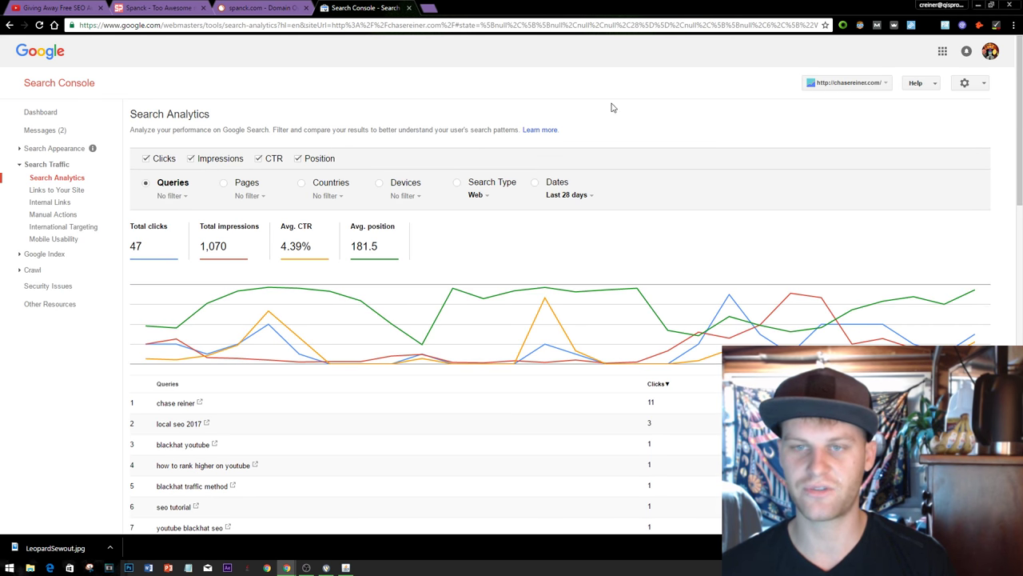
pyautogui.scroll(-2, 580, 155)
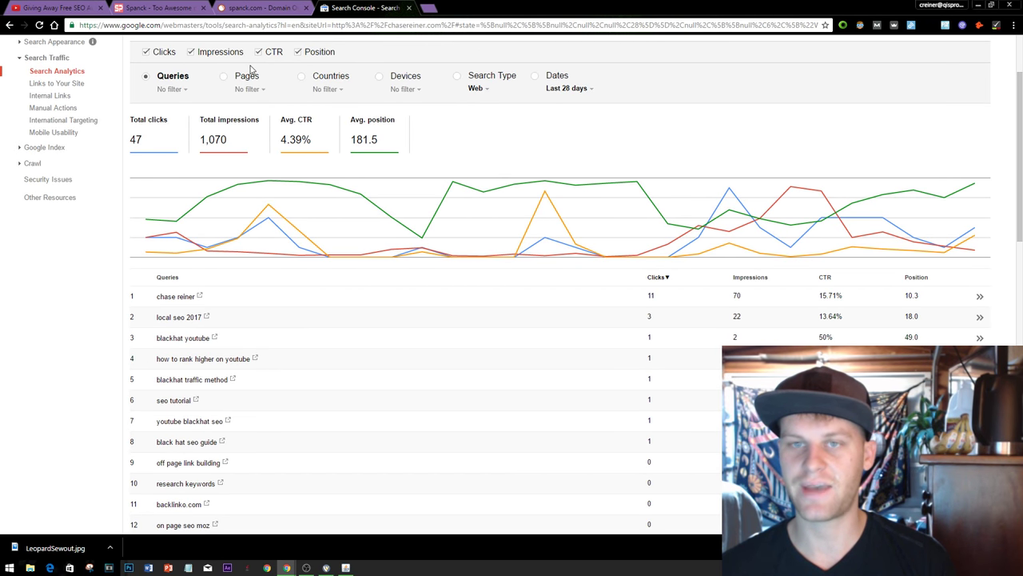
pyautogui.click(248, 78)
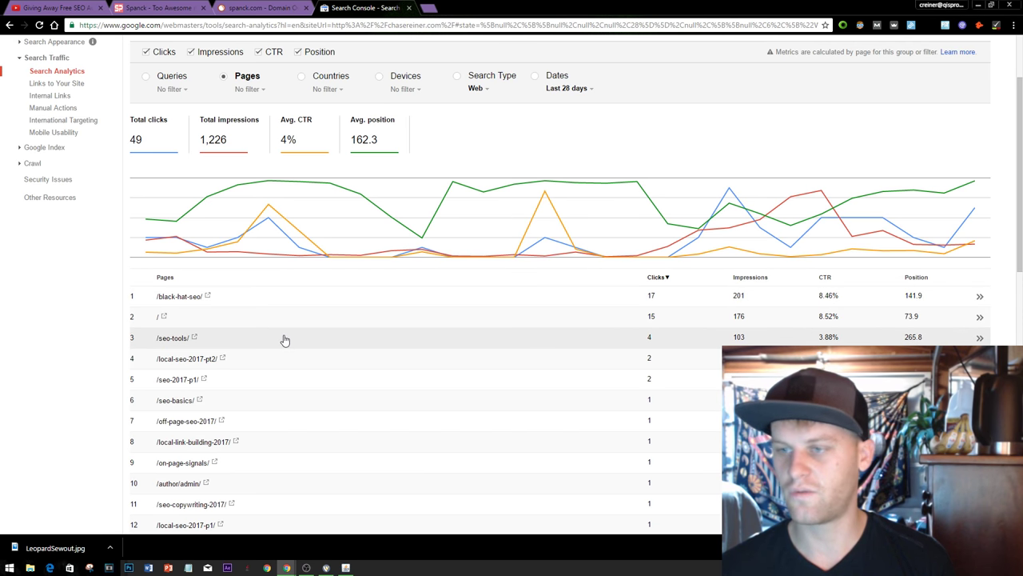
pyautogui.click(359, 295)
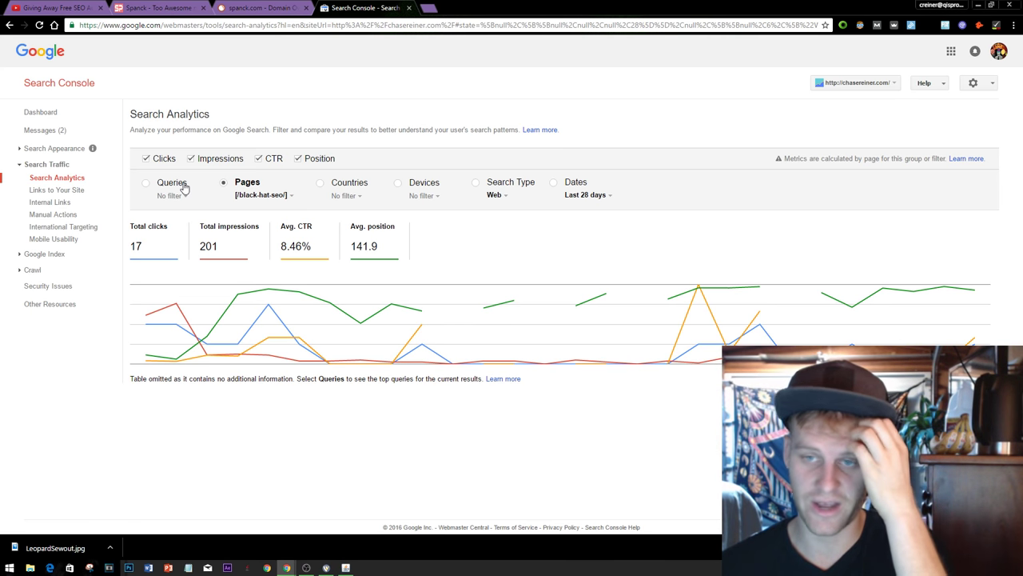
# Show the page's queries, try Last 90 days, then reset the date range to Last 28 days
pyautogui.click(183, 186)
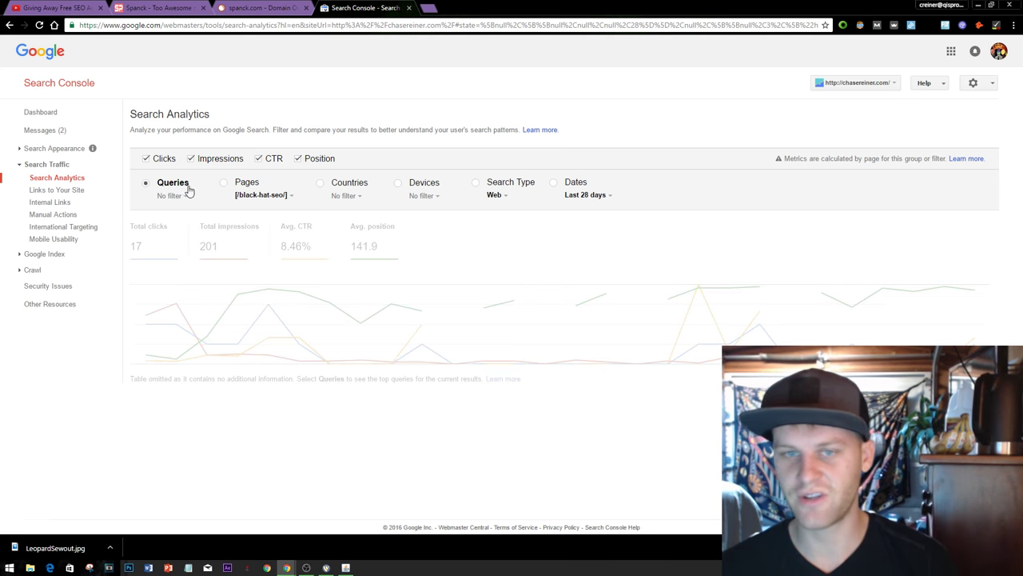
pyautogui.scroll(-3, 311, 208)
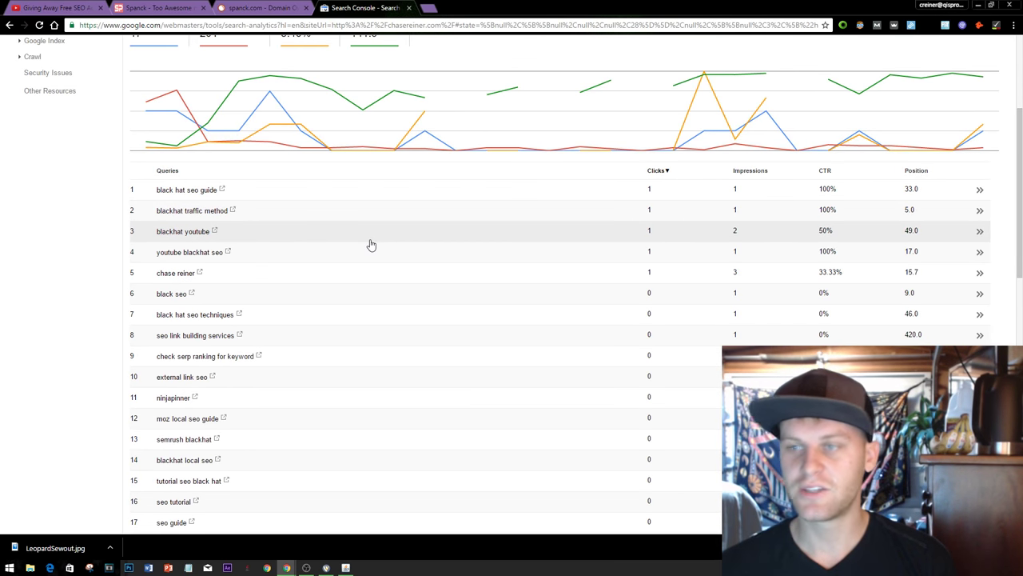
pyautogui.scroll(3, 379, 249)
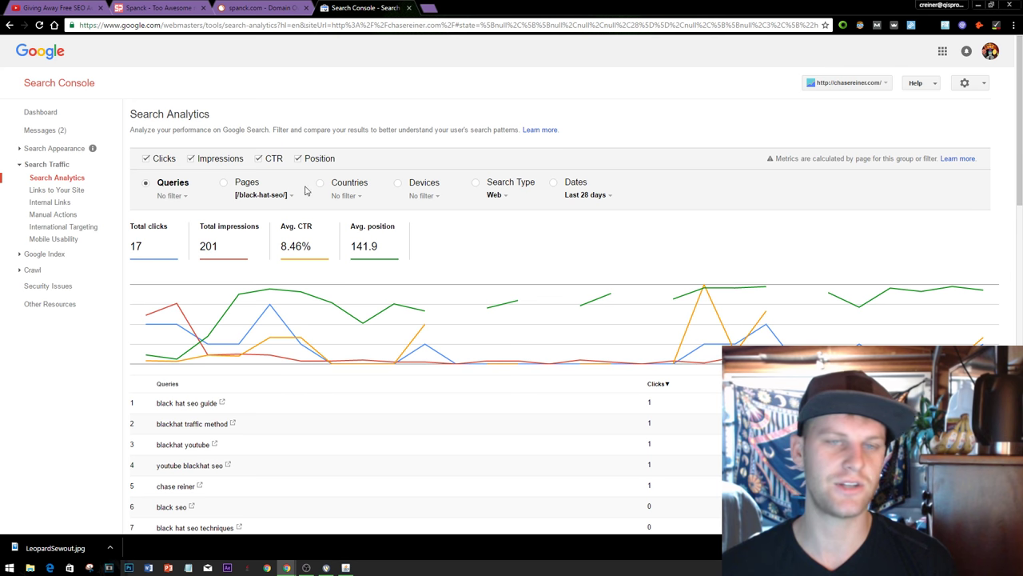
pyautogui.click(569, 202)
pyautogui.moveTo(609, 213)
pyautogui.click(724, 240)
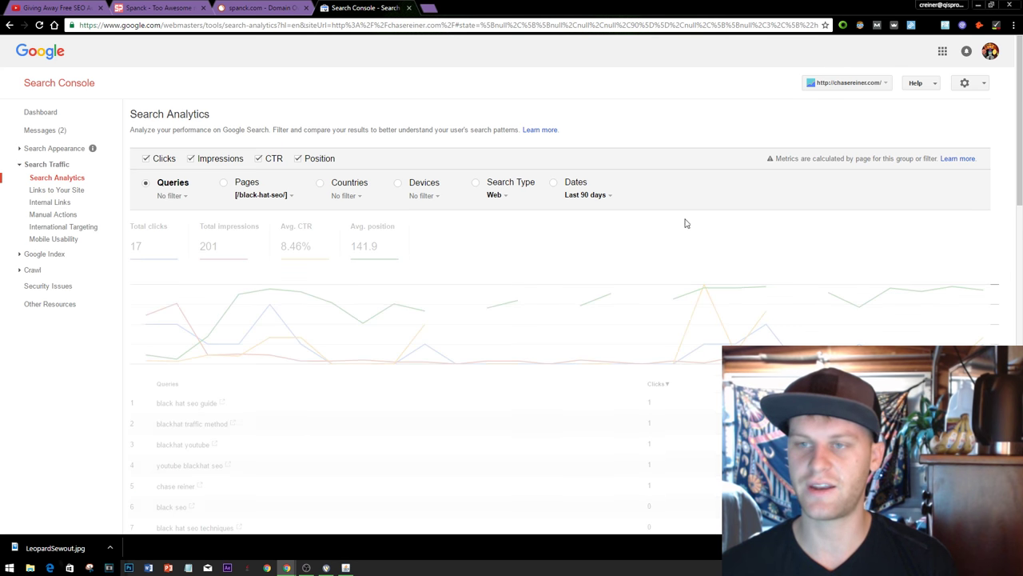
pyautogui.click(585, 195)
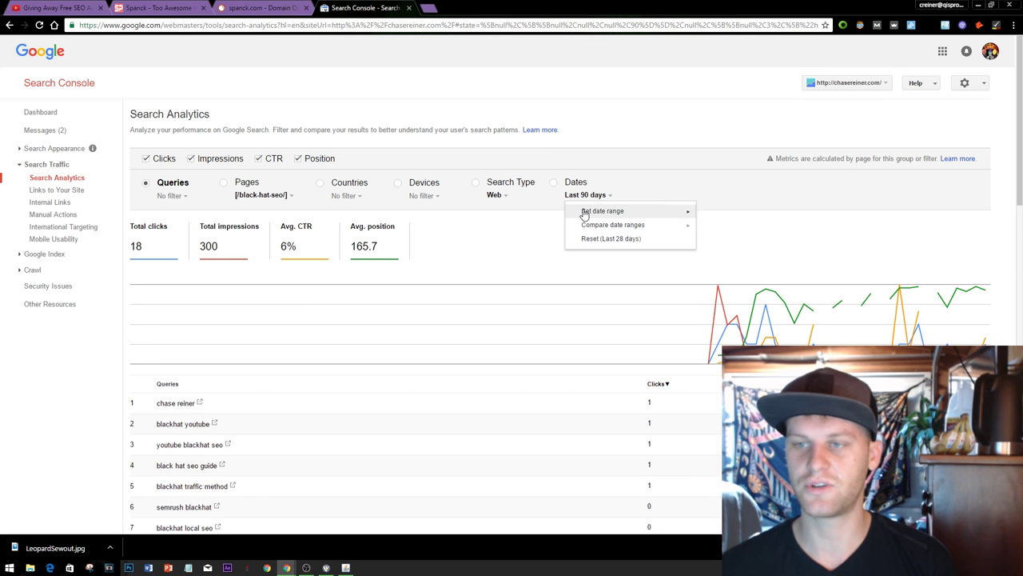
pyautogui.moveTo(612, 213)
pyautogui.click(729, 230)
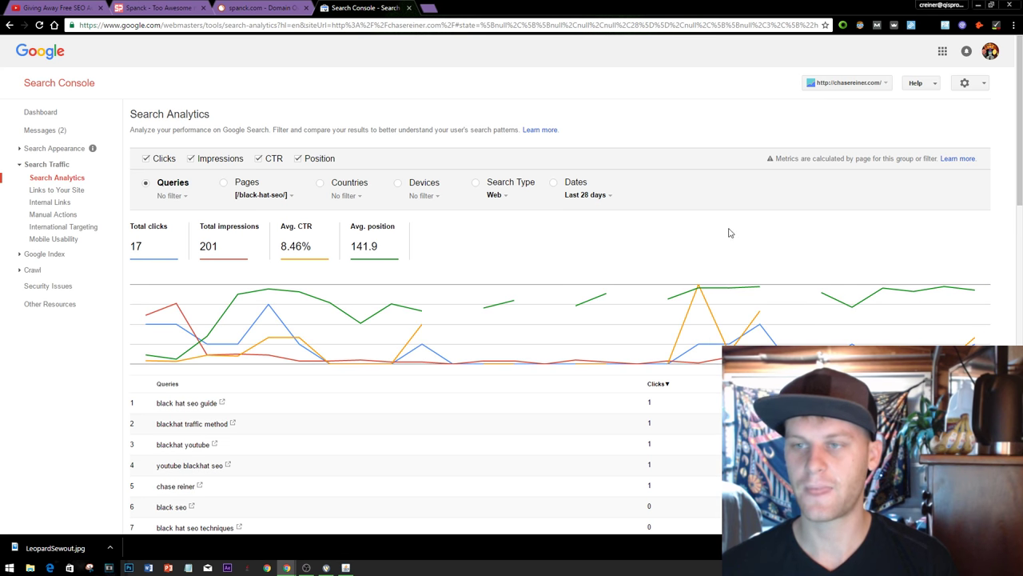
# Review the query list led by 'black hat seo guide', then return to the Spanck site
pyautogui.scroll(-2, 485, 207)
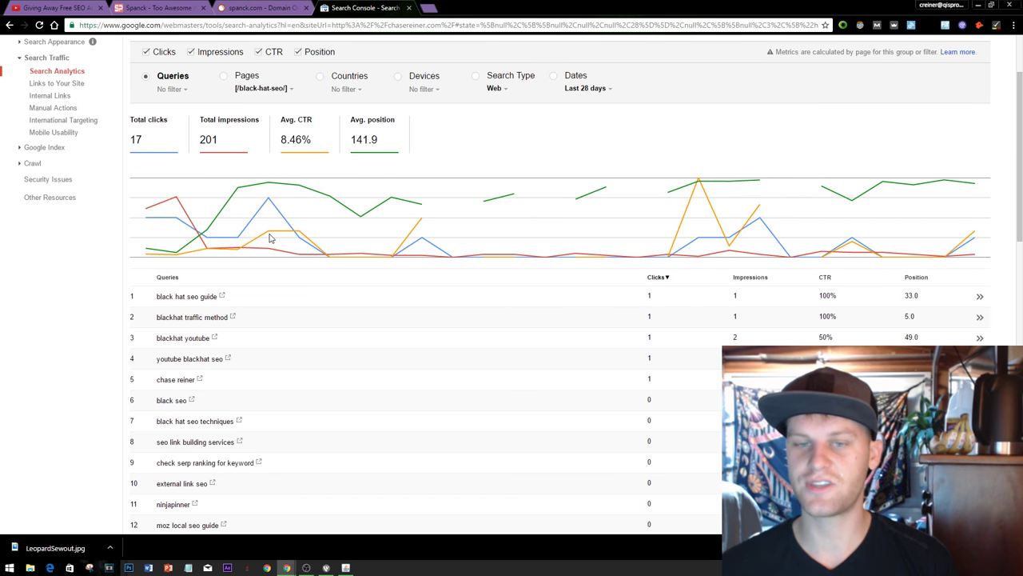
pyautogui.scroll(-2, 276, 259)
pyautogui.scroll(2, 317, 267)
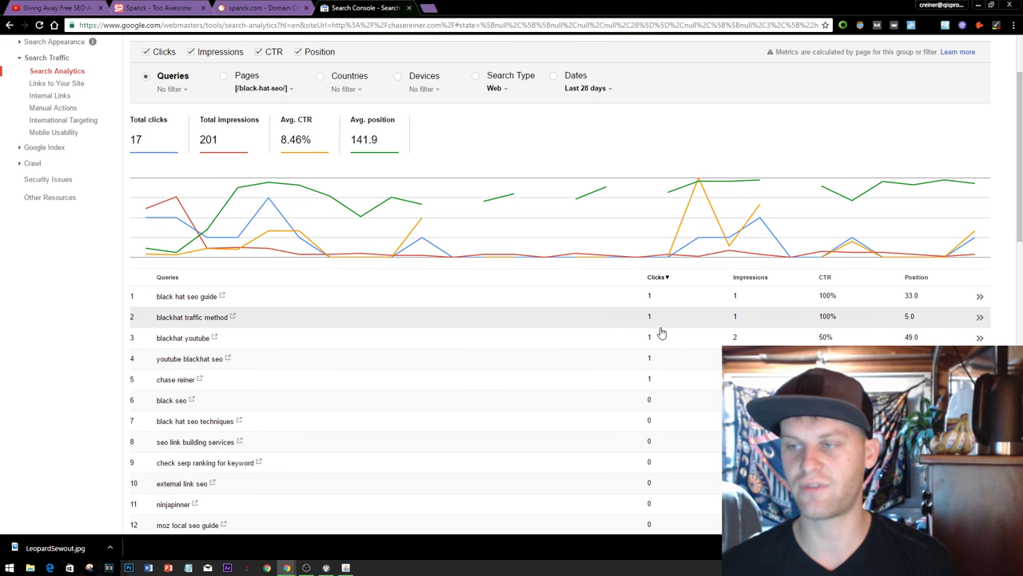
pyautogui.scroll(-1, 458, 297)
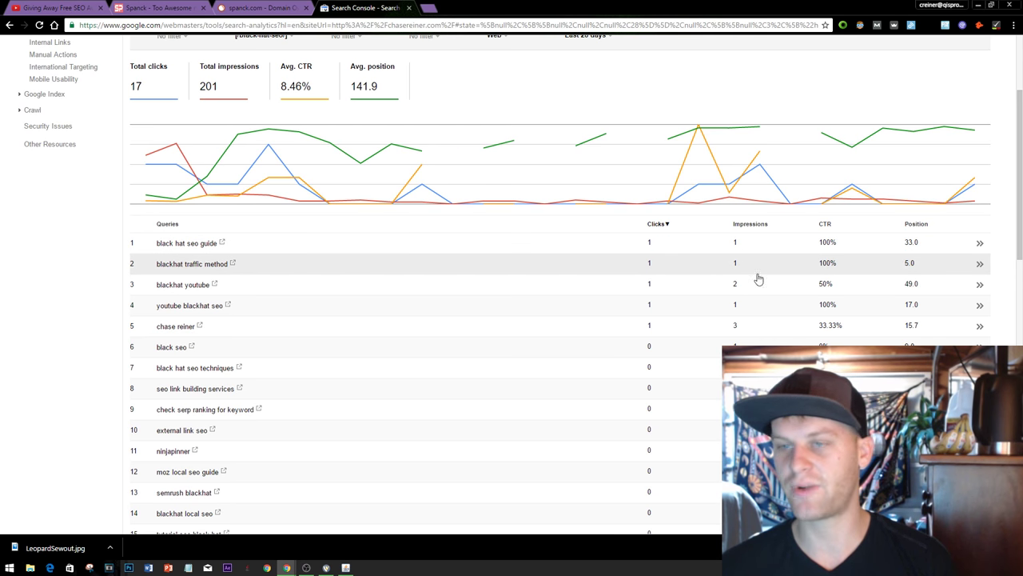
pyautogui.scroll(-1, 480, 272)
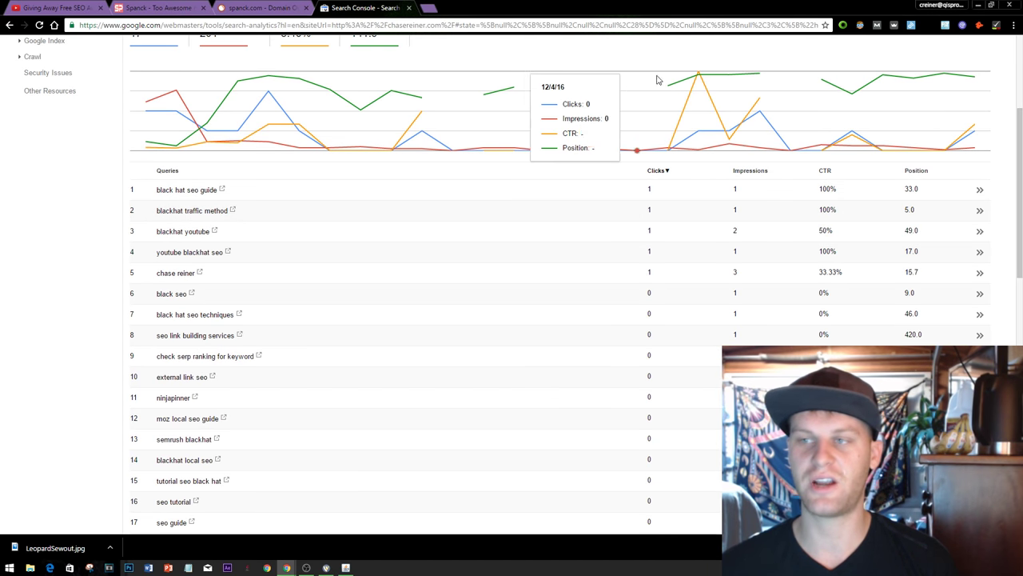
pyautogui.moveTo(685, 102)
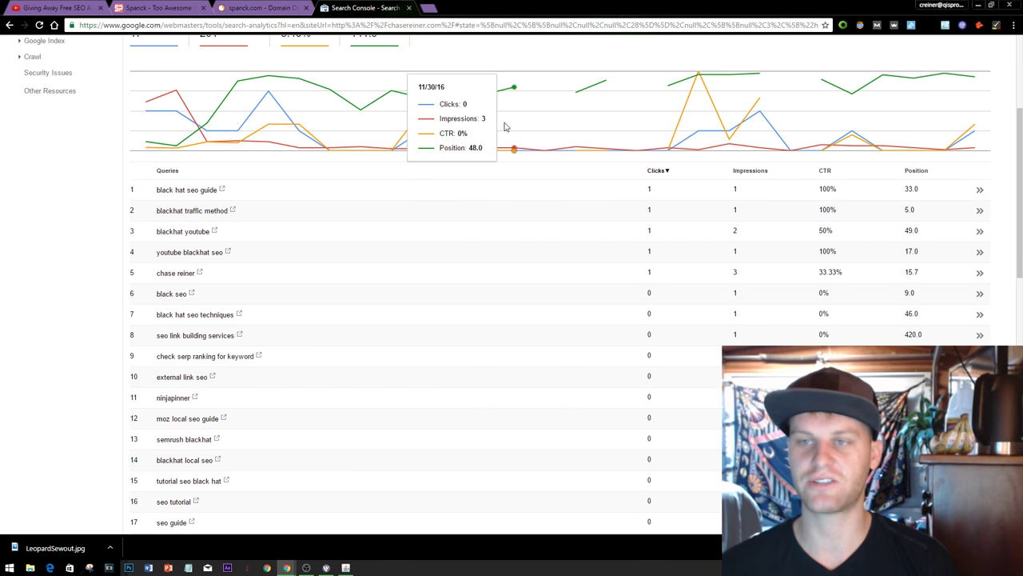
pyautogui.scroll(2, 541, 120)
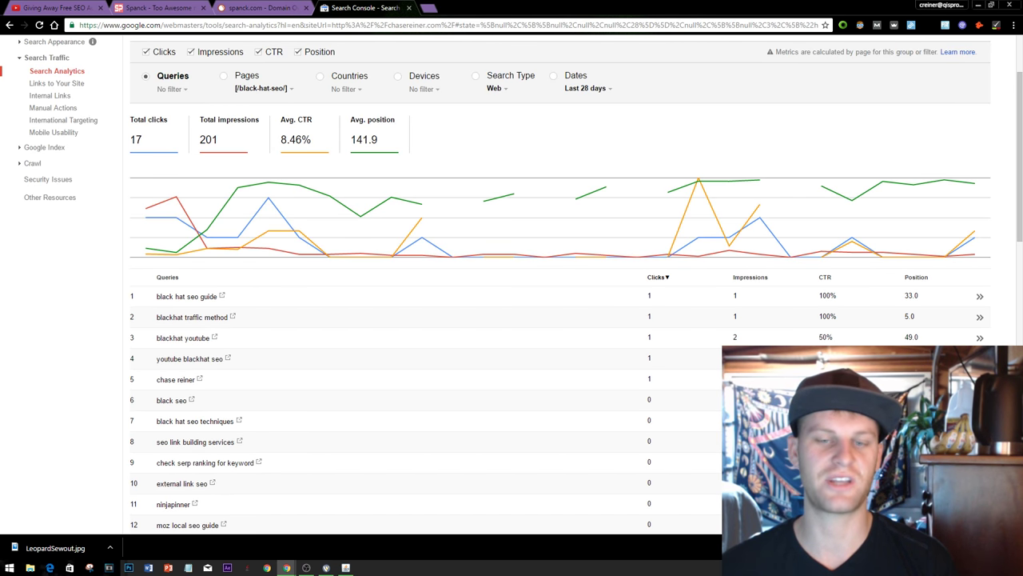
pyautogui.scroll(-3, 334, 272)
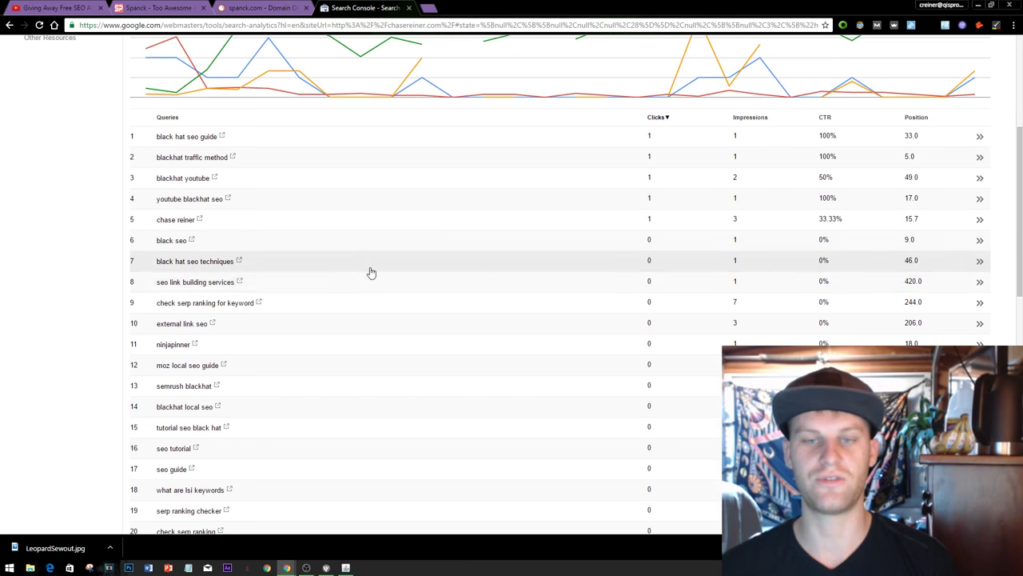
pyautogui.scroll(5, 370, 272)
pyautogui.scroll(-4, 430, 232)
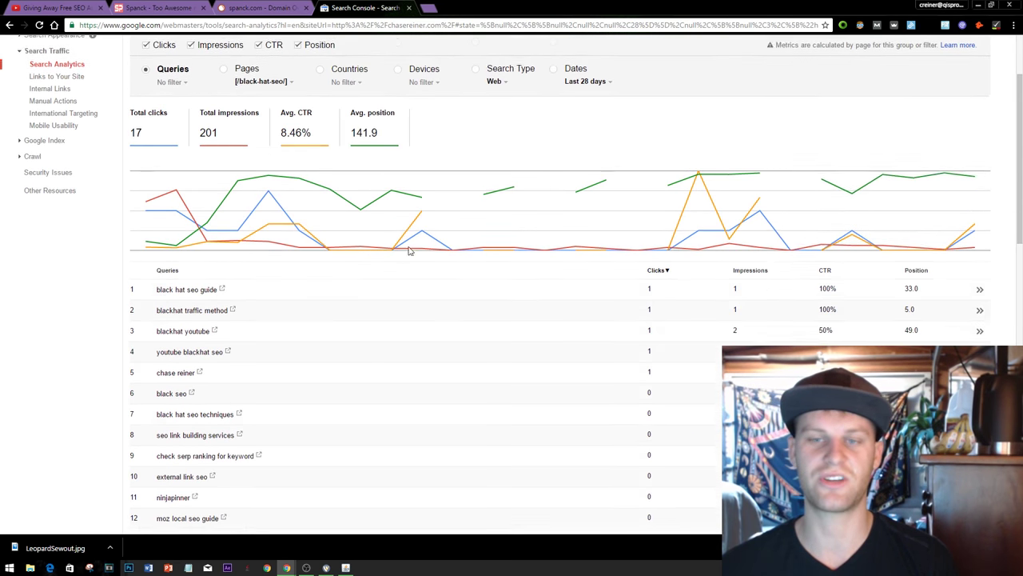
pyautogui.scroll(-2, 384, 336)
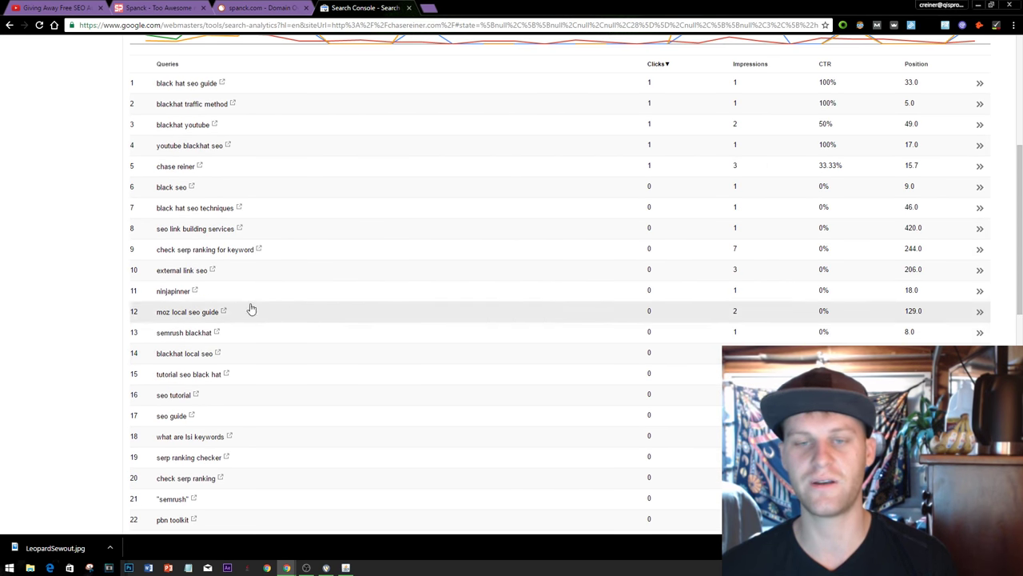
pyautogui.scroll(2, 466, 313)
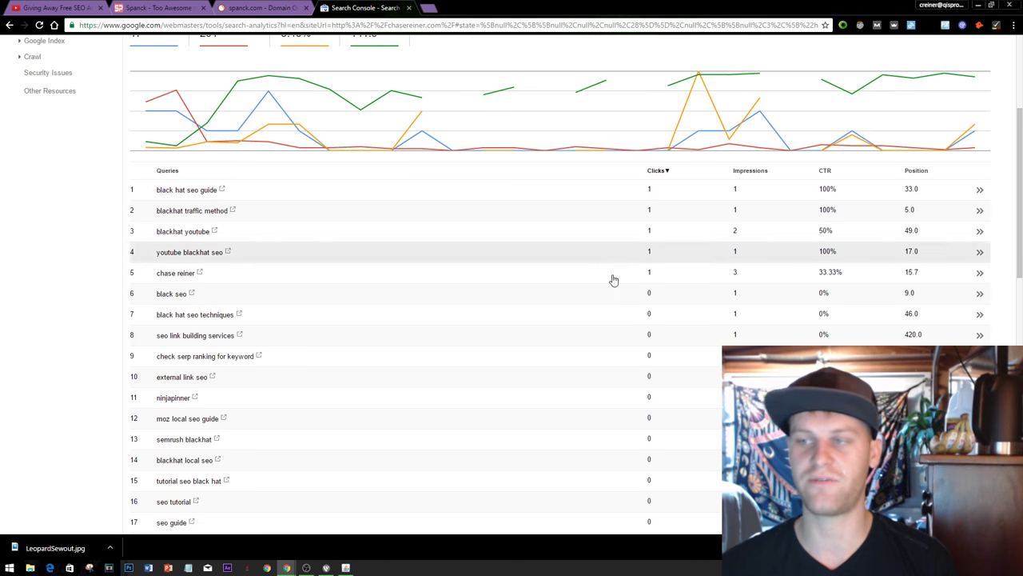
pyautogui.scroll(5, 635, 256)
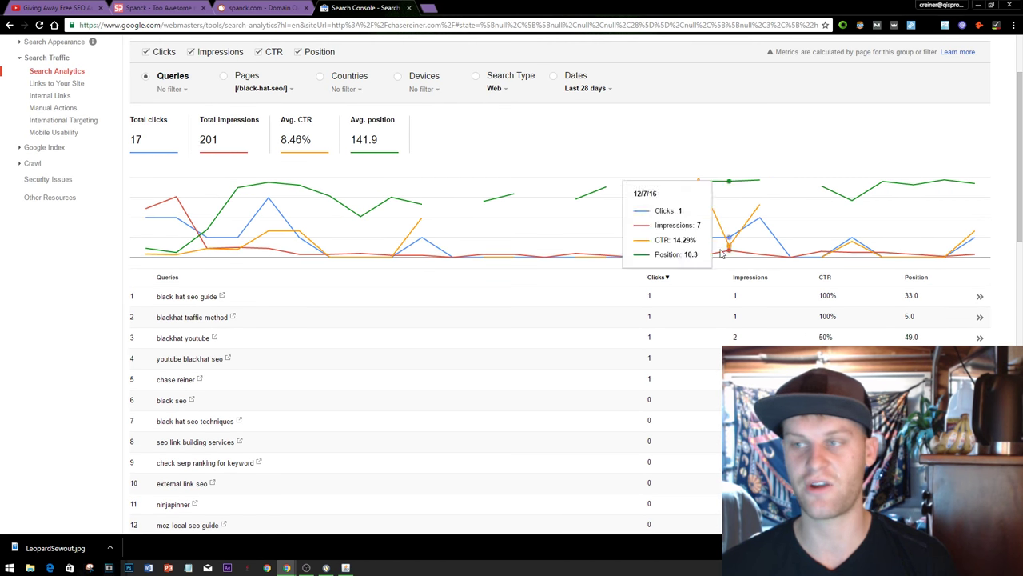
pyautogui.scroll(-5, 637, 274)
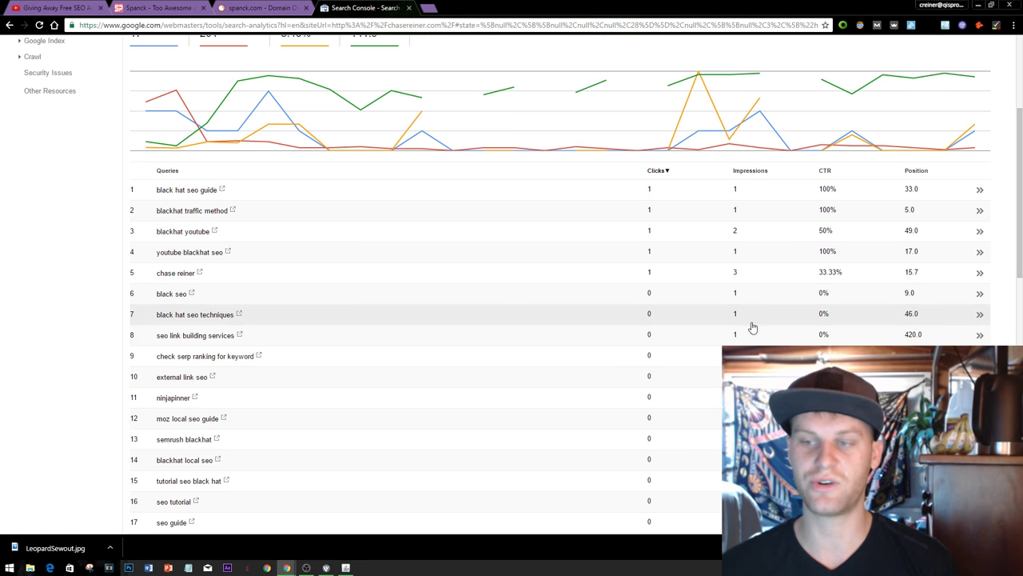
pyautogui.scroll(-3, 751, 472)
pyautogui.scroll(3, 751, 472)
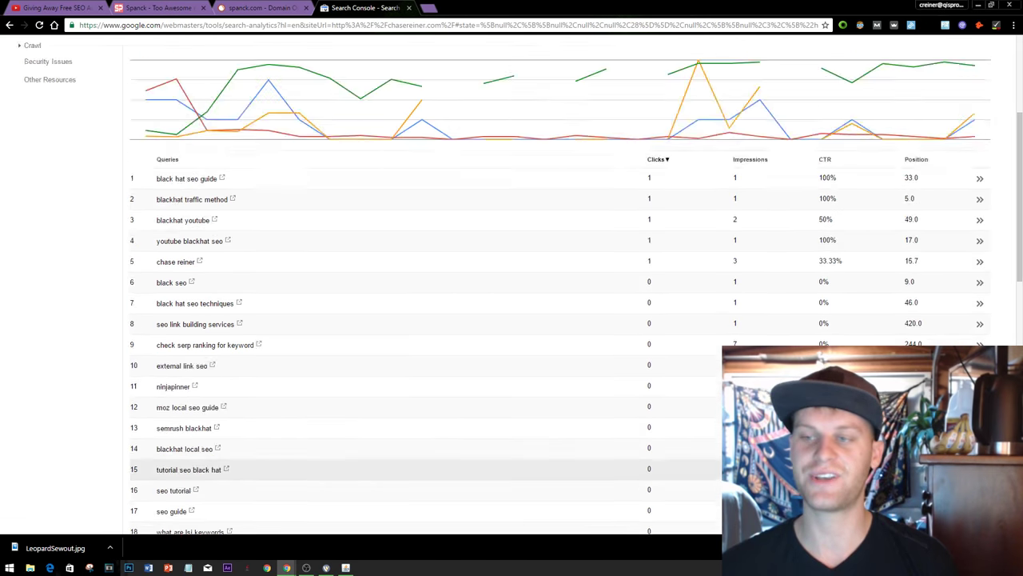
pyautogui.scroll(3, 707, 240)
pyautogui.scroll(-3, 550, 260)
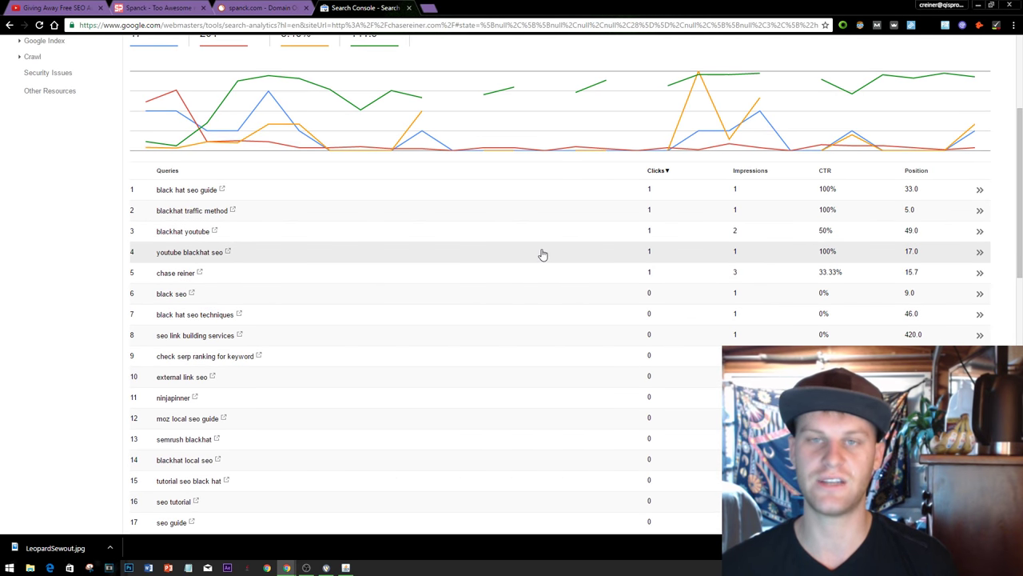
pyautogui.click(156, 8)
# Open the 'Adorable Pet Rat Eating Spaghetti' article and compare it with the Search Console queries
pyautogui.scroll(3, 403, 210)
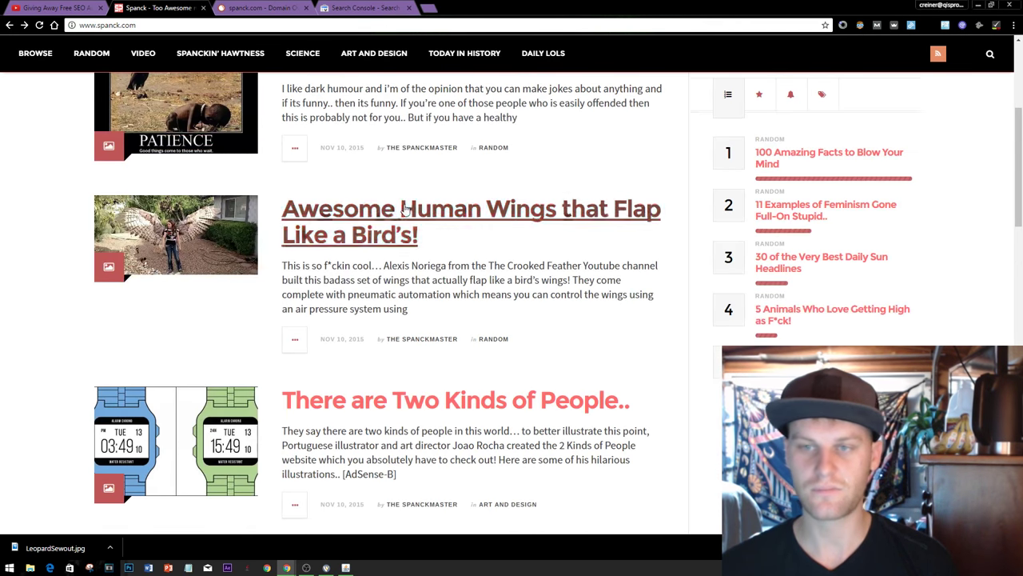
pyautogui.scroll(2, 404, 209)
pyautogui.click(413, 118)
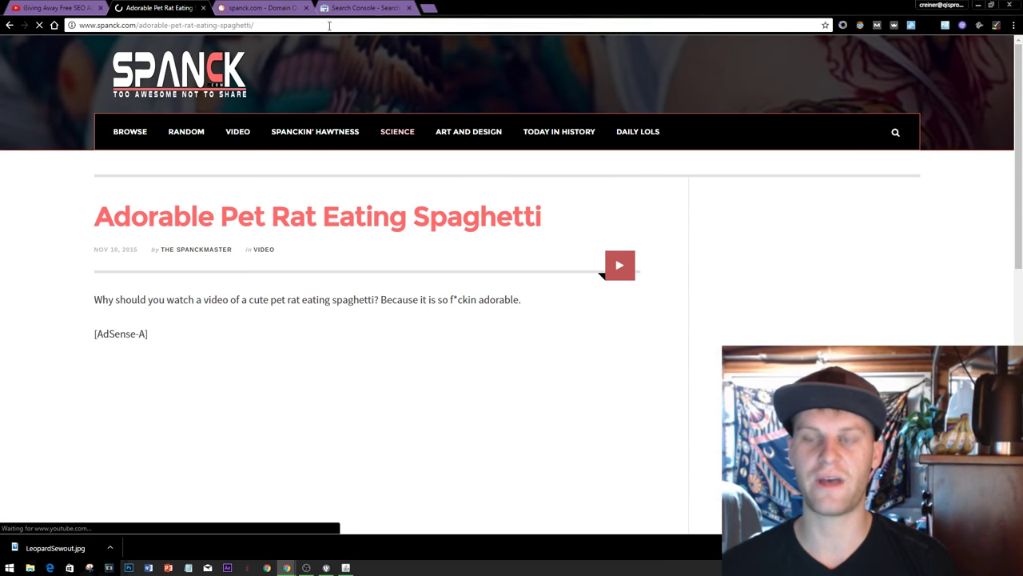
pyautogui.click(332, 24)
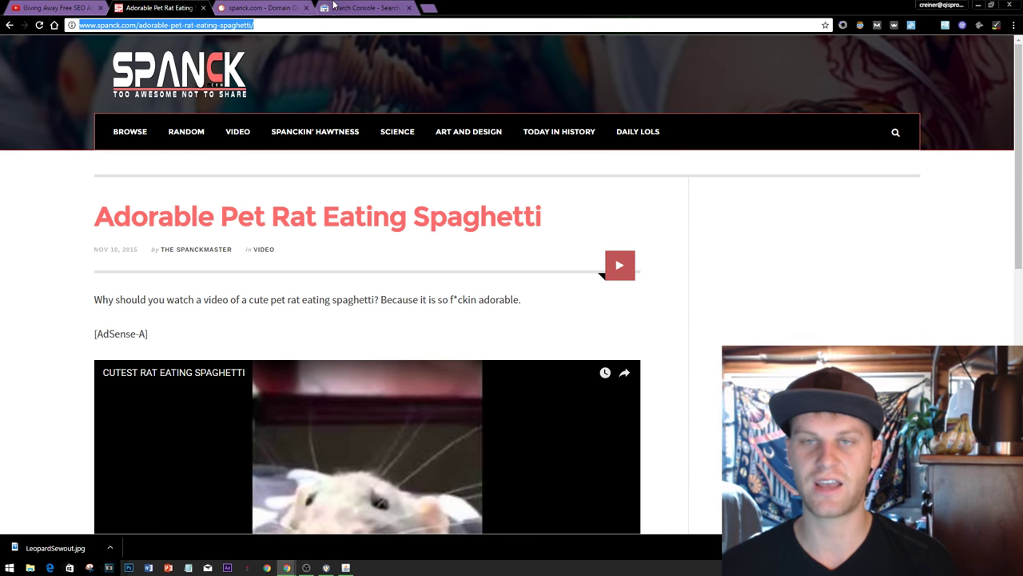
pyautogui.click(333, 6)
pyautogui.click(155, 8)
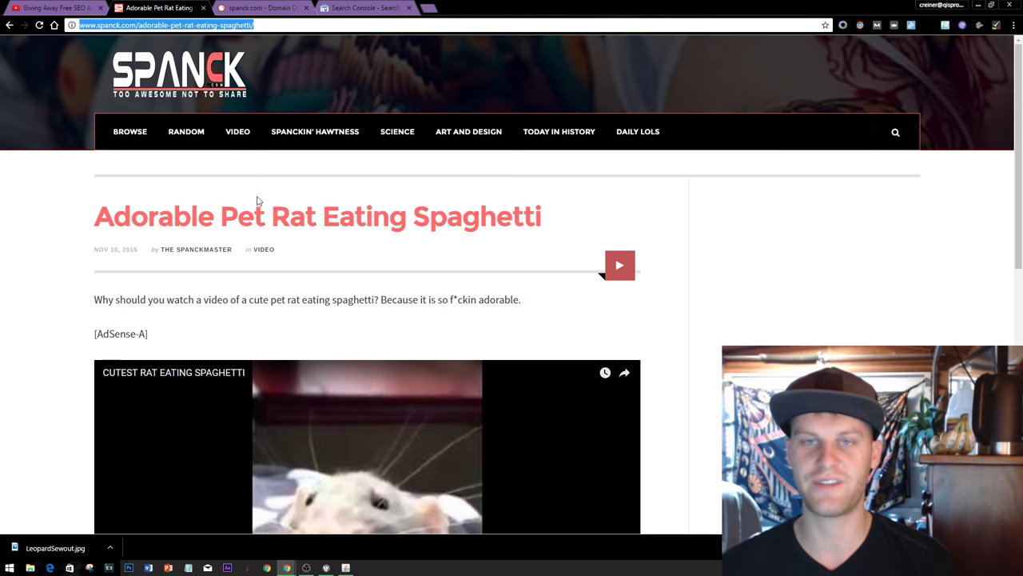
pyautogui.click(343, 6)
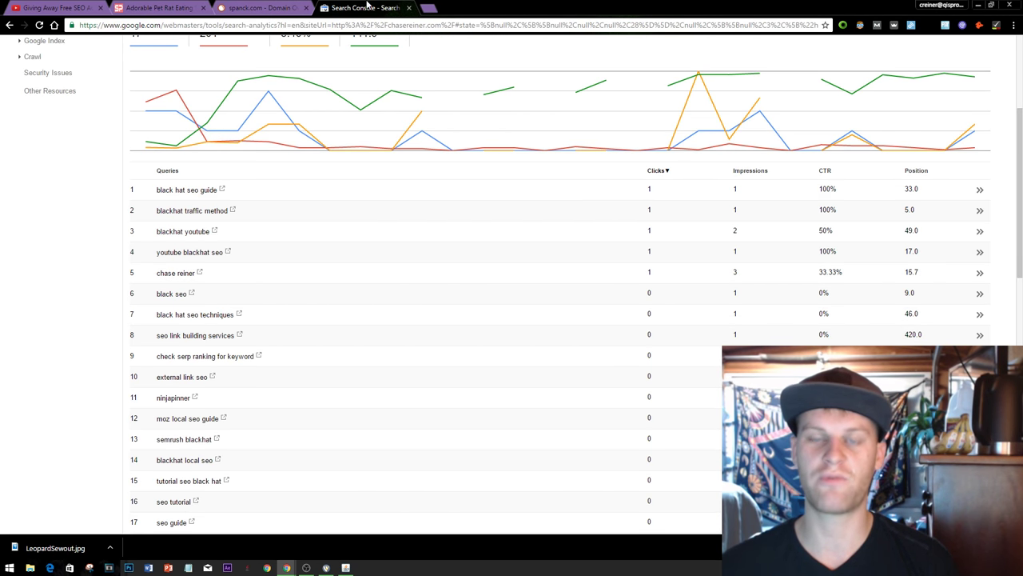
pyautogui.click(156, 8)
pyautogui.click(359, 7)
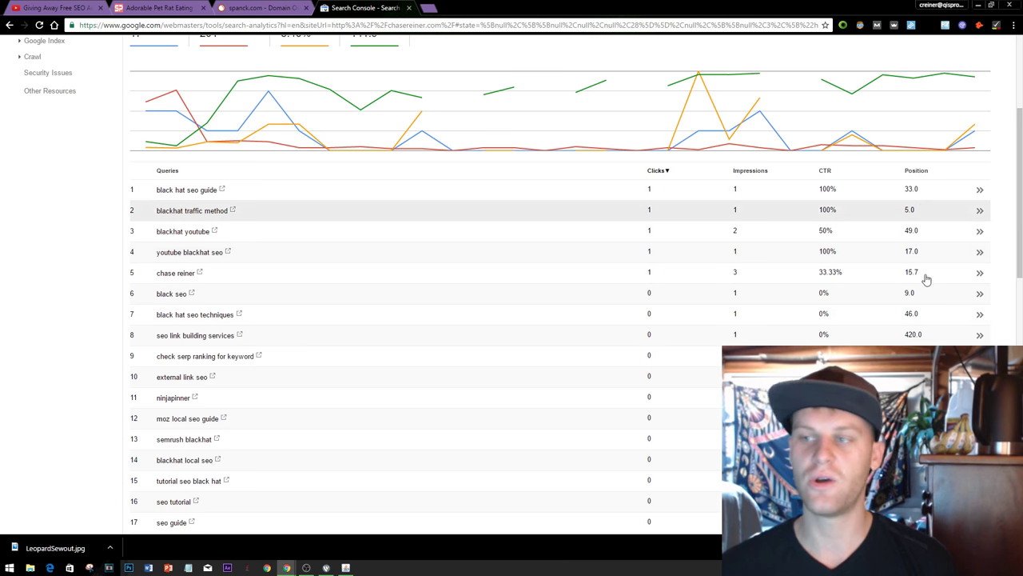
# Scroll through the Search Console query table and the rat article, comparing them side by side
pyautogui.scroll(-2, 867, 280)
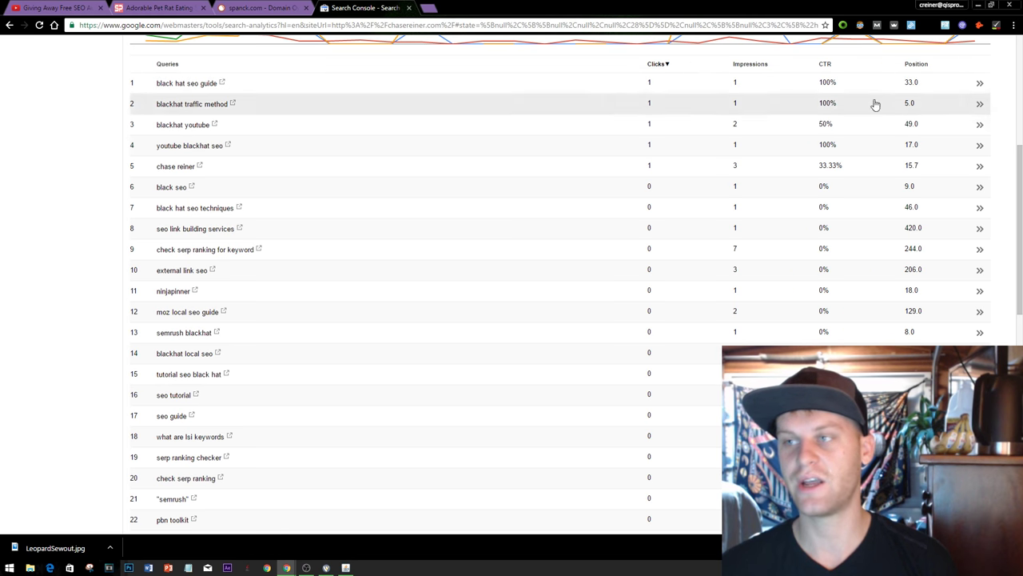
pyautogui.scroll(-1, 856, 272)
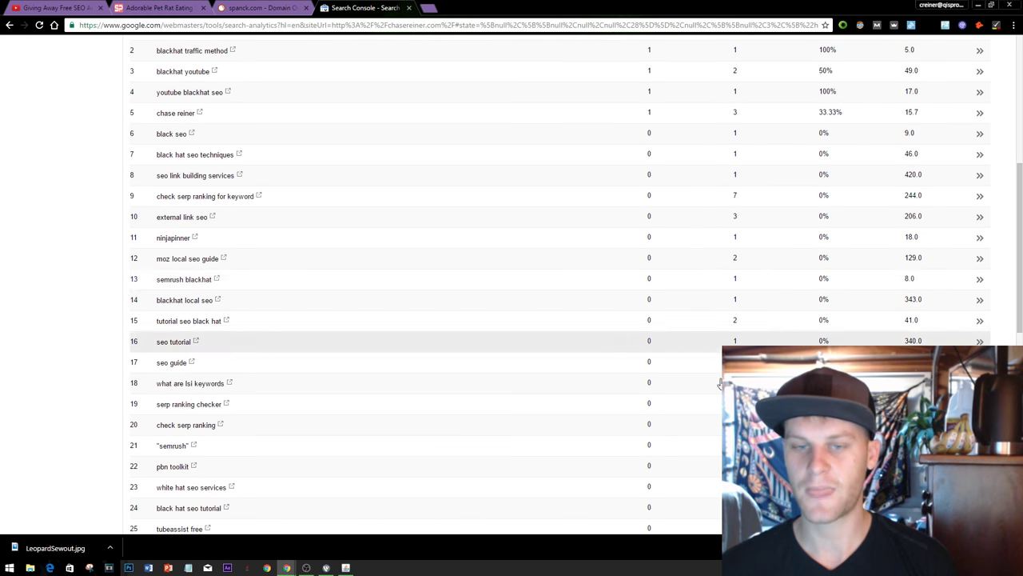
pyautogui.click(183, 9)
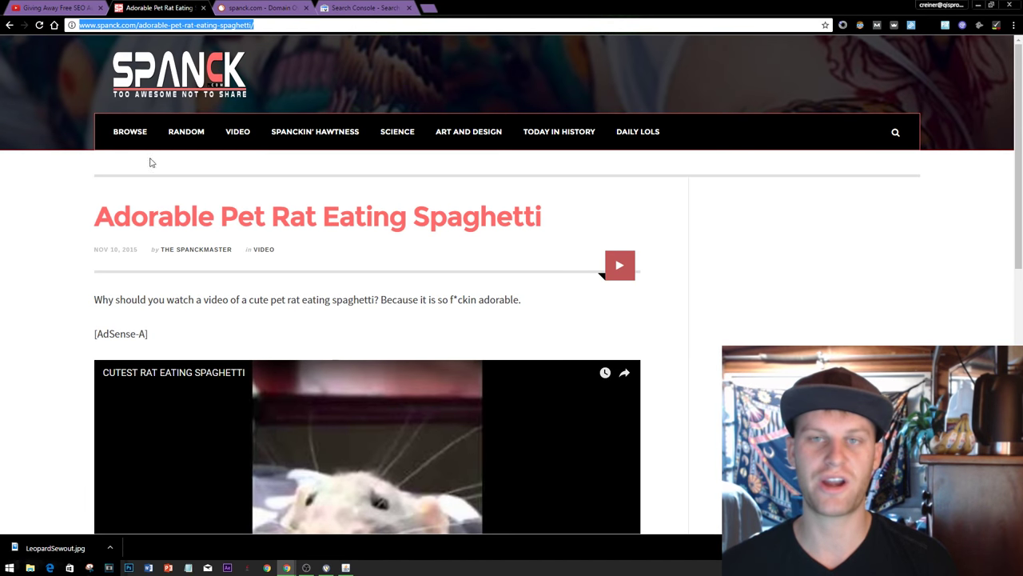
pyautogui.scroll(-5, 205, 331)
pyautogui.scroll(-2, 106, 407)
pyautogui.scroll(5, 247, 399)
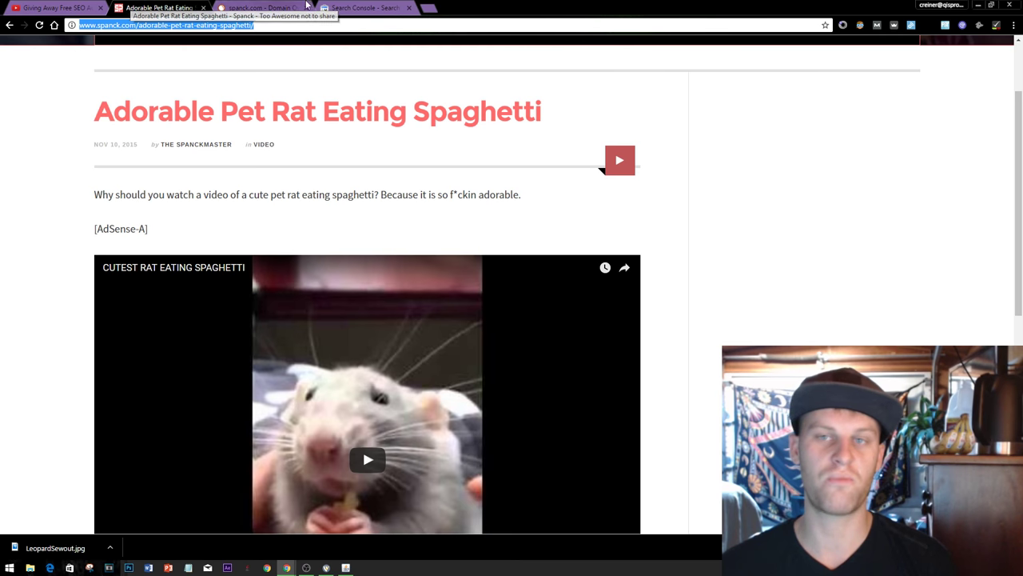
pyautogui.click(365, 8)
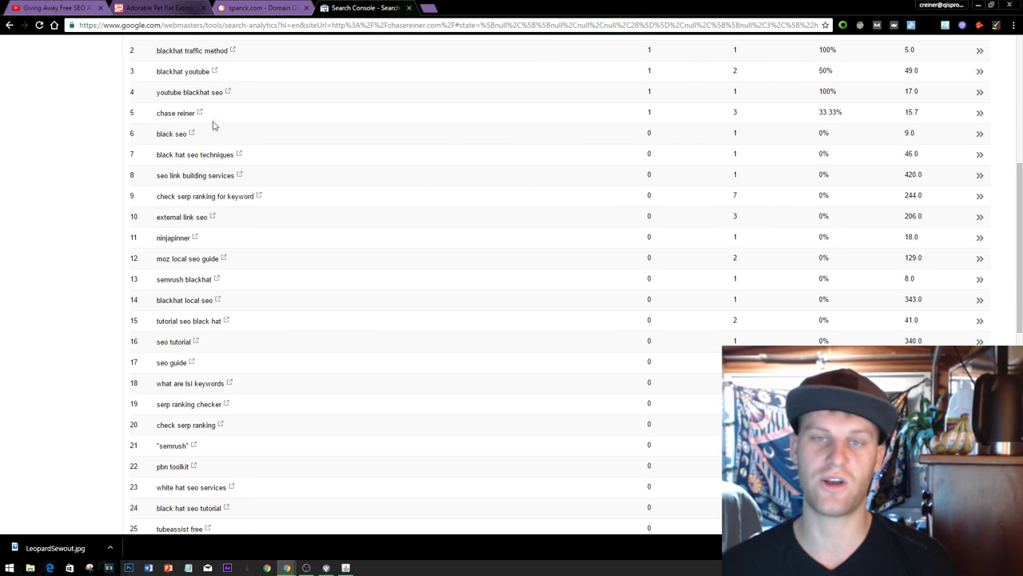
pyautogui.click(160, 8)
pyautogui.scroll(-3, 120, 379)
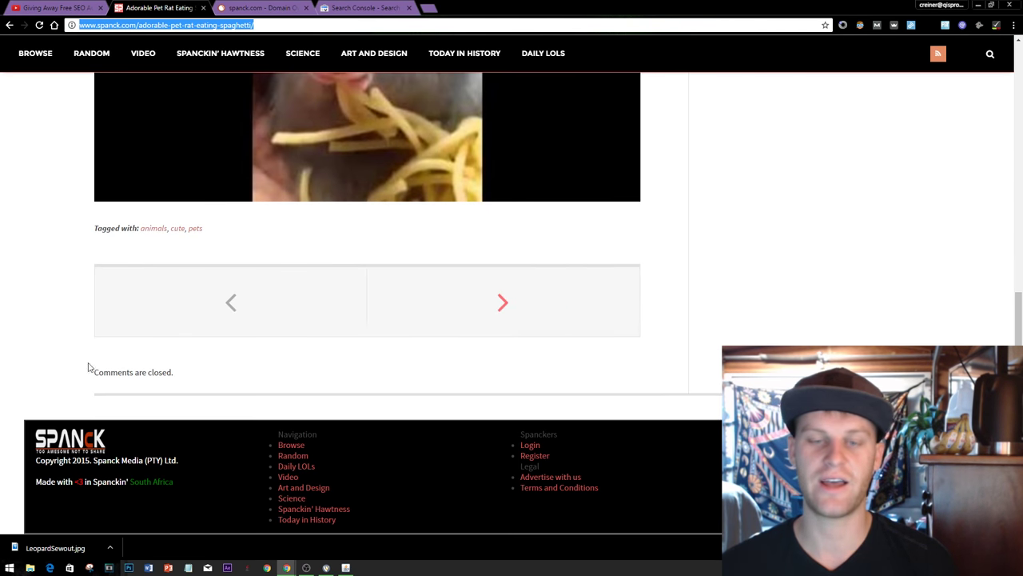
# Move between the rat article, Search Console queries and the SEMrush spanck.com overview
pyautogui.click(262, 8)
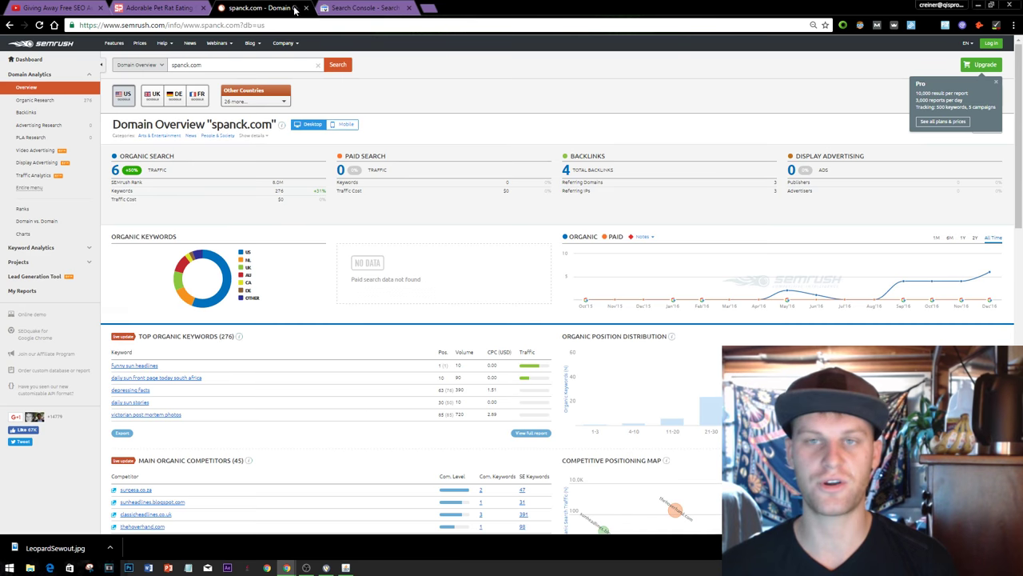
pyautogui.click(160, 8)
pyautogui.scroll(1, 392, 231)
pyautogui.scroll(10, 391, 231)
pyautogui.click(364, 8)
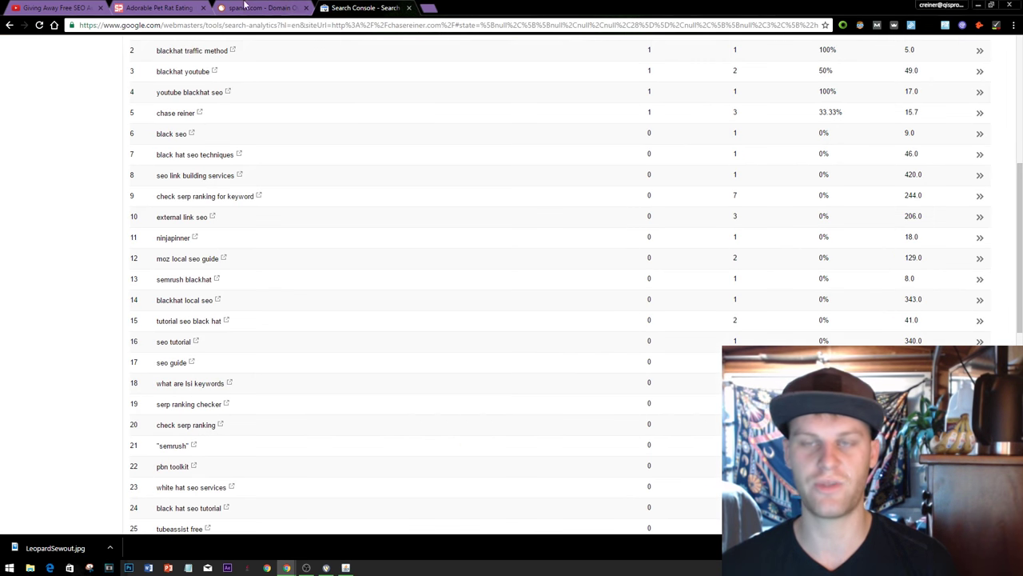
pyautogui.scroll(5, 471, 317)
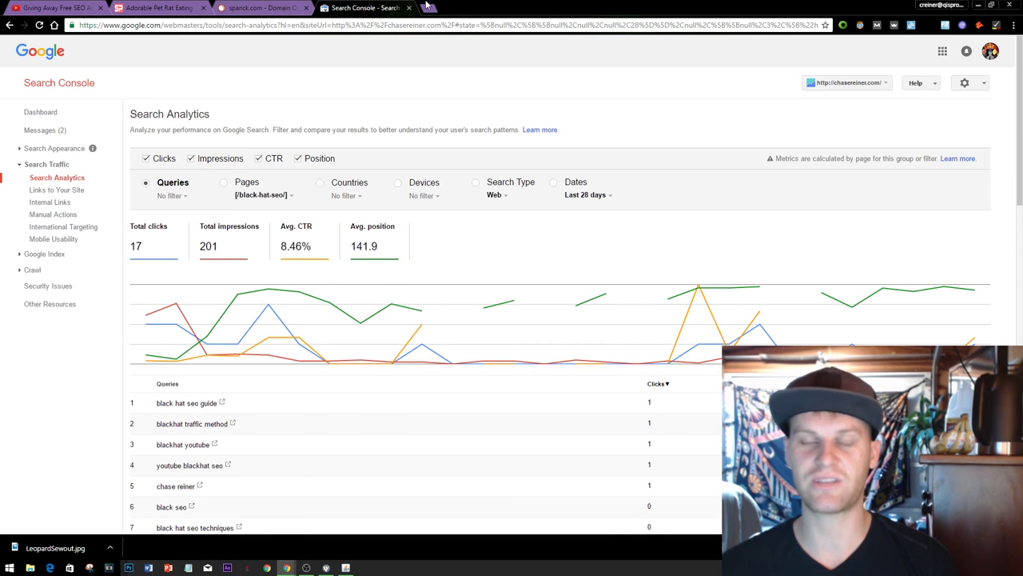
pyautogui.click(296, 10)
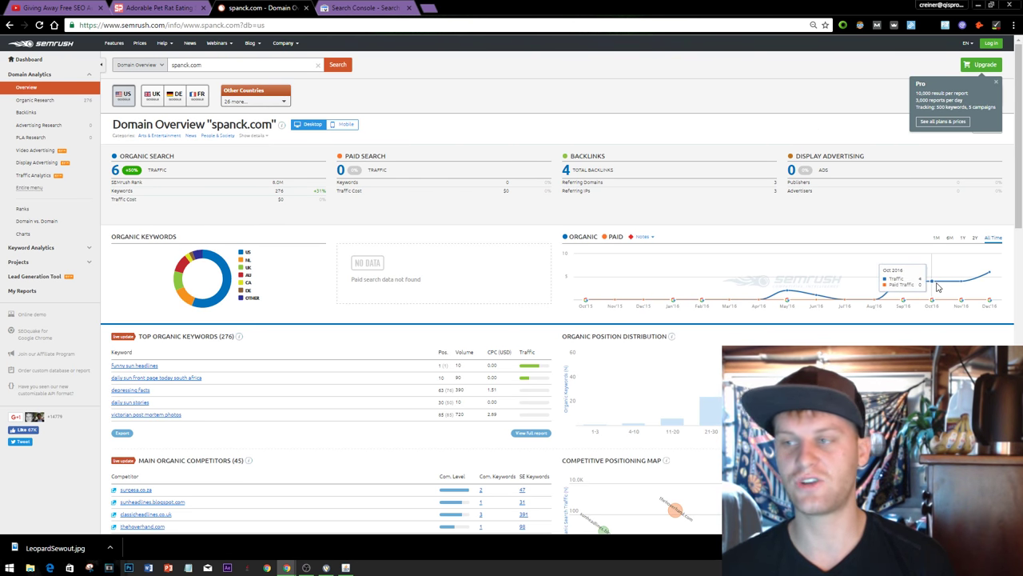
pyautogui.scroll(-1, 311, 172)
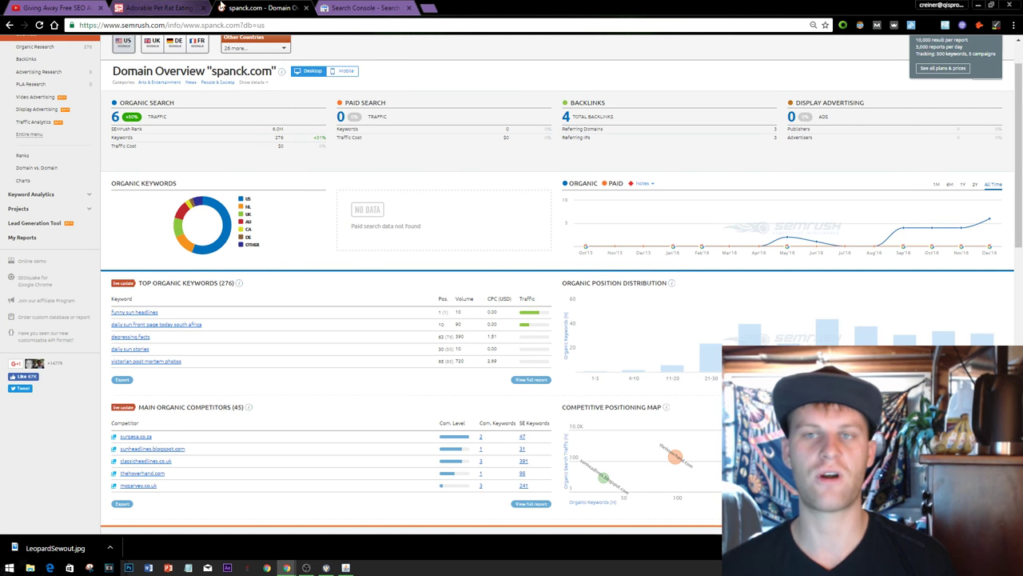
pyautogui.click(374, 8)
# Open a new tab on the SEO tips blog and scroll through it and the other tabs
pyautogui.click(424, 8)
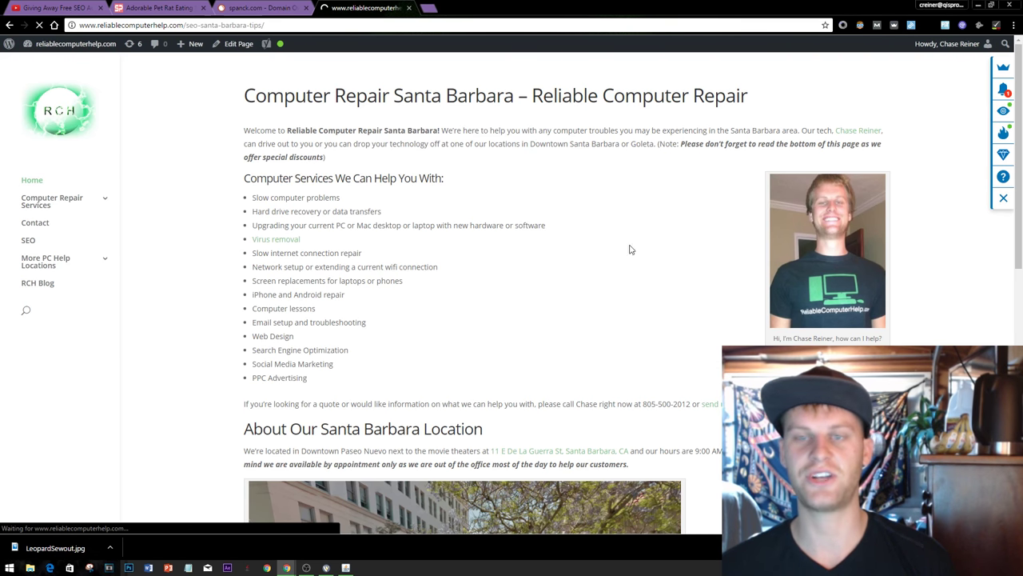
pyautogui.scroll(-10, 479, 296)
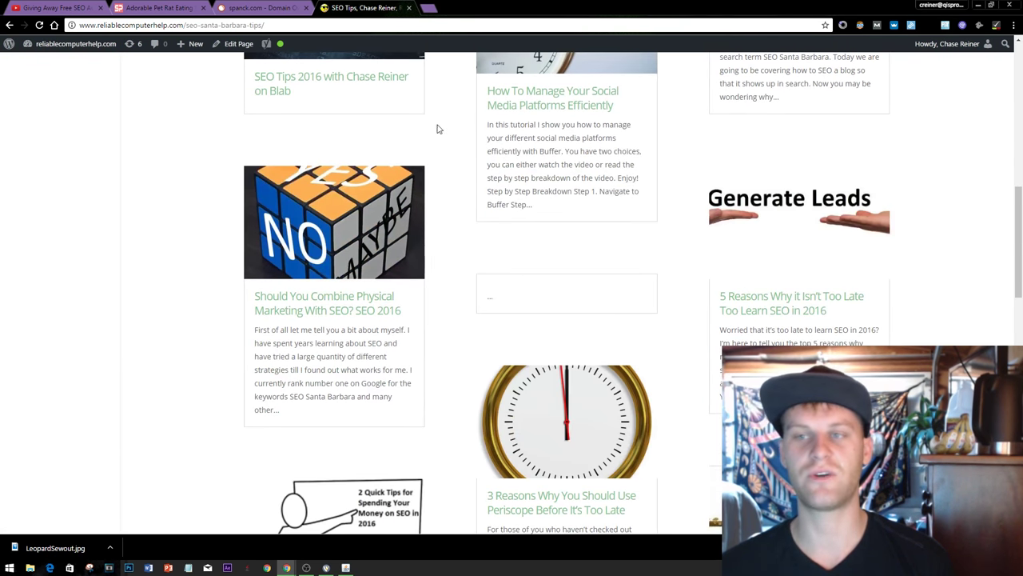
pyautogui.scroll(2, 414, 285)
pyautogui.scroll(5, 414, 285)
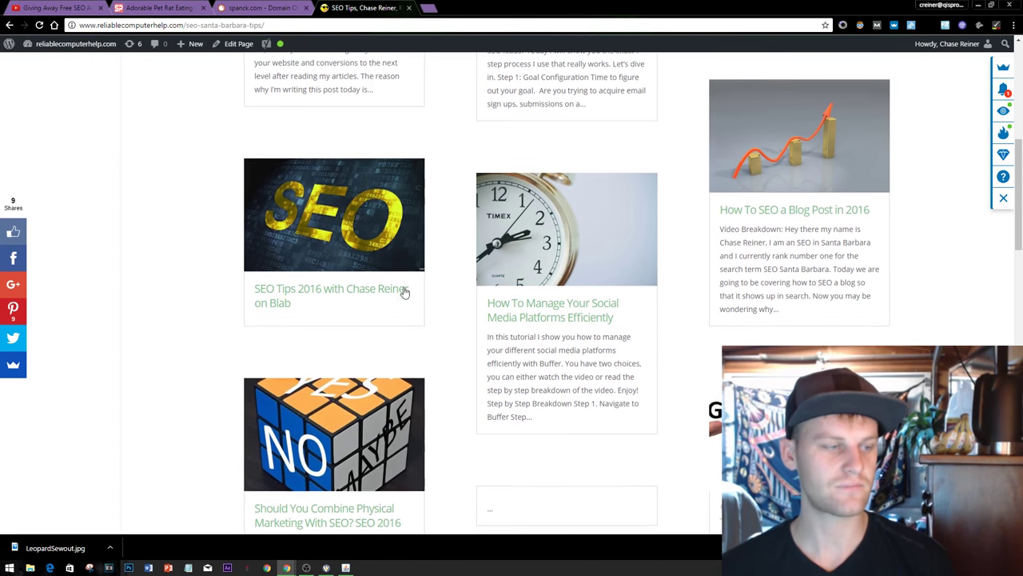
pyautogui.hotkey('ctrl', '1')
pyautogui.hotkey('ctrl', '2')
pyautogui.scroll(-5, 423, 82)
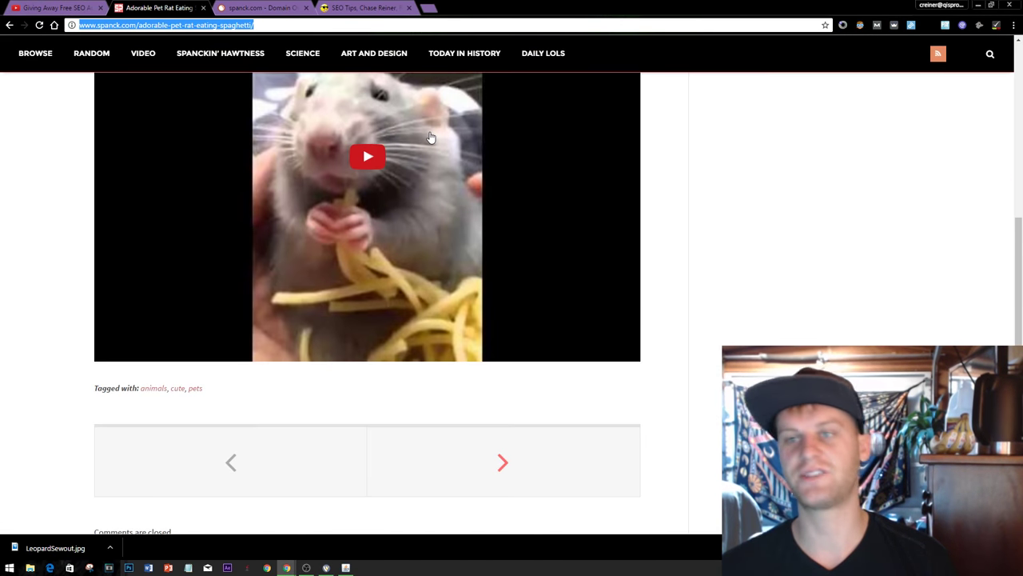
pyautogui.scroll(8, 89, 179)
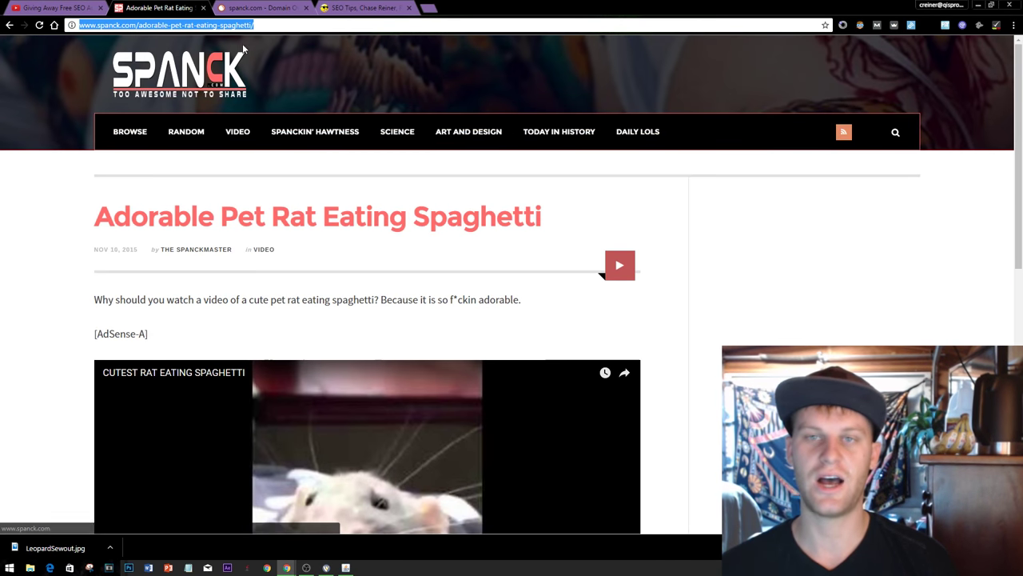
# Replace the SEO tips blog page in the fourth tab with youtube.com
pyautogui.click(177, 174)
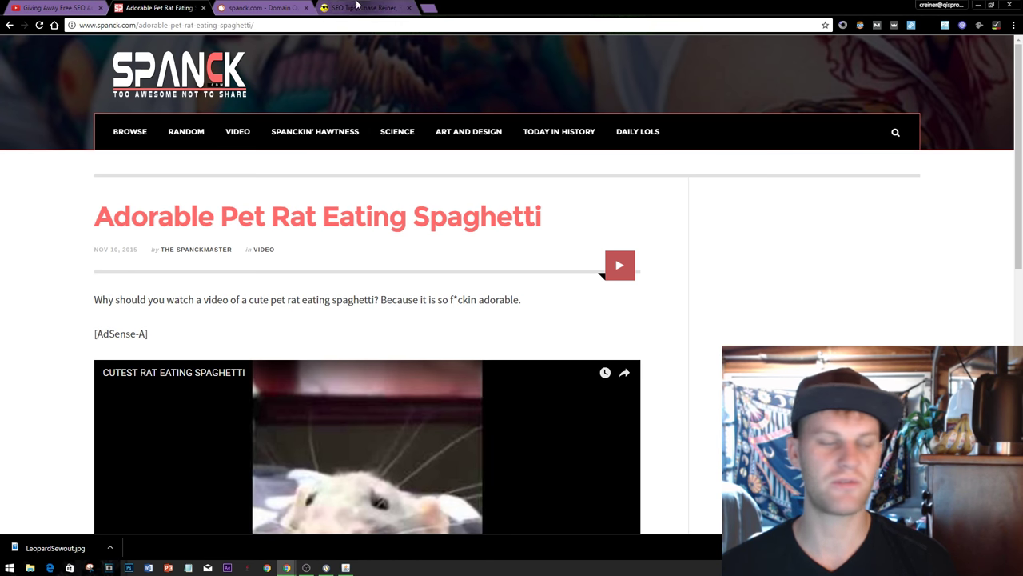
pyautogui.click(56, 7)
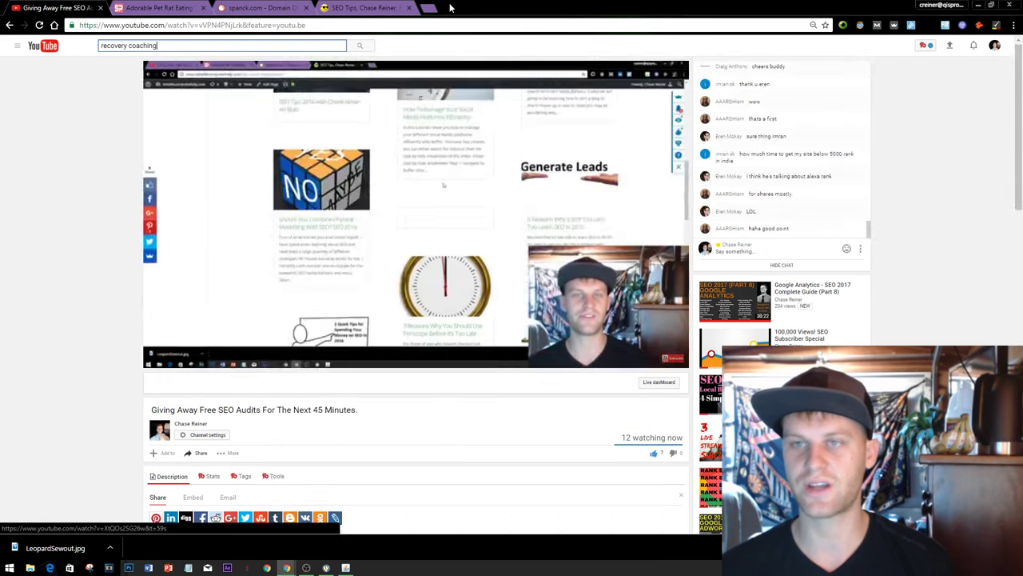
pyautogui.click(361, 8)
pyautogui.click(348, 21)
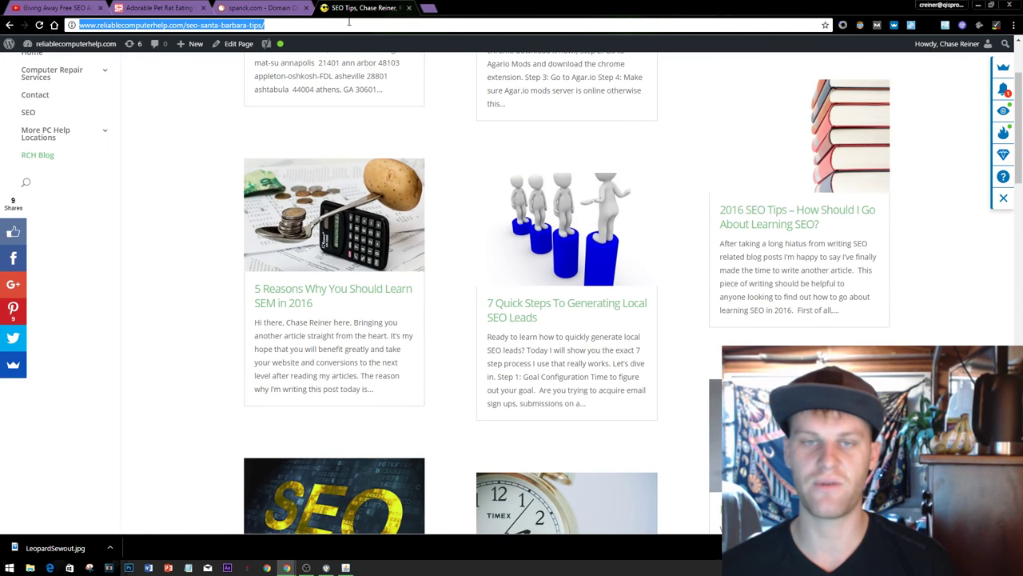
pyautogui.write('youtube.com')
pyautogui.press('Return')
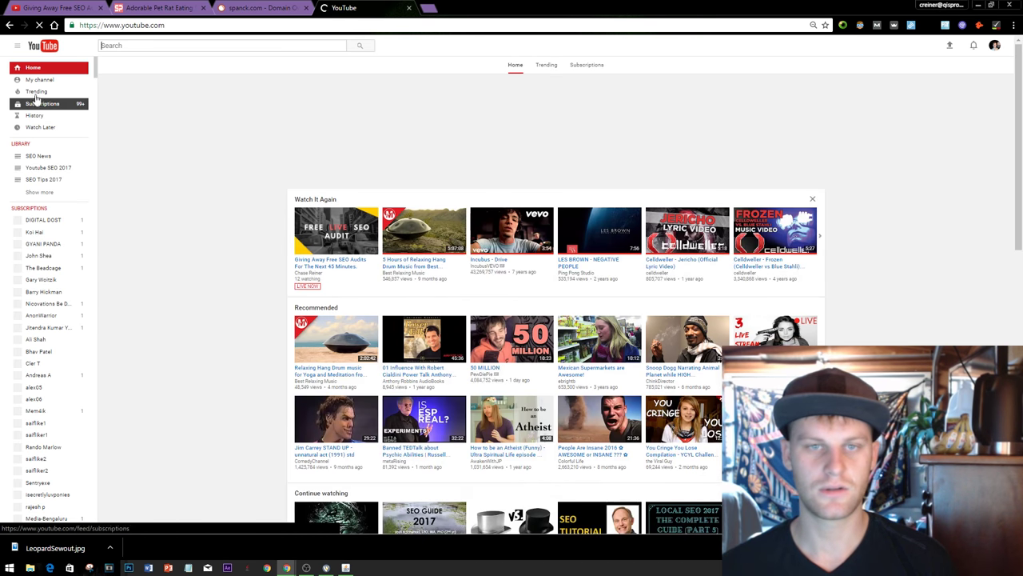
# Go to the presenter's YouTube channel and browse Parts 1–10 of the SEO 2017 playlist
pyautogui.click(46, 81)
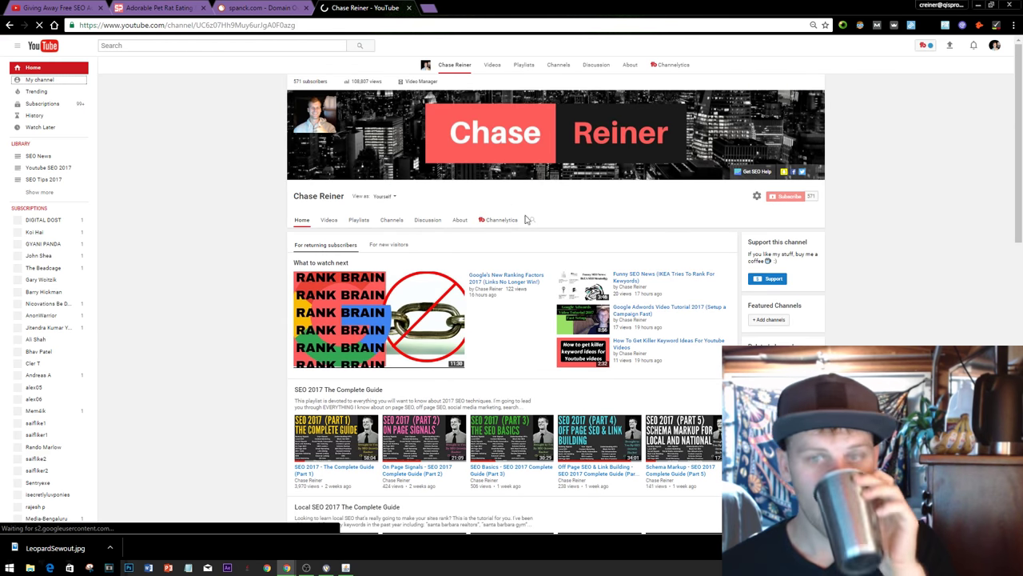
pyautogui.scroll(-5, 605, 344)
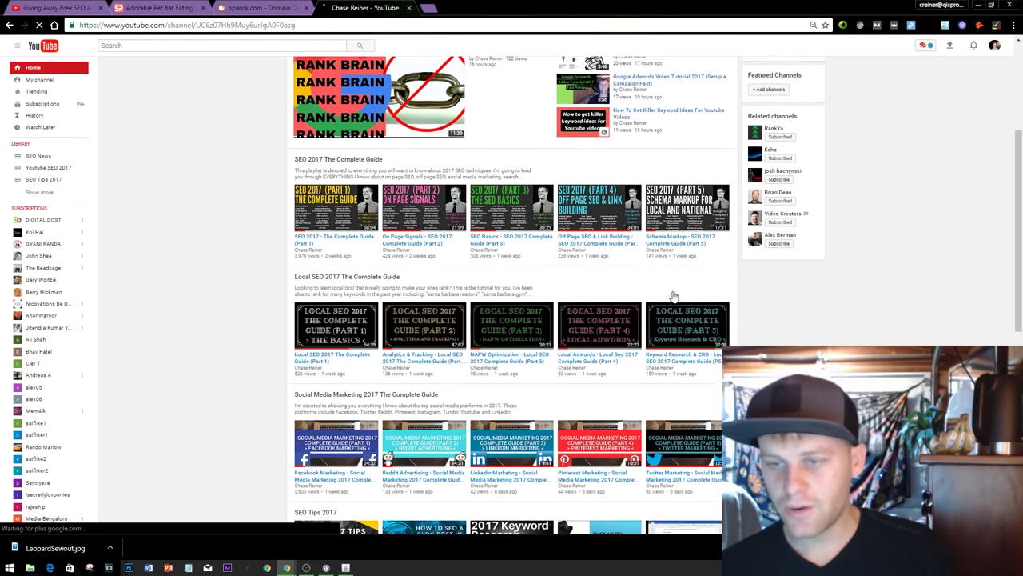
pyautogui.scroll(3, 618, 286)
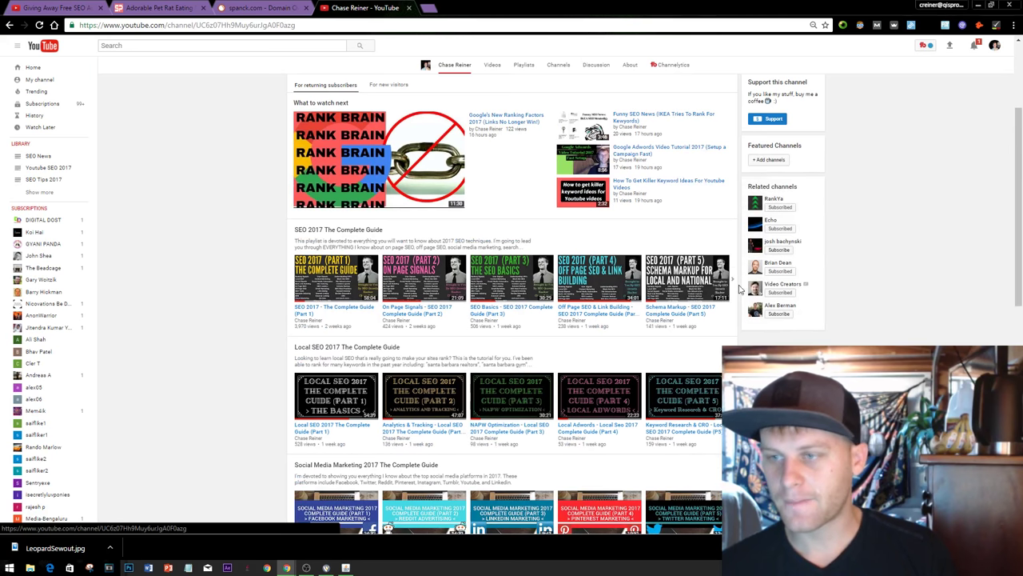
pyautogui.click(737, 279)
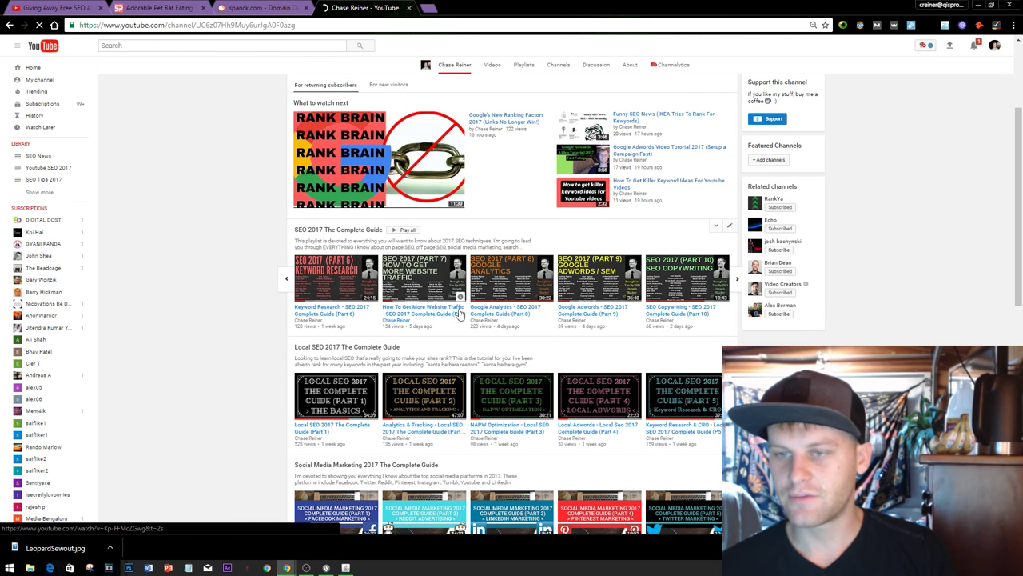
pyautogui.click(296, 284)
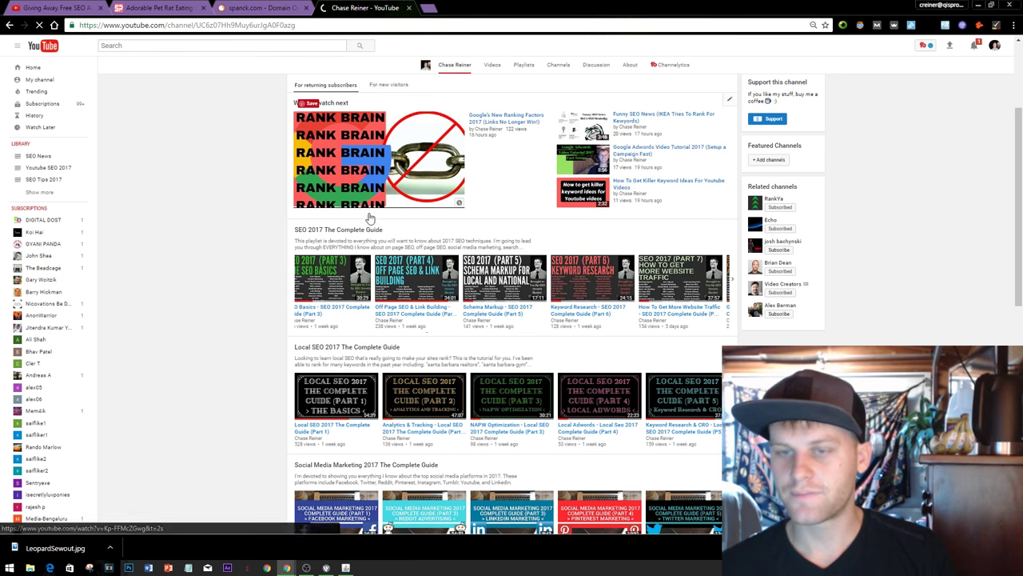
pyautogui.rightClick(693, 291)
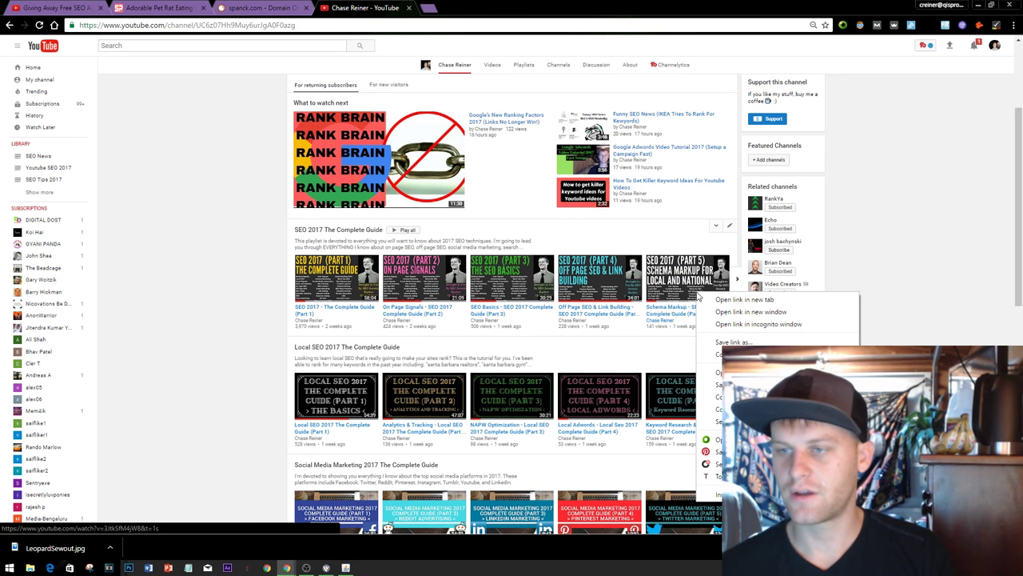
pyautogui.click(719, 358)
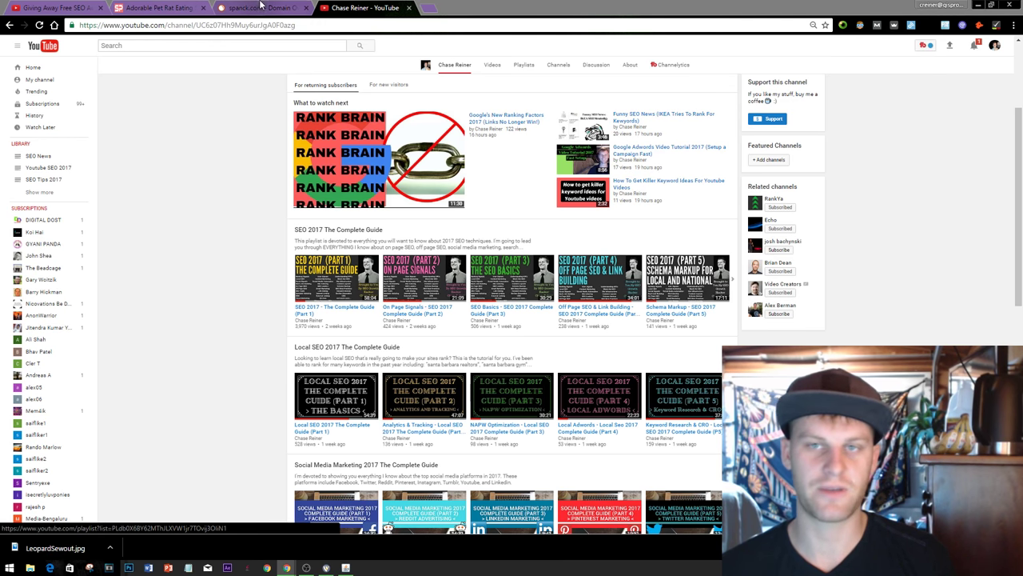
# Cycle through the SEMrush overview, rat article and YouTube tabs, then open a fresh Google tab
pyautogui.click(256, 7)
pyautogui.click(364, 7)
pyautogui.click(223, 7)
pyautogui.click(160, 7)
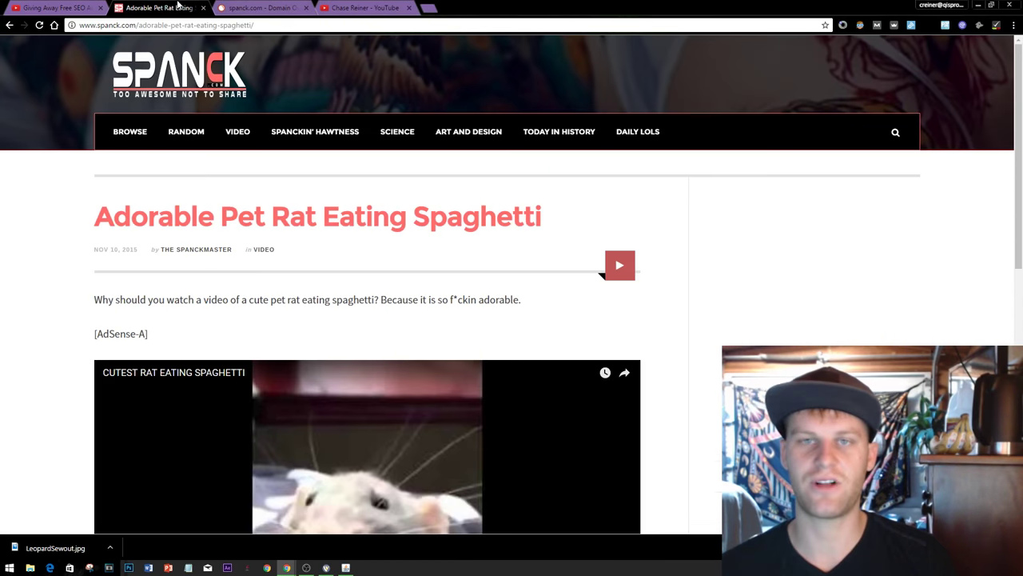
pyautogui.click(259, 7)
pyautogui.click(363, 7)
pyautogui.click(429, 7)
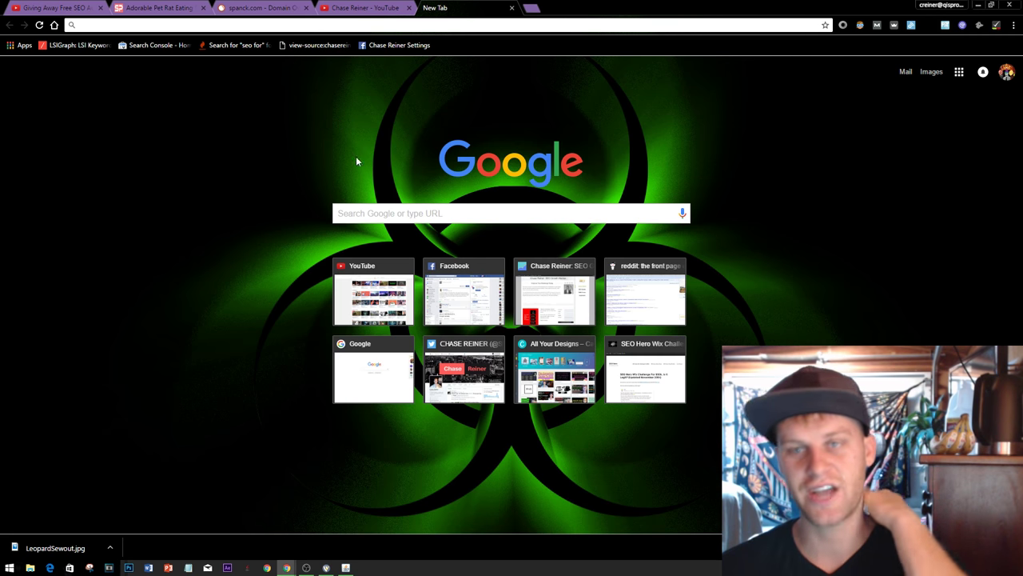
# Search Google for 'what is a canonical tag'
pyautogui.click(355, 216)
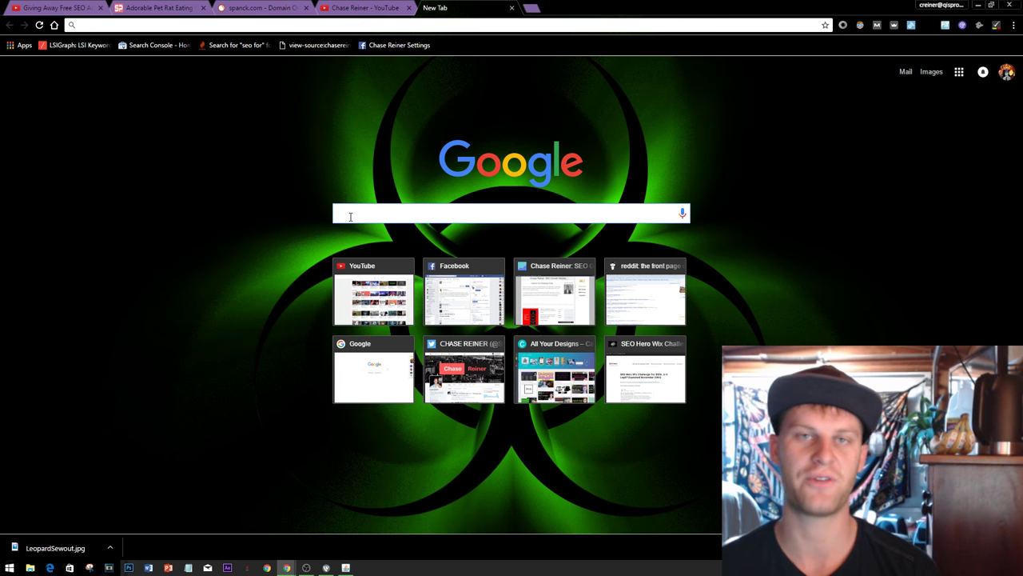
pyautogui.write('canonical ')
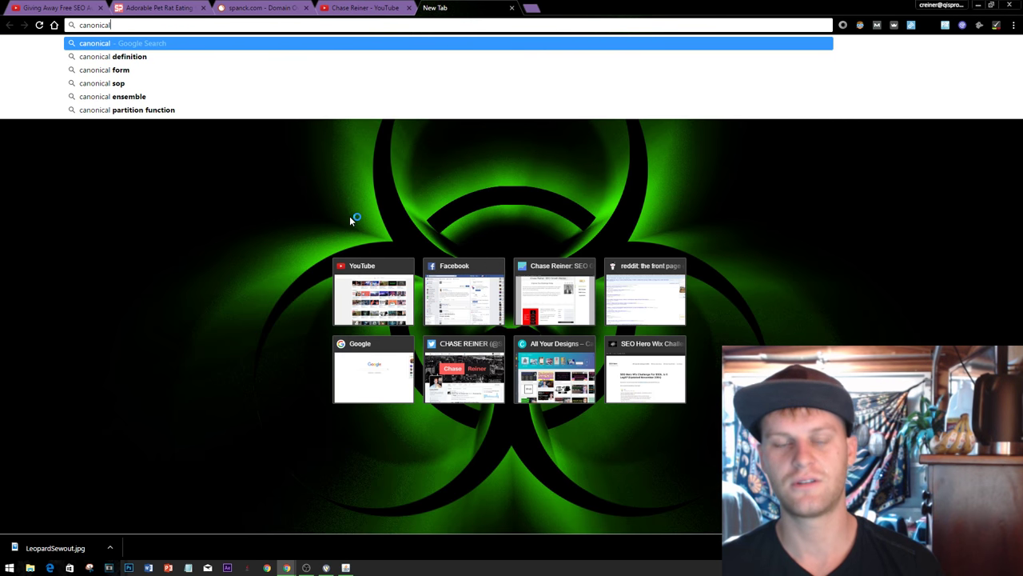
pyautogui.write('what is a')
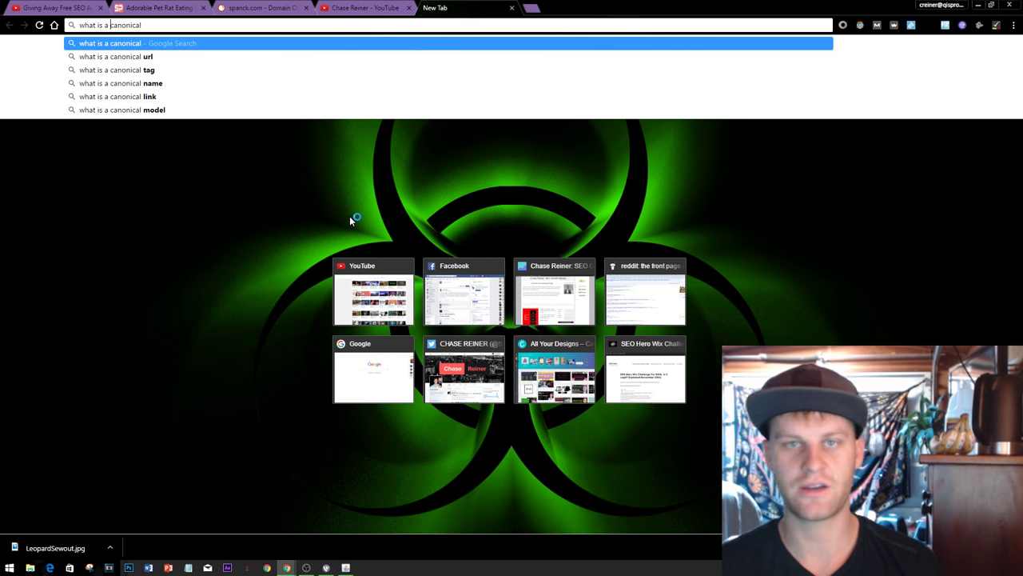
pyautogui.press('End')
pyautogui.write('tag')
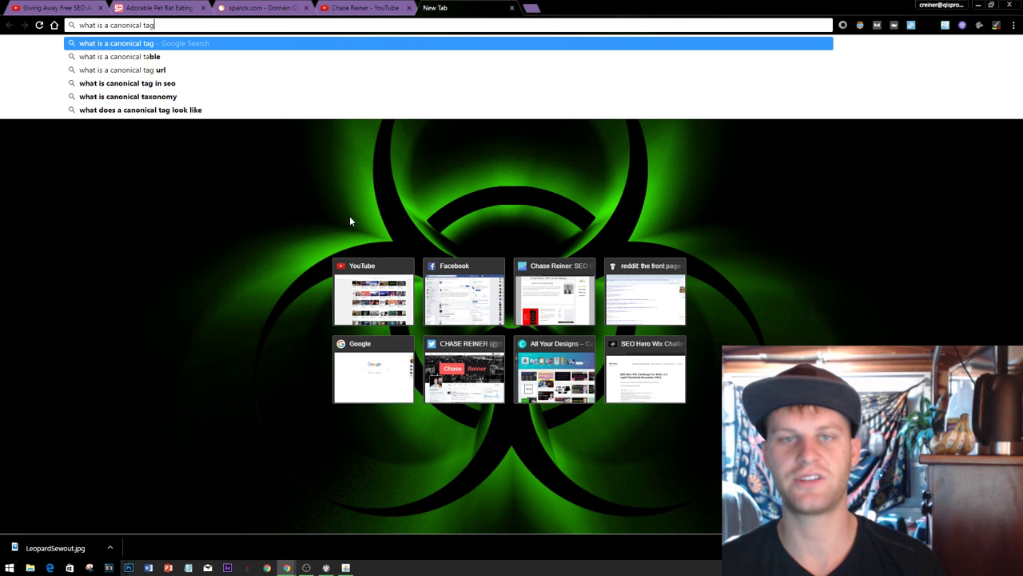
pyautogui.press('Return')
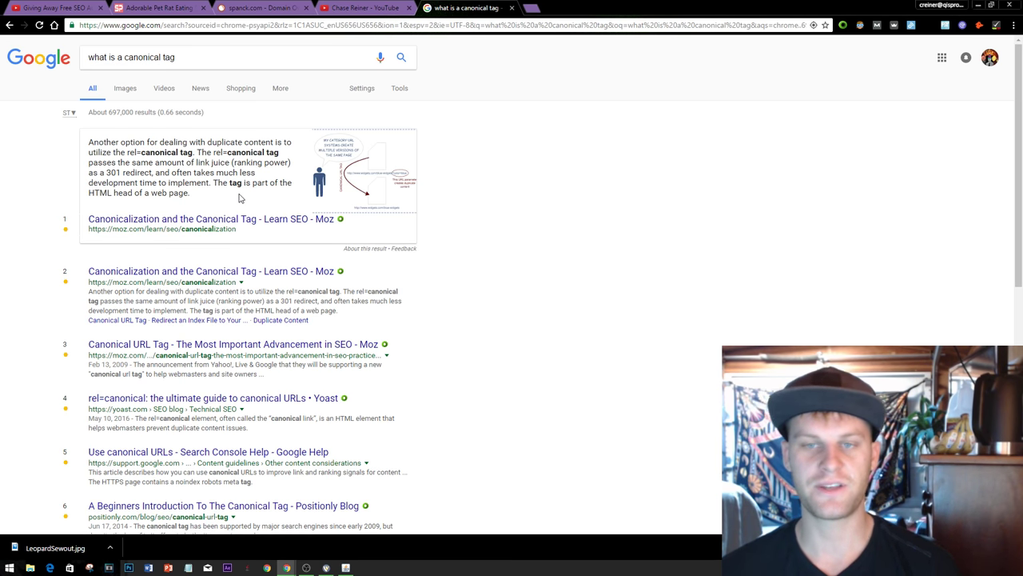
# View the featured snippet's canonical tag diagram full size, then close the image viewer
pyautogui.click(349, 176)
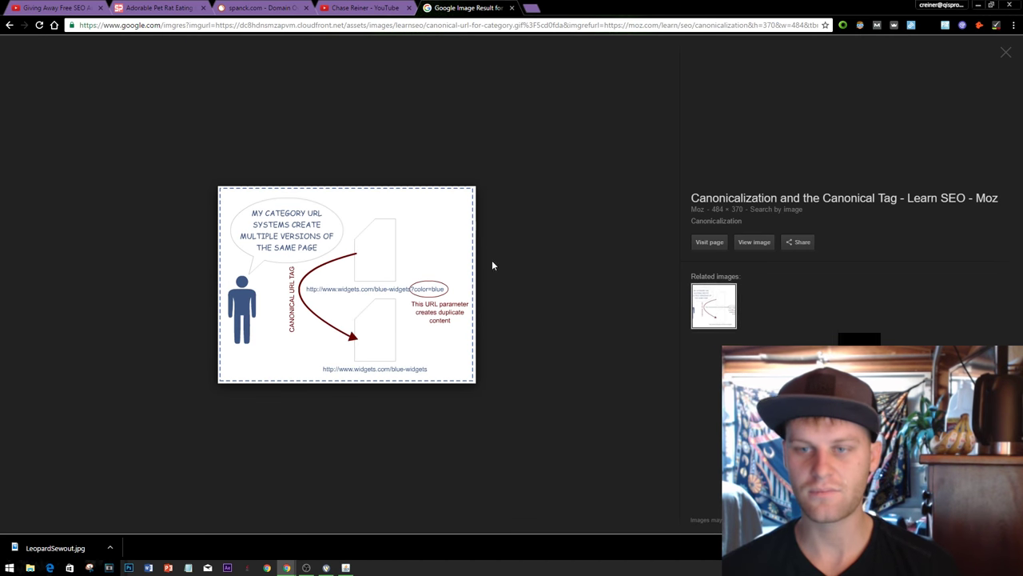
pyautogui.click(469, 25)
pyautogui.click(469, 25)
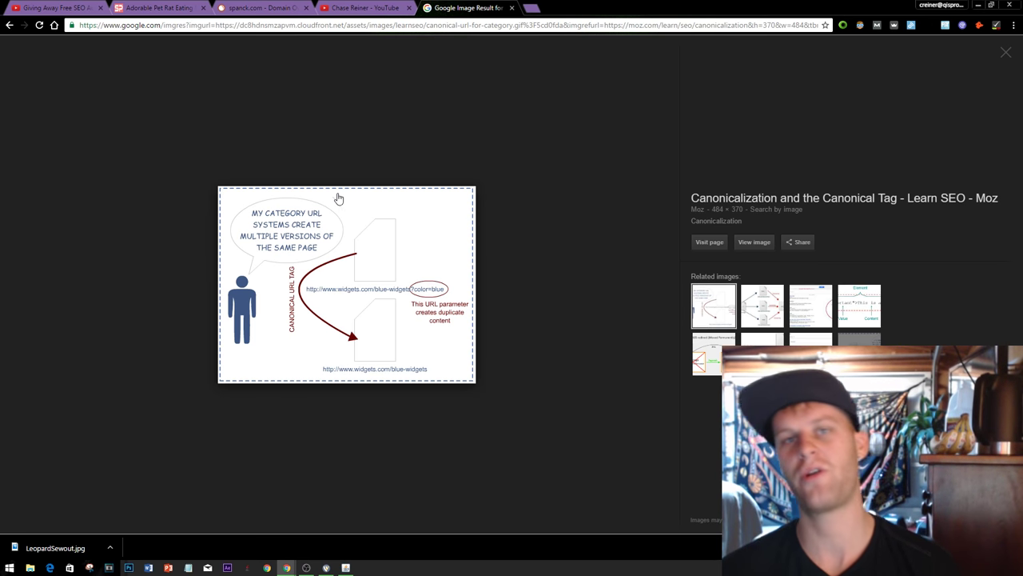
pyautogui.click(364, 7)
pyautogui.click(483, 7)
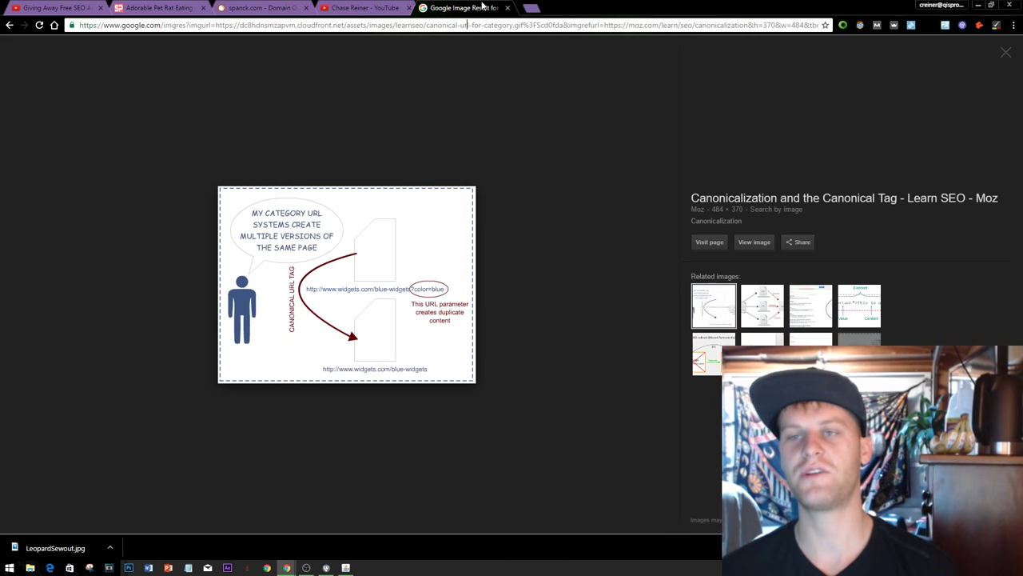
pyautogui.click(1005, 55)
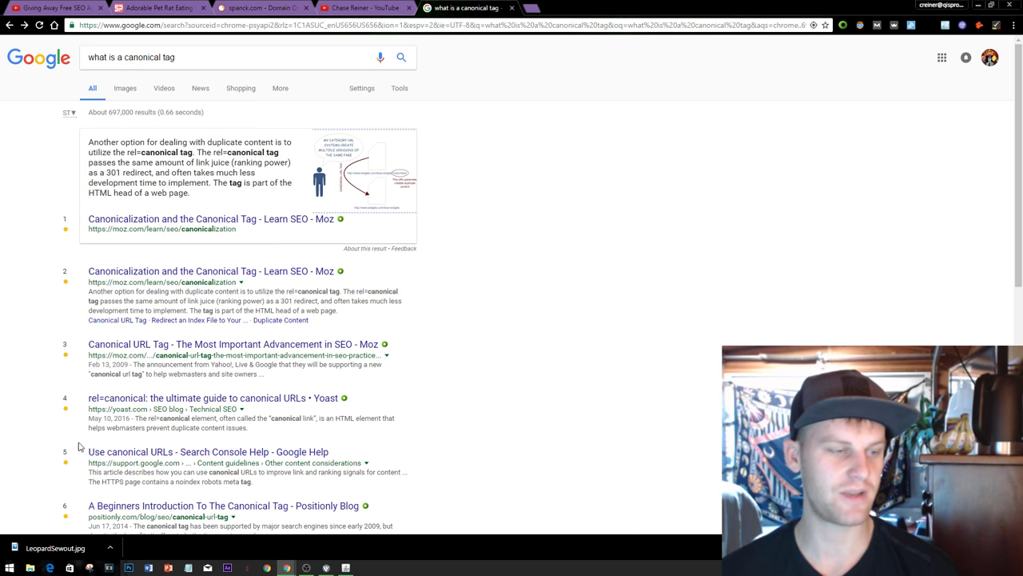
pyautogui.click(376, 8)
pyautogui.click(447, 8)
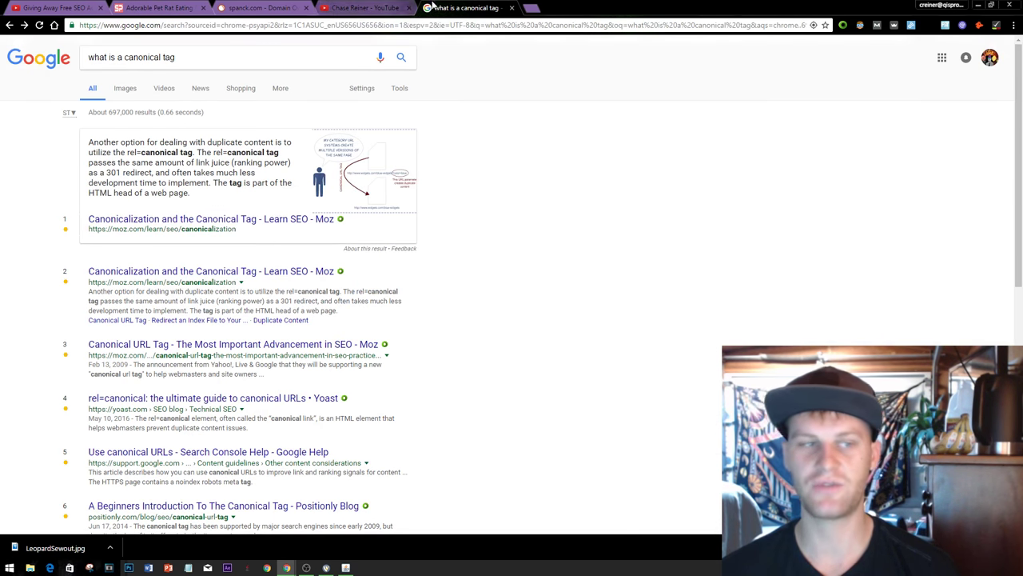
# Switch to image results and scroll through the rel=canonical diagrams and code examples
pyautogui.click(452, 25)
pyautogui.moveTo(453, 25); pyautogui.dragTo(463, 26)
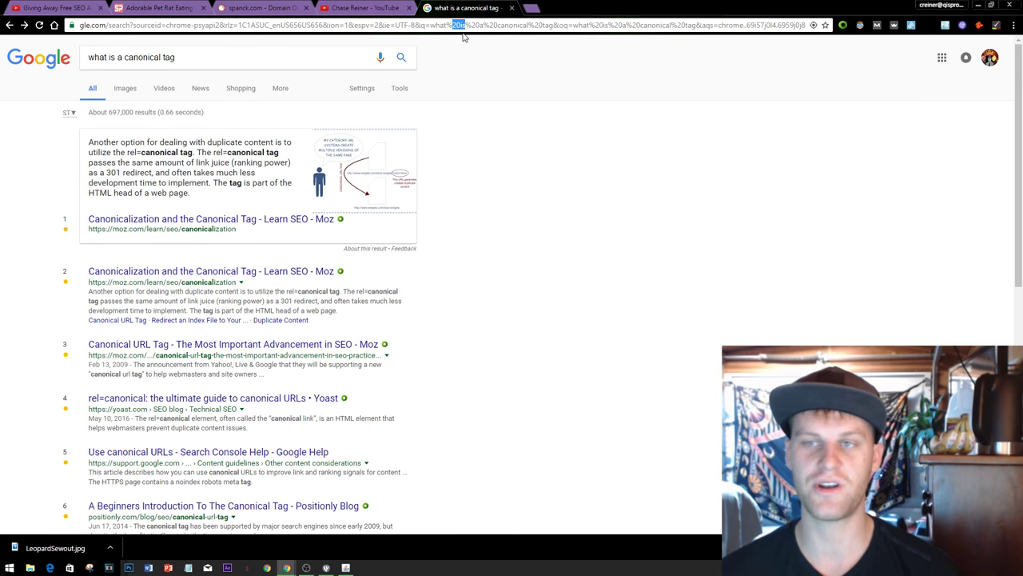
pyautogui.hotkey('ctrl', 'a')
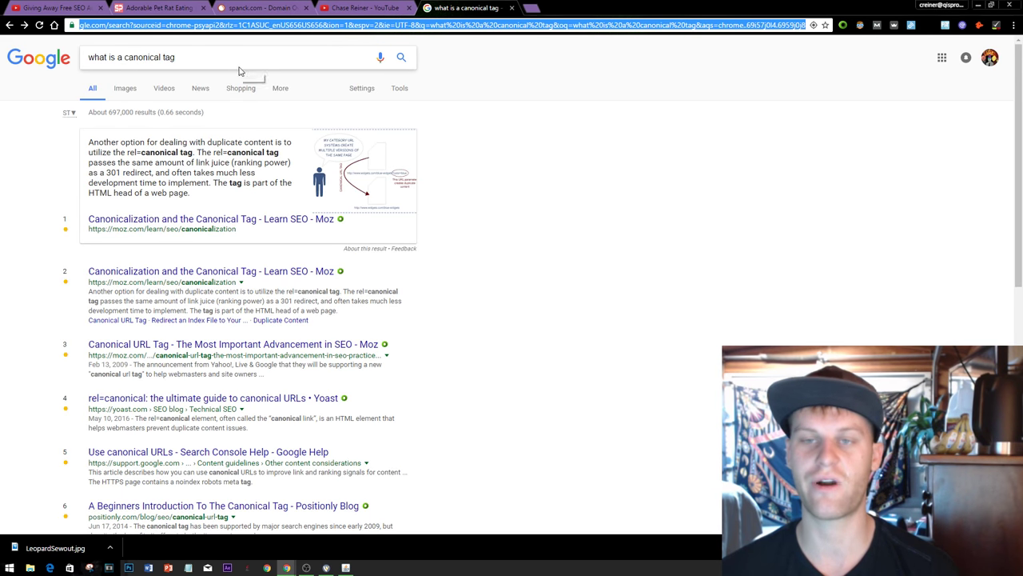
pyautogui.click(126, 89)
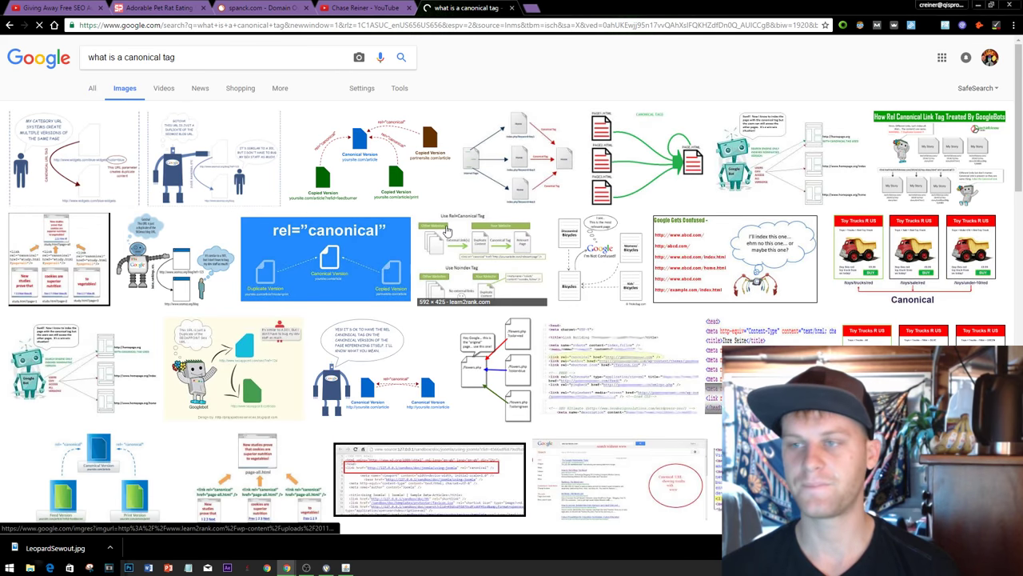
pyautogui.scroll(-3, 504, 181)
pyautogui.scroll(-12, 503, 181)
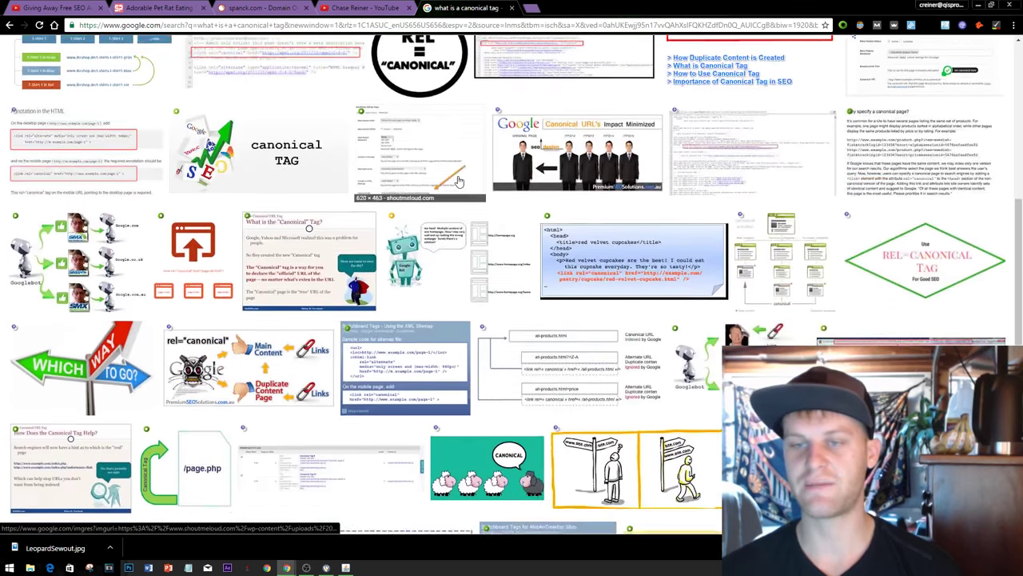
pyautogui.scroll(-7, 467, 207)
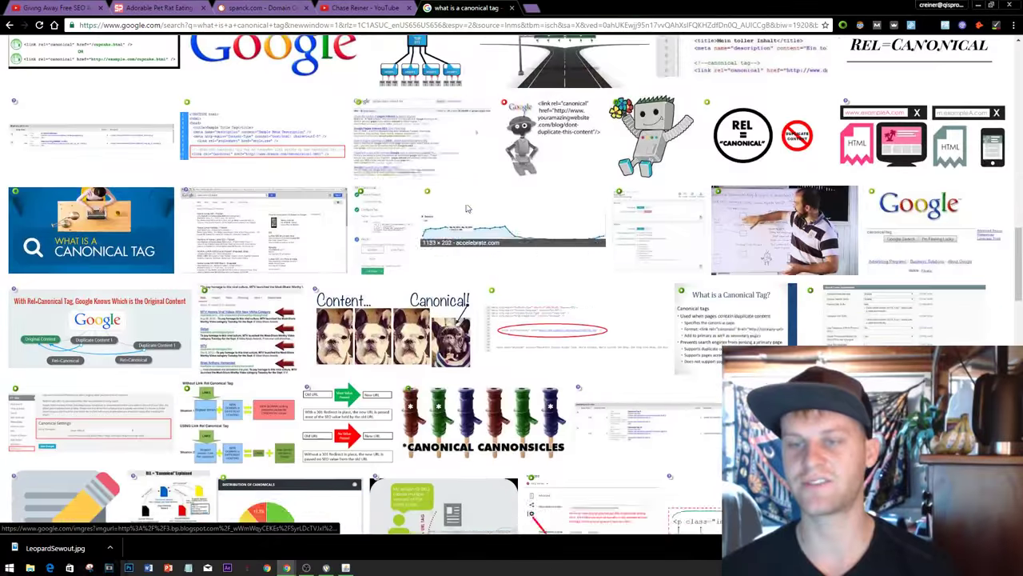
pyautogui.scroll(-6, 472, 260)
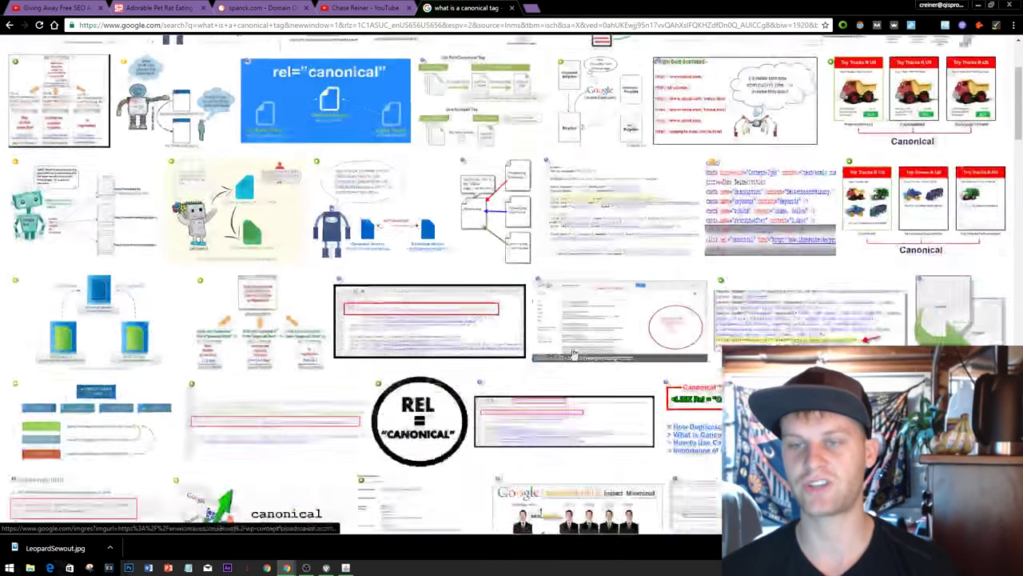
pyautogui.scroll(6, 511, 272)
pyautogui.scroll(-6, 518, 275)
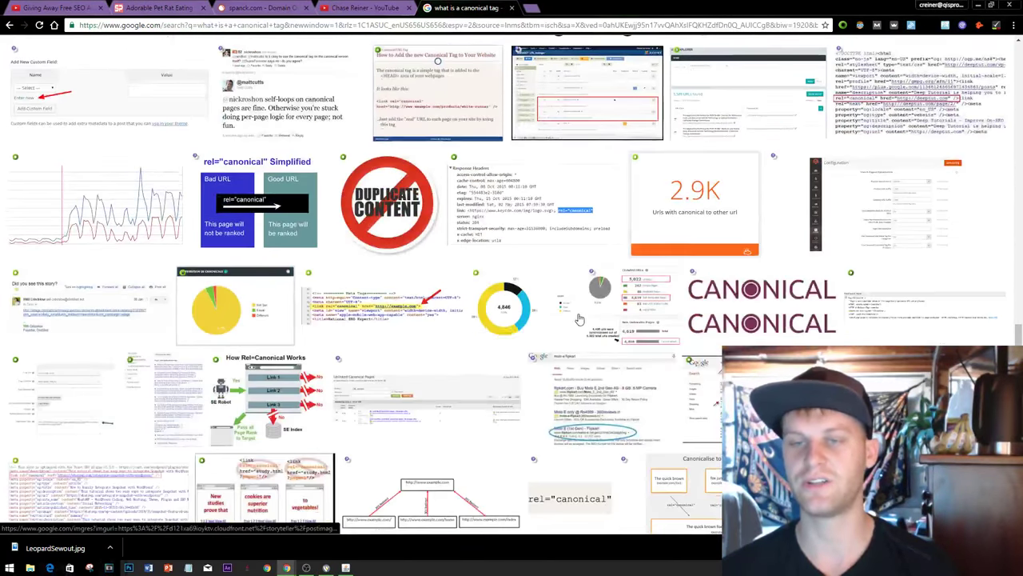
pyautogui.scroll(9, 560, 290)
pyautogui.scroll(15, 561, 290)
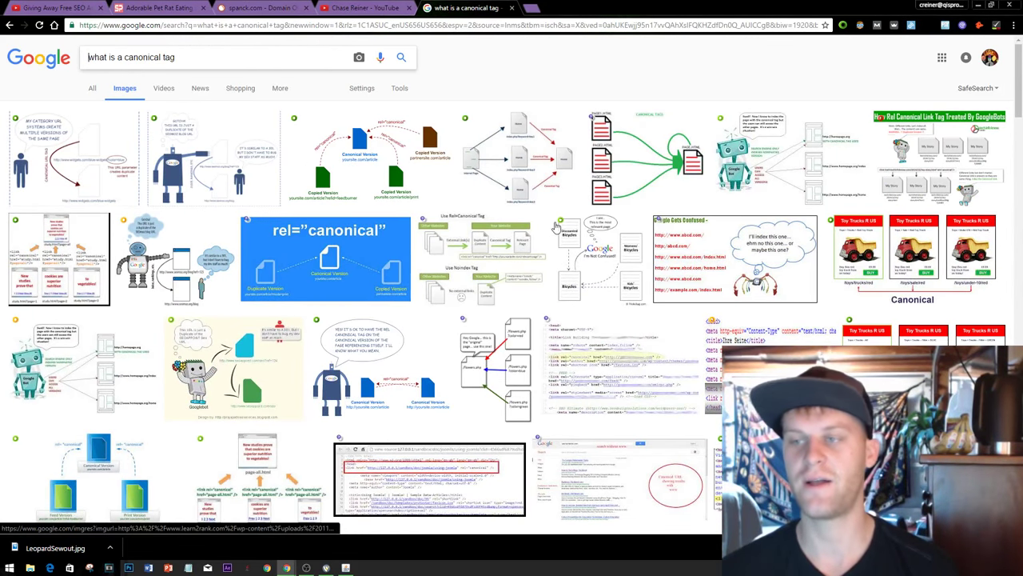
pyautogui.click(326, 32)
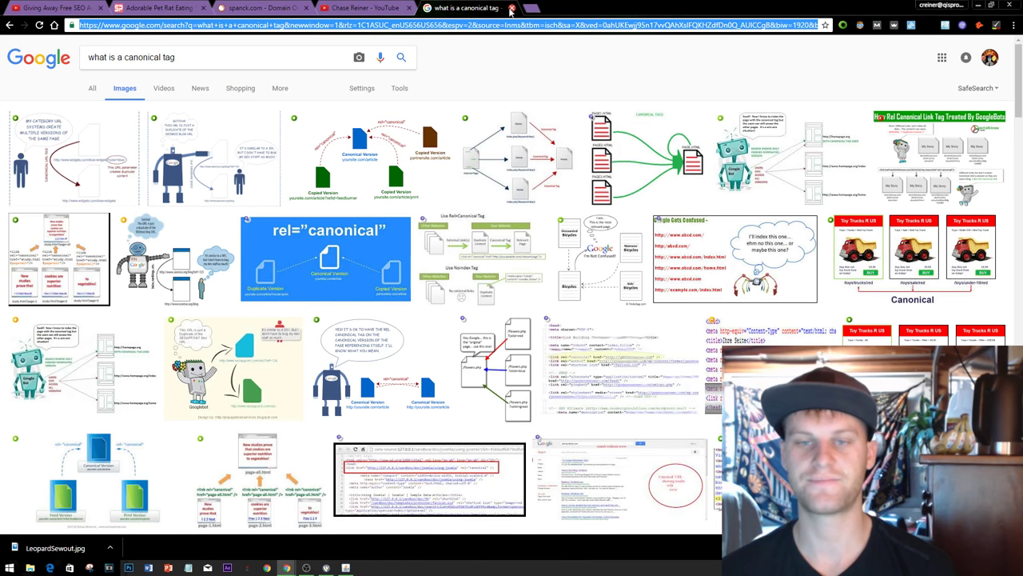
# Close the canonical tag search tab and return to the pet rat article on spanck.com
pyautogui.click(512, 8)
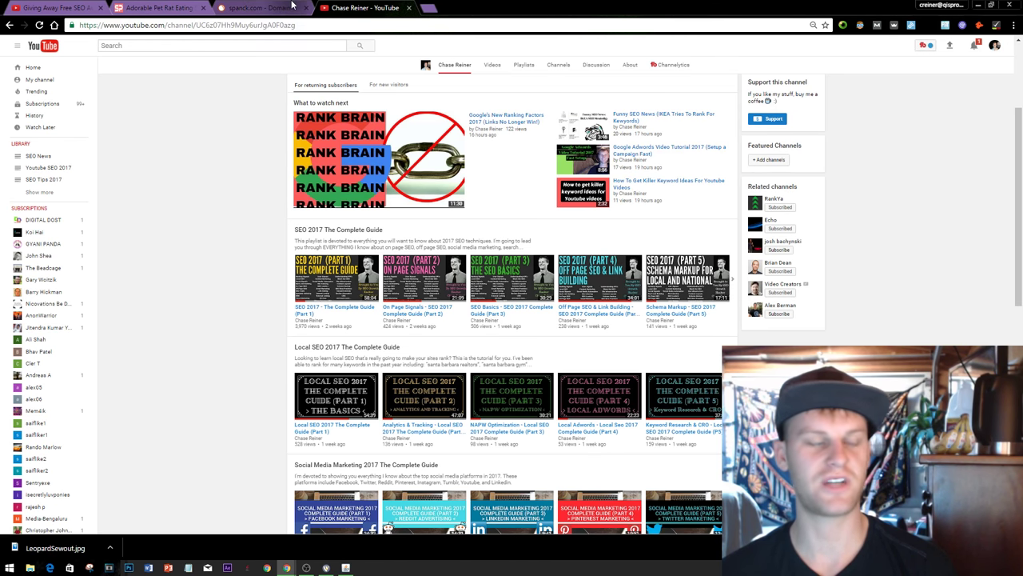
pyautogui.click(208, 7)
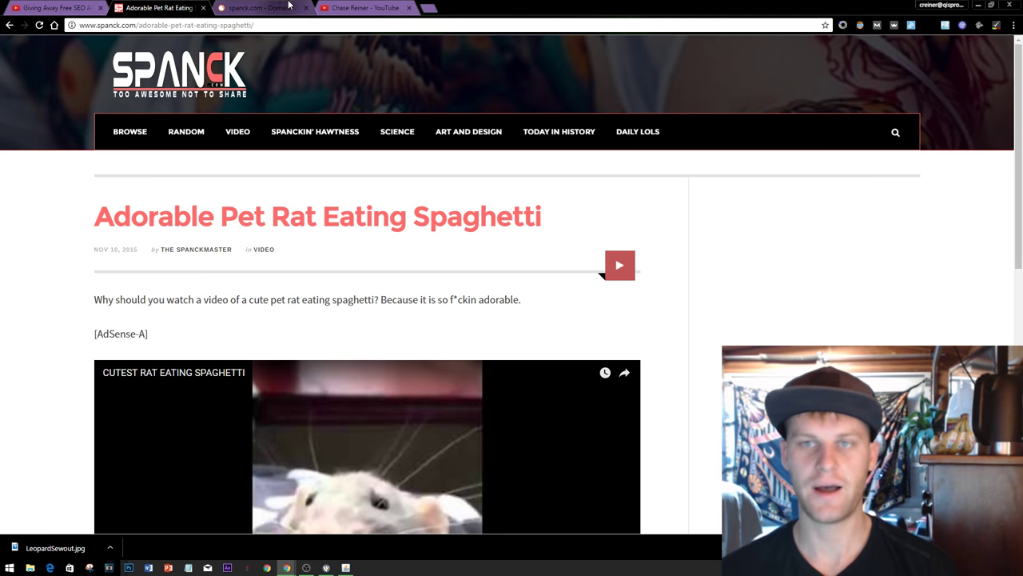
pyautogui.scroll(-10, 327, 178)
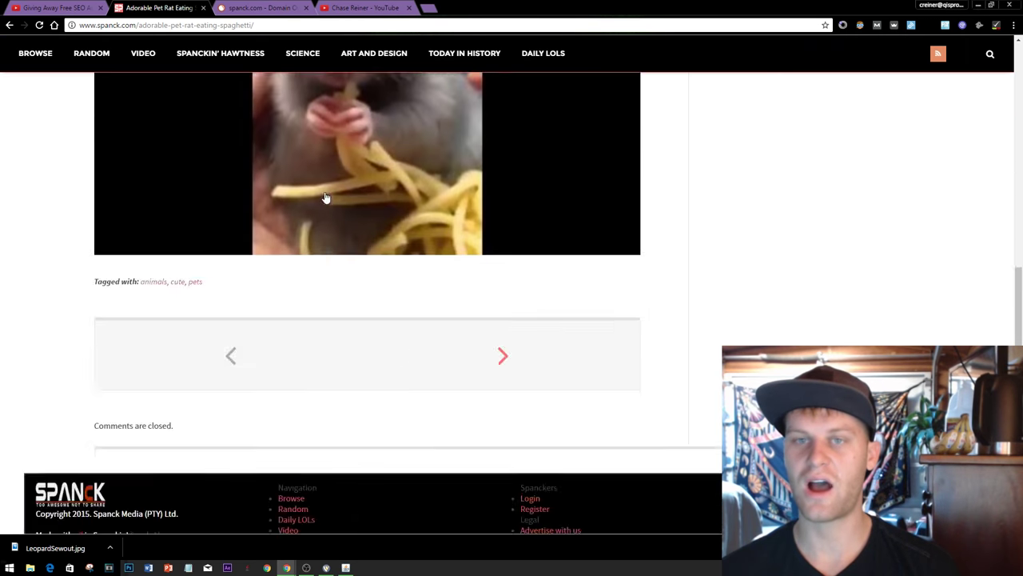
pyautogui.scroll(10, 586, 180)
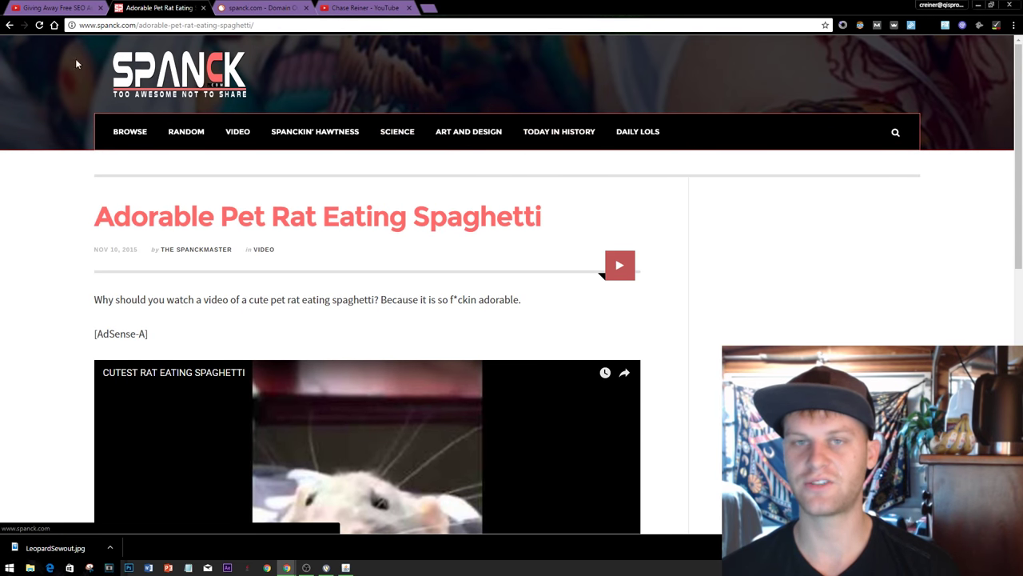
pyautogui.click(56, 7)
pyautogui.click(255, 7)
pyautogui.click(156, 6)
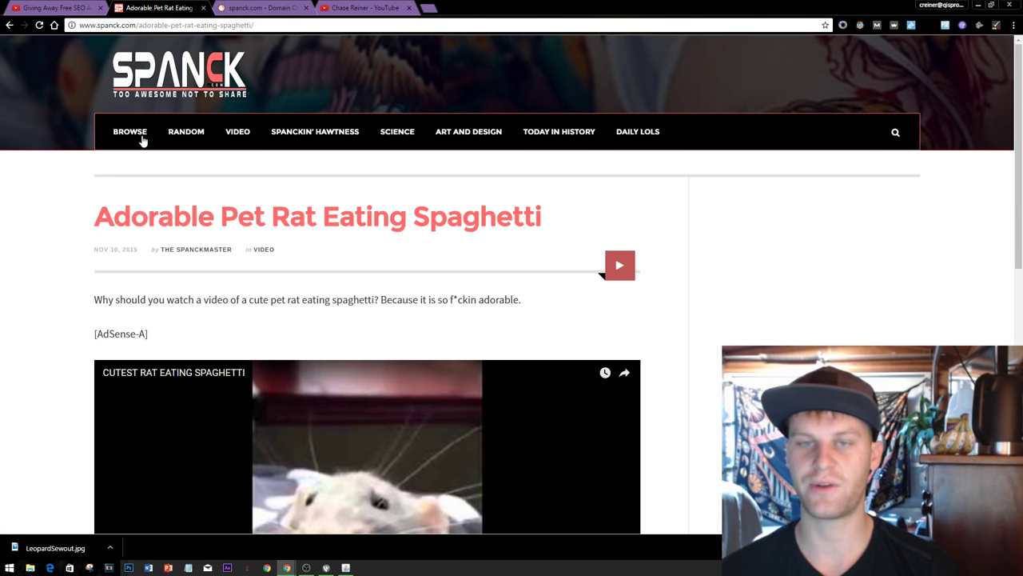
# Browse the Random and Science category archives, then go back to the Spanck homepage
pyautogui.click(206, 140)
pyautogui.scroll(-4, 240, 224)
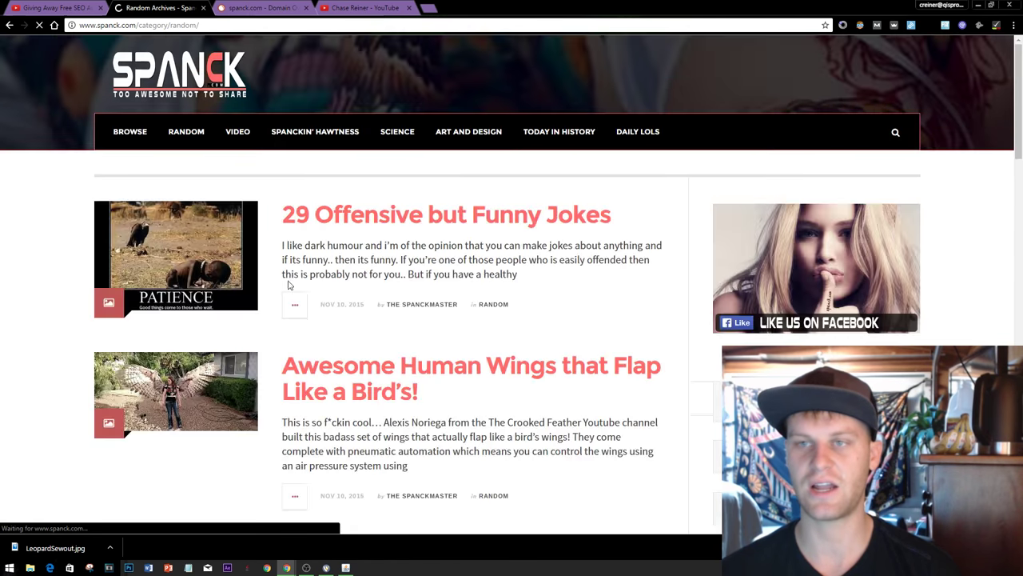
pyautogui.scroll(-8, 432, 297)
pyautogui.scroll(8, 703, 221)
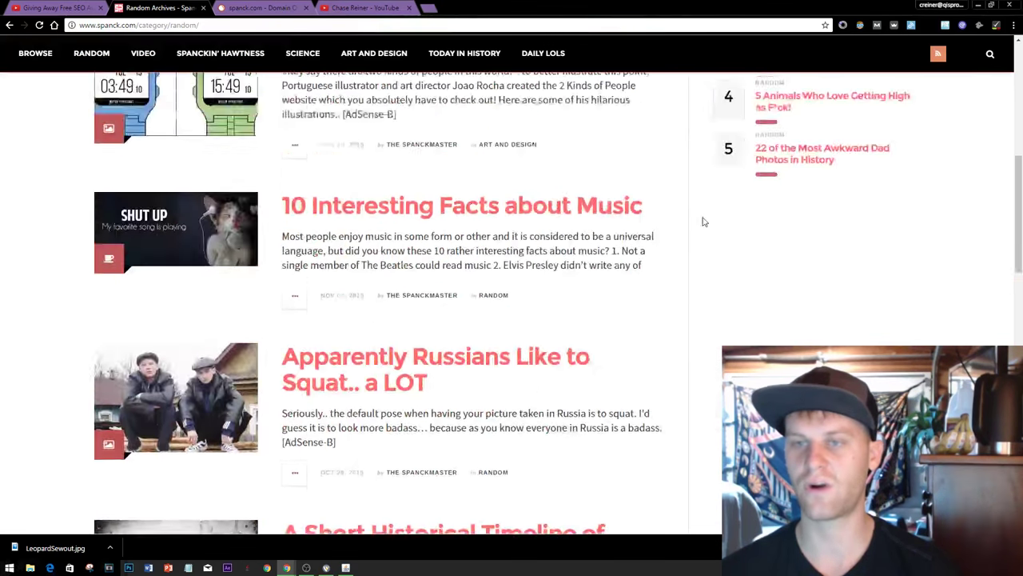
pyautogui.click(400, 138)
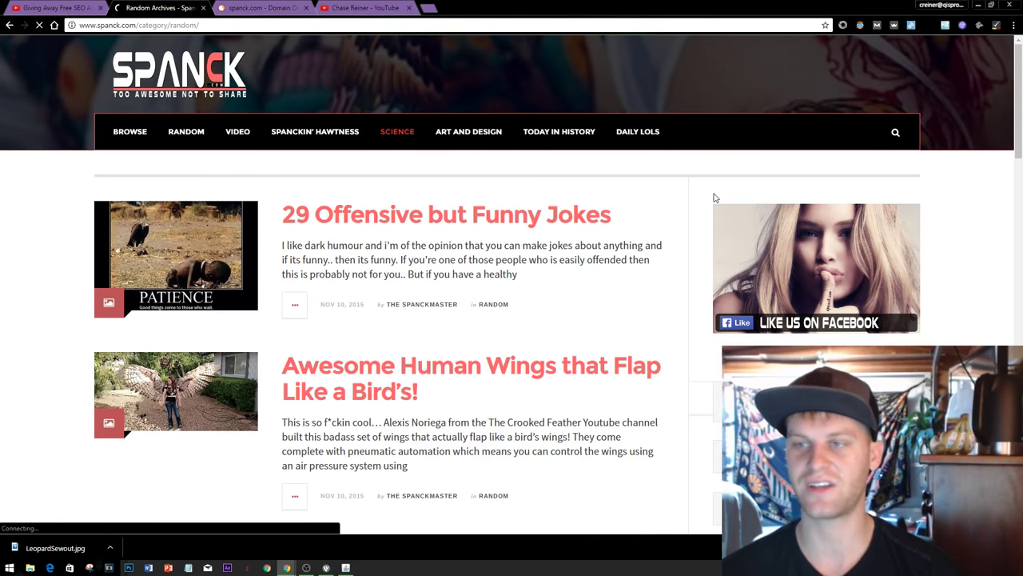
pyautogui.scroll(-7, 637, 235)
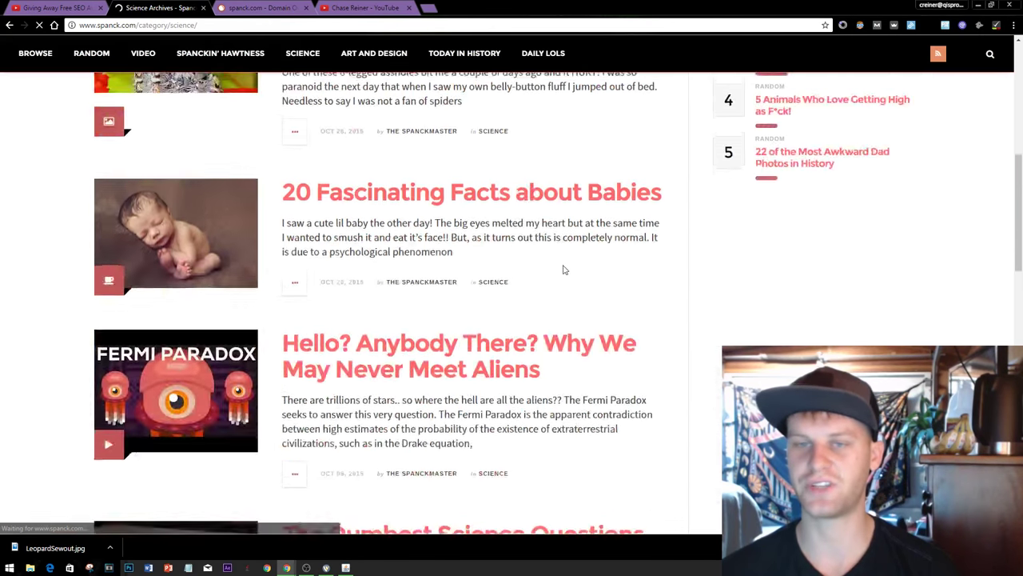
pyautogui.scroll(7, 559, 269)
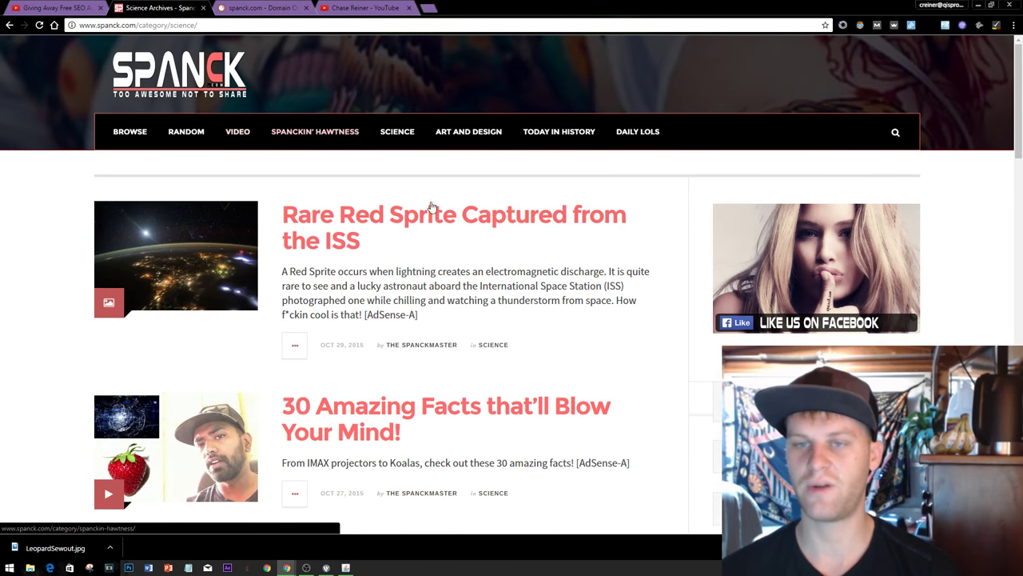
pyautogui.scroll(-5, 432, 231)
pyautogui.scroll(5, 432, 231)
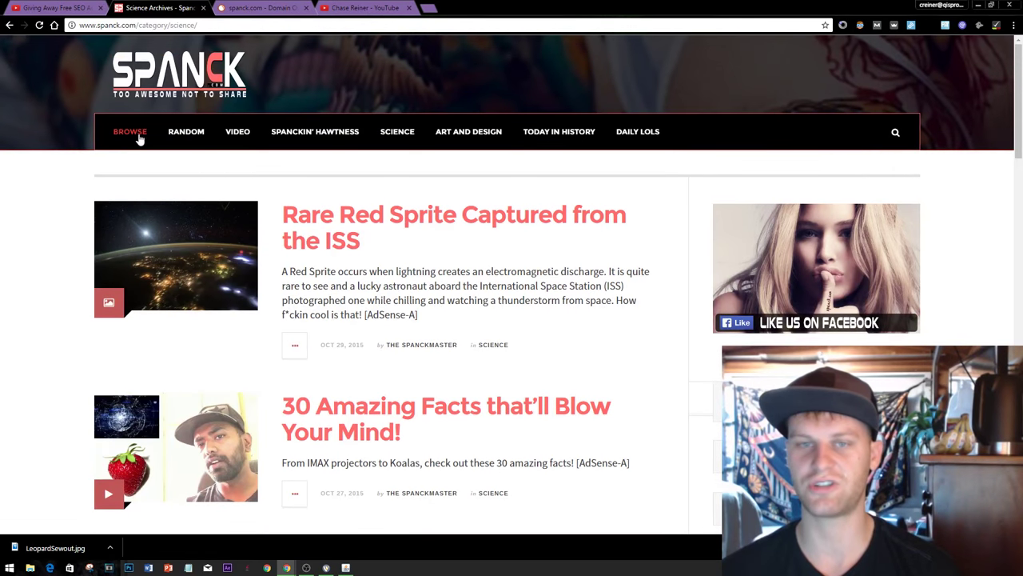
pyautogui.click(132, 133)
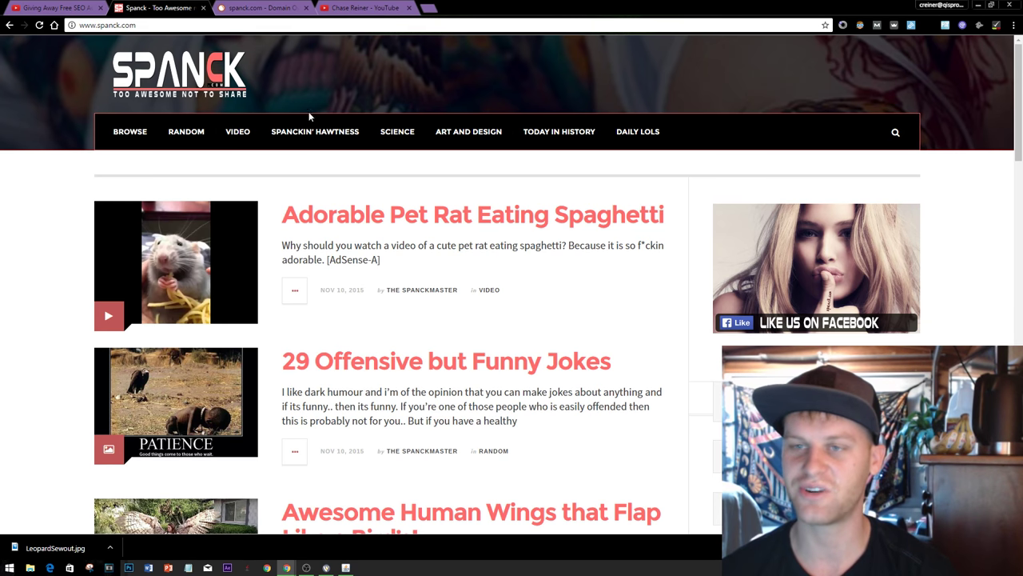
# Close the Spanck homepage tab
pyautogui.click(259, 8)
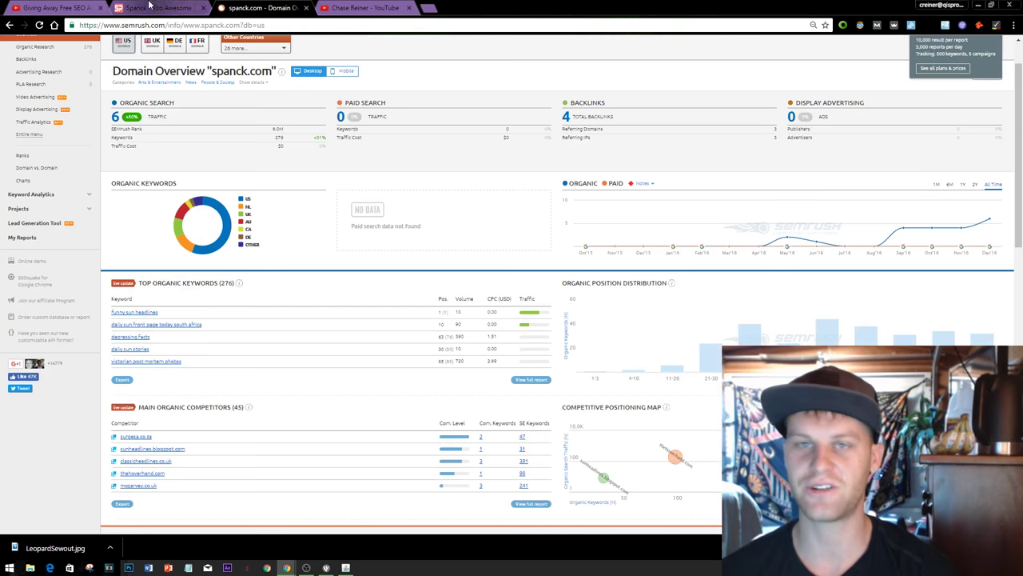
pyautogui.click(174, 10)
pyautogui.click(203, 8)
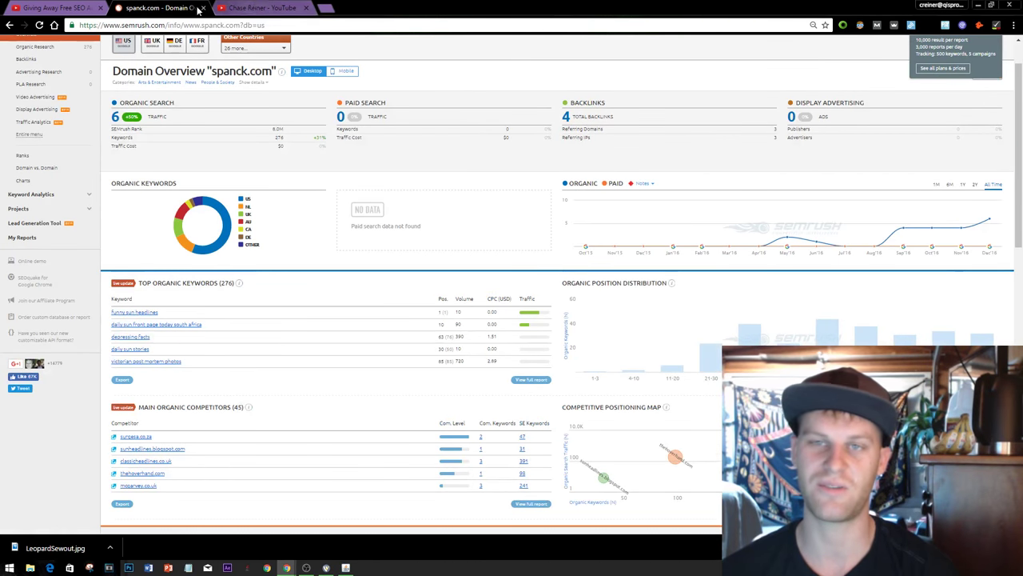
# Review the SEMrush spanck.com overview between glances at YouTube, then open a new tab
pyautogui.click(261, 8)
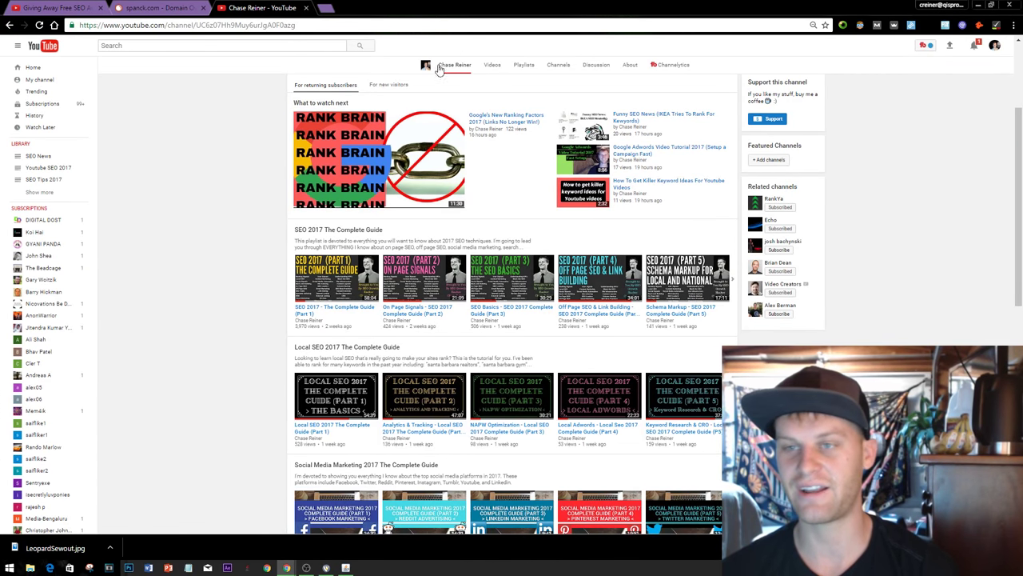
pyautogui.click(180, 8)
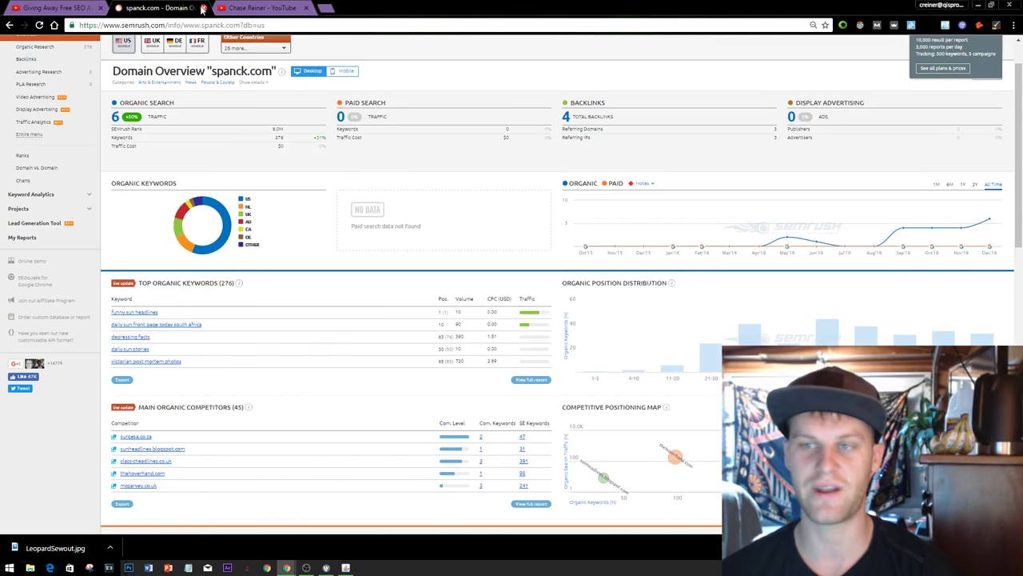
pyautogui.scroll(1, 506, 232)
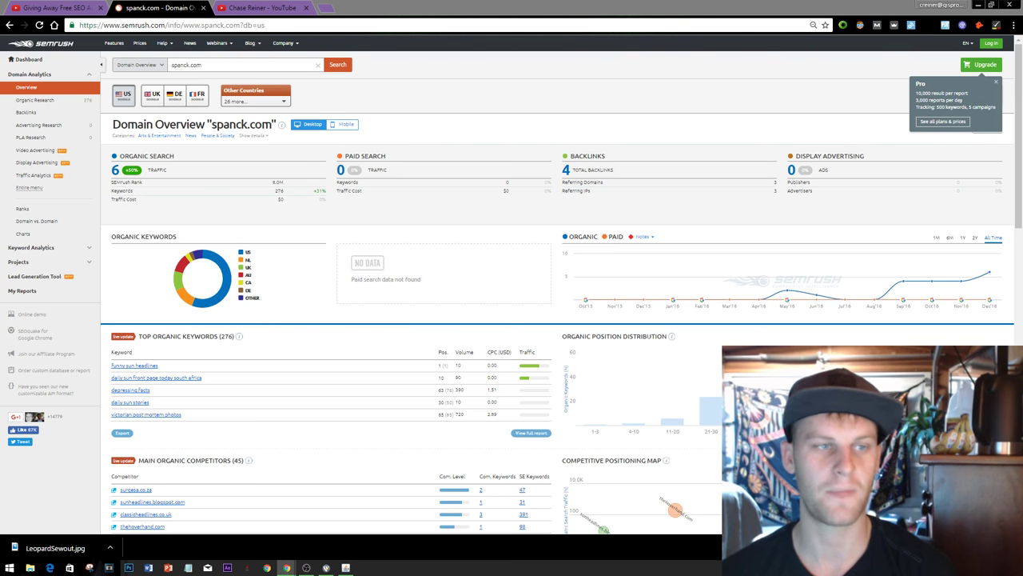
pyautogui.click(260, 8)
pyautogui.click(152, 8)
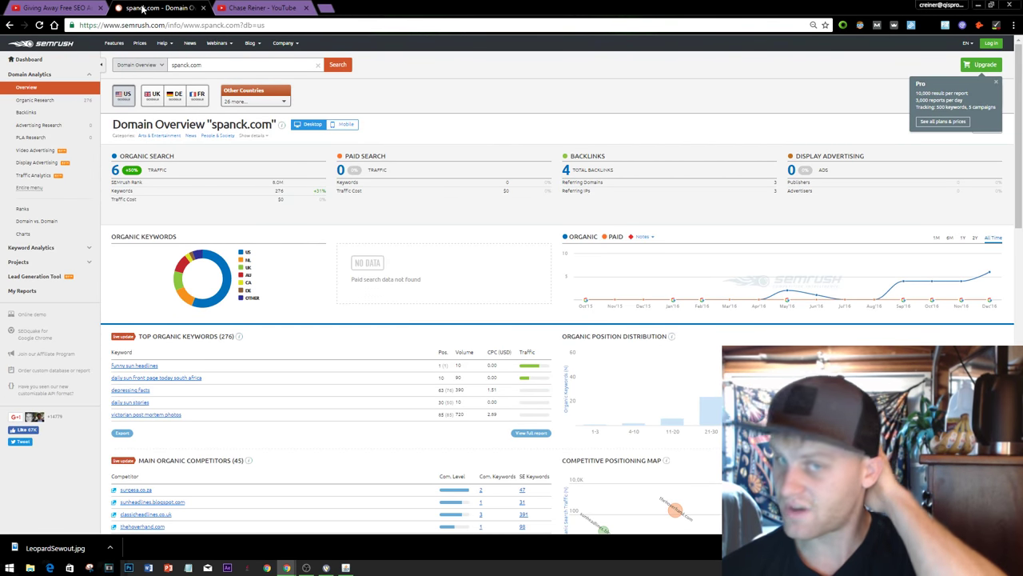
pyautogui.click(275, 10)
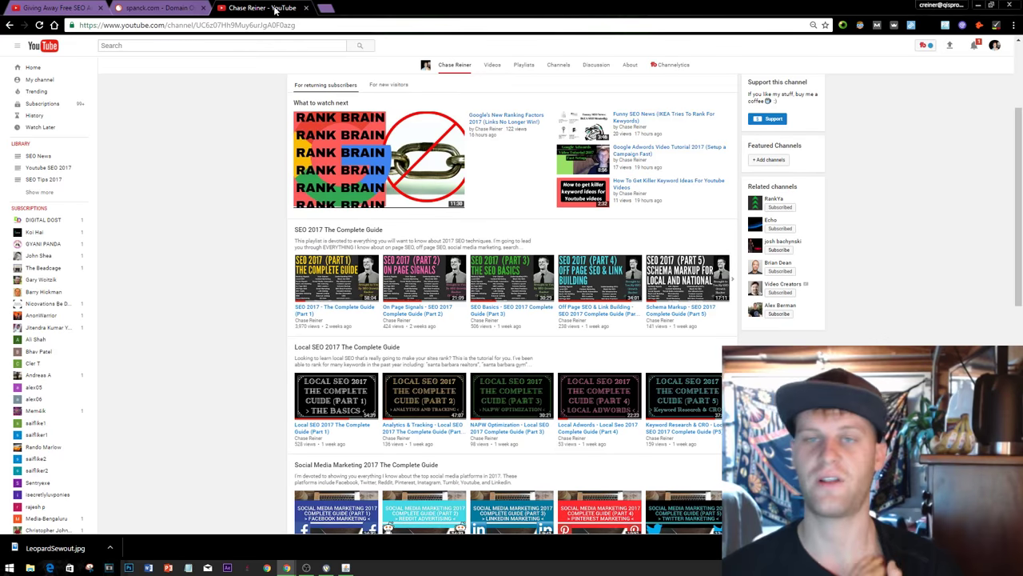
pyautogui.click(324, 8)
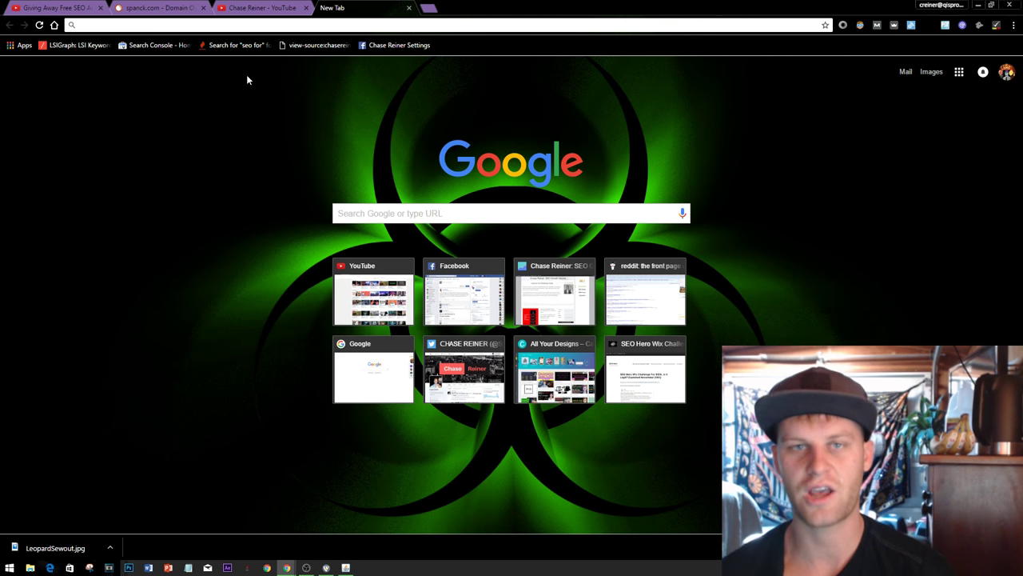
# Search Google for 'can you use cononical on shopify'
pyautogui.write('can you use co')
pyautogui.write('nonical on')
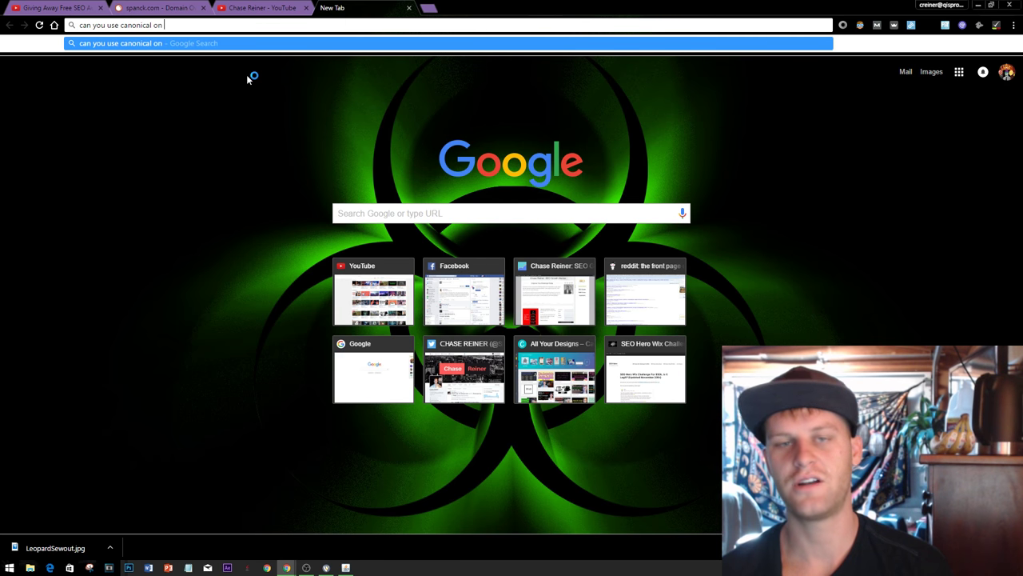
pyautogui.write(' shopify')
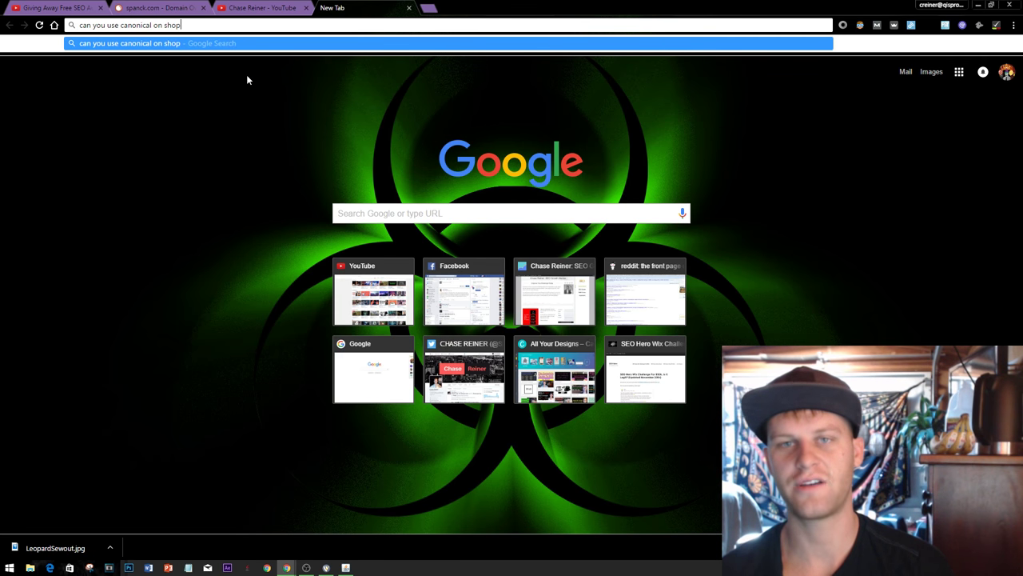
pyautogui.press('Return')
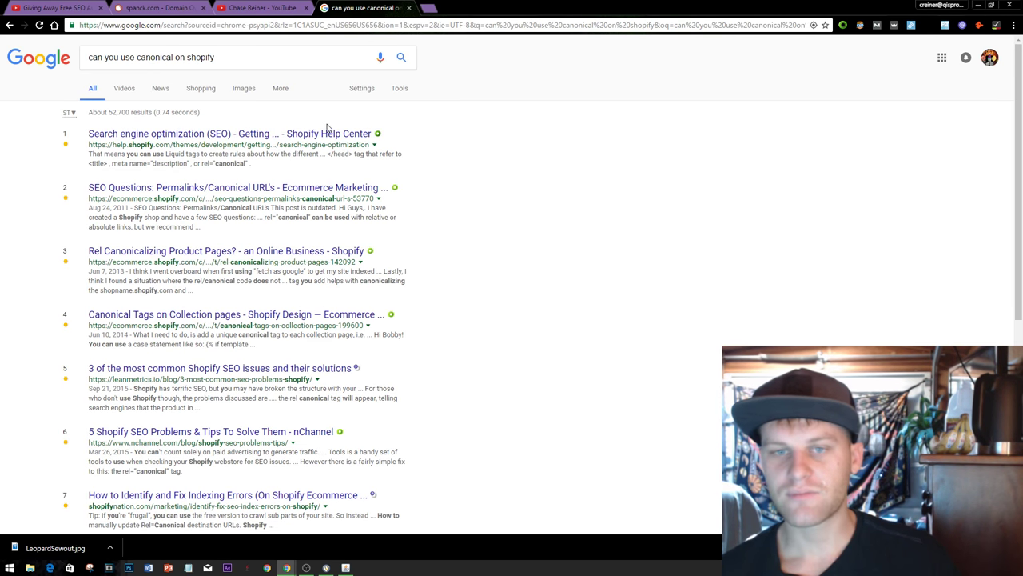
# Close the Shopify search tab, flip through the live video and SEMrush tabs, and settle on the YouTube channel
pyautogui.click(409, 8)
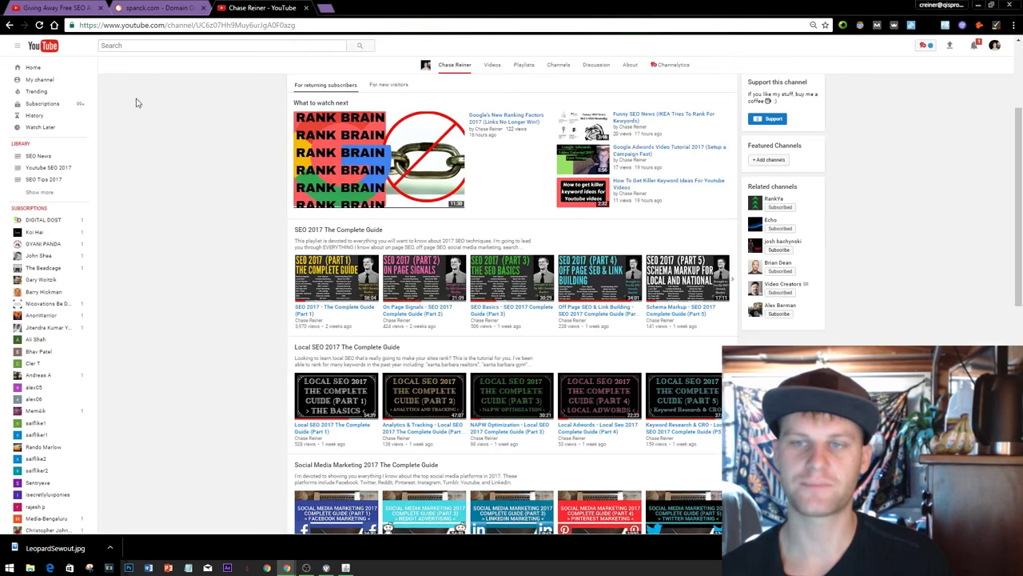
pyautogui.click(56, 8)
pyautogui.click(160, 8)
pyautogui.click(260, 8)
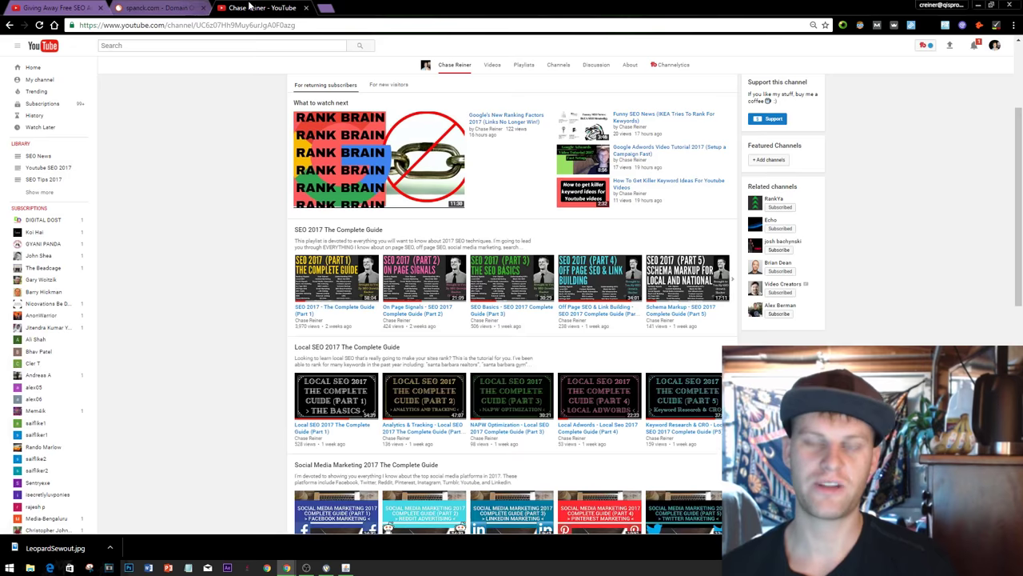
pyautogui.click(164, 8)
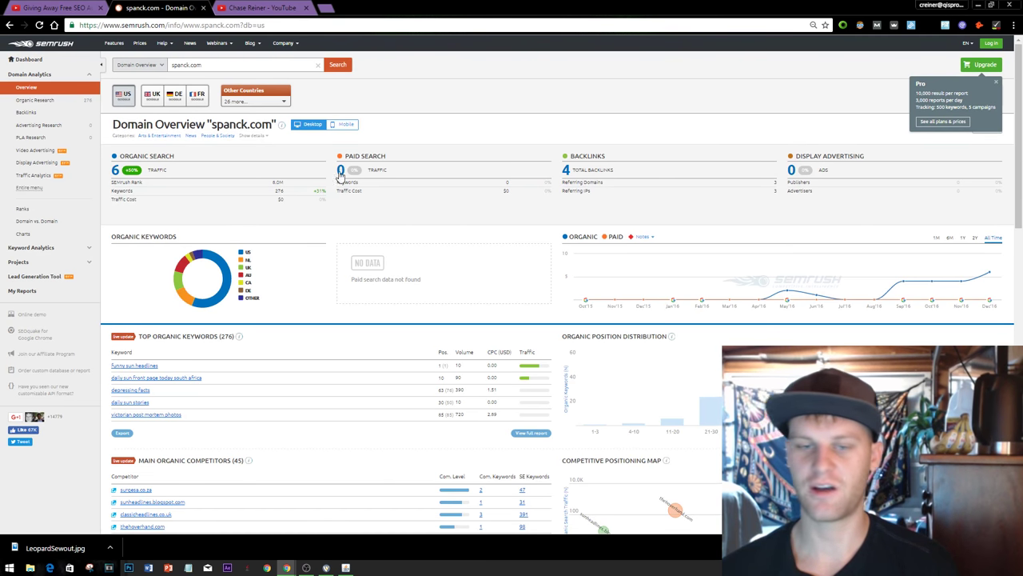
pyautogui.click(66, 6)
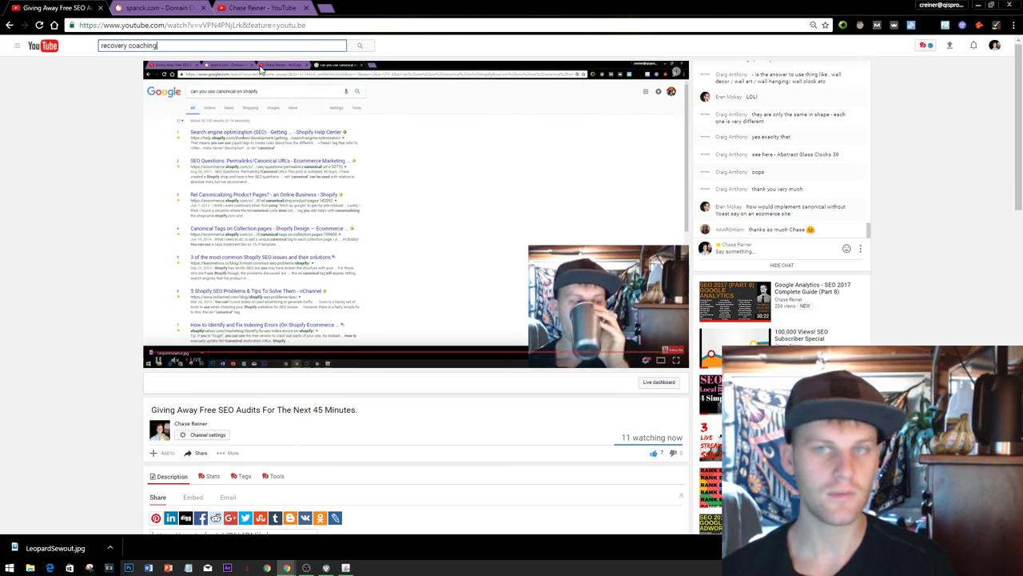
pyautogui.click(261, 8)
pyautogui.click(160, 8)
pyautogui.click(240, 8)
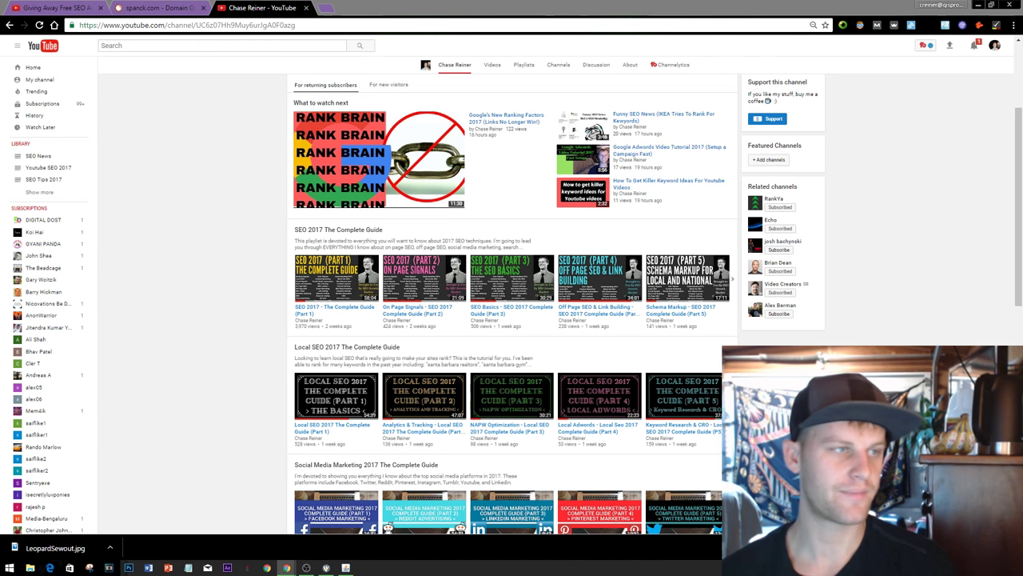
pyautogui.scroll(-7, 459, 298)
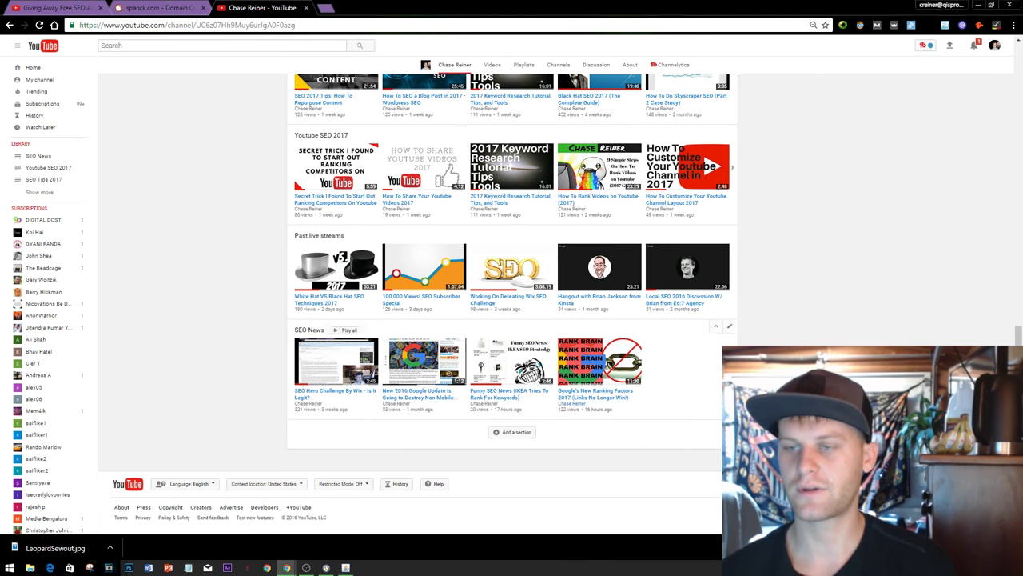
pyautogui.scroll(10, 450, 328)
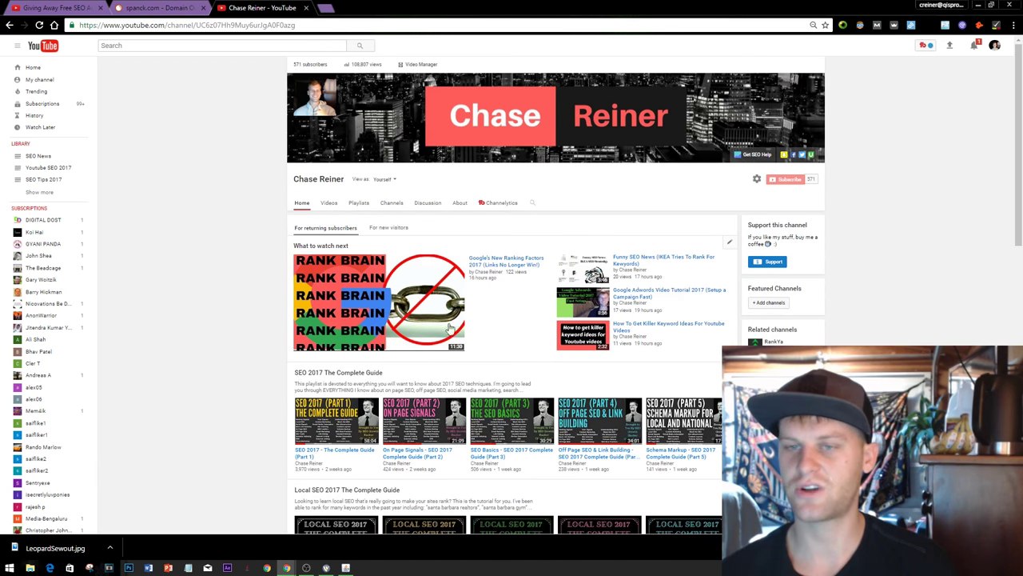
# Open a new Notepad note in 14-point font and start retyping REPURPOSING as RELAUNCHING
pyautogui.click(188, 568)
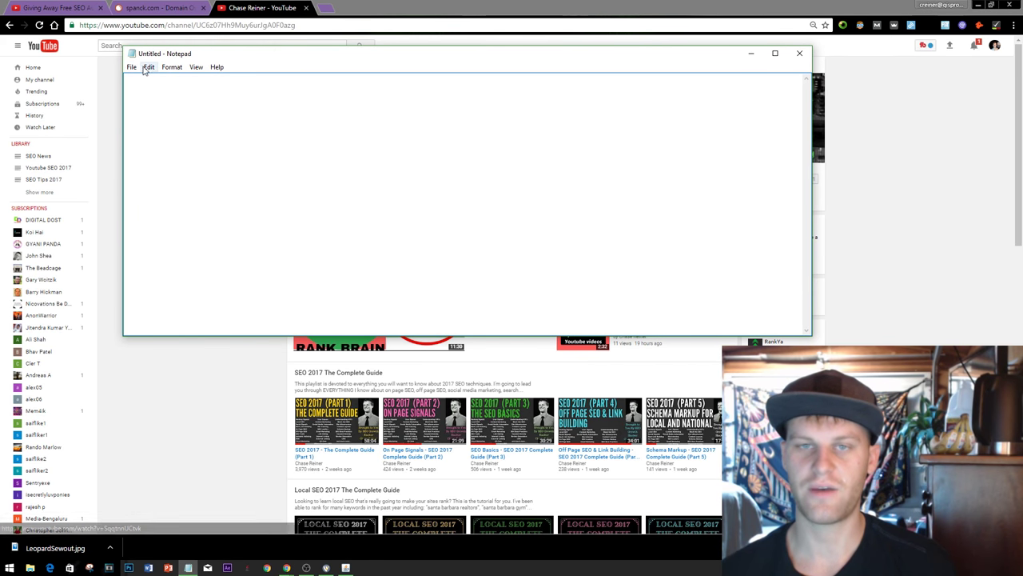
pyautogui.click(149, 67)
pyautogui.click(179, 250)
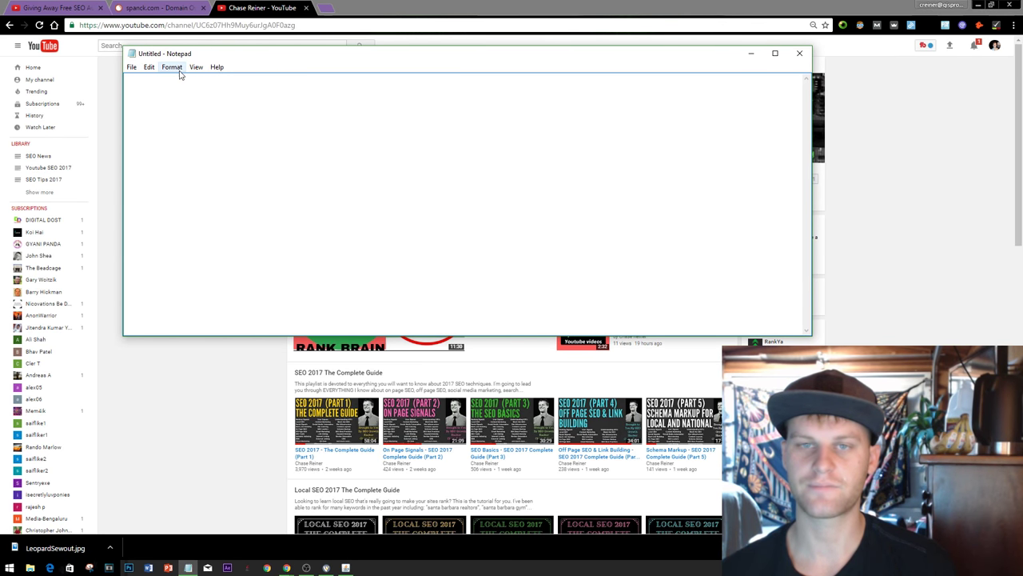
pyautogui.click(172, 67)
pyautogui.click(185, 95)
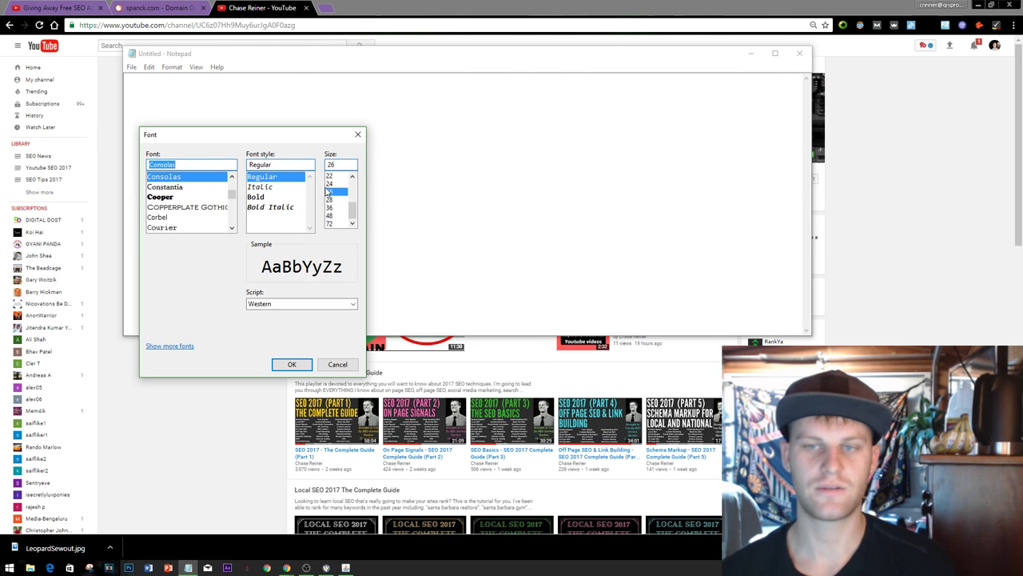
pyautogui.scroll(2, 338, 199)
pyautogui.click(337, 199)
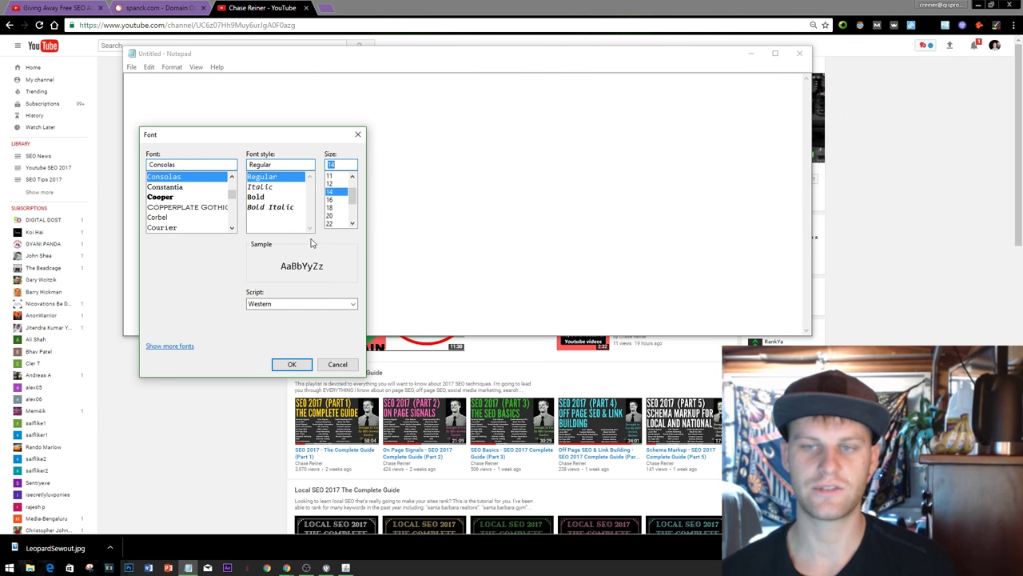
pyautogui.click(292, 364)
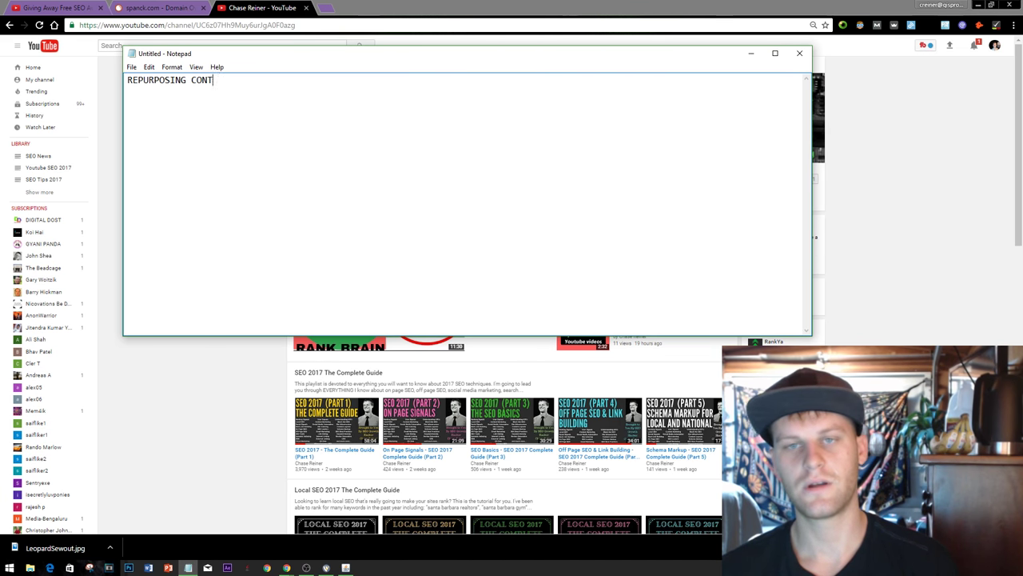
pyautogui.doubleClick(190, 80)
pyautogui.write('RELUAN')
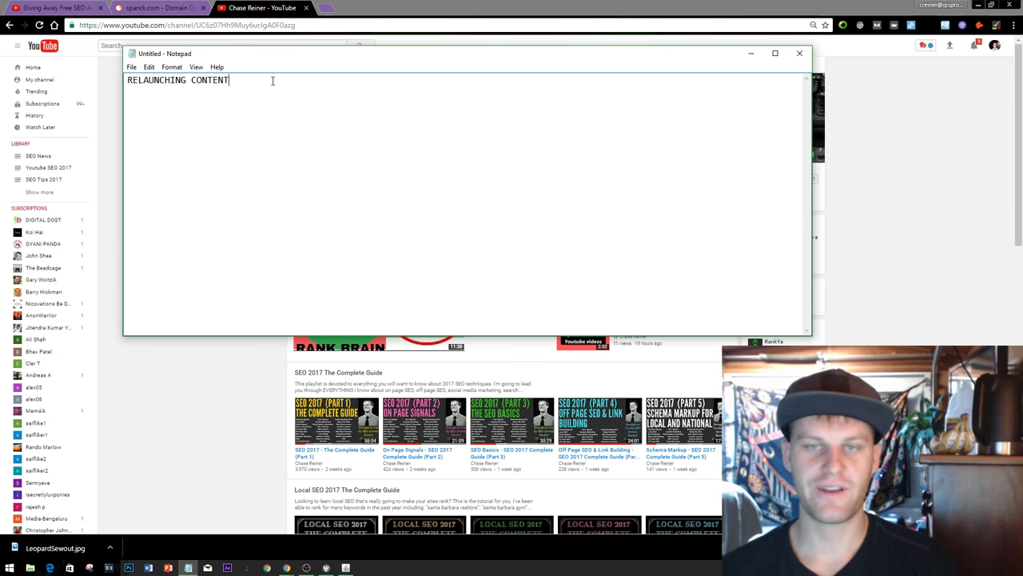
# In a new tab, load wvb.podbean.com and look over the 'White Hat Vs Black Hat' podcast page
pyautogui.click(323, 8)
pyautogui.write('w')
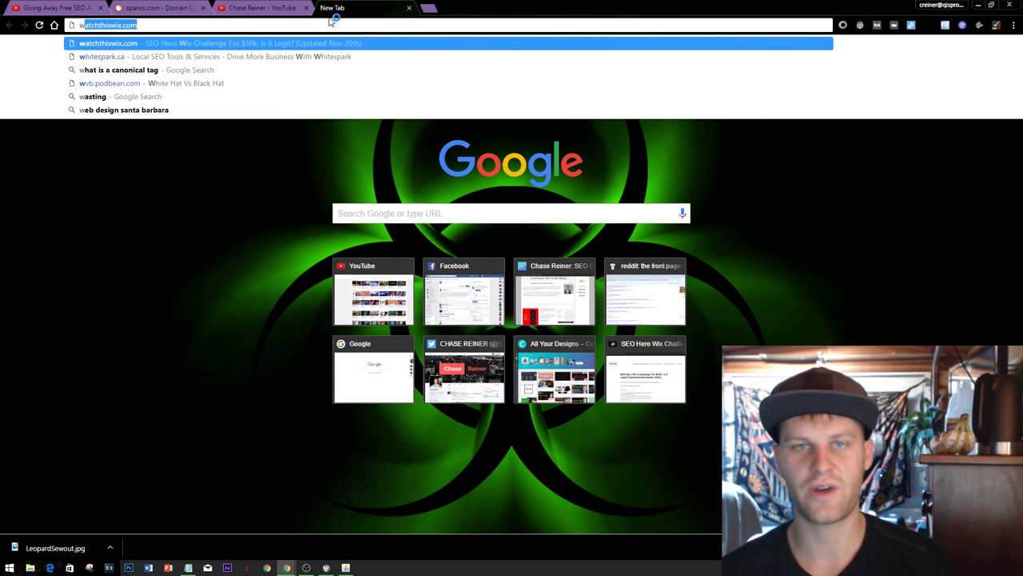
pyautogui.write('bv')
pyautogui.press('Return')
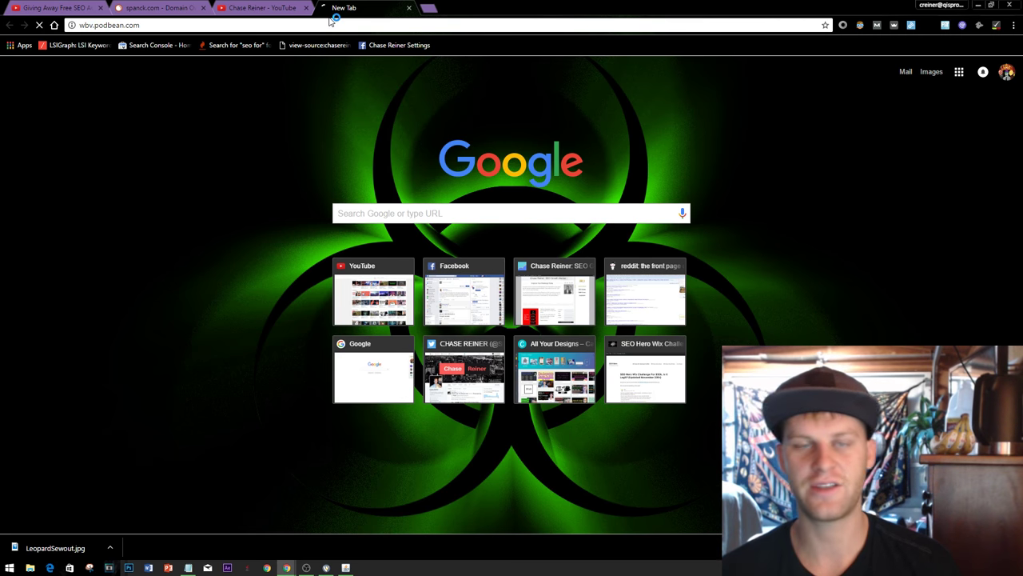
pyautogui.write('wvb')
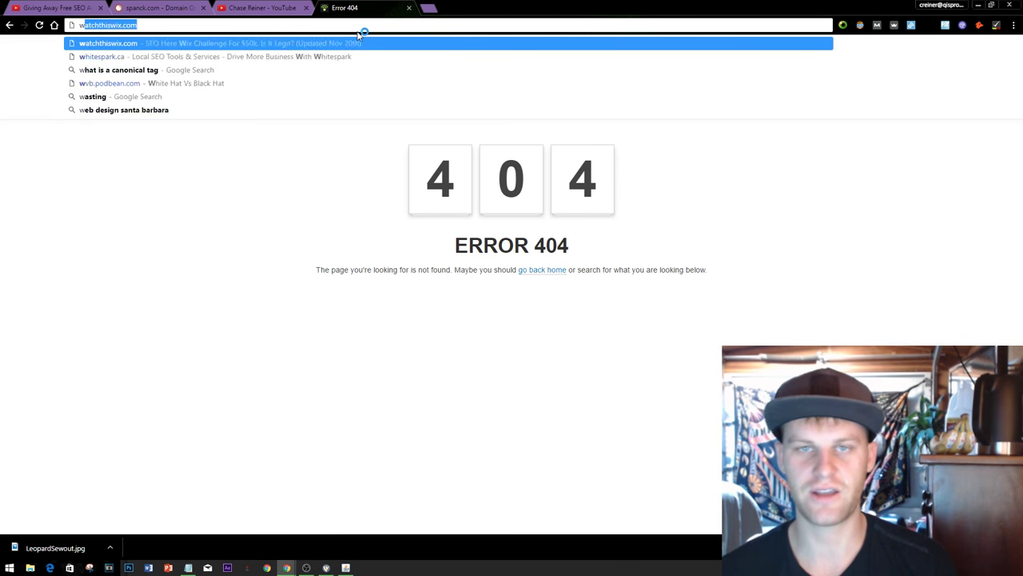
pyautogui.press('Return')
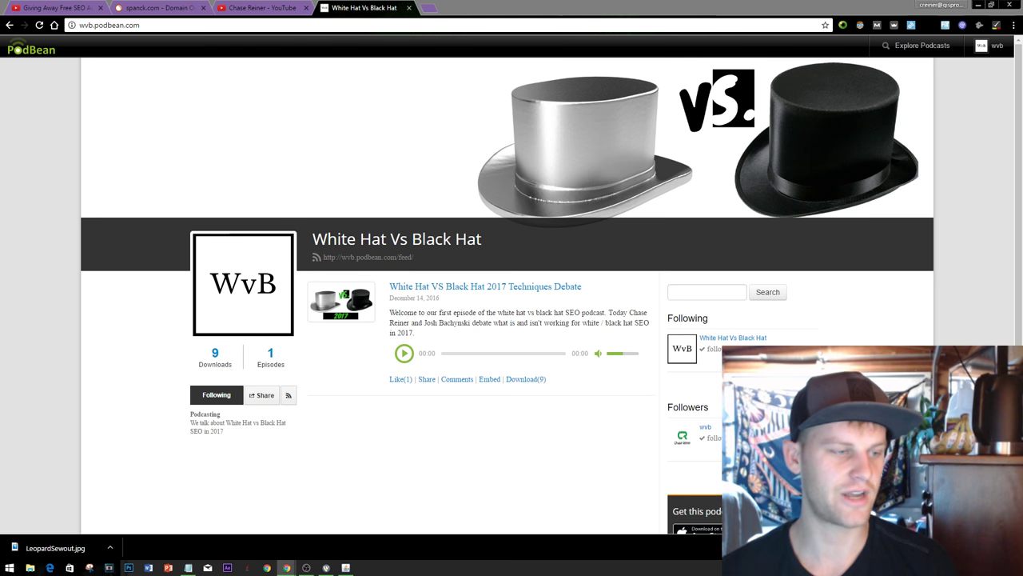
pyautogui.scroll(-2, 365, 345)
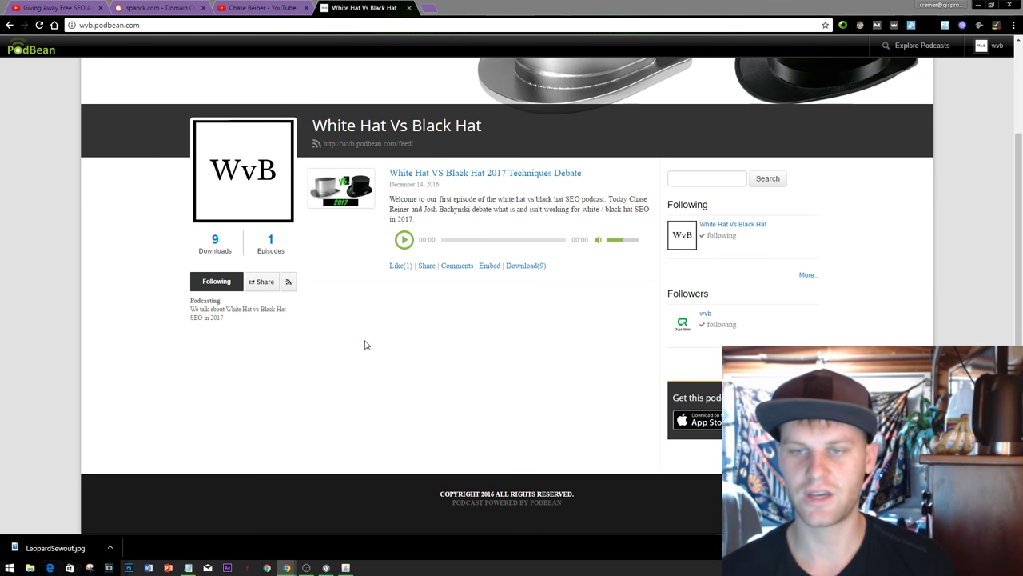
pyautogui.scroll(2, 502, 220)
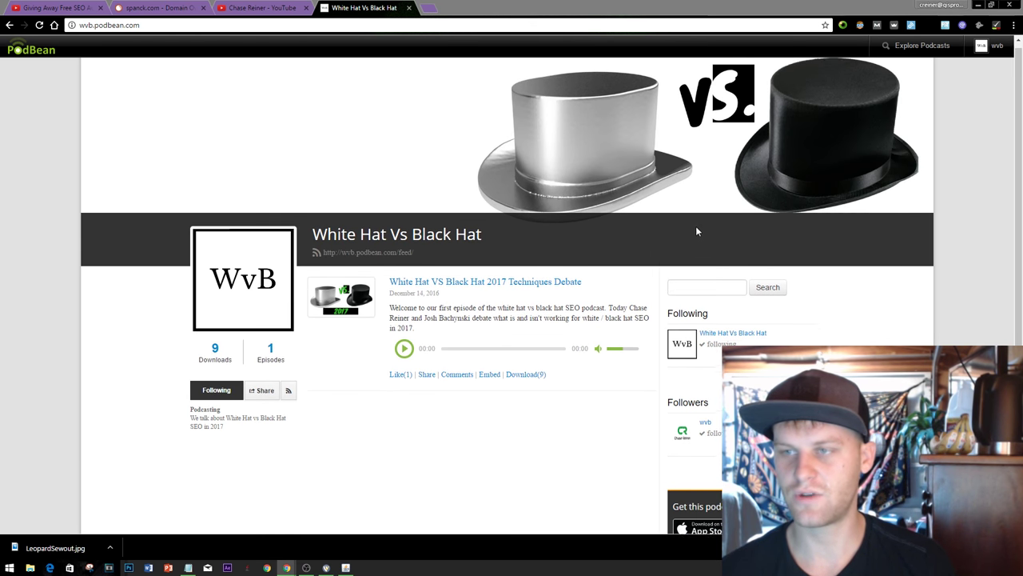
pyautogui.scroll(-1, 495, 192)
pyautogui.scroll(-1, 493, 194)
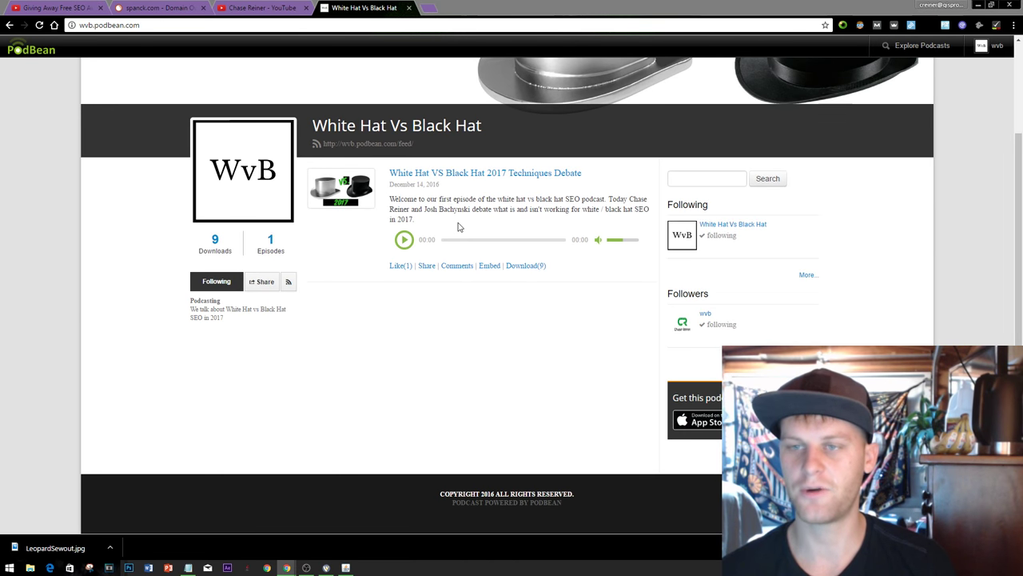
pyautogui.scroll(2, 464, 334)
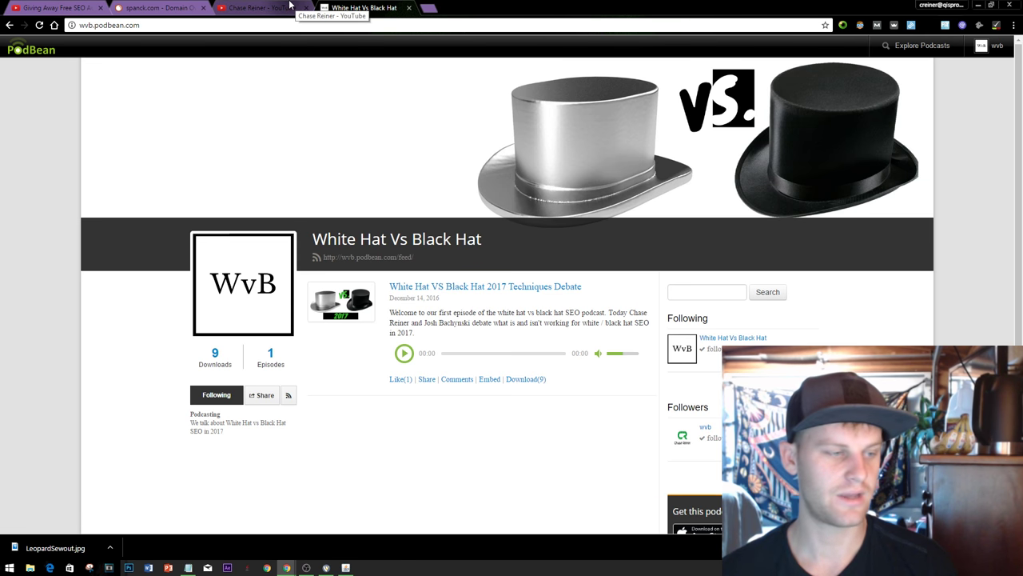
# Open a fresh blank browser tab next to the Podbean page
pyautogui.click(428, 8)
pyautogui.click(365, 8)
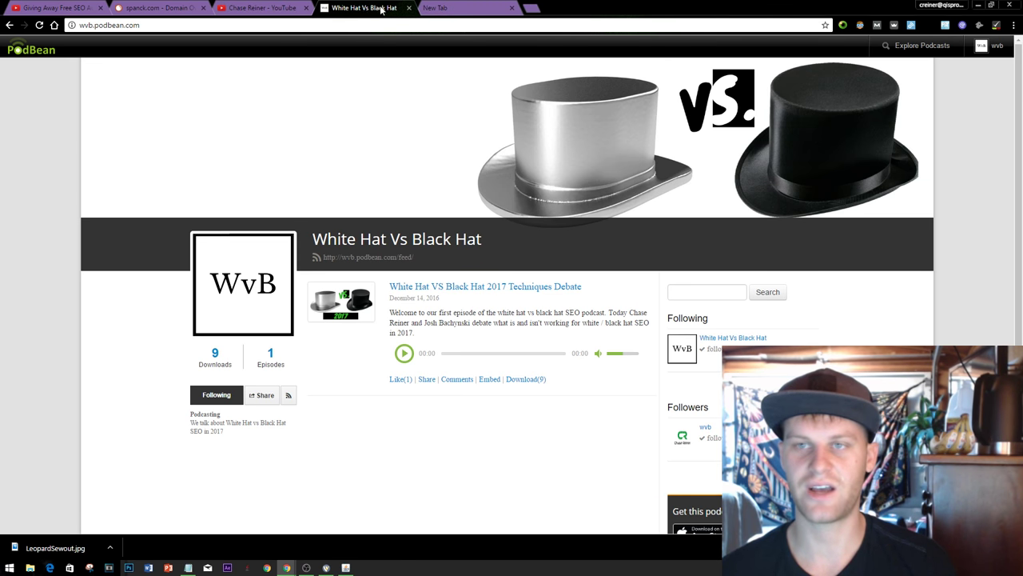
pyautogui.click(432, 10)
# On youtube.com, search for 'white hat seo 2017', correcting the misspelled query
pyautogui.write('y')
pyautogui.press('Return')
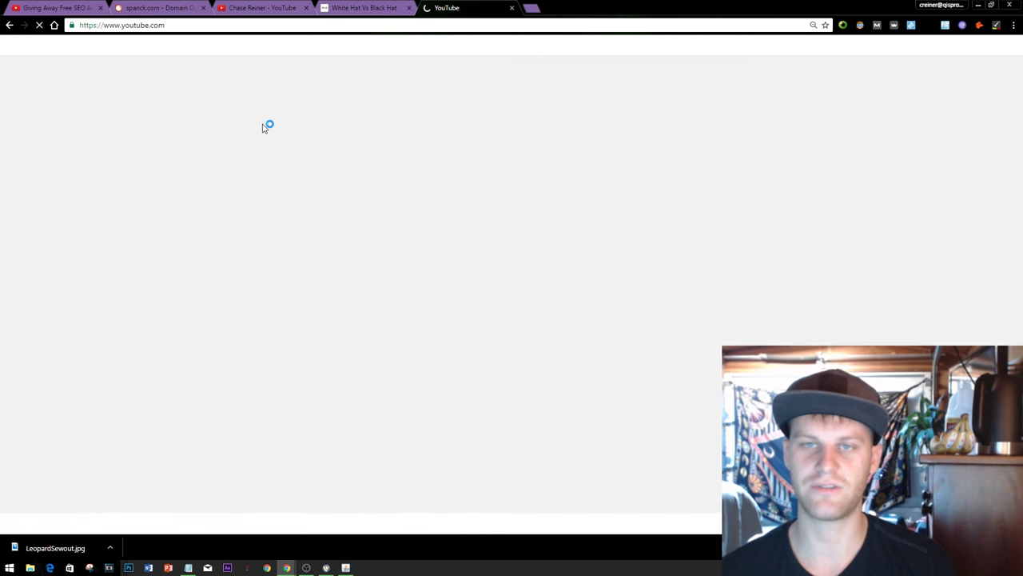
pyautogui.write('whe hat ')
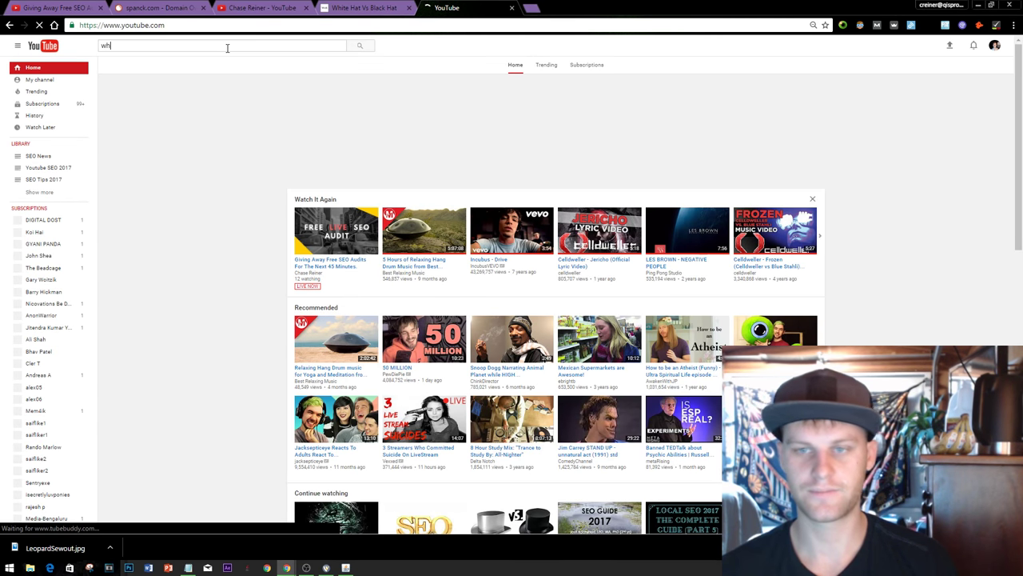
pyautogui.write('seo 2017')
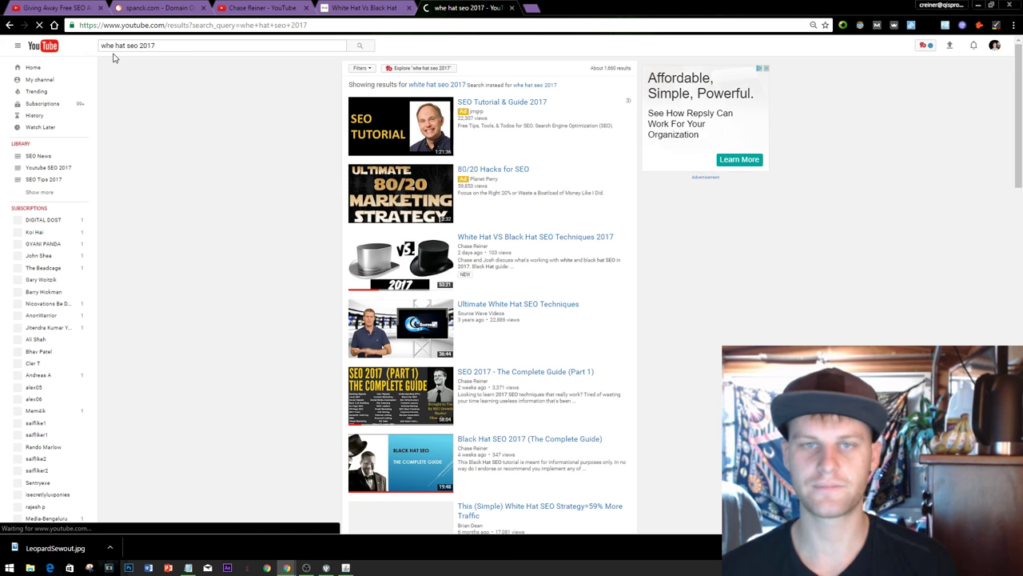
pyautogui.click(106, 47)
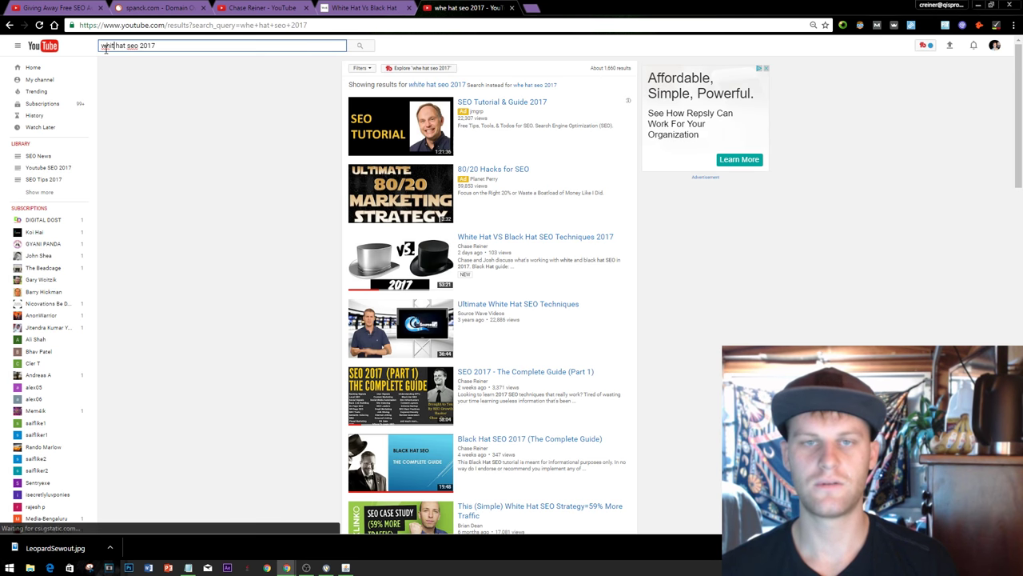
pyautogui.write('ite')
pyautogui.press('Return')
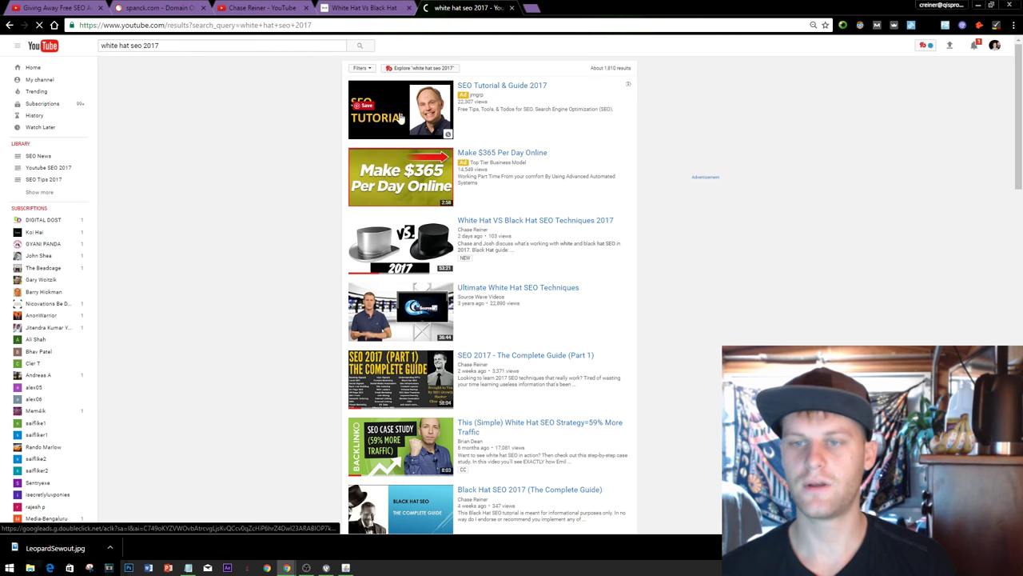
# Cycle through the Podbean, Chase Reiner channel and spanck.com tabs, then bring Notepad forward
pyautogui.click(364, 7)
pyautogui.click(273, 7)
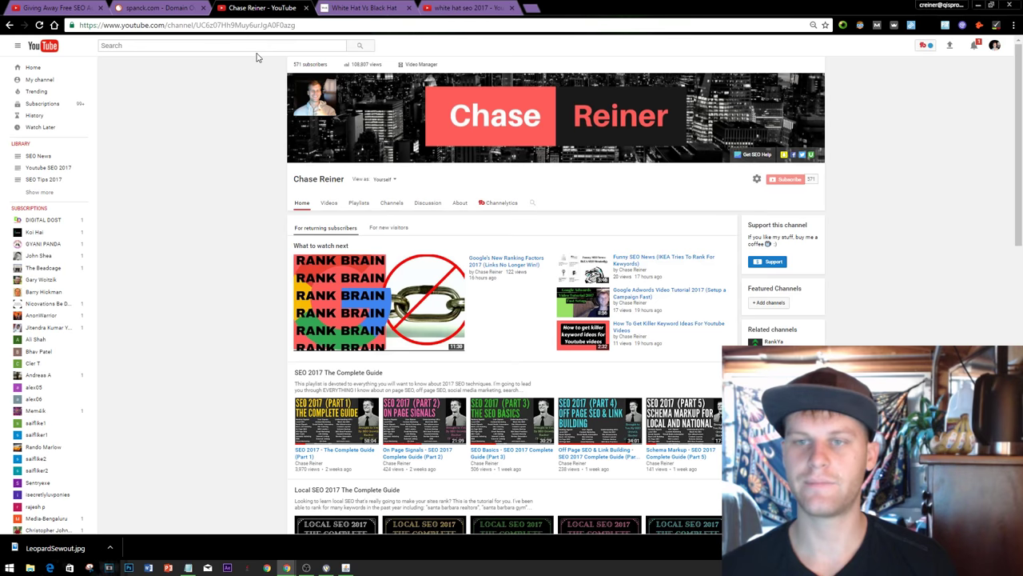
pyautogui.click(185, 7)
pyautogui.click(232, 8)
pyautogui.click(364, 7)
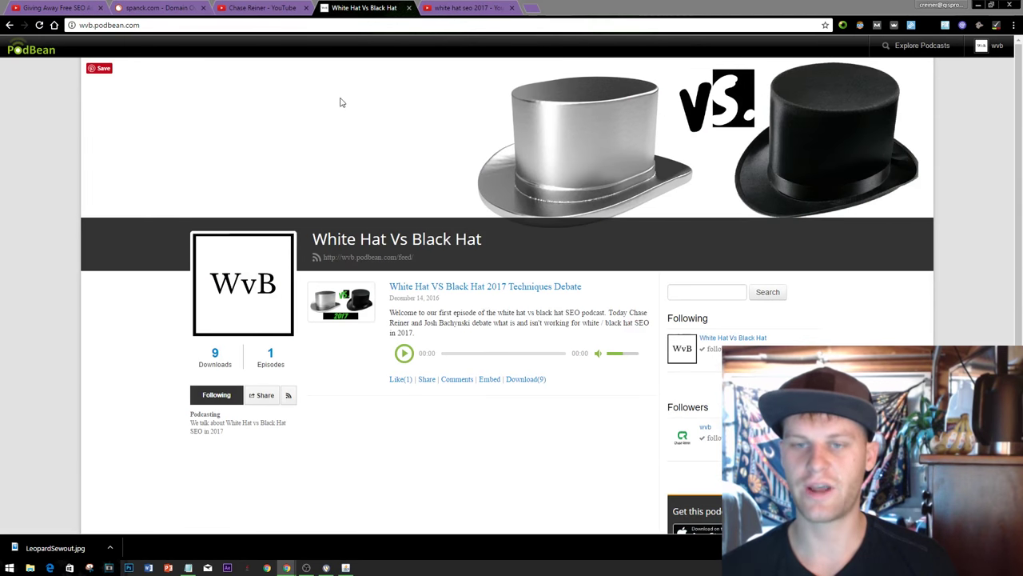
pyautogui.hotkey('alt', 'Tab')
pyautogui.hotkey('alt', 'Tab')
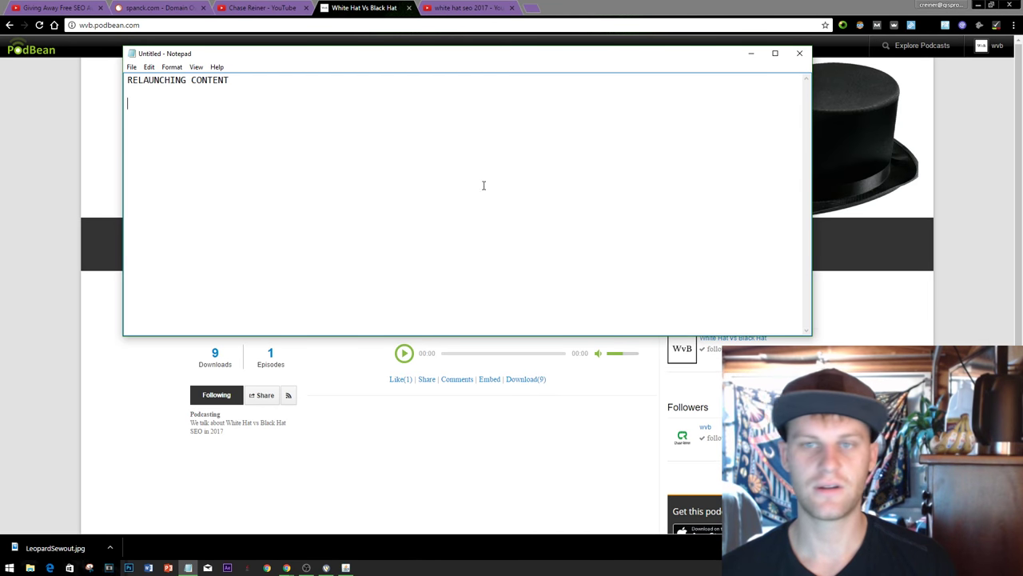
# Add a 'Keyword Research Live Audit' line, shrink the Notepad window, then minimize it
pyautogui.press('Return')
pyautogui.press('Return')
pyautogui.write('Keyword Research Live Audit')
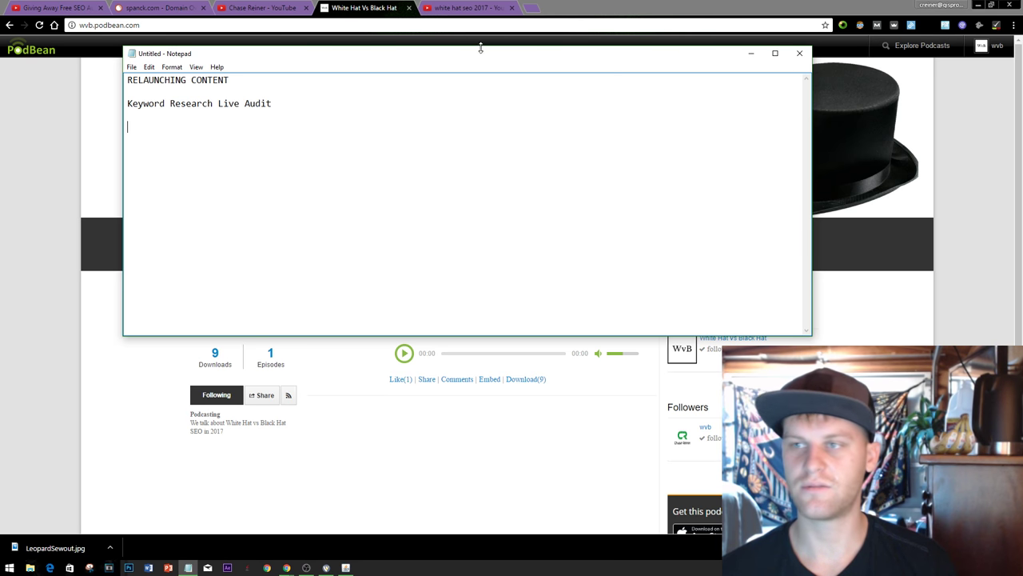
pyautogui.moveTo(480, 48); pyautogui.dragTo(464, 110)
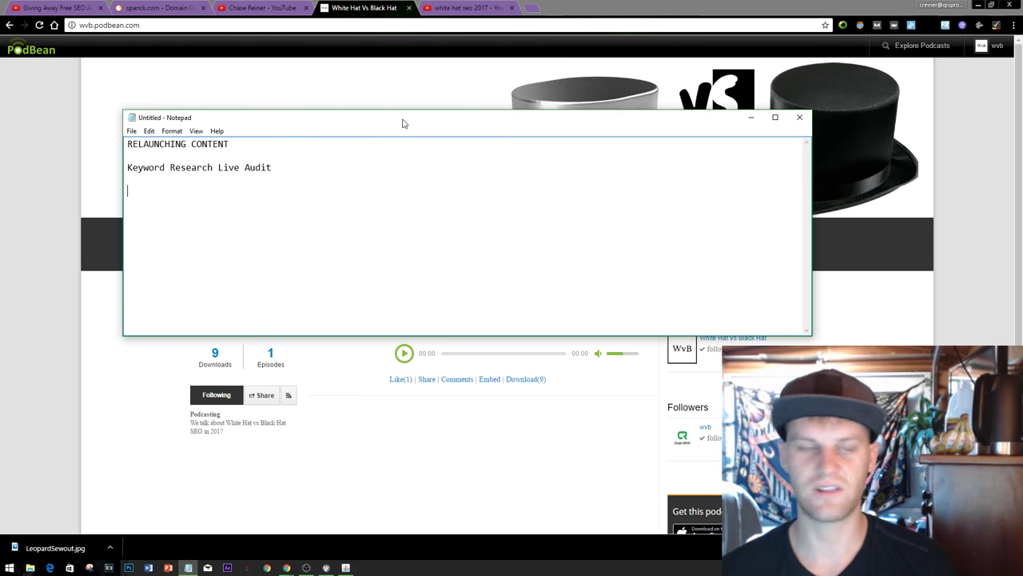
pyautogui.moveTo(404, 123)
pyautogui.mouseDown()
pyautogui.moveTo(406, 89)
pyautogui.moveTo(412, 118)
pyautogui.mouseUp()
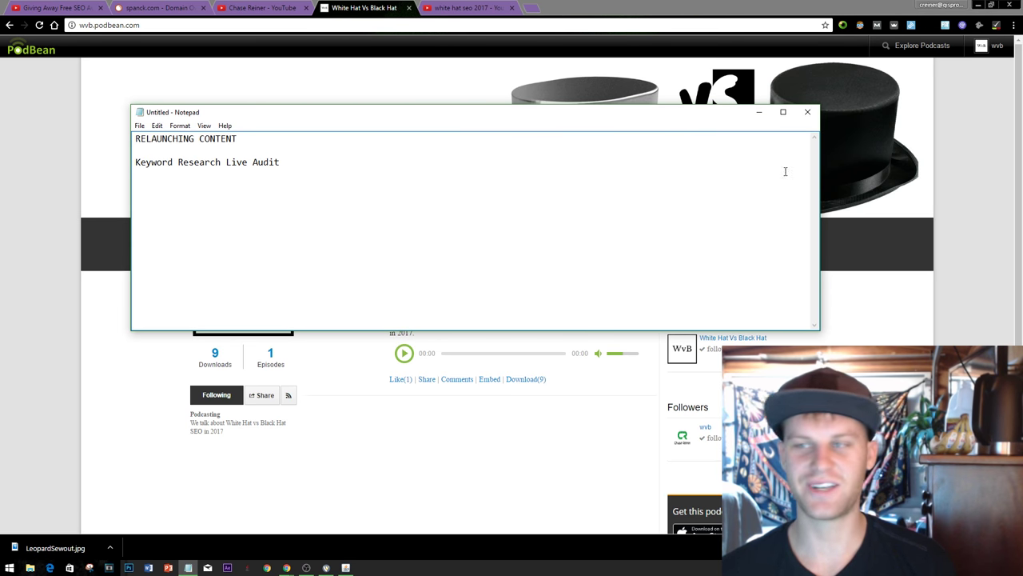
pyautogui.click(759, 112)
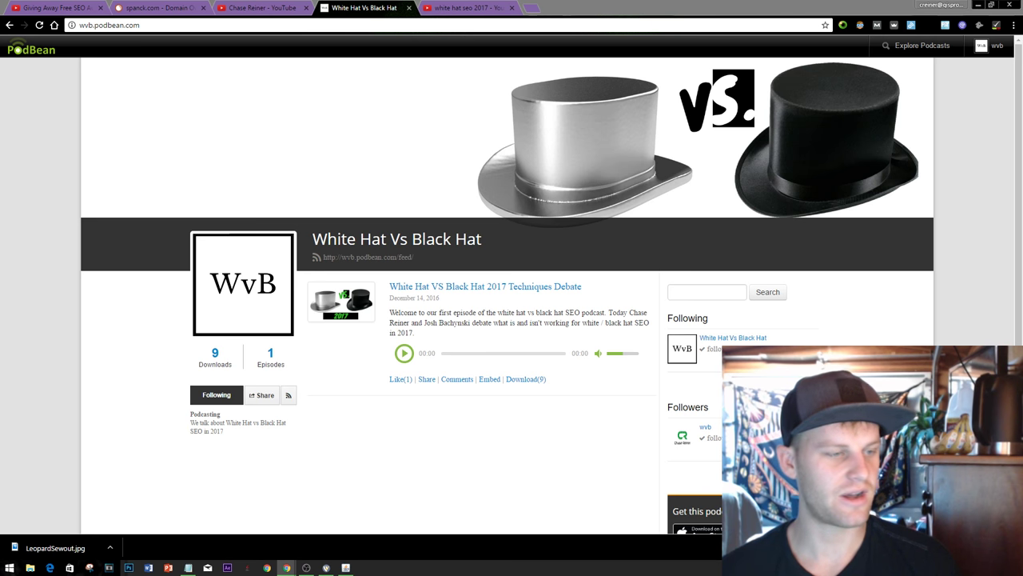
# Switch to the Chase Reiner channel tab, glance at the notes, and return to the browser
pyautogui.scroll(-3, 527, 304)
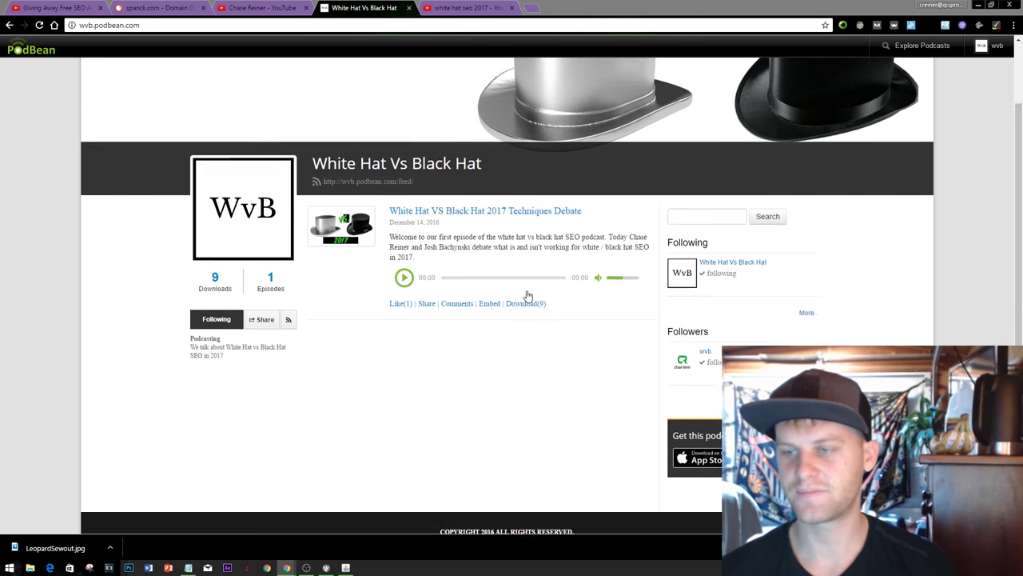
pyautogui.scroll(3, 513, 331)
pyautogui.click(260, 8)
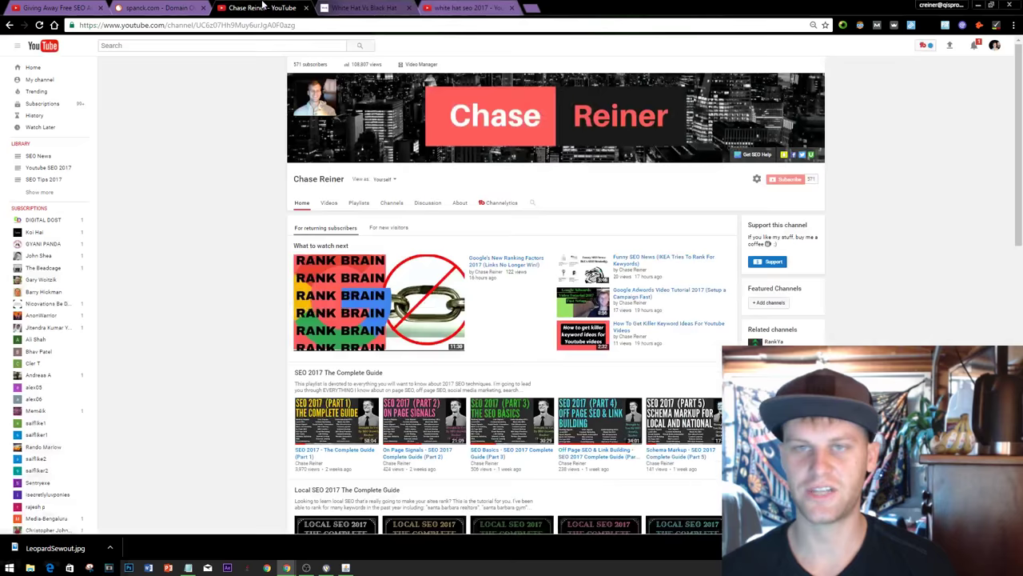
pyautogui.hotkey('alt', 'Tab')
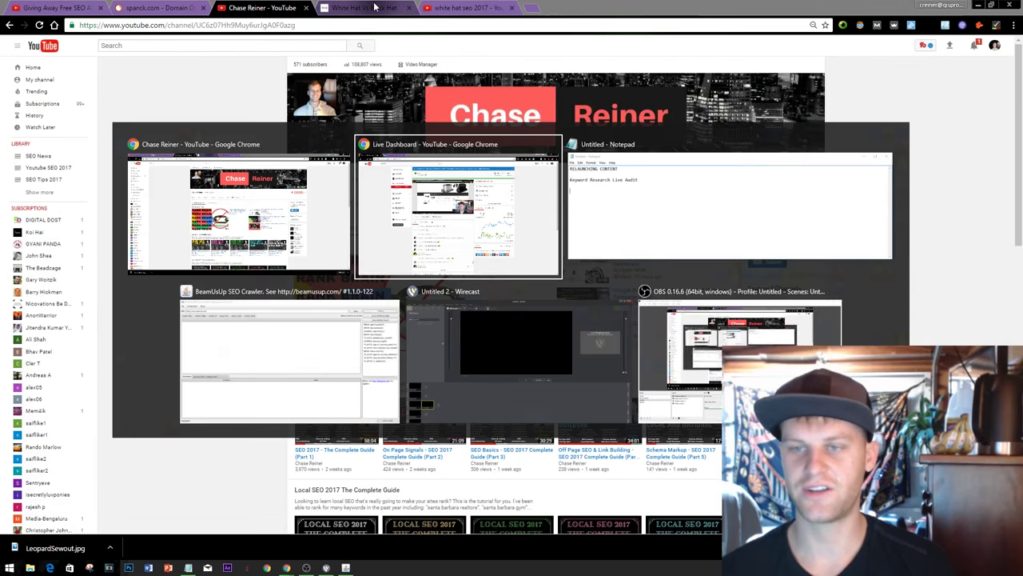
pyautogui.hotkey('alt', 'Tab')
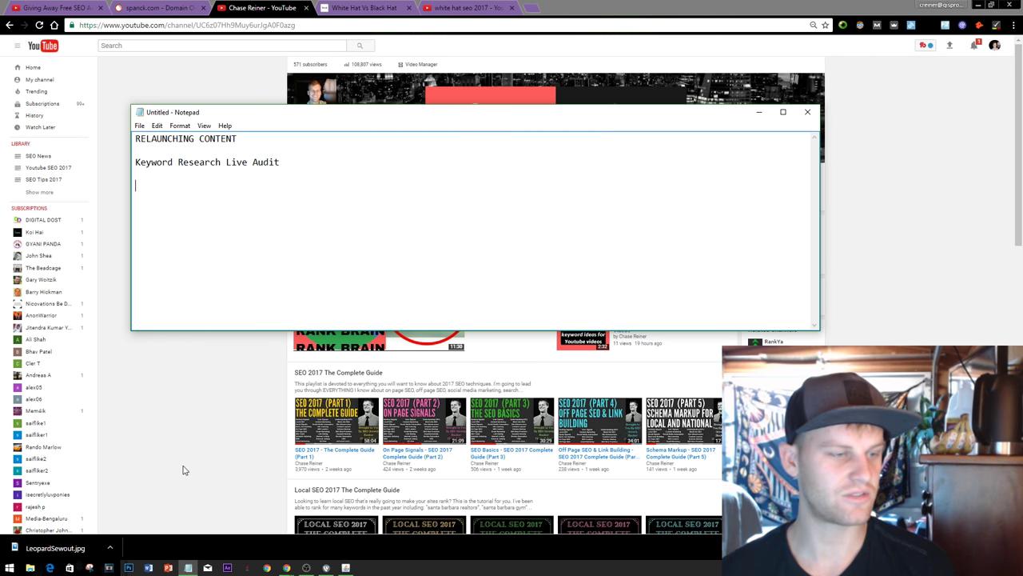
pyautogui.click(164, 439)
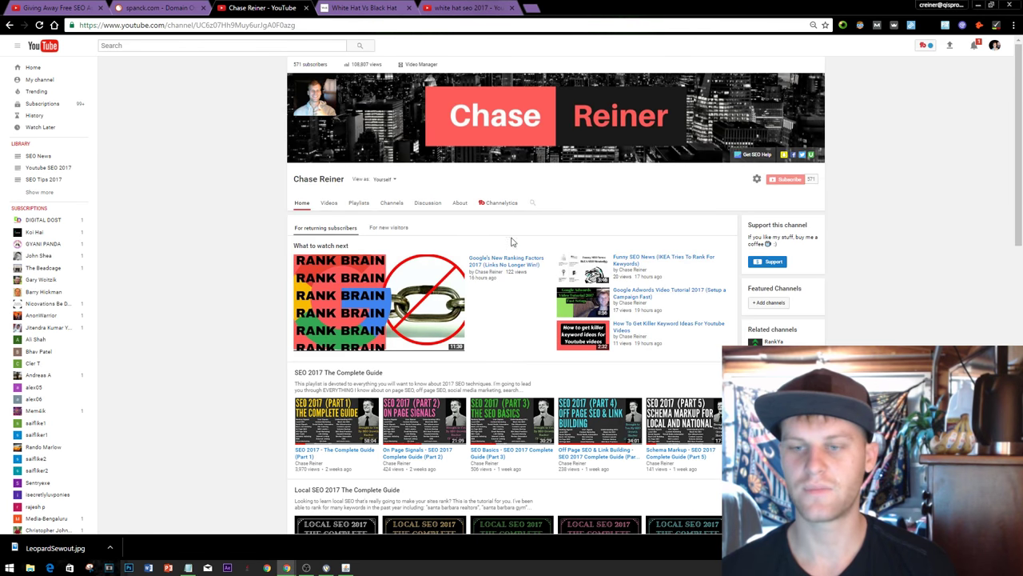
# Scroll the channel's playlists, including SEO 2017 The Complete Guide, then return to the top
pyautogui.scroll(-2, 506, 237)
pyautogui.rightClick(359, 219)
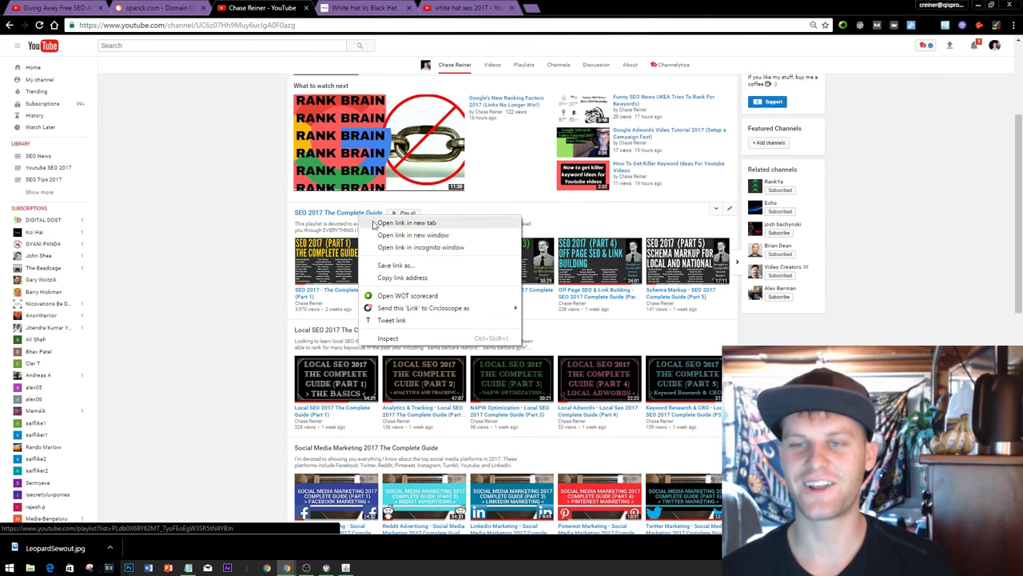
pyautogui.click(400, 244)
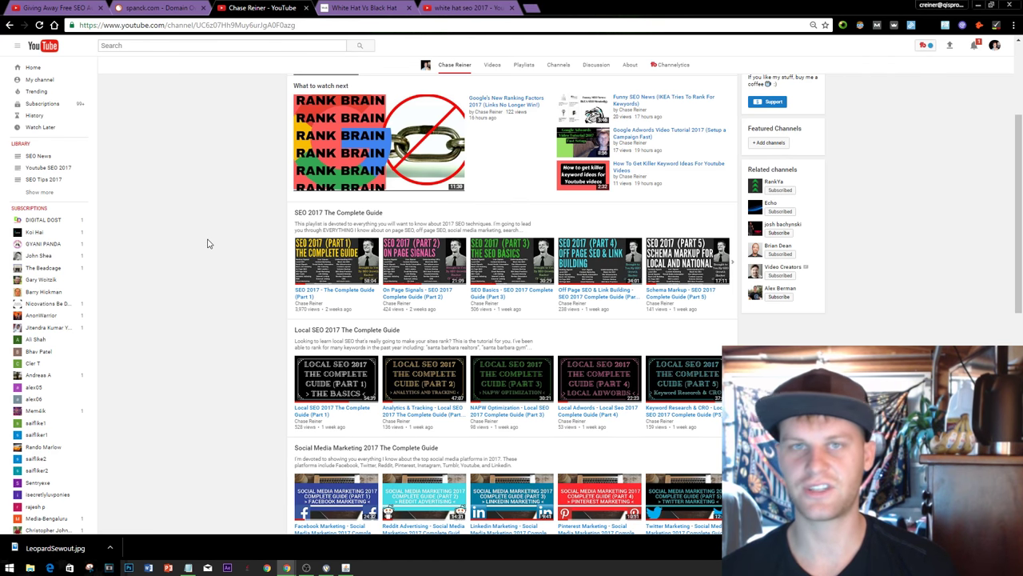
pyautogui.click(974, 45)
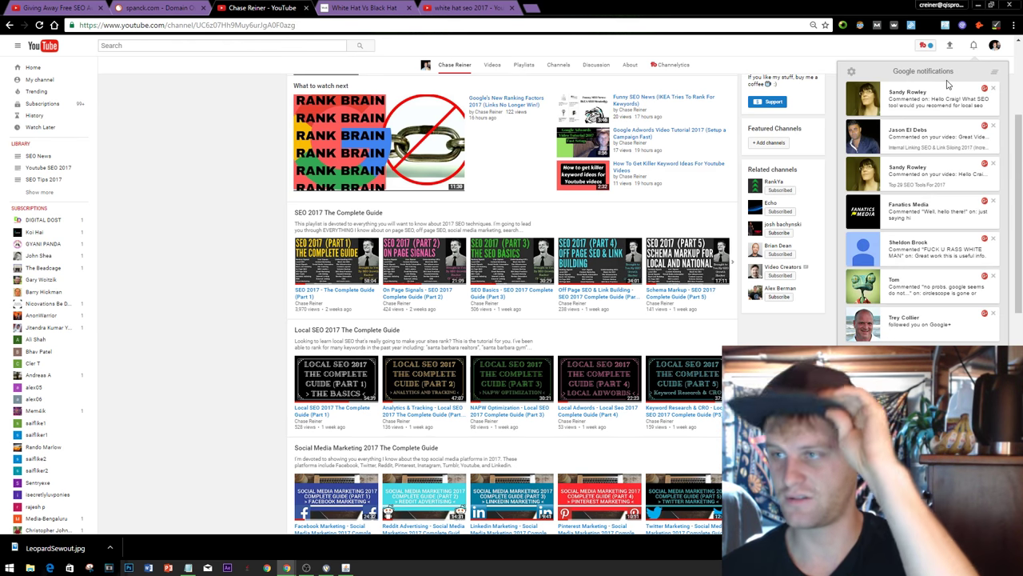
pyautogui.press('Escape')
pyautogui.scroll(2, 1021, 122)
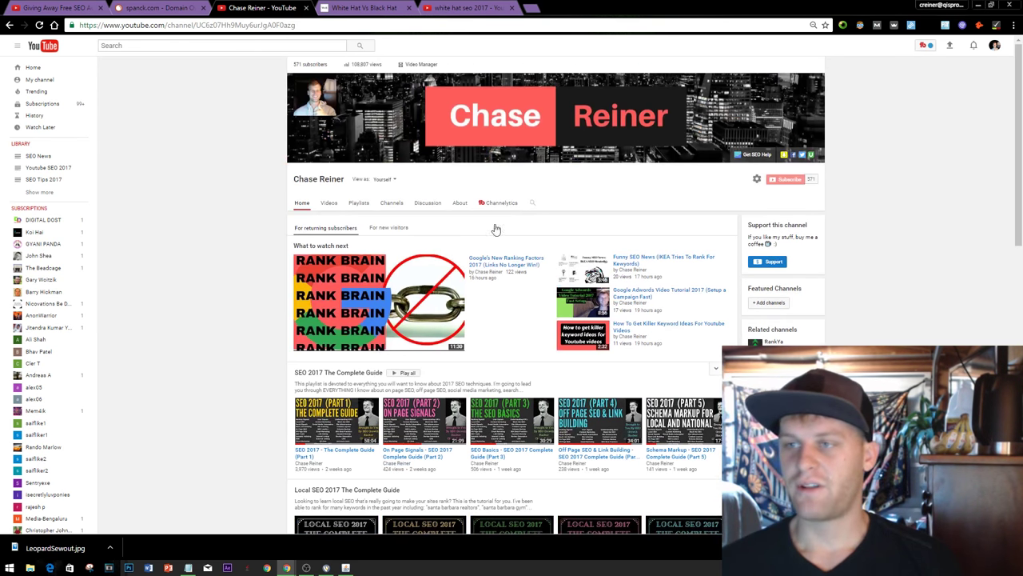
pyautogui.scroll(-2, 1021, 122)
pyautogui.scroll(2, 166, 293)
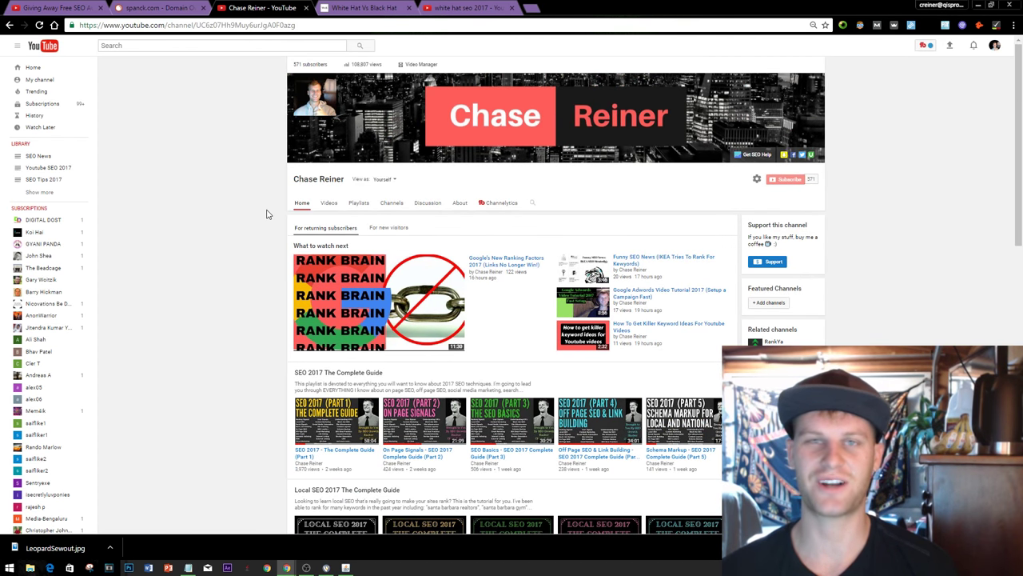
pyautogui.scroll(-5, 916, 233)
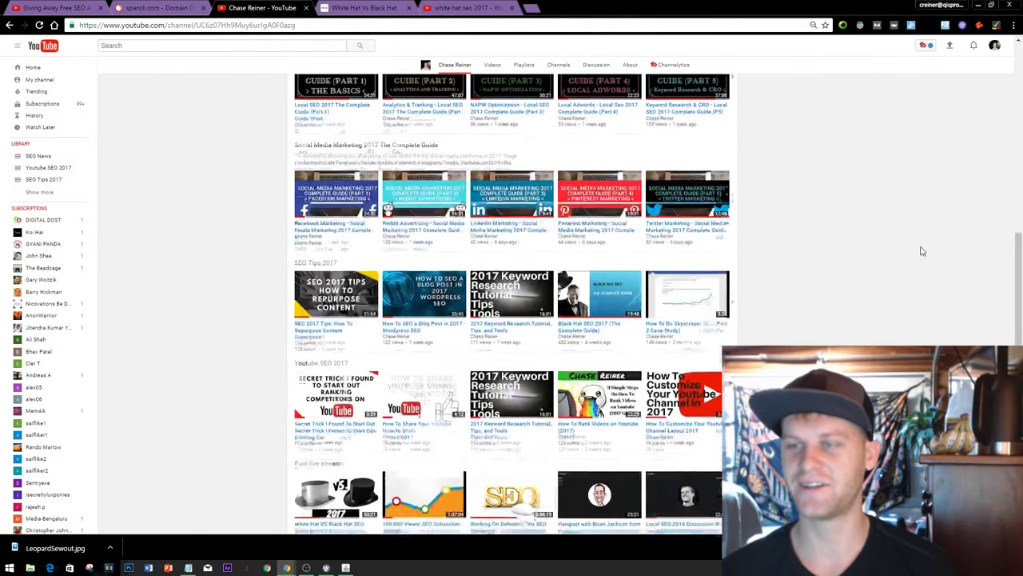
pyautogui.scroll(3, 916, 232)
pyautogui.scroll(3, 916, 233)
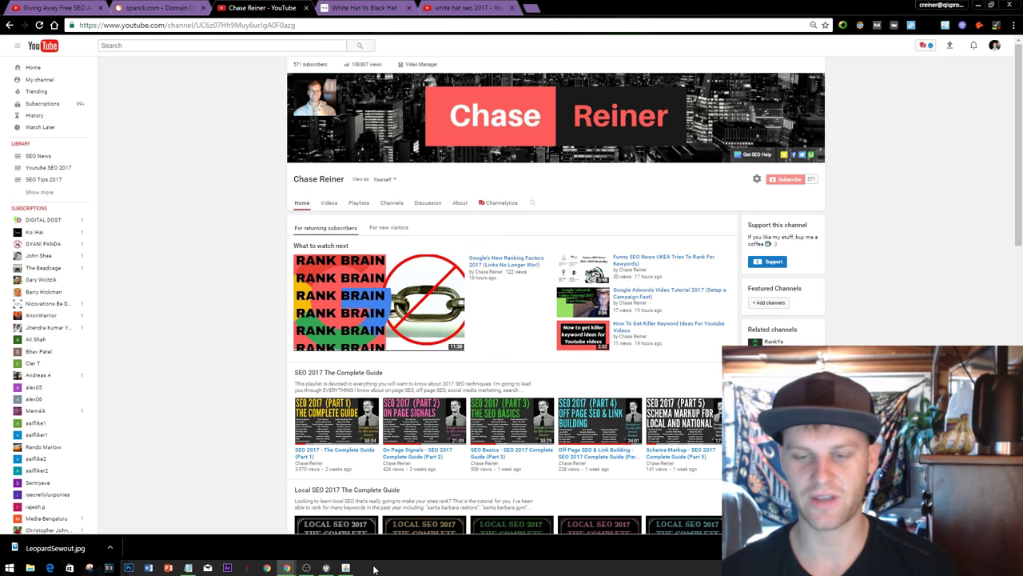
# Restore BeamUsUp and view duplicate pages, duplicate titles, missing titles, meta-robots blocks and 90 long titles
pyautogui.click(342, 567)
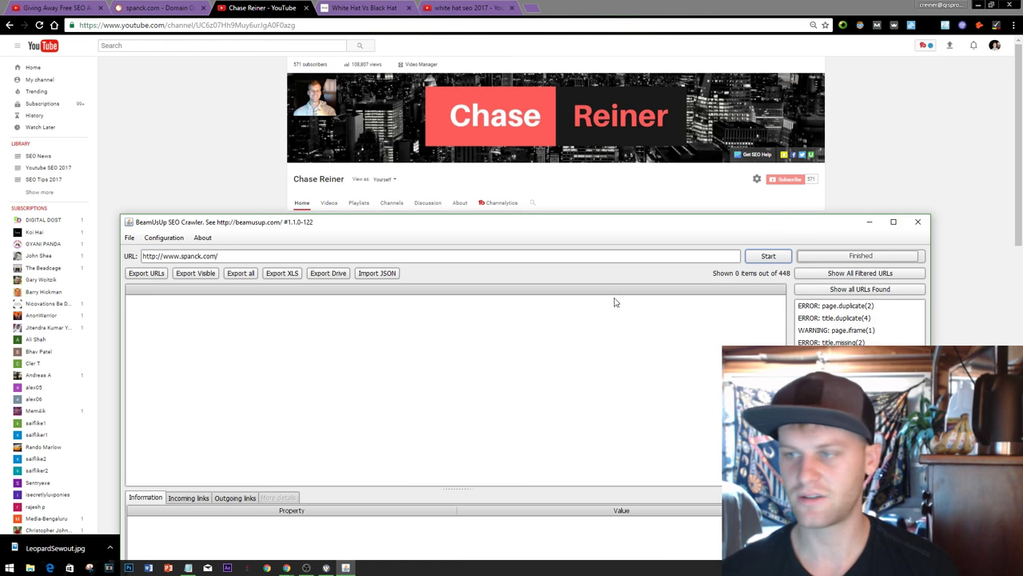
pyautogui.moveTo(573, 228); pyautogui.dragTo(545, 62)
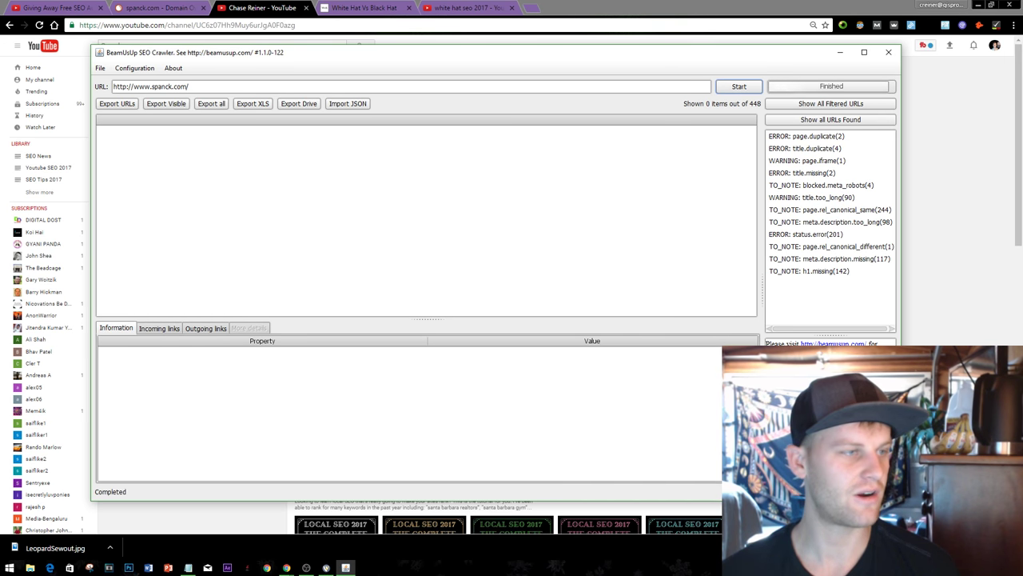
pyautogui.click(805, 137)
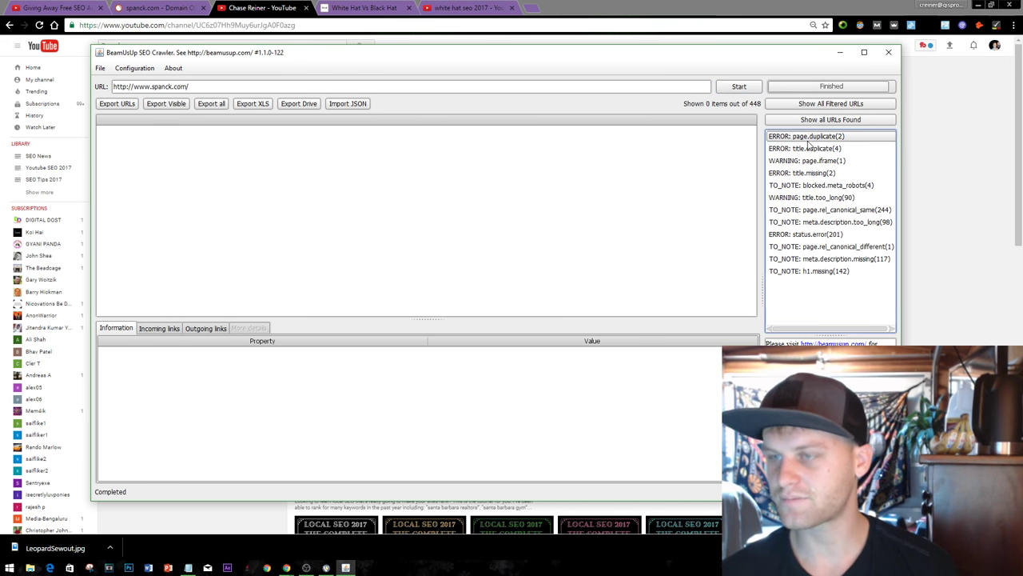
pyautogui.click(803, 148)
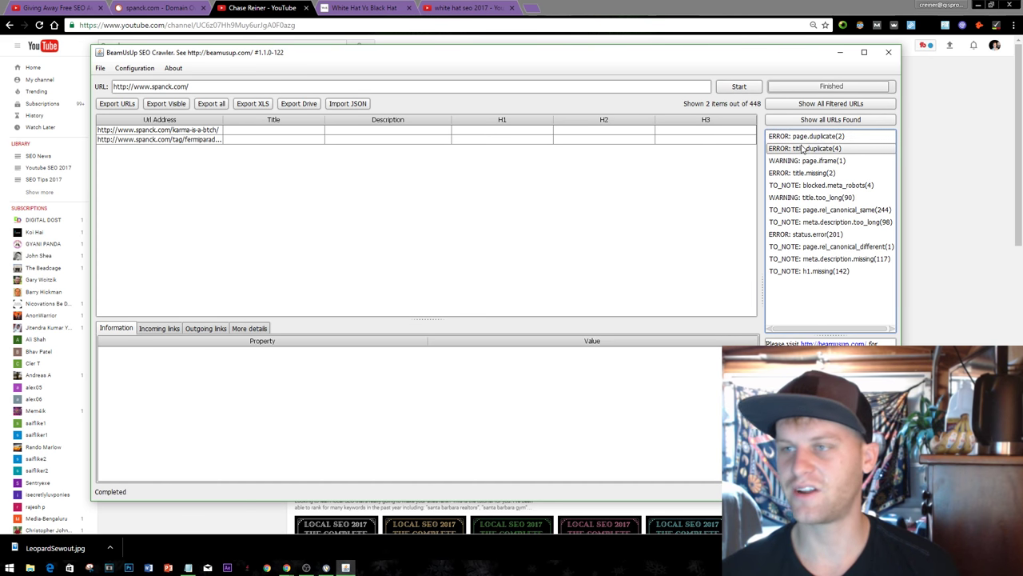
pyautogui.click(809, 173)
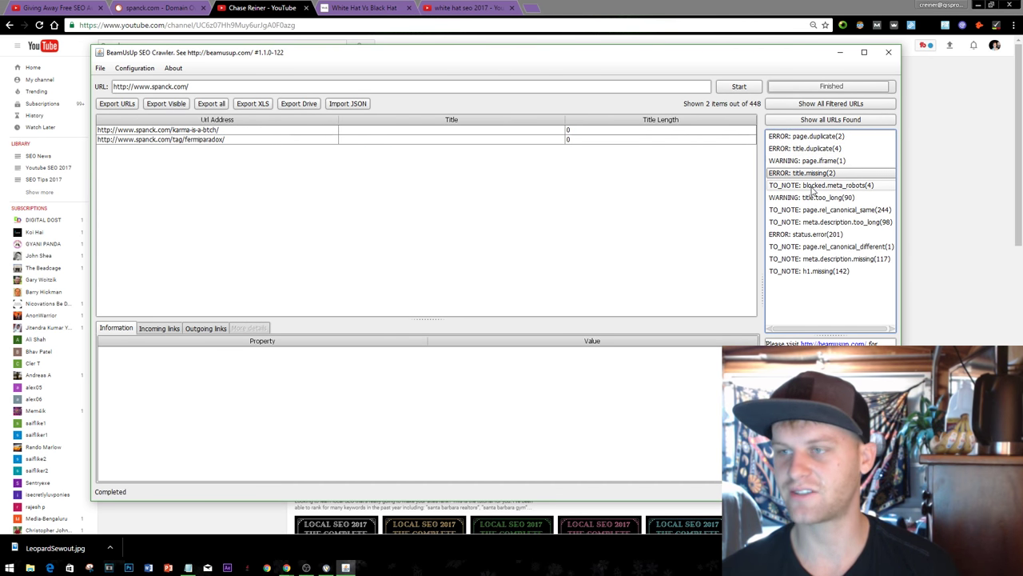
pyautogui.click(814, 185)
pyautogui.click(833, 197)
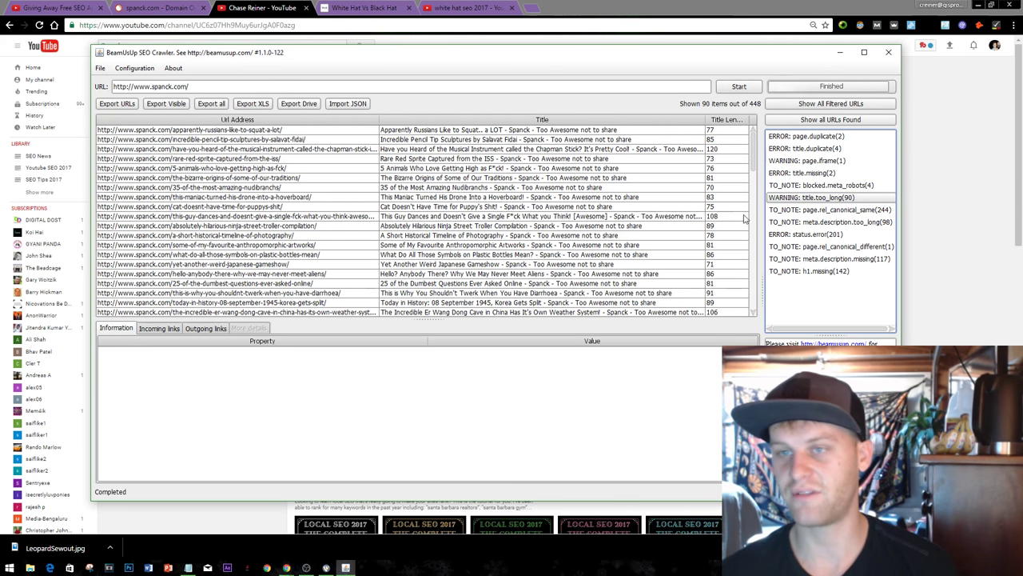
# View long meta descriptions, canonicals, status errors, missing meta descriptions and the 142 URLs lacking H1
pyautogui.click(849, 223)
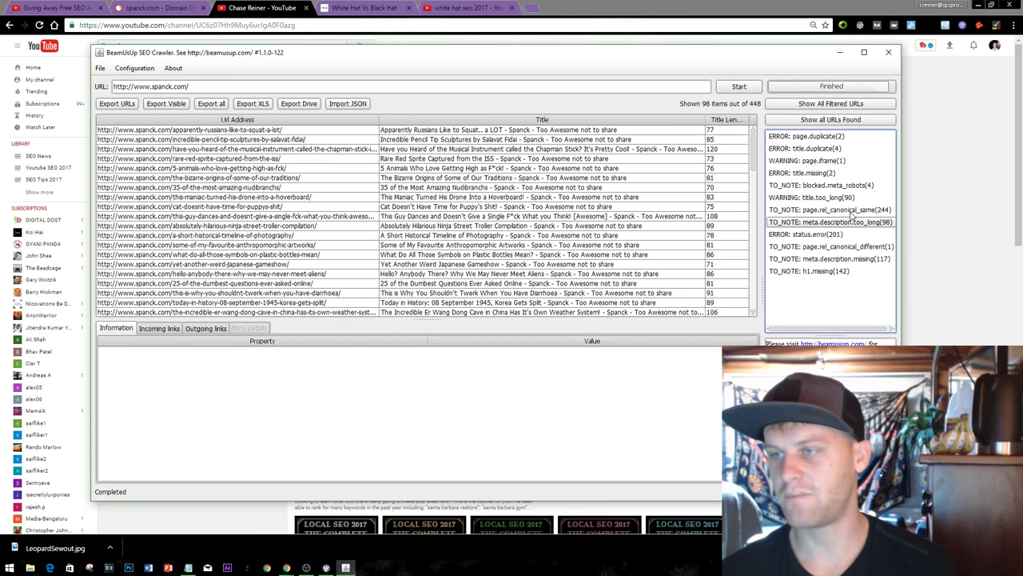
pyautogui.click(851, 210)
pyautogui.click(851, 235)
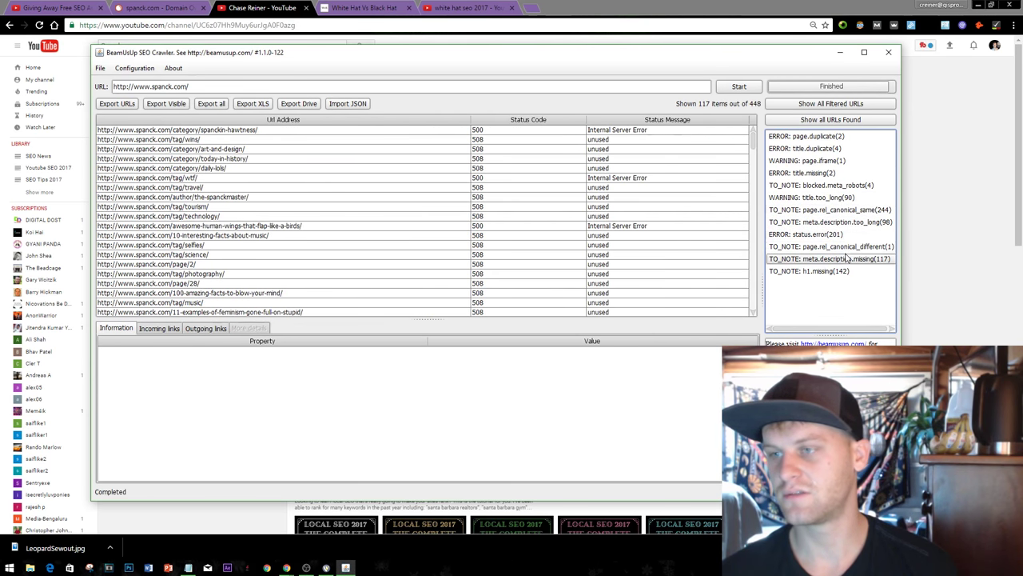
pyautogui.click(854, 247)
pyautogui.click(852, 258)
pyautogui.click(852, 271)
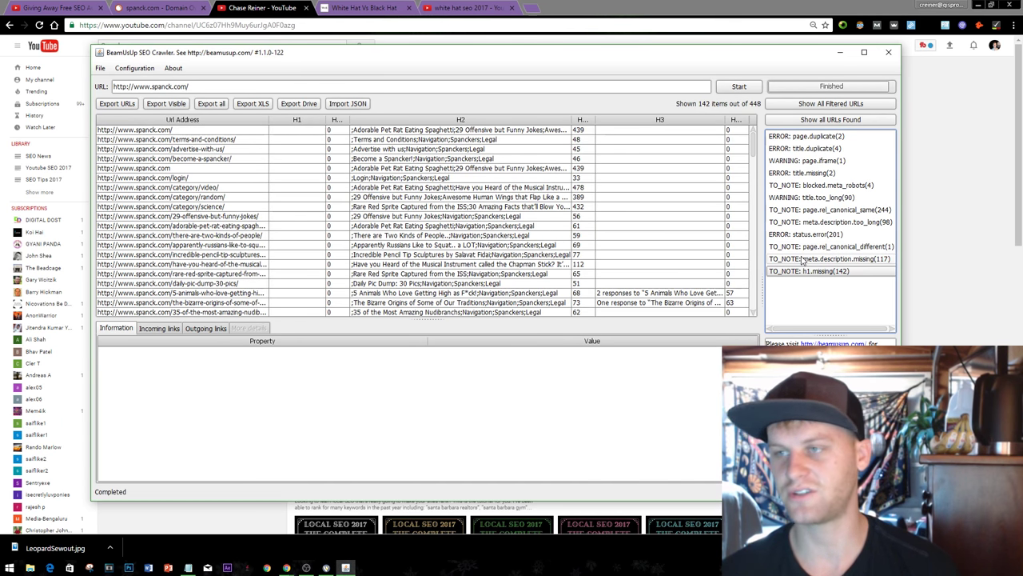
# Recheck duplicate titles, long titles and missing H1s, select the spanck.com crawl address, then minimize
pyautogui.click(796, 149)
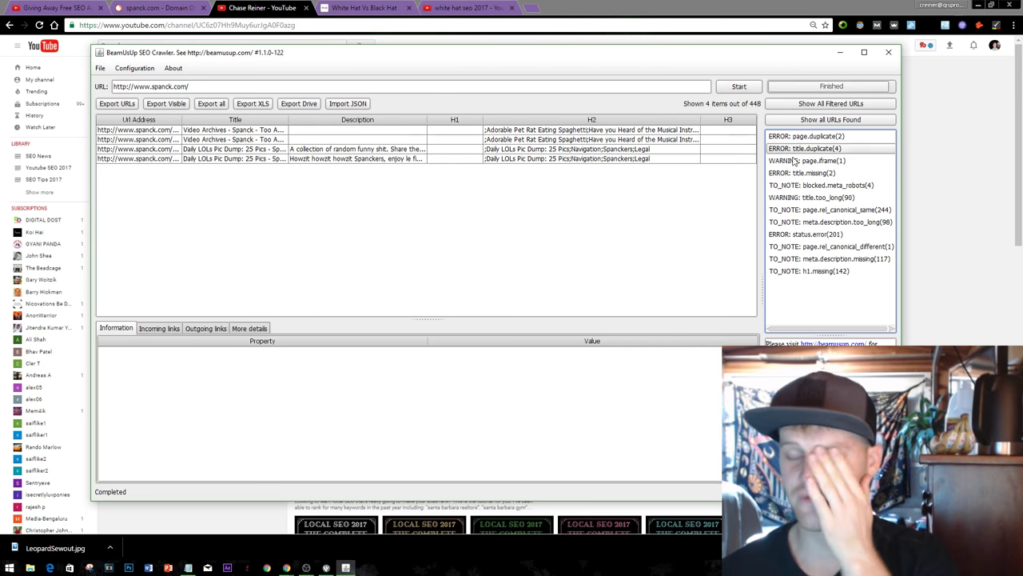
pyautogui.click(799, 221)
pyautogui.click(800, 259)
pyautogui.click(799, 197)
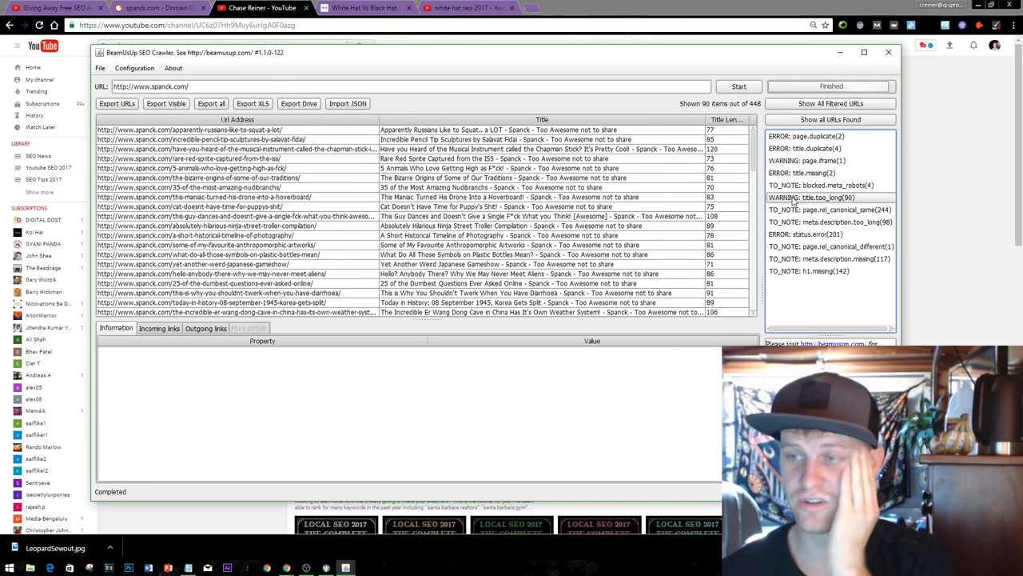
pyautogui.click(798, 271)
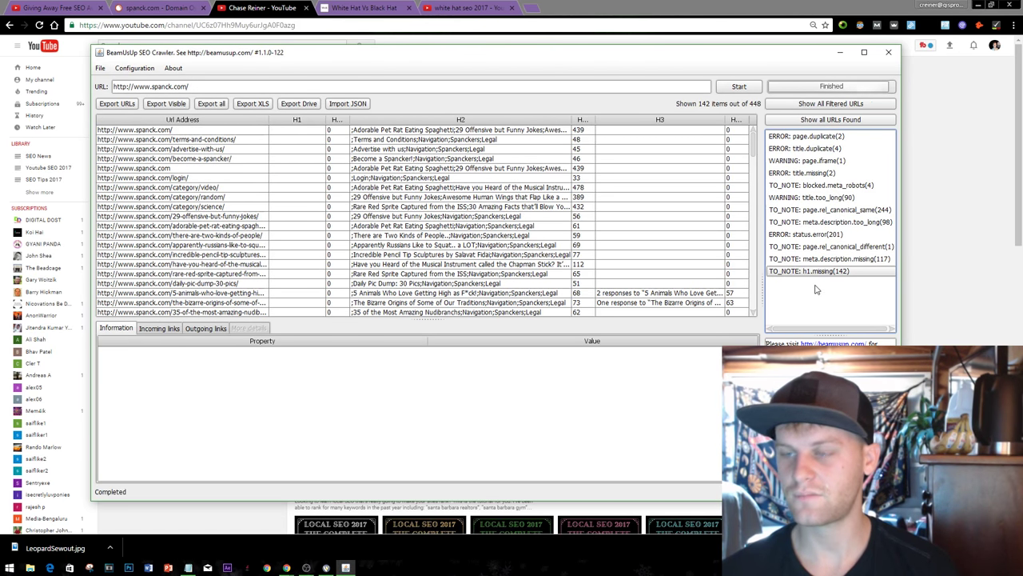
pyautogui.tripleClick(275, 87)
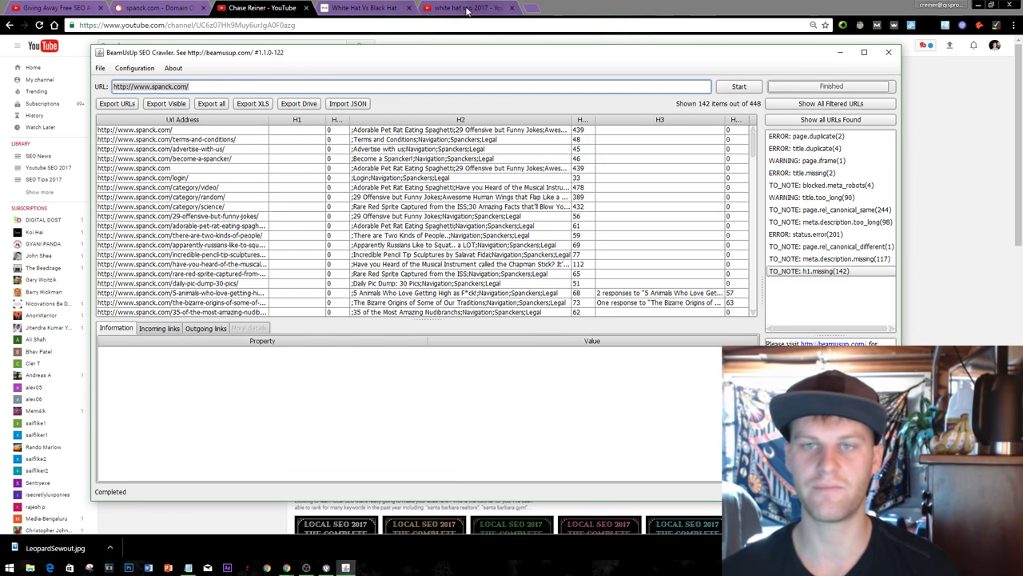
pyautogui.moveTo(198, 61); pyautogui.dragTo(244, 65)
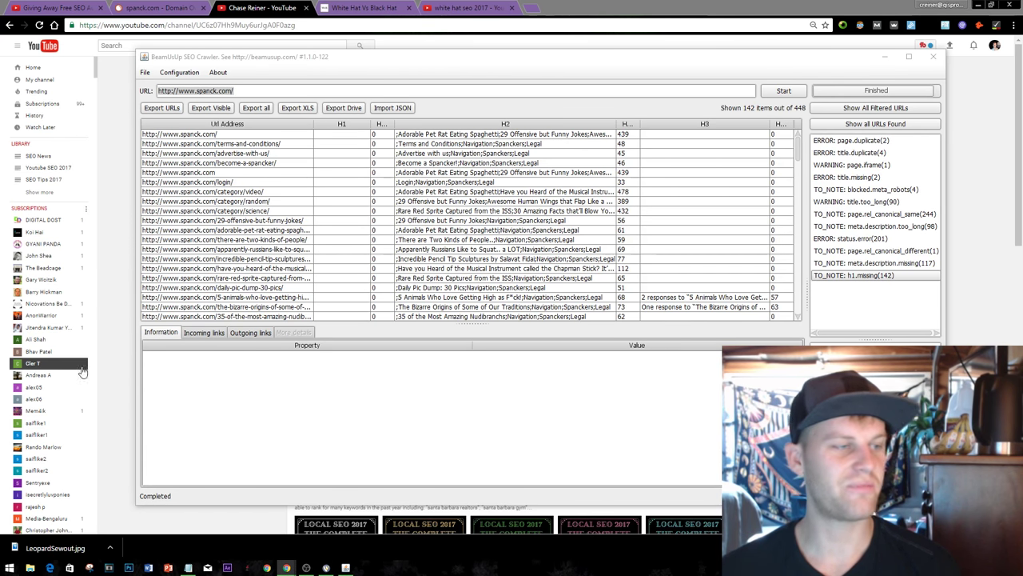
pyautogui.click(884, 56)
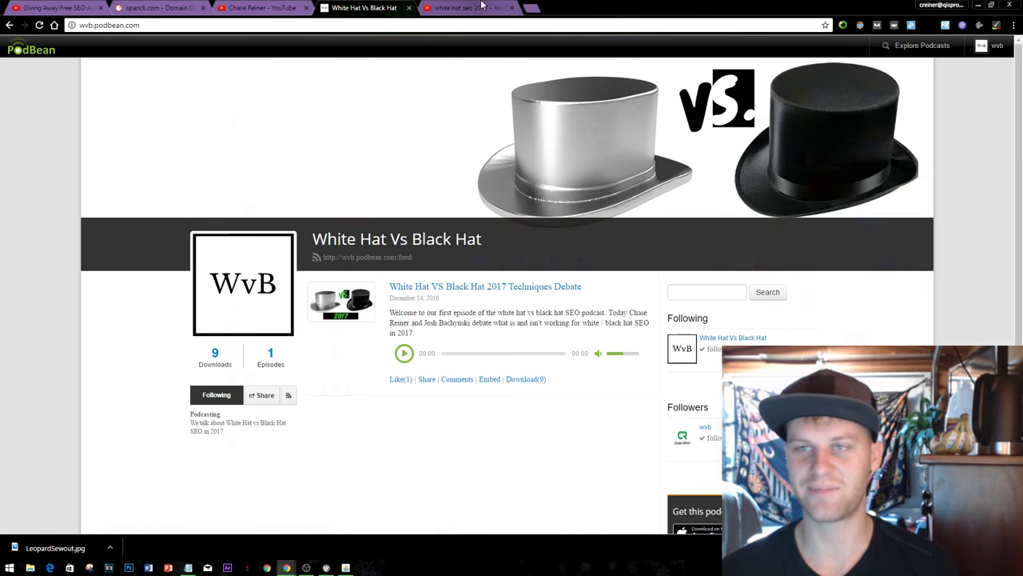
# Close the White Hat Vs Black Hat tab, return to 'white hat seo 2017' results, and raise Notepad
pyautogui.click(363, 8)
pyautogui.click(463, 8)
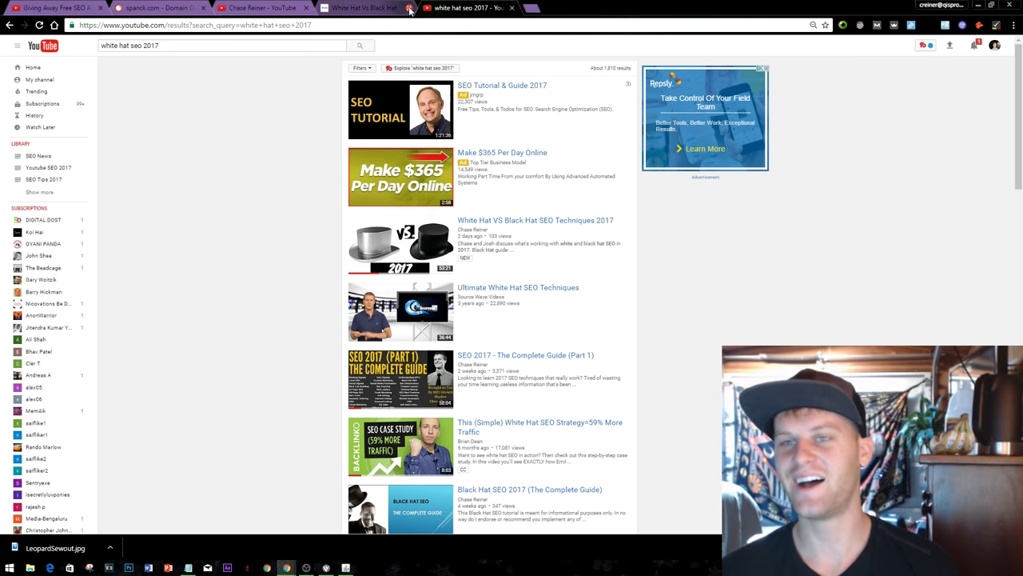
pyautogui.click(408, 9)
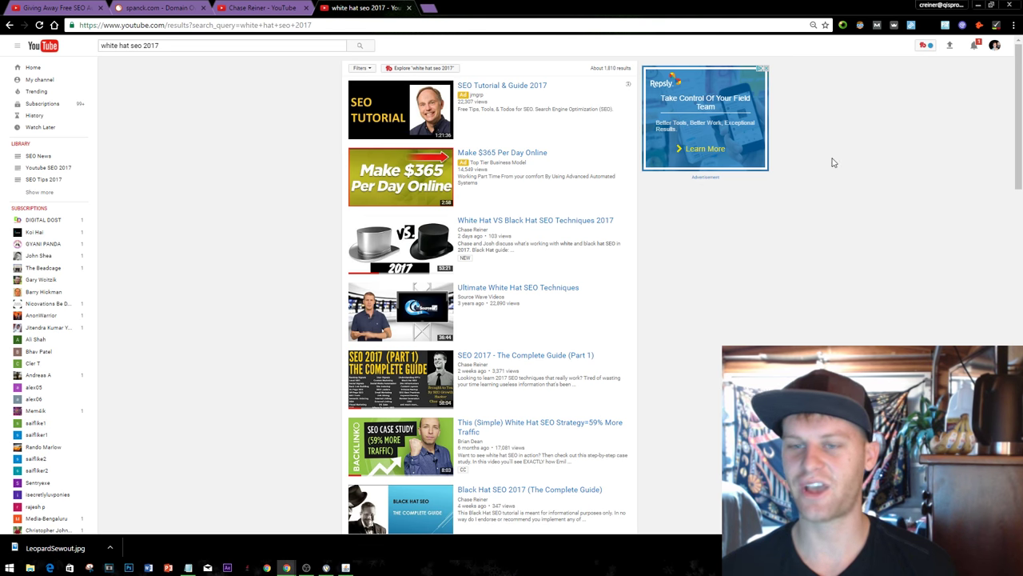
pyautogui.click(974, 45)
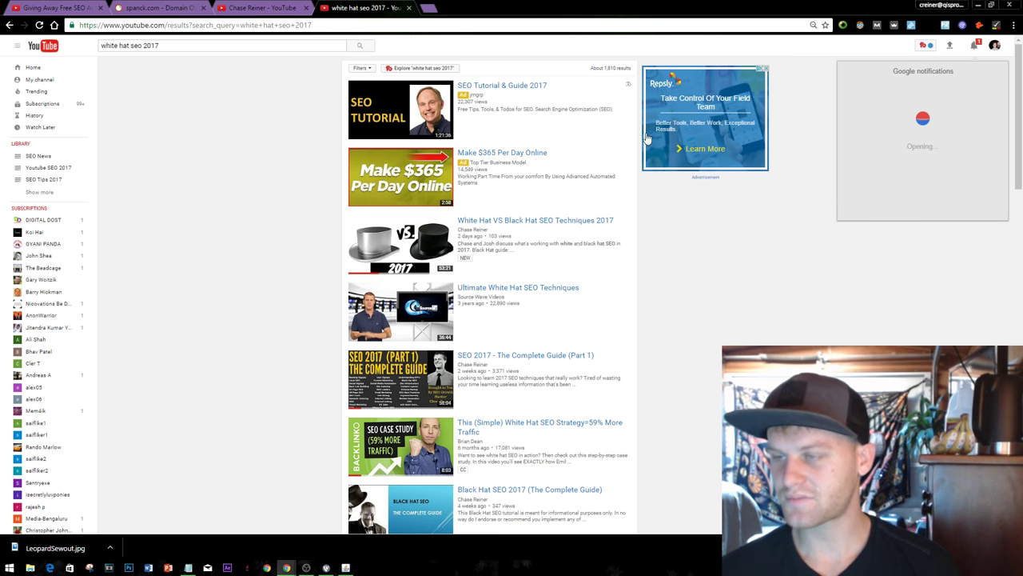
pyautogui.click(188, 567)
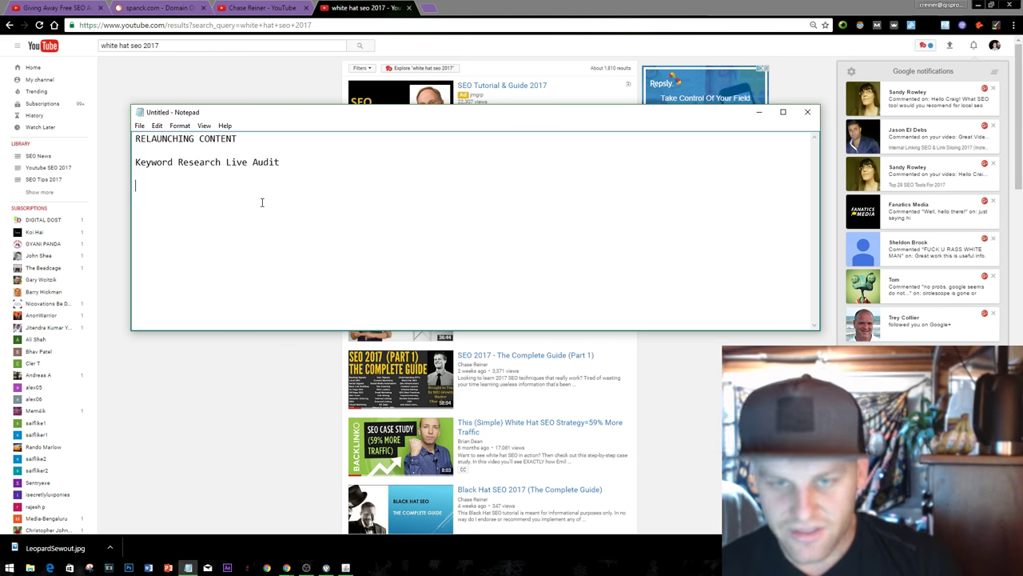
# Type a '---' separator line followed by 'RANK and RENT' under the audit note
pyautogui.write('-p-')
pyautogui.press('BackSpace')
pyautogui.press('BackSpace')
pyautogui.write('--')
pyautogui.press('Return')
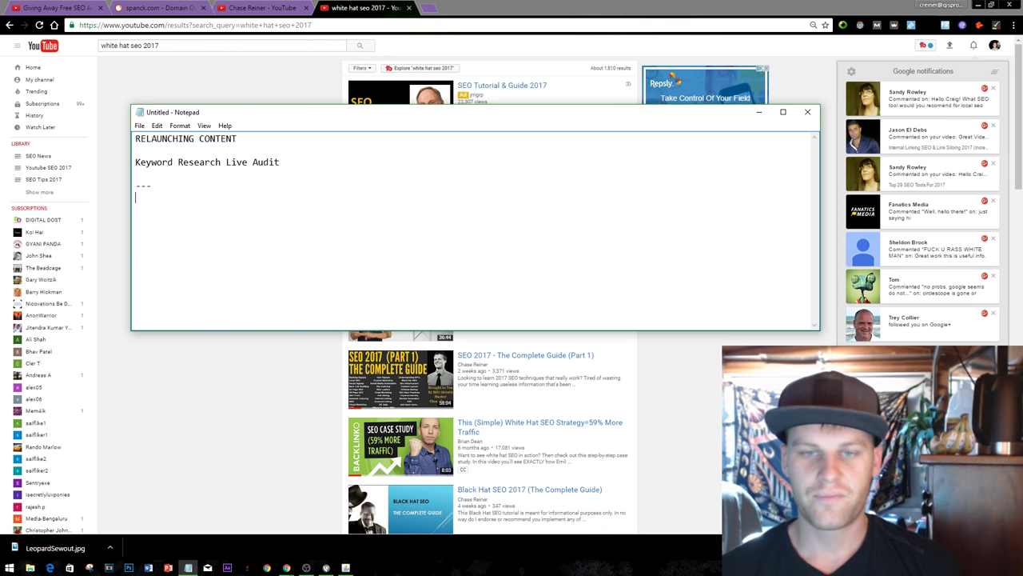
pyautogui.write('RANK and R')
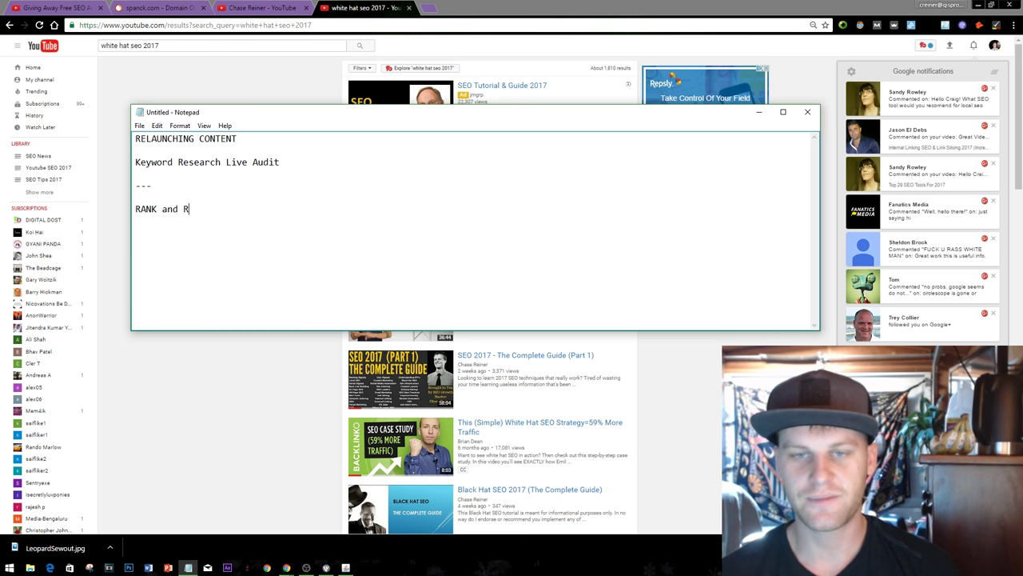
pyautogui.write('ENT s')
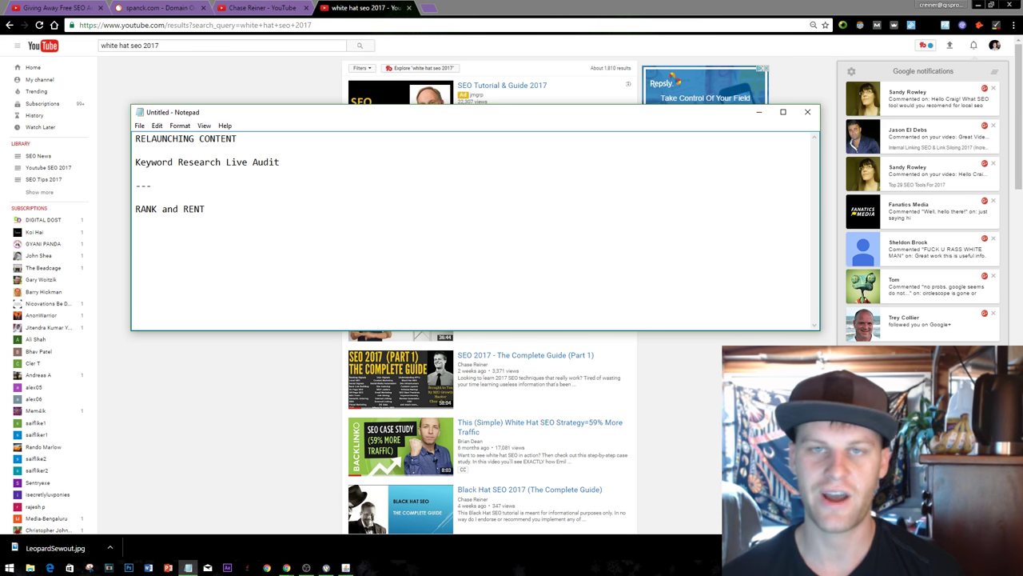